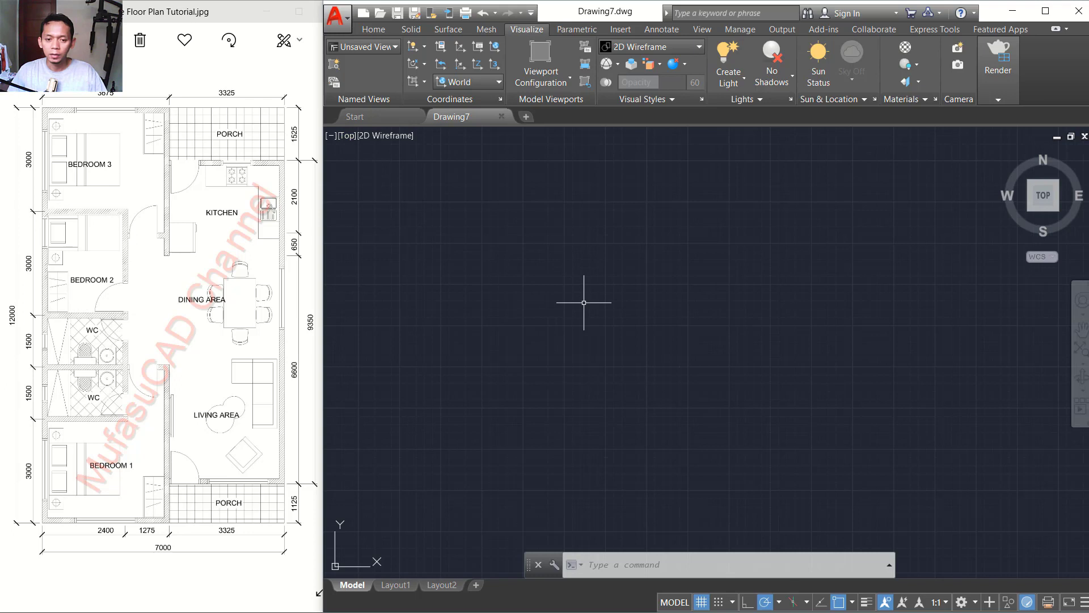
Step: Start the floor plan outline with a 3675 line running right from Bedroom 1's lower-left corner, followed by a 1125 line upward
{"action": "type", "text": "l"}
{"action": "key", "text": "Return"}
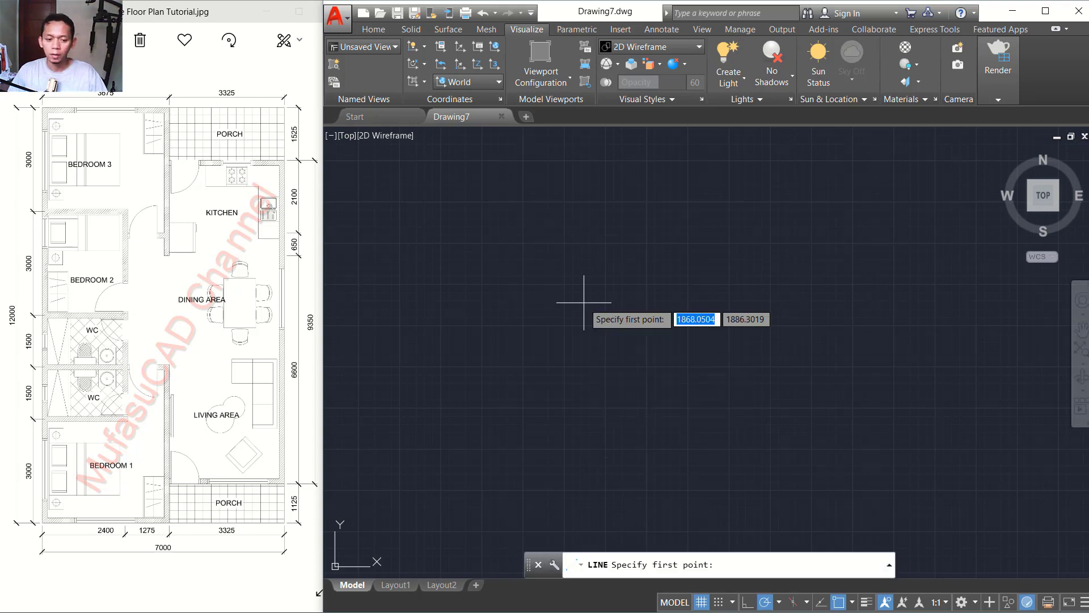
{"action": "left_click", "coordinate": [463, 387]}
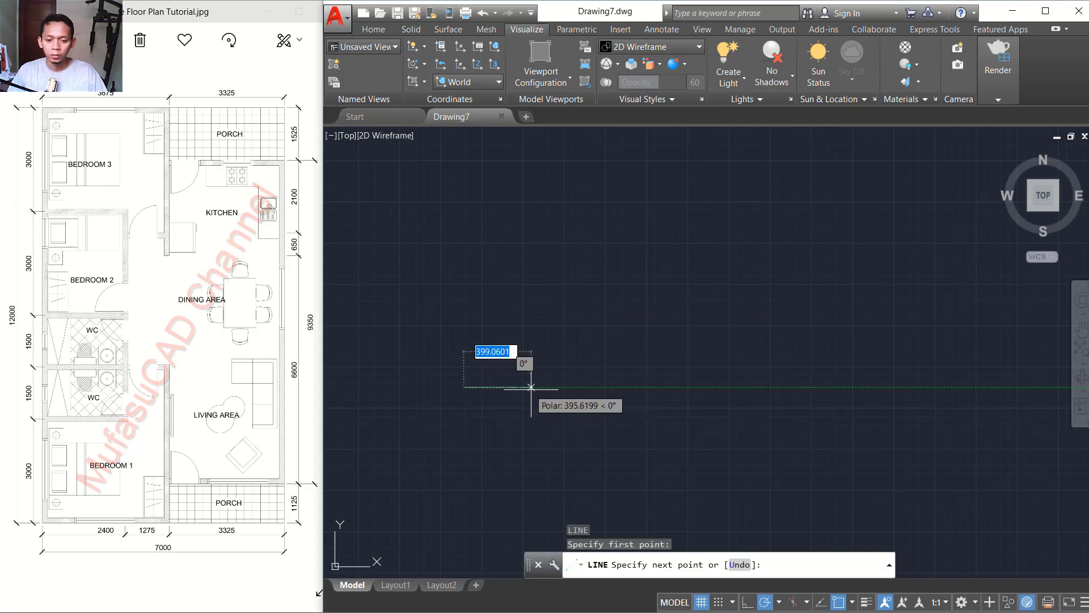
{"action": "type", "text": "3675"}
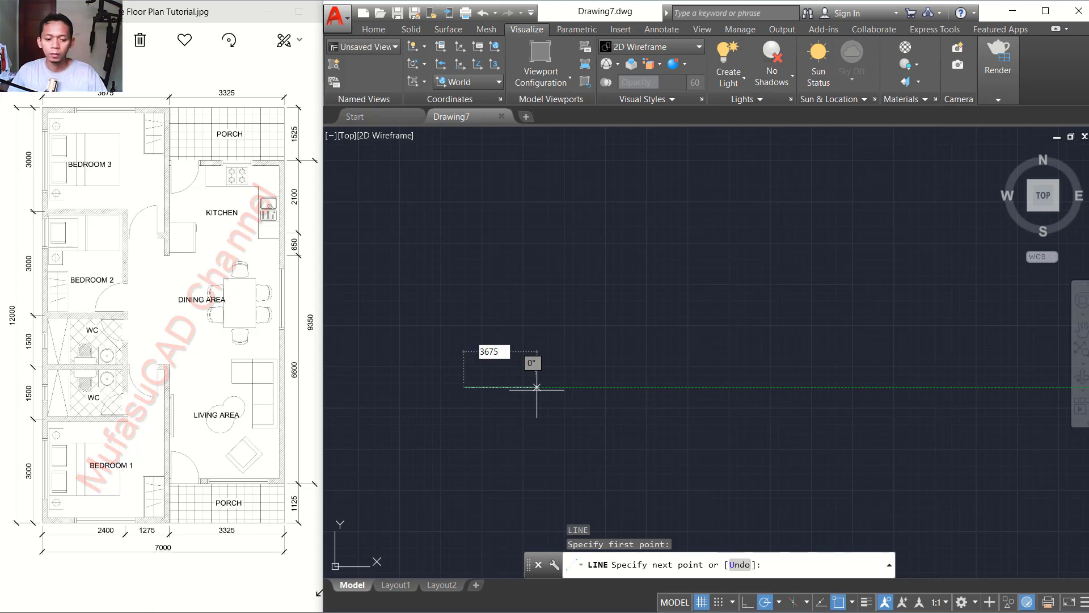
{"action": "key", "text": "Return"}
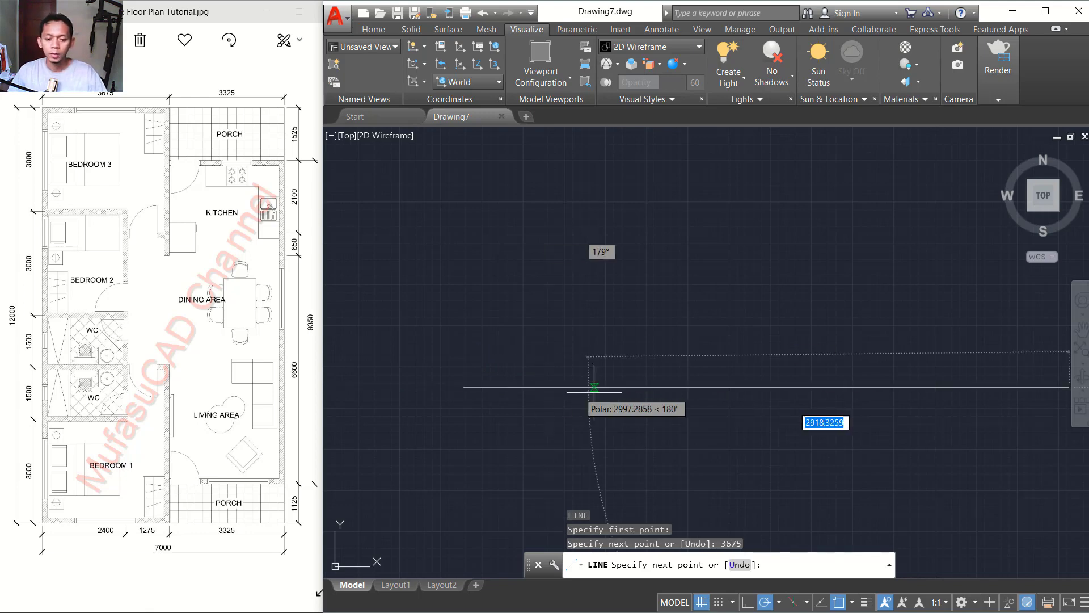
{"action": "middle_click_drag", "start_coordinate": [732, 330], "coordinate": [652, 320]}
{"action": "scroll", "coordinate": [652, 320], "scroll_direction": "down", "scroll_amount": 4}
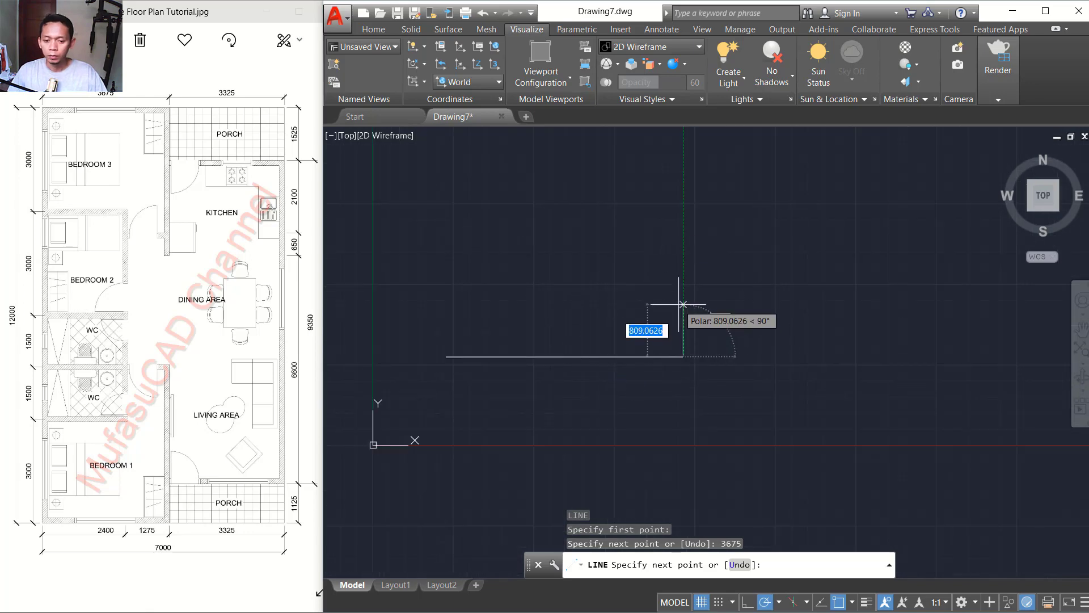
{"action": "type", "text": "1125"}
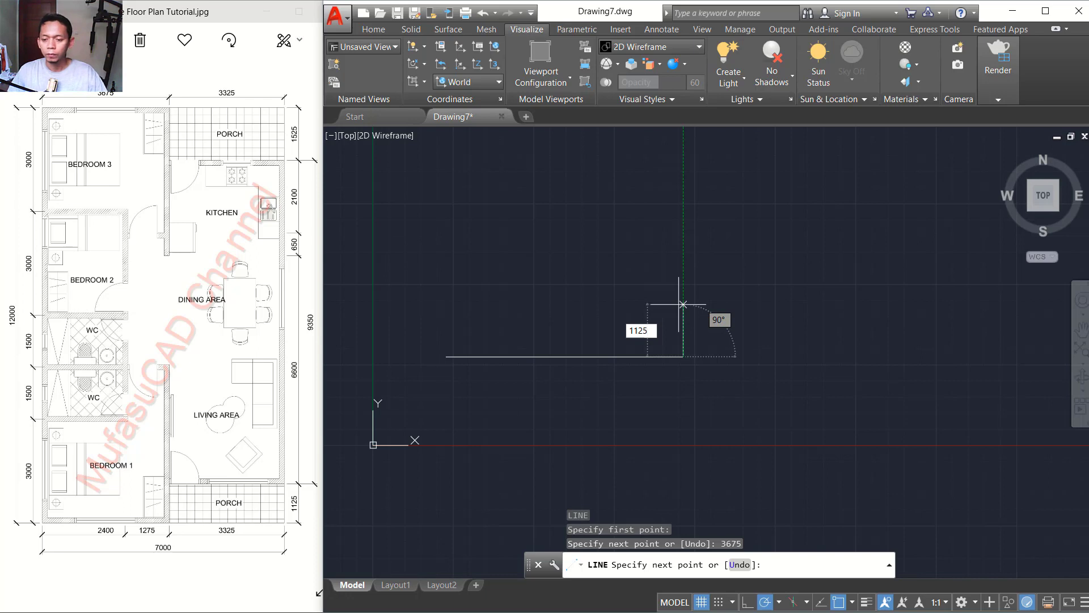
{"action": "key", "text": "Return"}
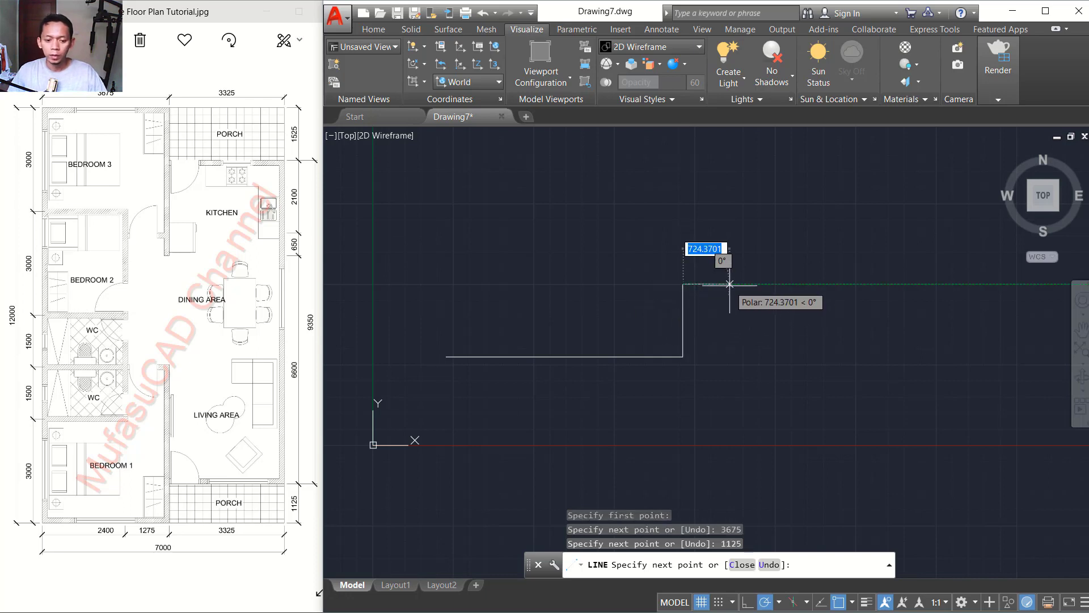
Step: Continue the outline with a 3325 line to the right along the front porch and a 9350 line upward
{"action": "type", "text": "3325"}
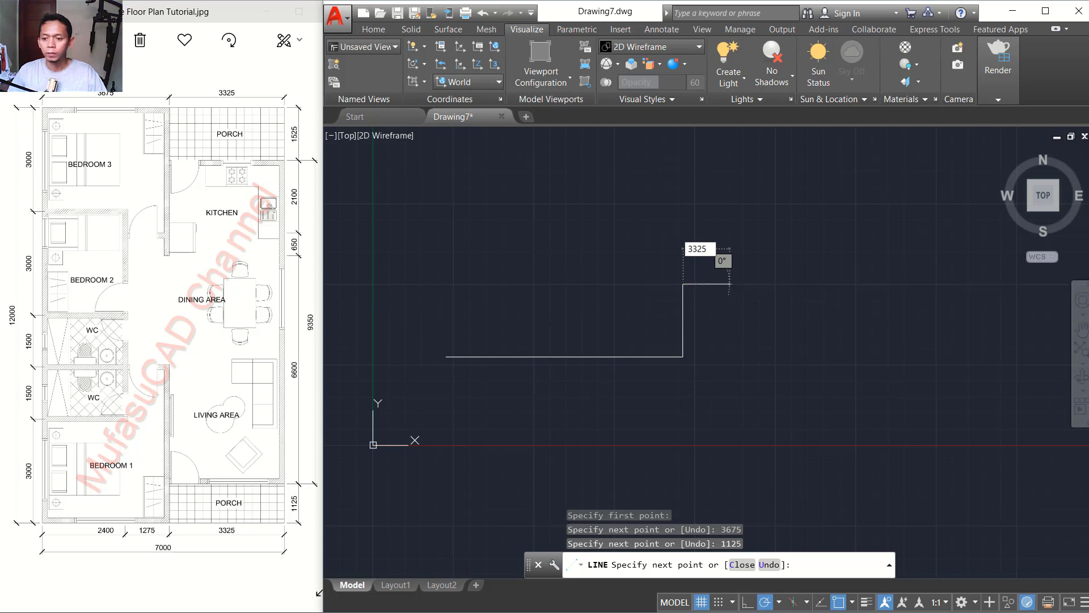
{"action": "key", "text": "Return"}
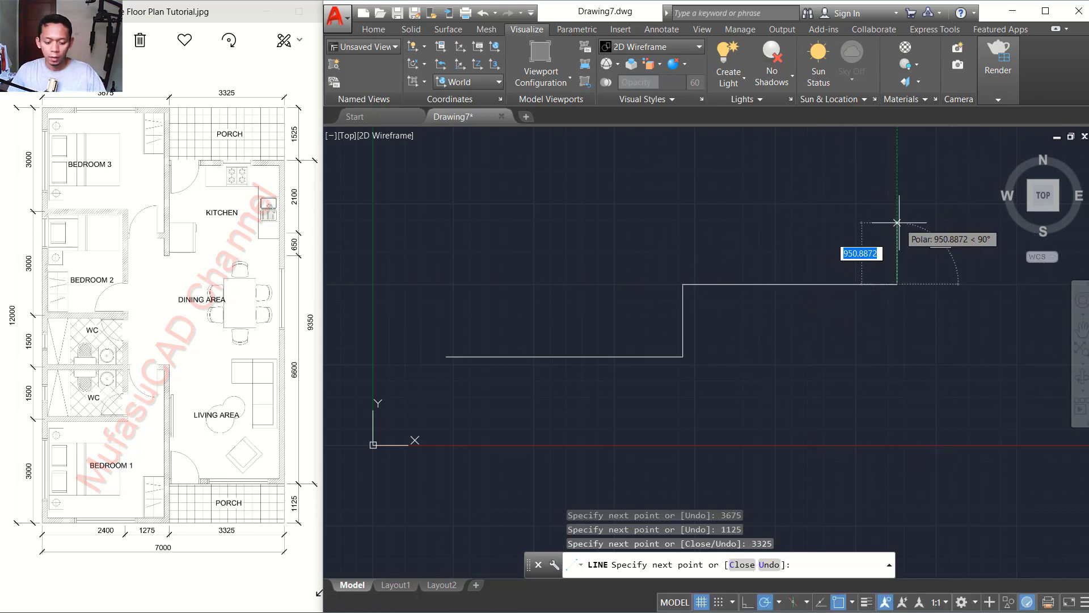
{"action": "type", "text": "9350"}
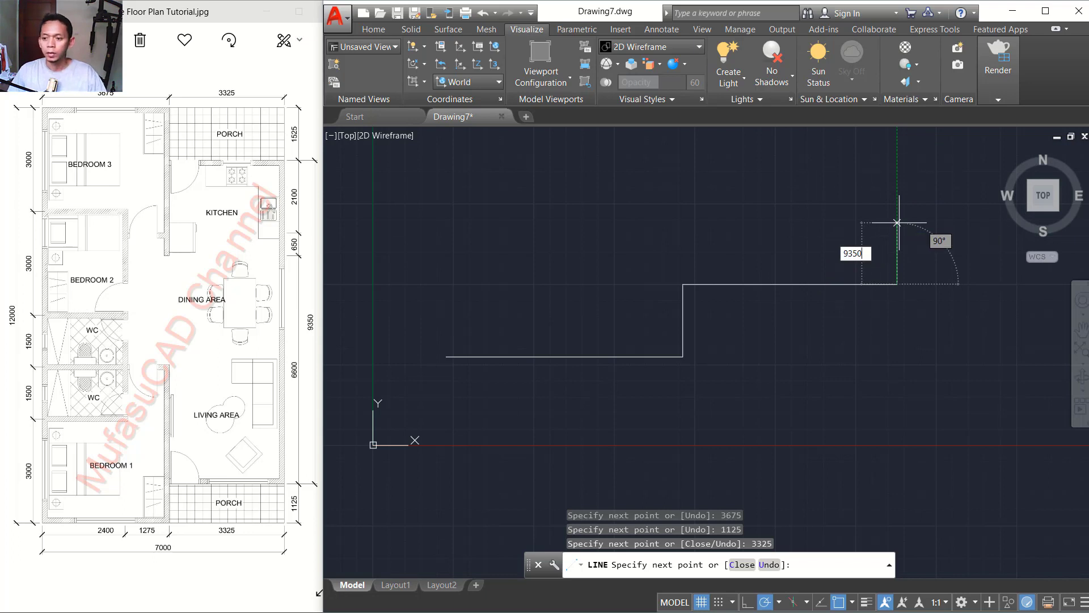
{"action": "key", "text": "Return"}
{"action": "key", "text": "Return"}
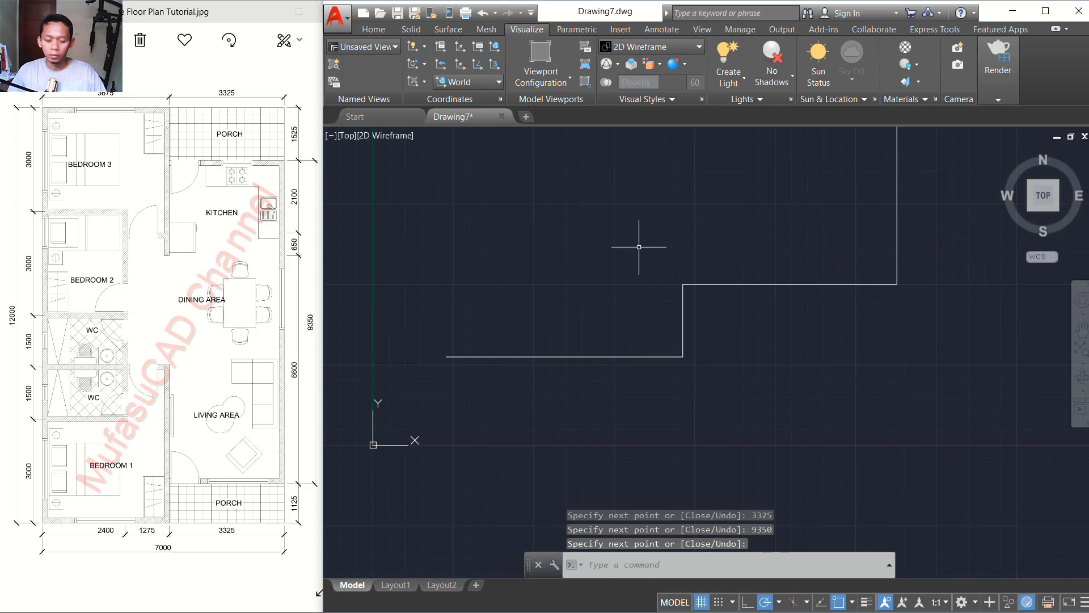
Step: From the upper end of the 9350 wall line, draw a 3325 line to the left and a 1525 line upward
{"action": "type", "text": "Z"}
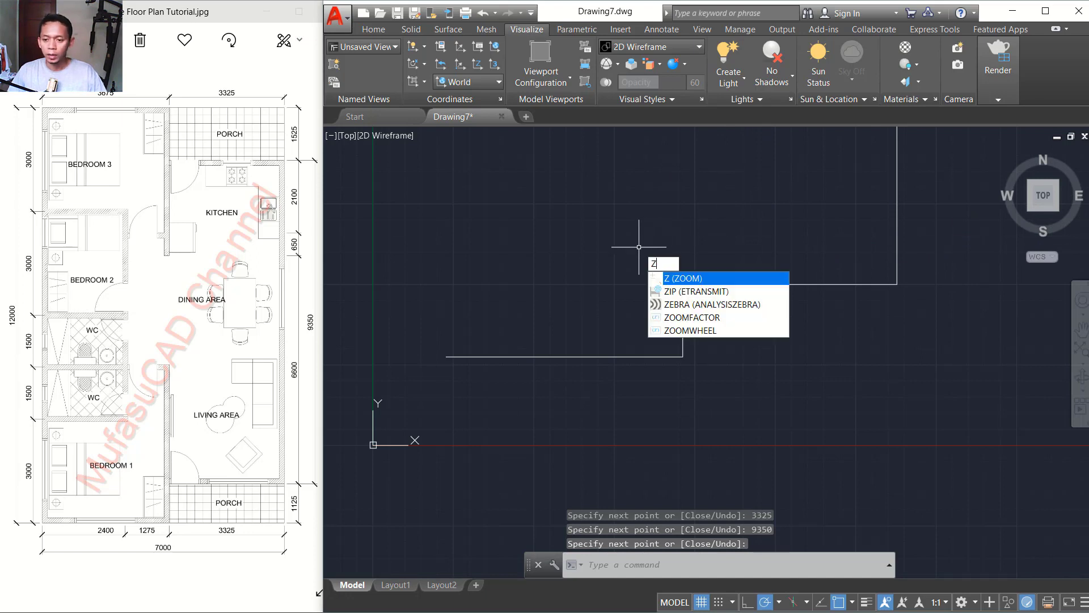
{"action": "key", "text": "Return"}
{"action": "type", "text": "e"}
{"action": "key", "text": "Return"}
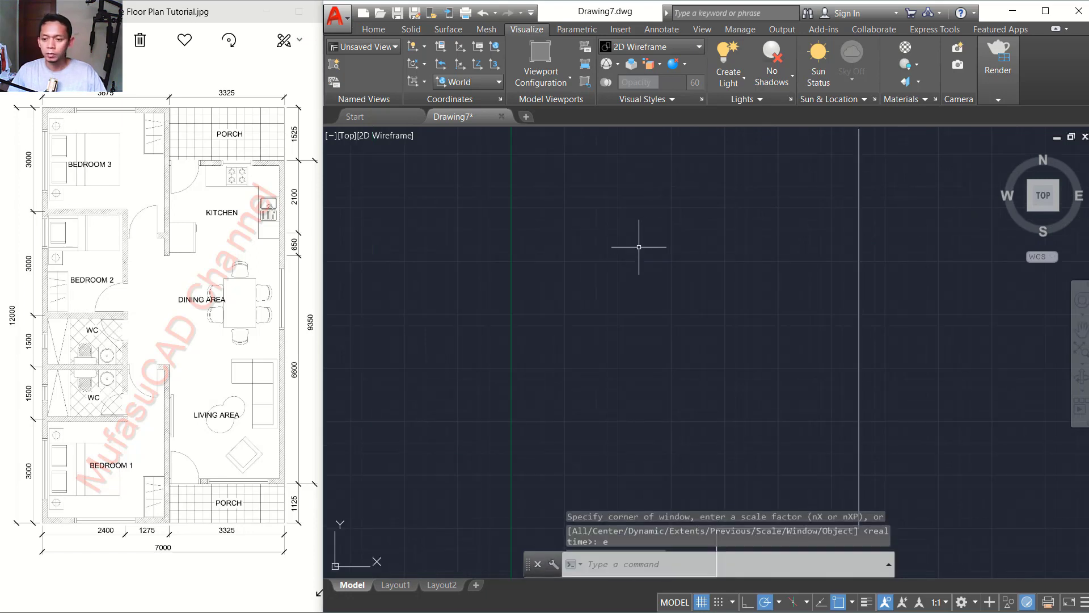
{"action": "scroll", "coordinate": [742, 261], "scroll_direction": "down", "scroll_amount": 2}
{"action": "middle_click_drag", "start_coordinate": [773, 263], "coordinate": [716, 273]}
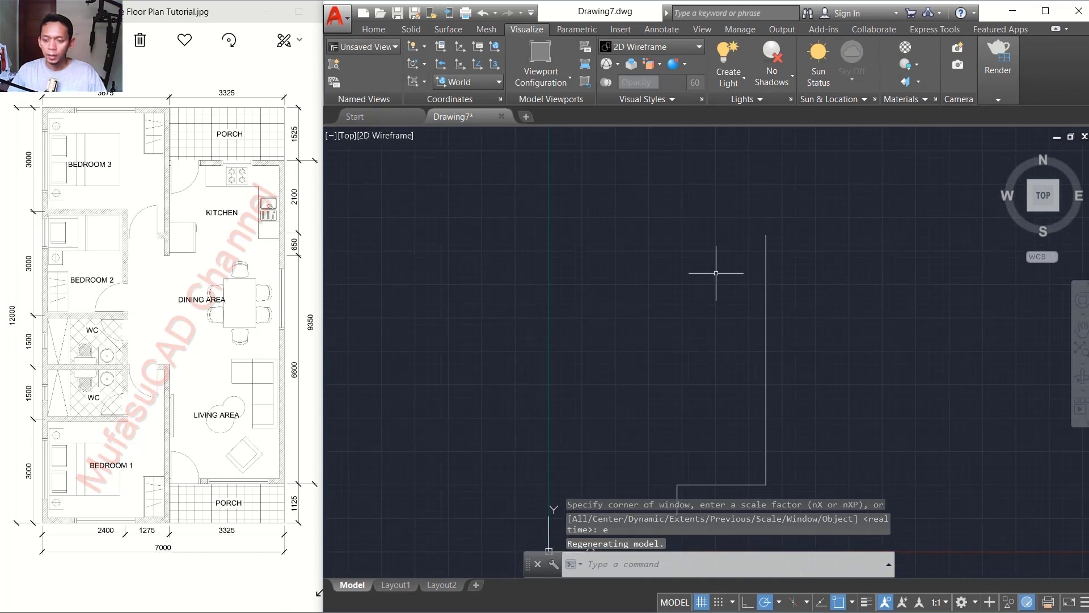
{"action": "type", "text": "L"}
{"action": "key", "text": "Return"}
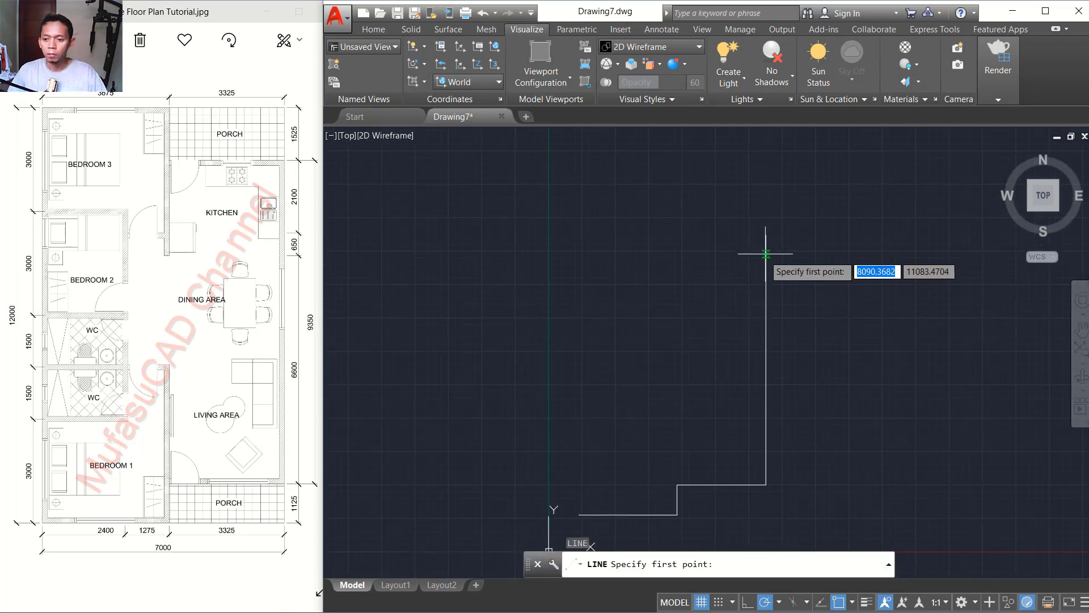
{"action": "left_click", "coordinate": [769, 235]}
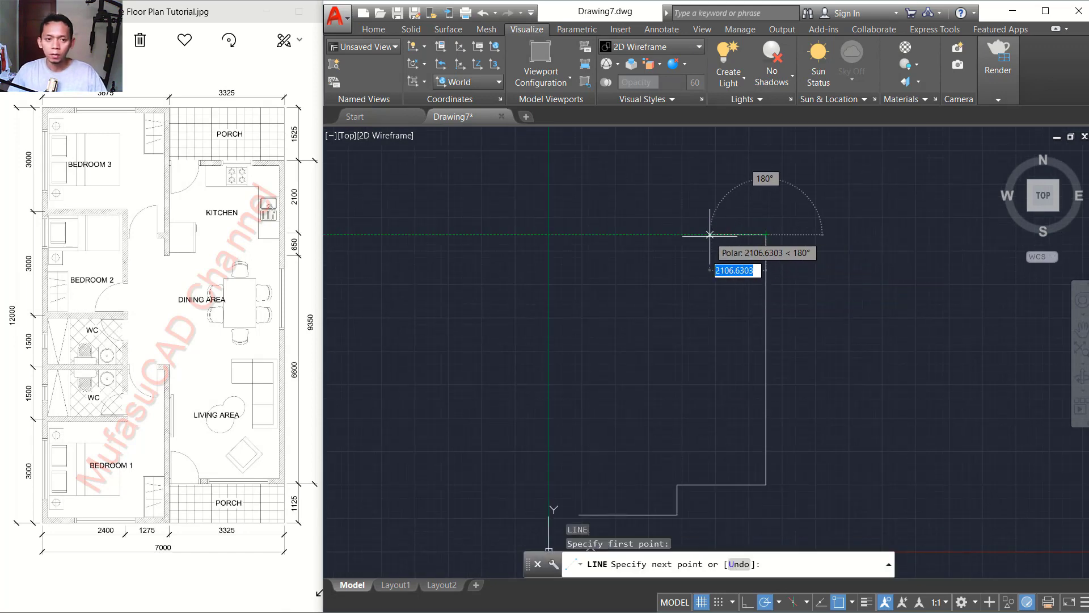
{"action": "type", "text": "3325"}
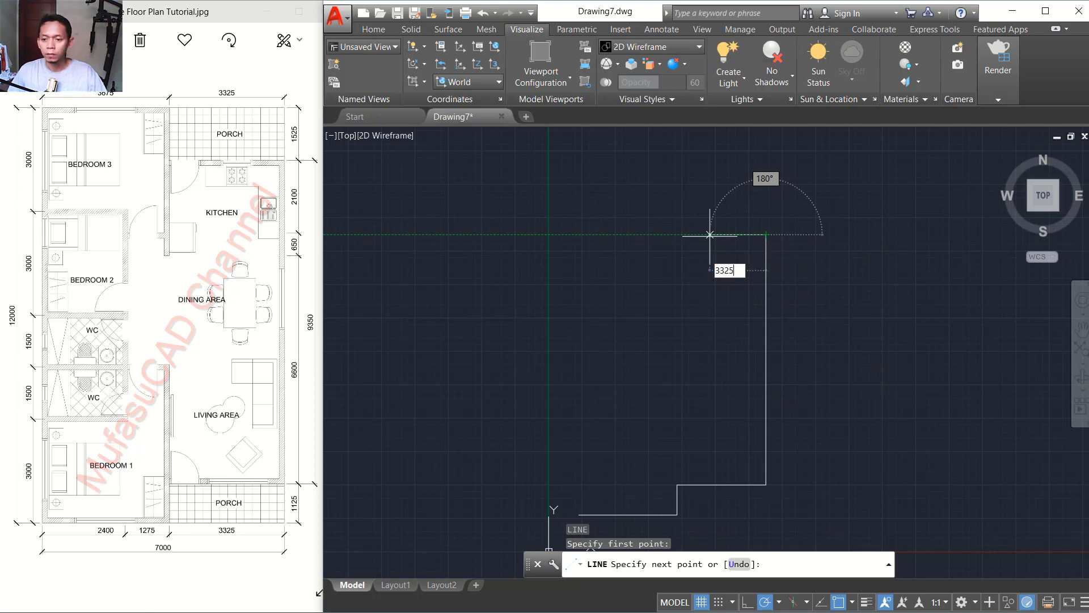
{"action": "key", "text": "Return"}
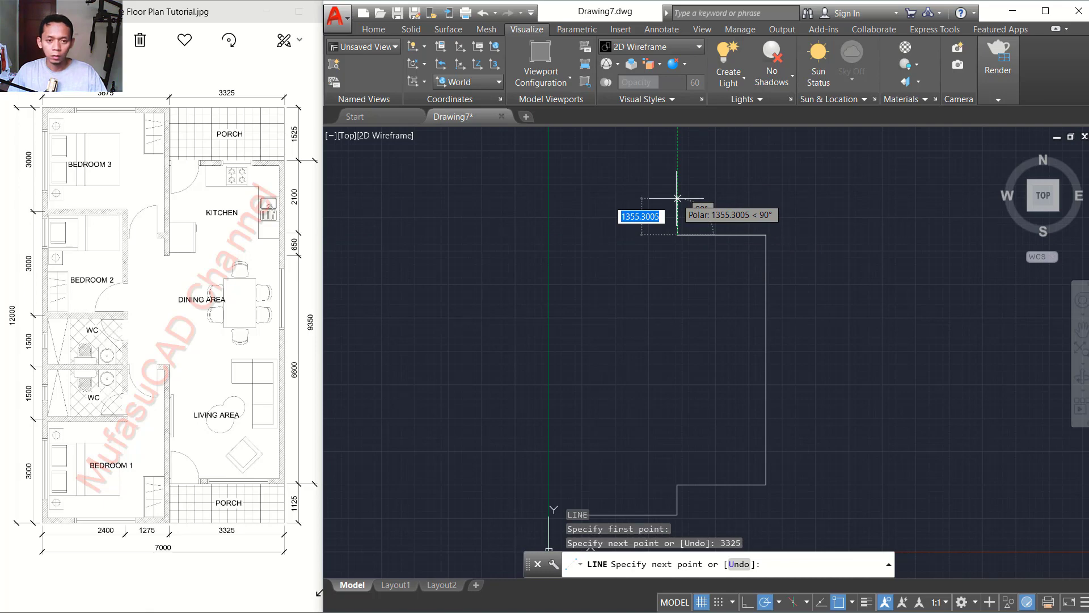
{"action": "type", "text": "1525"}
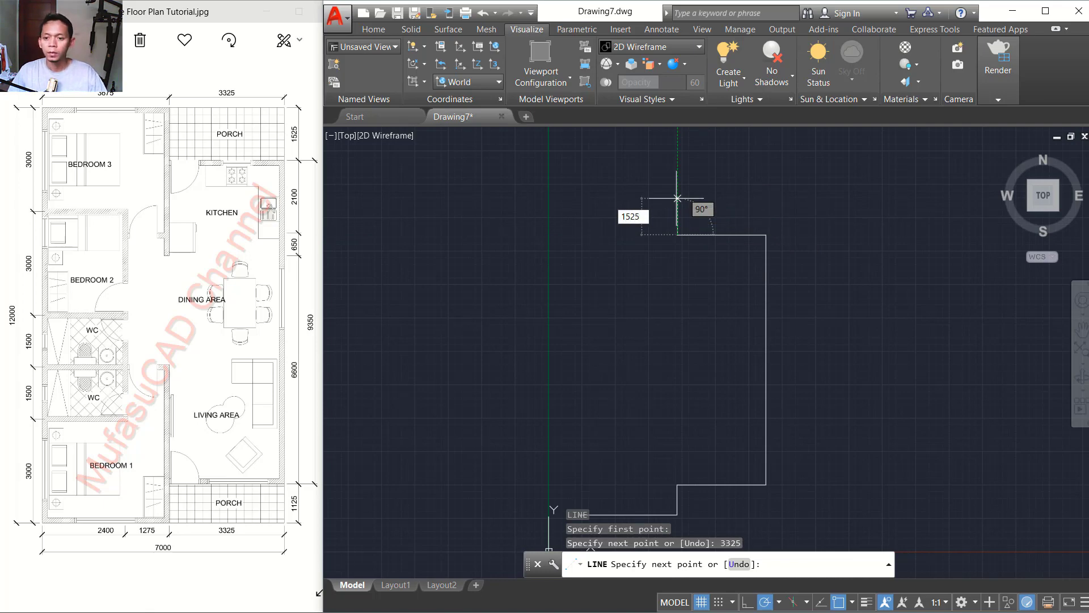
{"action": "key", "text": "Return"}
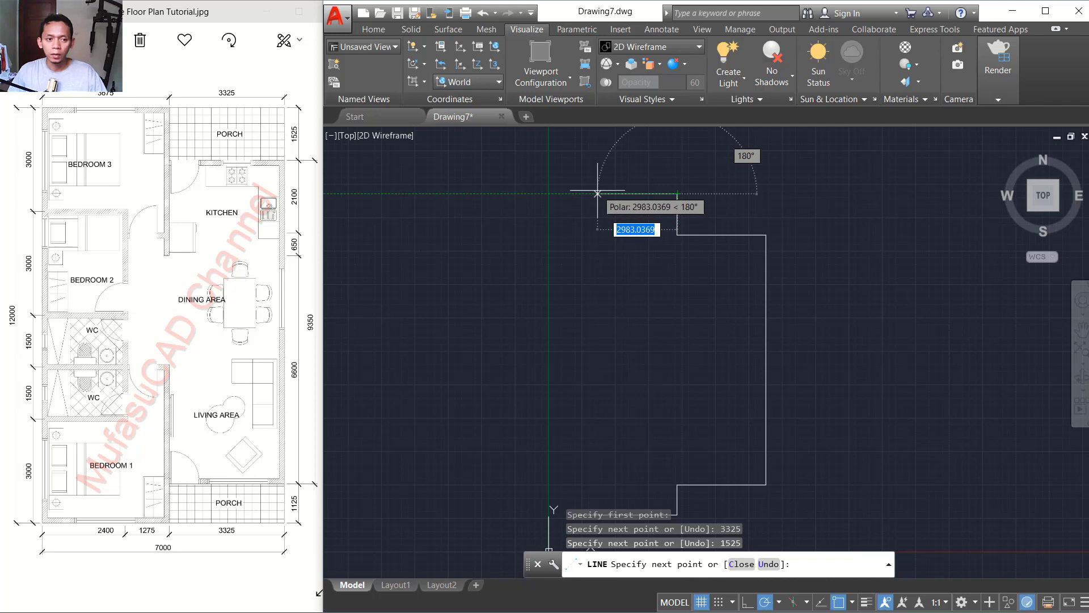
Step: Draw the 3675 top edge to the left and close the outline down to its starting corner
{"action": "type", "text": "3675"}
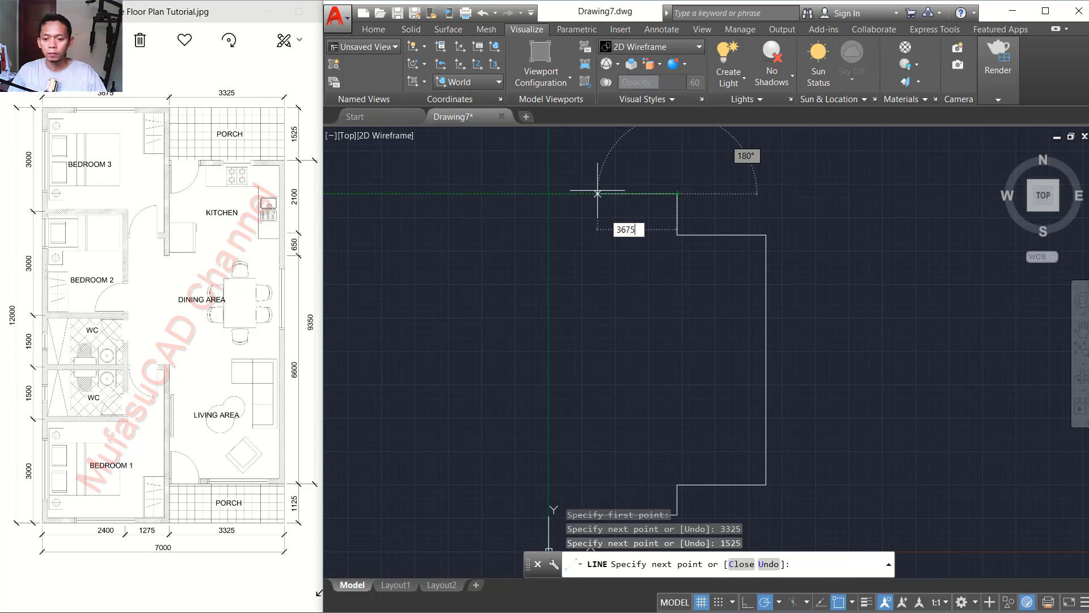
{"action": "key", "text": "Return"}
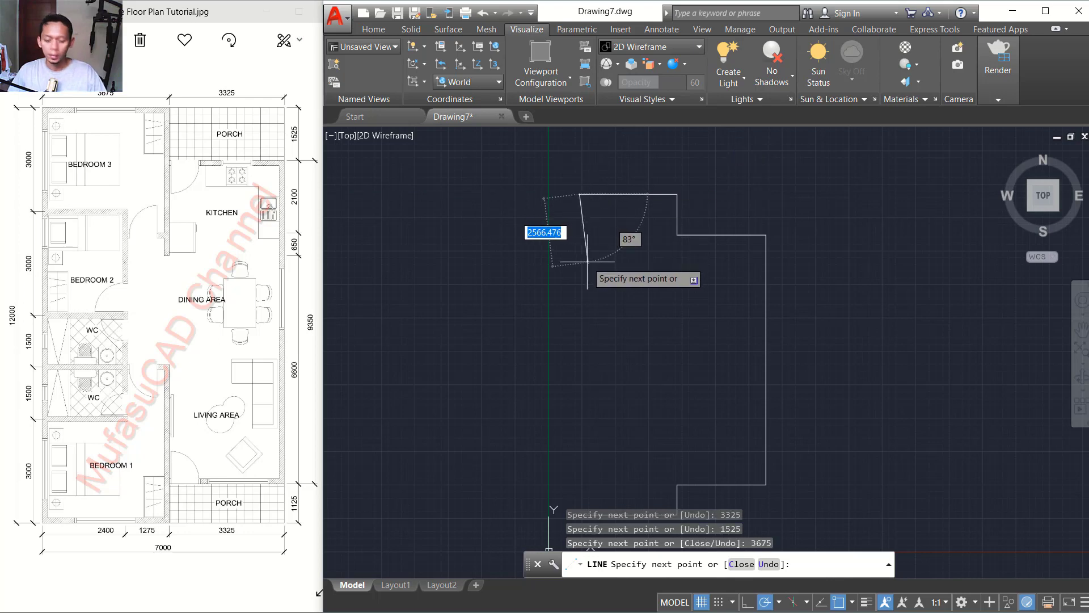
{"action": "scroll", "coordinate": [582, 279], "scroll_direction": "down", "scroll_amount": 2}
{"action": "middle_click_drag", "start_coordinate": [645, 301], "coordinate": [638, 278]}
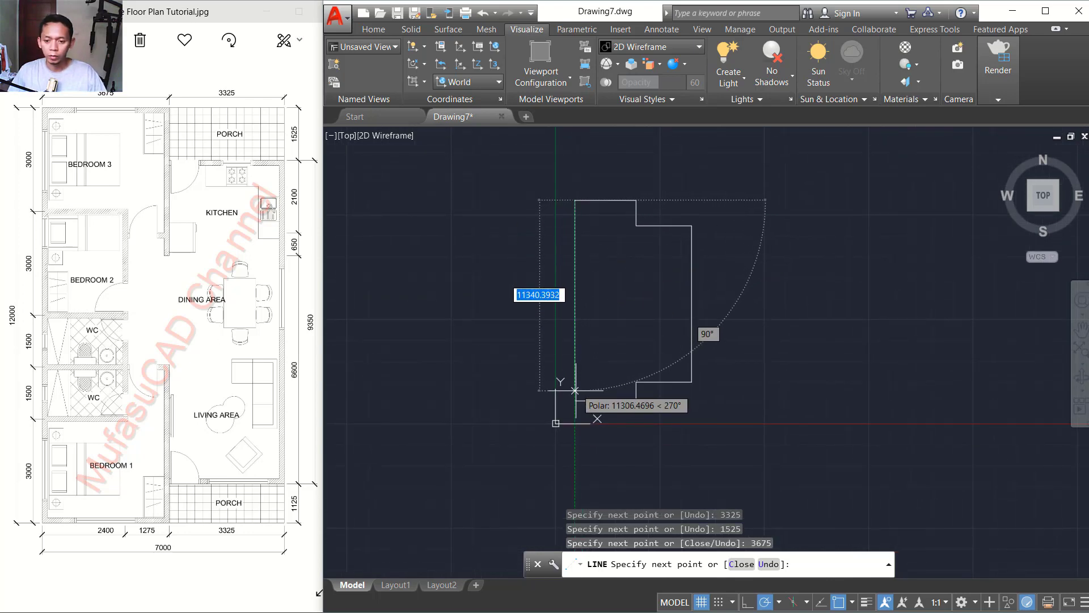
{"action": "left_click", "coordinate": [575, 401]}
{"action": "key", "text": "Return"}
Step: Join all the outline's lines into a single polyline
{"action": "scroll", "coordinate": [657, 306], "scroll_direction": "up", "scroll_amount": 2}
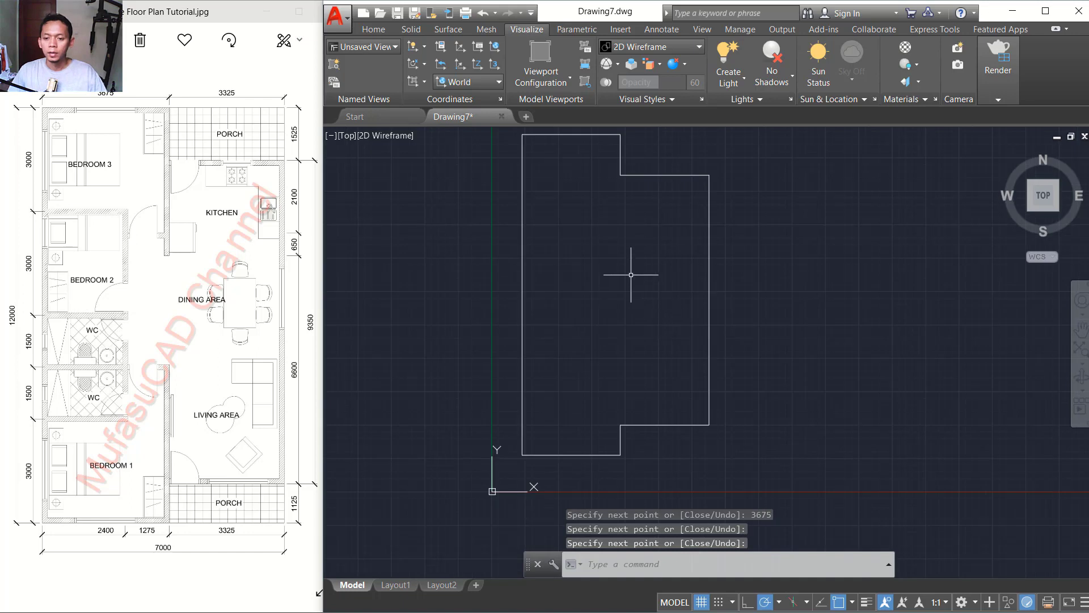
{"action": "middle_click_drag", "start_coordinate": [635, 272], "coordinate": [623, 301]}
{"action": "type", "text": "J"}
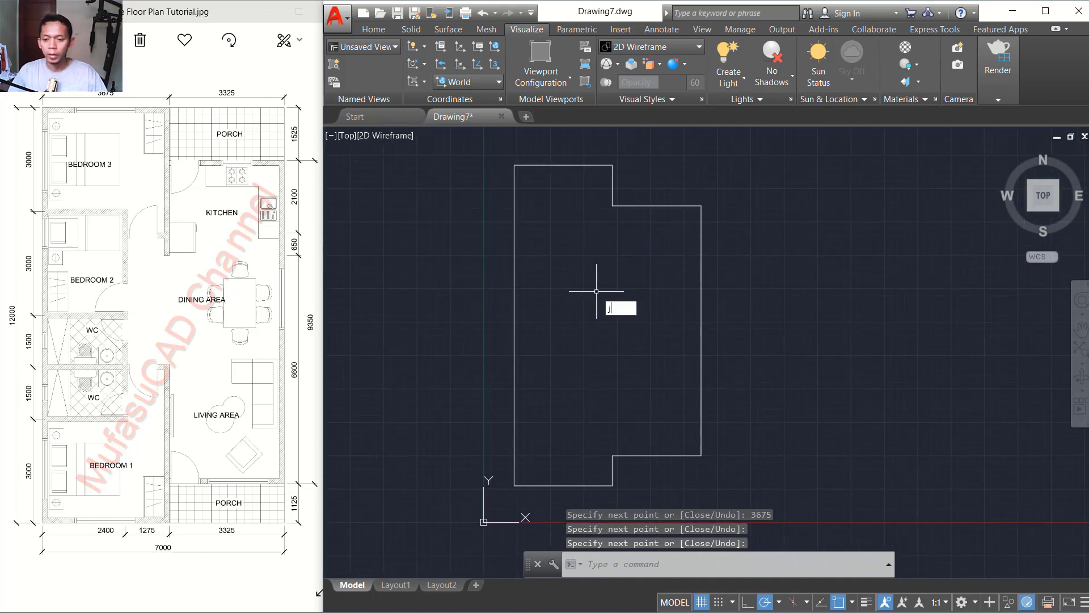
{"action": "key", "text": "Return"}
{"action": "left_click", "coordinate": [741, 141]}
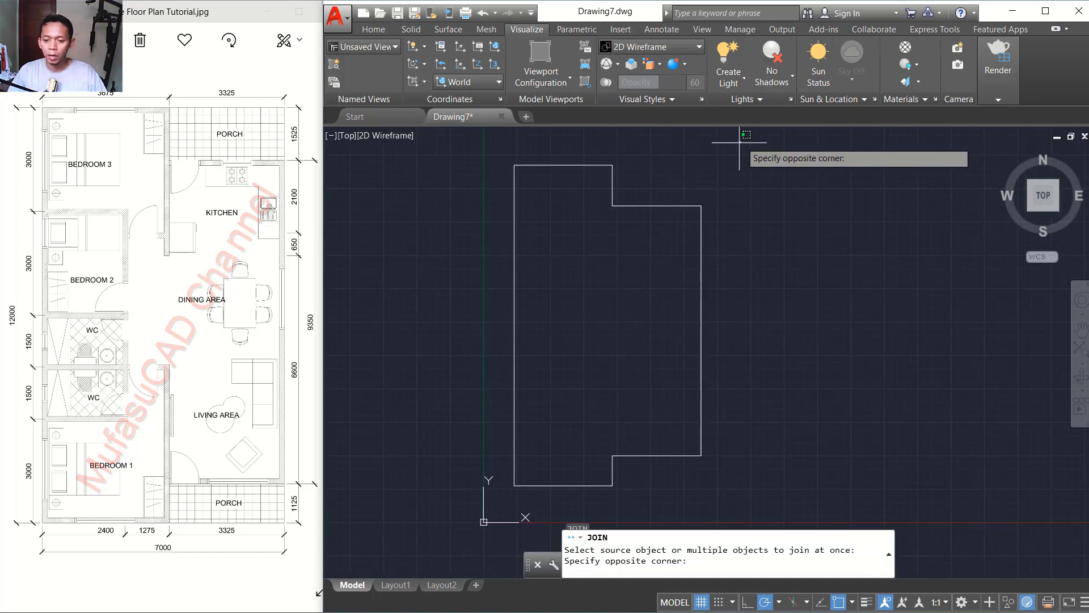
{"action": "left_click", "coordinate": [483, 492]}
{"action": "key", "text": "Return"}
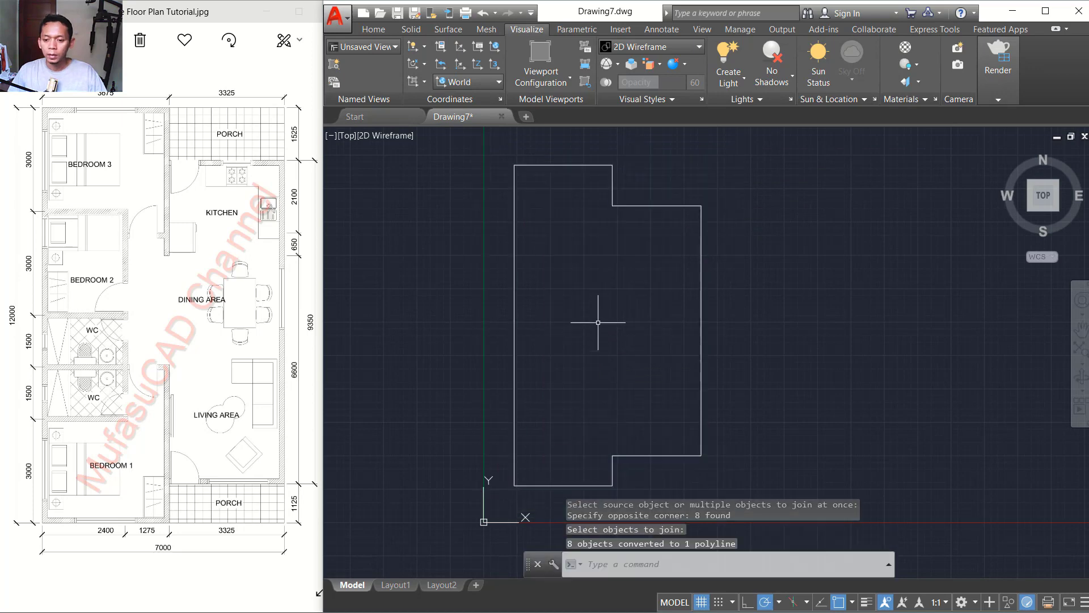
Step: Draw the lower porch's two outer edges from the Bedroom 1 corner across and up to the long wall's lower end
{"action": "middle_click_drag", "start_coordinate": [599, 316], "coordinate": [584, 306]}
{"action": "type", "text": "L"}
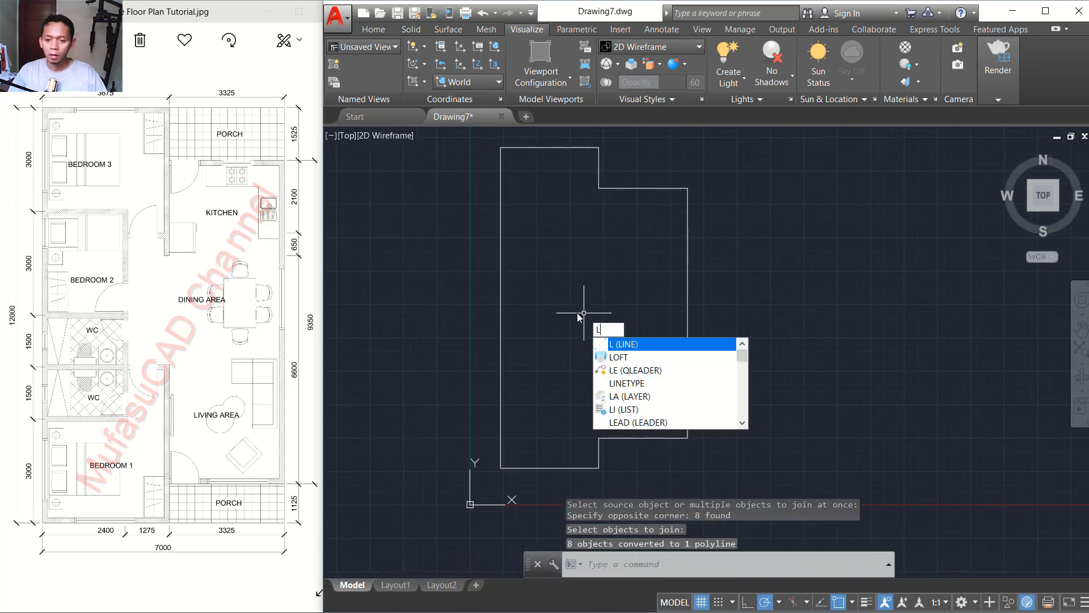
{"action": "key", "text": "Return"}
{"action": "left_click", "coordinate": [598, 468]}
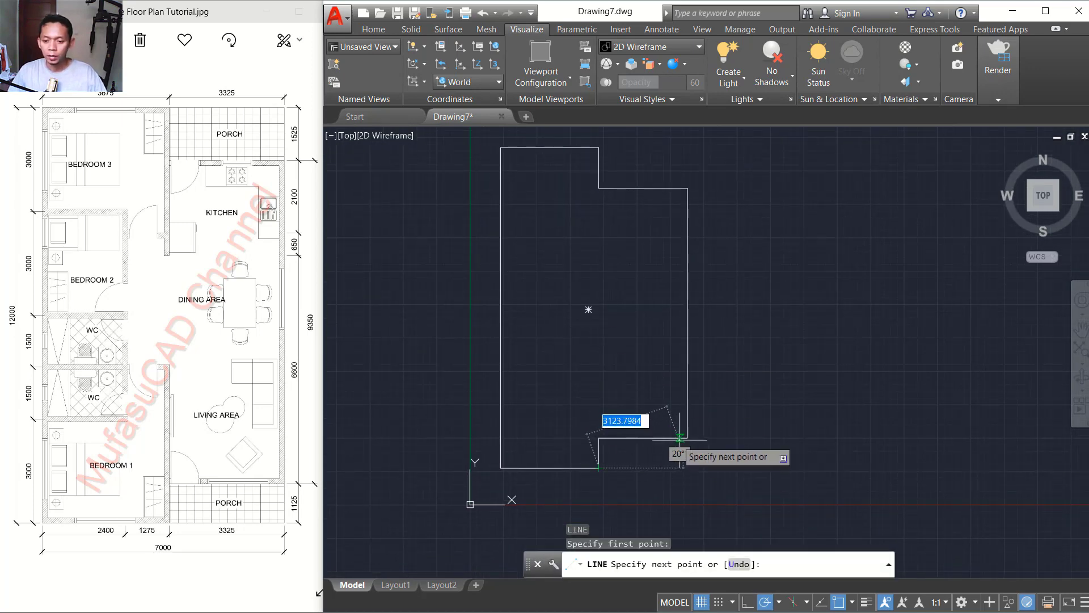
{"action": "left_click", "coordinate": [688, 468]}
{"action": "left_click", "coordinate": [688, 438]}
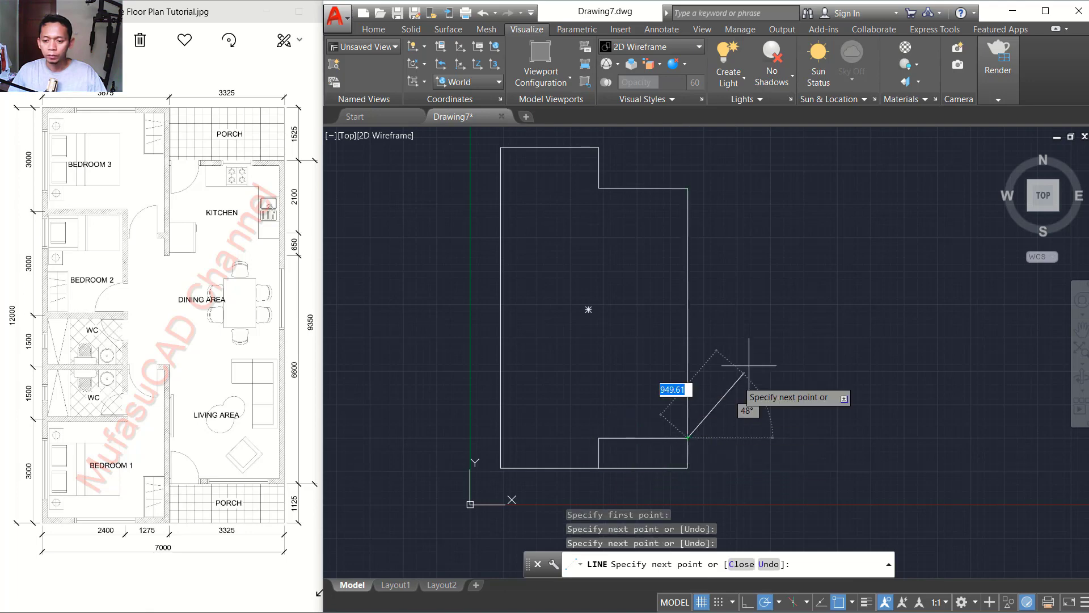
{"action": "key", "text": "Return"}
Step: Draw the upper porch's outer edges from the kitchen's outer corner up, across to Bedroom 3's corner and down to the inner corner
{"action": "key", "text": "Return"}
{"action": "left_click", "coordinate": [687, 187]}
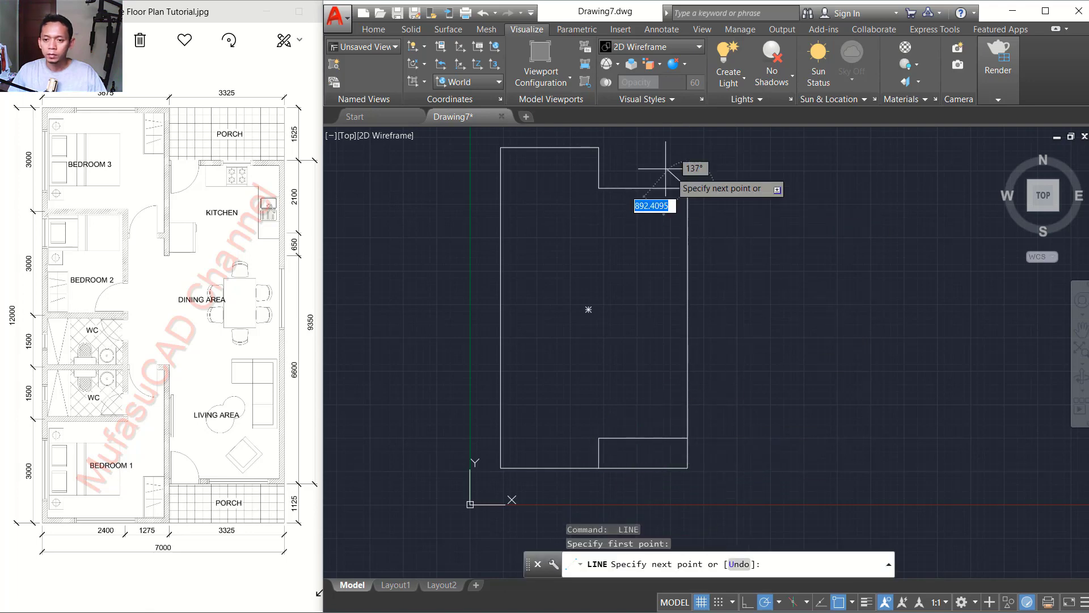
{"action": "left_click", "coordinate": [687, 148]}
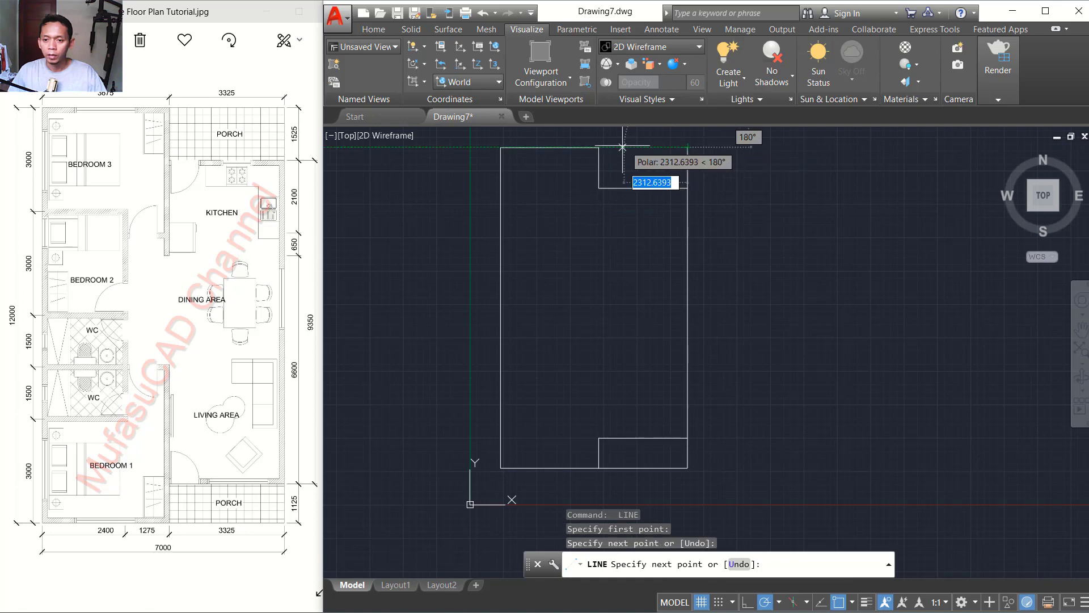
{"action": "left_click", "coordinate": [599, 147]}
{"action": "left_click", "coordinate": [598, 188]}
{"action": "key", "text": "Return"}
Step: Draw a line along Bedroom 1's bottom wall from the outline's lower-left corner to the lower porch's corner
{"action": "mouse_move", "coordinate": [557, 269]}
{"action": "middle_mouse_down"}
{"action": "mouse_move", "coordinate": [567, 251]}
{"action": "mouse_move", "coordinate": [598, 275]}
{"action": "middle_mouse_up"}
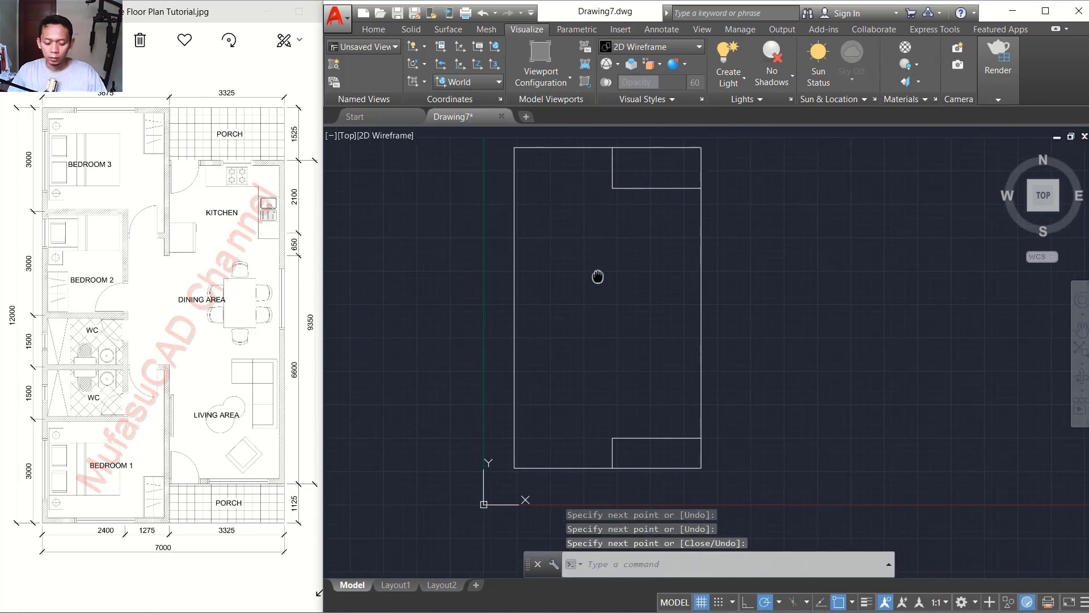
{"action": "type", "text": "L"}
{"action": "key", "text": "Return"}
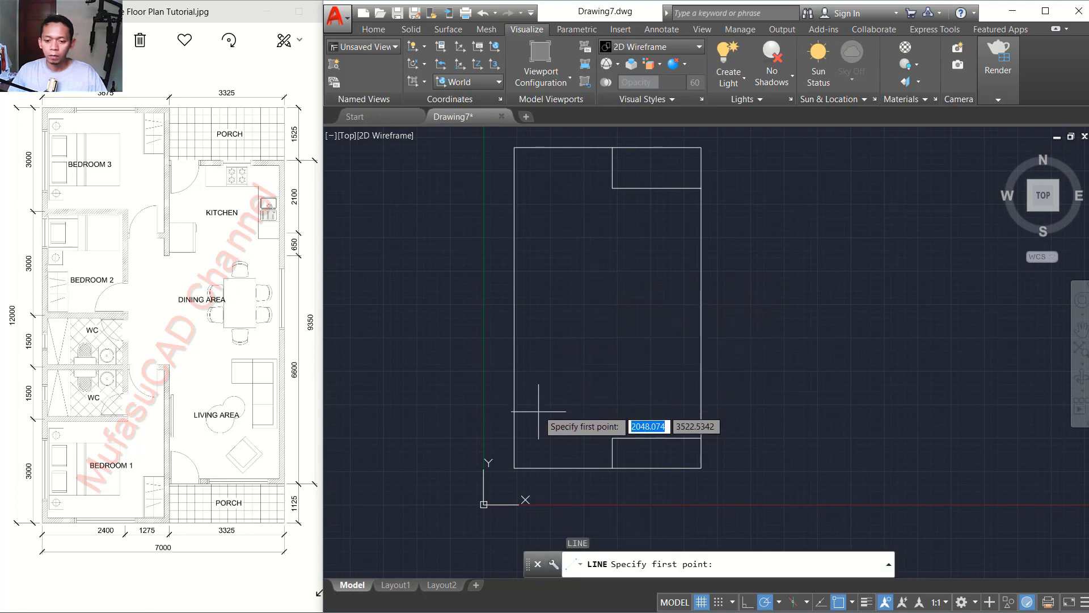
{"action": "left_click", "coordinate": [518, 464]}
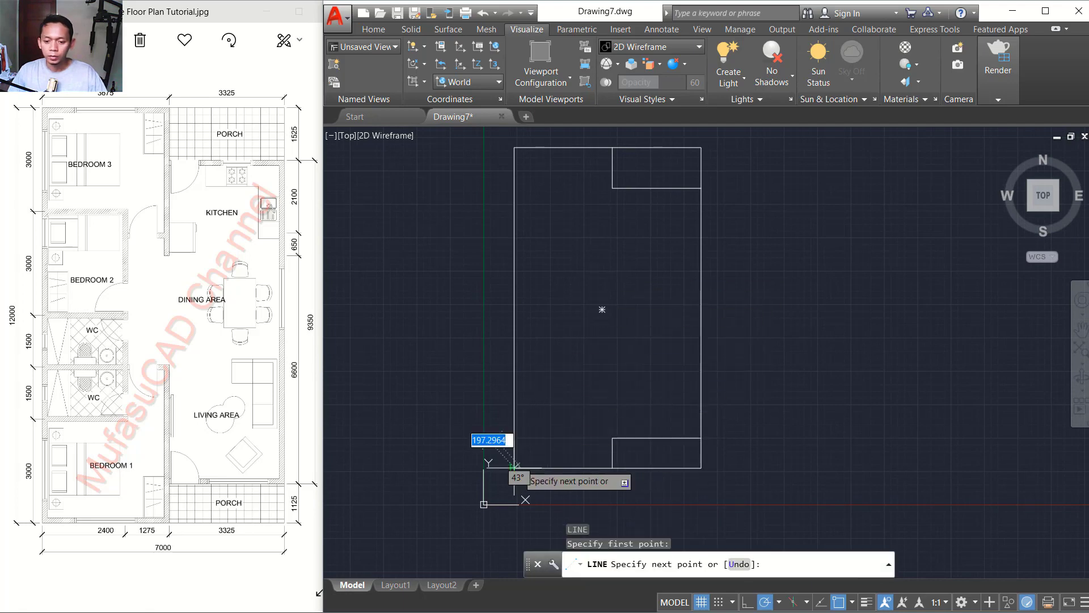
{"action": "left_click", "coordinate": [613, 468]}
{"action": "key", "text": "Return"}
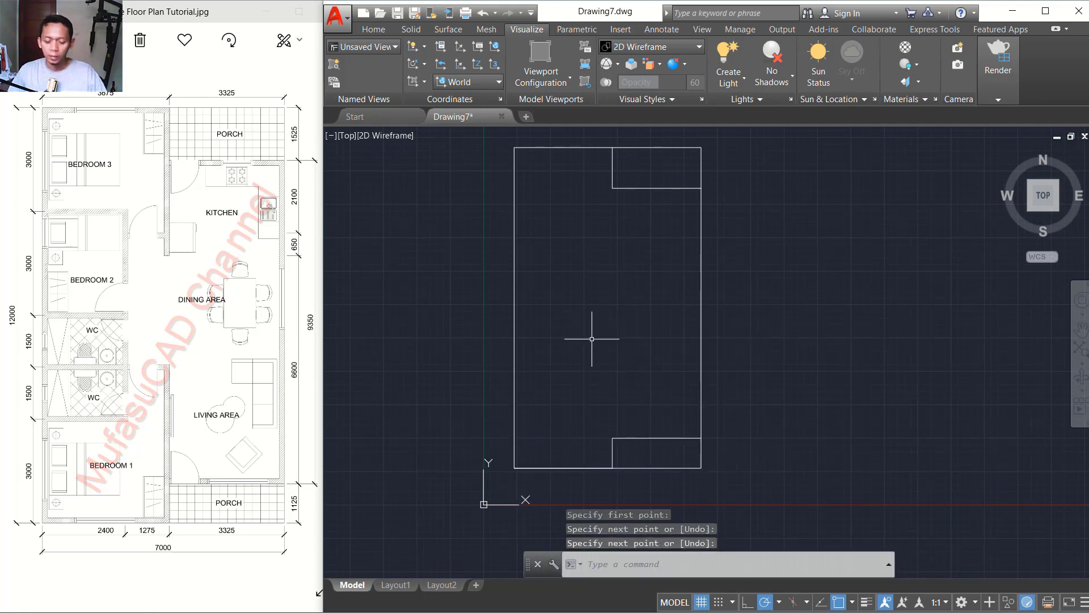
Step: Move the new line 3000 straight up to form Bedroom 1's upper partition
{"action": "type", "text": "M"}
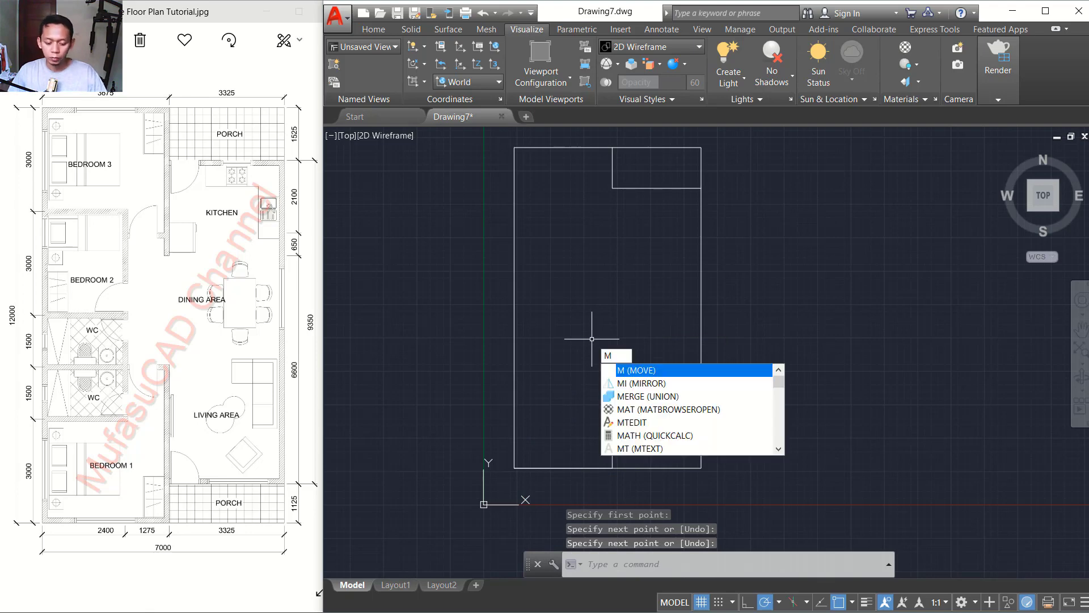
{"action": "key", "text": "Return"}
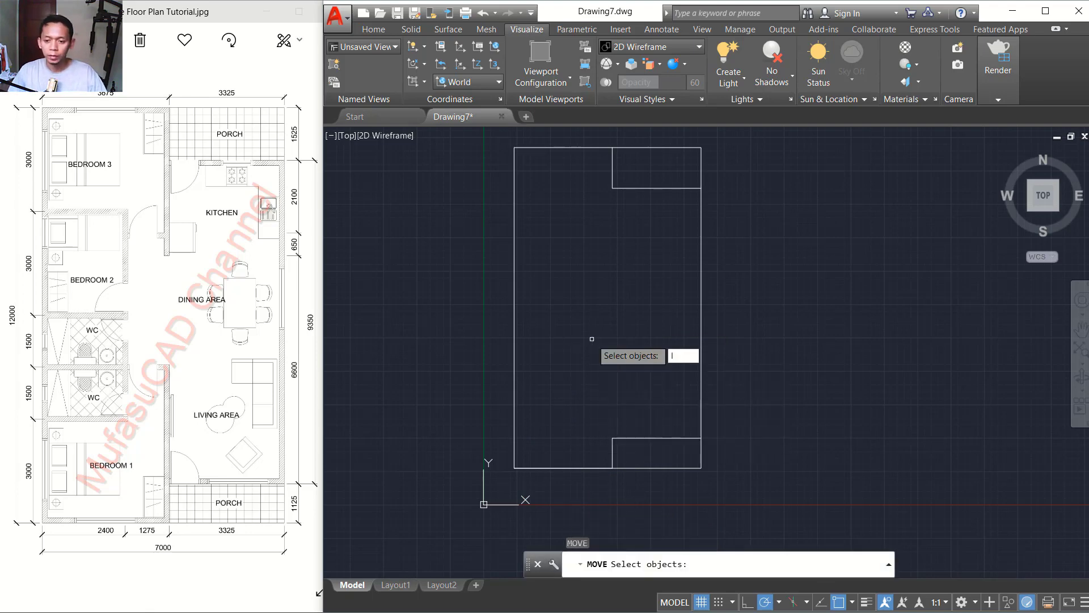
{"action": "type", "text": "l"}
{"action": "key", "text": "Return"}
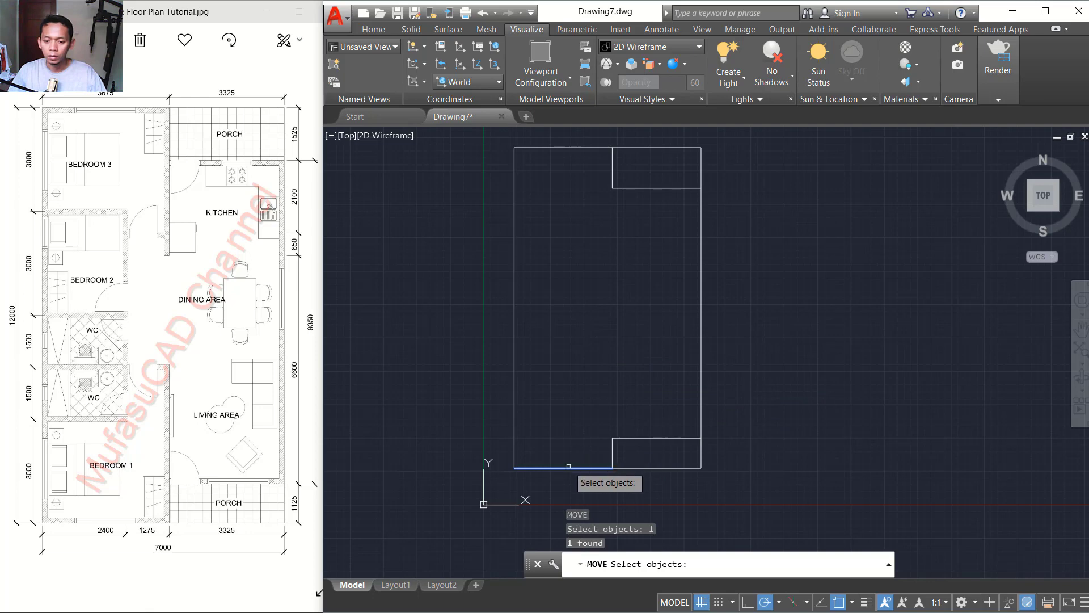
{"action": "key", "text": "Return"}
{"action": "left_click", "coordinate": [770, 395]}
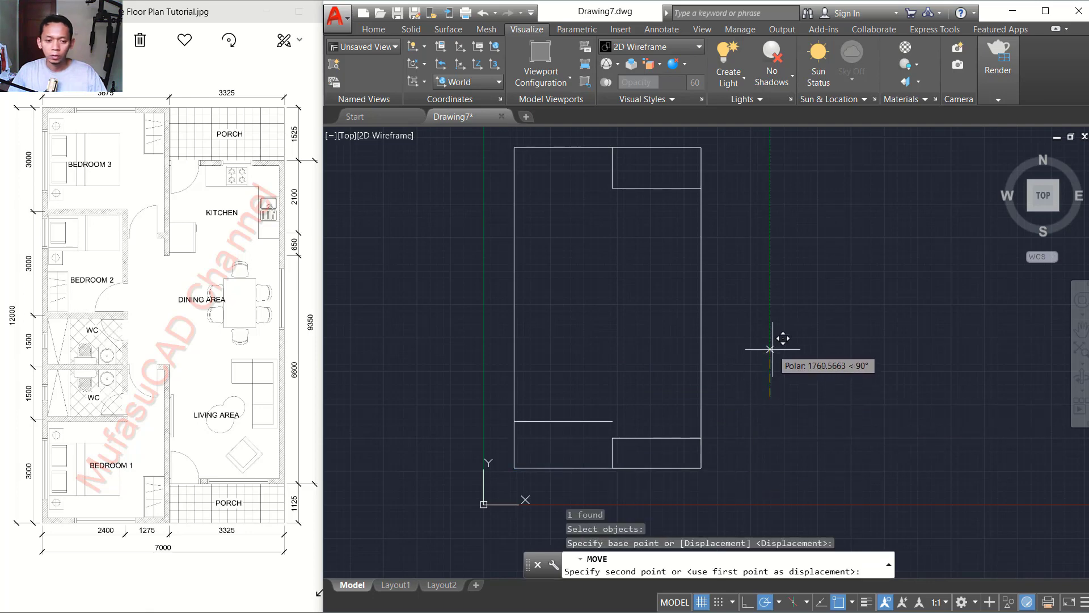
{"action": "type", "text": "3000"}
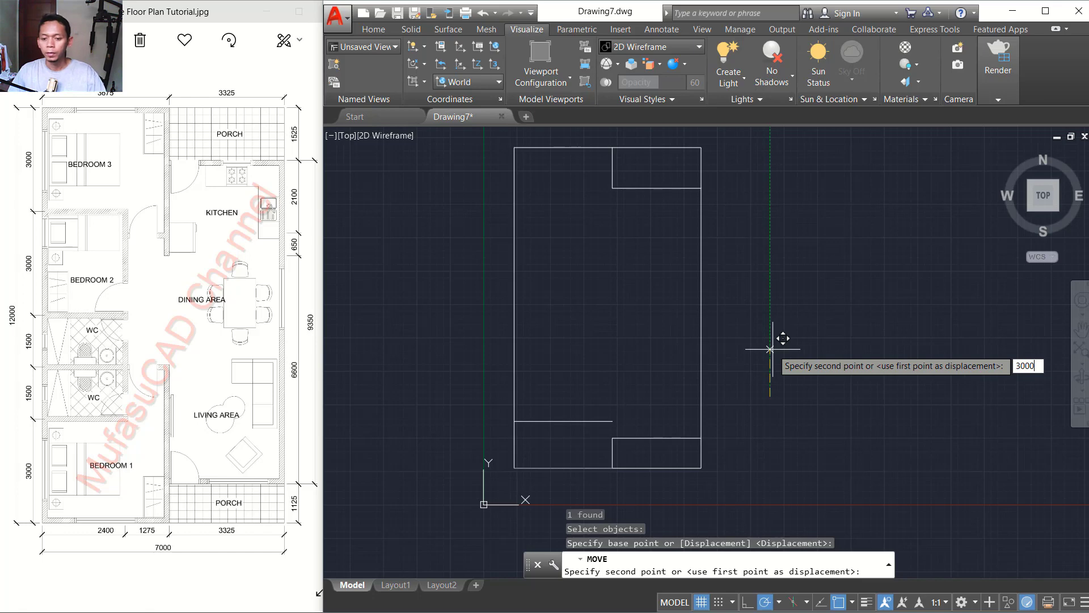
{"action": "key", "text": "Return"}
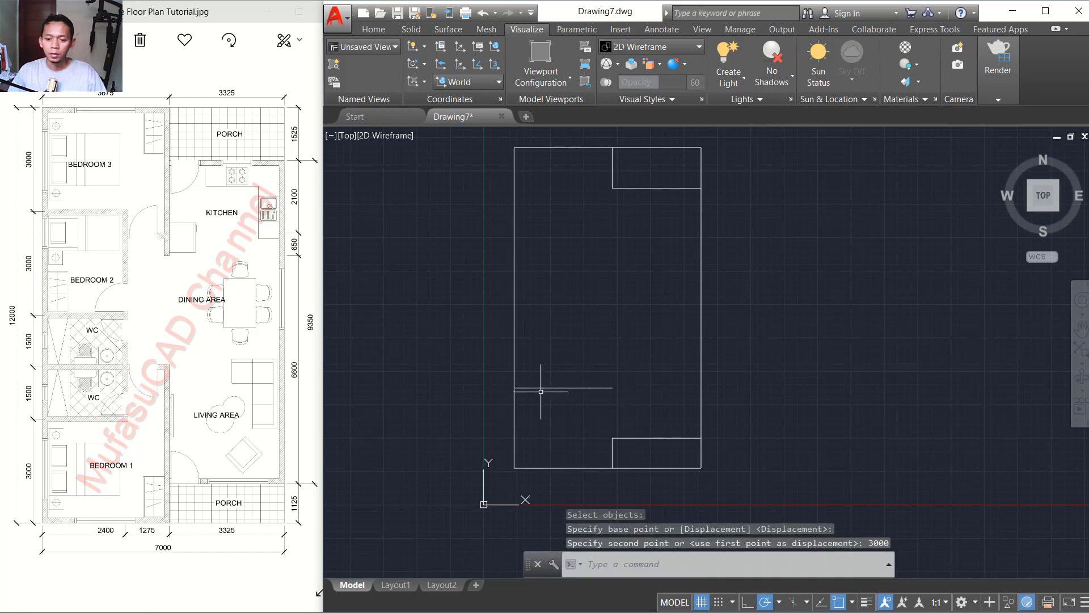
Step: Copy Bedroom 1's upper partition line 1500 straight up for the wall between the two WCs
{"action": "scroll", "coordinate": [537, 391], "scroll_direction": "up", "scroll_amount": 2}
{"action": "middle_click_drag", "start_coordinate": [591, 341], "coordinate": [576, 364]}
{"action": "type", "text": "co"}
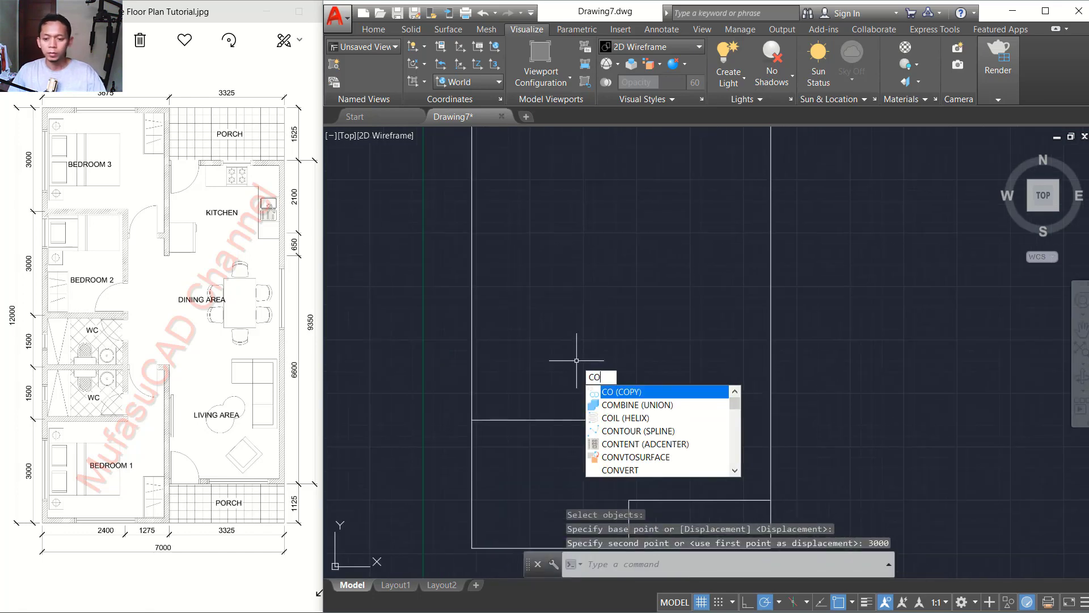
{"action": "key", "text": "Return"}
{"action": "left_click", "coordinate": [571, 349]}
{"action": "left_click", "coordinate": [497, 460]}
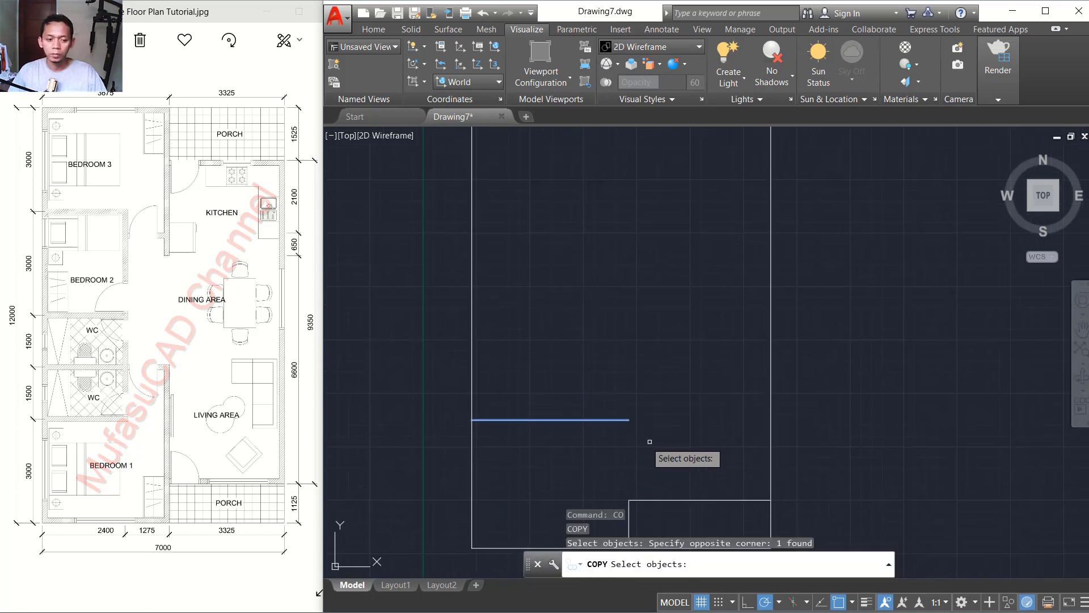
{"action": "key", "text": "Return"}
{"action": "left_click", "coordinate": [684, 429]}
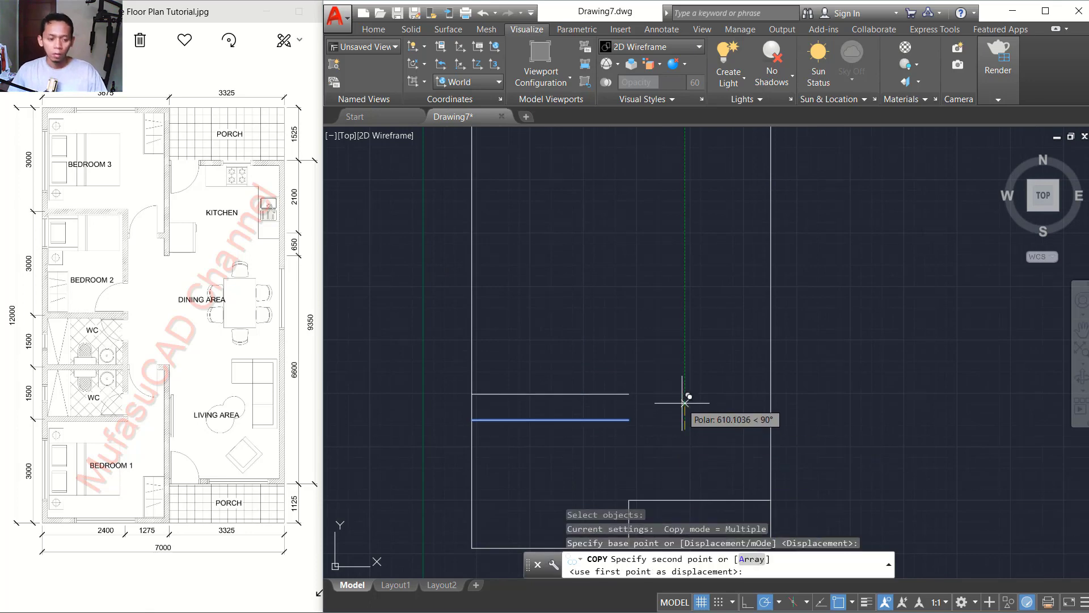
{"action": "type", "text": "1"}
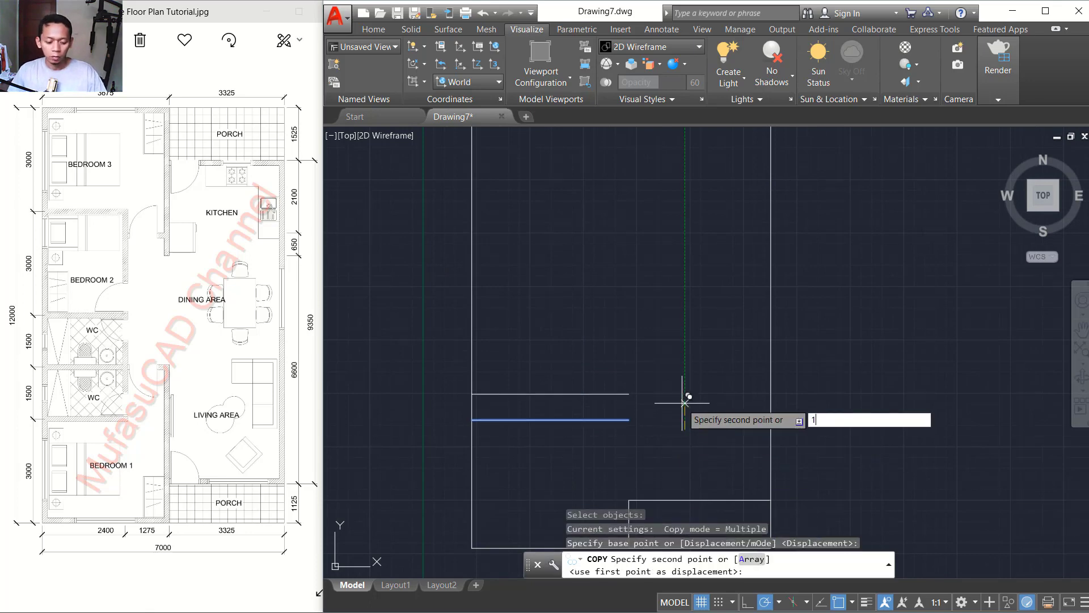
{"action": "type", "text": "5"}
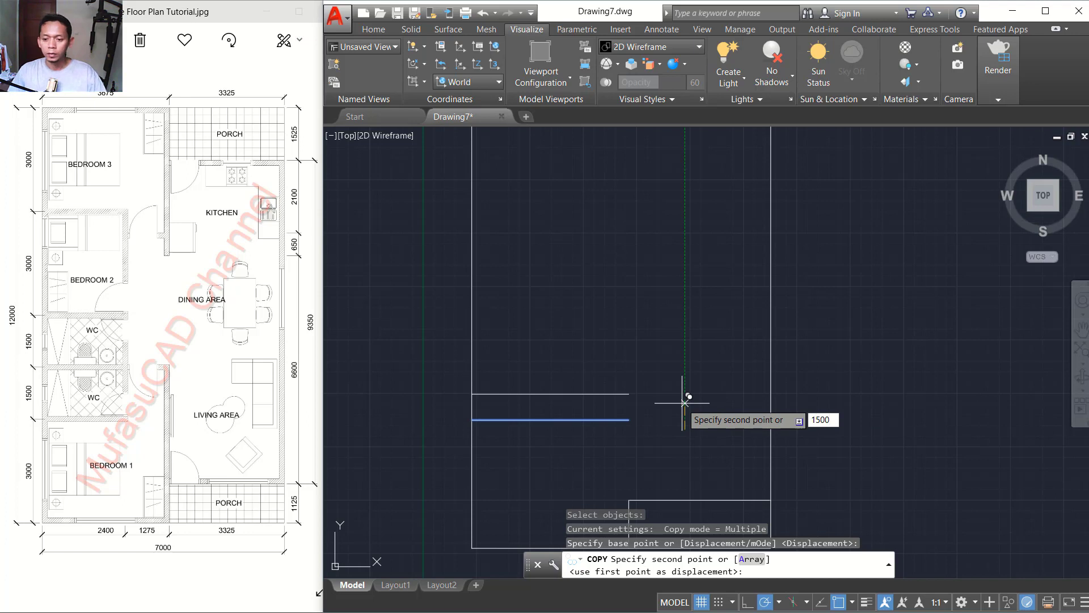
{"action": "type", "text": "00"}
{"action": "key", "text": "Return"}
Step: Place two more copies of the partition line at 3000 and 6000 above the original and finish the Copy command
{"action": "type", "text": "3"}
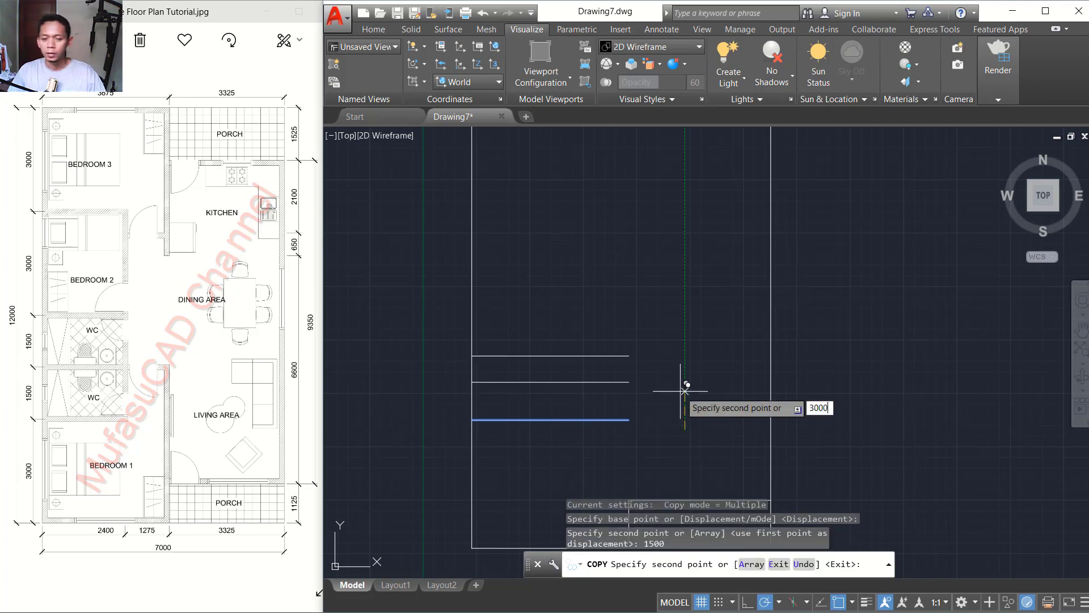
{"action": "key", "text": "Return"}
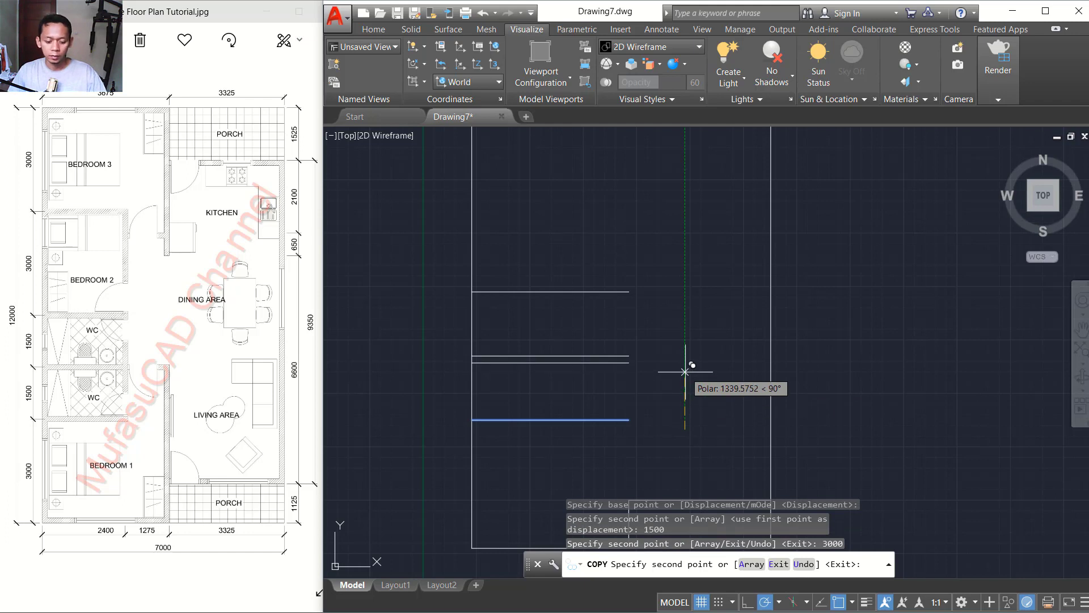
{"action": "type", "text": "6000"}
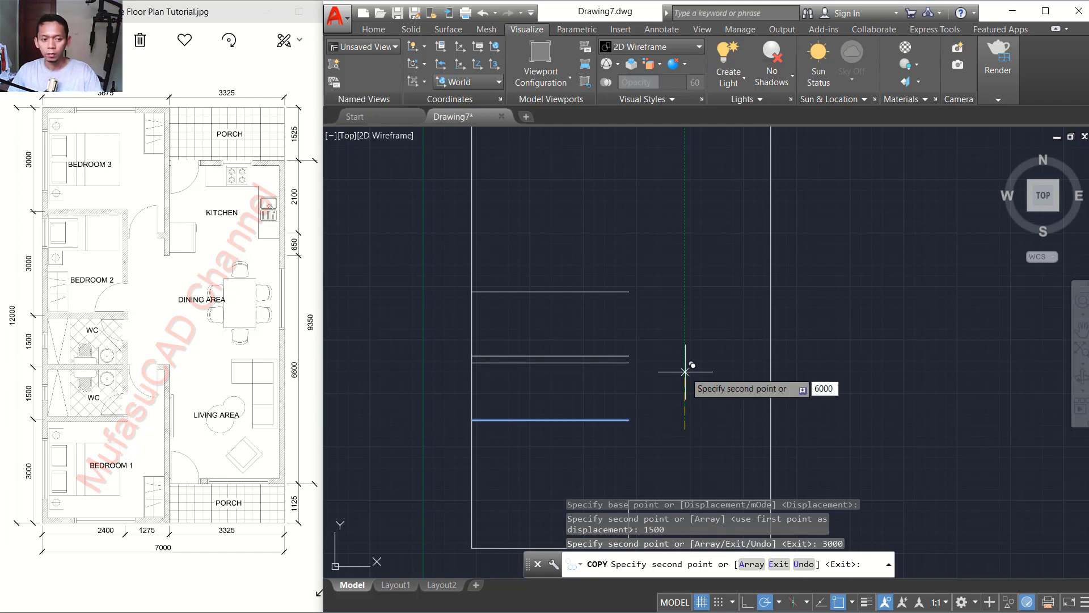
{"action": "key", "text": "Return"}
{"action": "scroll", "coordinate": [675, 369], "scroll_direction": "down", "scroll_amount": 3}
{"action": "key", "text": "Return"}
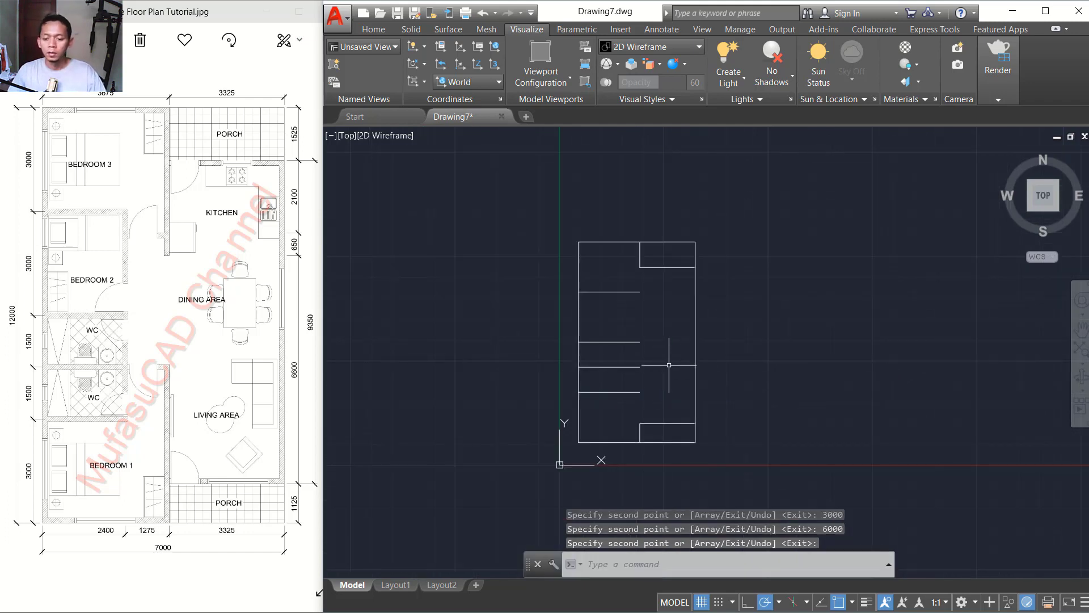
Step: Draw a vertical line along the outer left wall from the lowest partition line up to the highest one
{"action": "scroll", "coordinate": [669, 365], "scroll_direction": "up", "scroll_amount": 3}
{"action": "middle_click_drag", "start_coordinate": [654, 332], "coordinate": [650, 343]}
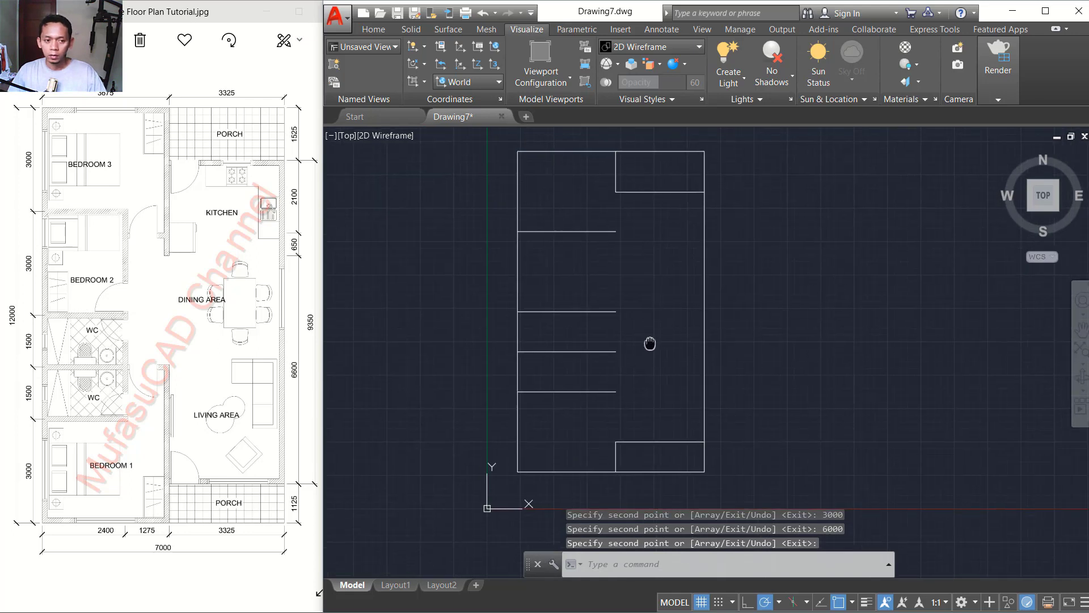
{"action": "type", "text": "L"}
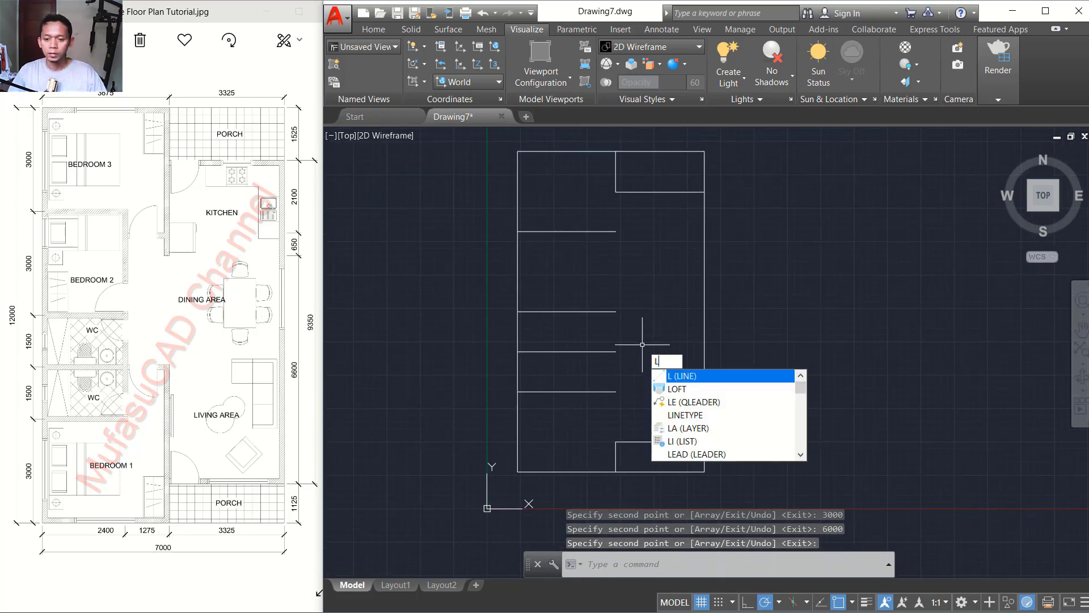
{"action": "key", "text": "Return"}
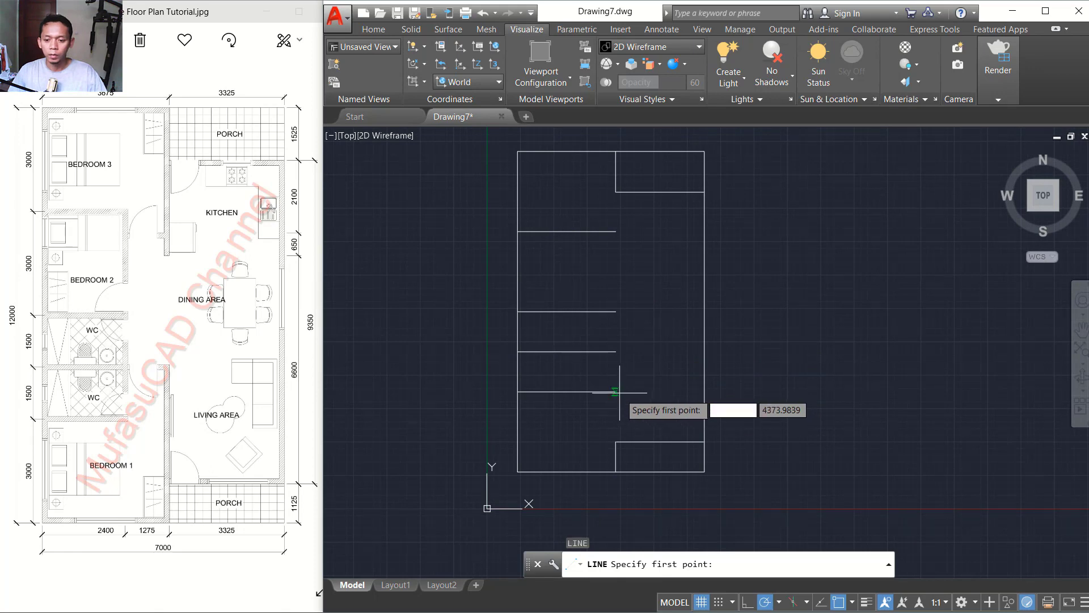
{"action": "left_click", "coordinate": [518, 391]}
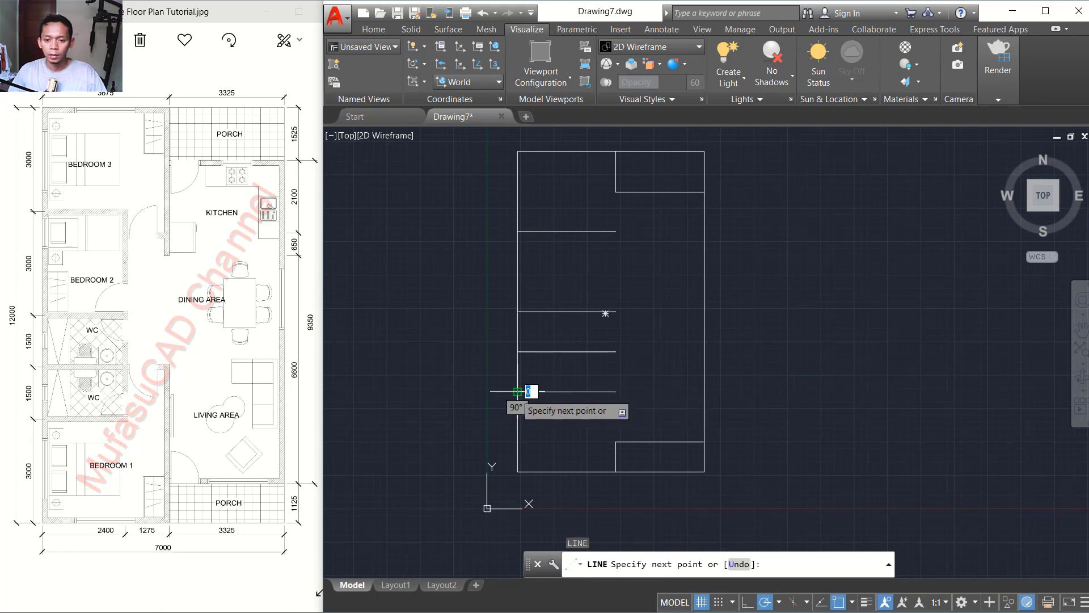
{"action": "left_click", "coordinate": [517, 232]}
{"action": "key", "text": "Return"}
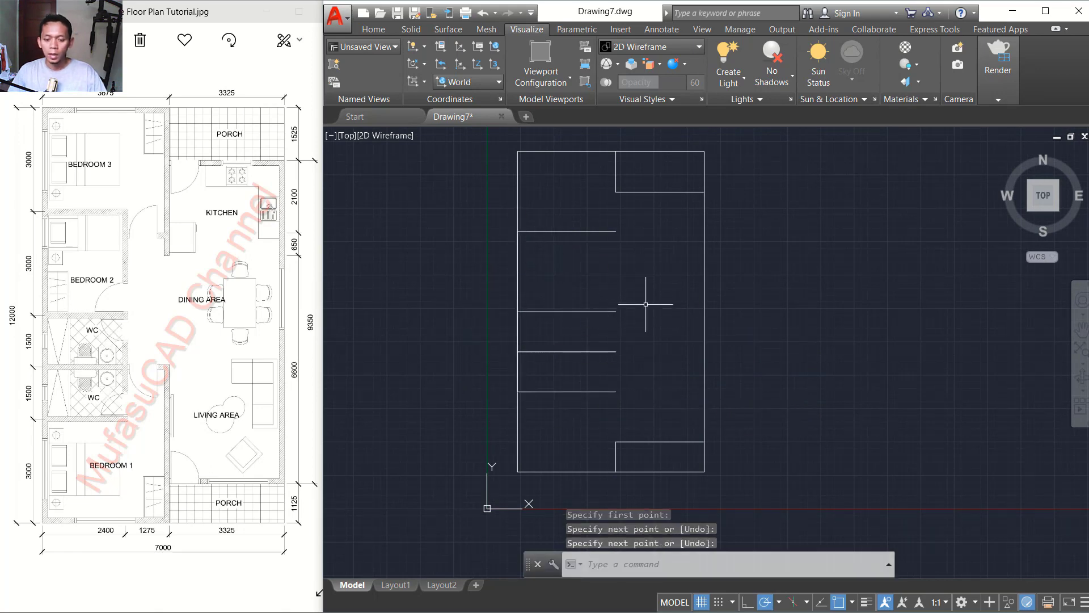
Step: Move the new vertical line 2400 to the right to form the inner wall of the WCs and Bedroom 2
{"action": "type", "text": "m"}
{"action": "key", "text": "Return"}
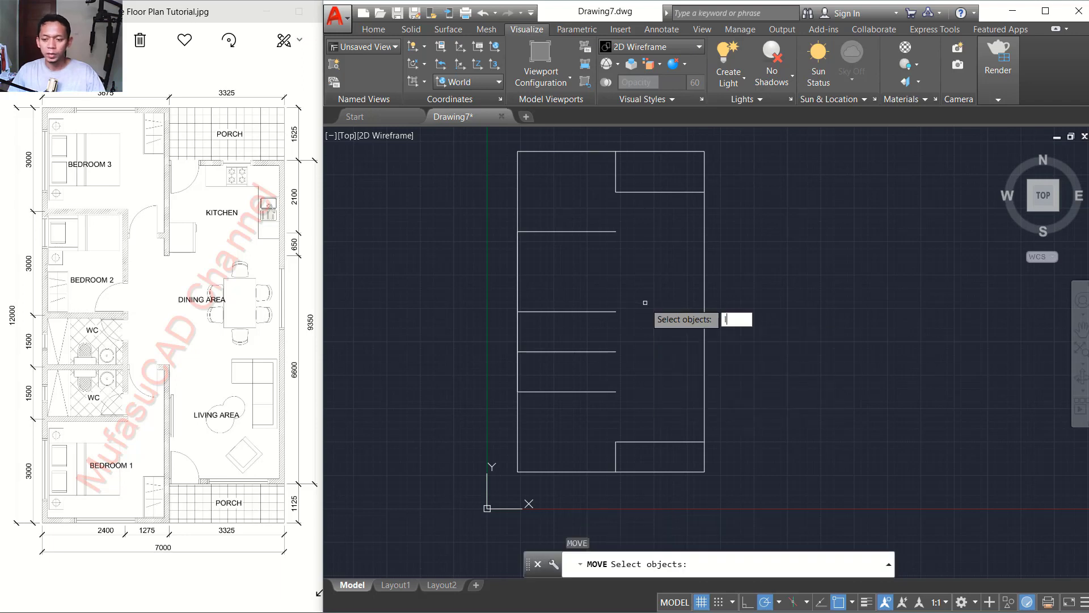
{"action": "type", "text": "l"}
{"action": "key", "text": "Return"}
{"action": "key", "text": "Return"}
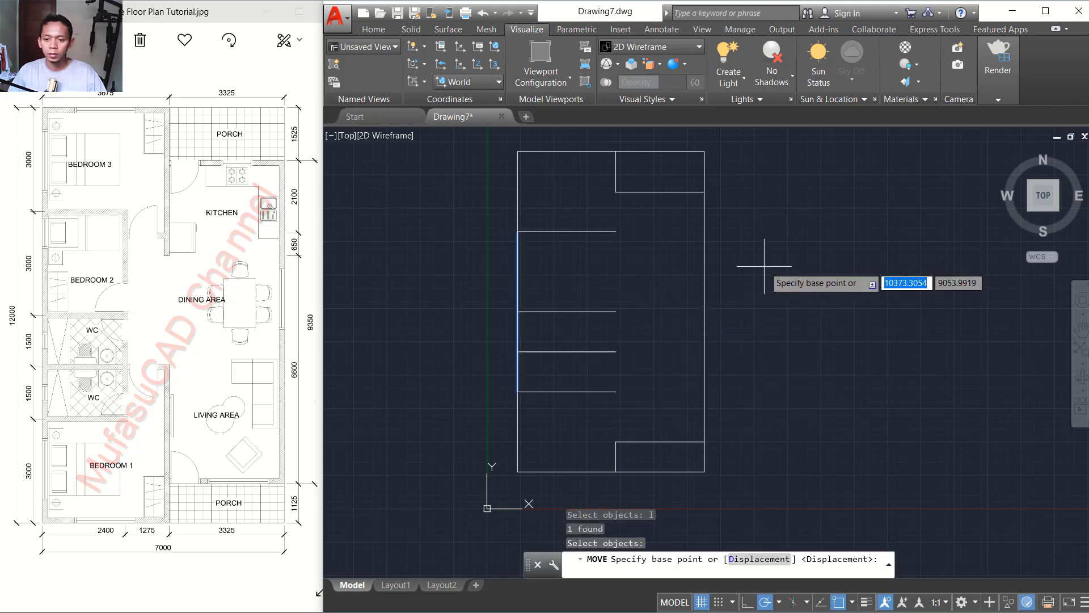
{"action": "left_click", "coordinate": [747, 264]}
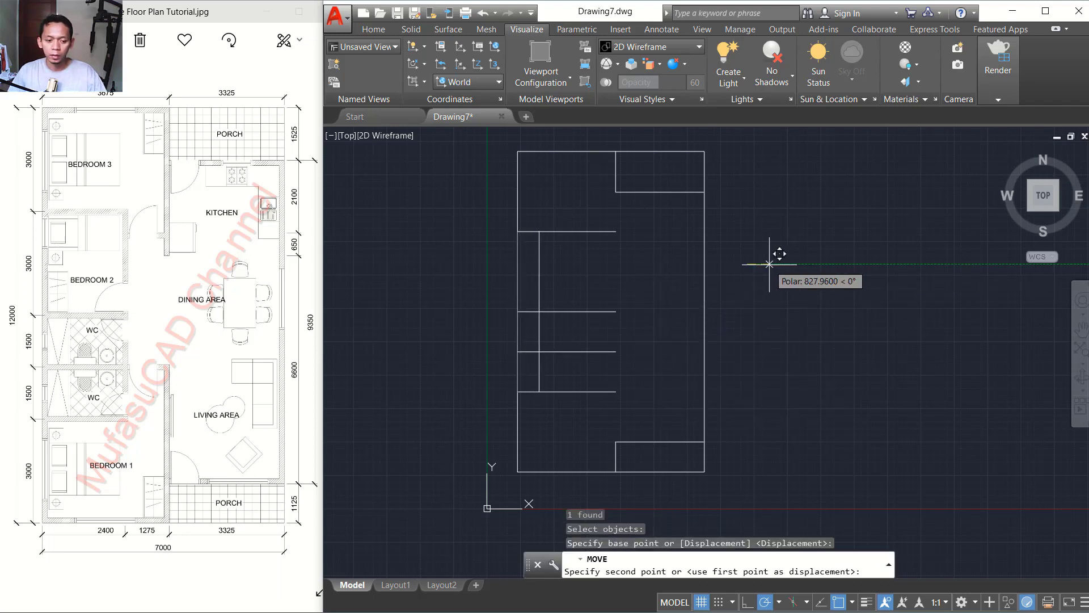
{"action": "type", "text": "2"}
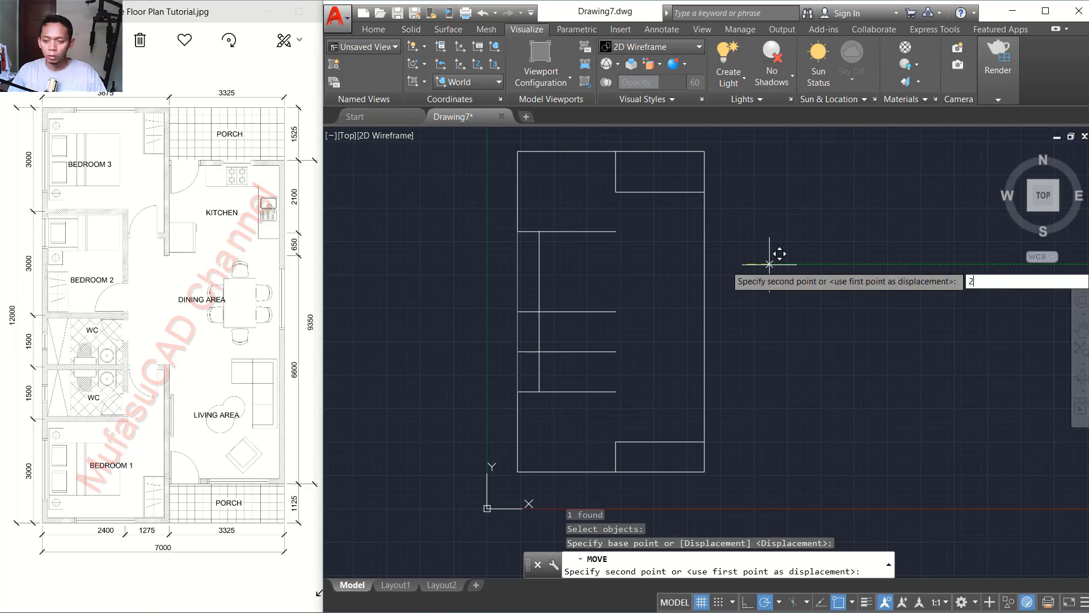
{"action": "type", "text": "400"}
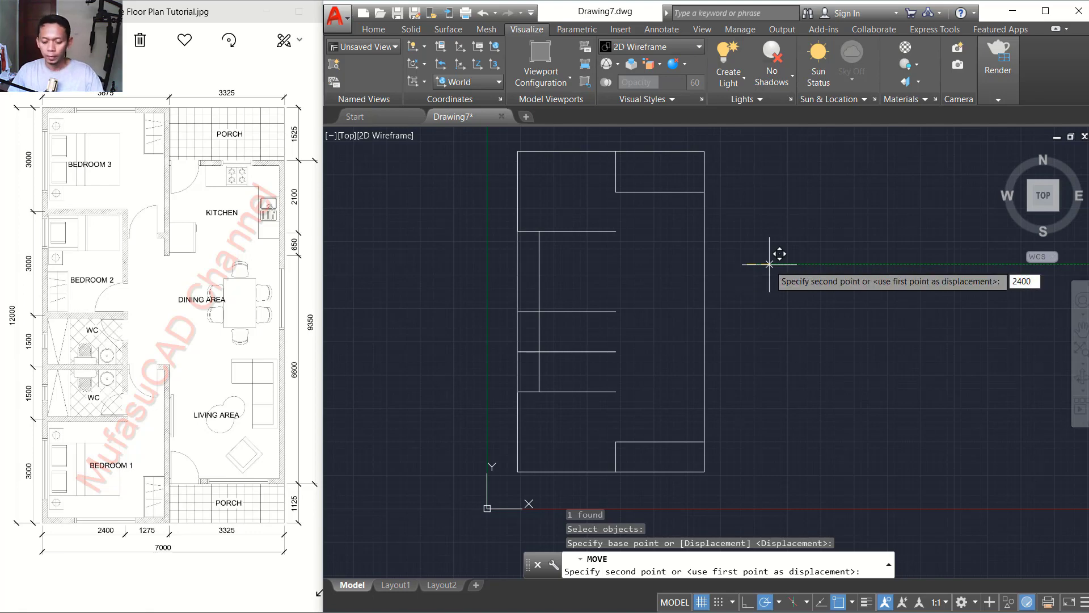
{"action": "key", "text": "Return"}
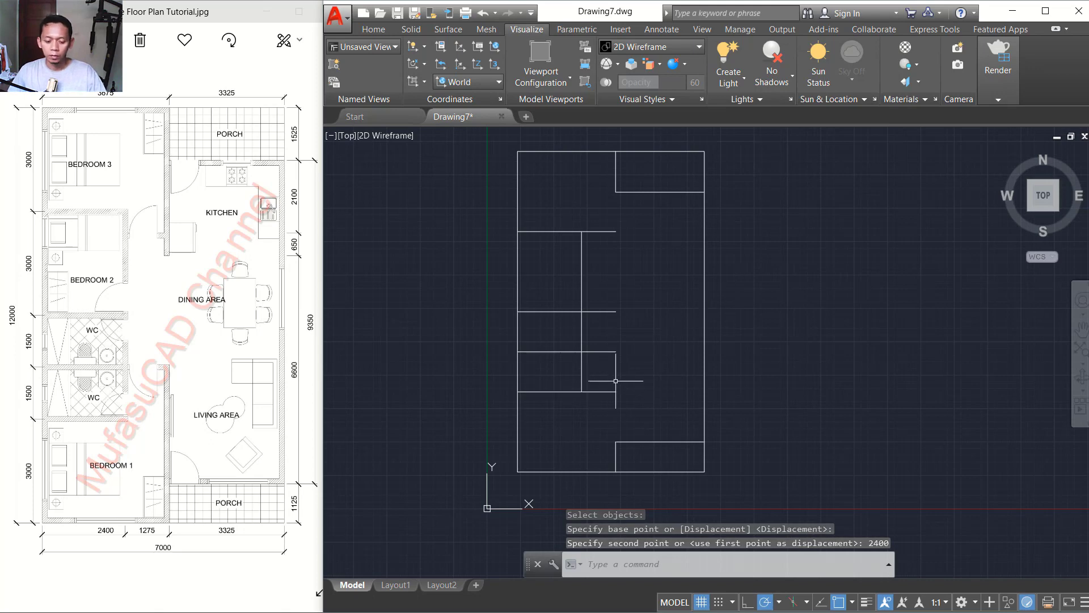
Step: Trim the lowest, third and highest partition lines where they extend past the inner vertical wall
{"action": "scroll", "coordinate": [618, 379], "scroll_direction": "up", "scroll_amount": 2}
{"action": "type", "text": "TR"}
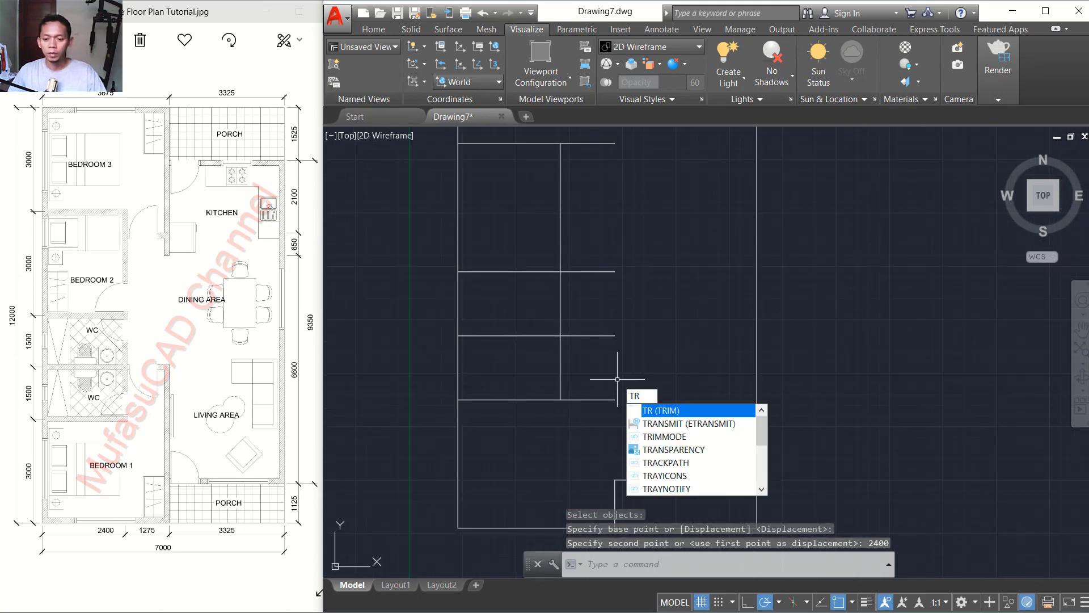
{"action": "key", "text": "Return"}
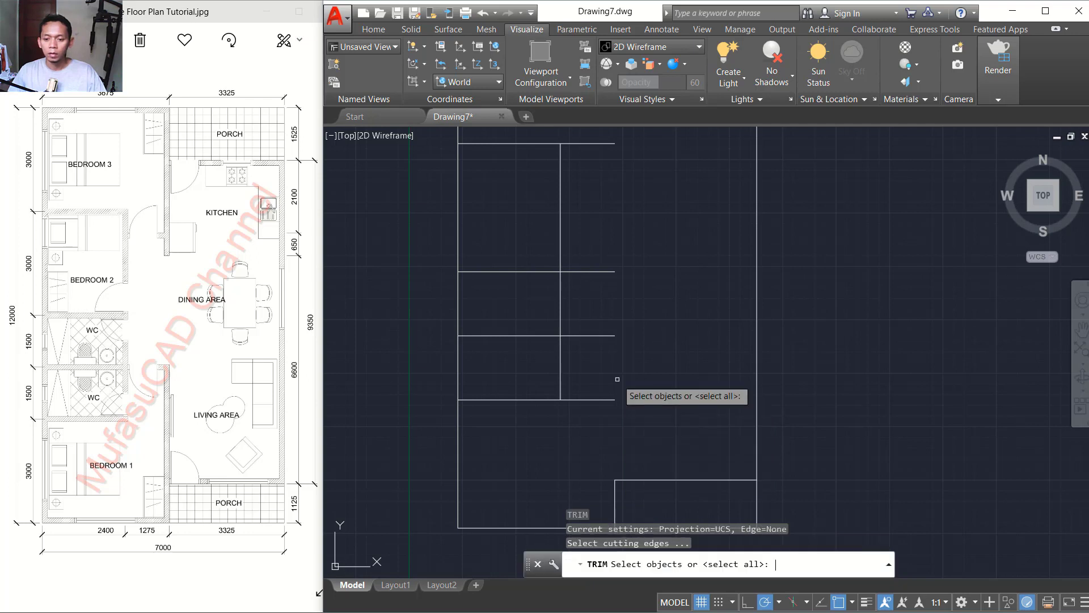
{"action": "key", "text": "Return"}
{"action": "scroll", "coordinate": [638, 383], "scroll_direction": "down", "scroll_amount": 2}
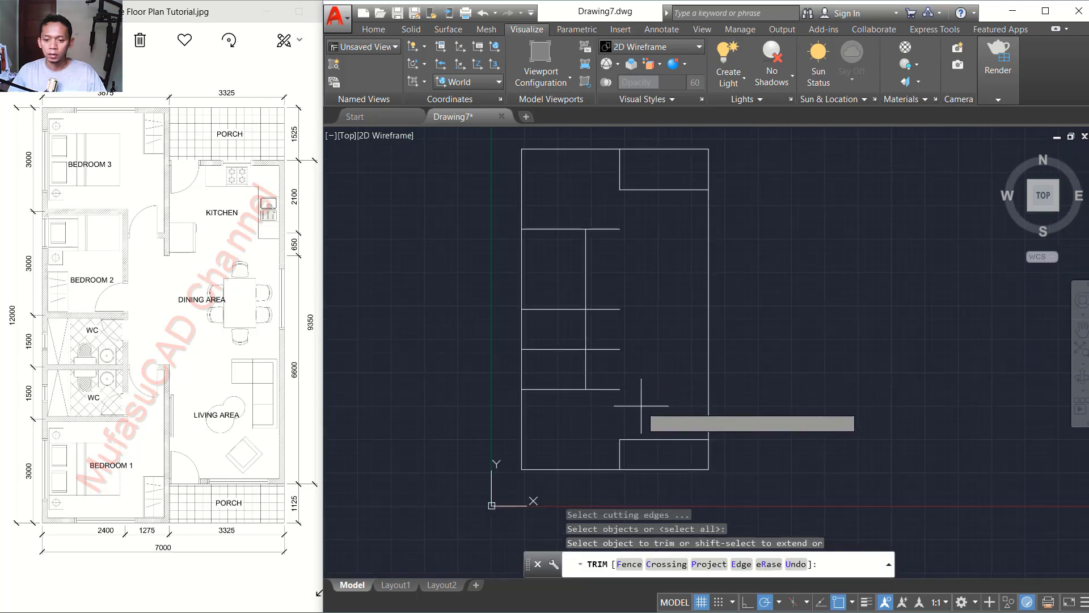
{"action": "left_click", "coordinate": [638, 401]}
{"action": "left_click", "coordinate": [608, 382]}
{"action": "left_click", "coordinate": [639, 287]}
{"action": "left_click", "coordinate": [610, 313]}
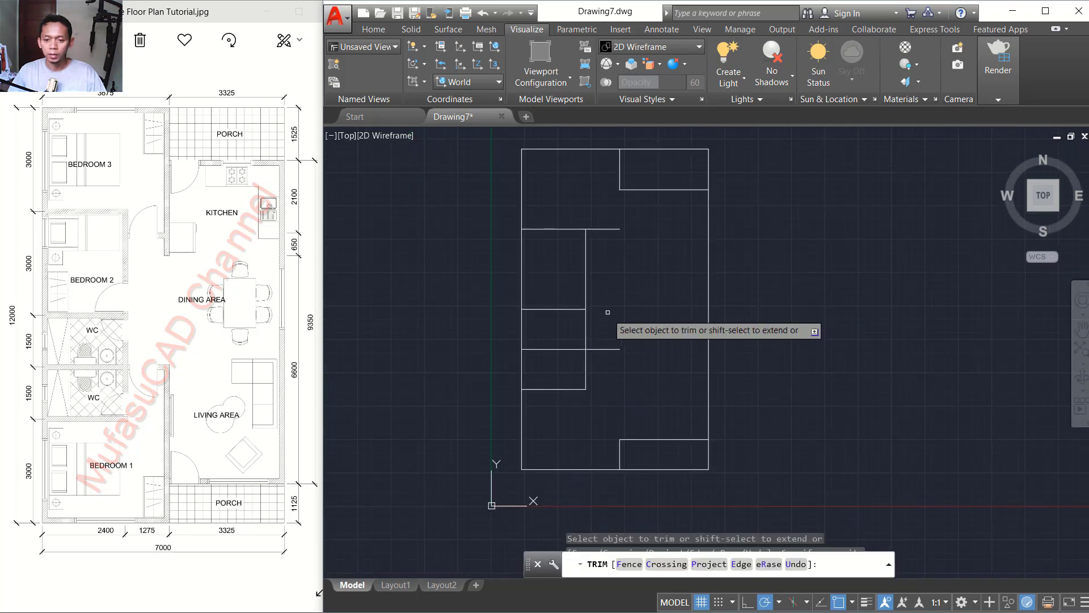
{"action": "left_click", "coordinate": [603, 231]}
{"action": "key", "text": "Return"}
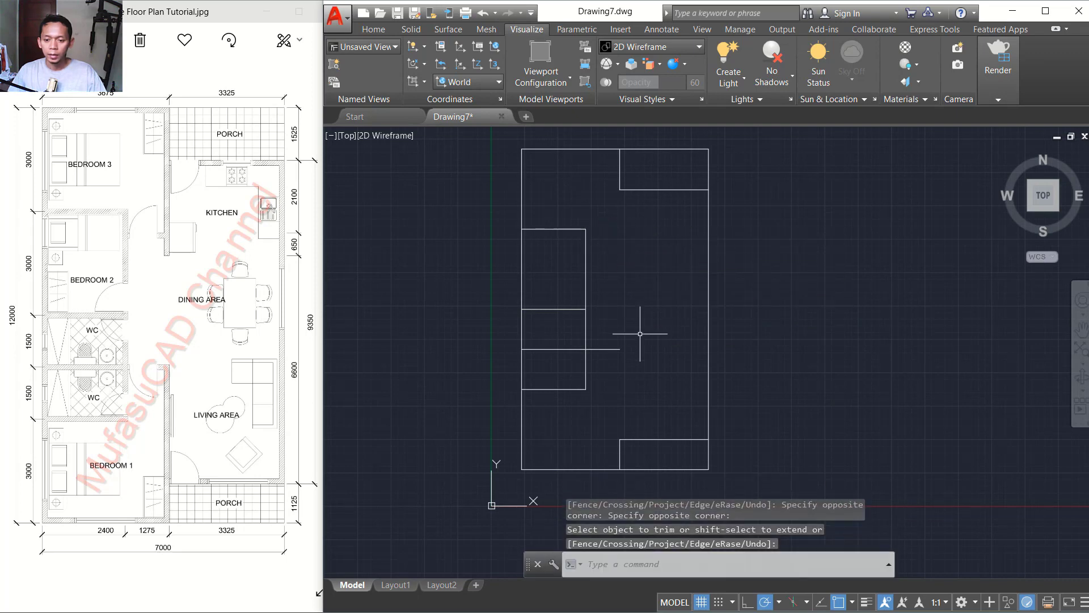
{"action": "middle_click_drag", "start_coordinate": [652, 337], "coordinate": [649, 305]}
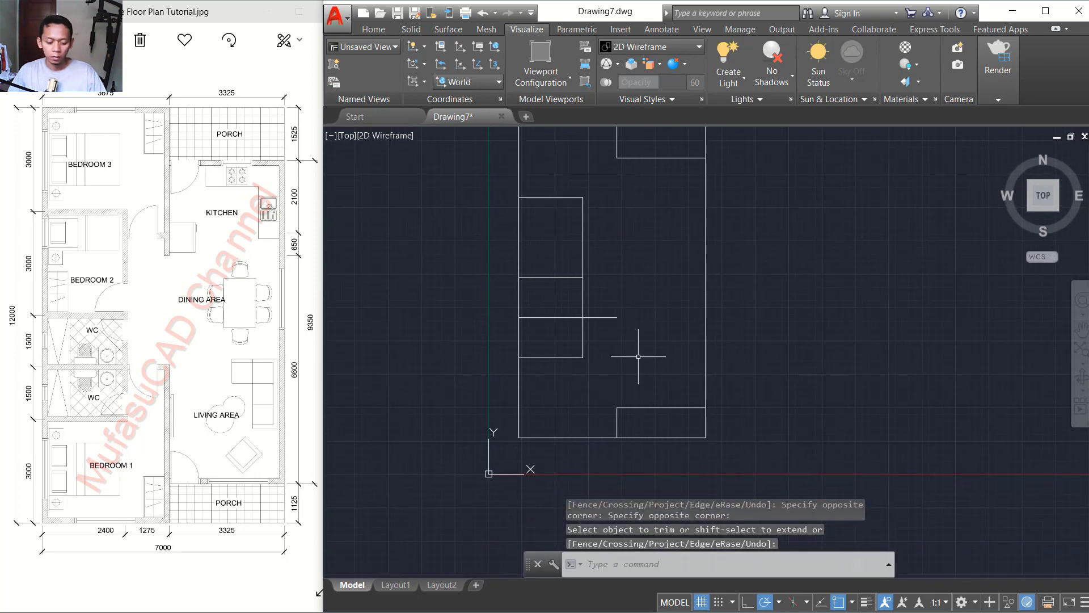
{"action": "scroll", "coordinate": [641, 355], "scroll_direction": "up", "scroll_amount": 2}
{"action": "type", "text": "tr"}
{"action": "key", "text": "Return"}
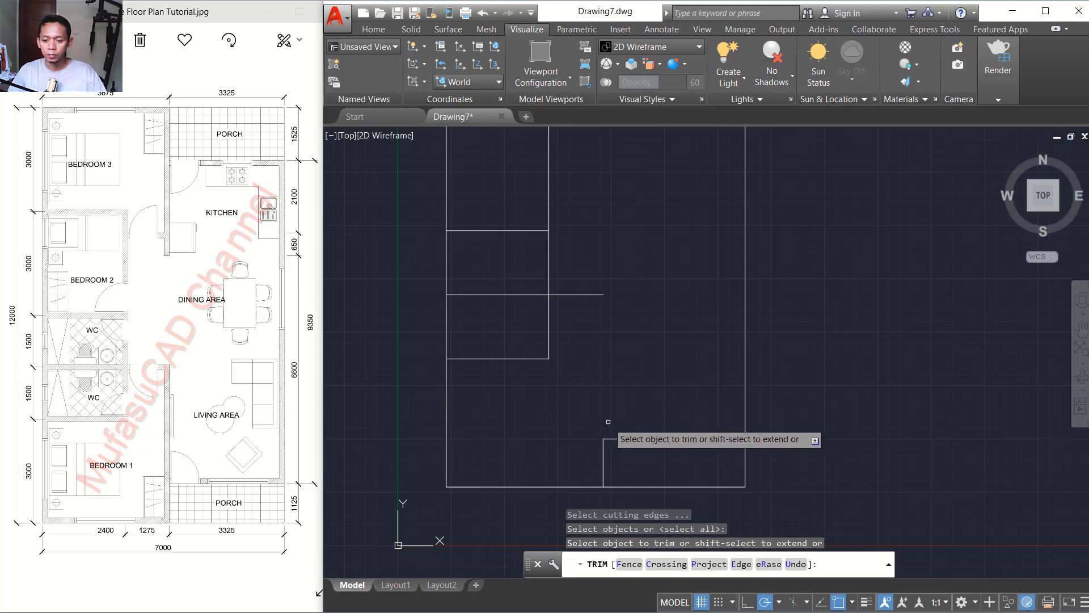
{"action": "key", "text": "Escape"}
Step: Draw a vertical line from the inner corner of the lower porch up to the end of the WC dividing line
{"action": "type", "text": "l"}
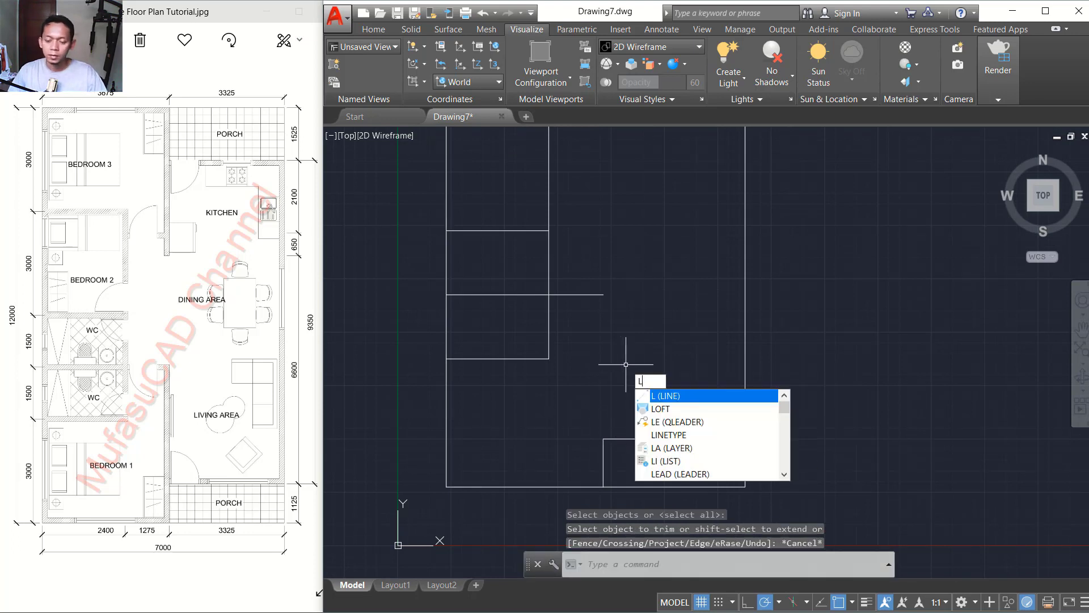
{"action": "key", "text": "Return"}
{"action": "left_click", "coordinate": [603, 439]}
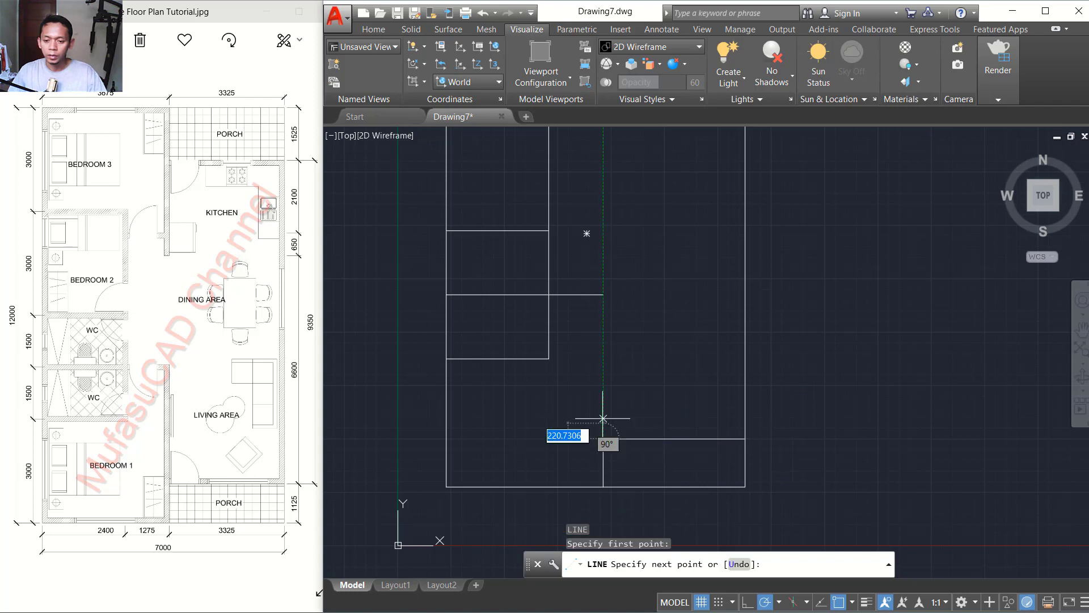
{"action": "left_click", "coordinate": [603, 295]}
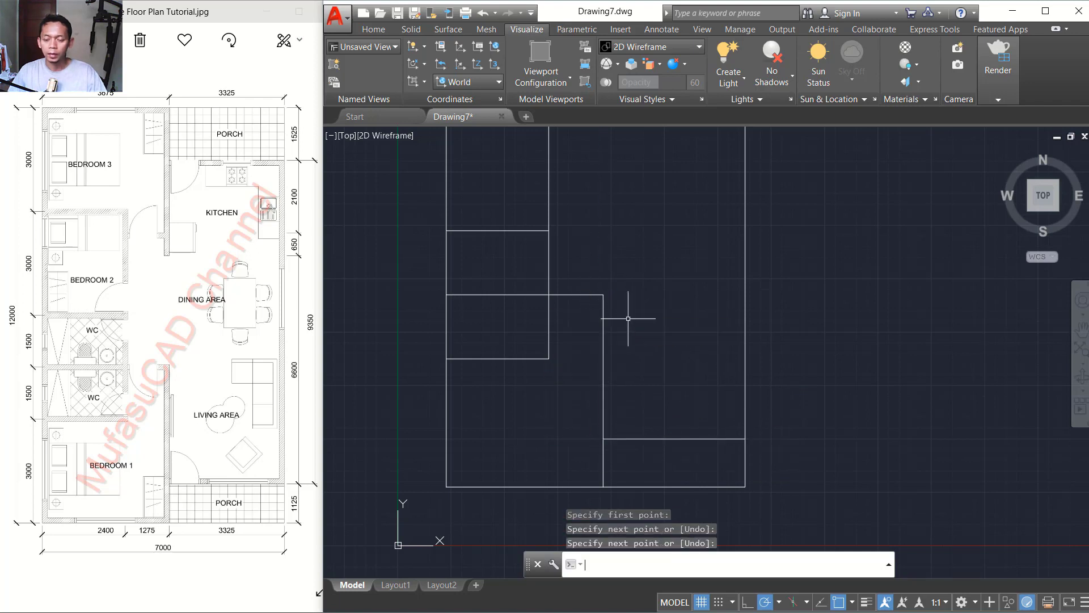
{"action": "key", "text": "Return"}
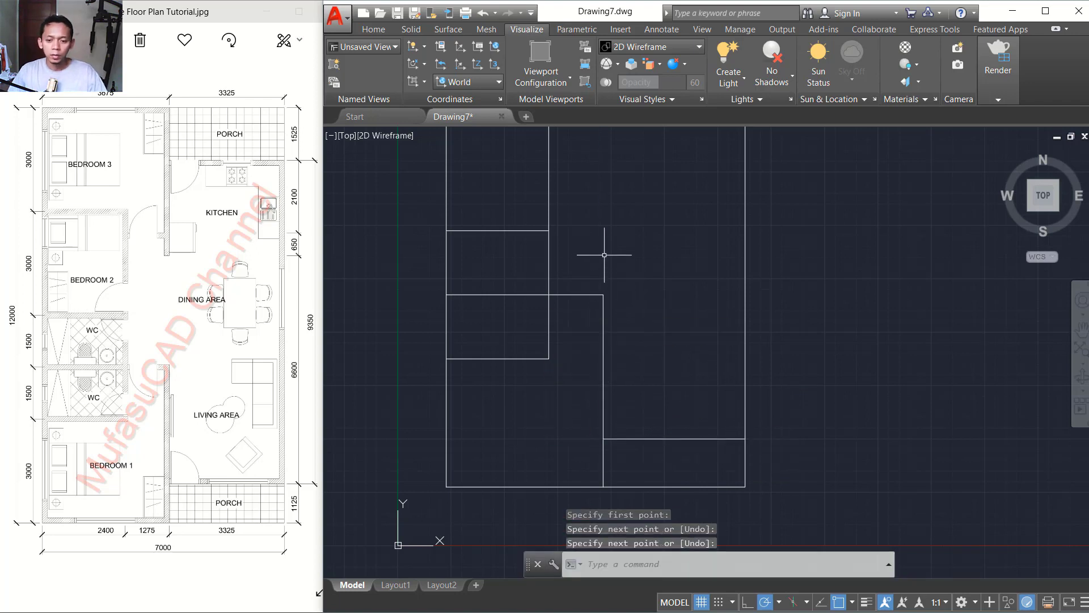
Step: Join the WC dividing line and the new vertical Bedroom 1 wall line into one polyline
{"action": "middle_click_drag", "start_coordinate": [598, 251], "coordinate": [610, 280]}
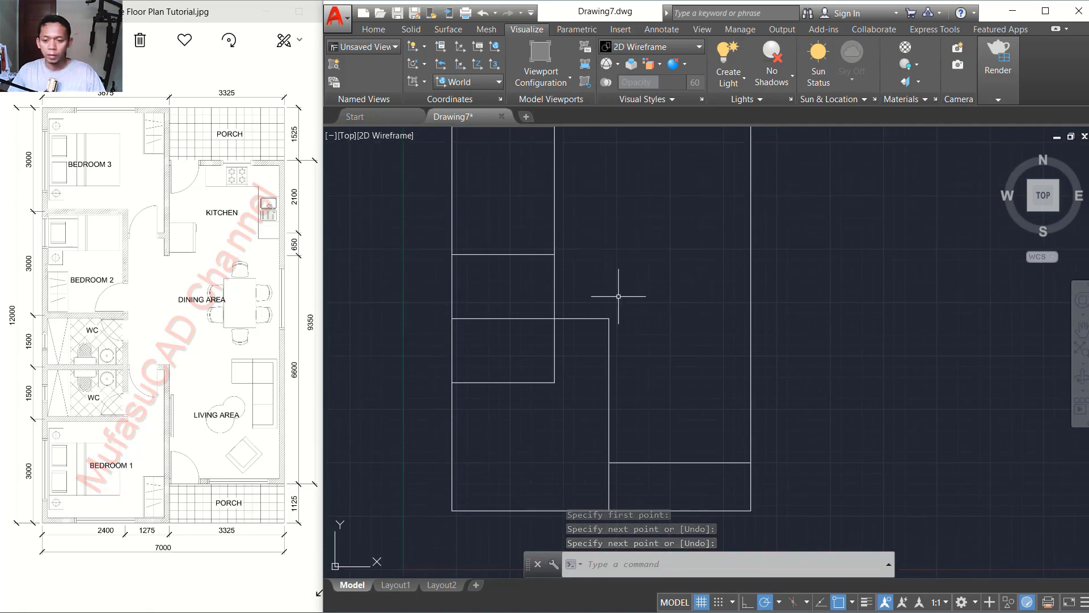
{"action": "type", "text": "J"}
{"action": "key", "text": "Return"}
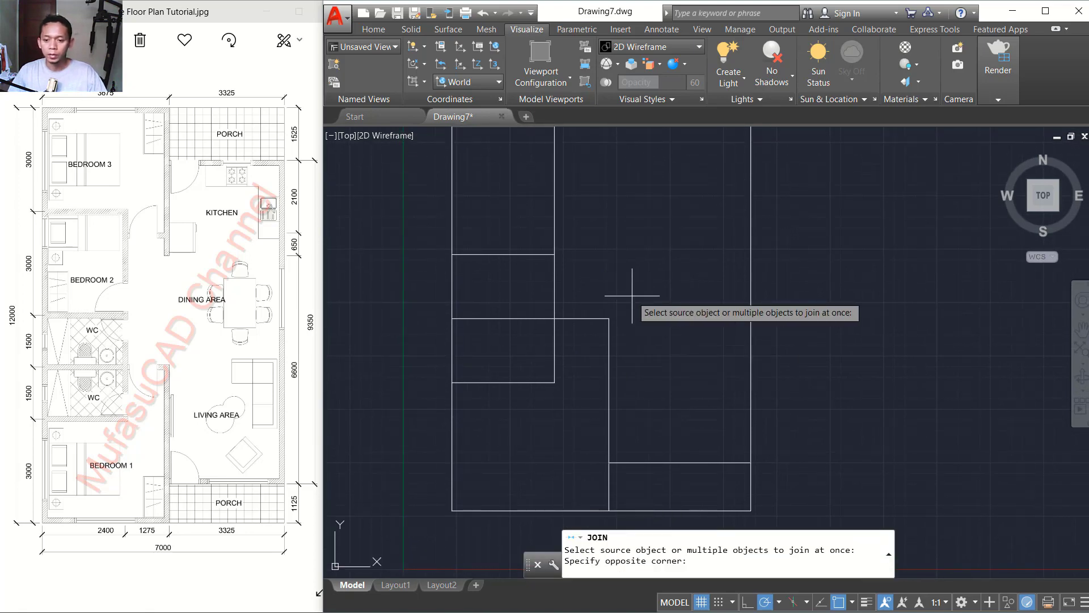
{"action": "left_click", "coordinate": [638, 333]}
{"action": "left_click", "coordinate": [594, 297]}
{"action": "key", "text": "Return"}
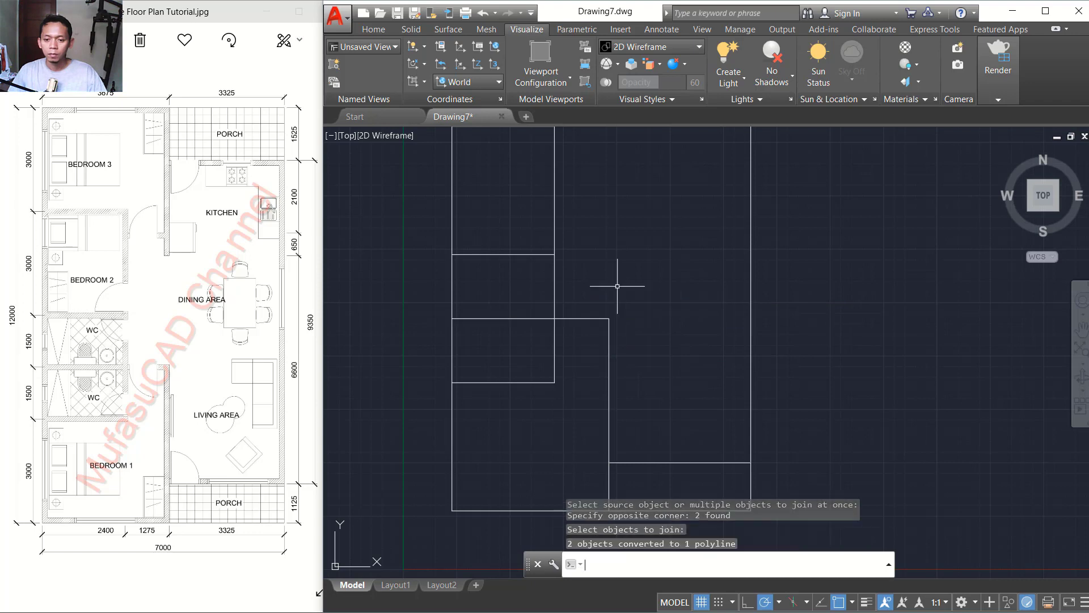
Step: Join the inner vertical wall of the WCs and Bedroom 2 with the lowest and highest partition lines into one polyline
{"action": "scroll", "coordinate": [579, 336], "scroll_direction": "down", "scroll_amount": 2}
{"action": "middle_click_drag", "start_coordinate": [579, 336], "coordinate": [581, 364]}
{"action": "key", "text": "Return"}
{"action": "left_click", "coordinate": [573, 405]}
{"action": "left_click", "coordinate": [546, 381]}
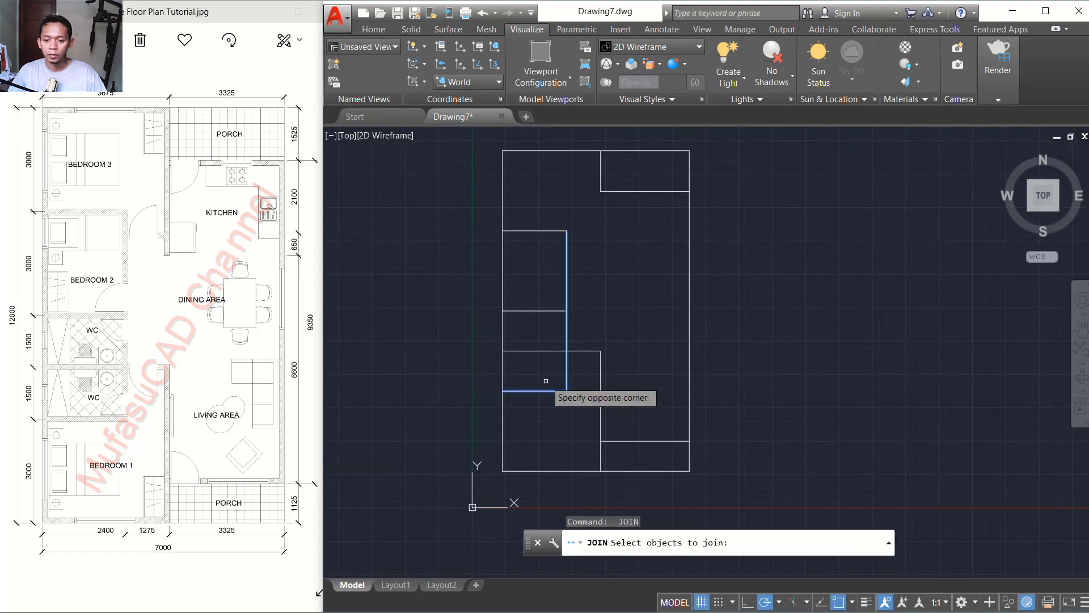
{"action": "left_click", "coordinate": [578, 236]}
{"action": "left_click", "coordinate": [560, 227]}
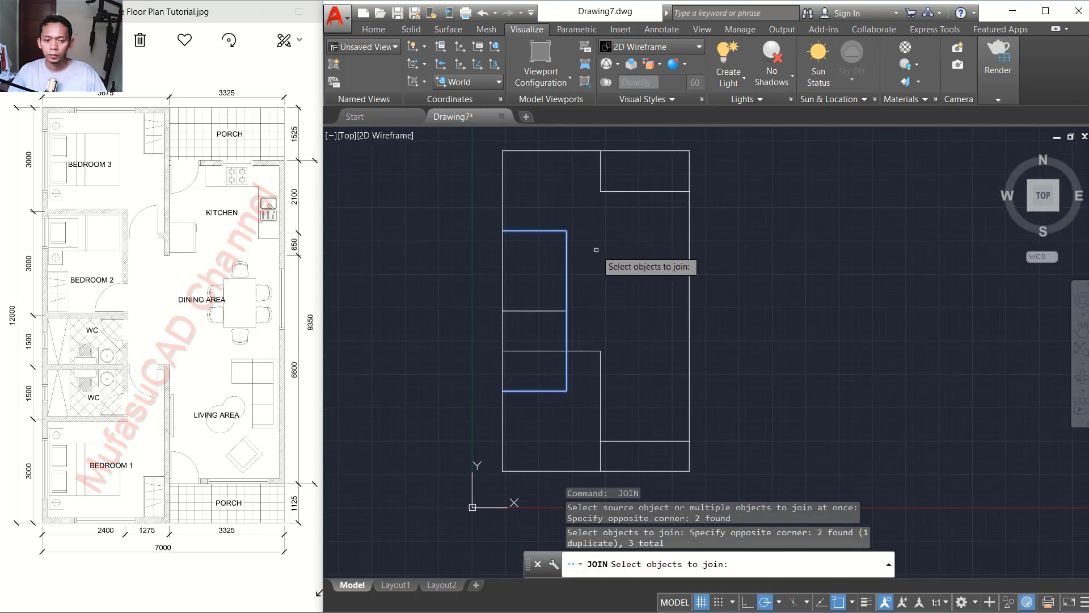
{"action": "key", "text": "Return"}
Step: Draw a horizontal line over the upper porch's bottom edge, from the right outer wall to the porch's inner corner
{"action": "middle_click_drag", "start_coordinate": [596, 244], "coordinate": [566, 250]}
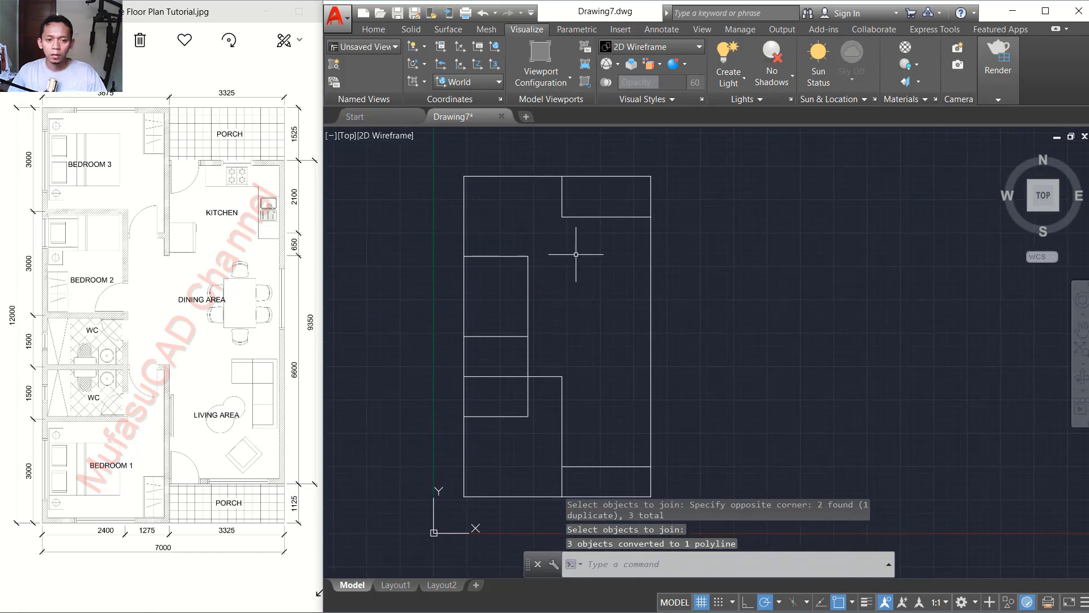
{"action": "scroll", "coordinate": [576, 254], "scroll_direction": "up", "scroll_amount": 3}
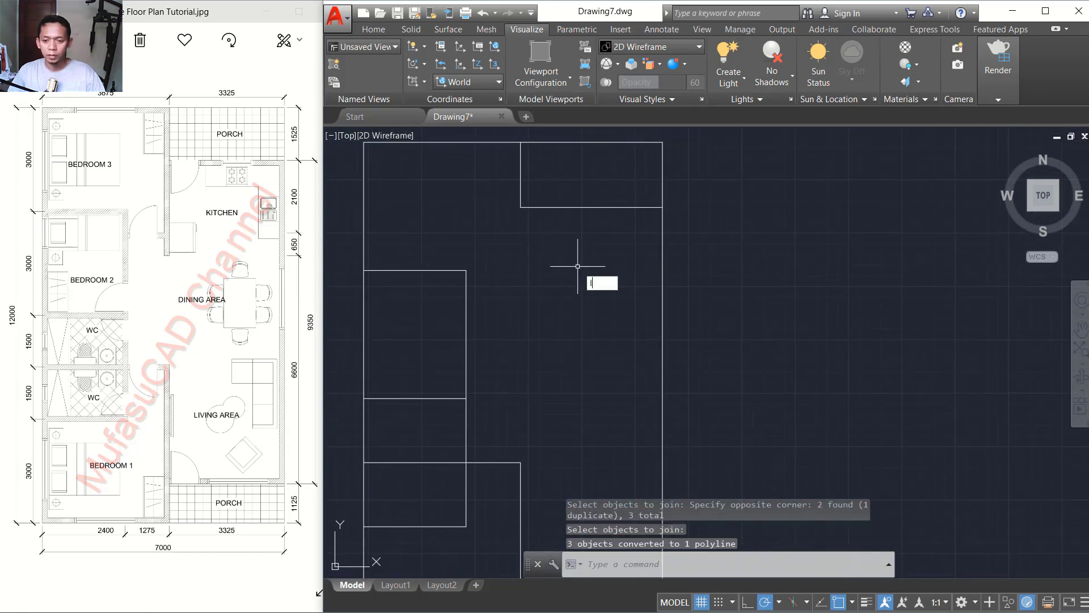
{"action": "type", "text": "l"}
{"action": "key", "text": "Return"}
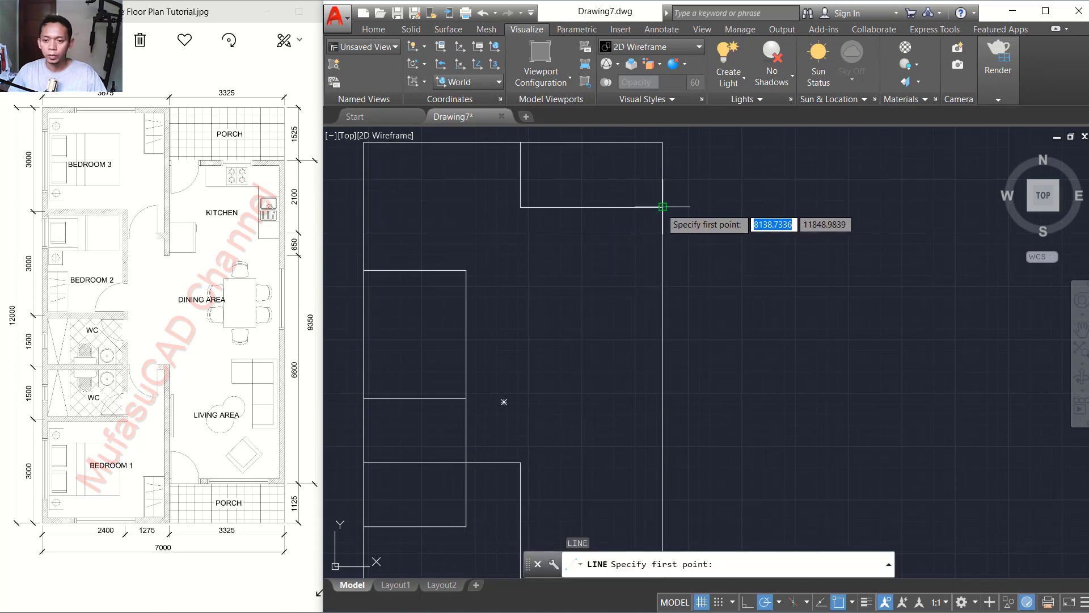
{"action": "left_click", "coordinate": [521, 207]}
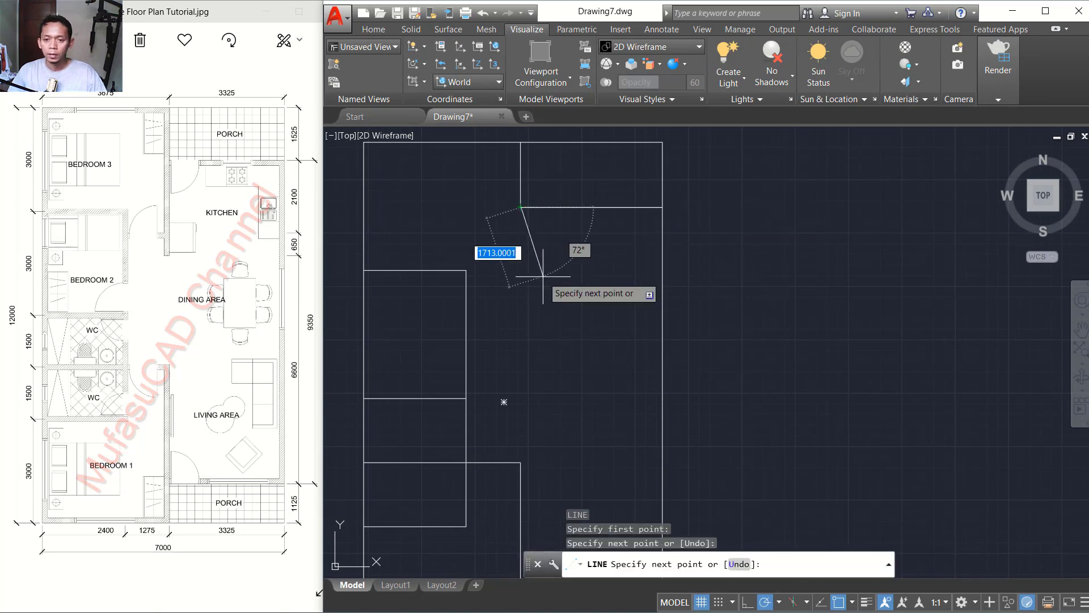
{"action": "key", "text": "Return"}
Step: Move the new horizontal line 2100 straight down from the upper porch edge
{"action": "type", "text": "M"}
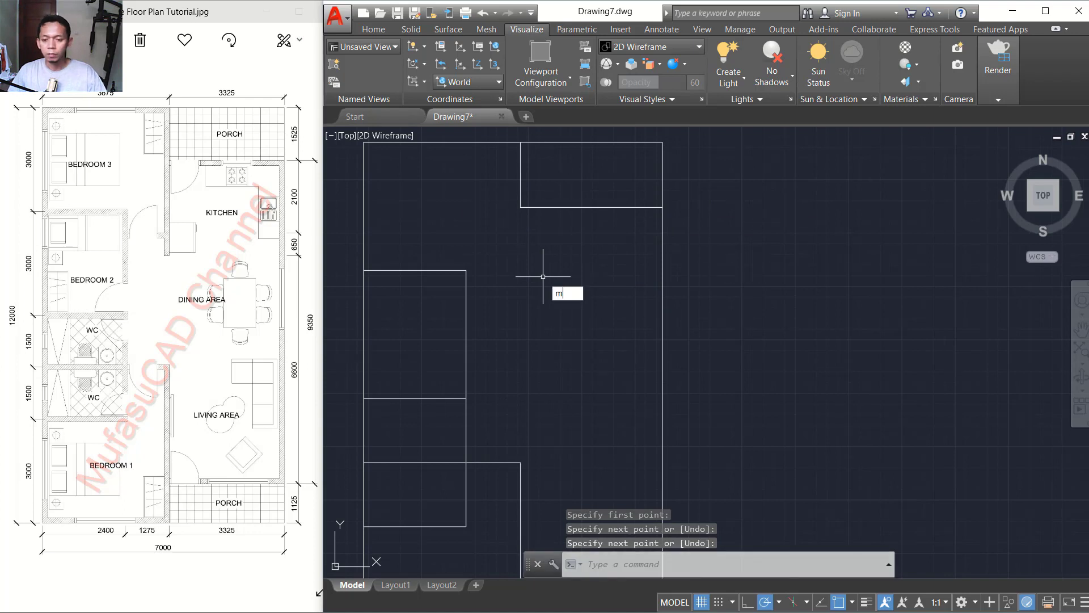
{"action": "key", "text": "Return"}
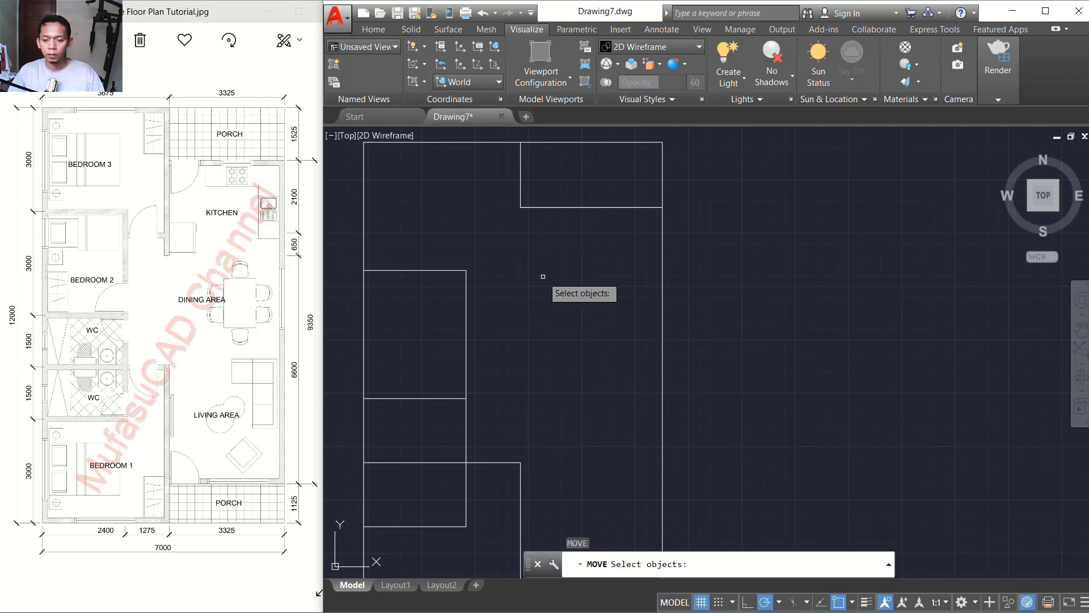
{"action": "left_click", "coordinate": [545, 207]}
{"action": "key", "text": "Return"}
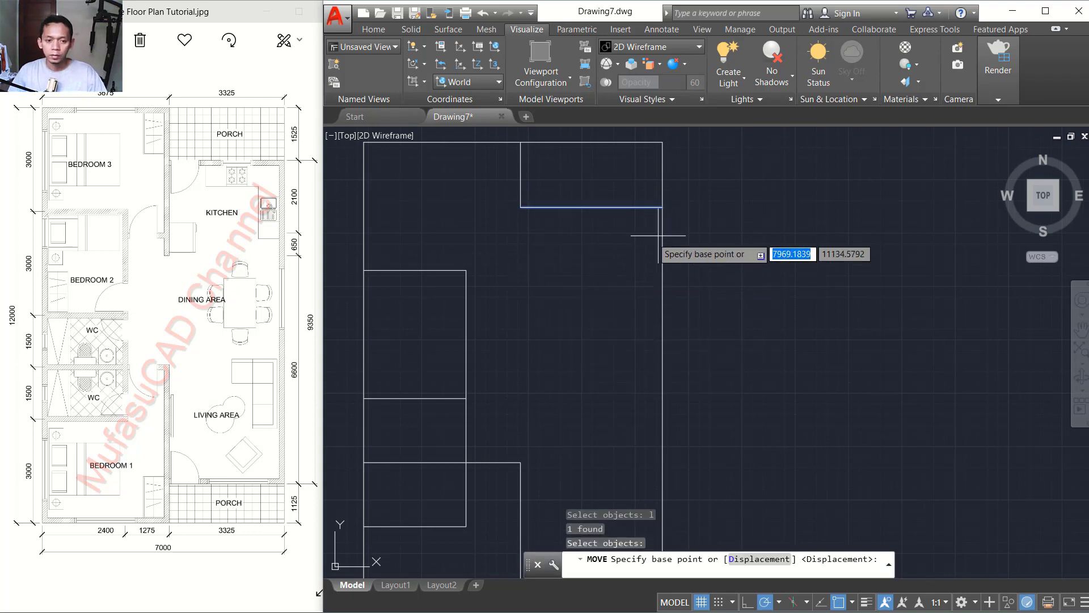
{"action": "left_click", "coordinate": [754, 193]}
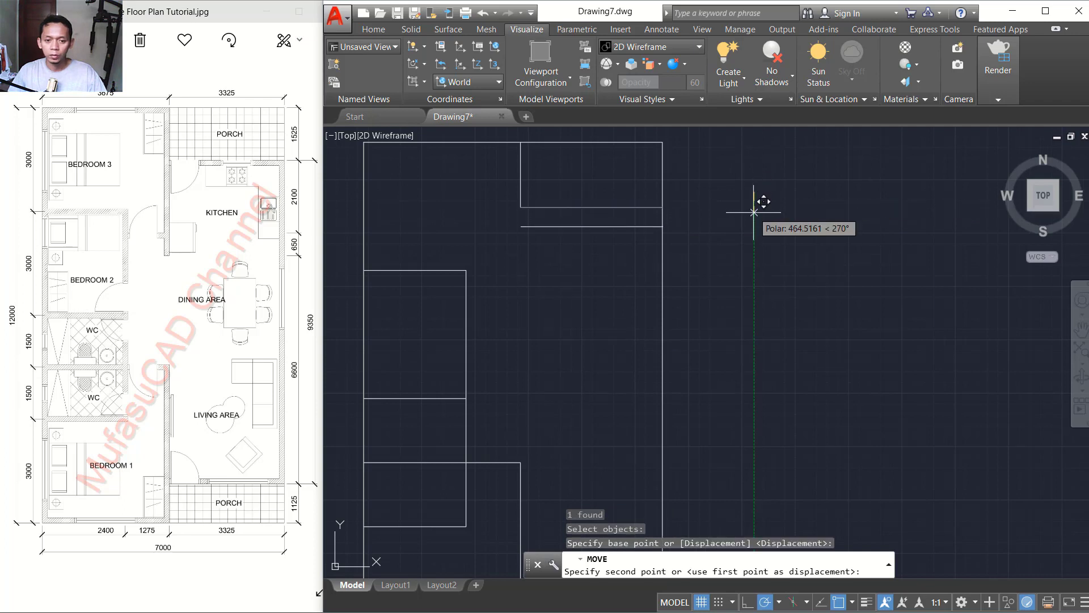
{"action": "type", "text": "2"}
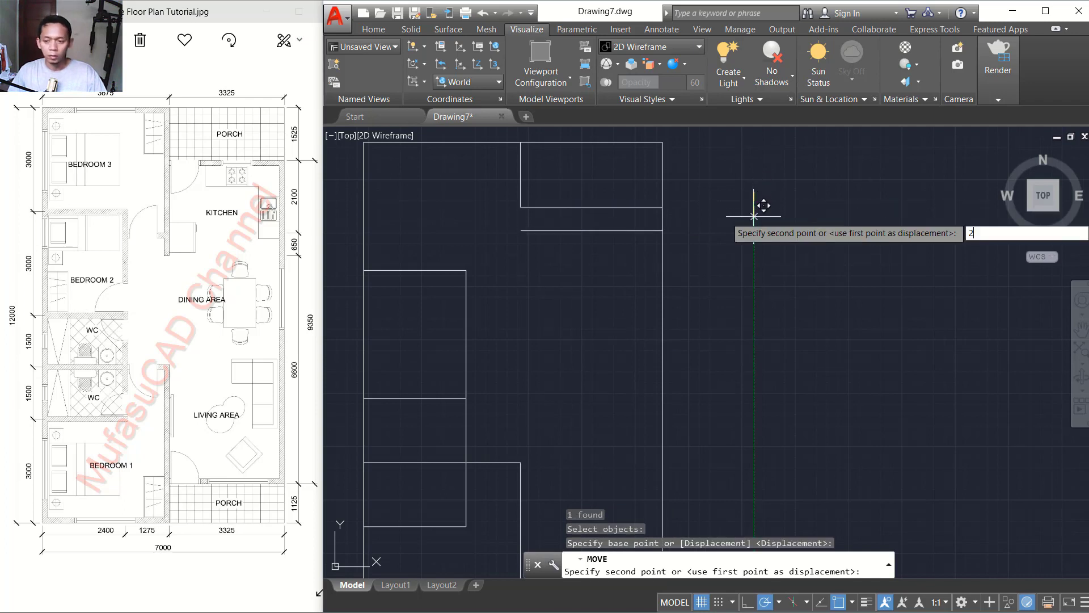
{"action": "type", "text": "1"}
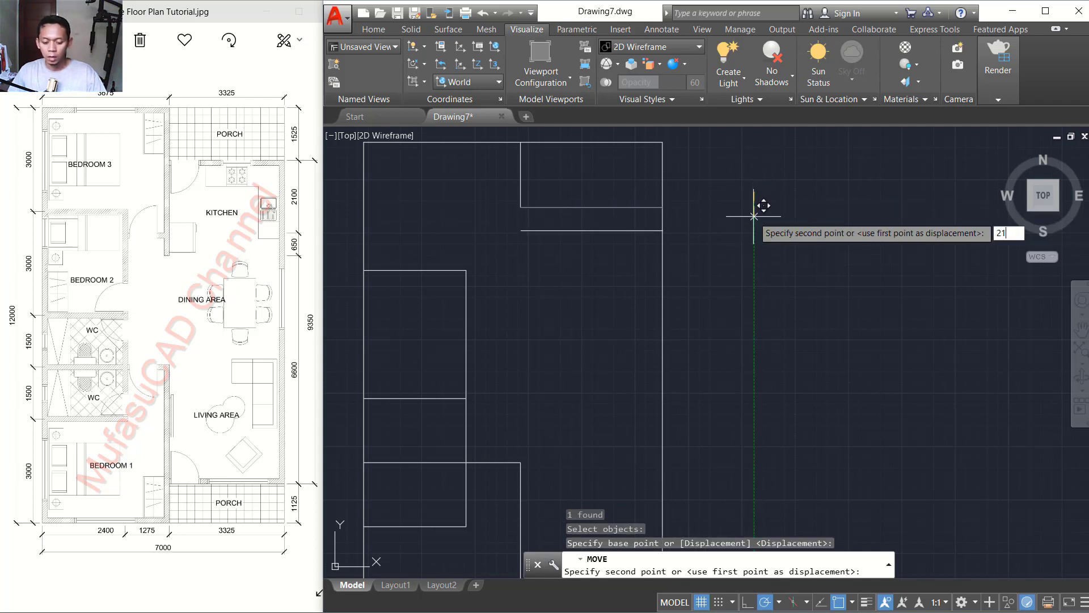
{"action": "type", "text": "00"}
{"action": "key", "text": "Return"}
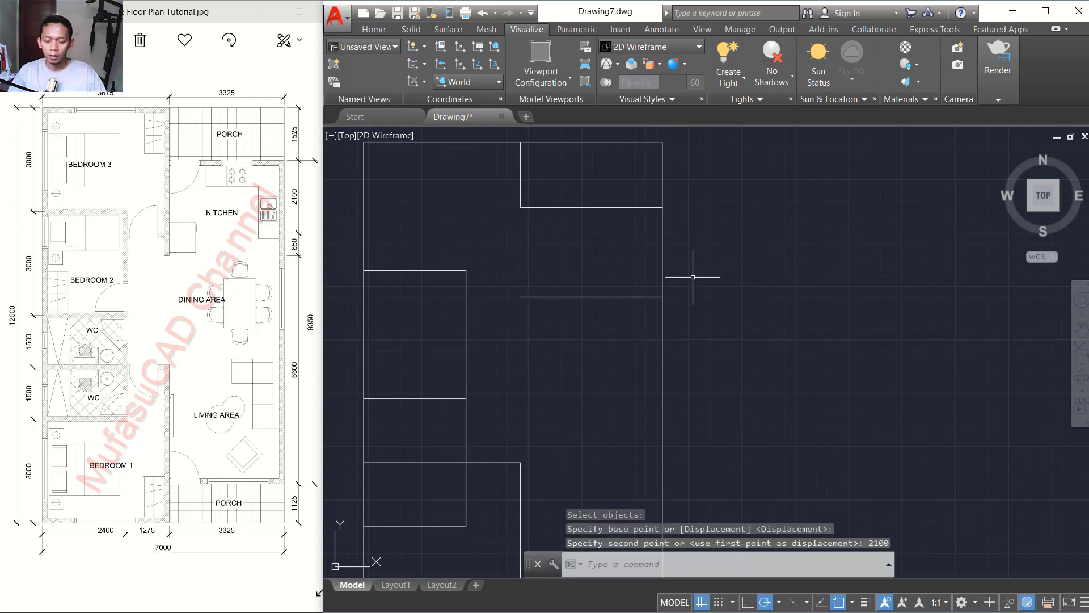
Step: Copy the moved kitchen line 650 straight down and finish the Copy command
{"action": "type", "text": "CO"}
{"action": "key", "text": "Return"}
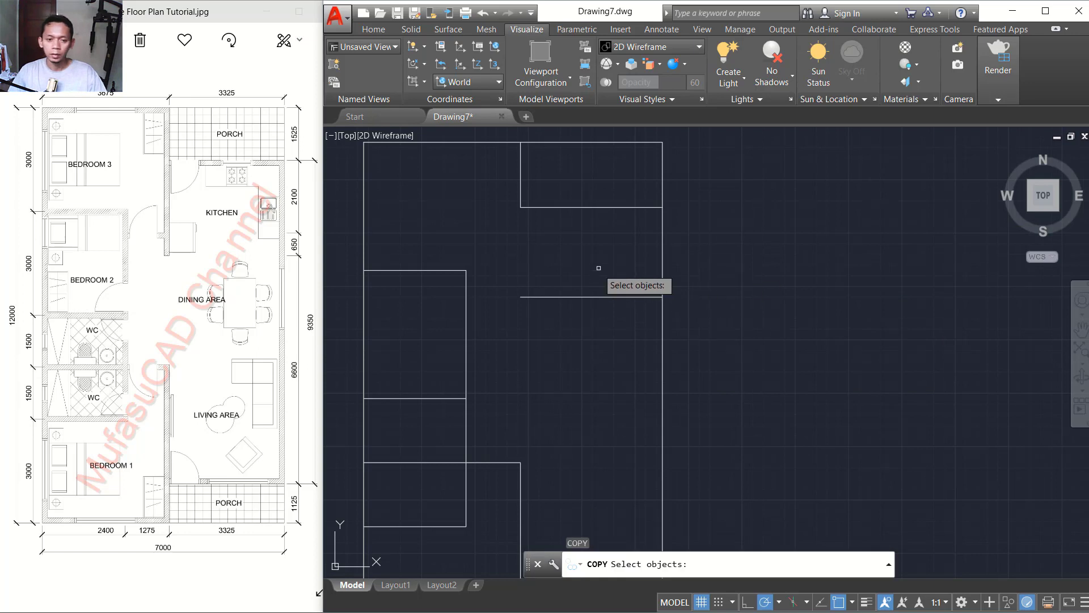
{"action": "left_click", "coordinate": [598, 269]}
{"action": "left_click", "coordinate": [556, 323]}
{"action": "key", "text": "Return"}
{"action": "left_click", "coordinate": [738, 221]}
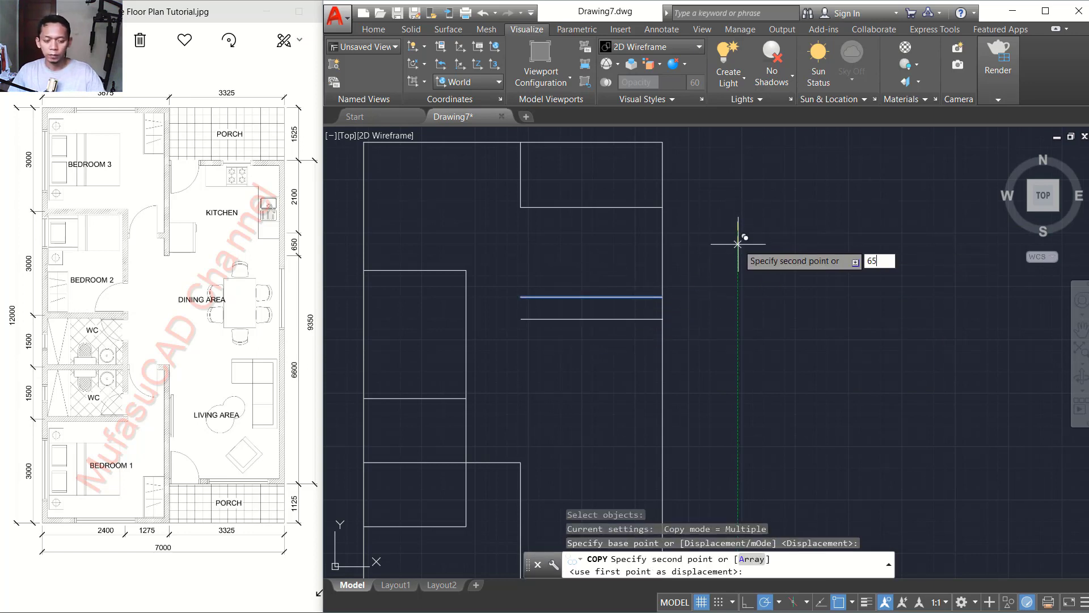
{"action": "key", "text": "Return"}
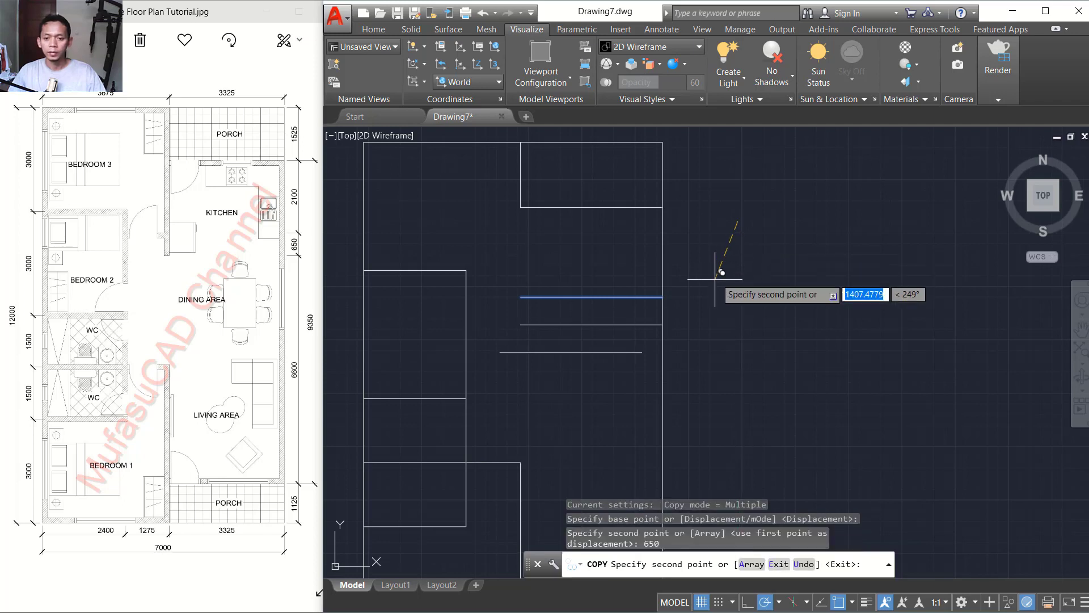
{"action": "key", "text": "Return"}
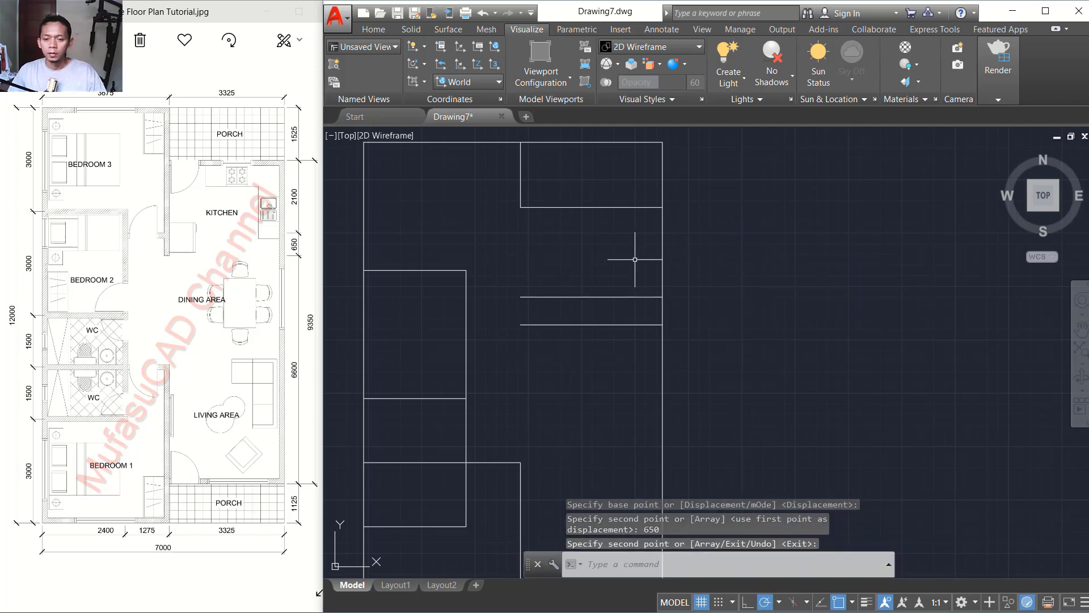
Step: Draw a vertical line from the upper porch's inner corner down to the left end of the lower kitchen line
{"action": "middle_click_drag", "start_coordinate": [587, 264], "coordinate": [576, 255]}
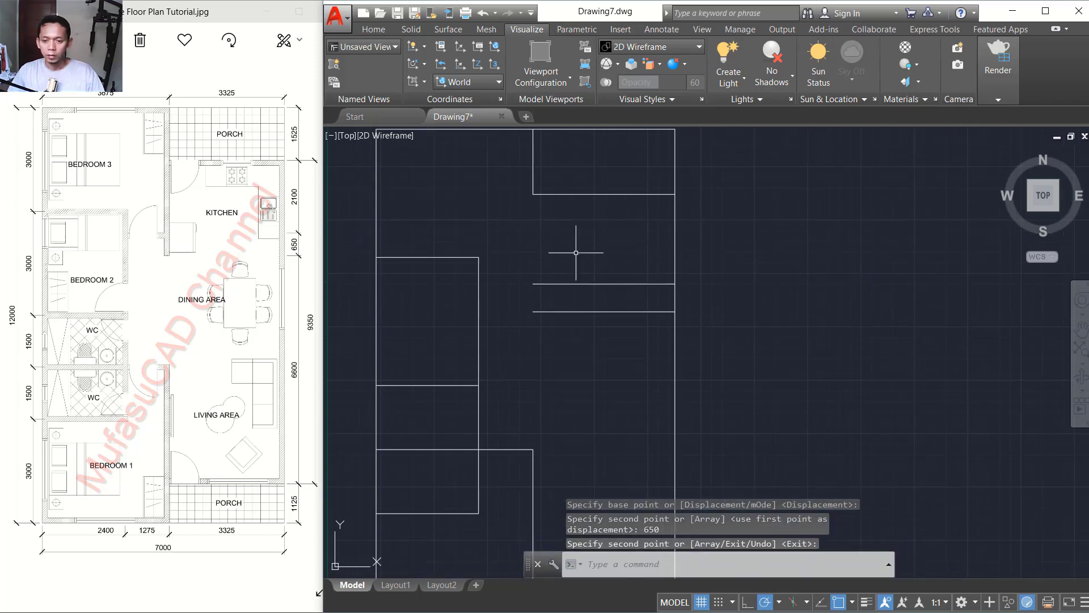
{"action": "type", "text": "l"}
{"action": "key", "text": "Return"}
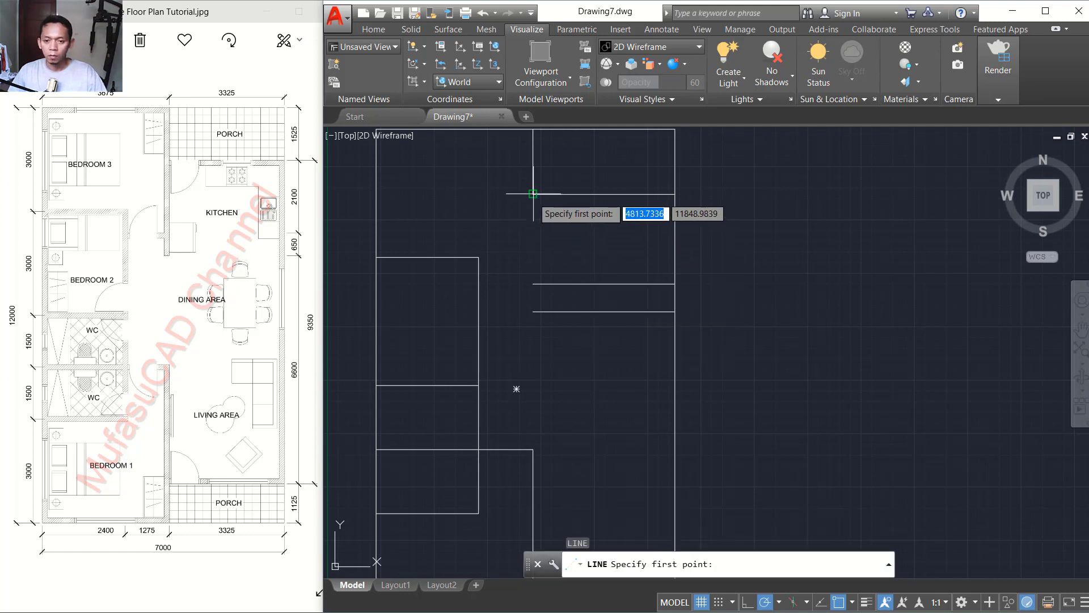
{"action": "left_click", "coordinate": [533, 194]}
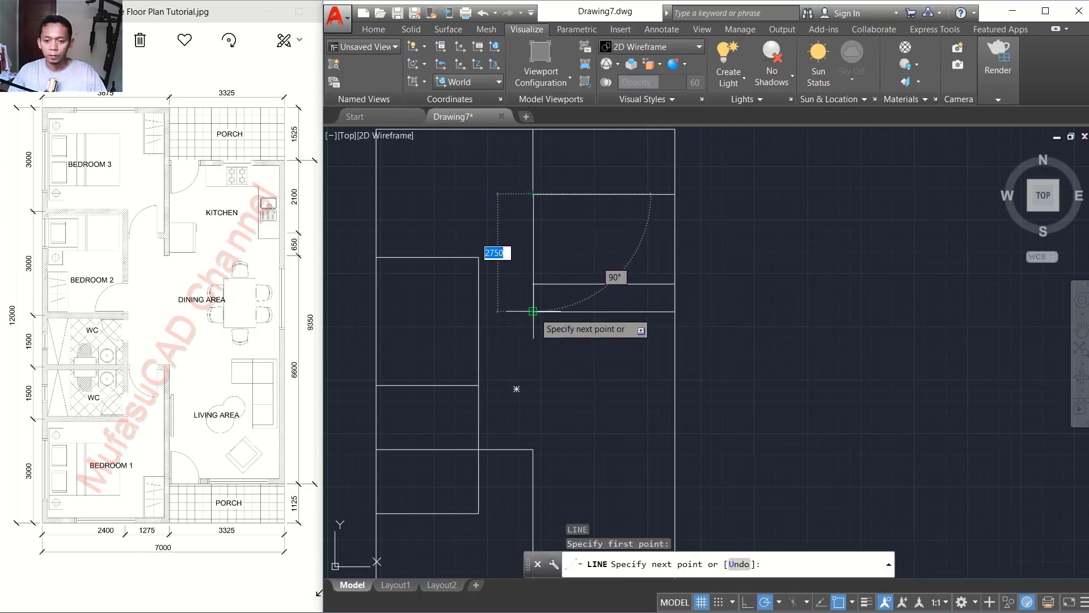
{"action": "left_click", "coordinate": [532, 311]}
{"action": "key", "text": "Return"}
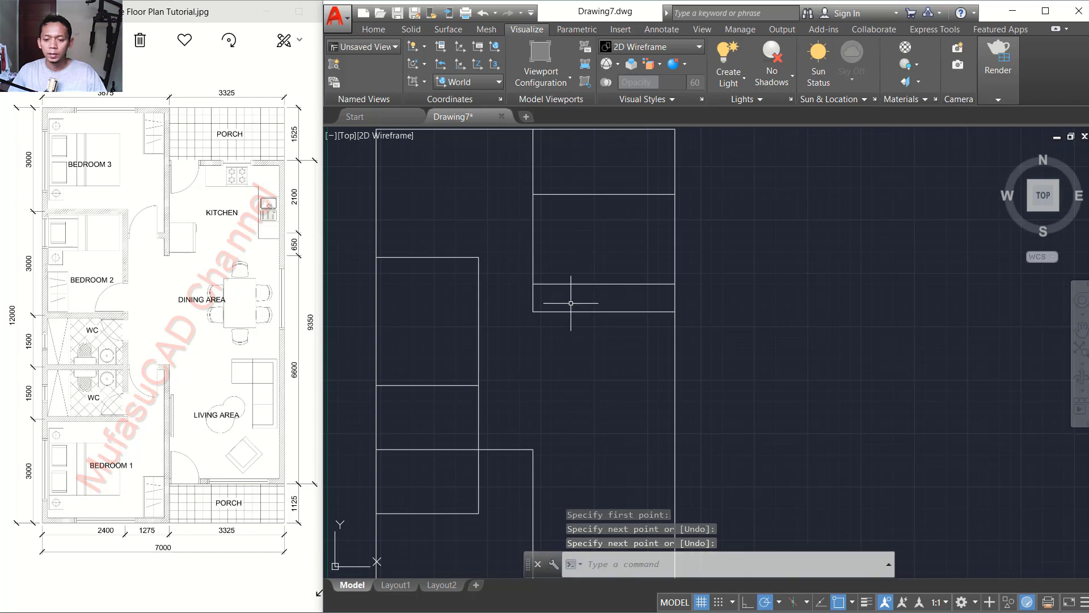
Step: Offset the house's outer wall outline 150 inward and finish the Offset command
{"action": "middle_click_drag", "start_coordinate": [569, 302], "coordinate": [576, 250]}
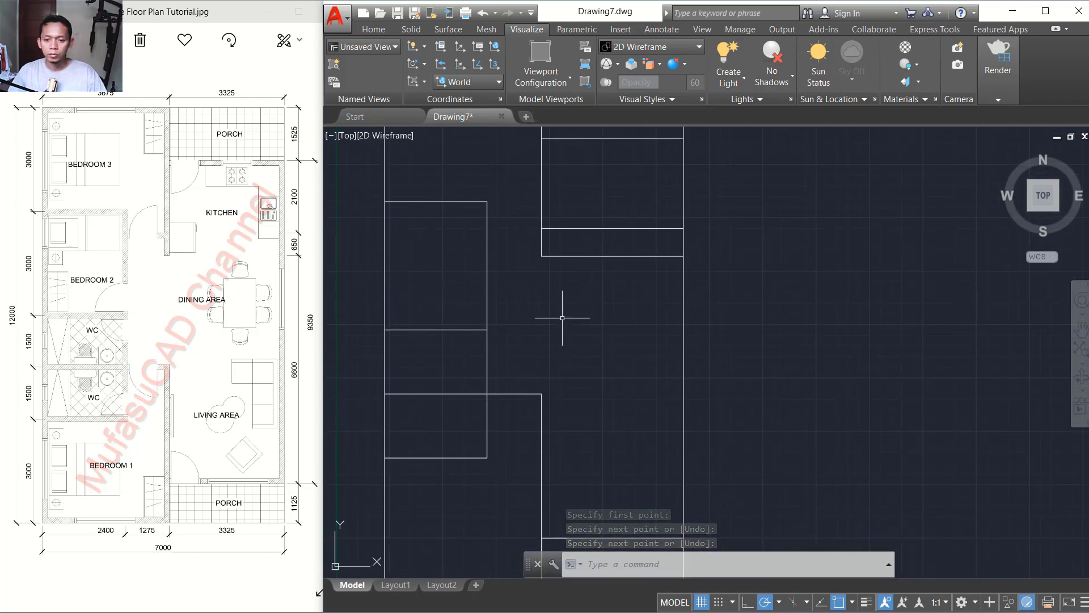
{"action": "scroll", "coordinate": [563, 318], "scroll_direction": "down", "scroll_amount": 2}
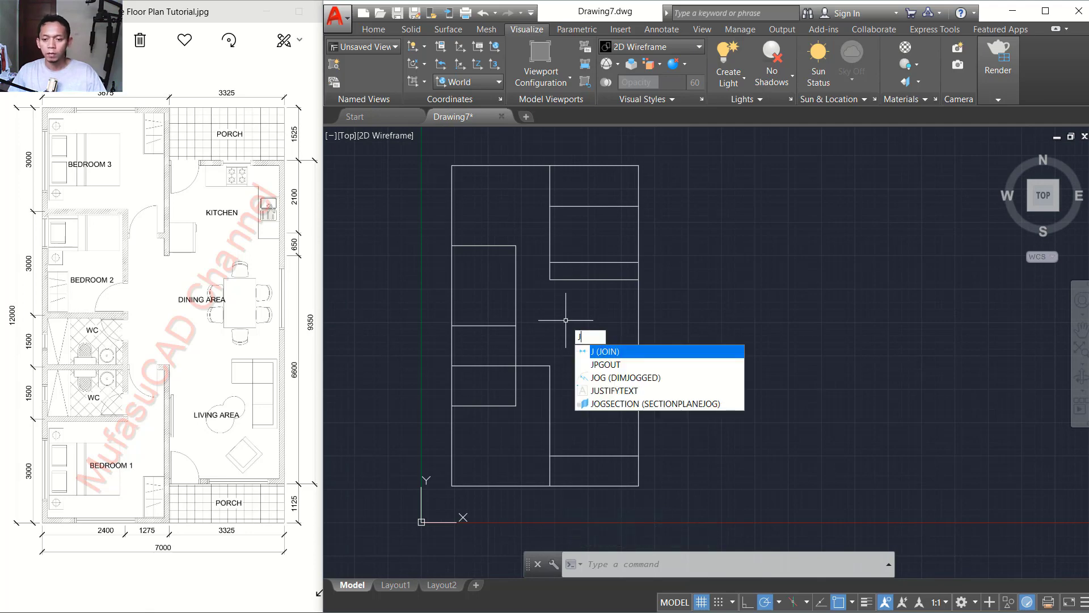
{"action": "key", "text": "Escape"}
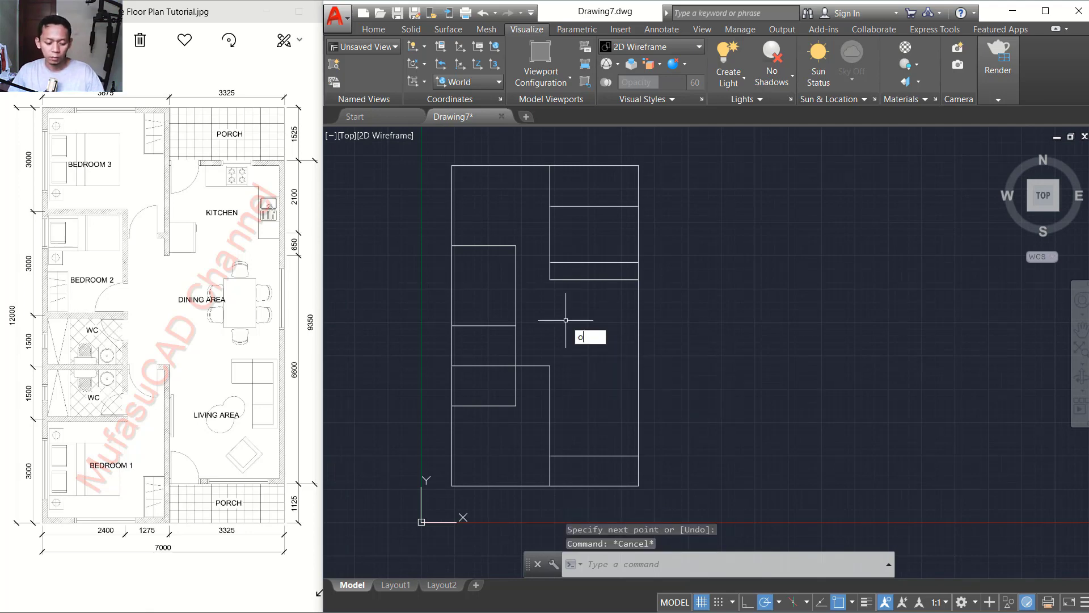
{"action": "type", "text": "Offse"}
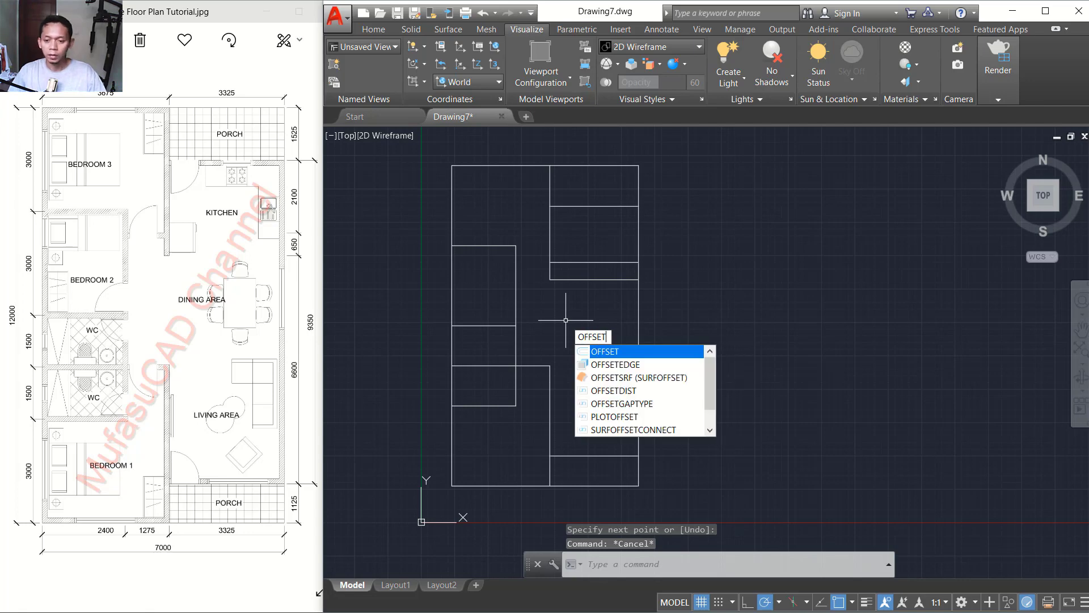
{"action": "key", "text": "Return"}
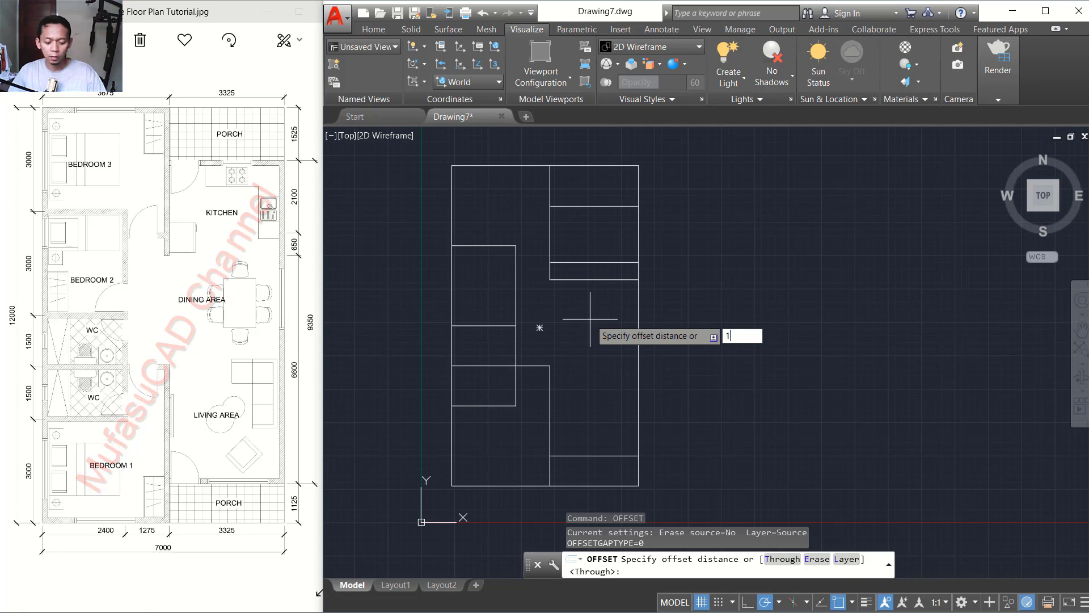
{"action": "type", "text": "150"}
{"action": "key", "text": "Return"}
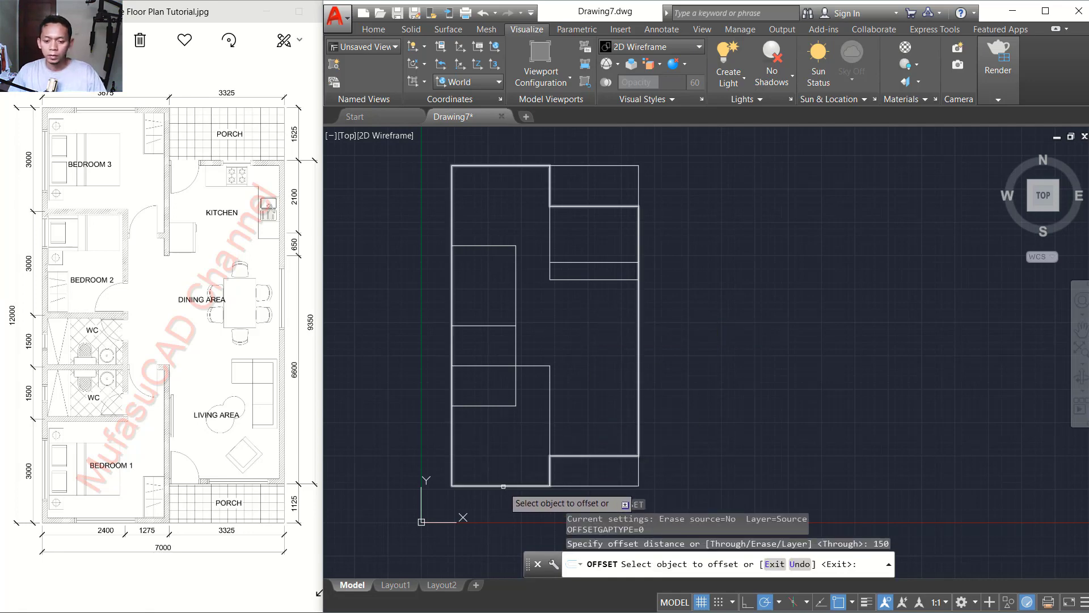
{"action": "left_click", "coordinate": [505, 485]}
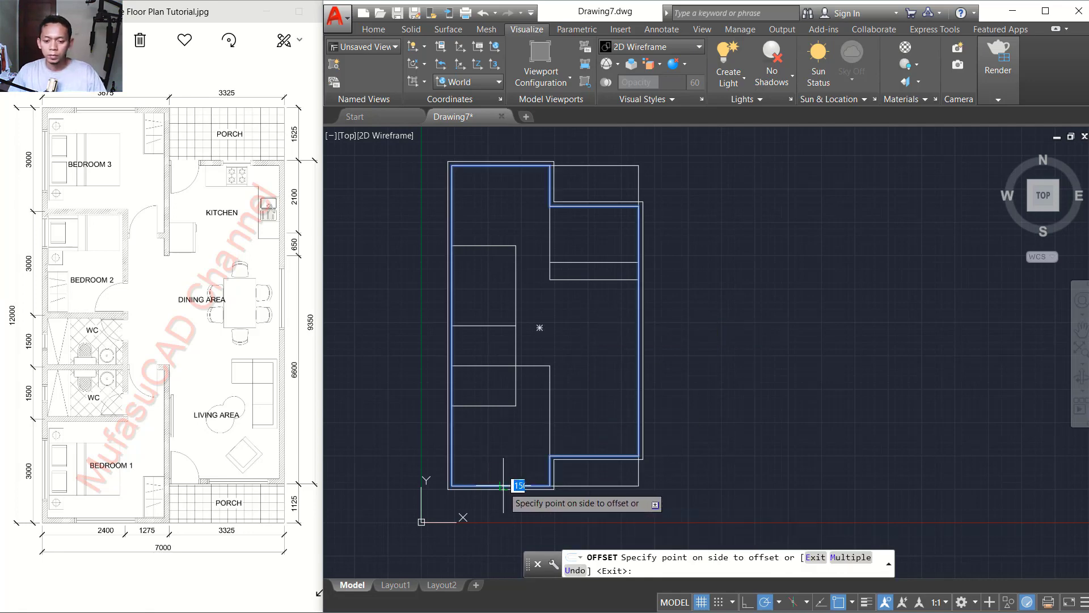
{"action": "left_click", "coordinate": [503, 455]}
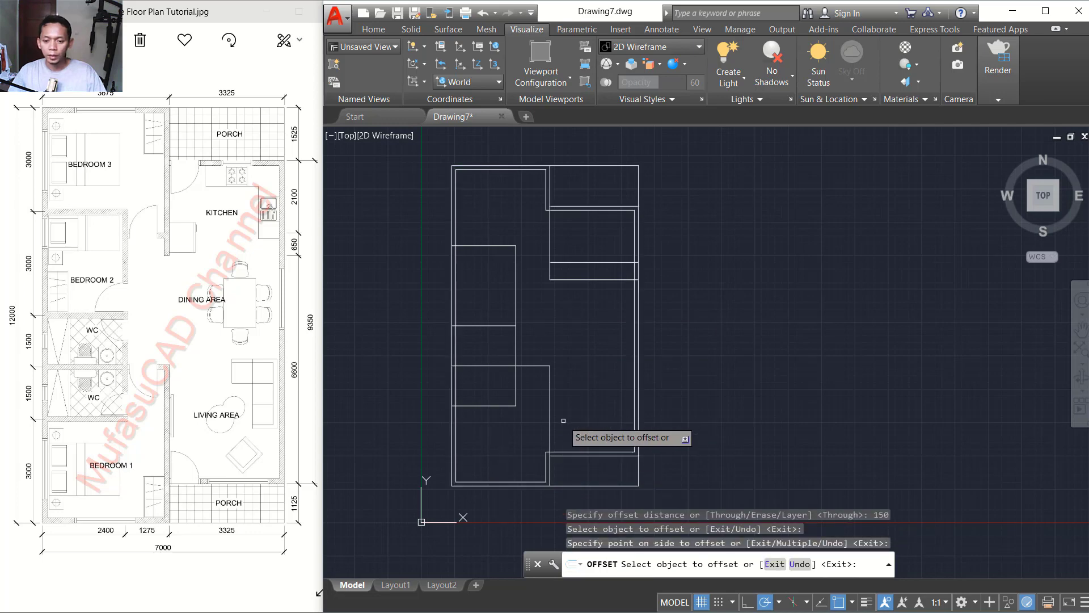
{"action": "scroll", "coordinate": [564, 408], "scroll_direction": "up", "scroll_amount": 2}
{"action": "key", "text": "Return"}
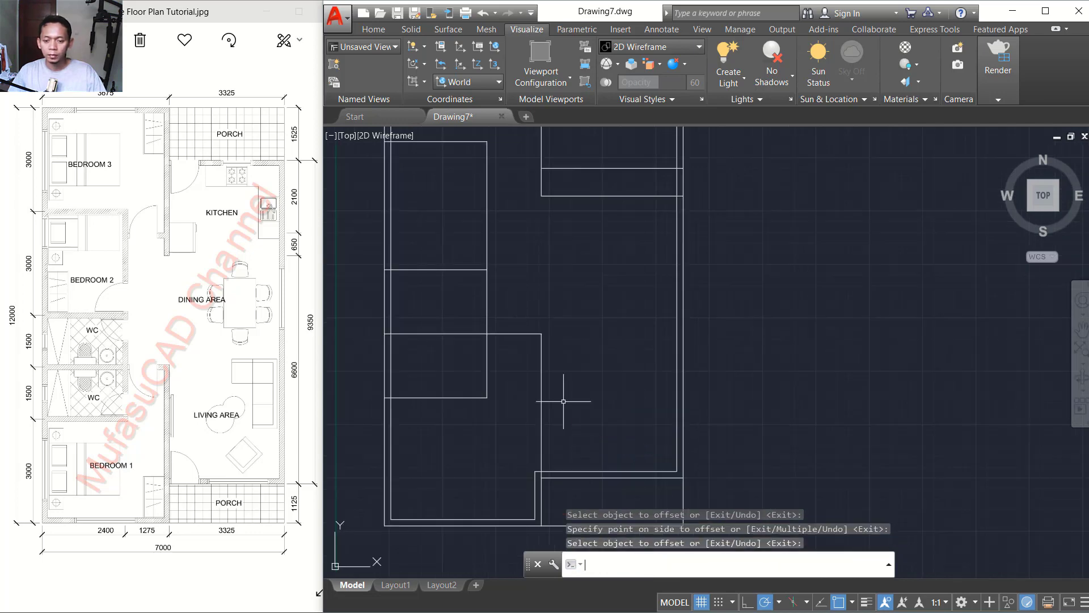
Step: Explode the L-shaped polyline that runs between the two WCs and down beside Bedroom 1
{"action": "middle_click_drag", "start_coordinate": [569, 378], "coordinate": [582, 359]}
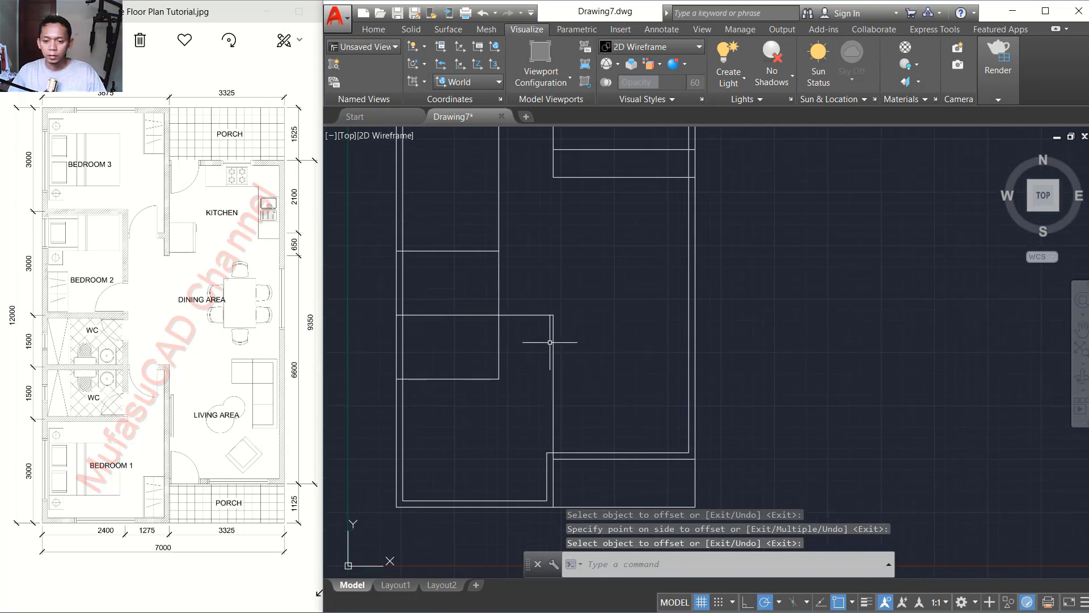
{"action": "type", "text": "EP"}
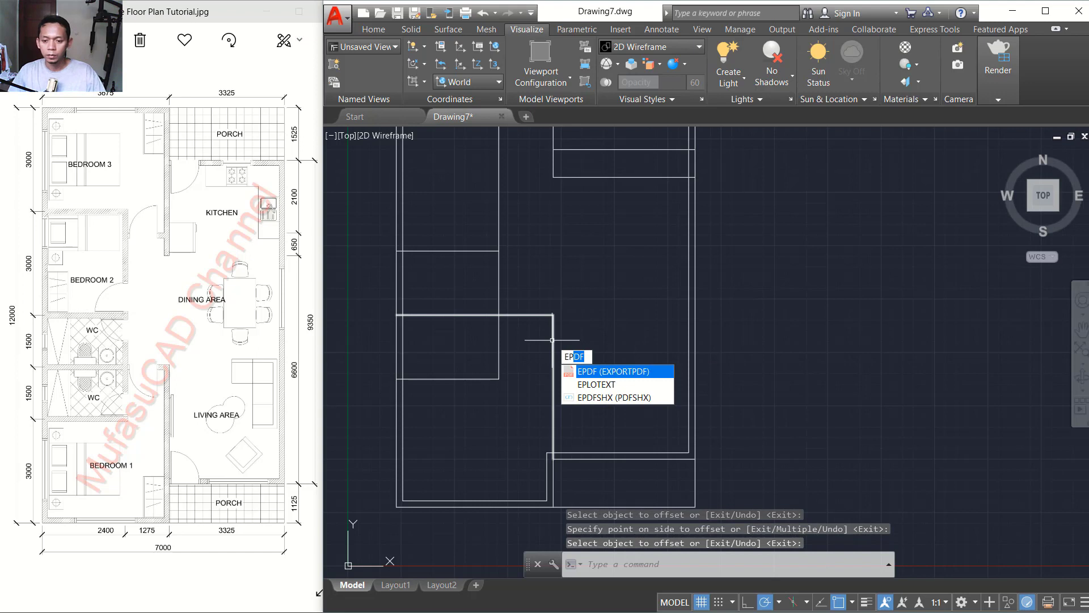
{"action": "key", "text": "Escape"}
{"action": "type", "text": "expl"}
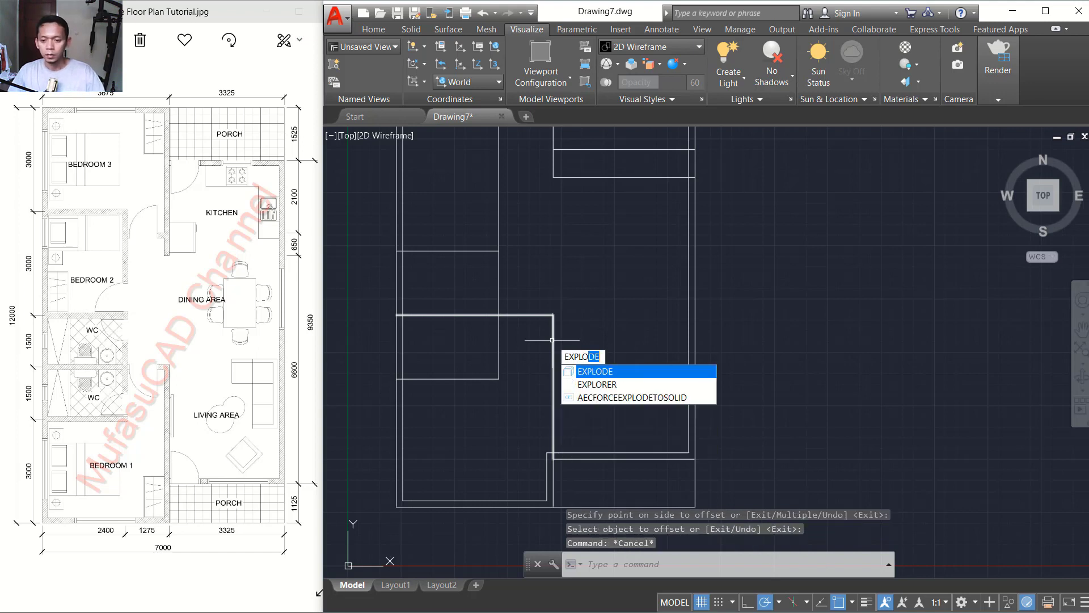
{"action": "key", "text": "Return"}
{"action": "left_click", "coordinate": [570, 339]}
{"action": "left_click", "coordinate": [549, 352]}
{"action": "key", "text": "Return"}
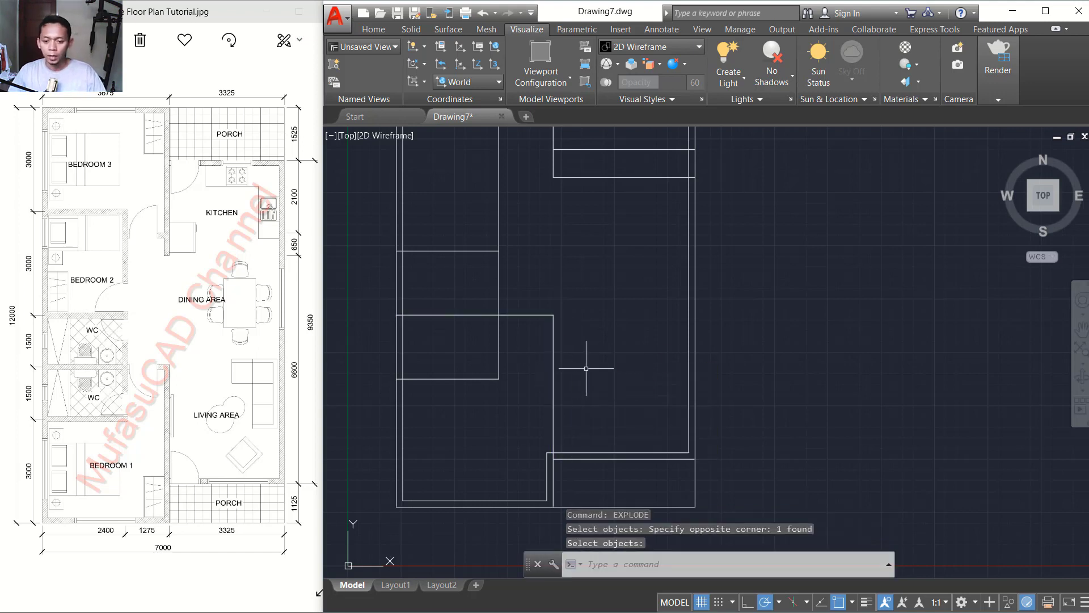
Step: Offset the vertical line between Bedroom 1 and the living area 150 toward the bedroom
{"action": "type", "text": "OFFSET"}
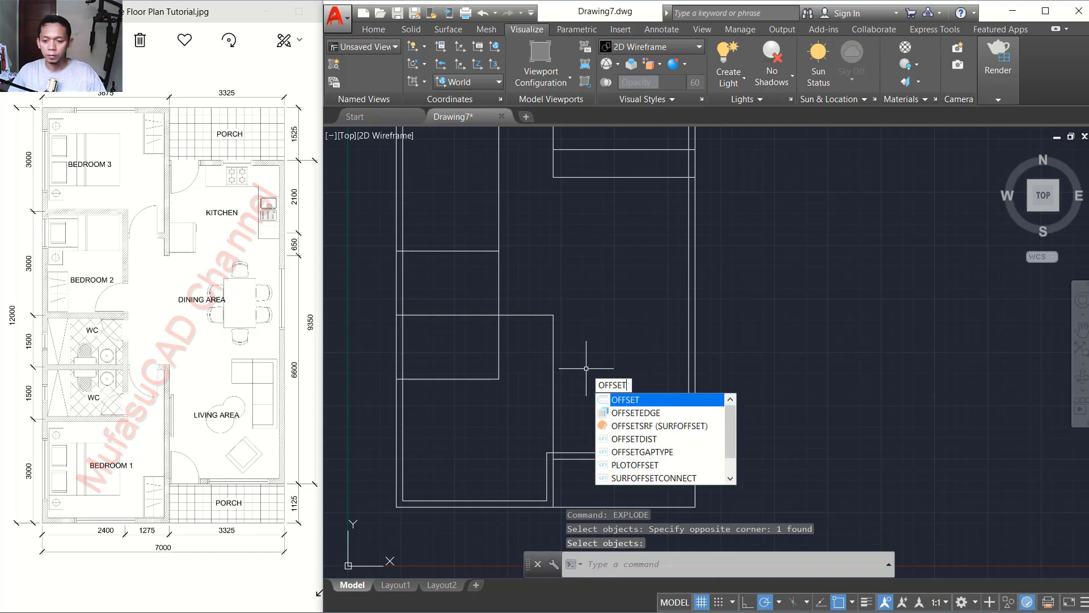
{"action": "key", "text": "Return"}
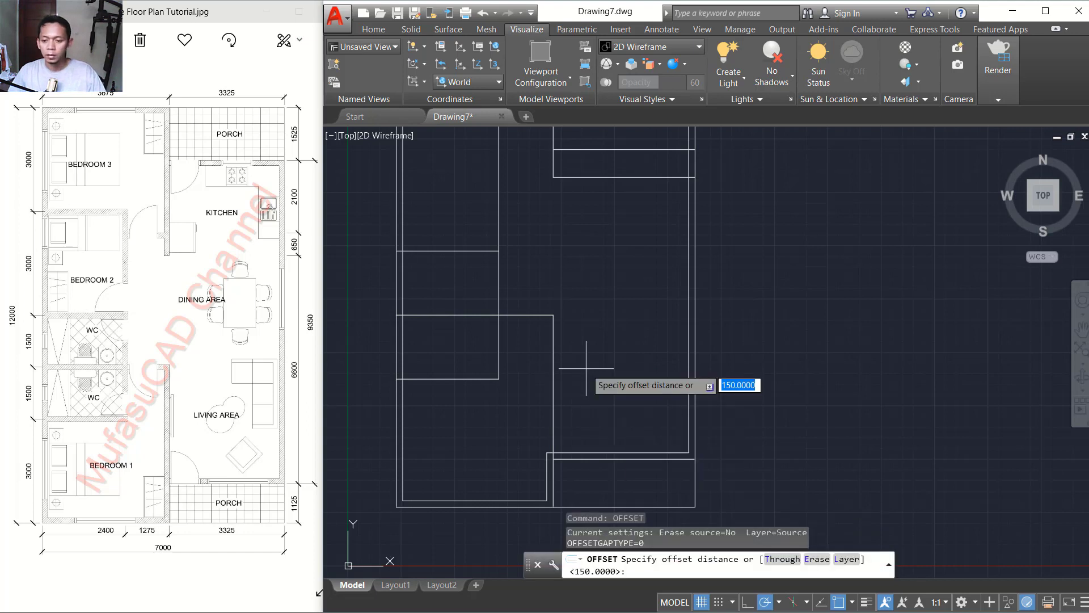
{"action": "key", "text": "Return"}
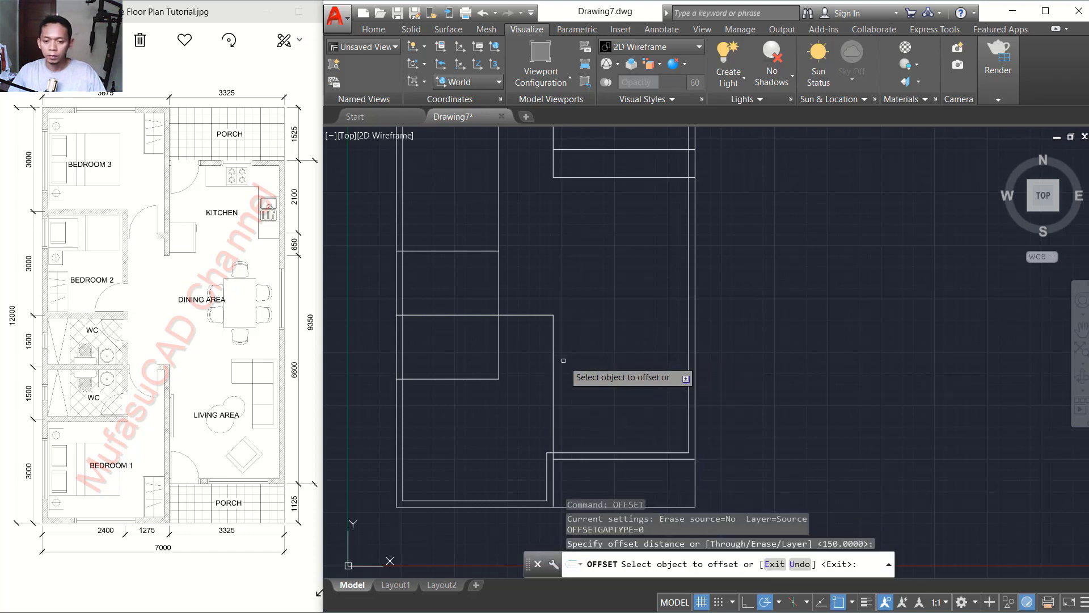
{"action": "left_click", "coordinate": [555, 355]}
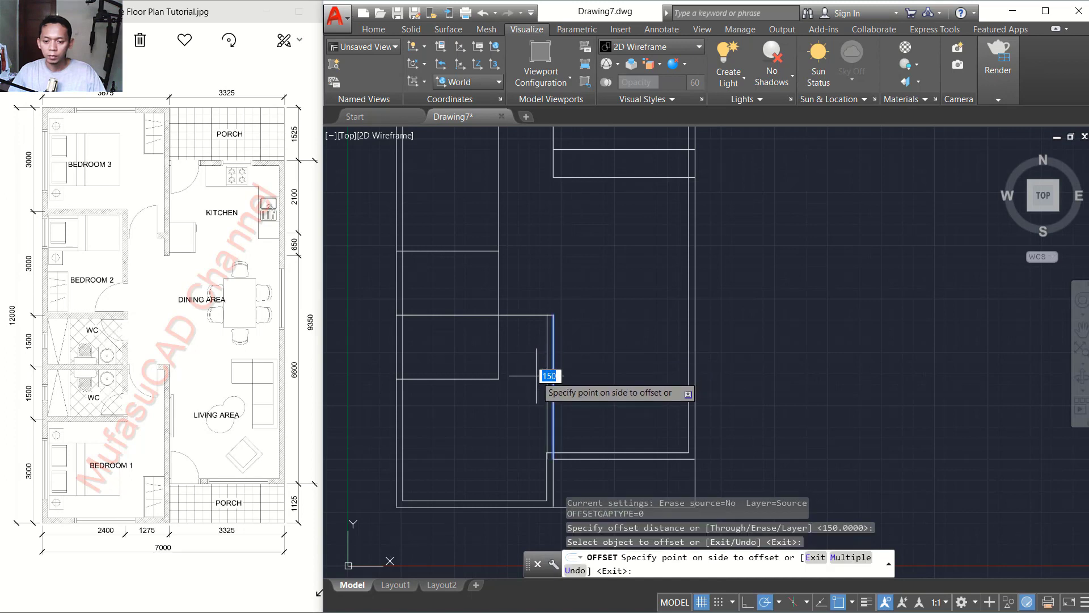
{"action": "left_click", "coordinate": [536, 376]}
{"action": "key", "text": "Return"}
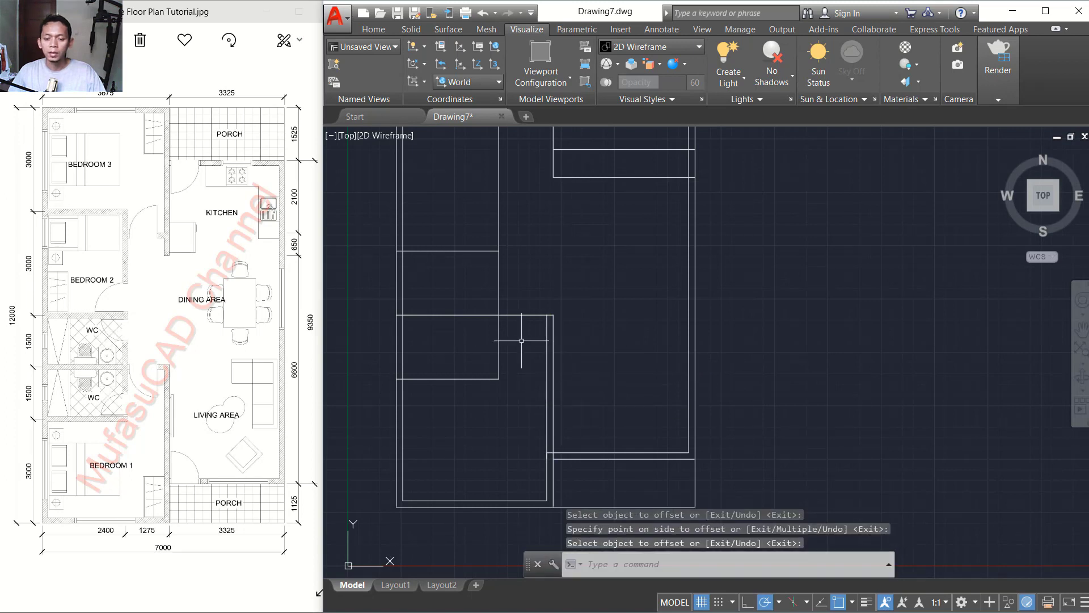
Step: Offset the partition outline around Bedroom 2 and the WCs 75 to both its outer and inner sides
{"action": "middle_click_drag", "start_coordinate": [537, 323], "coordinate": [562, 341]}
{"action": "key", "text": "Return"}
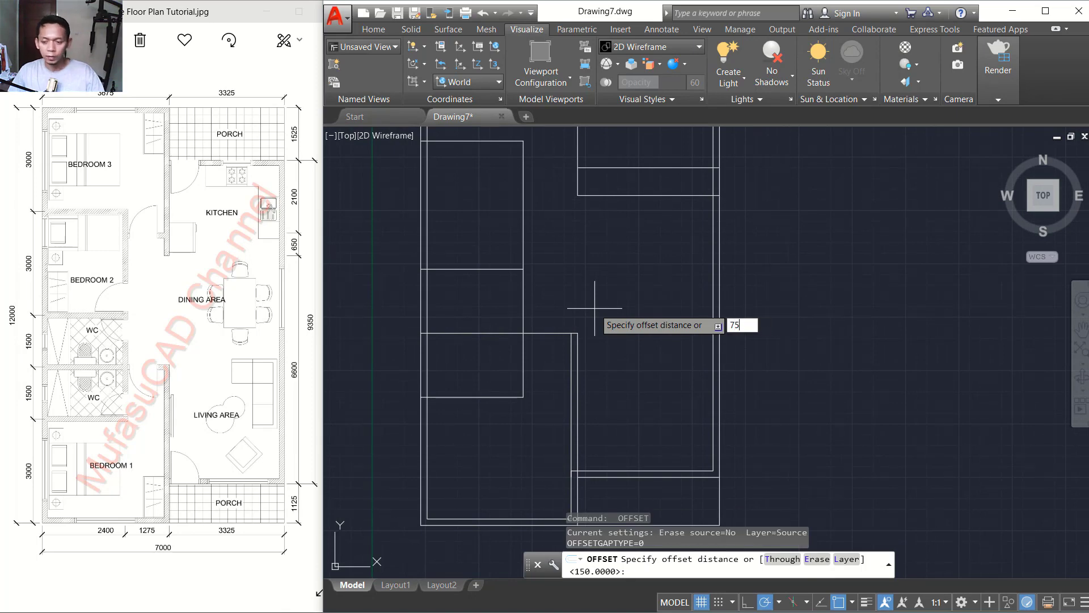
{"action": "type", "text": "75"}
{"action": "key", "text": "Return"}
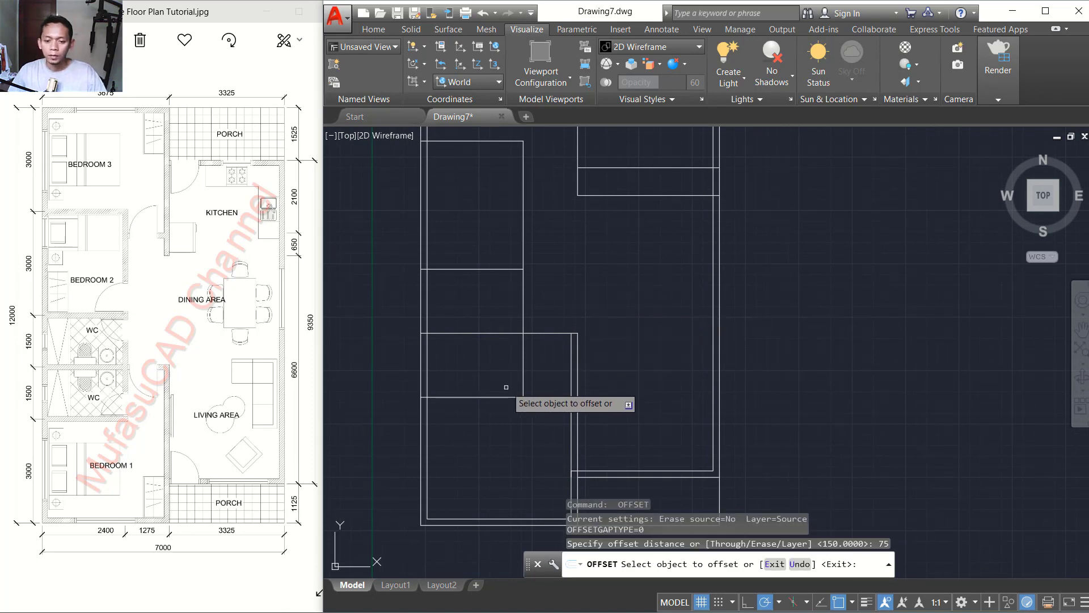
{"action": "left_click", "coordinate": [502, 396]}
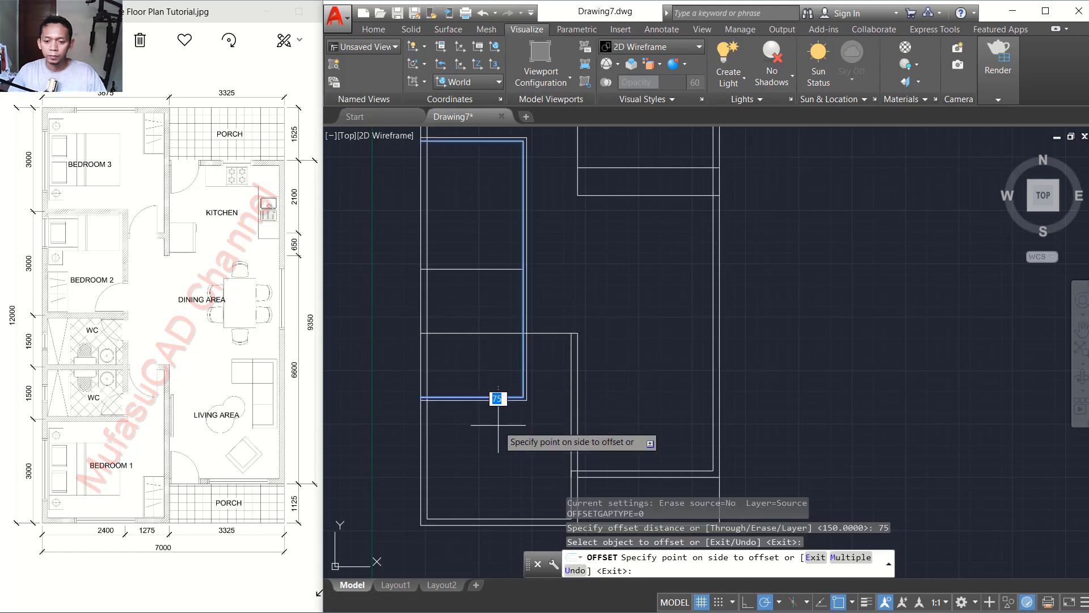
{"action": "left_click", "coordinate": [498, 422]}
{"action": "left_click", "coordinate": [499, 397]}
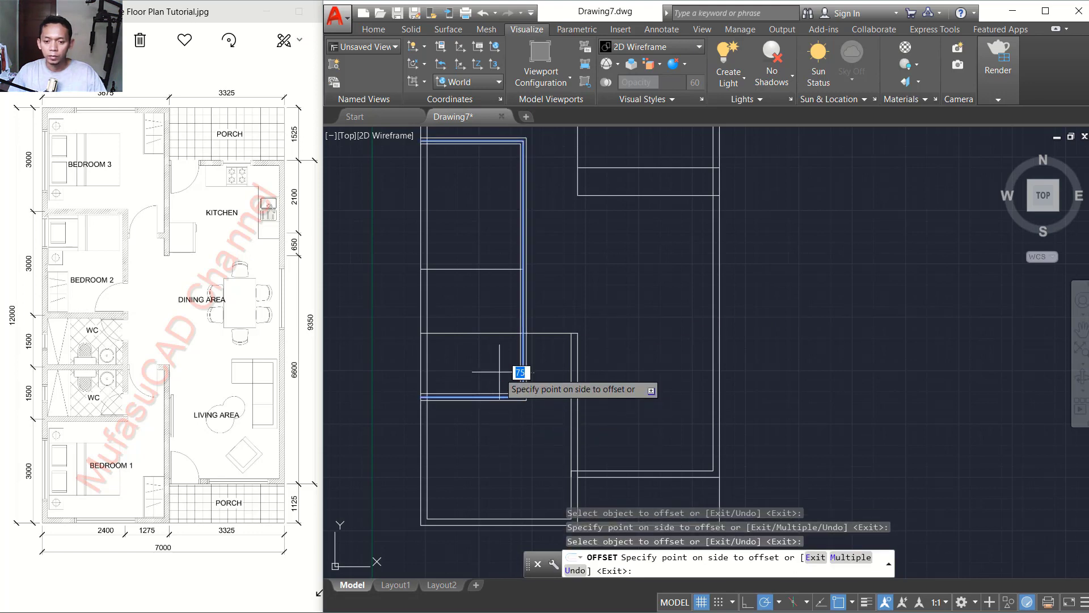
{"action": "left_click", "coordinate": [496, 365]}
Step: Offset the horizontal line between Bedroom 2 and the upper WC 75 upward and 75 downward
{"action": "scroll", "coordinate": [489, 316], "scroll_direction": "up", "scroll_amount": 2}
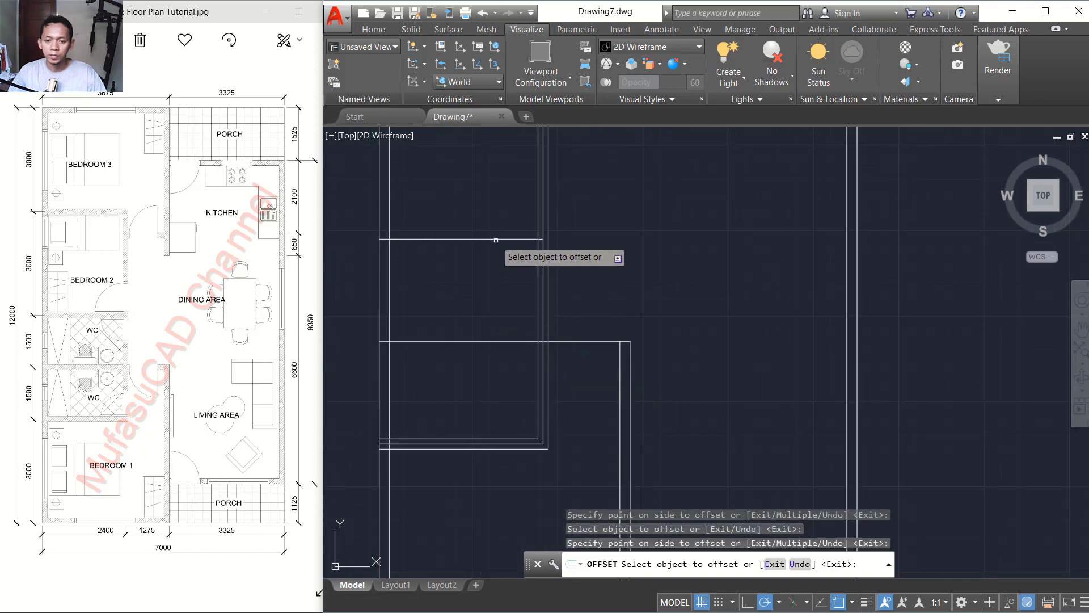
{"action": "left_click", "coordinate": [495, 239]}
{"action": "left_click", "coordinate": [492, 234]}
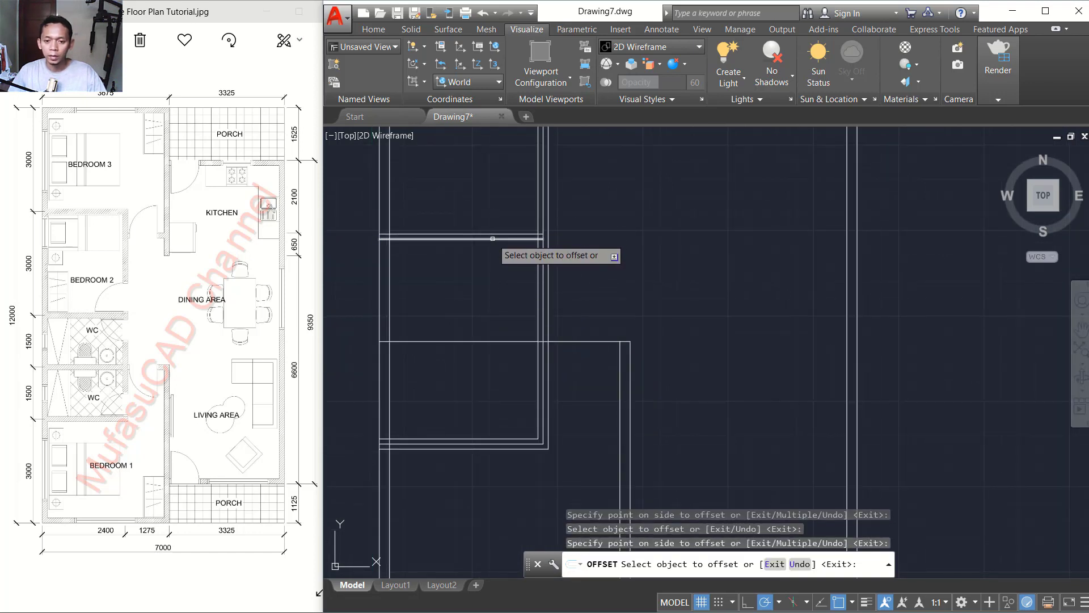
{"action": "left_click", "coordinate": [493, 238]}
{"action": "left_click", "coordinate": [492, 251]}
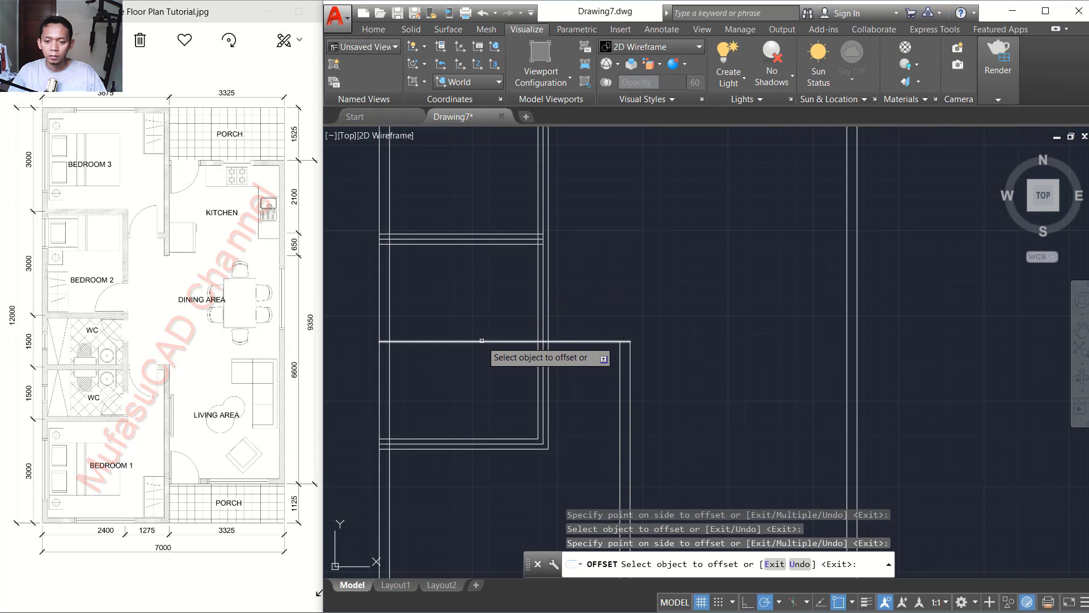
Step: Offset the horizontal line between the two WCs 75 upward and 75 downward, and finish the Offset command
{"action": "left_click", "coordinate": [482, 341]}
{"action": "left_click", "coordinate": [485, 321]}
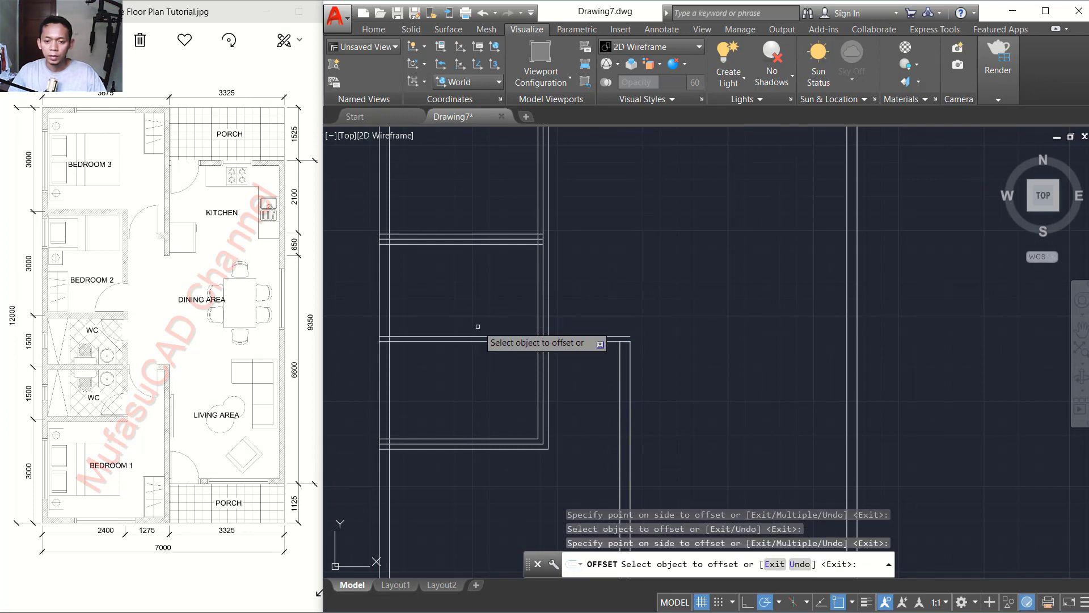
{"action": "left_click", "coordinate": [480, 341]}
{"action": "left_click", "coordinate": [510, 351]}
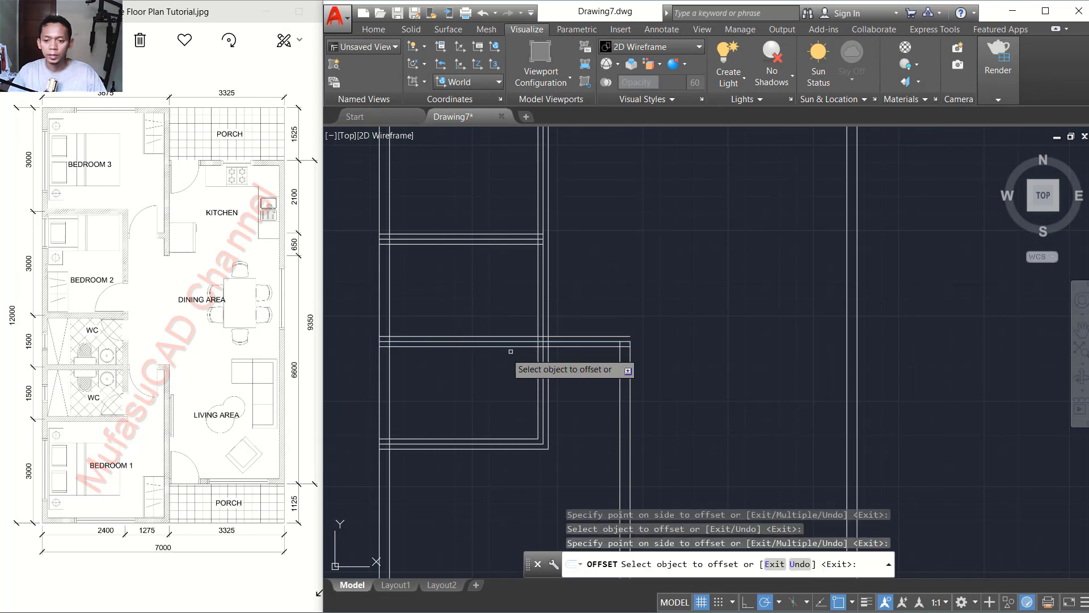
{"action": "key", "text": "Return"}
Step: Extend the living-area side line of the Bedroom 1 wall up to the upper offset line between the WCs
{"action": "scroll", "coordinate": [632, 355], "scroll_direction": "up", "scroll_amount": 4}
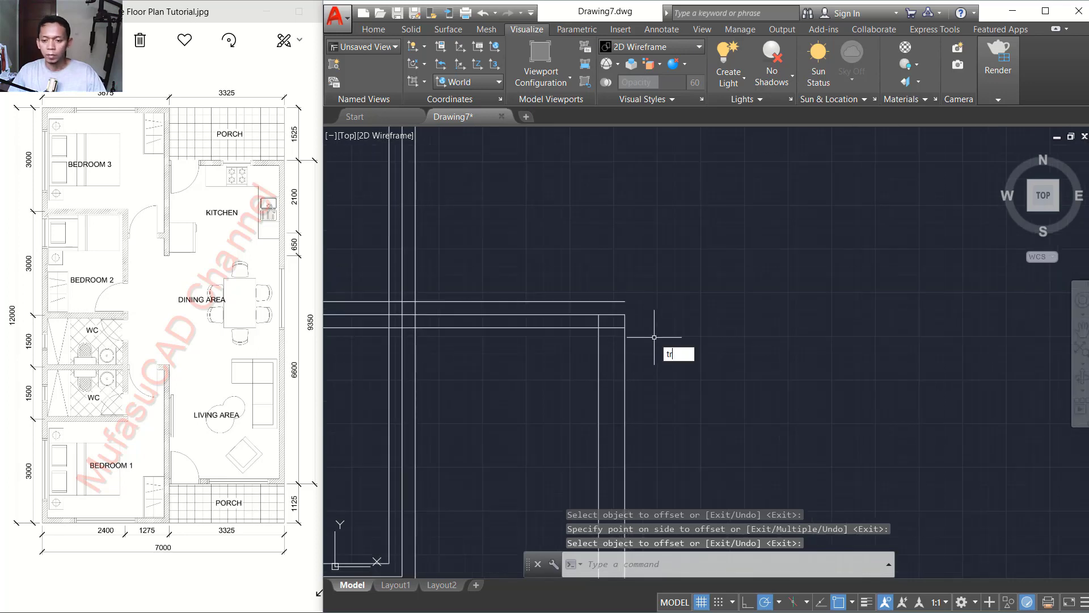
{"action": "type", "text": "tr"}
{"action": "key", "text": "Return"}
{"action": "left_click", "coordinate": [625, 349]}
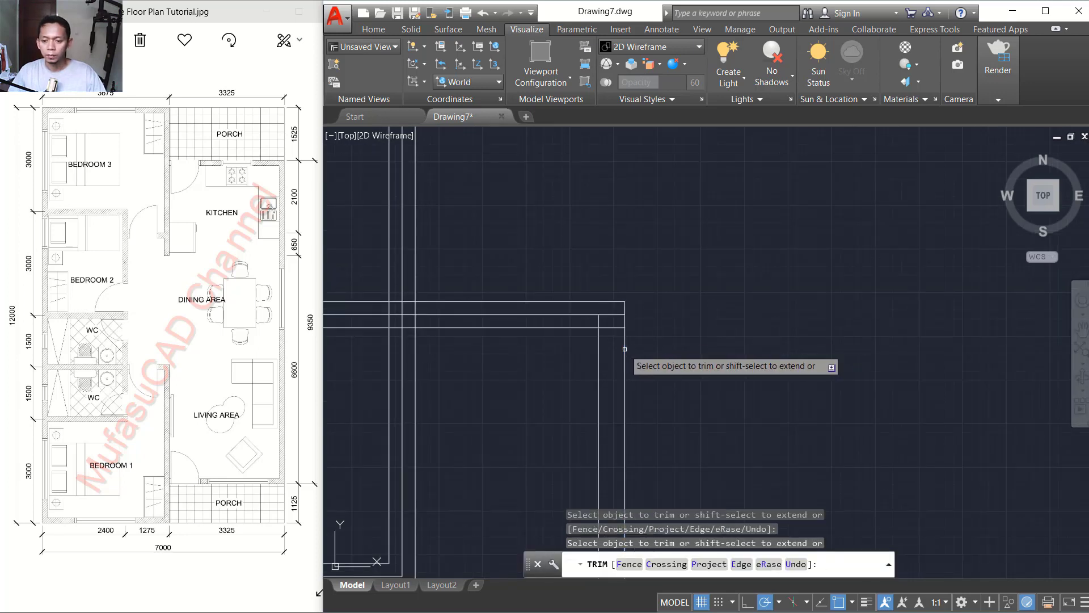
{"action": "scroll", "coordinate": [672, 294], "scroll_direction": "down", "scroll_amount": 2}
{"action": "key", "text": "Return"}
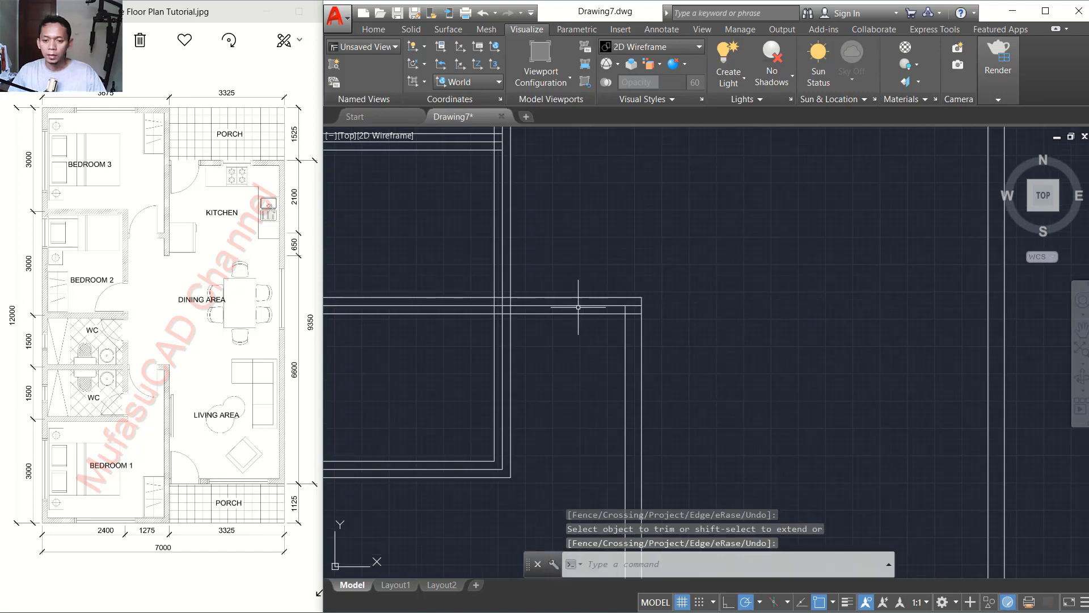
Step: Delete the original centre lines between the WCs, around the Bedroom 2 and WC block, and between Bedroom 2 and the upper WC
{"action": "left_click", "coordinate": [578, 306]}
{"action": "key", "text": "Delete"}
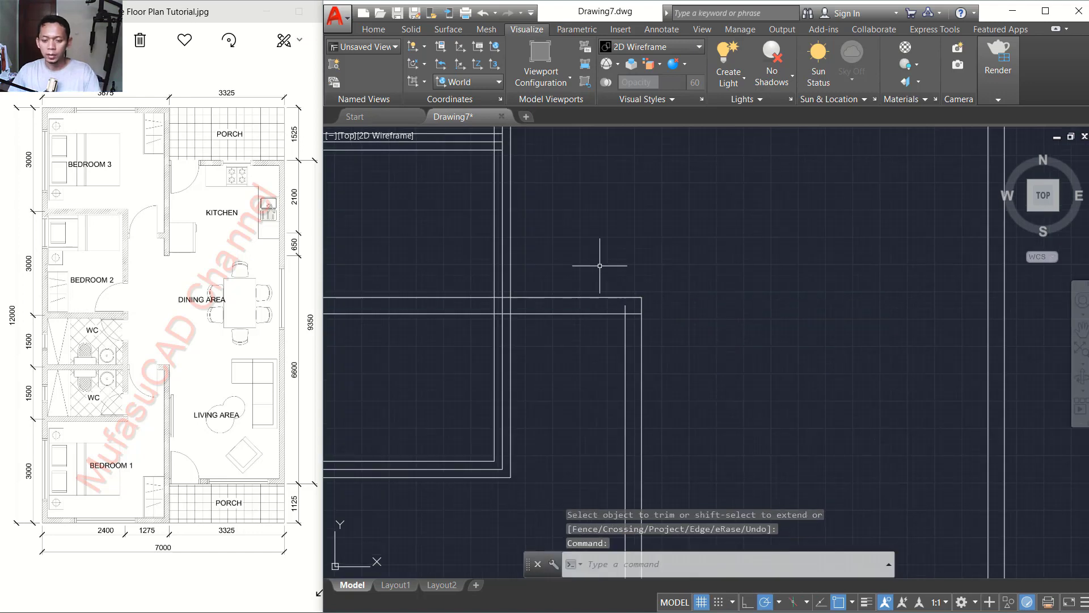
{"action": "left_click", "coordinate": [504, 287]}
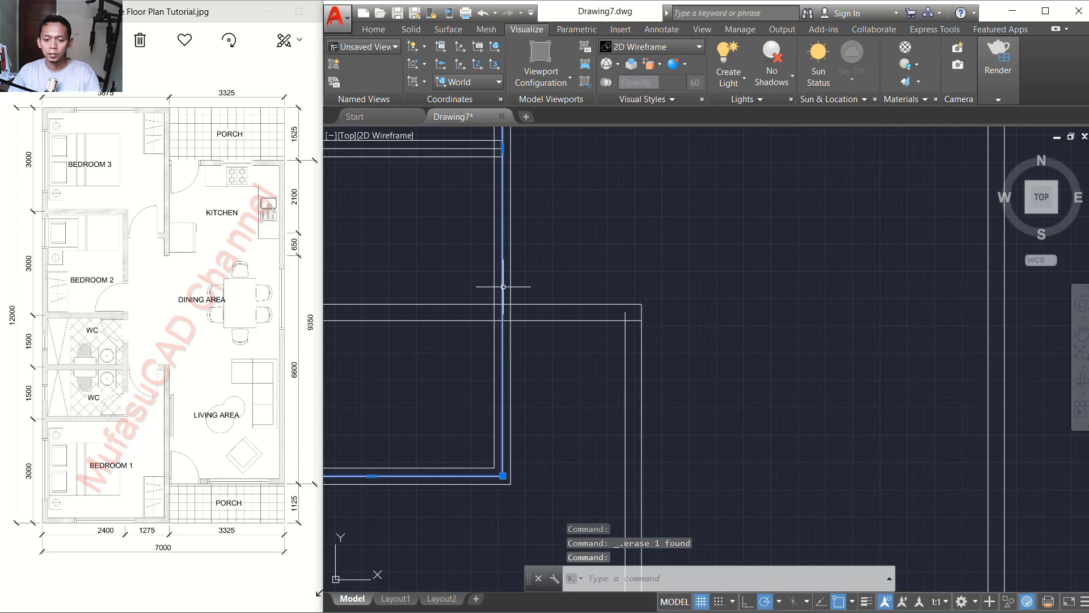
{"action": "key", "text": "Delete"}
{"action": "scroll", "coordinate": [571, 265], "scroll_direction": "down", "scroll_amount": 2}
{"action": "middle_click_drag", "start_coordinate": [574, 261], "coordinate": [622, 351]}
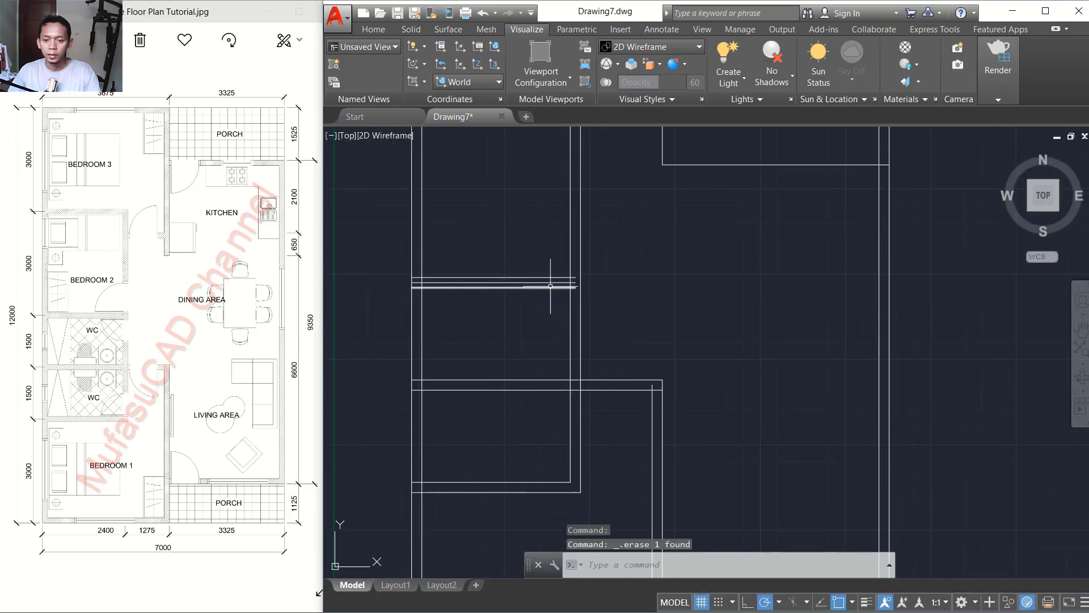
{"action": "left_click", "coordinate": [551, 282]}
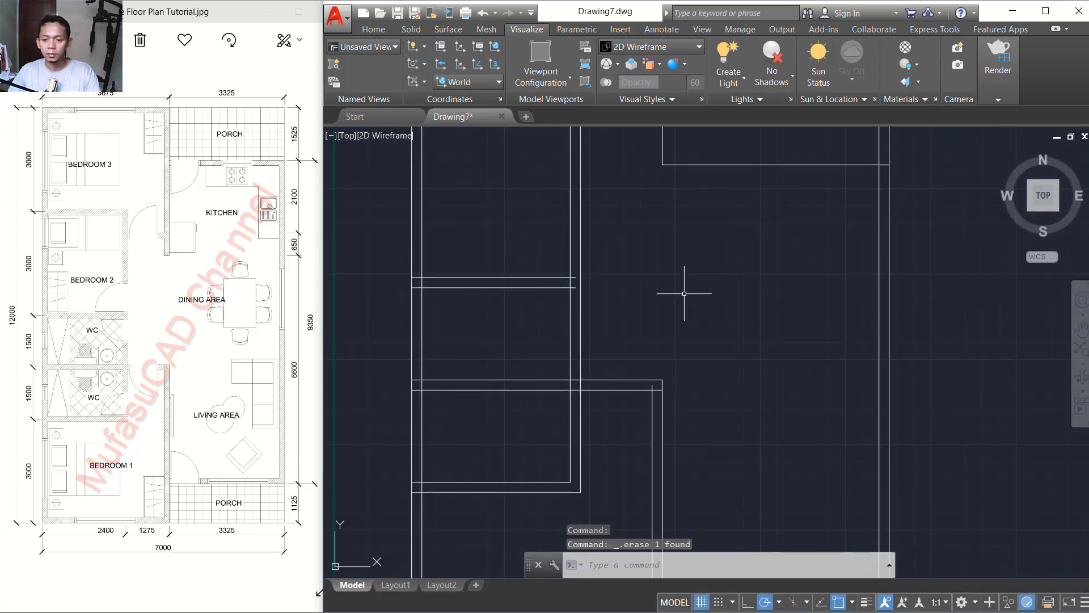
{"action": "scroll", "coordinate": [704, 340], "scroll_direction": "up", "scroll_amount": 2}
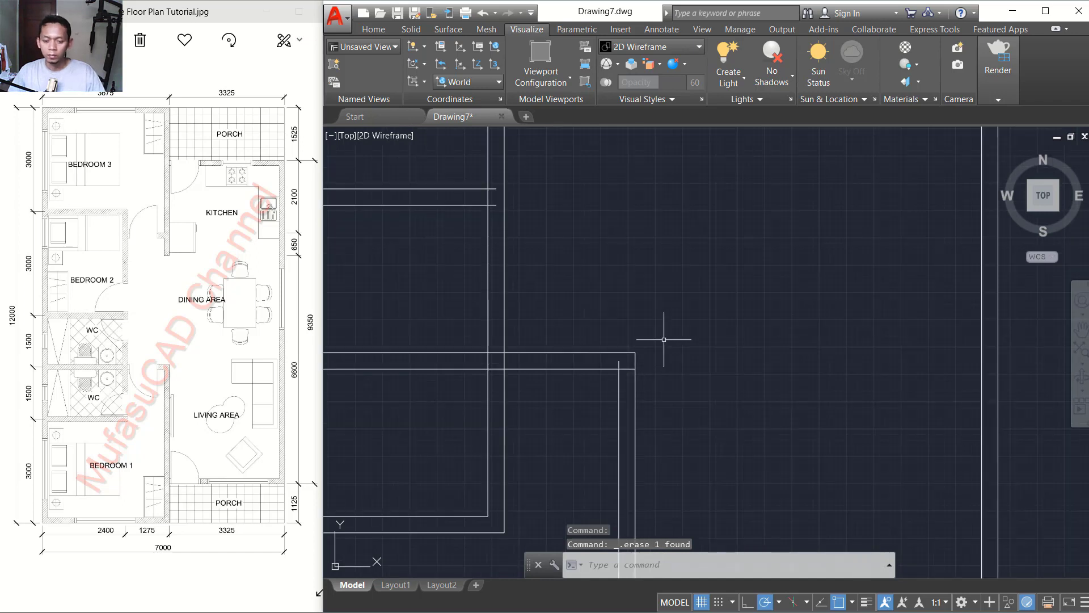
Step: Trim the overshoots at the Bedroom 1 wall's upper corner and the lines crossing where the wall between the WCs meets the hallway wall
{"action": "key", "text": "Return"}
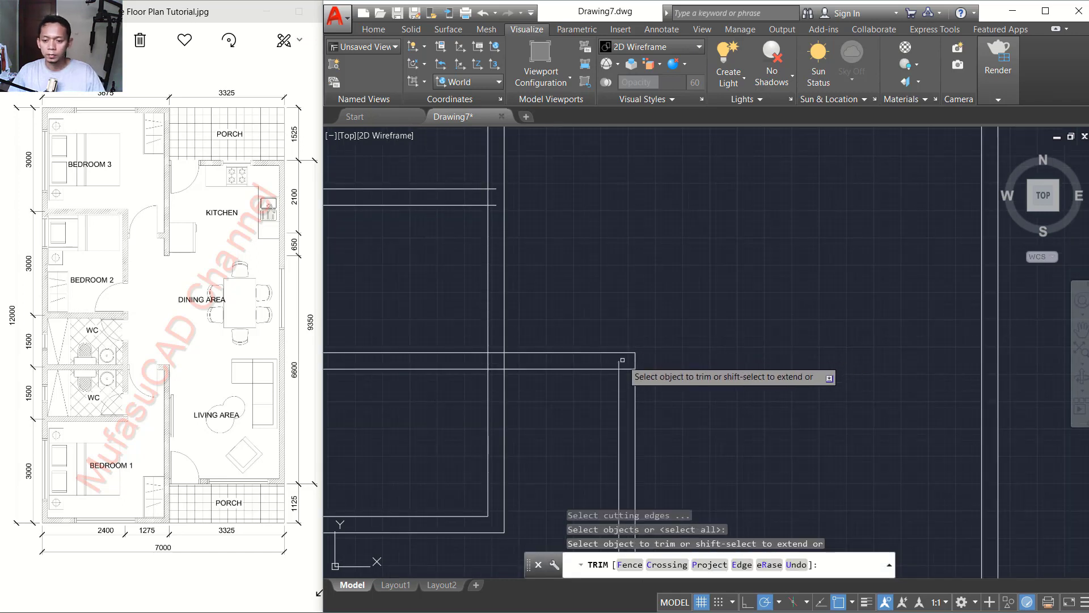
{"action": "left_click", "coordinate": [621, 362]}
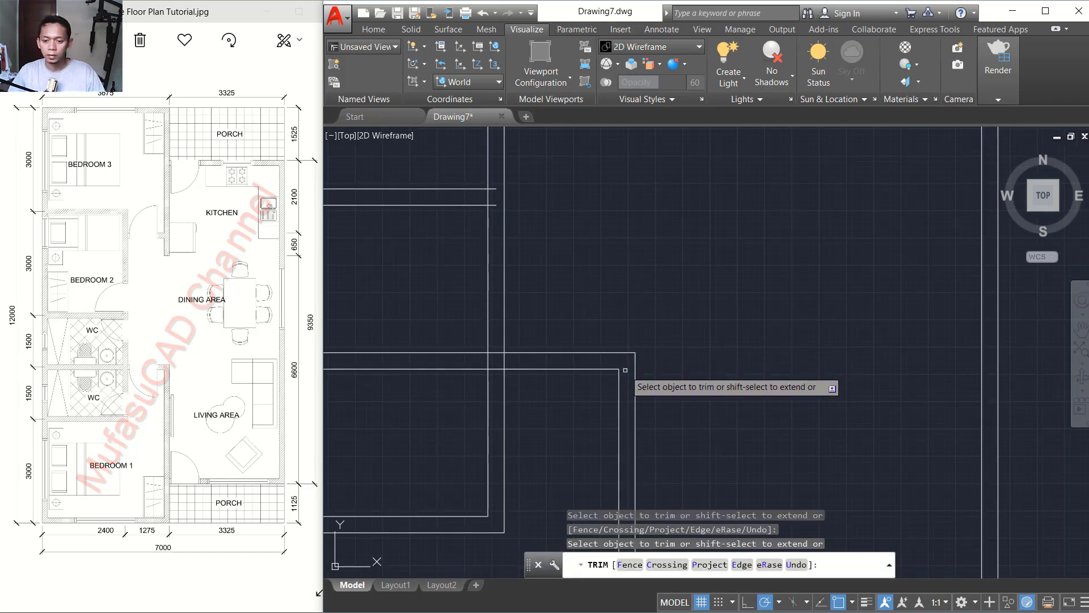
{"action": "left_click", "coordinate": [516, 360]}
{"action": "left_click", "coordinate": [477, 359]}
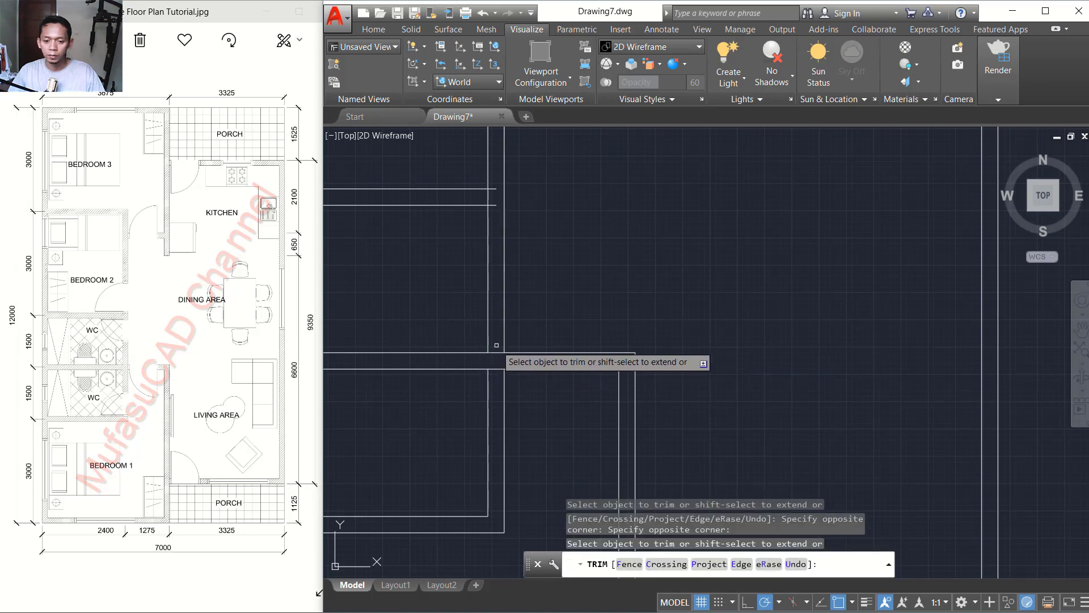
{"action": "left_click", "coordinate": [496, 345]}
{"action": "left_click", "coordinate": [493, 379]}
Step: Trim the junction of the Bedroom 2 and upper WC wall with the hallway wall, removing the overshooting ends and the line across it
{"action": "middle_click_drag", "start_coordinate": [536, 225], "coordinate": [565, 343]}
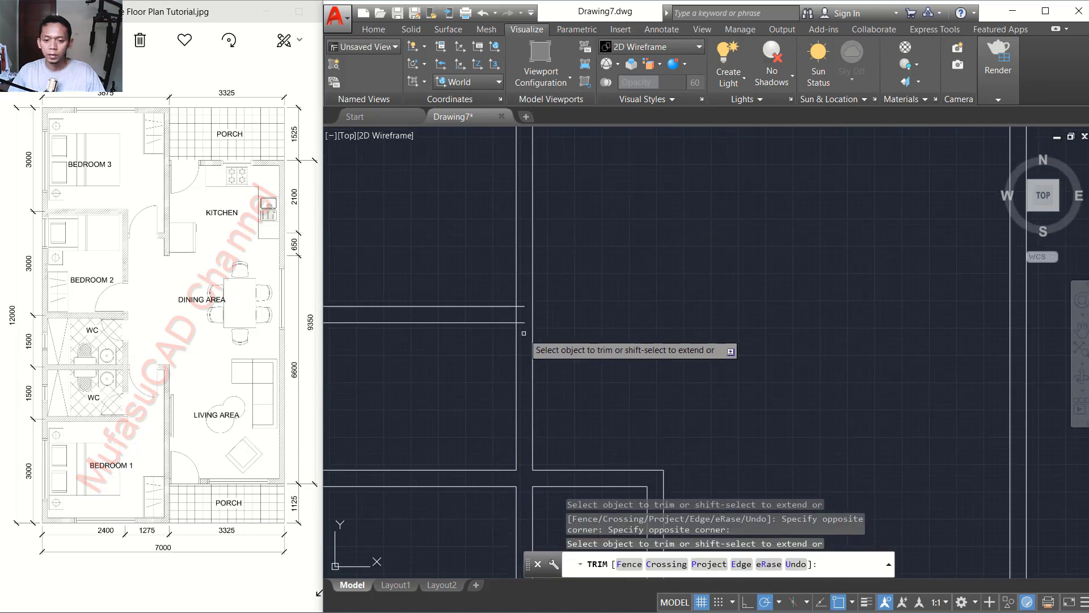
{"action": "left_click", "coordinate": [525, 330]}
{"action": "left_click", "coordinate": [523, 299]}
{"action": "left_click", "coordinate": [521, 323]}
{"action": "left_click", "coordinate": [521, 324]}
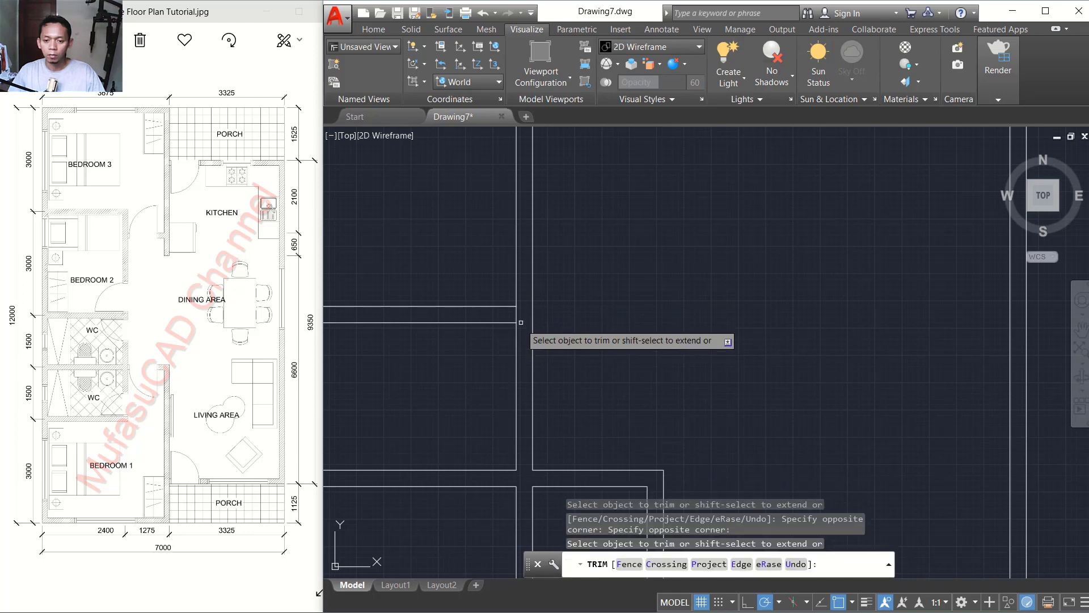
{"action": "left_click", "coordinate": [512, 314]}
Step: Trim the wall between Bedrooms 3 and 2 where it meets the outer wall, clearing the lines inside the junction
{"action": "scroll", "coordinate": [528, 301], "scroll_direction": "down", "scroll_amount": 2}
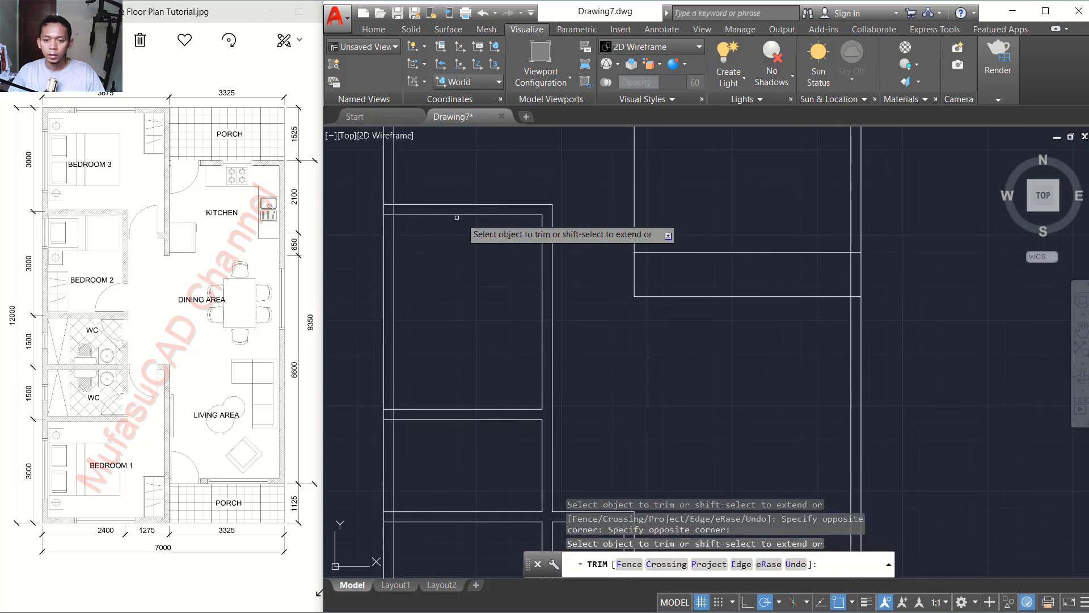
{"action": "scroll", "coordinate": [397, 183], "scroll_direction": "up", "scroll_amount": 3}
{"action": "left_click", "coordinate": [397, 183]}
{"action": "left_click", "coordinate": [418, 217]}
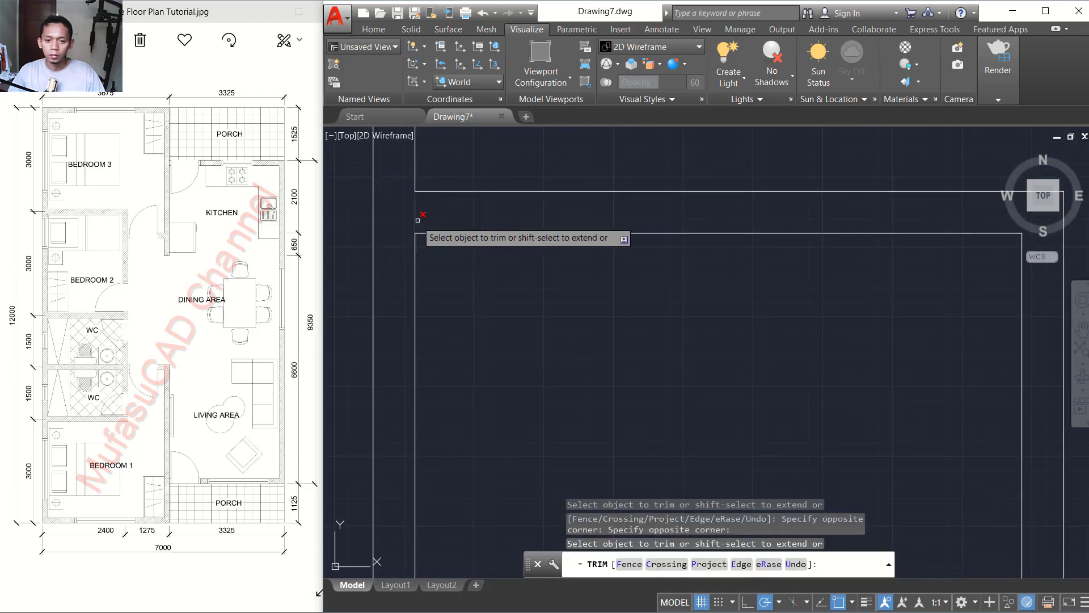
{"action": "left_click", "coordinate": [409, 209]}
Step: Trim the outer-wall junctions of the Bedroom 2 and upper WC wall and of the wall between the two WCs
{"action": "scroll", "coordinate": [479, 294], "scroll_direction": "down", "scroll_amount": 2}
{"action": "scroll", "coordinate": [479, 294], "scroll_direction": "up", "scroll_amount": 2}
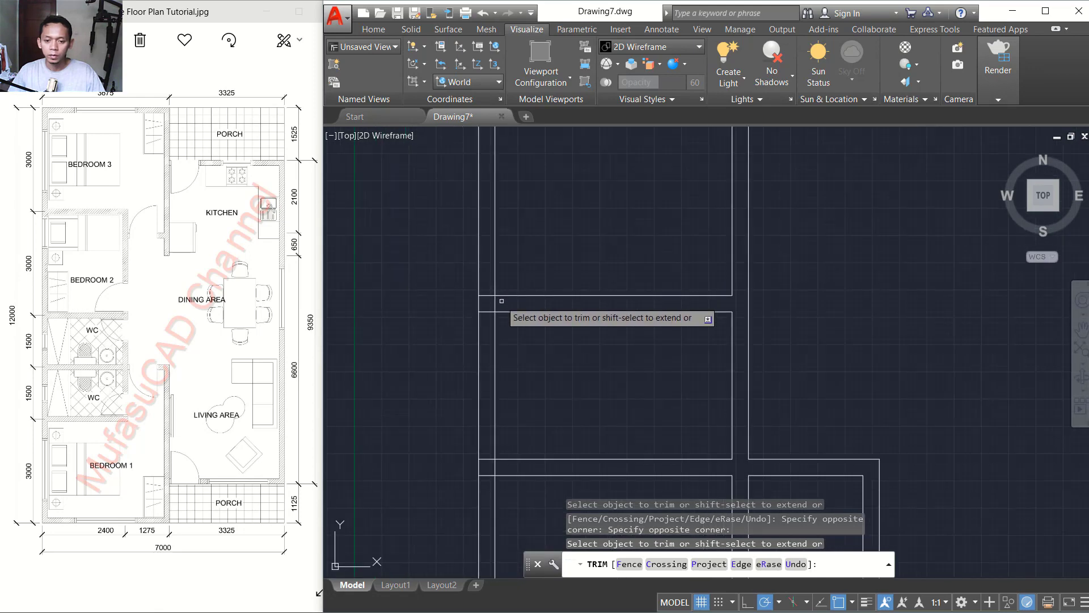
{"action": "left_click", "coordinate": [492, 302]}
{"action": "left_click", "coordinate": [488, 284]}
{"action": "left_click", "coordinate": [490, 284]}
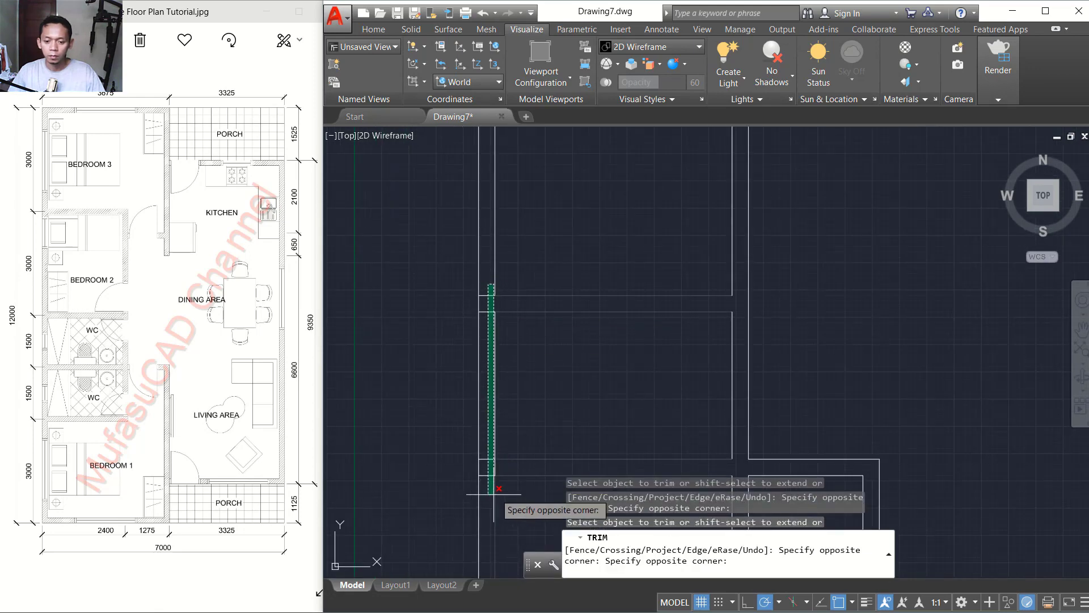
{"action": "left_click", "coordinate": [483, 499]}
{"action": "middle_click_drag", "start_coordinate": [515, 469], "coordinate": [514, 348]}
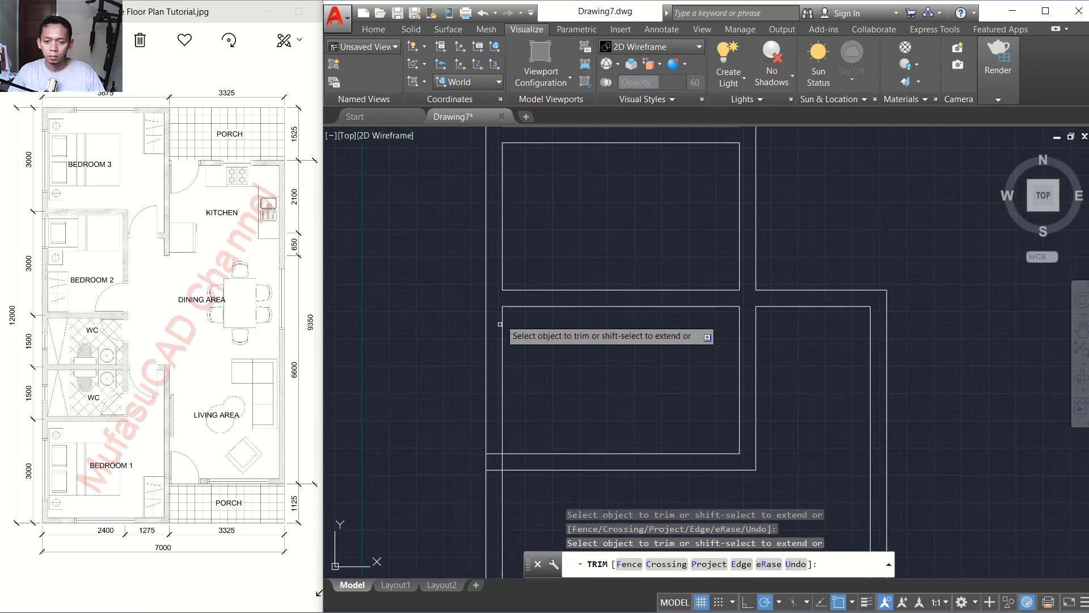
Step: Trim the junction of the lower WC and Bedroom 1 wall with the outer wall
{"action": "middle_click_drag", "start_coordinate": [500, 294], "coordinate": [520, 307]}
{"action": "left_click", "coordinate": [516, 344]}
{"action": "left_click", "coordinate": [518, 354]}
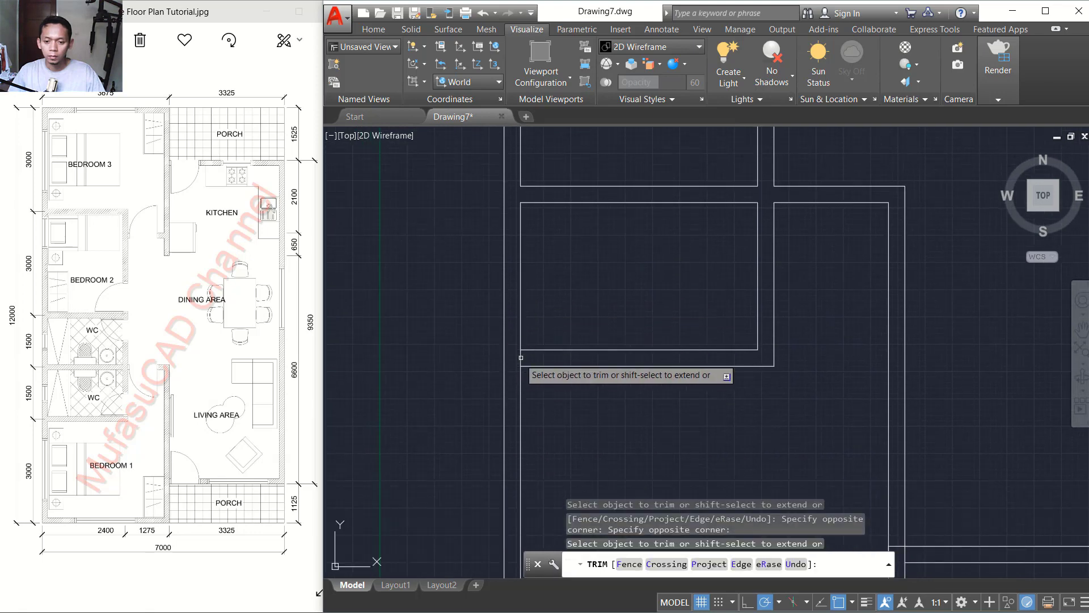
{"action": "left_click", "coordinate": [518, 356]}
{"action": "left_click", "coordinate": [684, 355]}
Step: Trim the junction of the living area's front wall with the Bedroom 1 wall at the lower porch, and finish the Trim command
{"action": "scroll", "coordinate": [664, 214], "scroll_direction": "up", "scroll_amount": 3}
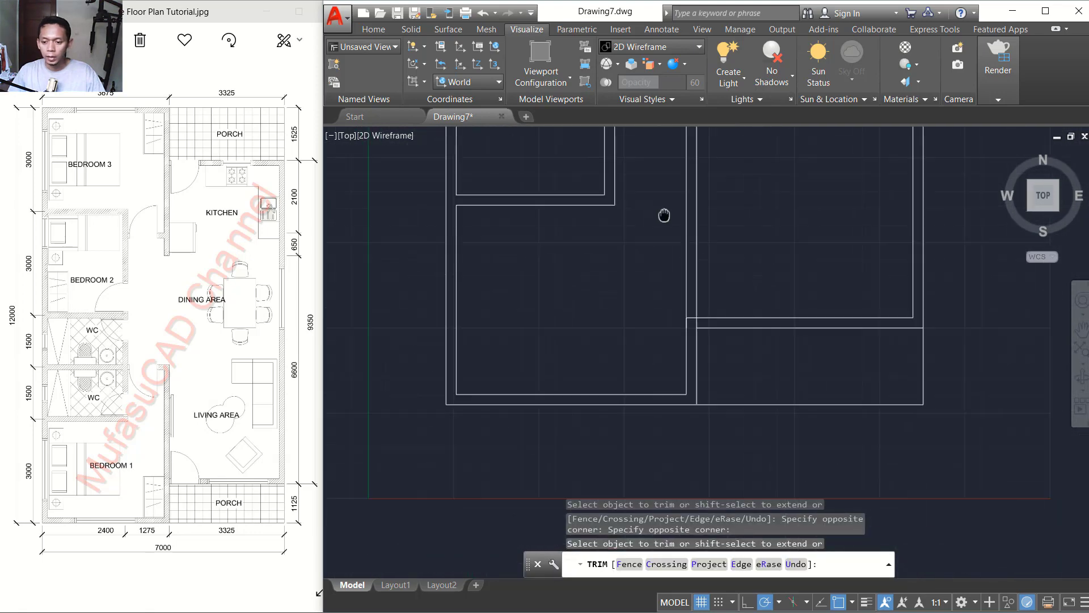
{"action": "left_click", "coordinate": [667, 288]}
{"action": "left_click", "coordinate": [652, 277]}
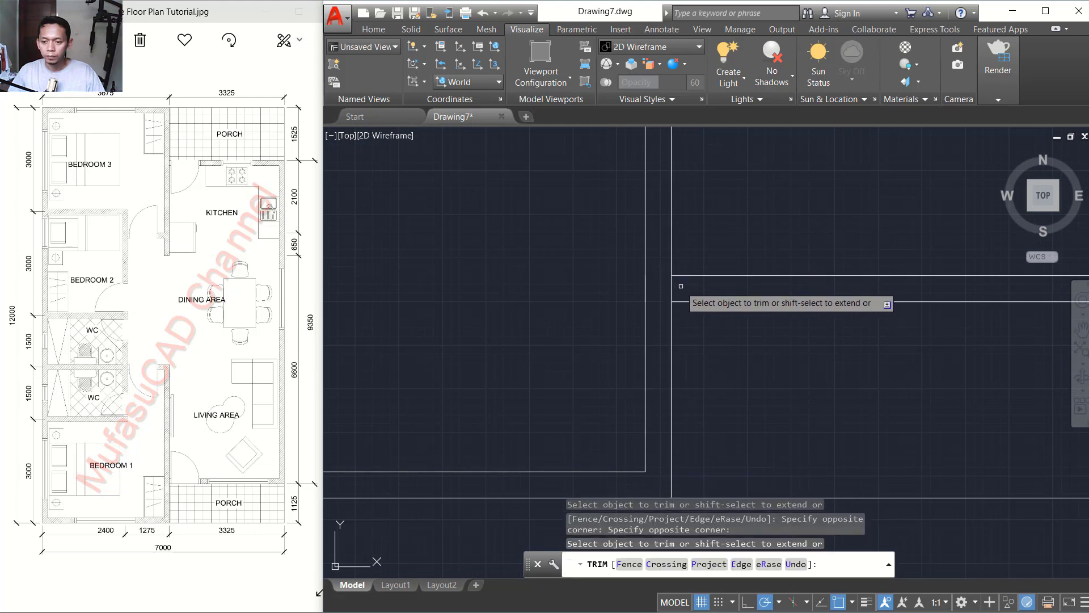
{"action": "left_click", "coordinate": [655, 282]}
{"action": "left_click", "coordinate": [743, 285]}
{"action": "scroll", "coordinate": [743, 286], "scroll_direction": "down", "scroll_amount": 2}
{"action": "scroll", "coordinate": [742, 285], "scroll_direction": "down", "scroll_amount": 2}
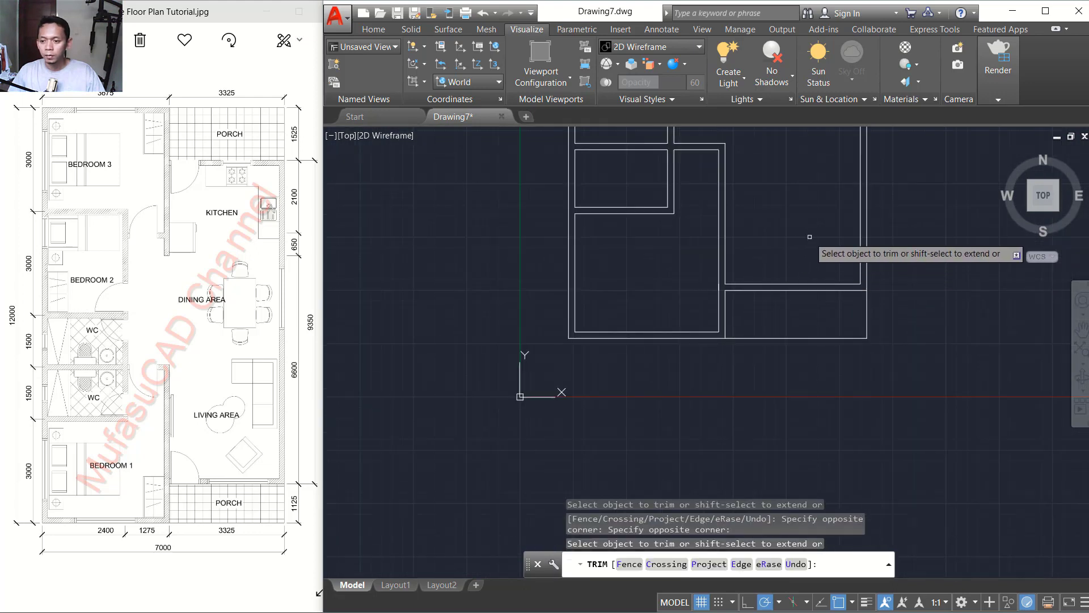
{"action": "scroll", "coordinate": [737, 378], "scroll_direction": "up", "scroll_amount": 3}
{"action": "mouse_move", "coordinate": [738, 378]}
{"action": "middle_mouse_down"}
{"action": "mouse_move", "coordinate": [736, 321]}
{"action": "mouse_move", "coordinate": [737, 404]}
{"action": "middle_mouse_up"}
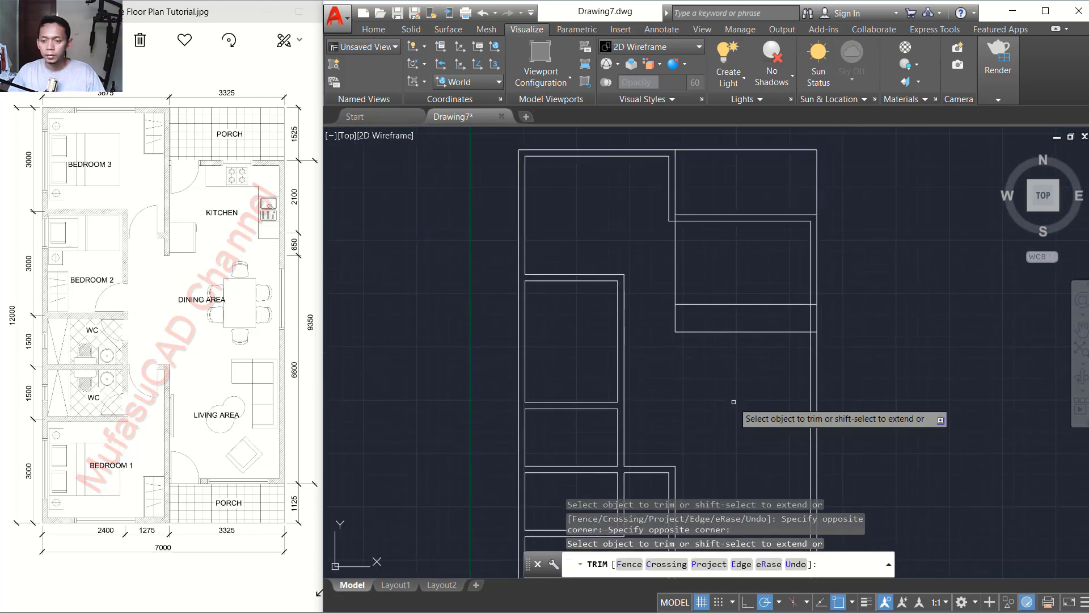
{"action": "key", "text": "Return"}
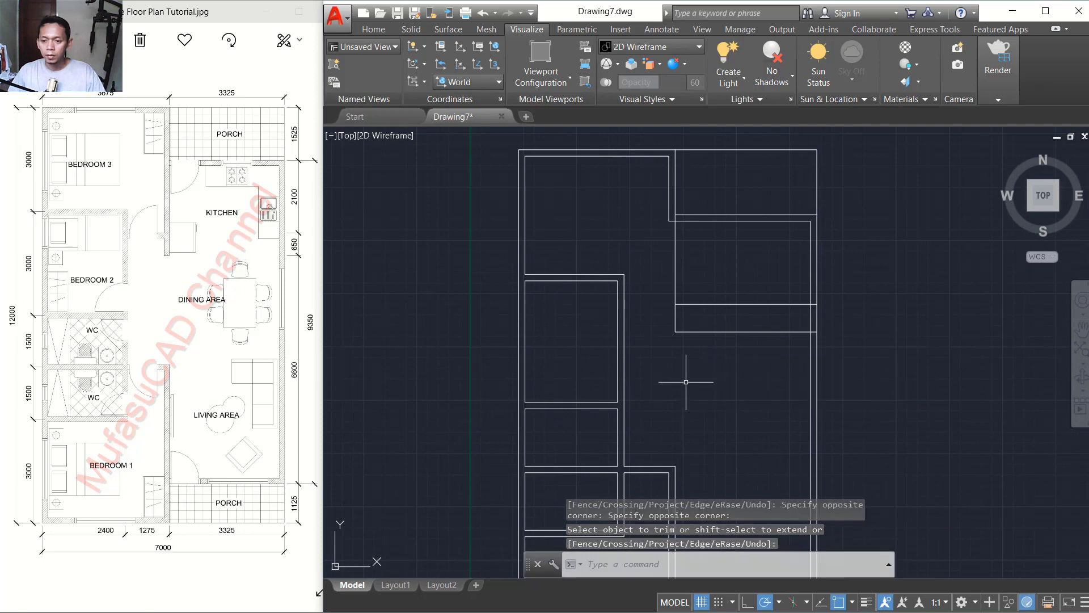
Step: Draw a 2600 line down from the inner wall corner beside Bedroom 3 and close it across to the parallel kitchen-side line
{"action": "middle_click_drag", "start_coordinate": [689, 377], "coordinate": [660, 349]}
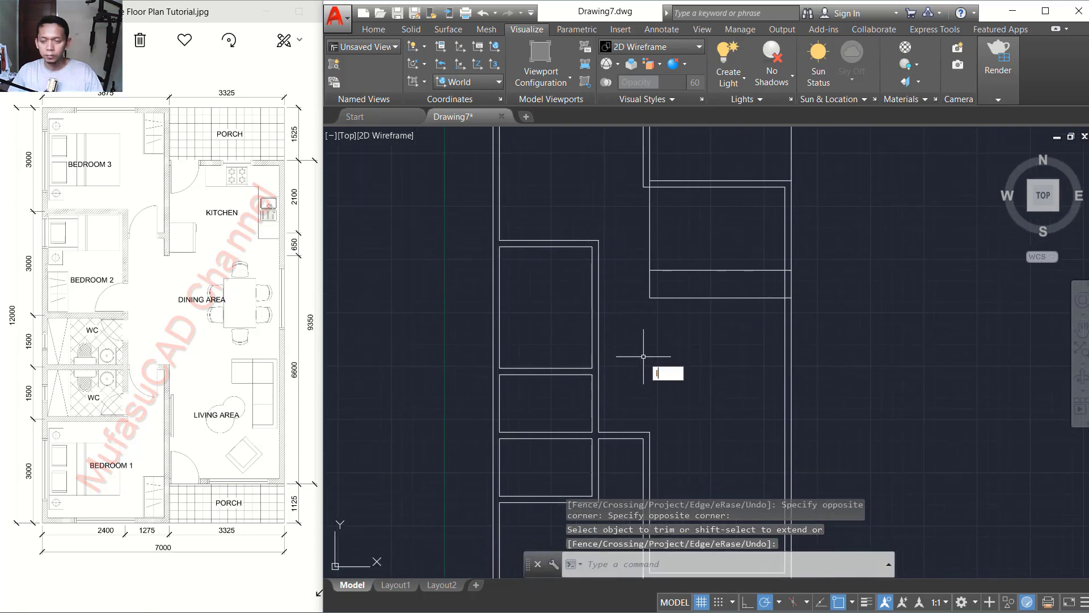
{"action": "type", "text": "l"}
{"action": "key", "text": "Return"}
{"action": "left_click", "coordinate": [643, 186]}
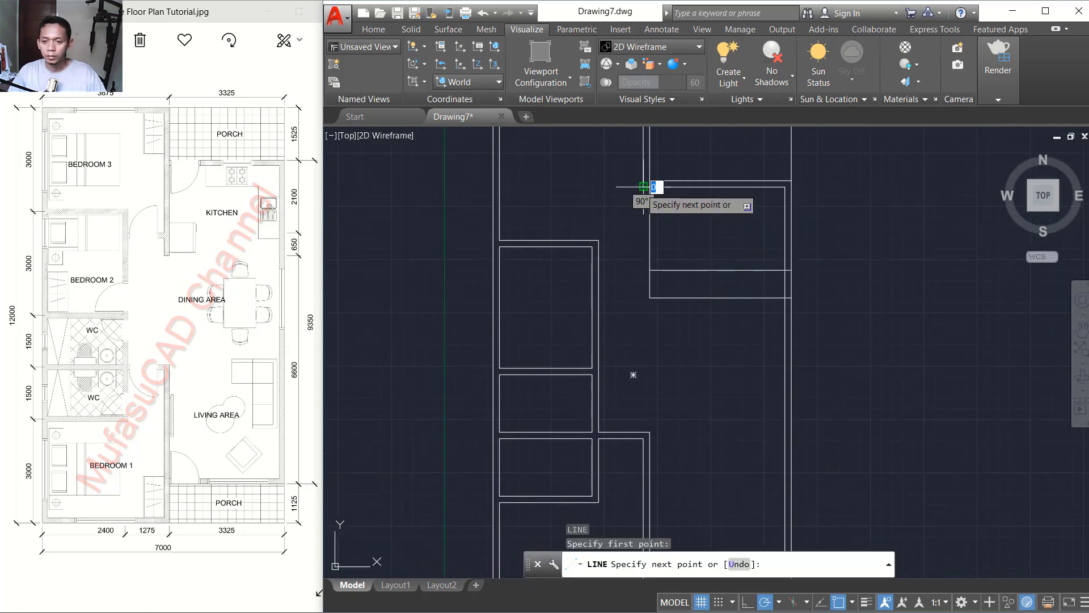
{"action": "scroll", "coordinate": [638, 312], "scroll_direction": "up", "scroll_amount": 4}
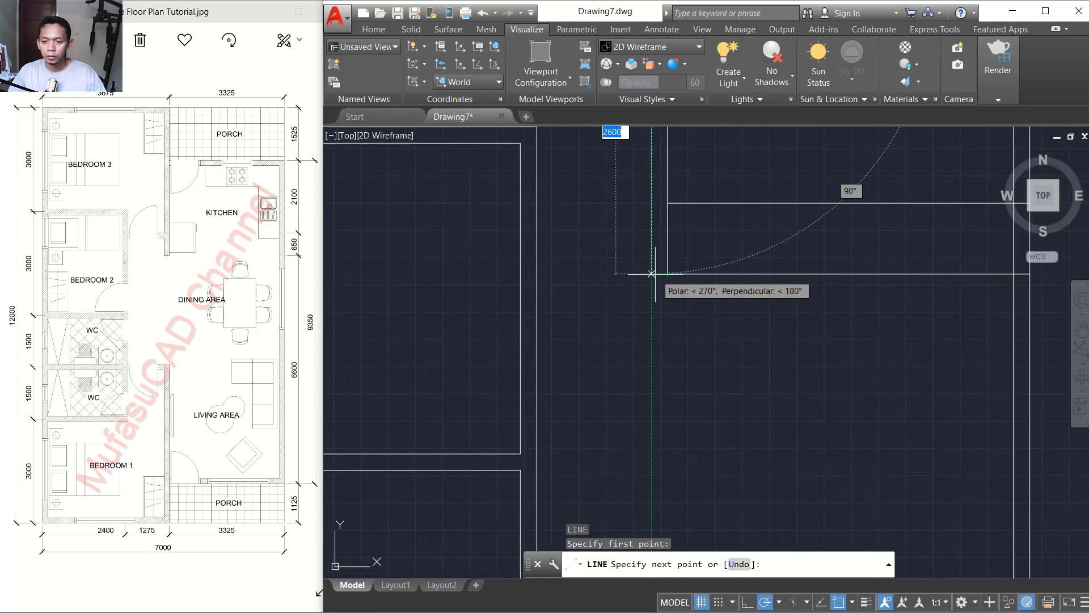
{"action": "left_click", "coordinate": [651, 274]}
{"action": "left_click", "coordinate": [667, 274]}
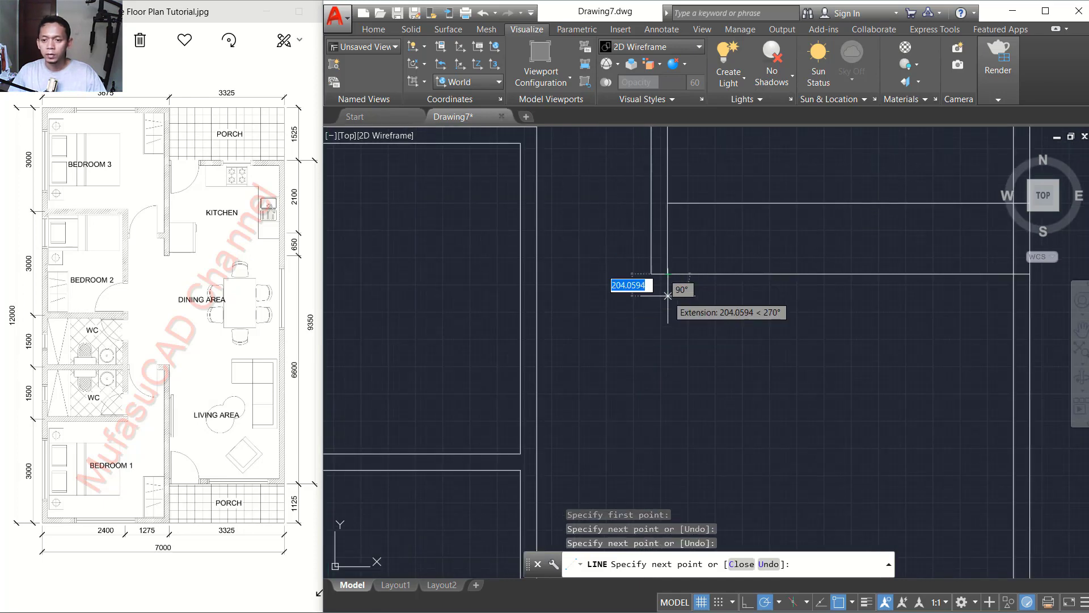
{"action": "key", "text": "Return"}
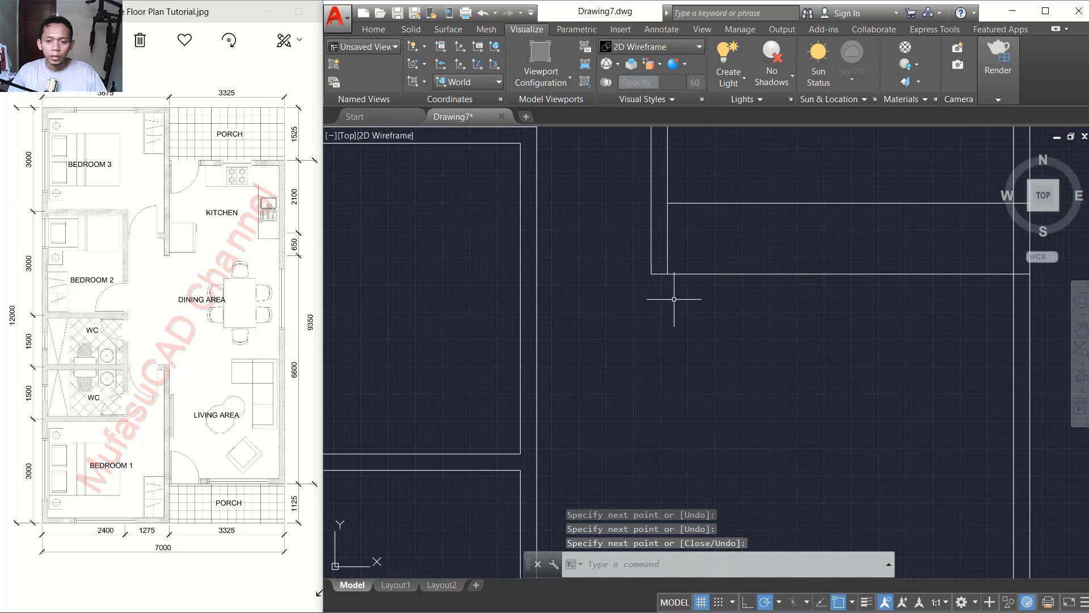
Step: Draw a horizontal line from the new kitchen-side wall stub to the Bedroom 2 wall, level with the upper reference line across the kitchen
{"action": "middle_click_drag", "start_coordinate": [681, 270], "coordinate": [685, 313]}
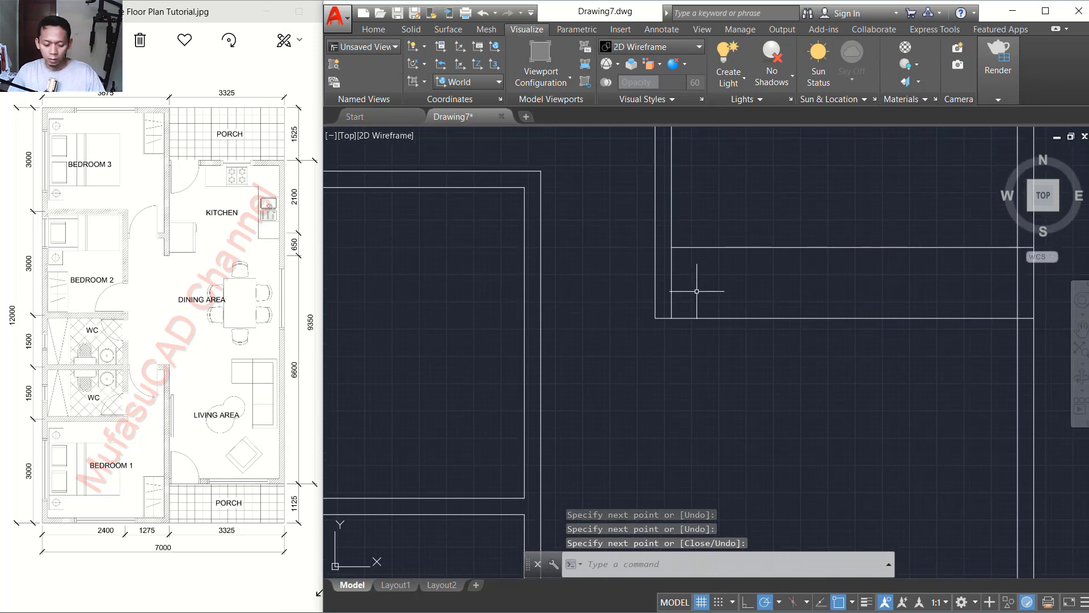
{"action": "key", "text": "Return"}
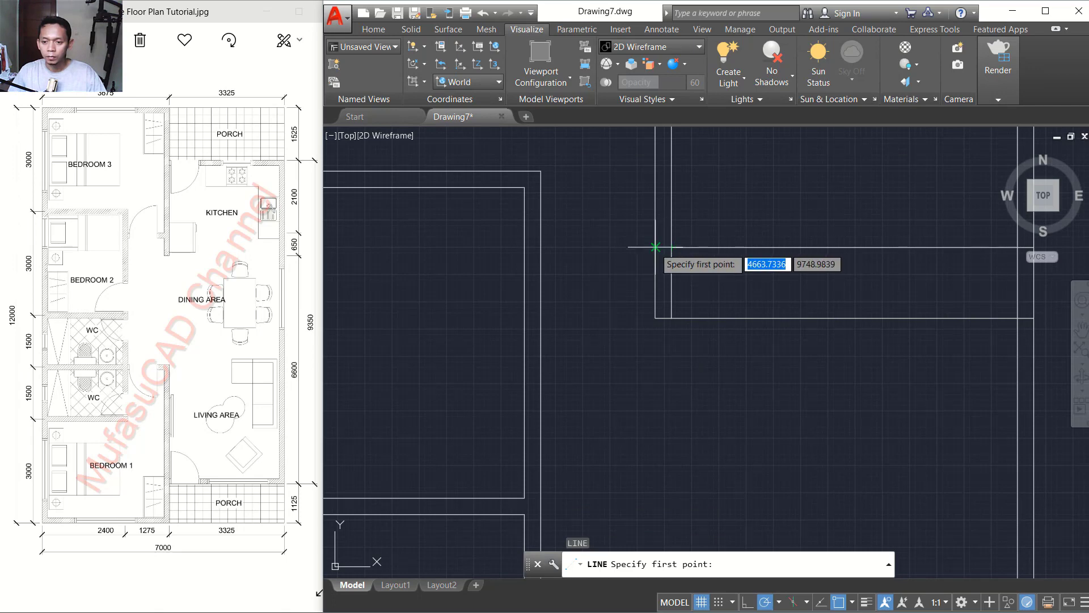
{"action": "left_click", "coordinate": [655, 247]}
{"action": "left_click", "coordinate": [541, 247]}
{"action": "key", "text": "Return"}
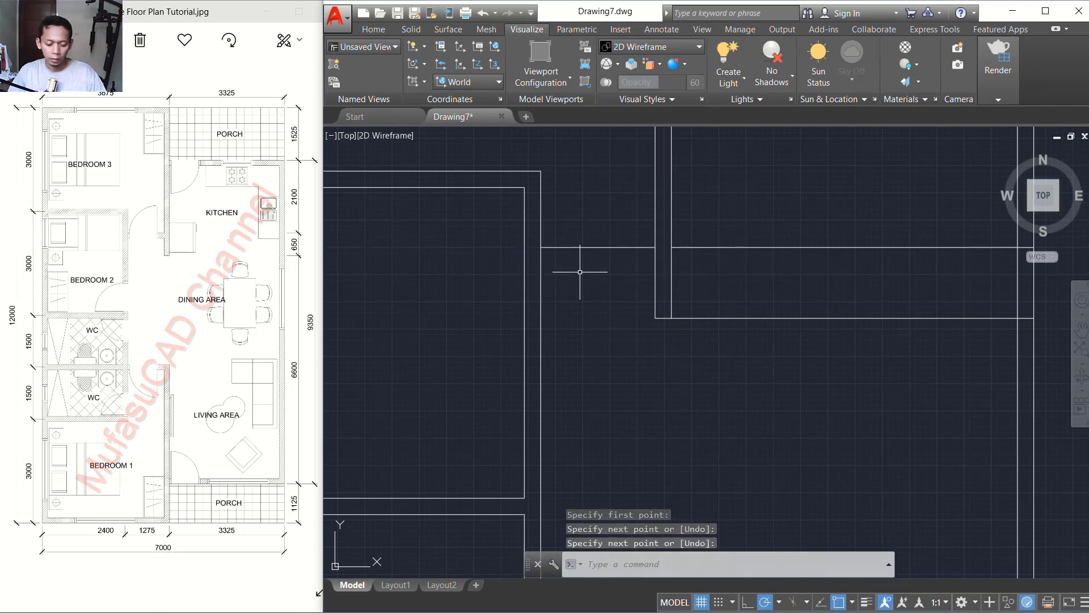
Step: Copy the short horizontal line between the Bedroom 2 wall and the wall stub 150 downward
{"action": "type", "text": "co"}
{"action": "key", "text": "Return"}
{"action": "left_click", "coordinate": [612, 225]}
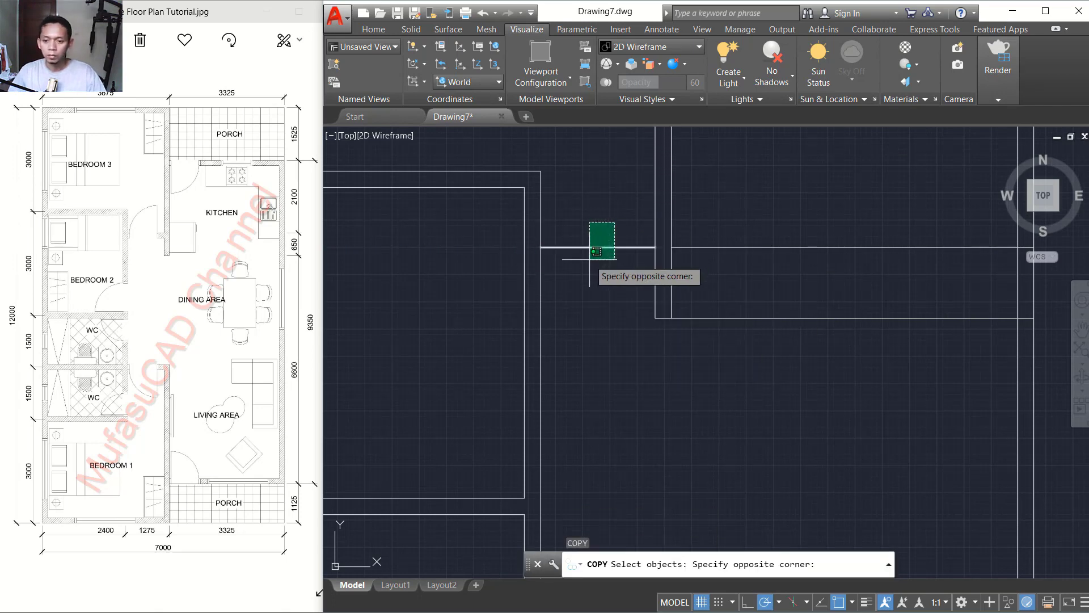
{"action": "left_click", "coordinate": [604, 275]}
{"action": "key", "text": "Return"}
{"action": "left_click", "coordinate": [605, 247]}
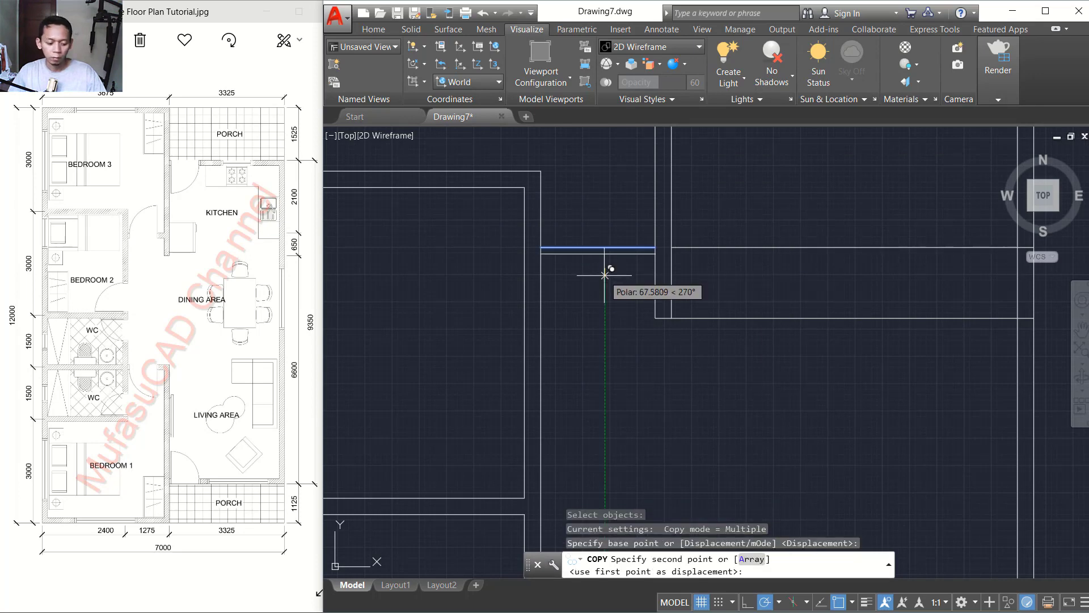
{"action": "type", "text": "1"}
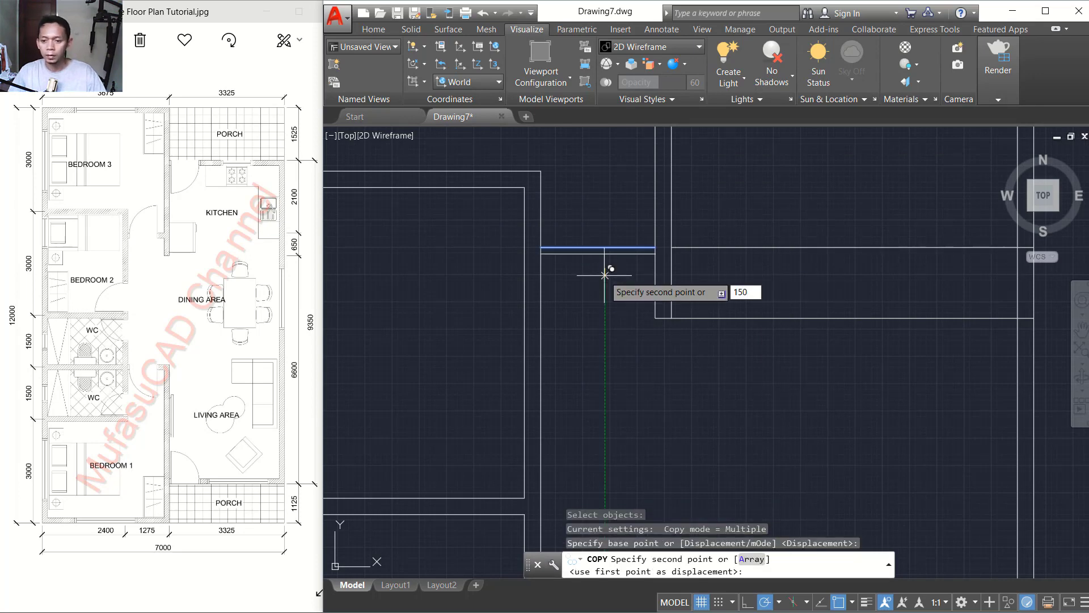
{"action": "type", "text": "50"}
{"action": "key", "text": "Return"}
{"action": "key", "text": "Return"}
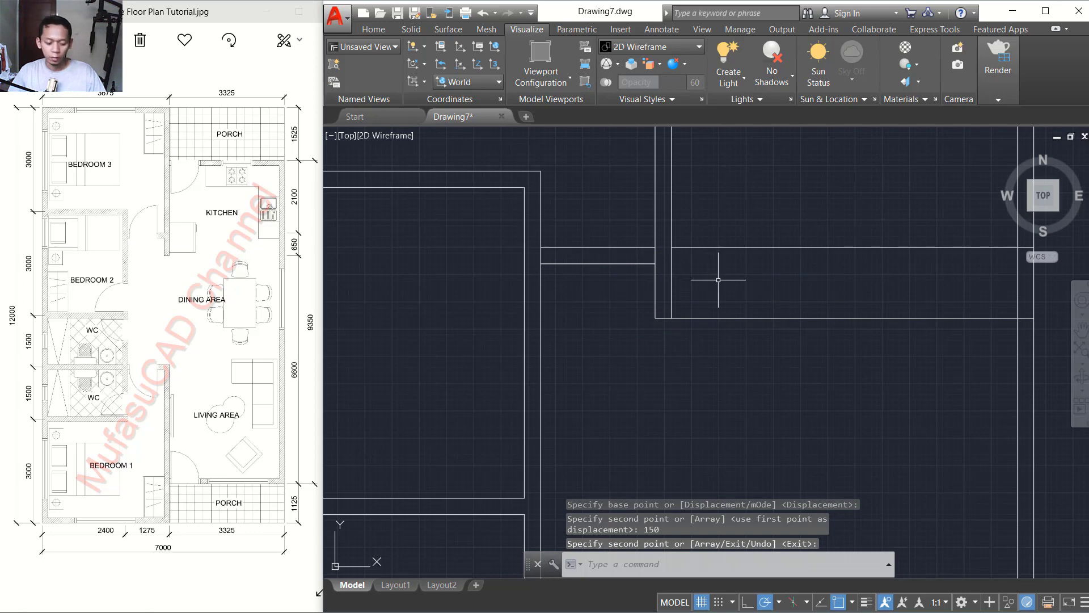
Step: Trim the wall stub's edge between the two short horizontal lines to open the junction
{"action": "middle_click_drag", "start_coordinate": [718, 279], "coordinate": [683, 293]}
{"action": "type", "text": "tr"}
{"action": "key", "text": "Return"}
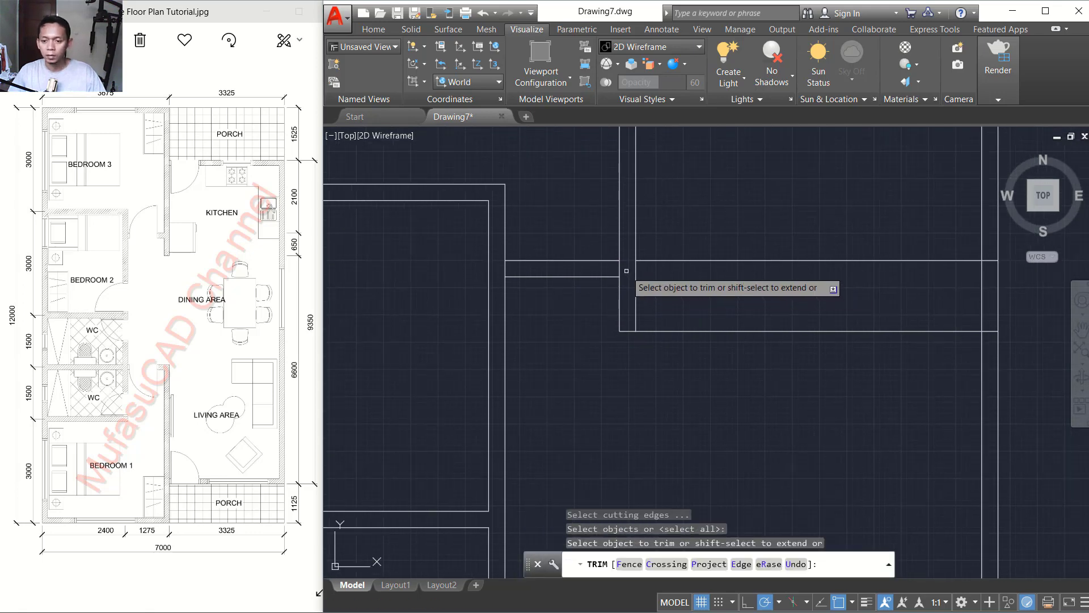
{"action": "left_click", "coordinate": [627, 268]}
{"action": "left_click", "coordinate": [607, 265]}
{"action": "scroll", "coordinate": [708, 284], "scroll_direction": "down", "scroll_amount": 2}
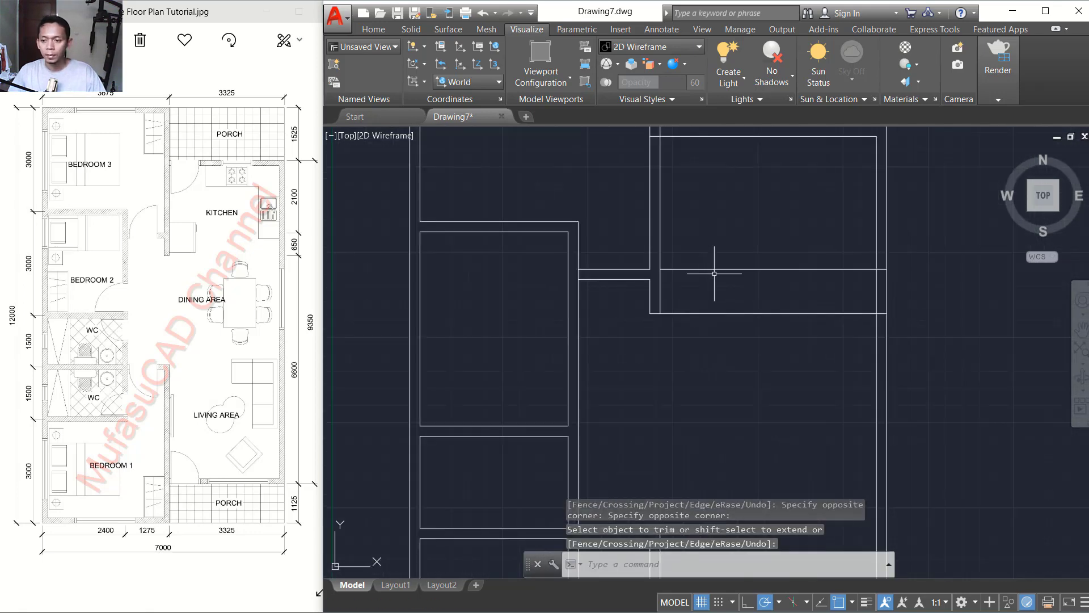
Step: Delete the upper horizontal reference line across the kitchen
{"action": "left_click", "coordinate": [745, 241]}
{"action": "left_click", "coordinate": [724, 281]}
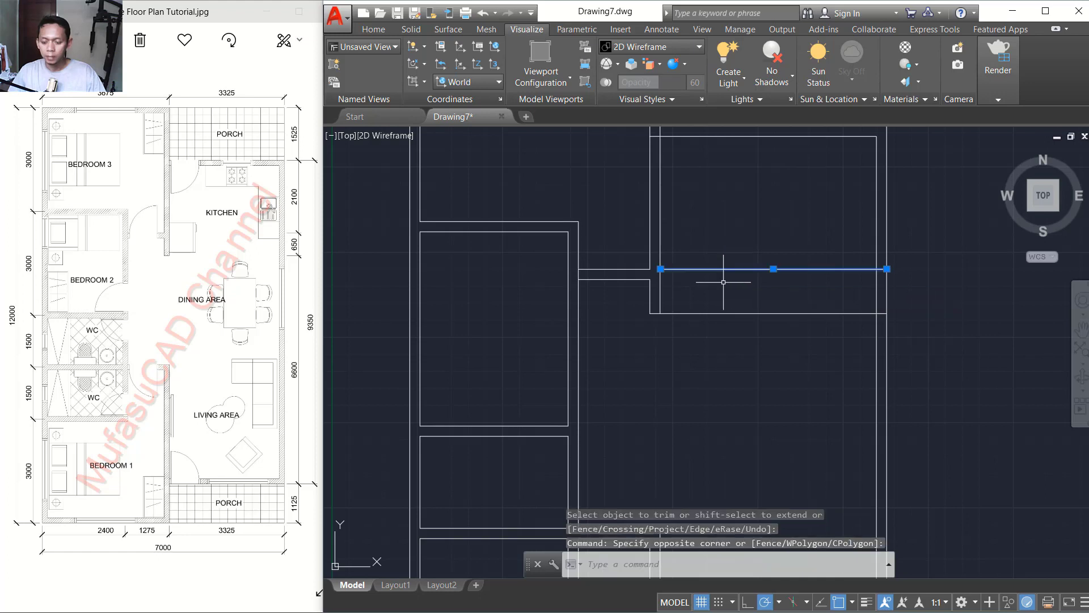
{"action": "key", "text": "Delete"}
Step: Trim away the lower reference line between the wall stub and the outer wall, and delete its leftover piece inside the outer wall
{"action": "type", "text": "tr"}
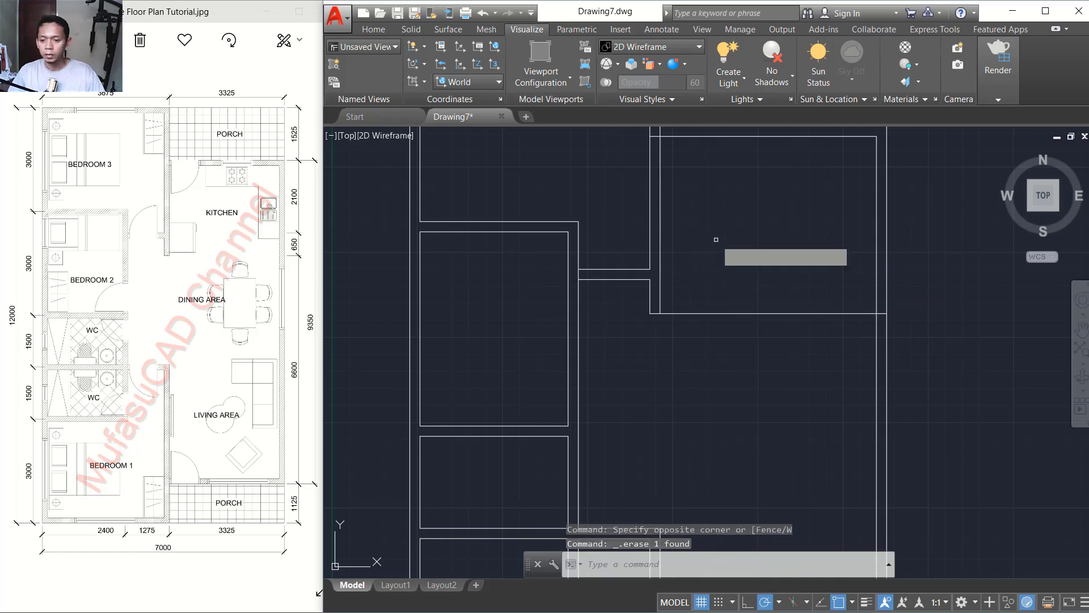
{"action": "key", "text": "Return"}
{"action": "key", "text": "Return"}
{"action": "left_click", "coordinate": [720, 255]}
{"action": "left_click", "coordinate": [822, 360]}
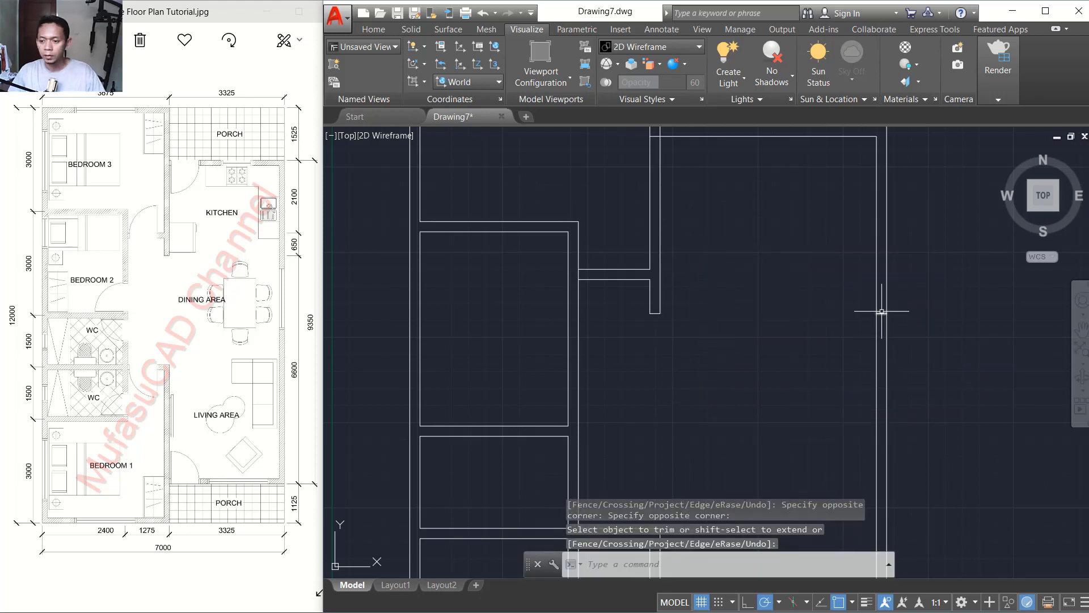
{"action": "key", "text": "Return"}
{"action": "key", "text": "Delete"}
{"action": "scroll", "coordinate": [767, 297], "scroll_direction": "down", "scroll_amount": 2}
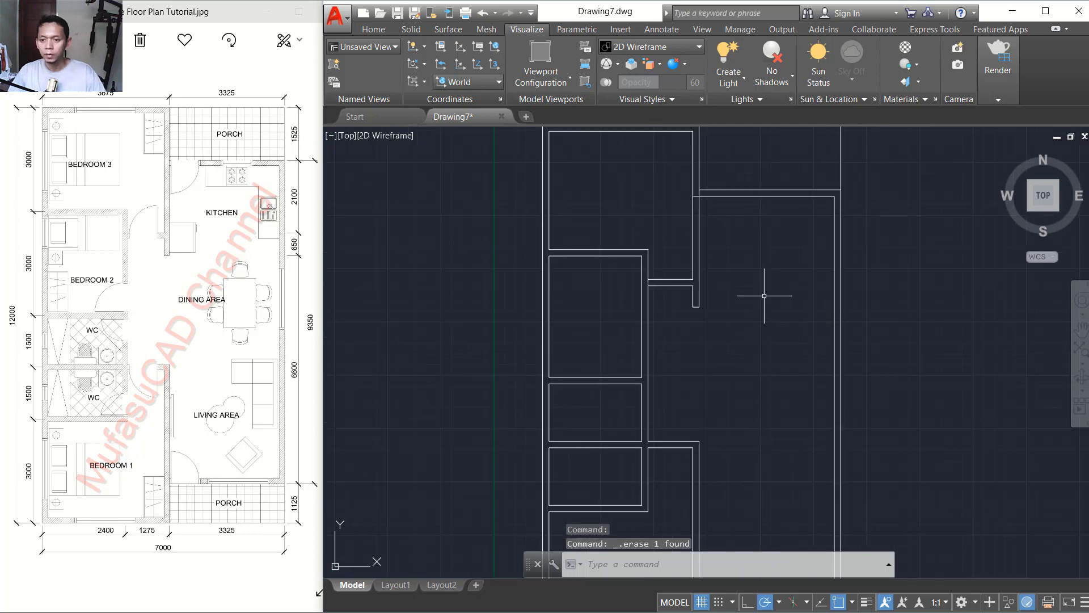
{"action": "middle_click_drag", "start_coordinate": [754, 266], "coordinate": [727, 349]}
{"action": "scroll", "coordinate": [675, 268], "scroll_direction": "up", "scroll_amount": 2}
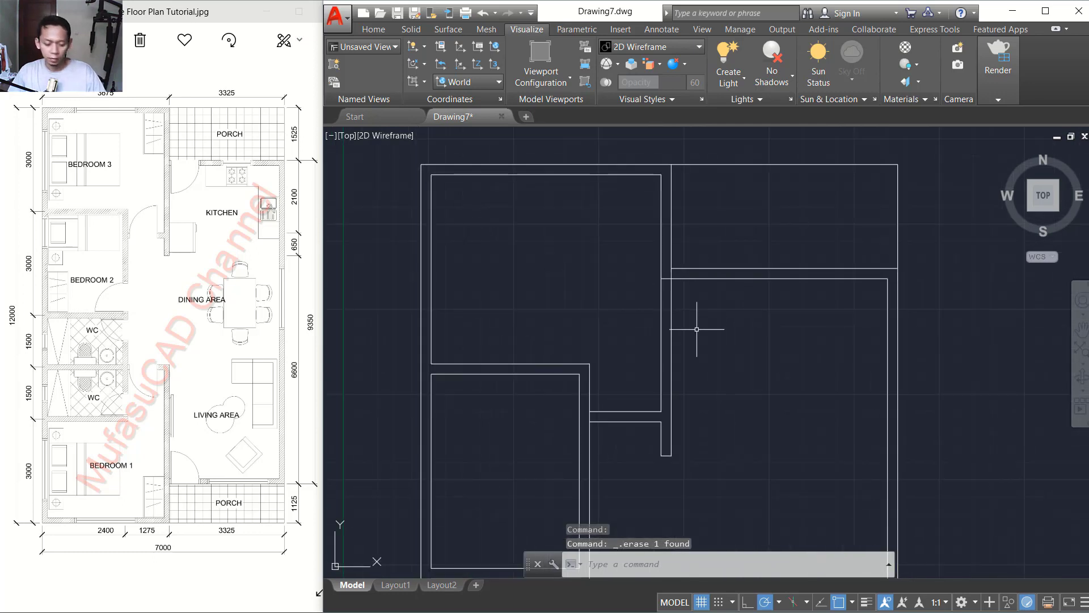
Step: Trim the crossing wall lines where the kitchen's upper wall meets the Bedroom 3 wall to open the junction
{"action": "type", "text": "ts or"}
{"action": "key", "text": "Return"}
{"action": "left_click", "coordinate": [635, 265]}
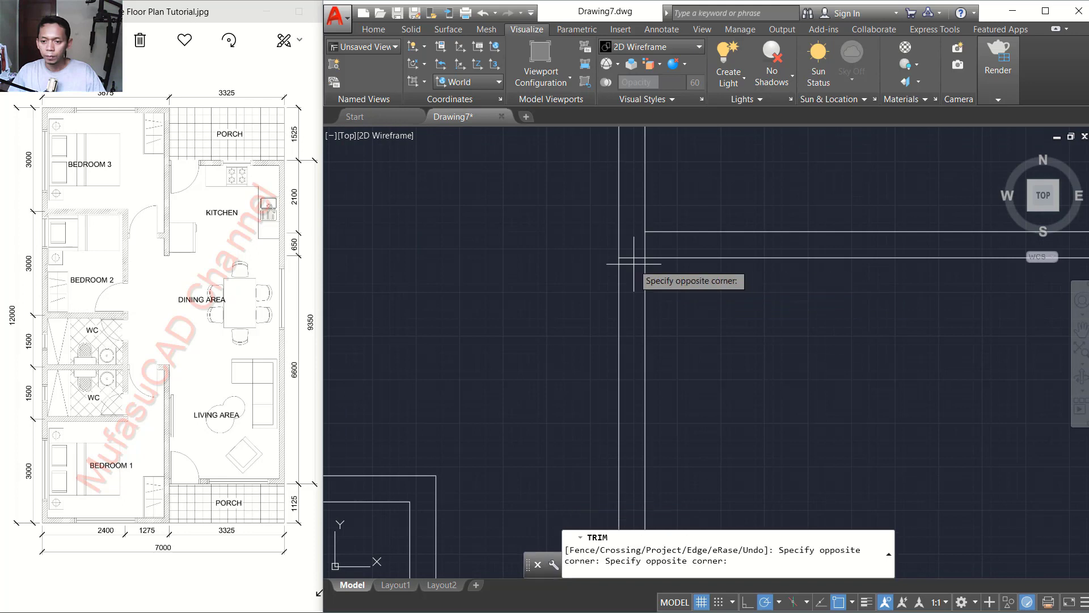
{"action": "left_click", "coordinate": [627, 245]}
{"action": "left_click", "coordinate": [654, 241]}
{"action": "left_click", "coordinate": [642, 244]}
{"action": "scroll", "coordinate": [697, 287], "scroll_direction": "down", "scroll_amount": 3}
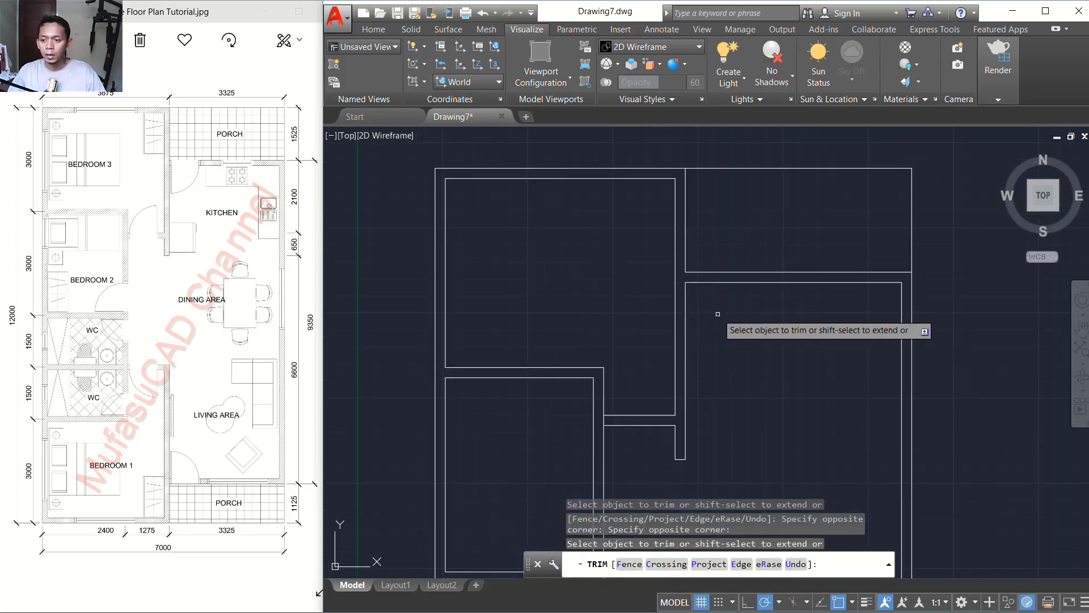
{"action": "key", "text": "Return"}
Step: Run Overkill on the whole floor plan with the default settings to remove duplicate and overlapping lines
{"action": "scroll", "coordinate": [730, 311], "scroll_direction": "down", "scroll_amount": 2}
{"action": "mouse_move", "coordinate": [730, 335]}
{"action": "middle_mouse_down"}
{"action": "mouse_move", "coordinate": [701, 252]}
{"action": "mouse_move", "coordinate": [691, 248]}
{"action": "mouse_move", "coordinate": [684, 267]}
{"action": "middle_mouse_up"}
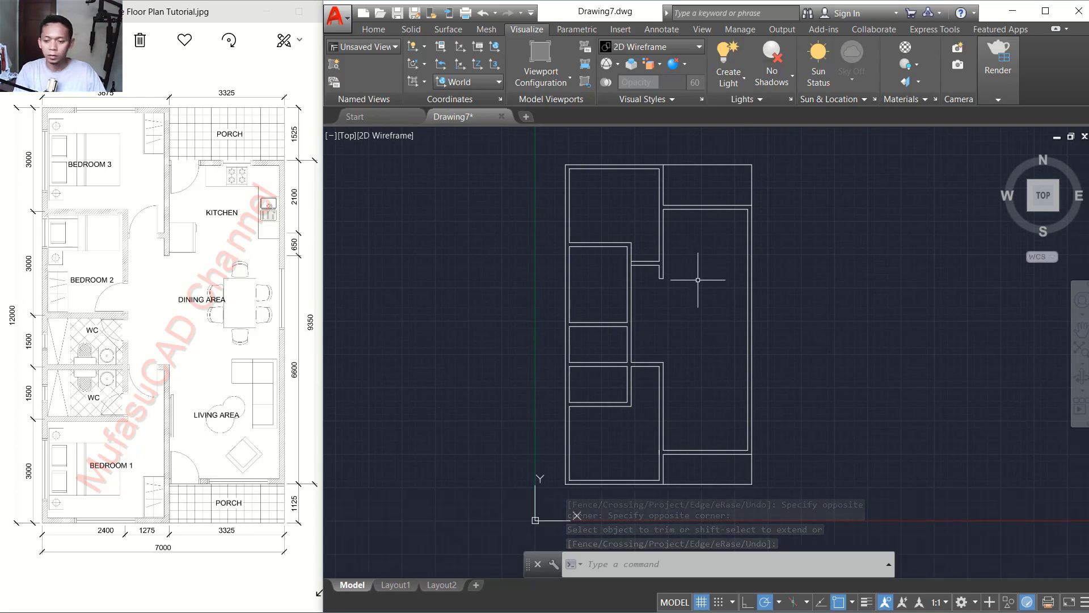
{"action": "type", "text": "ove"}
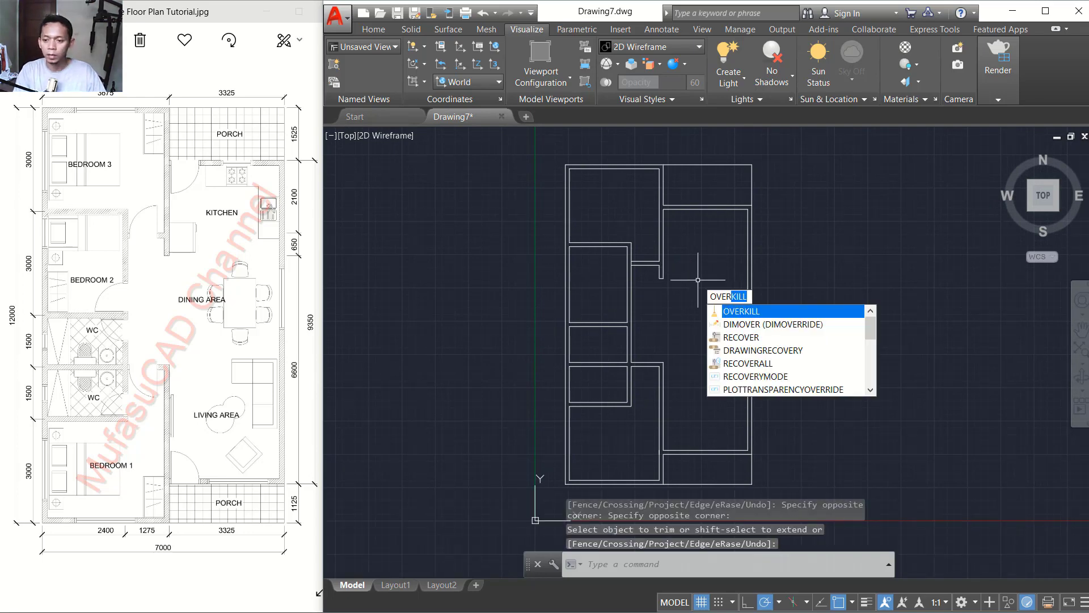
{"action": "key", "text": "Return"}
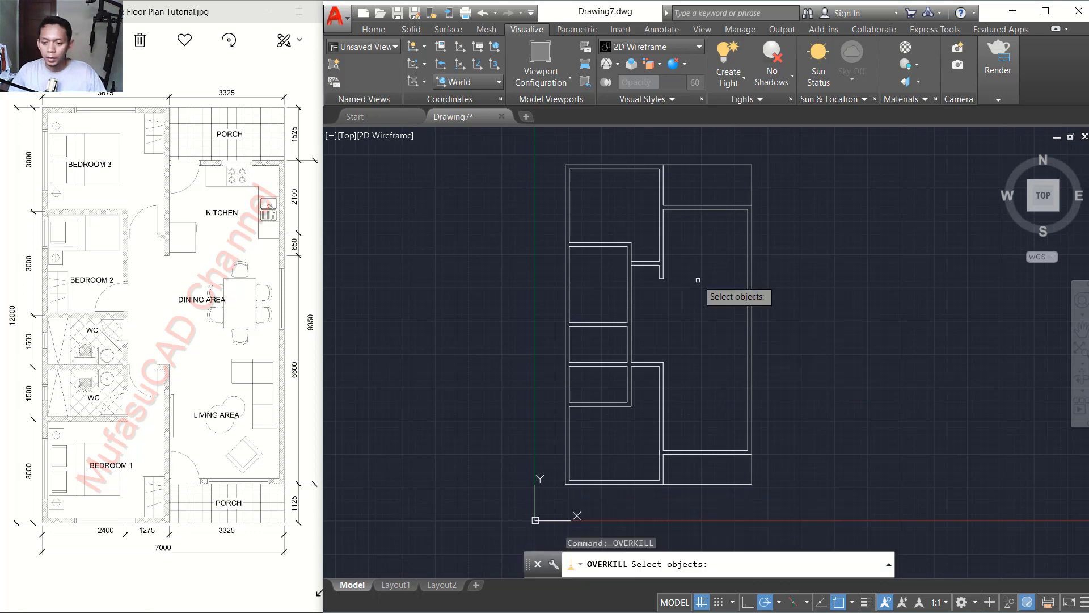
{"action": "left_click", "coordinate": [802, 132]}
{"action": "left_click", "coordinate": [546, 515]}
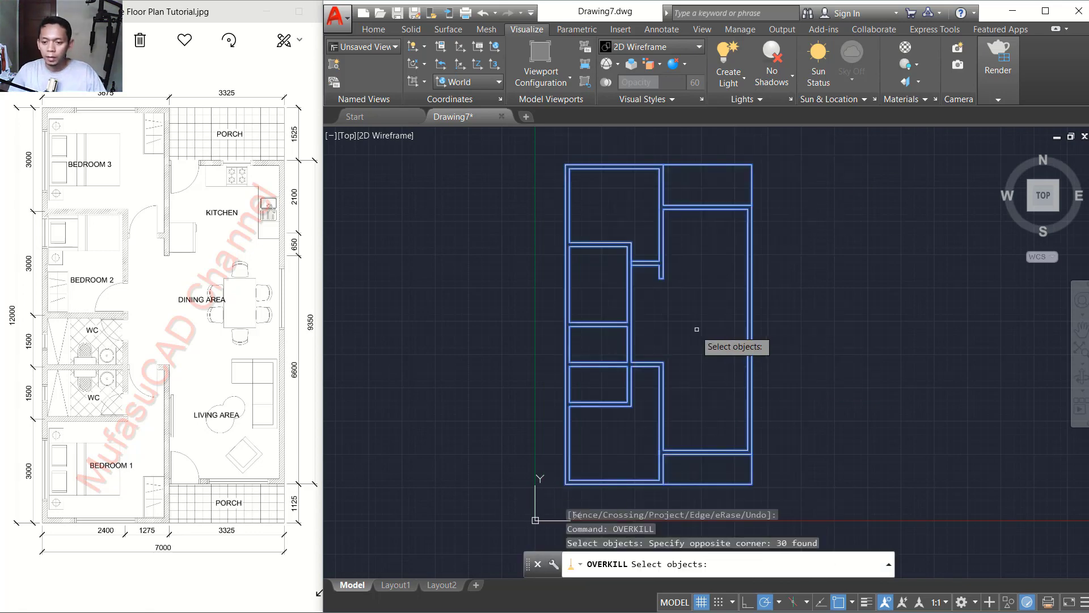
{"action": "key", "text": "Return"}
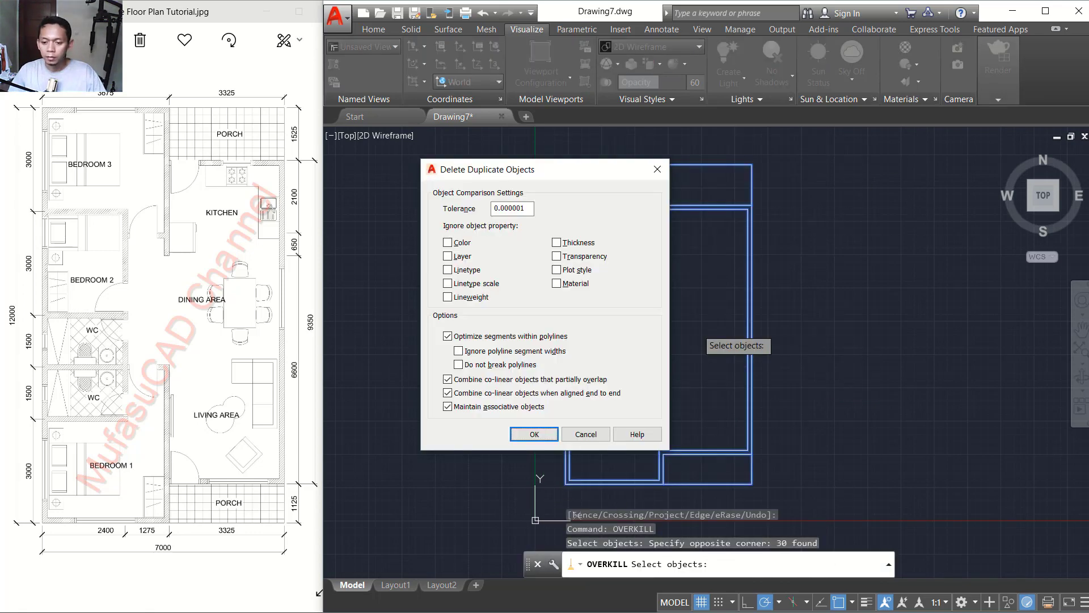
{"action": "left_click", "coordinate": [535, 435]}
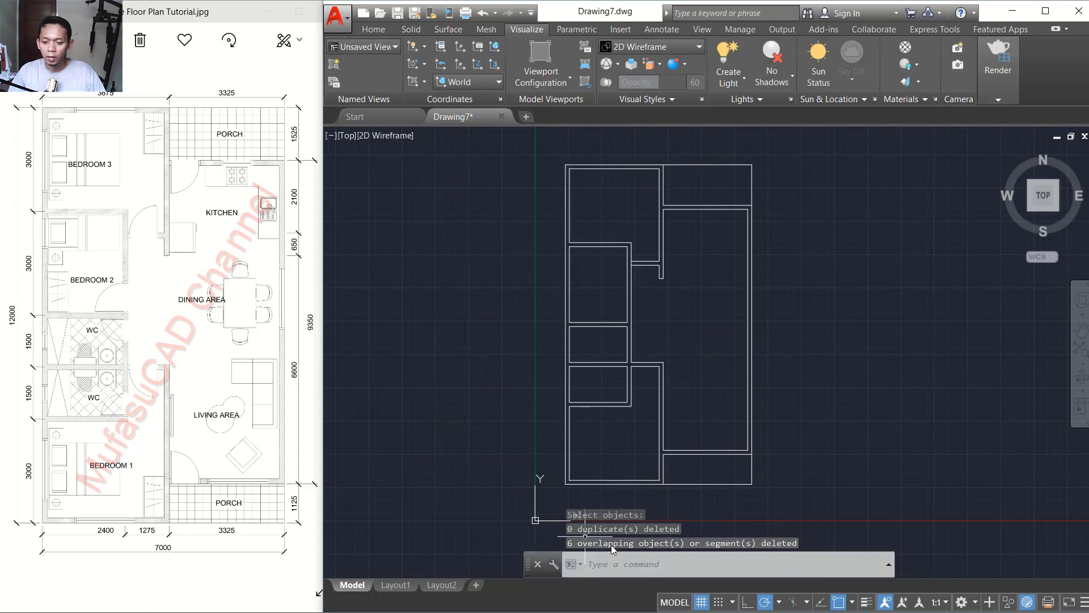
Step: Trim the Bedroom 2 wall's edge between the two short horizontal wall lines to open the junction
{"action": "scroll", "coordinate": [807, 326], "scroll_direction": "up", "scroll_amount": 1}
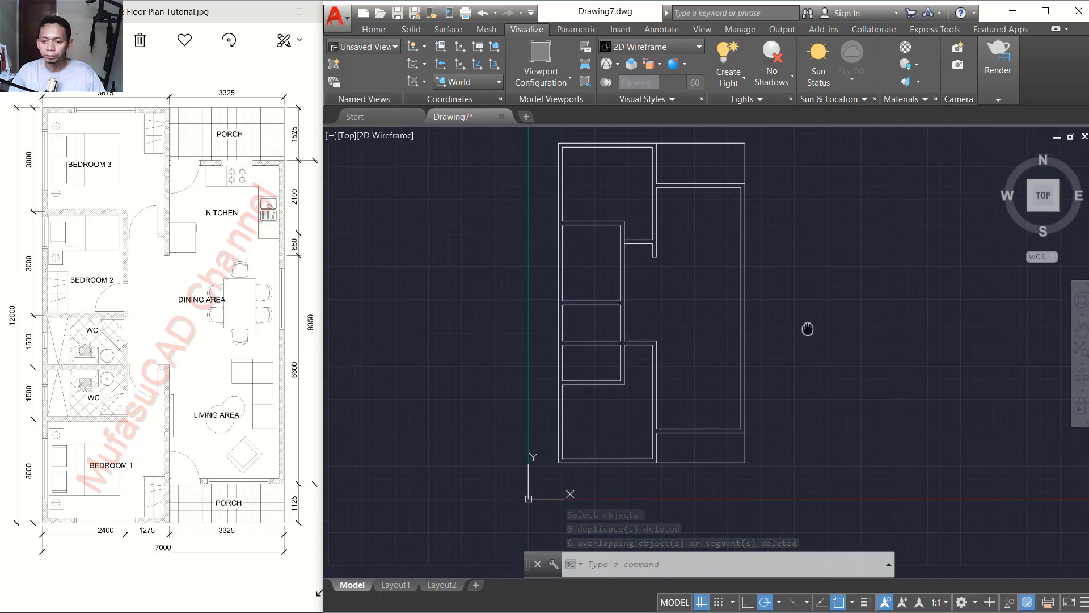
{"action": "scroll", "coordinate": [658, 270], "scroll_direction": "down", "scroll_amount": 1}
{"action": "scroll", "coordinate": [658, 270], "scroll_direction": "up", "scroll_amount": 4}
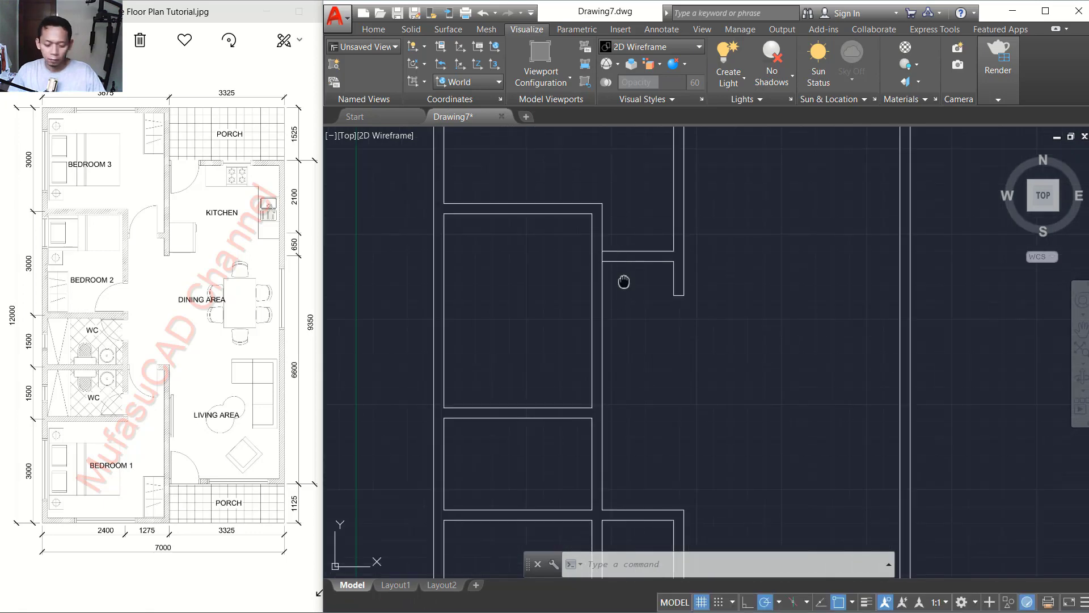
{"action": "middle_click_drag", "start_coordinate": [625, 280], "coordinate": [625, 318]}
{"action": "key", "text": "Return"}
{"action": "key", "text": "Return"}
{"action": "scroll", "coordinate": [600, 290], "scroll_direction": "up", "scroll_amount": 4}
{"action": "left_click", "coordinate": [596, 288]}
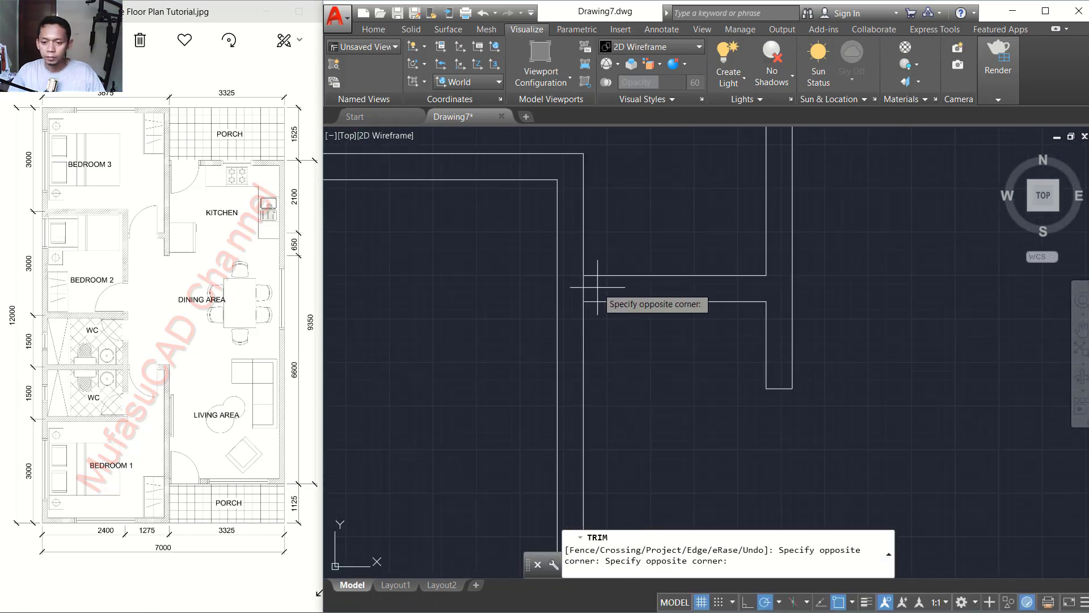
{"action": "left_click", "coordinate": [579, 284]}
{"action": "scroll", "coordinate": [639, 327], "scroll_direction": "down", "scroll_amount": 4}
{"action": "key", "text": "Return"}
{"action": "scroll", "coordinate": [658, 300], "scroll_direction": "down", "scroll_amount": 4}
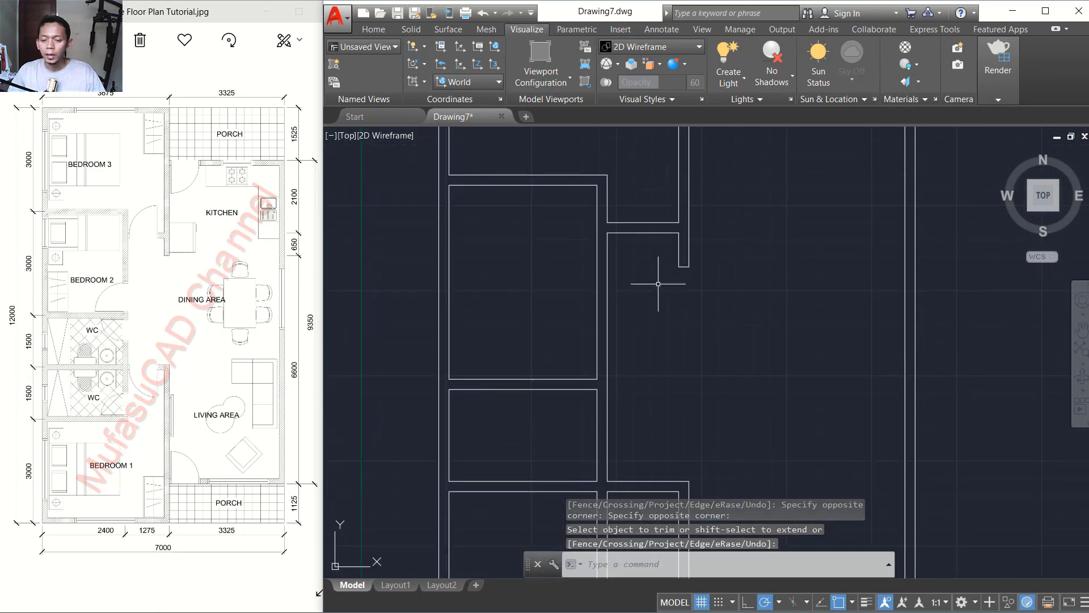
Step: Hatch the area between the wall lines with the ANSI31 pattern at scale 15
{"action": "middle_click_drag", "start_coordinate": [671, 321], "coordinate": [651, 291]}
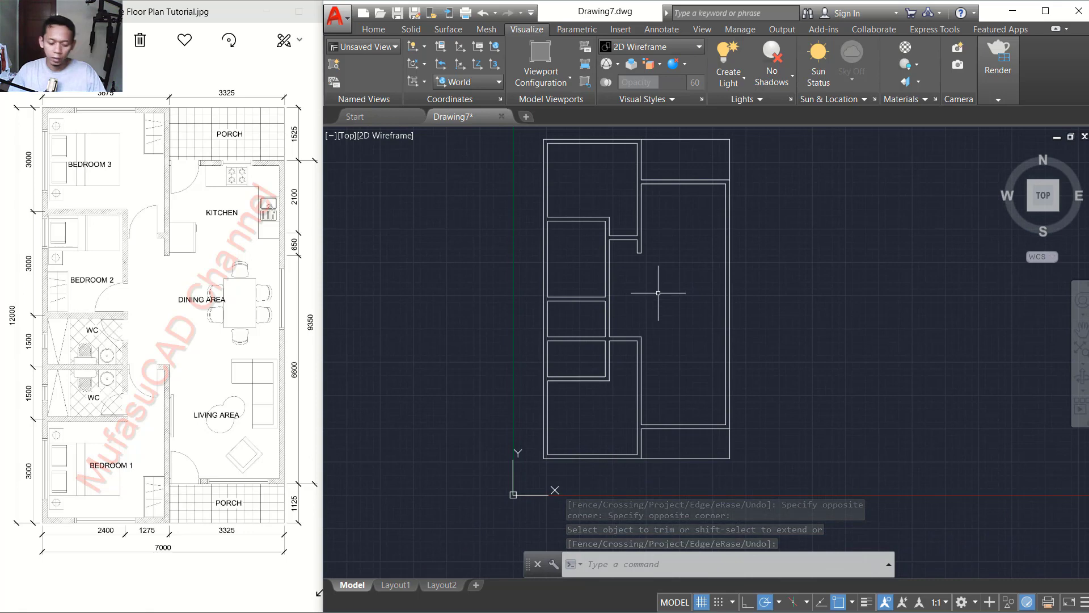
{"action": "type", "text": "HATCH"}
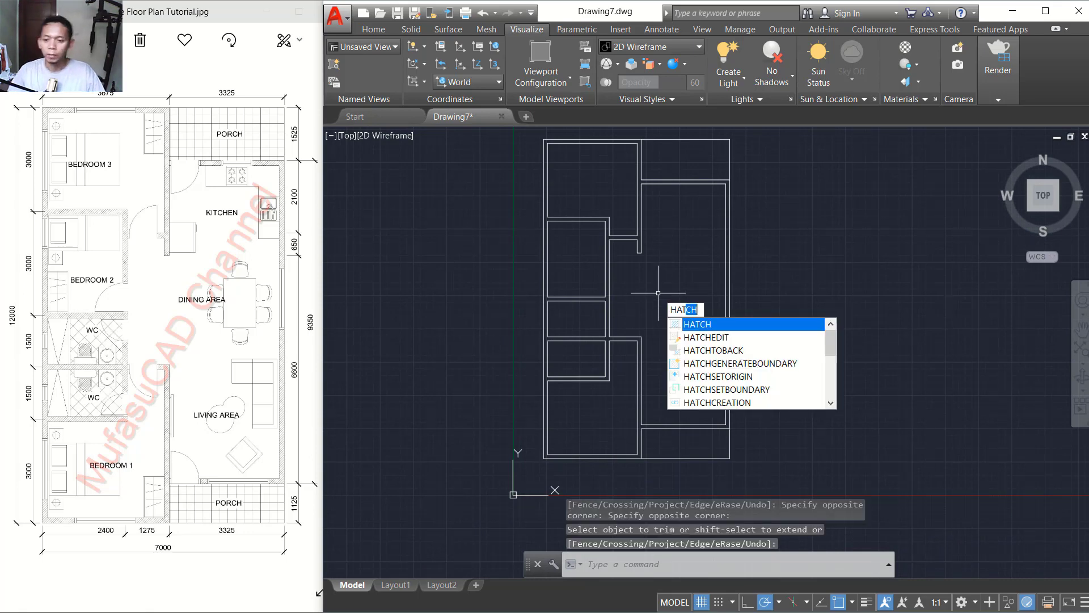
{"action": "key", "text": "Return"}
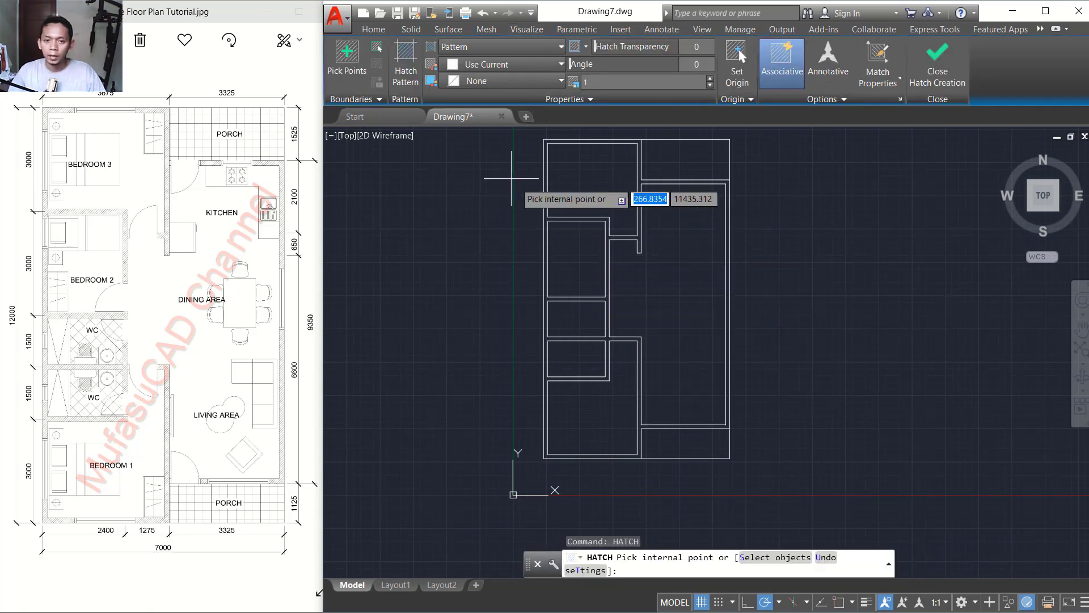
{"action": "left_click", "coordinate": [406, 62]}
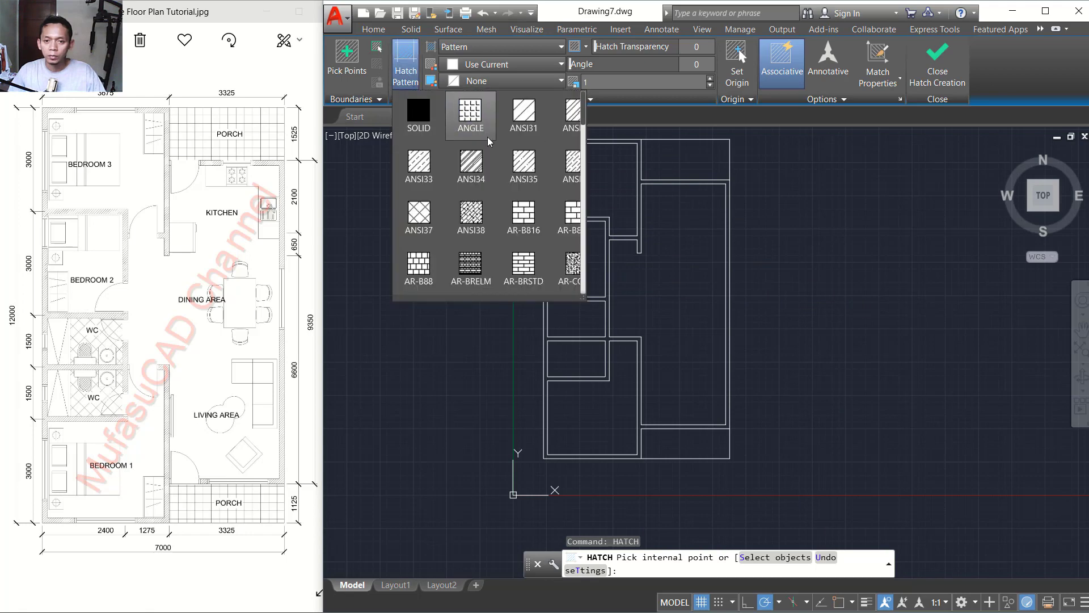
{"action": "left_click", "coordinate": [525, 121]}
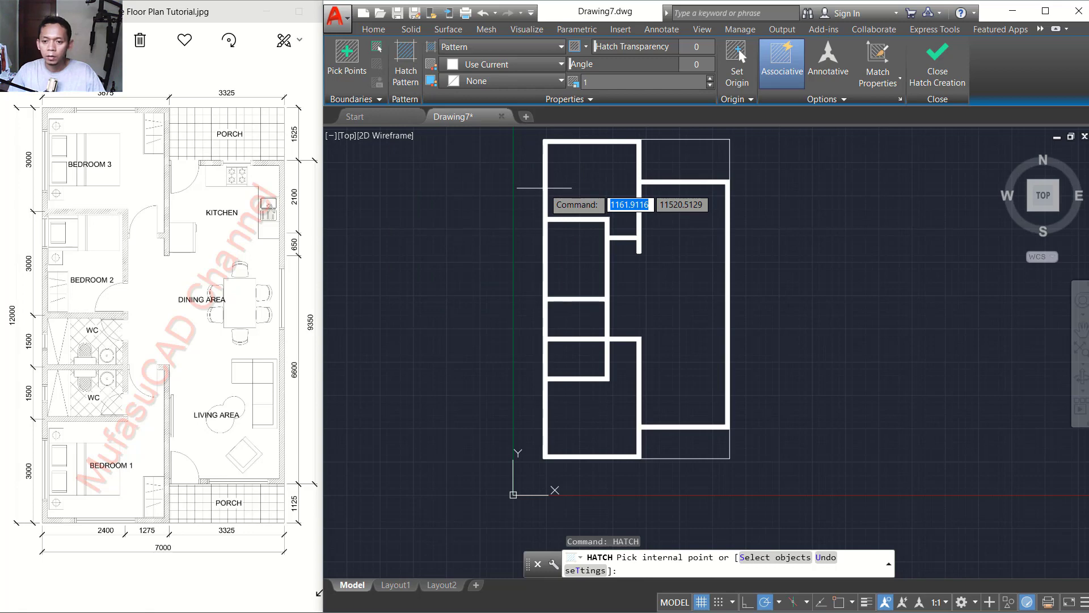
{"action": "left_click", "coordinate": [545, 187]}
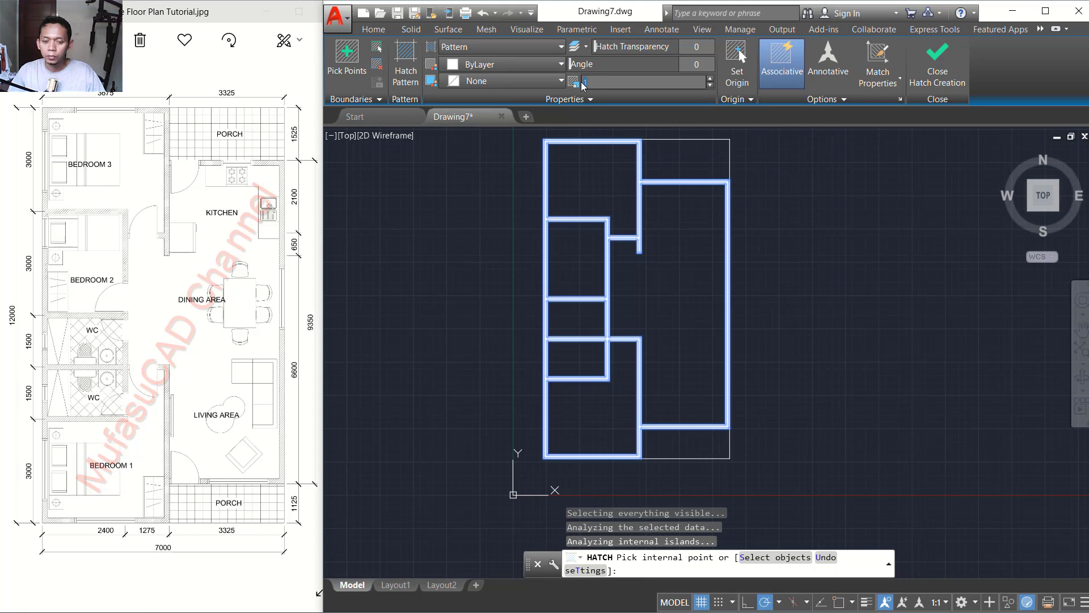
{"action": "type", "text": "5"}
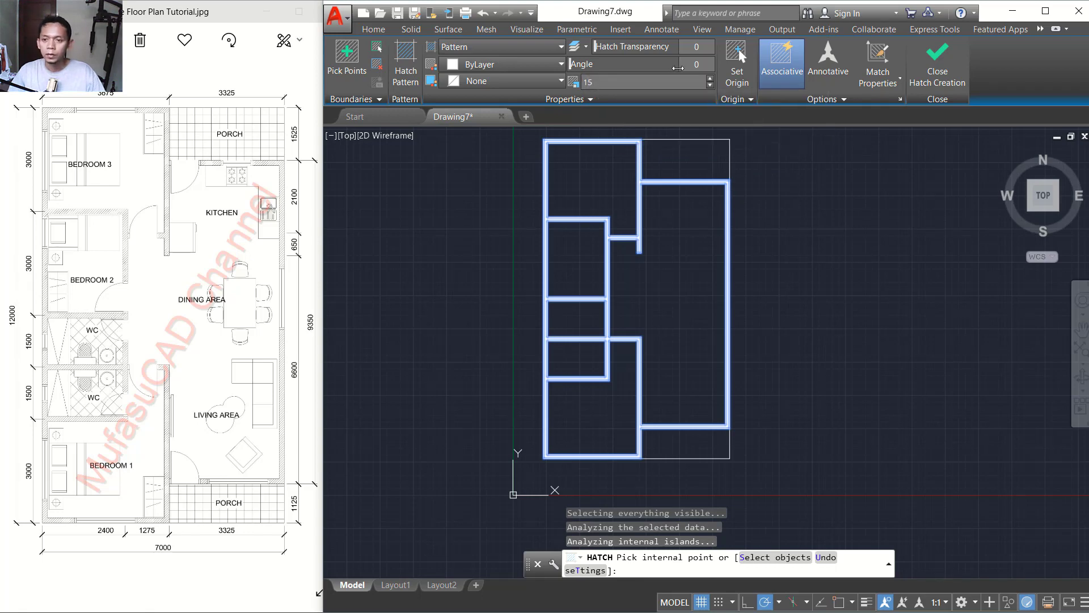
{"action": "key", "text": "Return"}
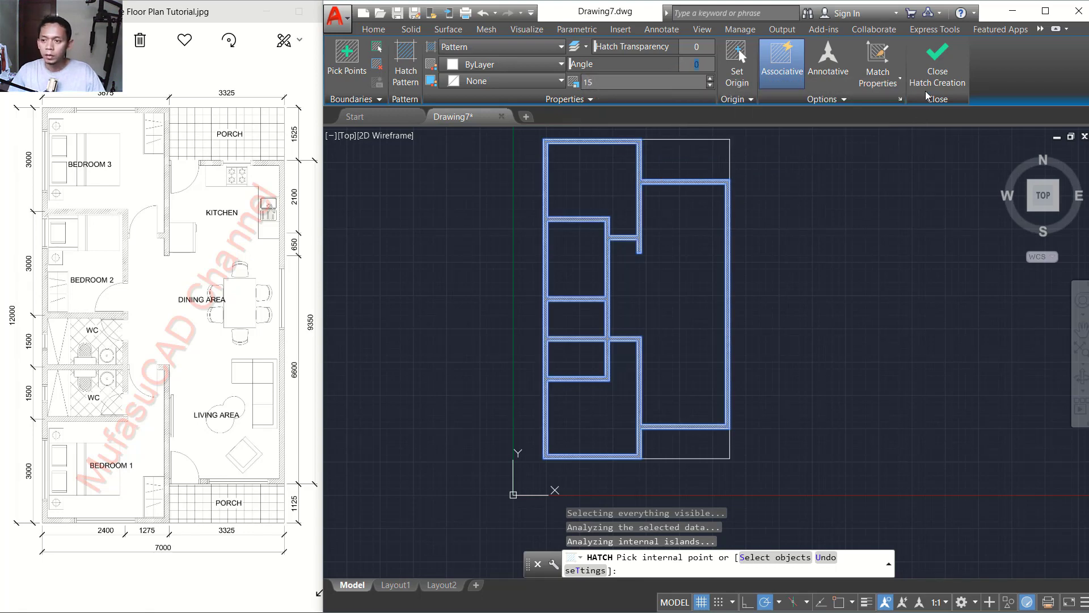
{"action": "left_click", "coordinate": [937, 74]}
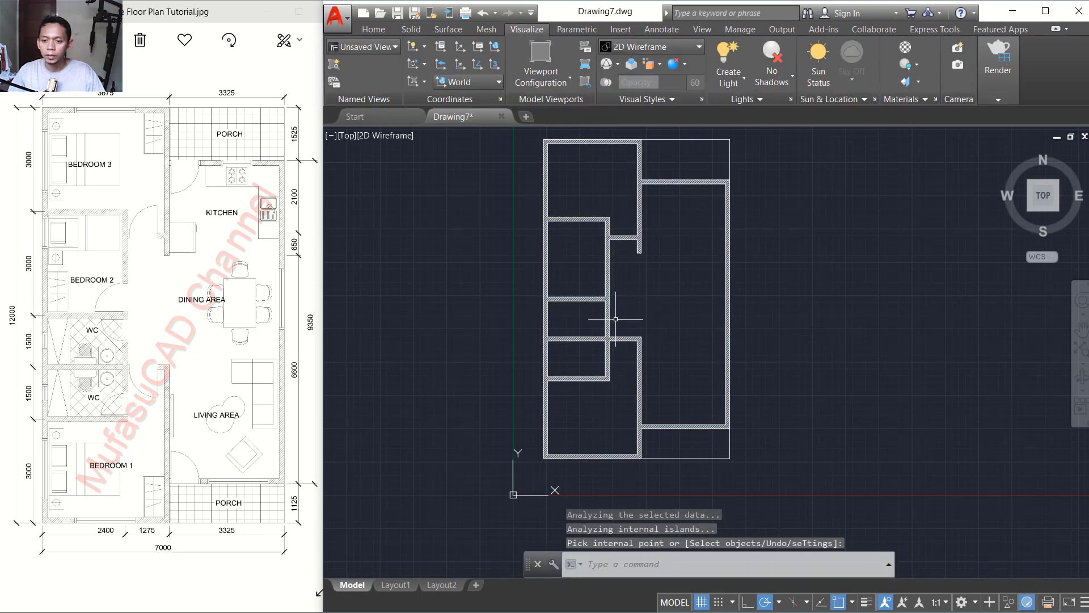
Step: Change the wall hatch's color to index color 11 in its properties, and deselect the hatch
{"action": "scroll", "coordinate": [619, 314], "scroll_direction": "up", "scroll_amount": 4}
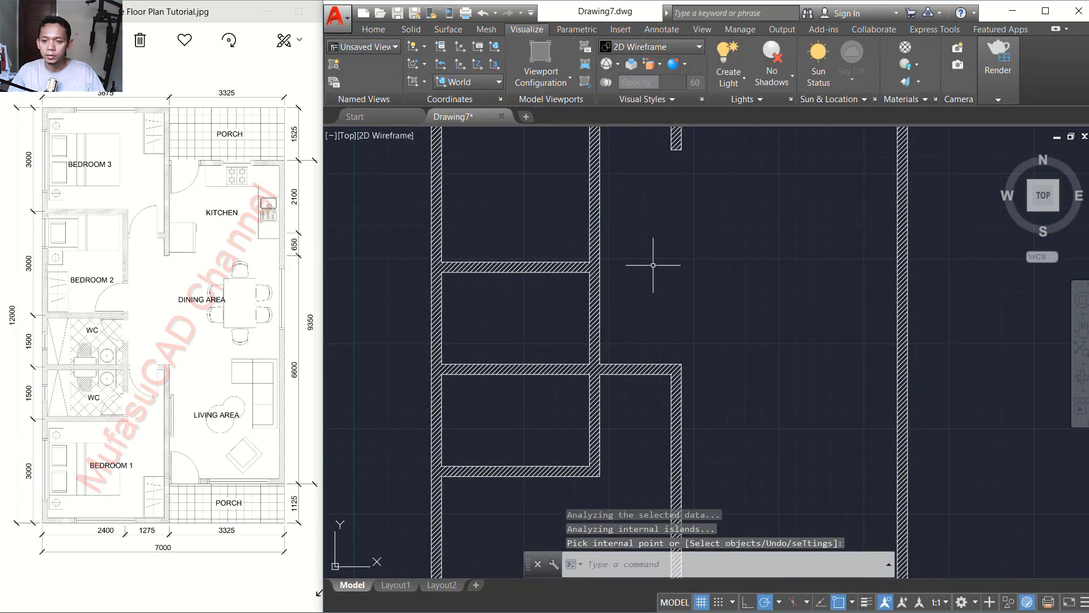
{"action": "scroll", "coordinate": [639, 261], "scroll_direction": "down", "scroll_amount": 2}
{"action": "scroll", "coordinate": [639, 261], "scroll_direction": "up", "scroll_amount": 2}
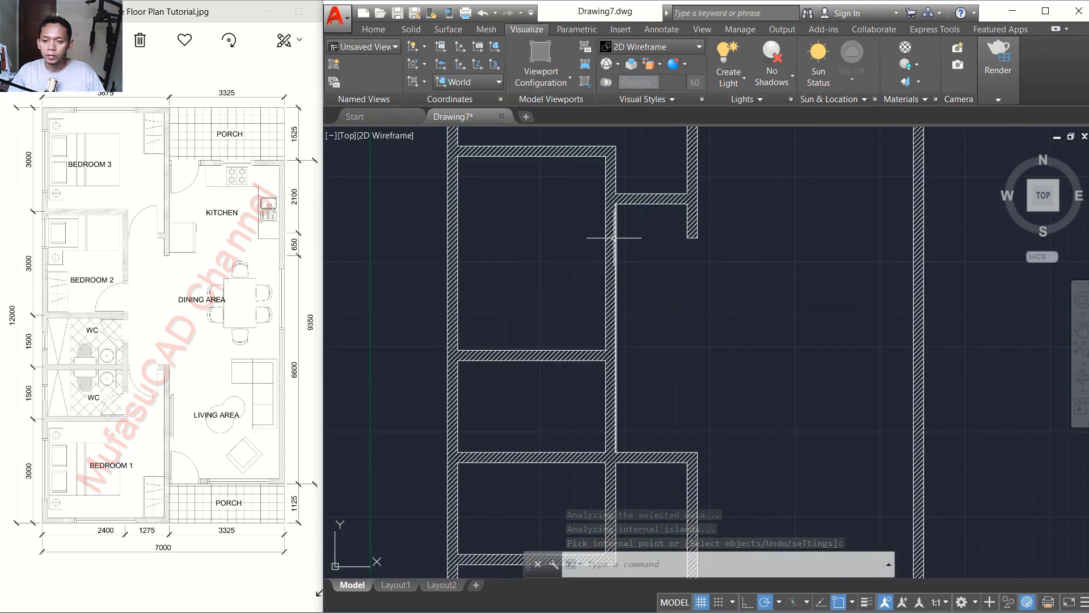
{"action": "left_click", "coordinate": [612, 234]}
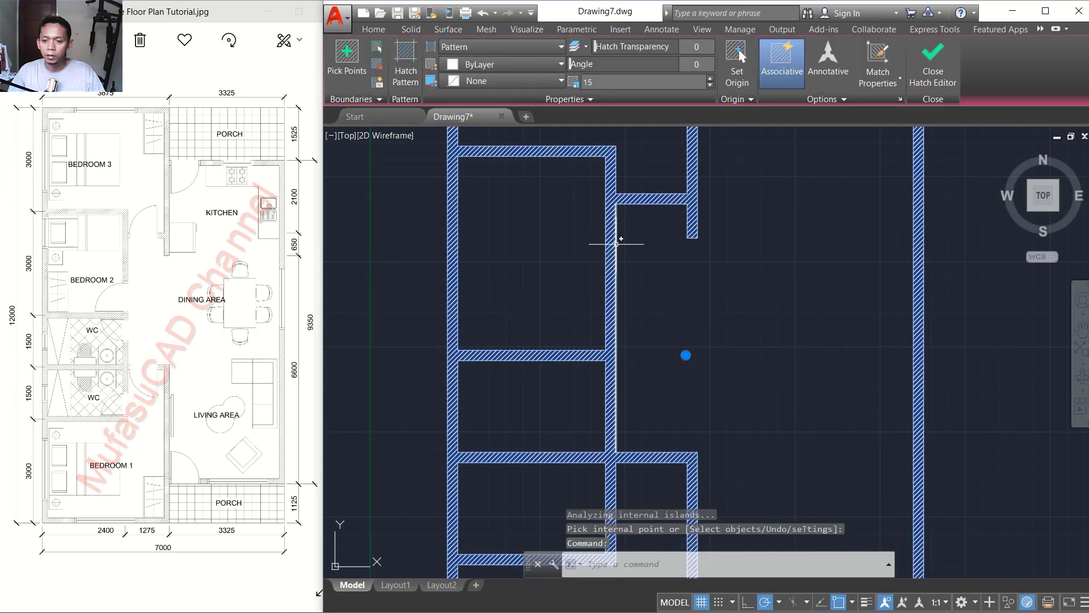
{"action": "right_click", "coordinate": [745, 206]}
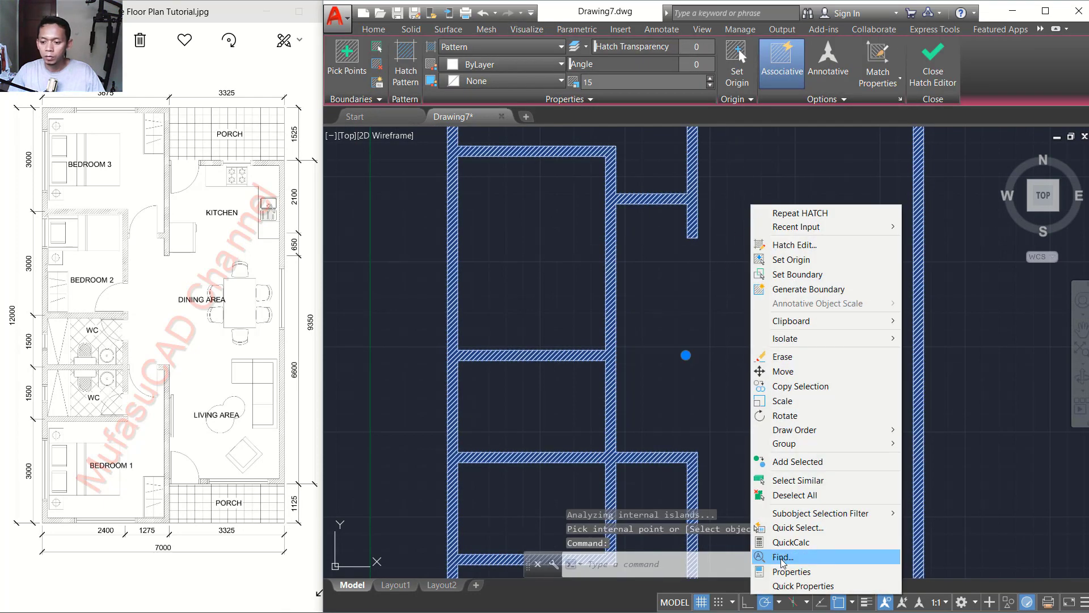
{"action": "left_click", "coordinate": [794, 569]}
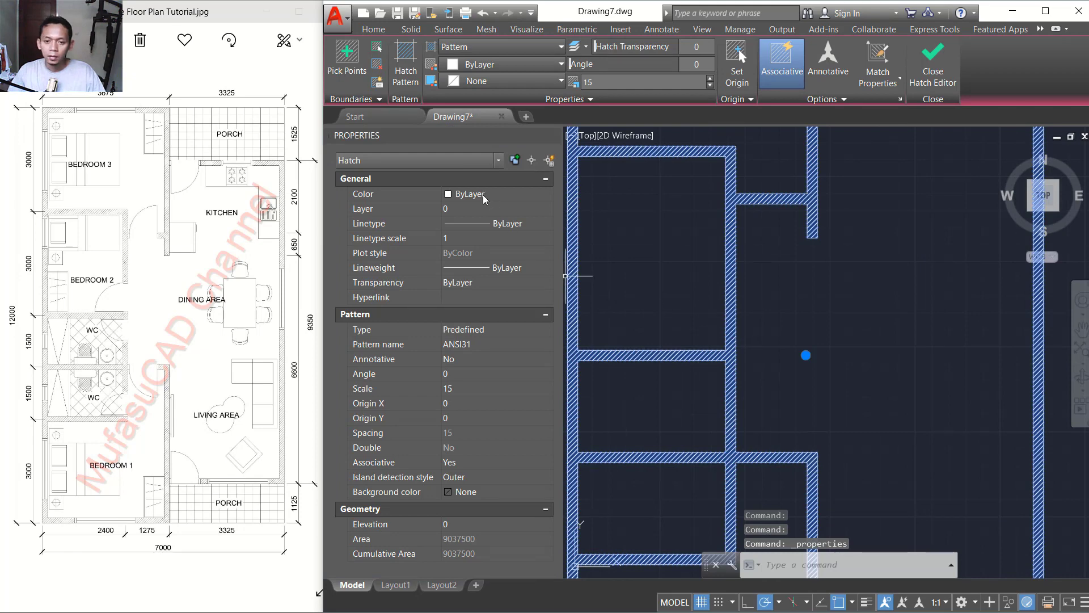
{"action": "left_click", "coordinate": [500, 194]}
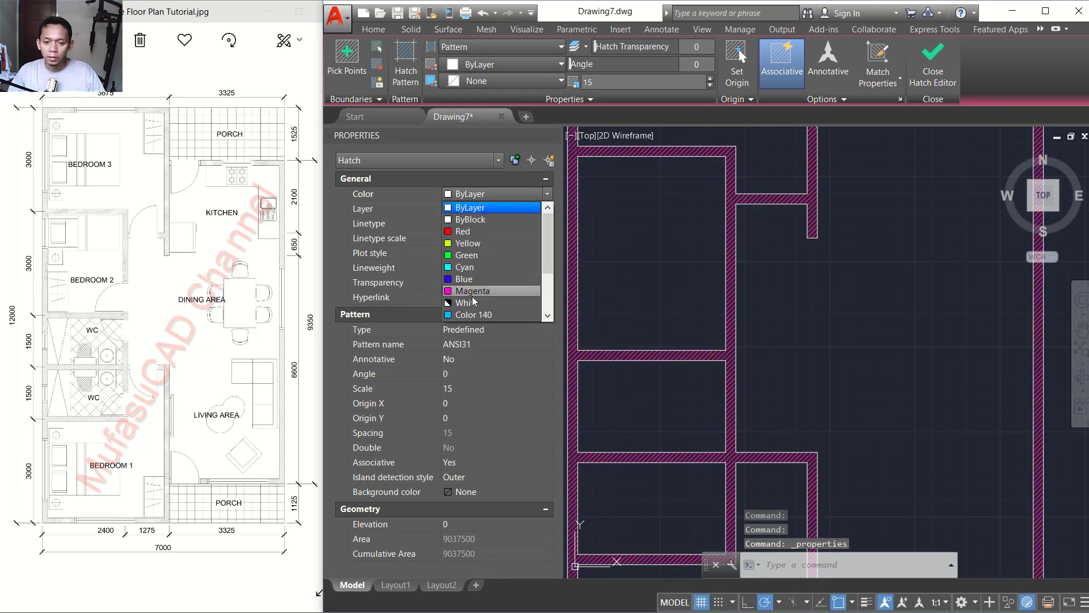
{"action": "scroll", "coordinate": [474, 295], "scroll_direction": "down", "scroll_amount": 2}
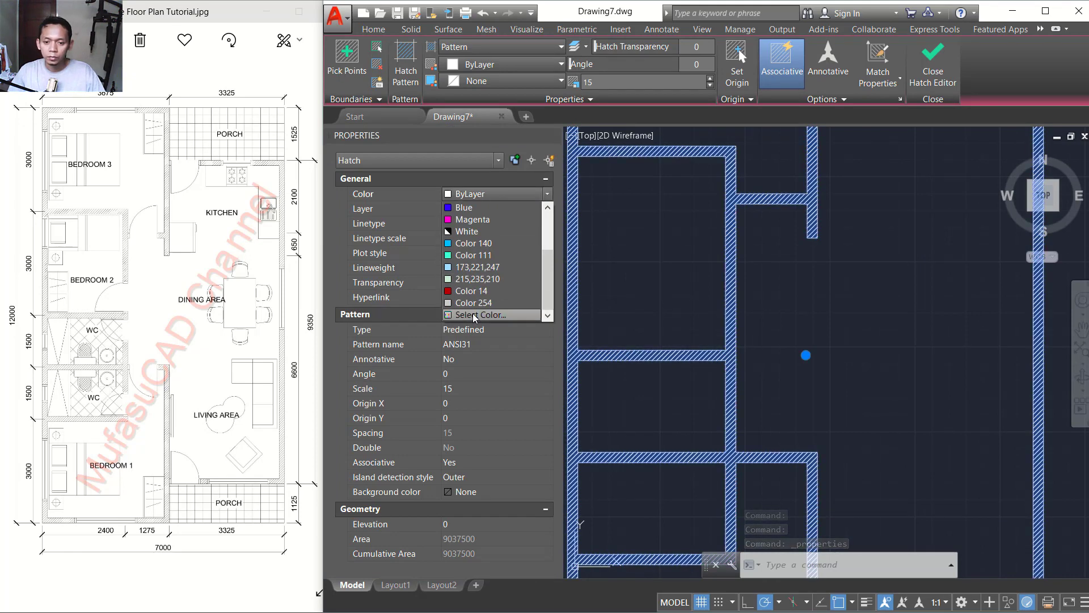
{"action": "left_click", "coordinate": [502, 315]}
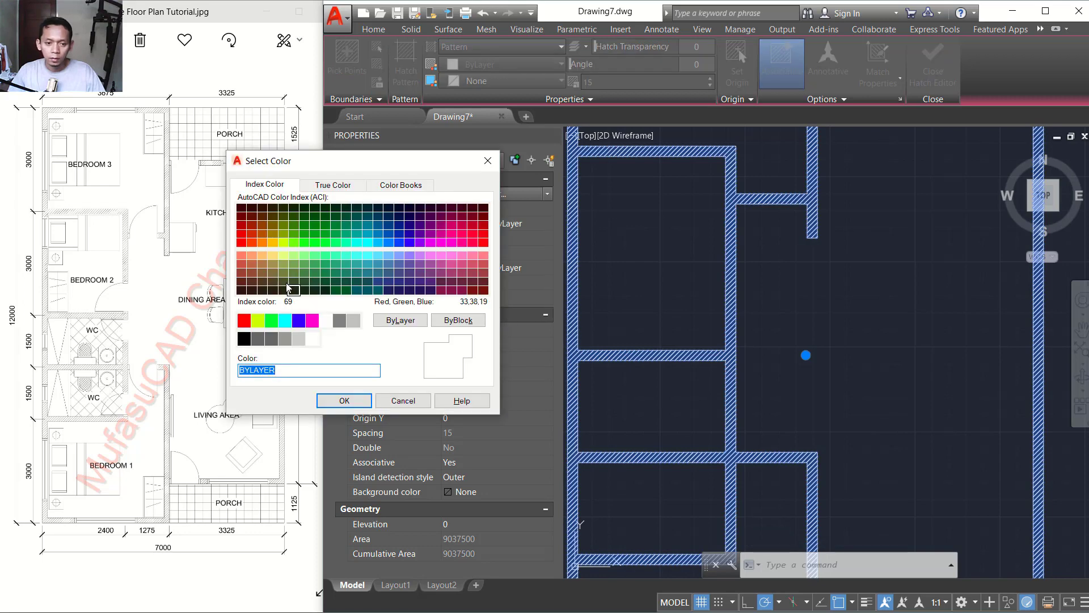
{"action": "left_click", "coordinate": [241, 257]}
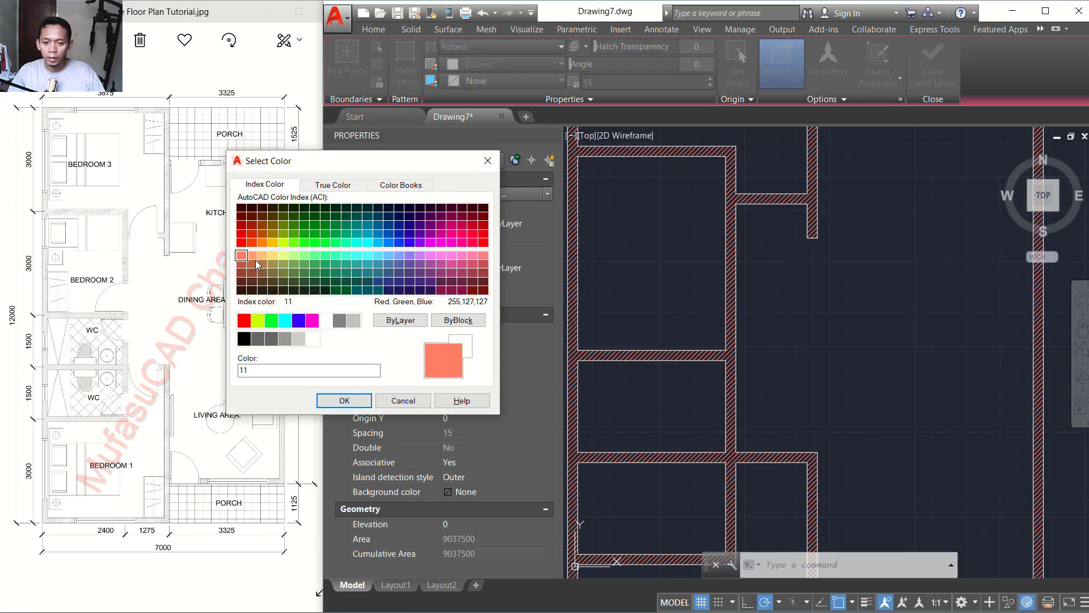
{"action": "left_click", "coordinate": [337, 403]}
{"action": "scroll", "coordinate": [828, 284], "scroll_direction": "down", "scroll_amount": 4}
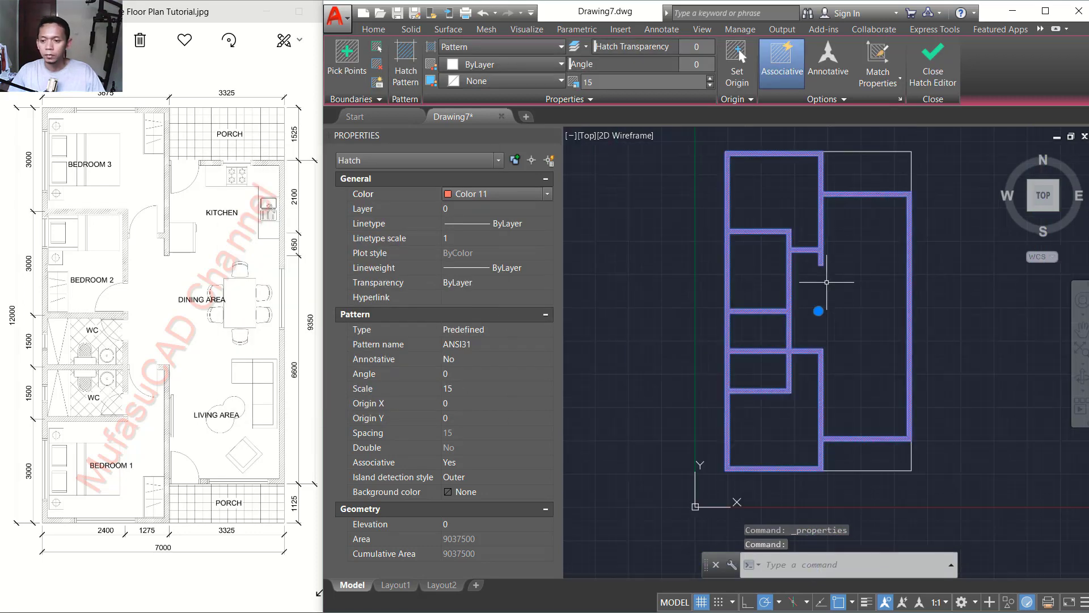
{"action": "mouse_move", "coordinate": [806, 274]}
{"action": "middle_mouse_down"}
{"action": "mouse_move", "coordinate": [723, 314]}
{"action": "mouse_move", "coordinate": [740, 309]}
{"action": "mouse_move", "coordinate": [736, 333]}
{"action": "middle_mouse_up"}
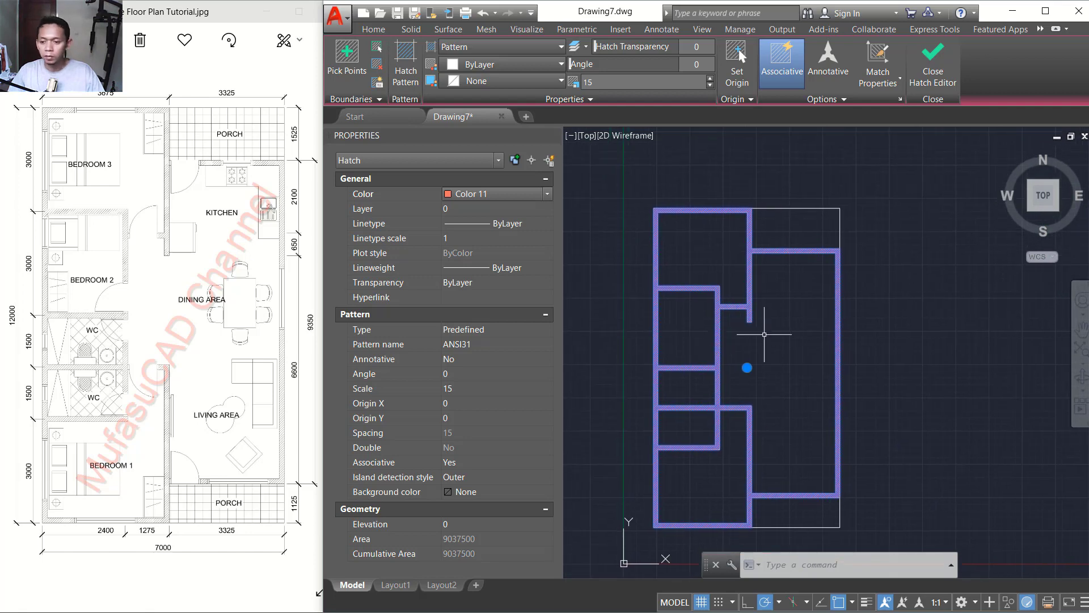
{"action": "key", "text": "Escape"}
{"action": "scroll", "coordinate": [763, 340], "scroll_direction": "down", "scroll_amount": 1}
{"action": "scroll", "coordinate": [743, 340], "scroll_direction": "up", "scroll_amount": 4}
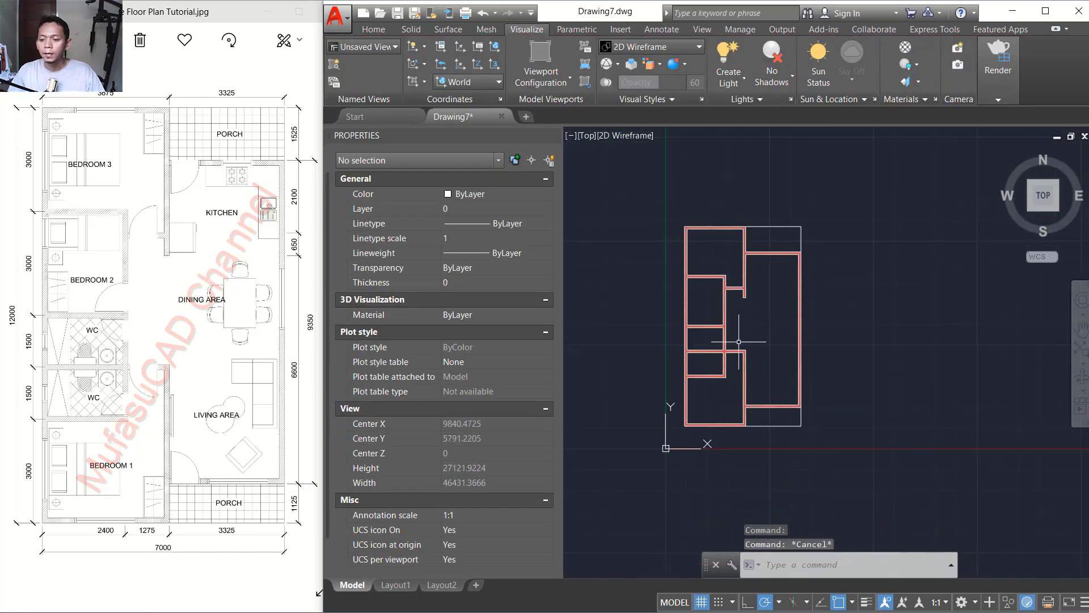
{"action": "scroll", "coordinate": [743, 327], "scroll_direction": "down", "scroll_amount": 2}
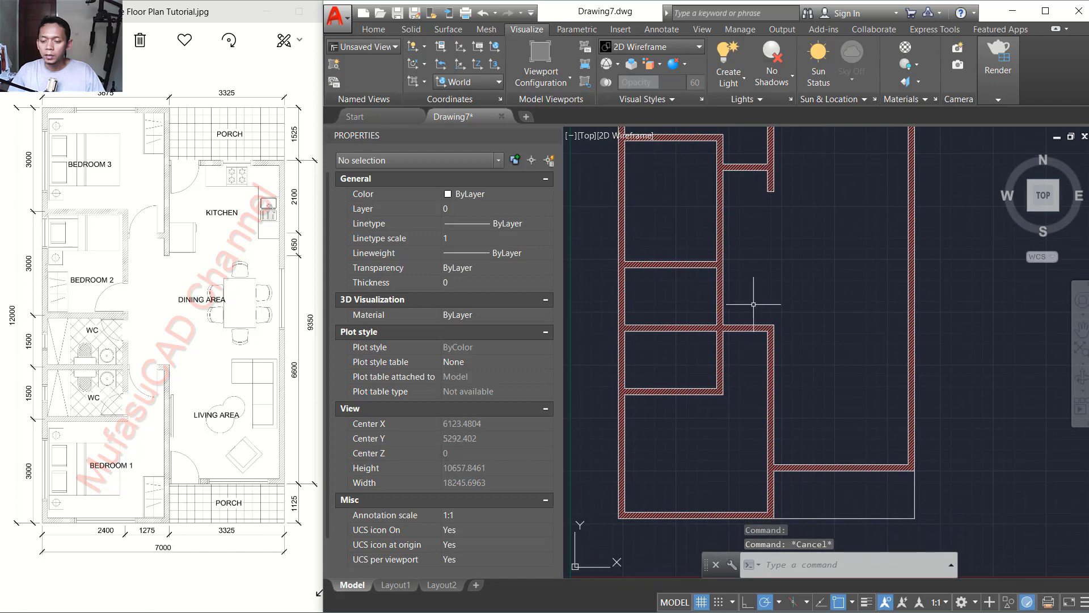
{"action": "scroll", "coordinate": [748, 343], "scroll_direction": "up", "scroll_amount": 4}
{"action": "scroll", "coordinate": [781, 337], "scroll_direction": "down", "scroll_amount": 2}
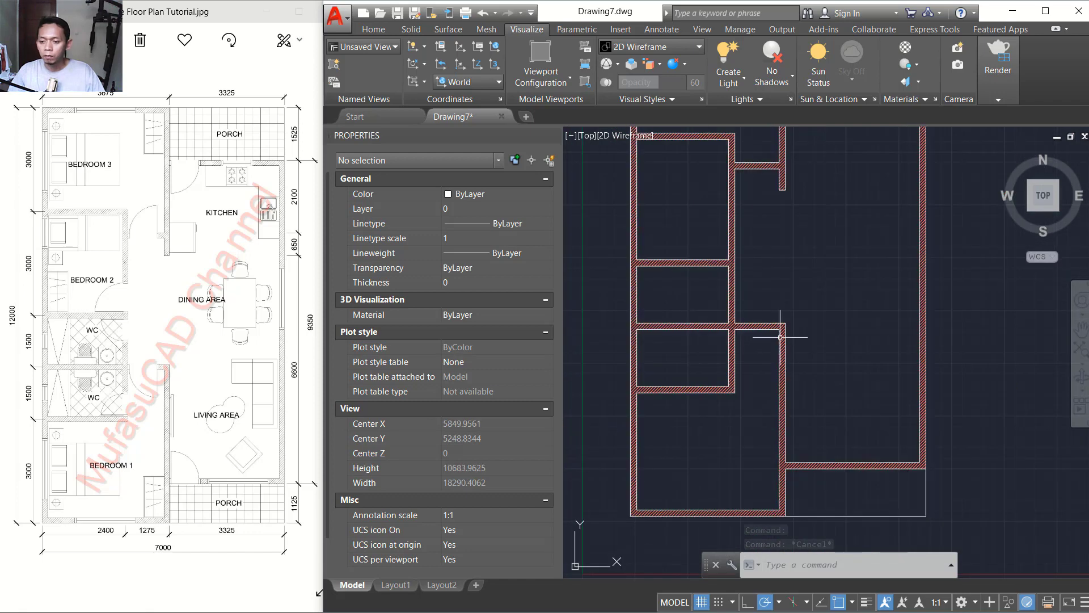
Step: Choose 900x150 single door.dwg from the Door block folder for insertion at scale 1 and rotation 0
{"action": "middle_click_drag", "start_coordinate": [800, 275], "coordinate": [809, 322]}
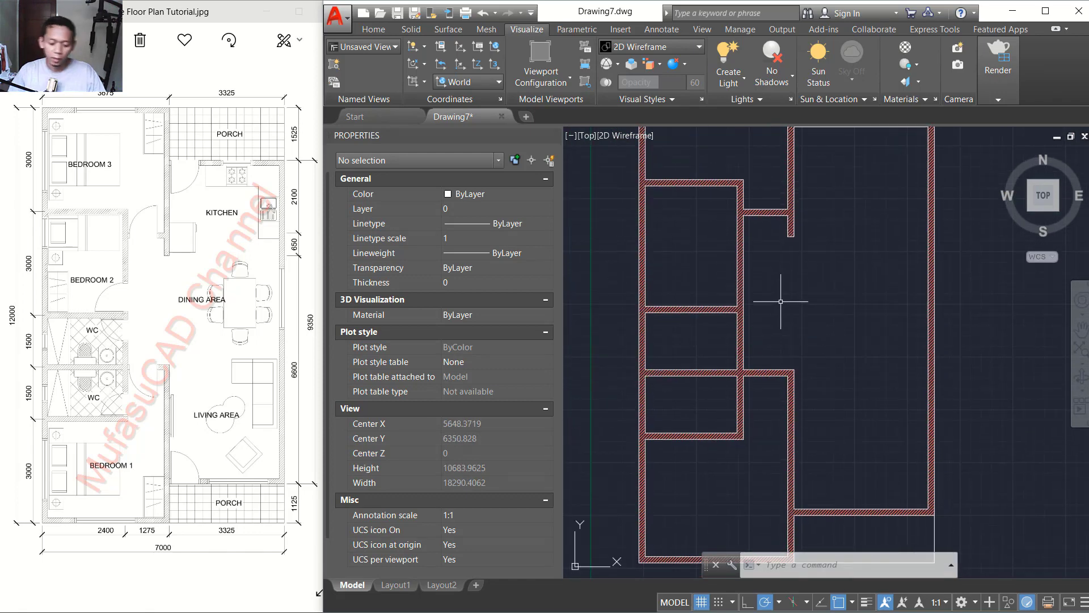
{"action": "type", "text": "t"}
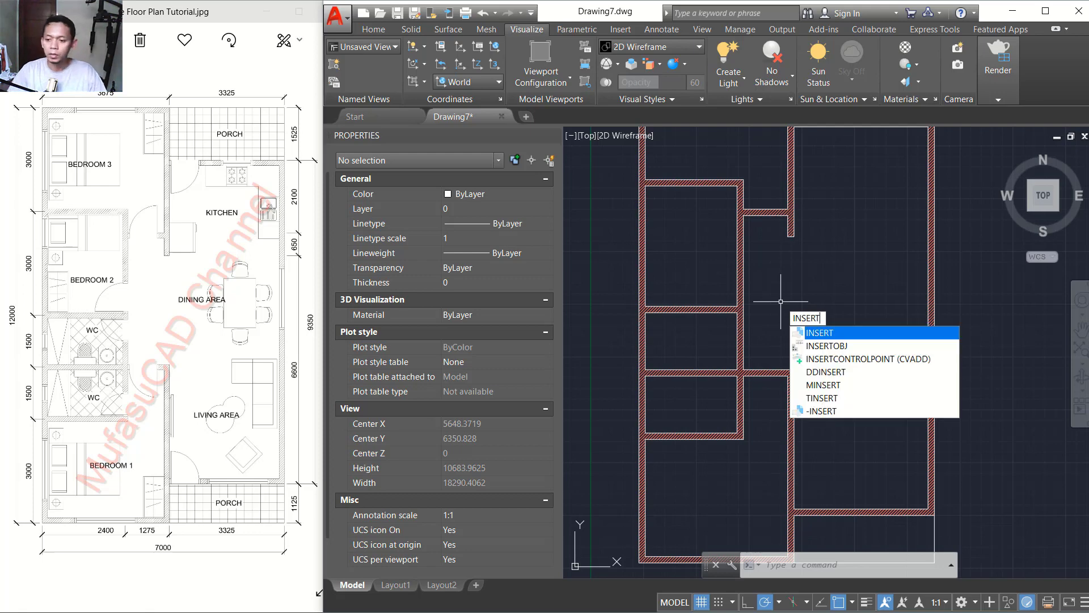
{"action": "key", "text": "Return"}
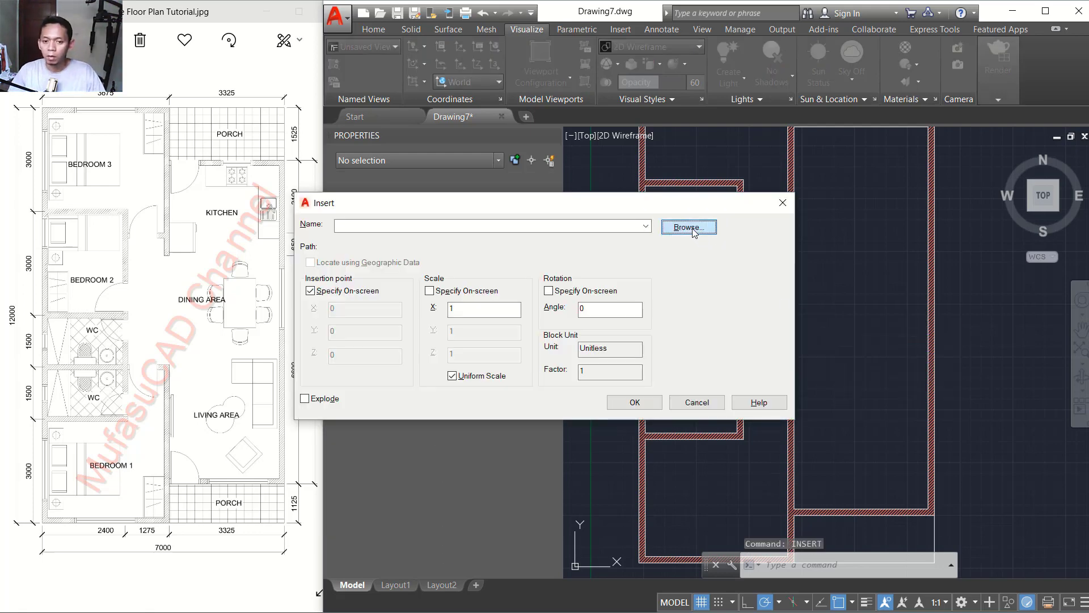
{"action": "left_click", "coordinate": [693, 229]}
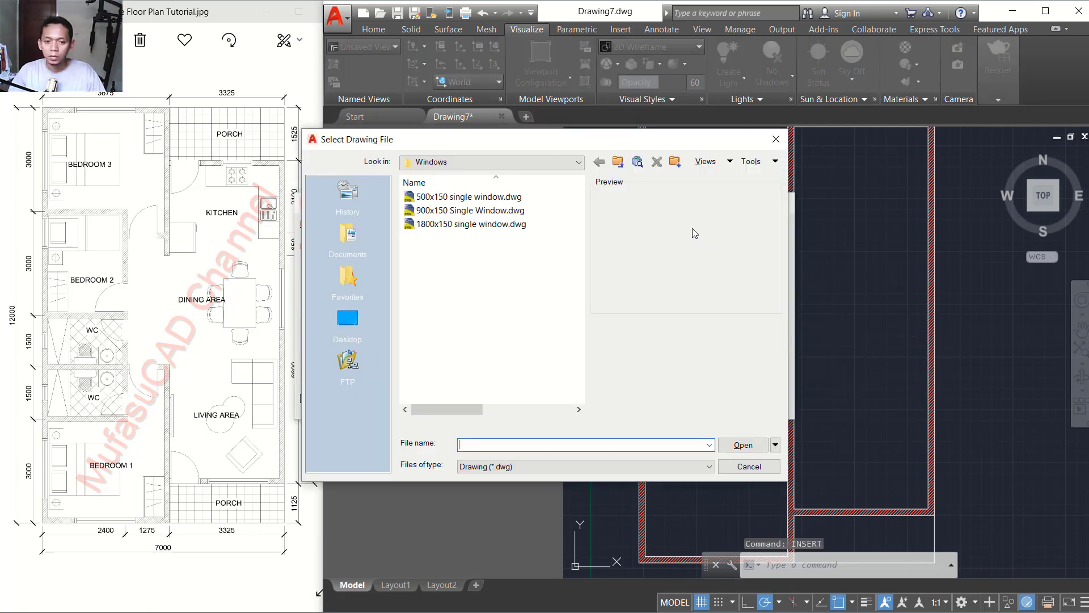
{"action": "left_click", "coordinate": [617, 162]}
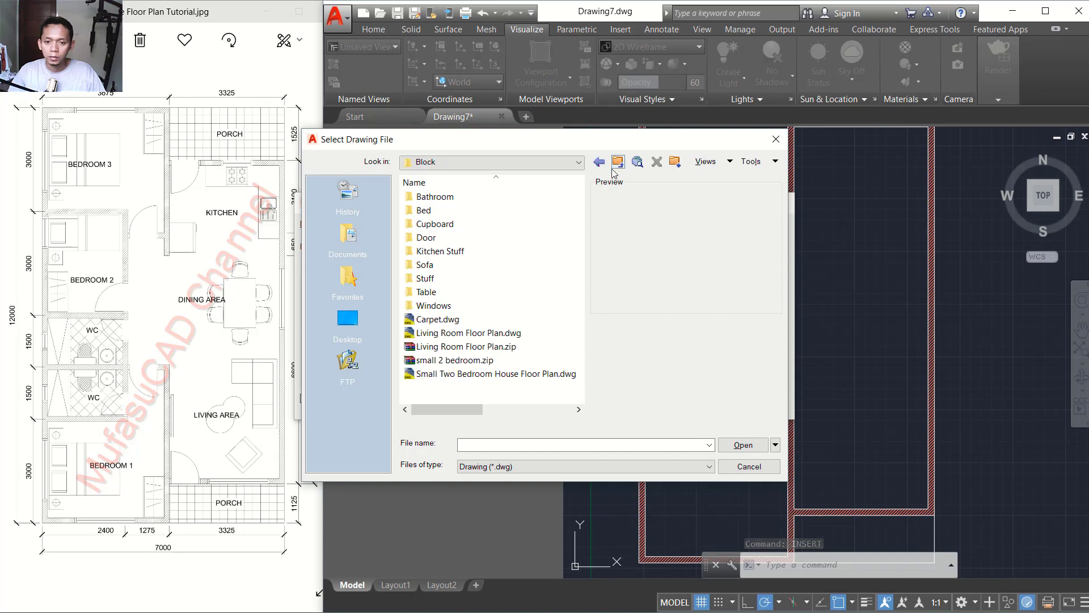
{"action": "double_click", "coordinate": [450, 243]}
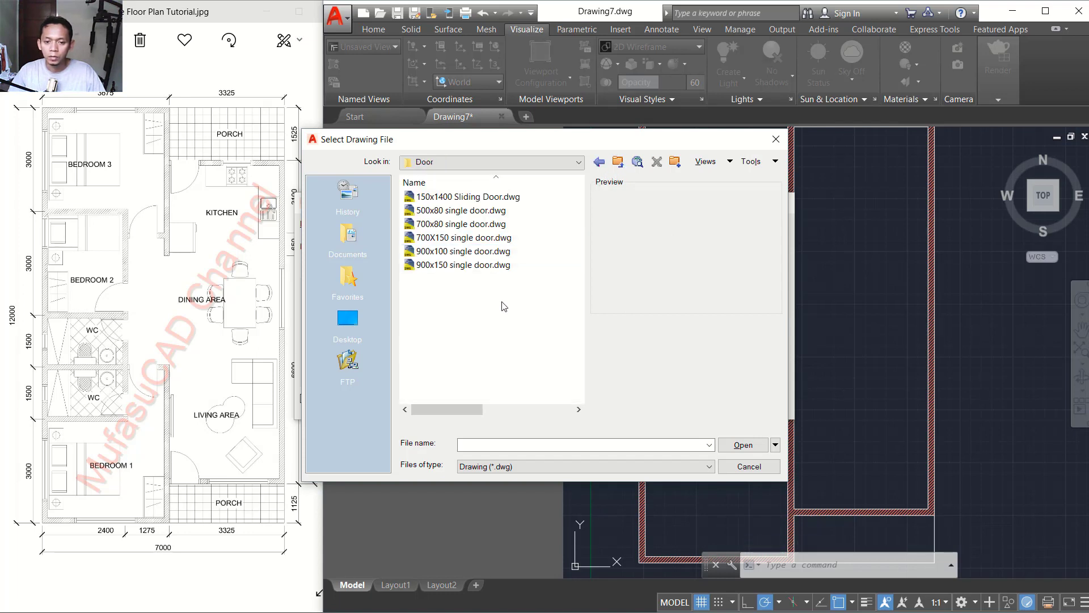
{"action": "left_click", "coordinate": [450, 265]}
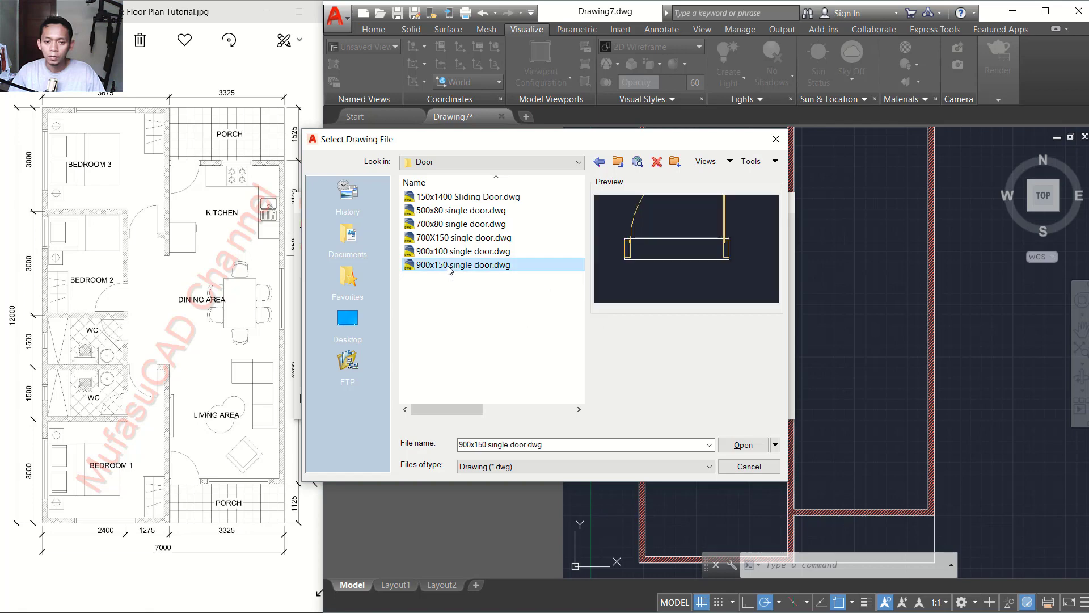
{"action": "left_click", "coordinate": [730, 445]}
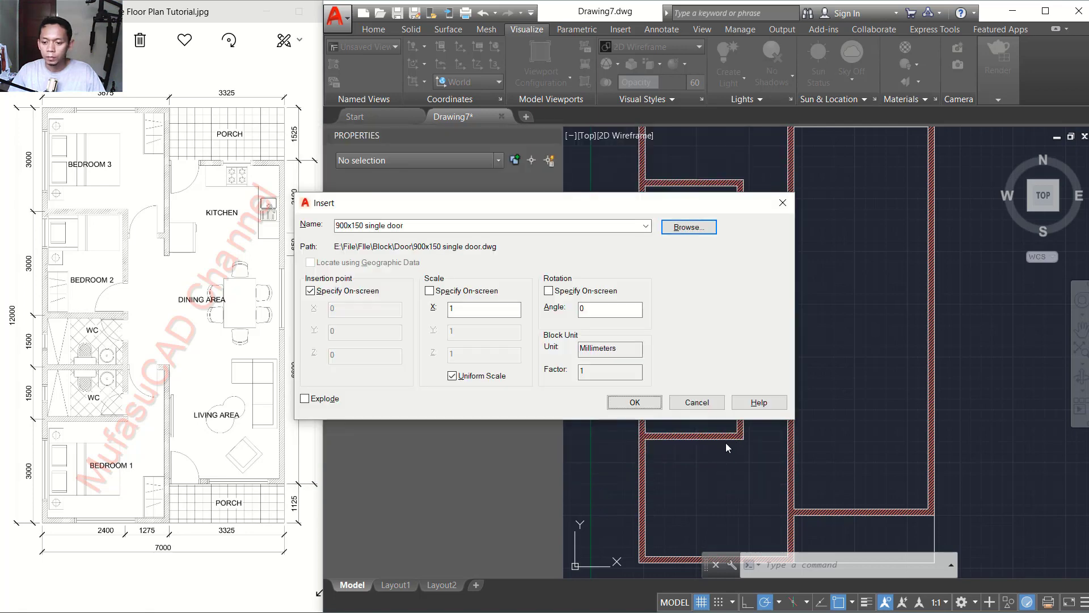
{"action": "left_click", "coordinate": [635, 403]}
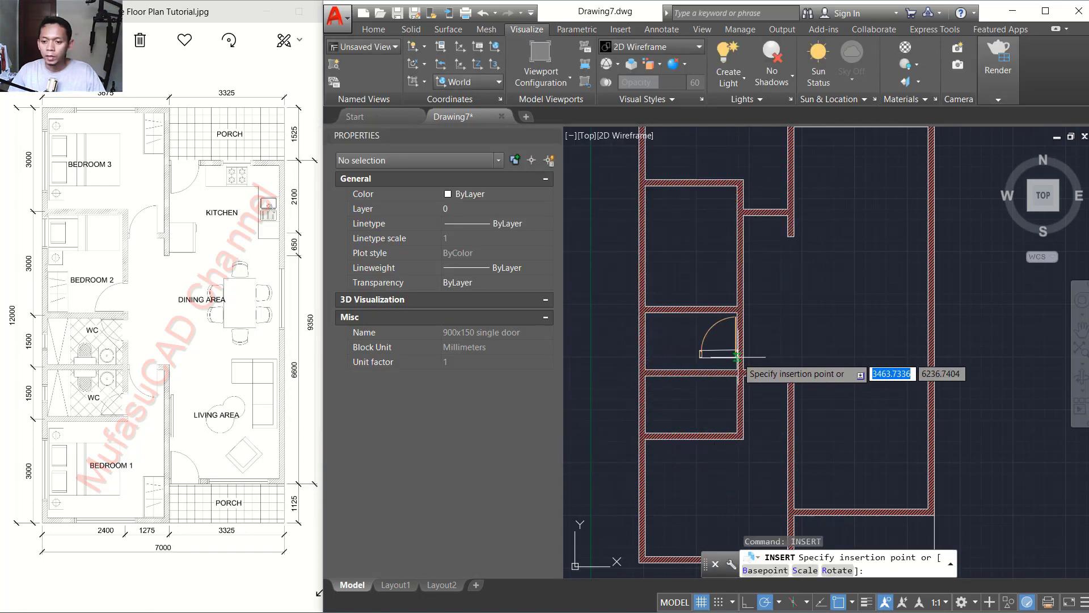
Step: Place the door block in the hallway just below the short wall at the Bedroom 3 entrance
{"action": "scroll", "coordinate": [799, 309], "scroll_direction": "down", "scroll_amount": 2}
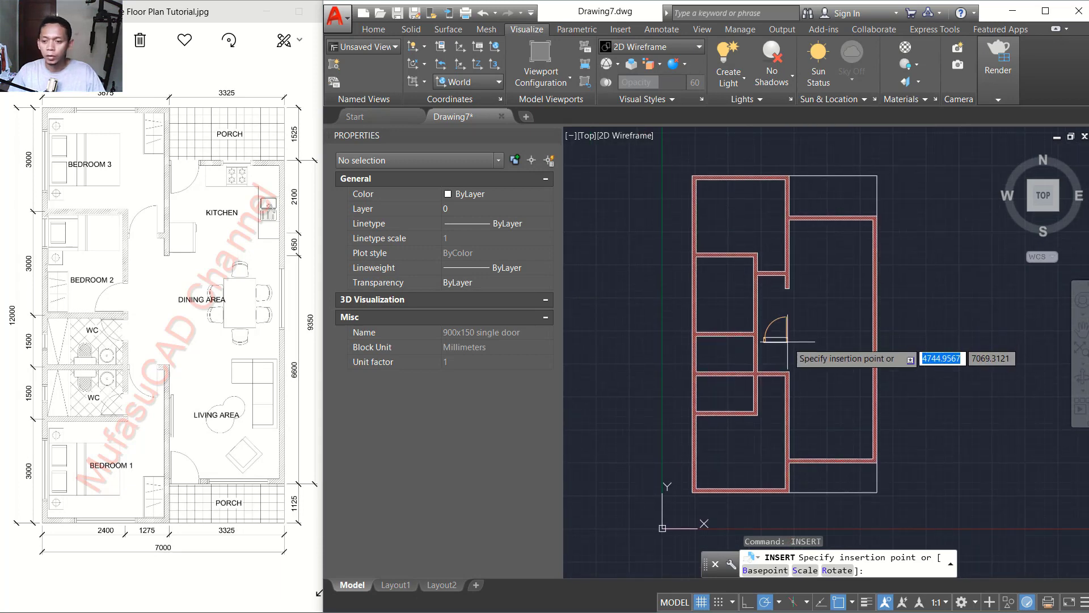
{"action": "scroll", "coordinate": [823, 284], "scroll_direction": "up", "scroll_amount": 2}
{"action": "scroll", "coordinate": [766, 264], "scroll_direction": "up", "scroll_amount": 5}
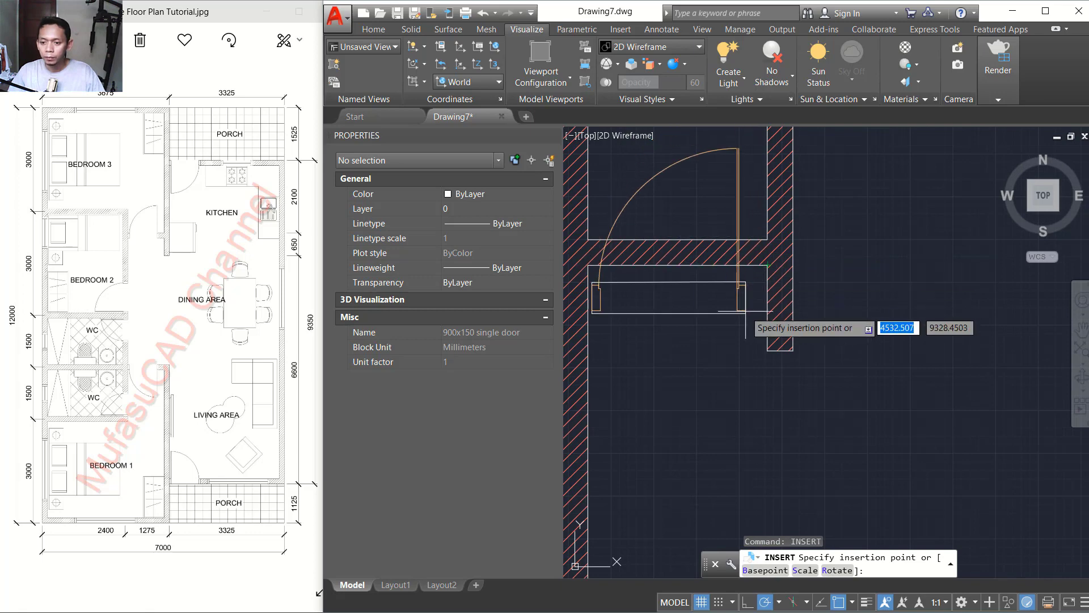
{"action": "left_click", "coordinate": [750, 314]}
Step: Set WIPEOUTFRAME to 0 to hide the frame around the door's wipeout
{"action": "middle_click_drag", "start_coordinate": [703, 320], "coordinate": [740, 336]}
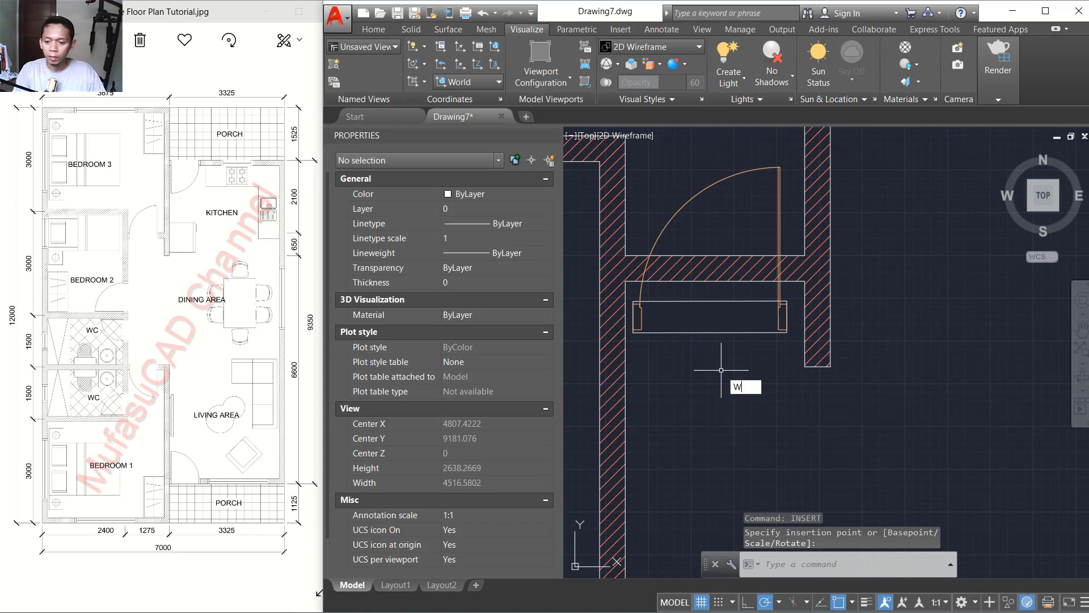
{"action": "type", "text": "IPe"}
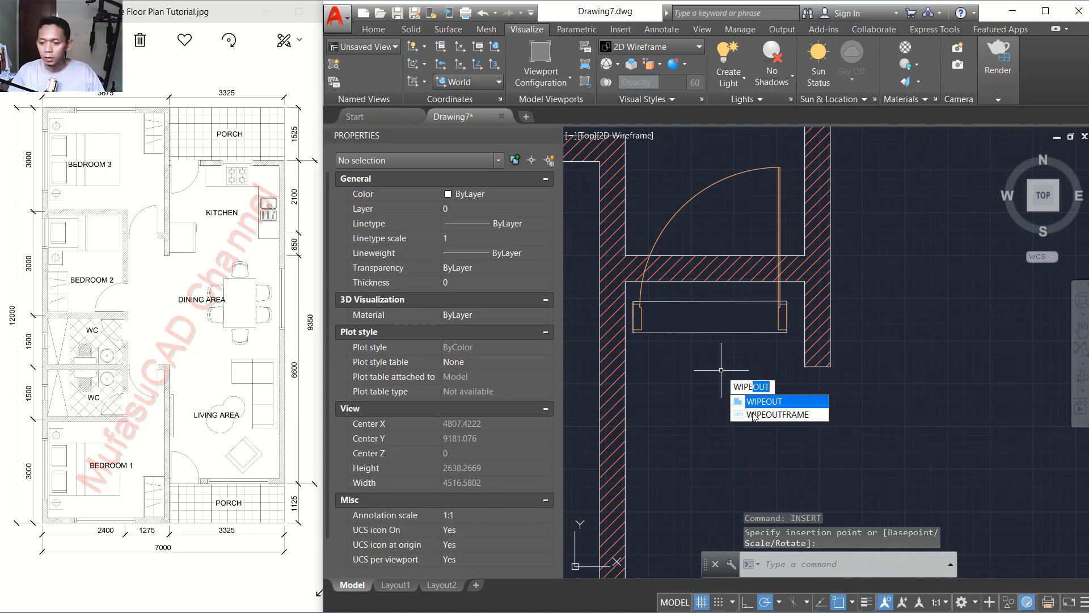
{"action": "left_click", "coordinate": [789, 417]}
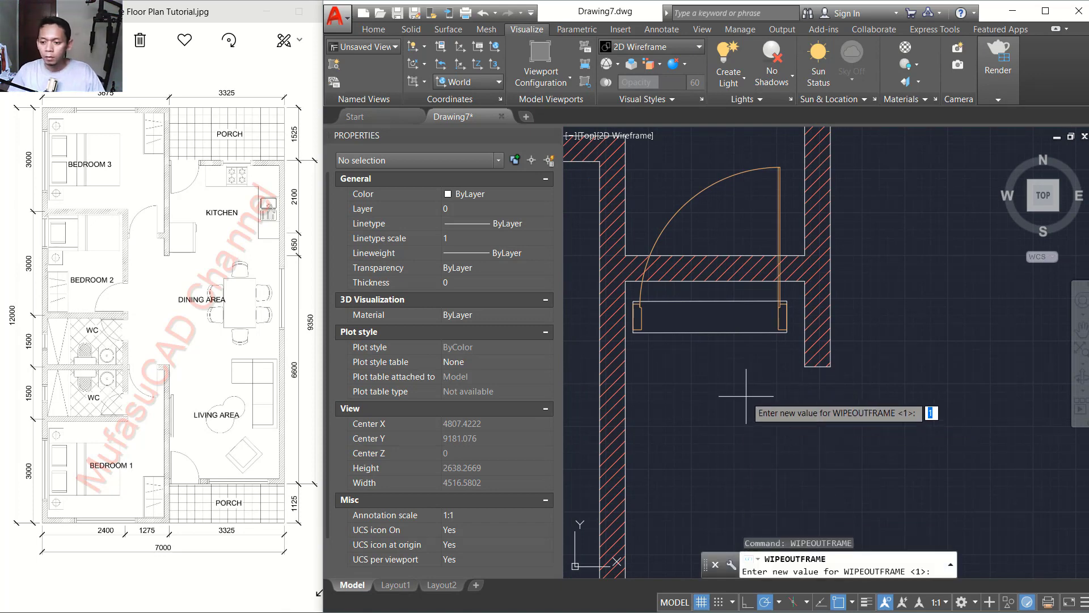
{"action": "type", "text": "0"}
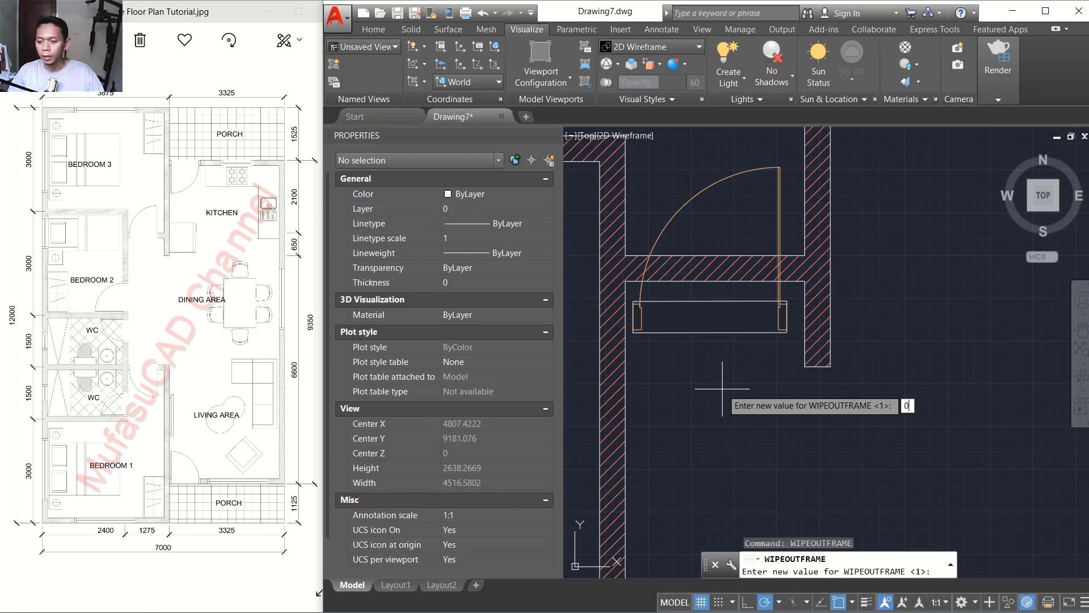
{"action": "key", "text": "Return"}
Step: Move the door into the short wall at the Bedroom 3 entrance, aligning its lower jamb corner with the corner at the Bedroom 2 wall
{"action": "middle_click_drag", "start_coordinate": [688, 357], "coordinate": [710, 383]}
{"action": "type", "text": "m"}
{"action": "key", "text": "Return"}
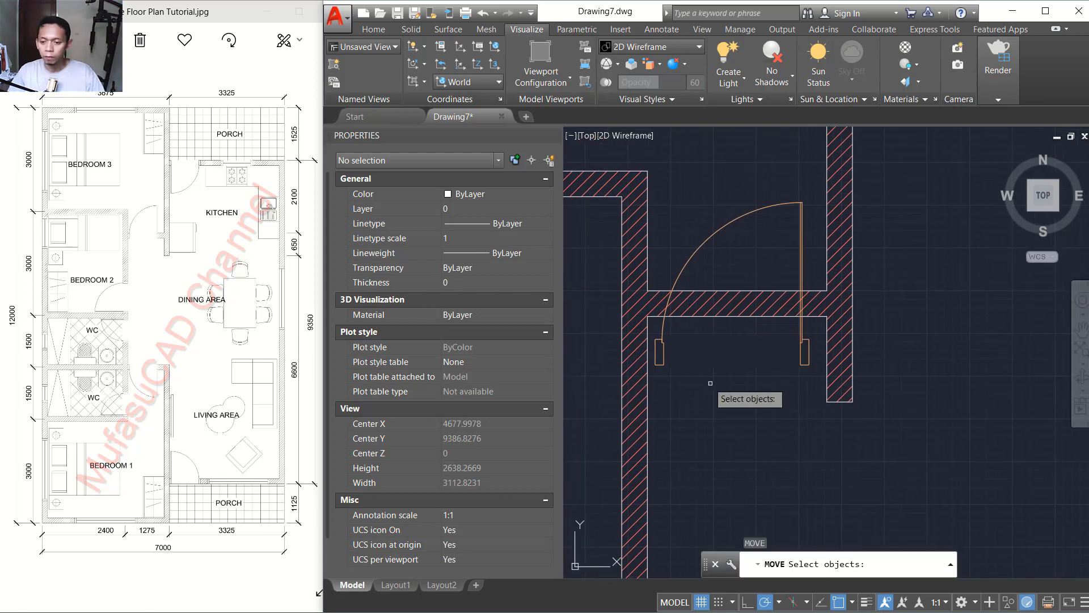
{"action": "left_click", "coordinate": [710, 383]}
{"action": "left_click", "coordinate": [689, 344]}
{"action": "key", "text": "Return"}
{"action": "scroll", "coordinate": [642, 376], "scroll_direction": "up", "scroll_amount": 4}
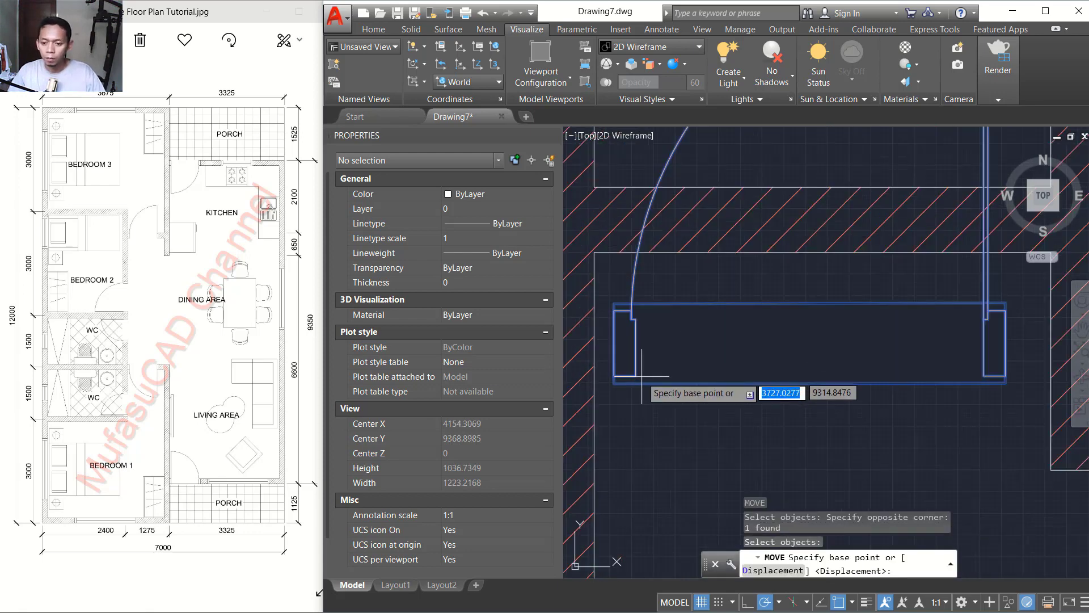
{"action": "left_click", "coordinate": [614, 375]}
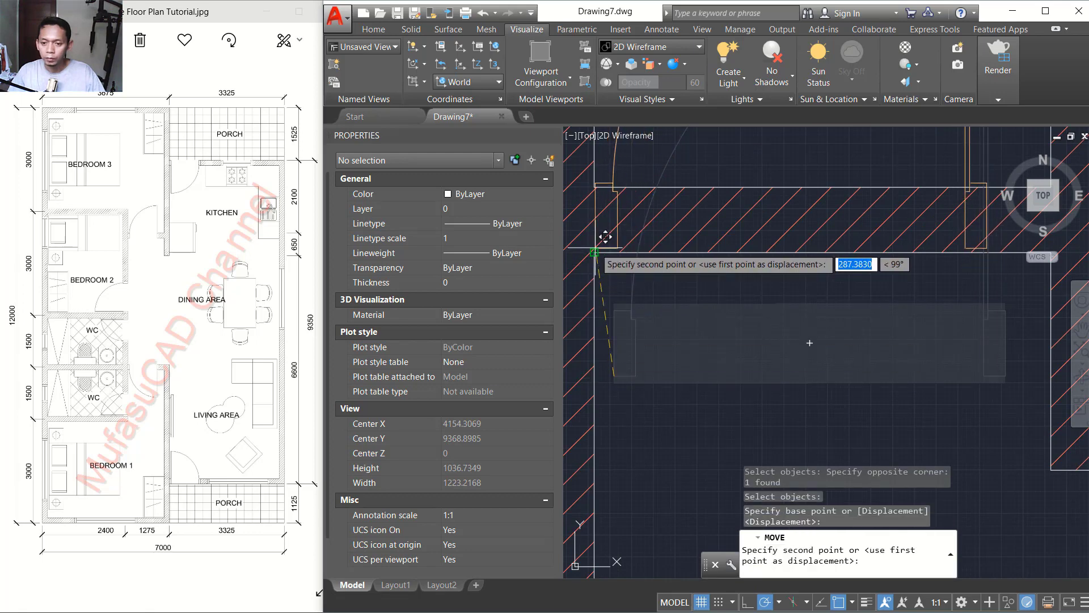
{"action": "left_click", "coordinate": [594, 251]}
Step: Mirror the Bedroom 3 door across a horizontal line through the hallway, keeping the original door
{"action": "scroll", "coordinate": [595, 256], "scroll_direction": "down", "scroll_amount": 5}
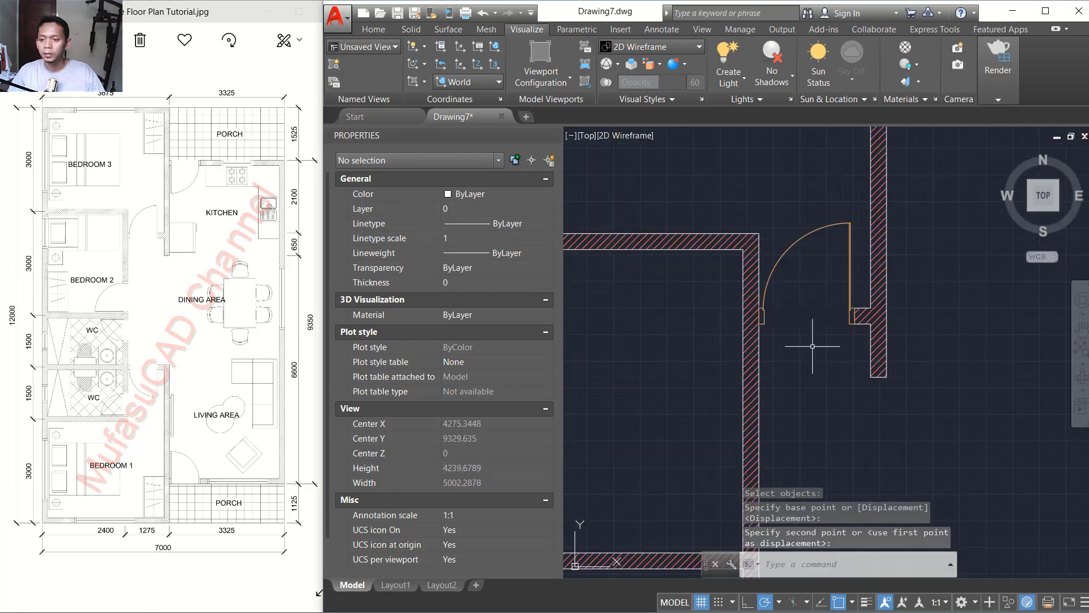
{"action": "middle_click_drag", "start_coordinate": [818, 370], "coordinate": [769, 299]}
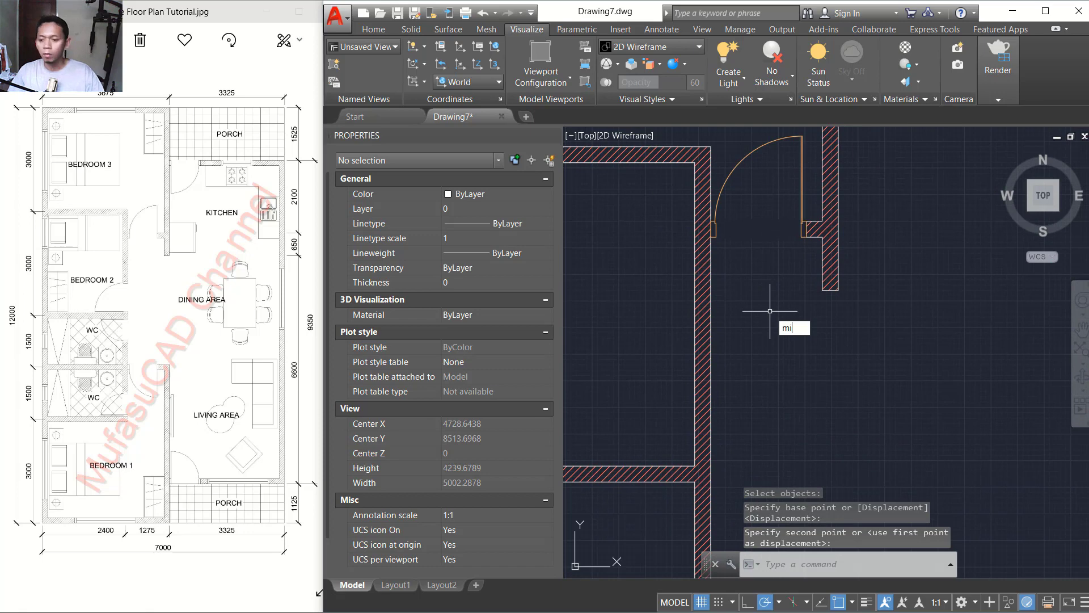
{"action": "key", "text": "Return"}
{"action": "left_click_drag", "start_coordinate": [768, 171], "coordinate": [745, 160]}
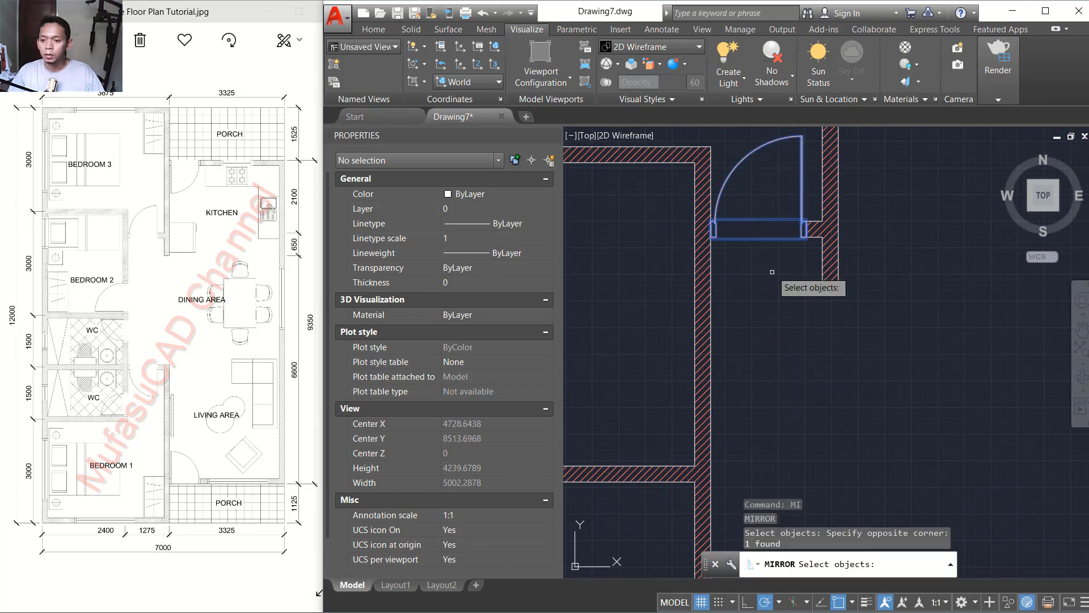
{"action": "key", "text": "Return"}
{"action": "scroll", "coordinate": [763, 283], "scroll_direction": "down", "scroll_amount": 3}
{"action": "left_click", "coordinate": [755, 267]}
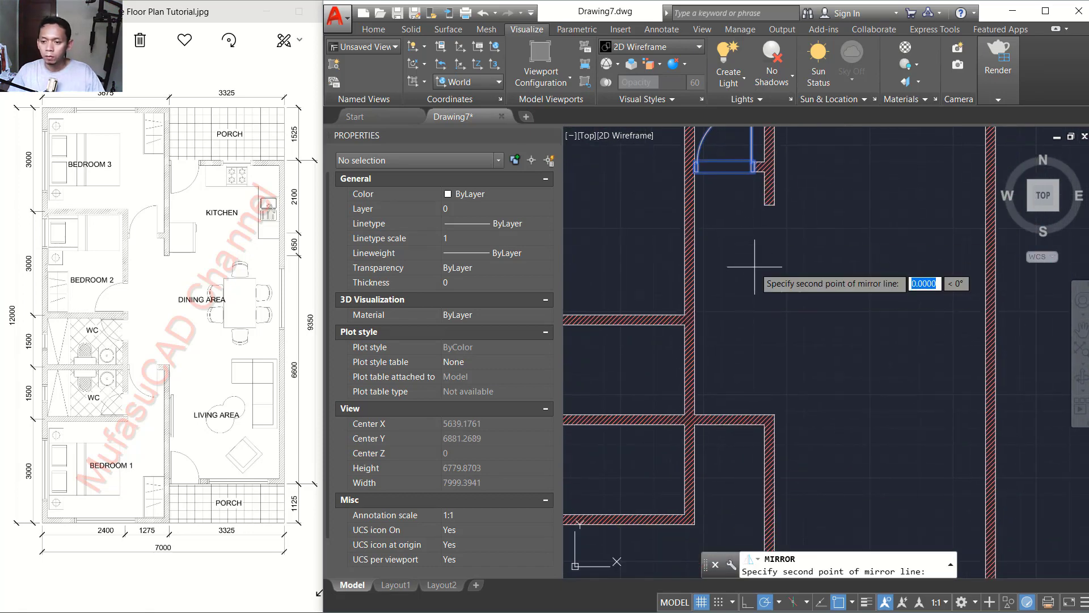
{"action": "left_click", "coordinate": [832, 267]}
{"action": "key", "text": "Return"}
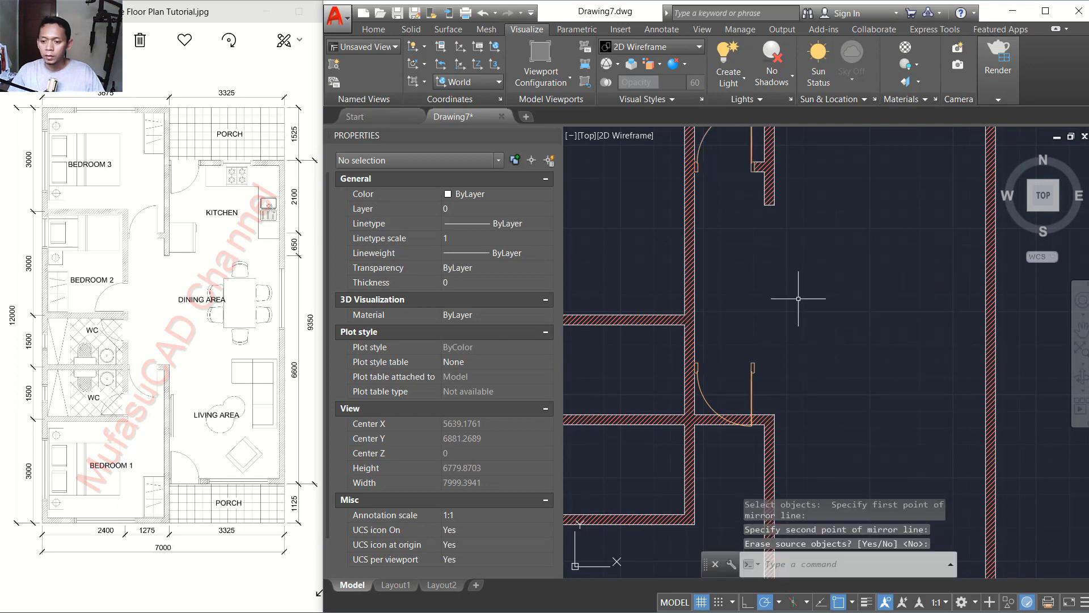
Step: Move the mirrored door into the short wall at the Bedroom 1 entrance, with its jamb against the WC wall
{"action": "scroll", "coordinate": [788, 275], "scroll_direction": "up", "scroll_amount": 2}
{"action": "scroll", "coordinate": [685, 344], "scroll_direction": "up", "scroll_amount": 2}
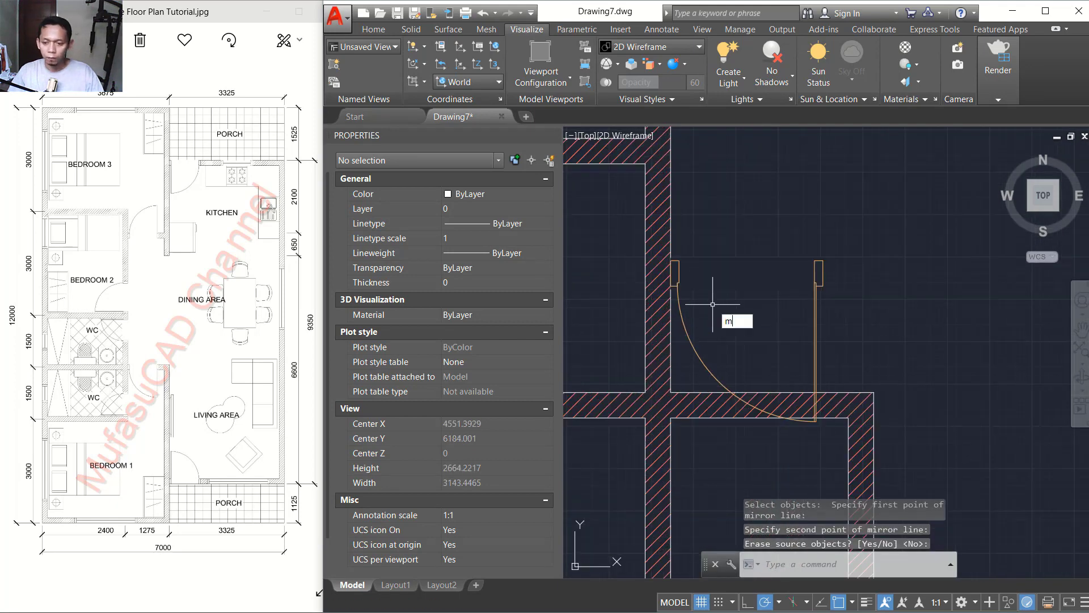
{"action": "key", "text": "Return"}
{"action": "left_click", "coordinate": [852, 251]}
{"action": "left_click", "coordinate": [696, 287]}
{"action": "scroll", "coordinate": [689, 267], "scroll_direction": "up", "scroll_amount": 2}
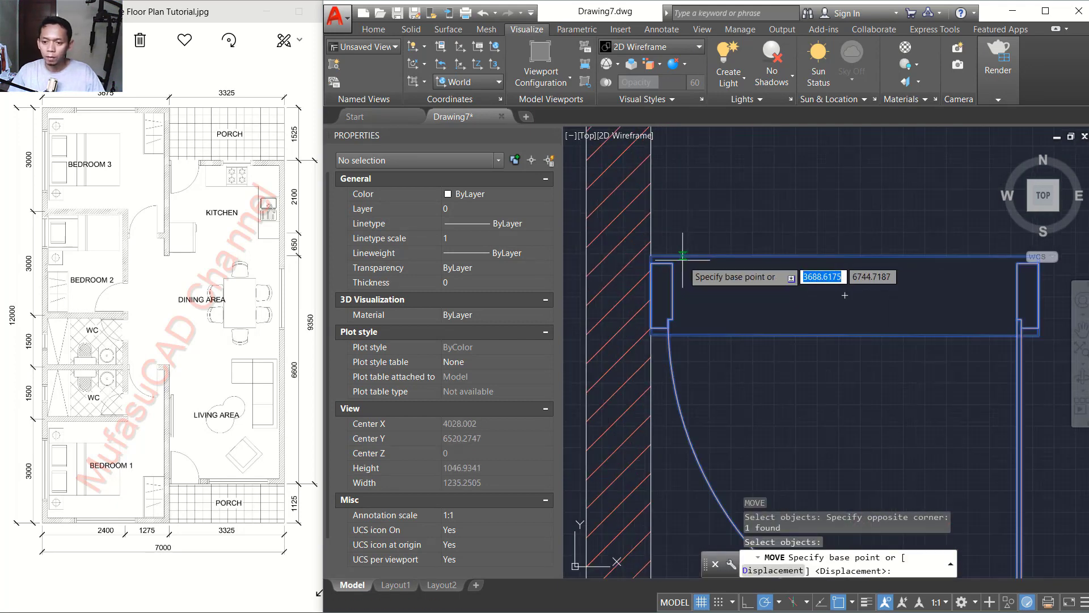
{"action": "left_click", "coordinate": [682, 258]}
{"action": "scroll", "coordinate": [727, 273], "scroll_direction": "down", "scroll_amount": 3}
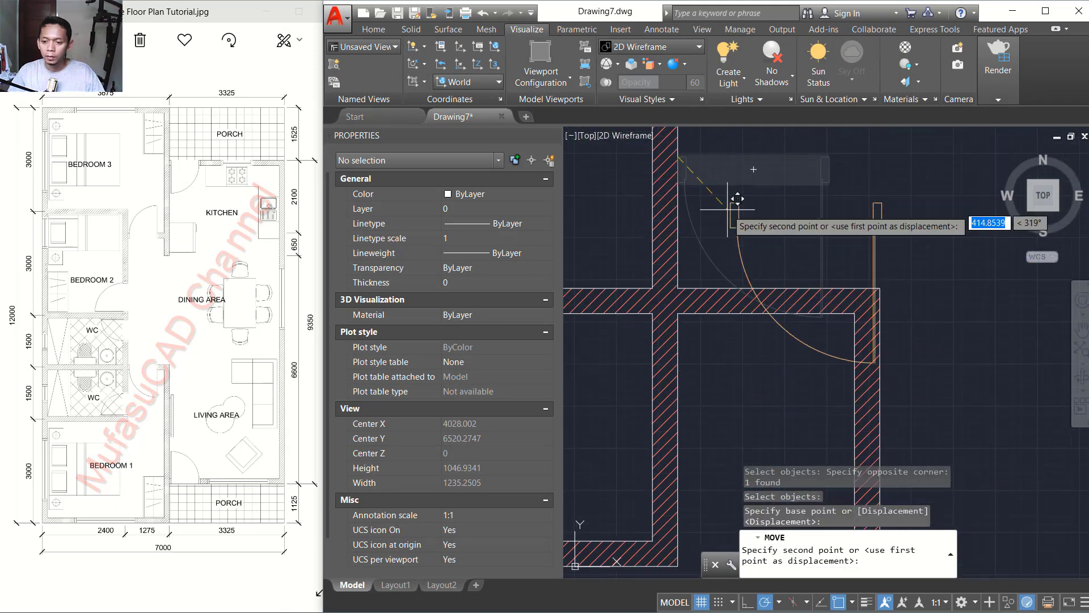
{"action": "left_click", "coordinate": [685, 289]}
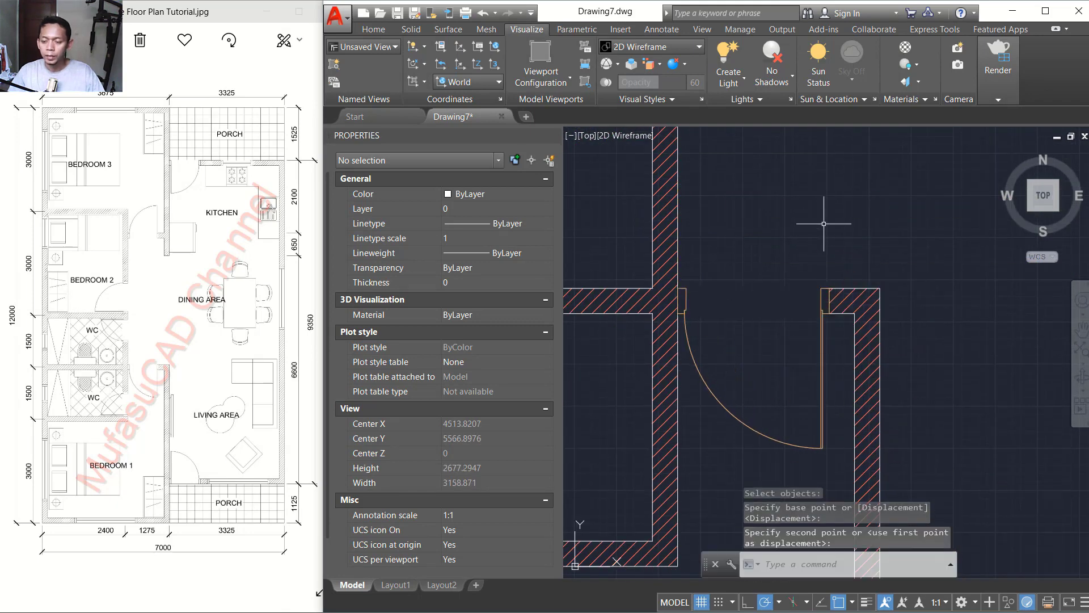
Step: Create a copy of the Bedroom 1 door rotated by 90 degrees about a point just below it
{"action": "scroll", "coordinate": [824, 224], "scroll_direction": "down", "scroll_amount": 4}
{"action": "middle_click_drag", "start_coordinate": [839, 207], "coordinate": [765, 303]}
{"action": "scroll", "coordinate": [737, 291], "scroll_direction": "down", "scroll_amount": 2}
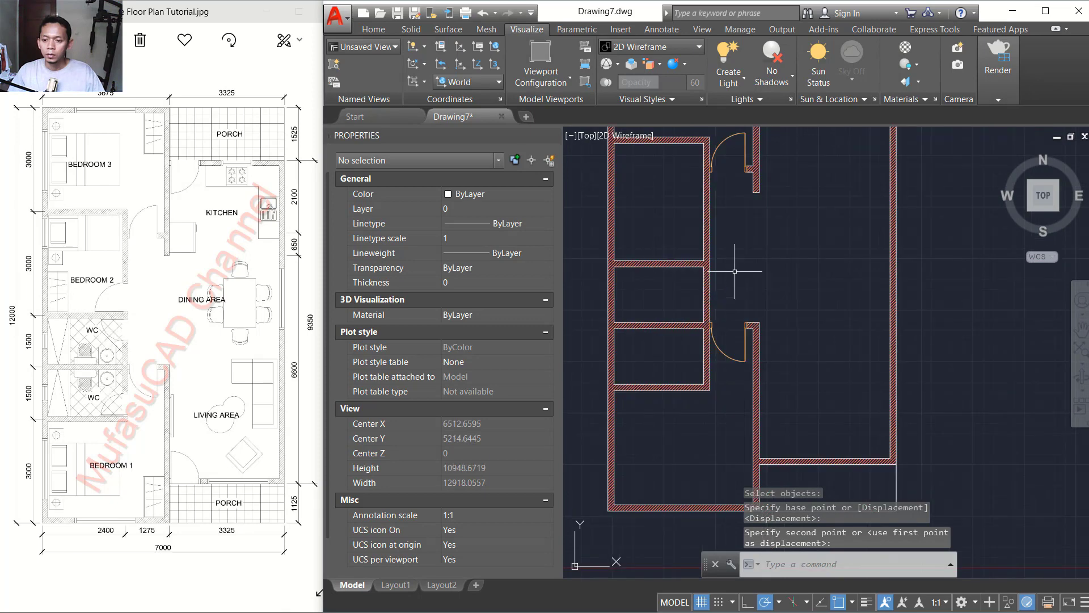
{"action": "middle_click_drag", "start_coordinate": [732, 271], "coordinate": [731, 285]}
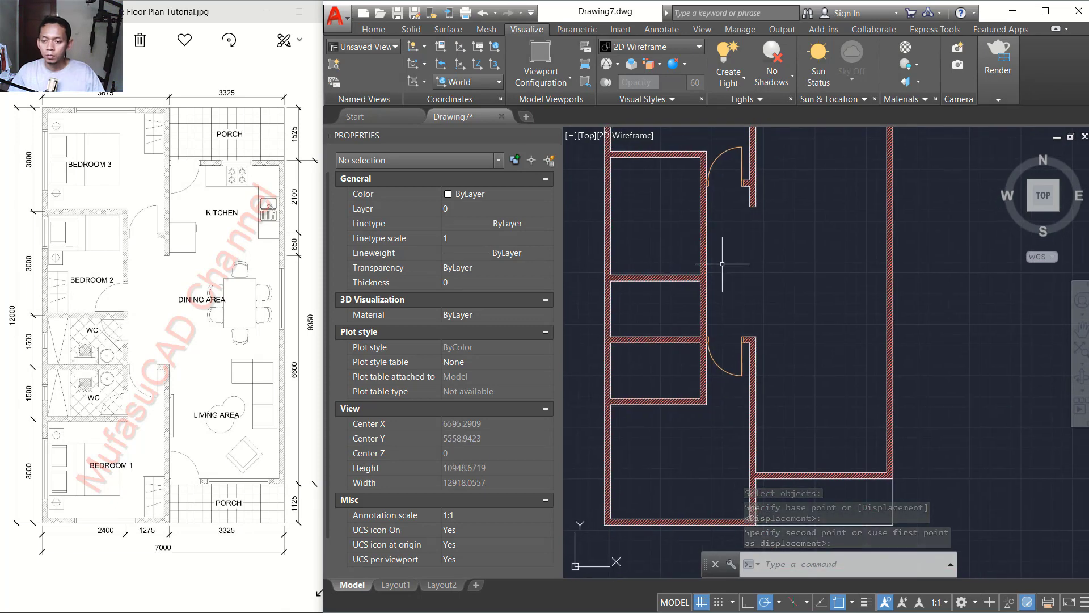
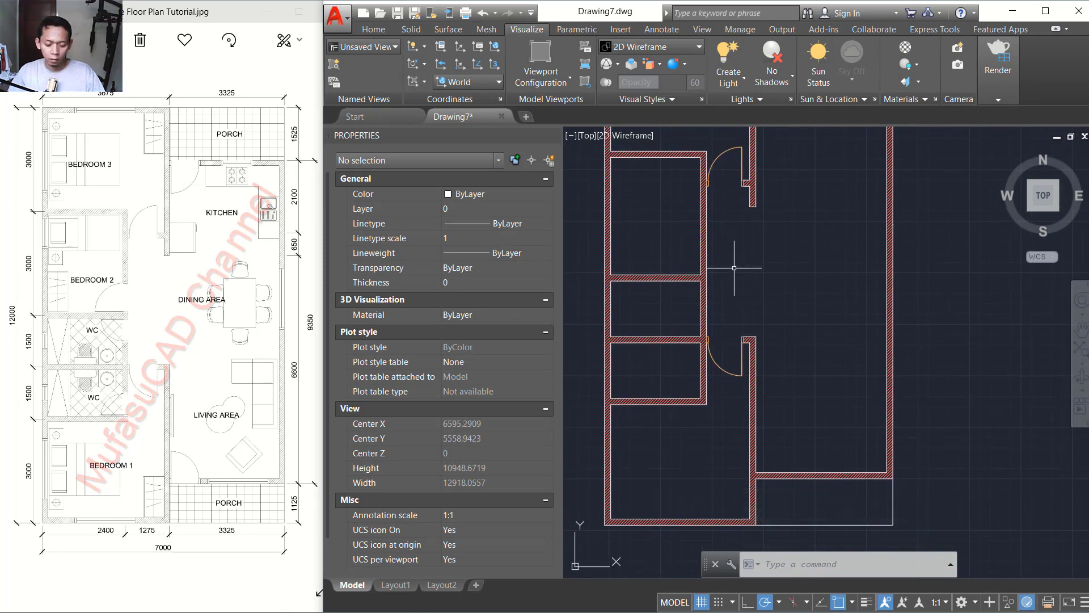
{"action": "key", "text": "Return"}
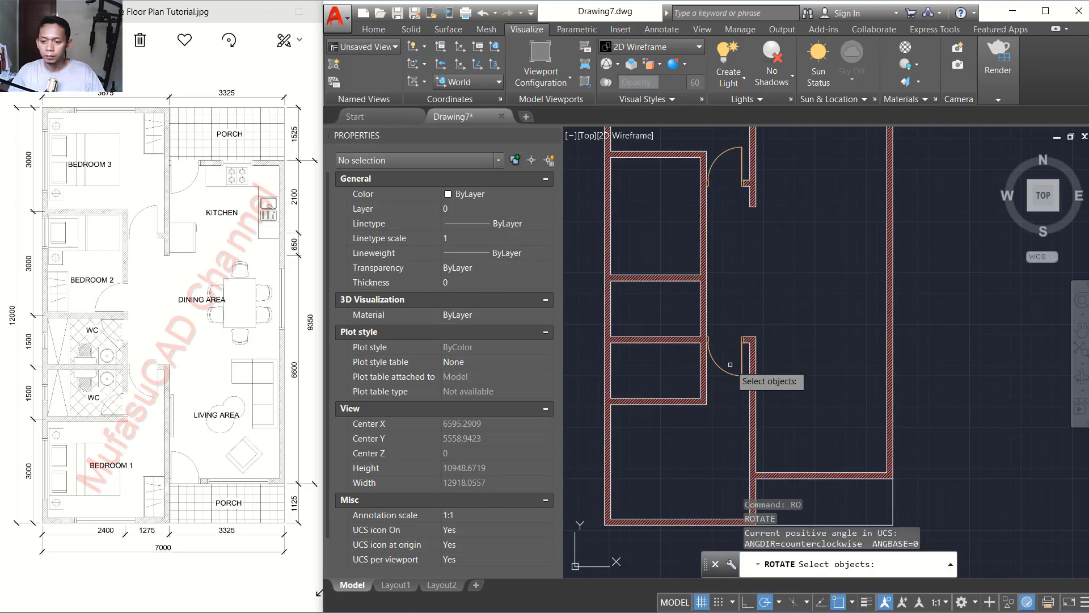
{"action": "left_click", "coordinate": [737, 363]}
{"action": "left_click", "coordinate": [730, 403]}
{"action": "key", "text": "Return"}
{"action": "left_click", "coordinate": [727, 393]}
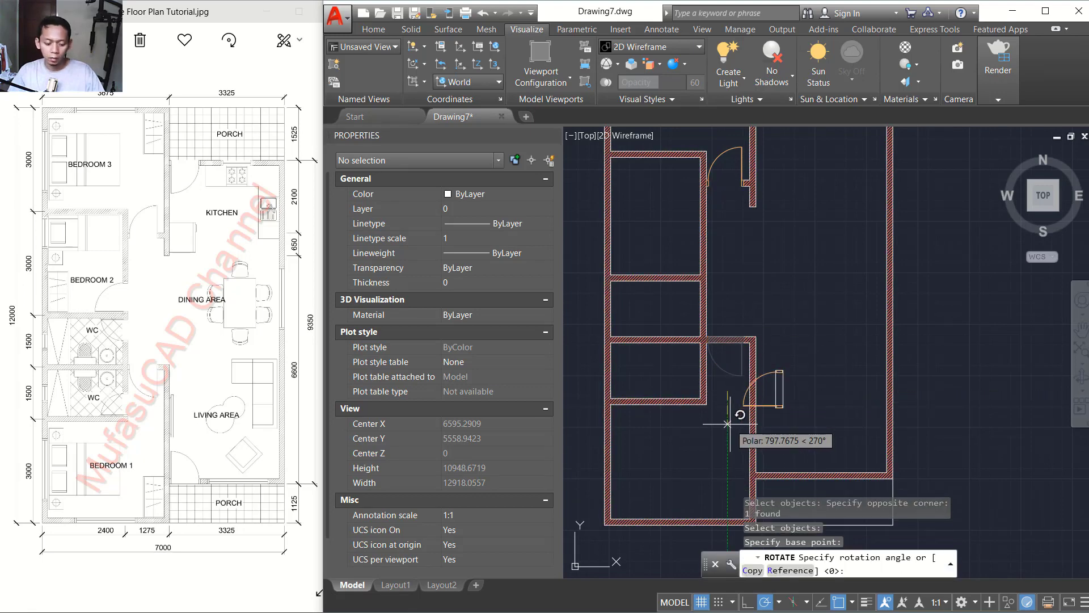
{"action": "type", "text": "c"}
{"action": "key", "text": "Return"}
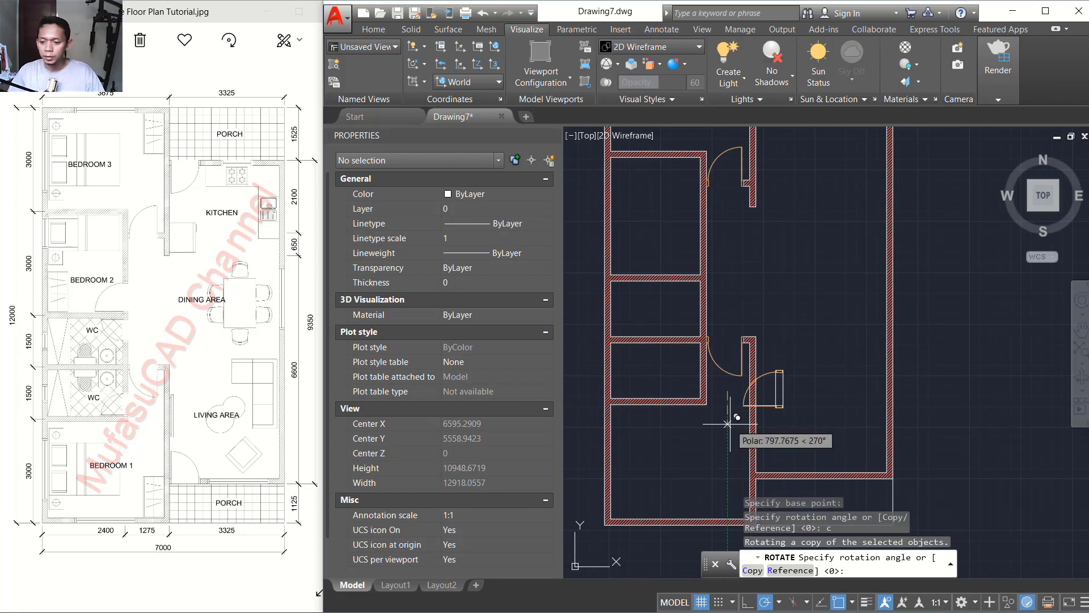
{"action": "scroll", "coordinate": [794, 415], "scroll_direction": "up", "scroll_amount": 2}
{"action": "type", "text": "90"}
{"action": "key", "text": "Return"}
Step: Move the rotated door copy into Bedroom 2, placing its lower jamb corner where the WC wall meets the inner face of the hallway wall
{"action": "type", "text": "m"}
{"action": "key", "text": "Return"}
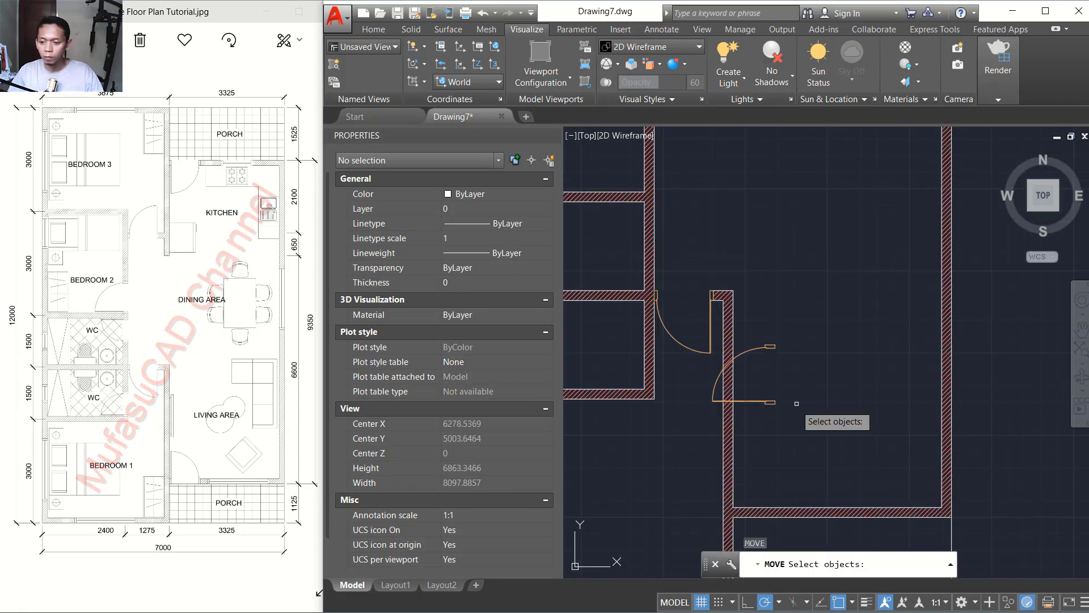
{"action": "left_click", "coordinate": [793, 382]}
{"action": "left_click", "coordinate": [766, 420]}
{"action": "key", "text": "Return"}
{"action": "scroll", "coordinate": [766, 420], "scroll_direction": "up", "scroll_amount": 6}
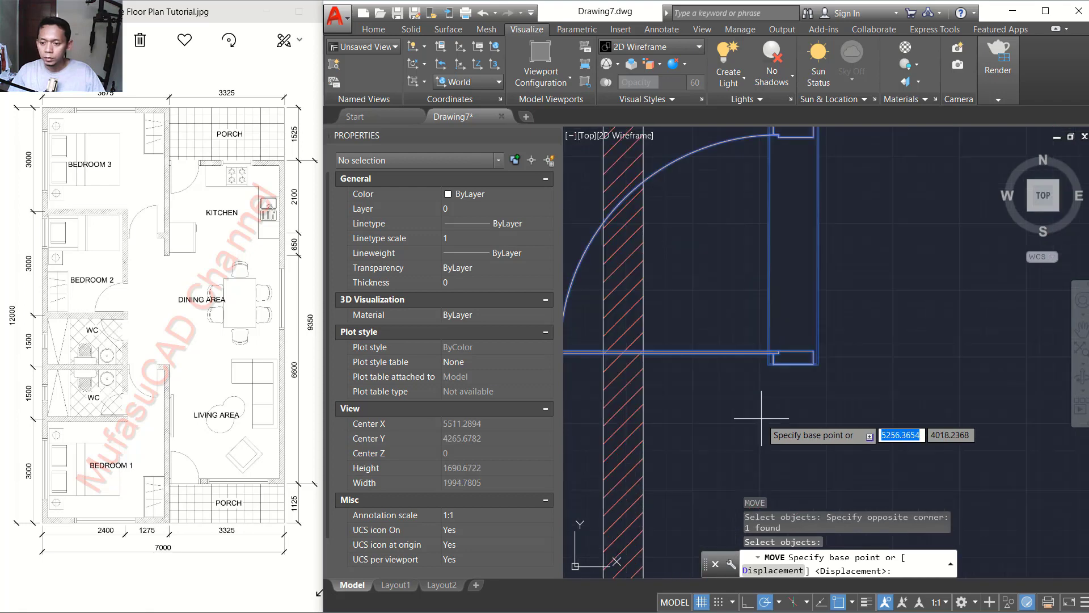
{"action": "left_click", "coordinate": [813, 363]}
{"action": "scroll", "coordinate": [812, 329], "scroll_direction": "down", "scroll_amount": 5}
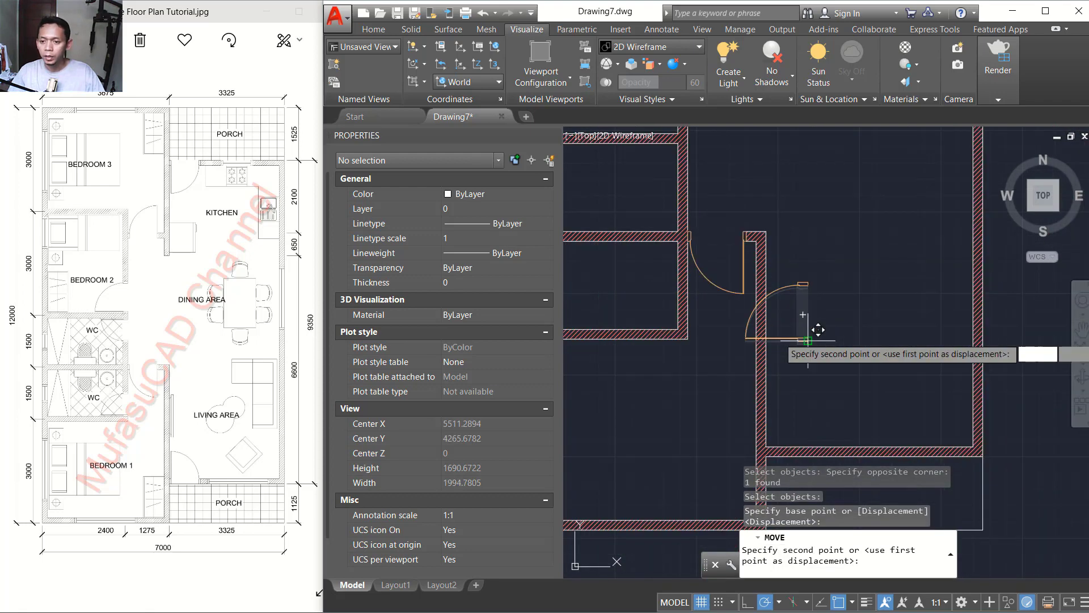
{"action": "scroll", "coordinate": [769, 244], "scroll_direction": "up", "scroll_amount": 5}
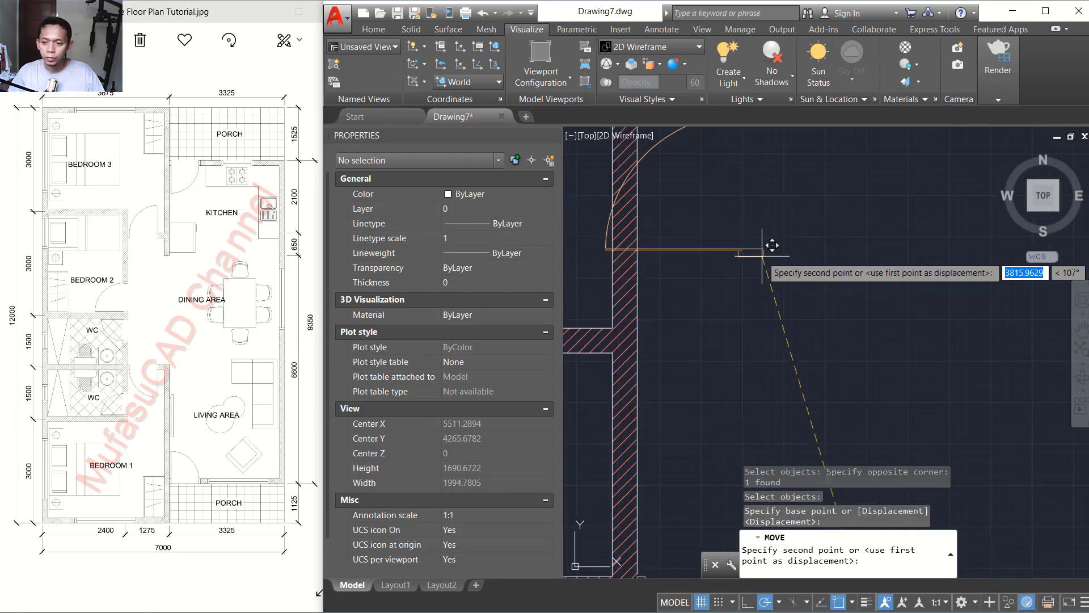
{"action": "left_click", "coordinate": [623, 317]}
{"action": "scroll", "coordinate": [768, 341], "scroll_direction": "up", "scroll_amount": 4}
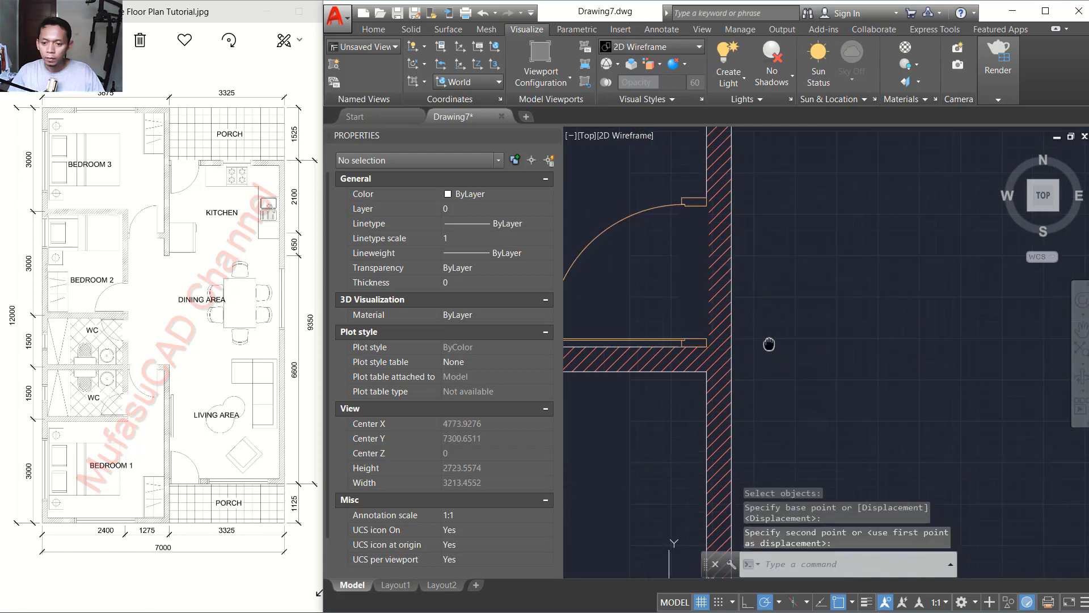
Step: Move the Bedroom 2 door 150 mm across into the hallway wall thickness, keeping its lower jamb on the WC wall
{"action": "key", "text": "space"}
{"action": "left_click", "coordinate": [673, 326]}
{"action": "left_click", "coordinate": [645, 346]}
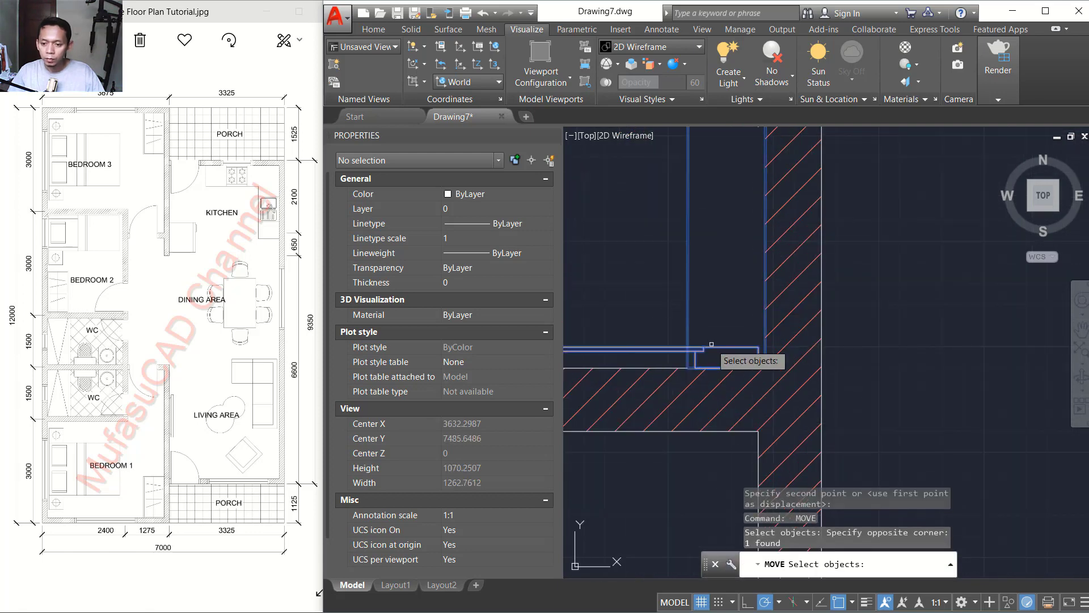
{"action": "key", "text": "space"}
{"action": "left_click", "coordinate": [696, 367]}
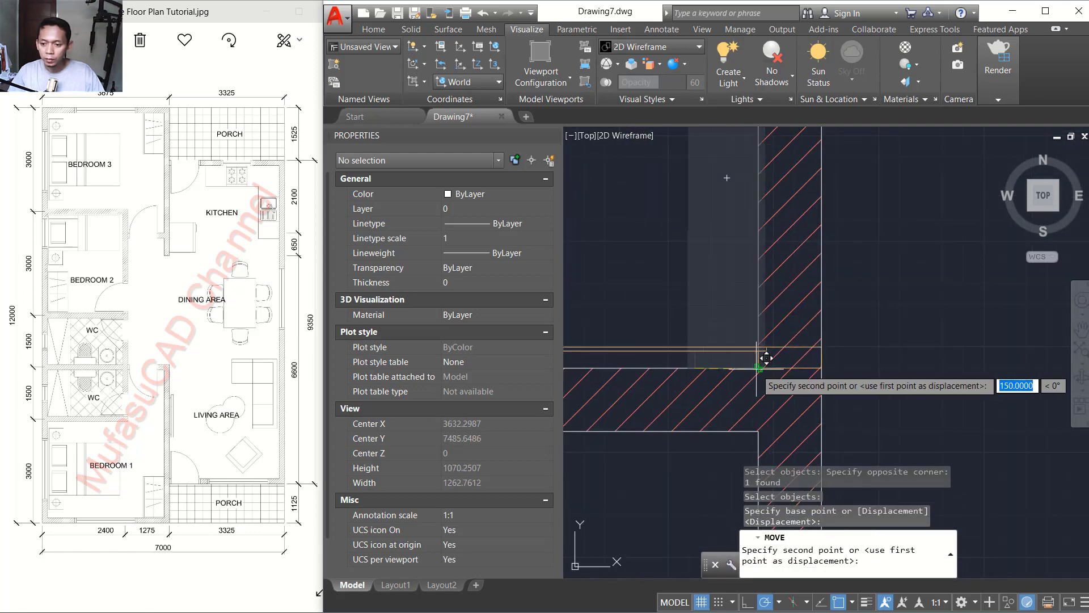
{"action": "left_click", "coordinate": [821, 367]}
{"action": "scroll", "coordinate": [834, 309], "scroll_direction": "down", "scroll_amount": 8}
{"action": "scroll", "coordinate": [794, 236], "scroll_direction": "down", "scroll_amount": 3}
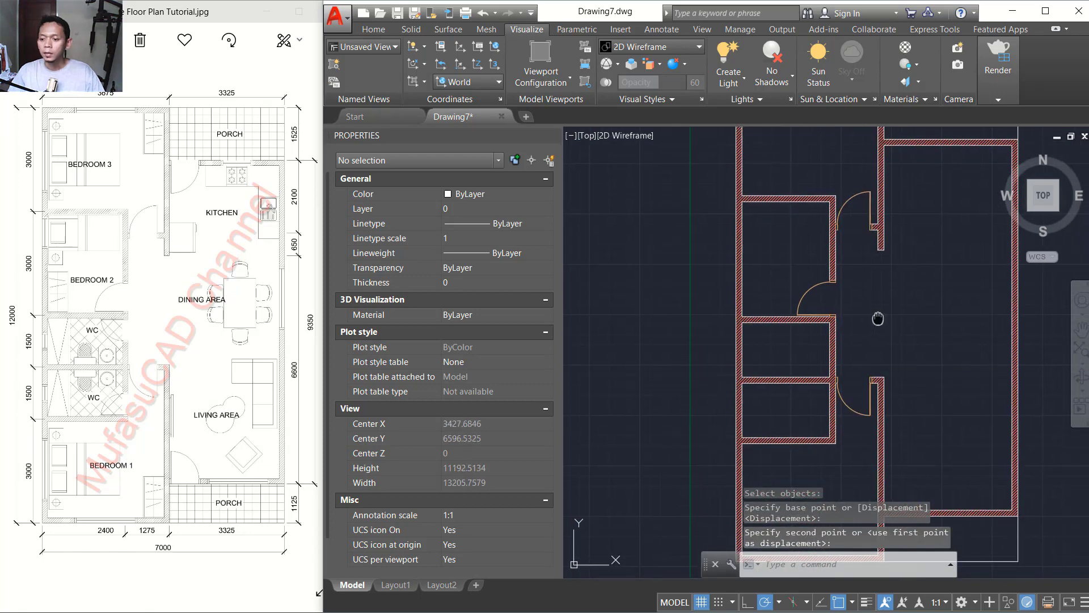
{"action": "mouse_move", "coordinate": [795, 251]}
{"action": "middle_mouse_down"}
{"action": "mouse_move", "coordinate": [769, 331]}
{"action": "mouse_move", "coordinate": [759, 319]}
{"action": "mouse_move", "coordinate": [761, 335]}
{"action": "mouse_move", "coordinate": [790, 323]}
{"action": "mouse_move", "coordinate": [764, 348]}
{"action": "middle_mouse_up"}
{"action": "type", "text": "Co"}
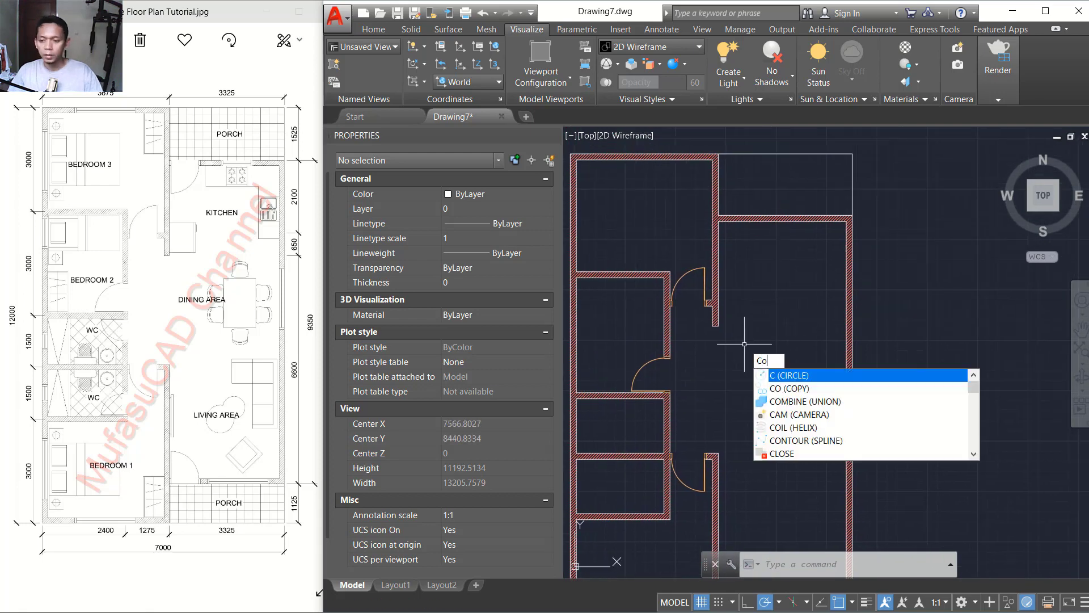
{"action": "key", "text": "Return"}
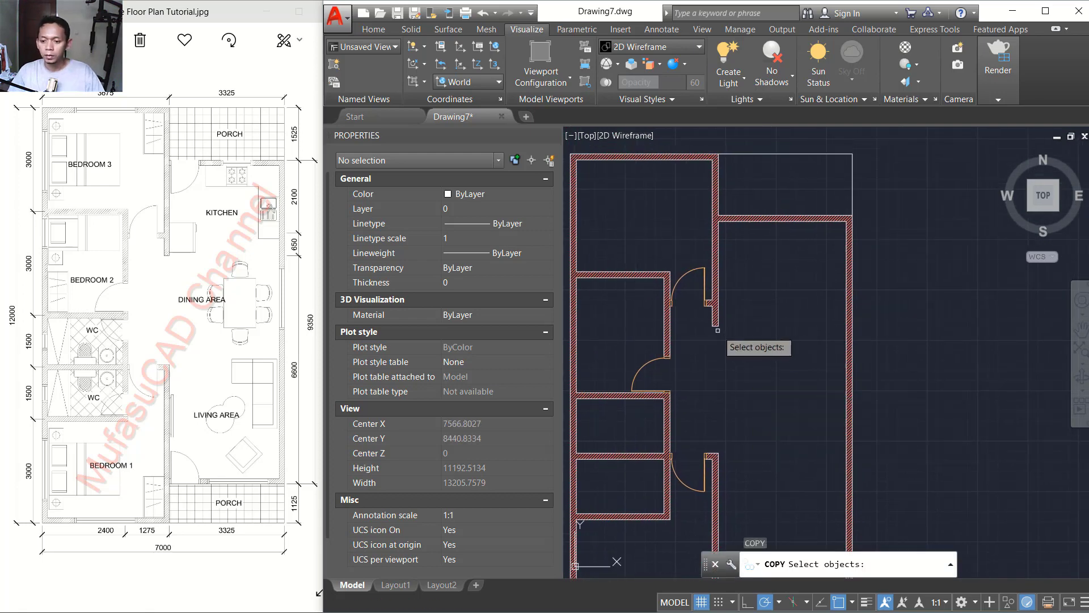
{"action": "key", "text": "Escape"}
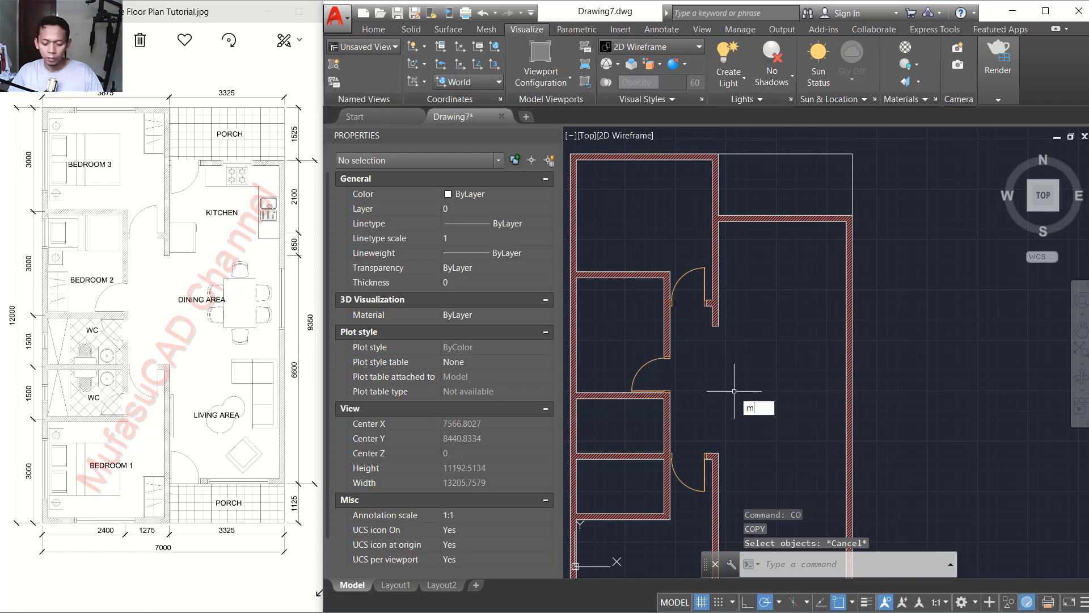
Step: Mirror the Bedroom 3 door across a vertical line in the kitchen area, keeping the original door
{"action": "key", "text": "Return"}
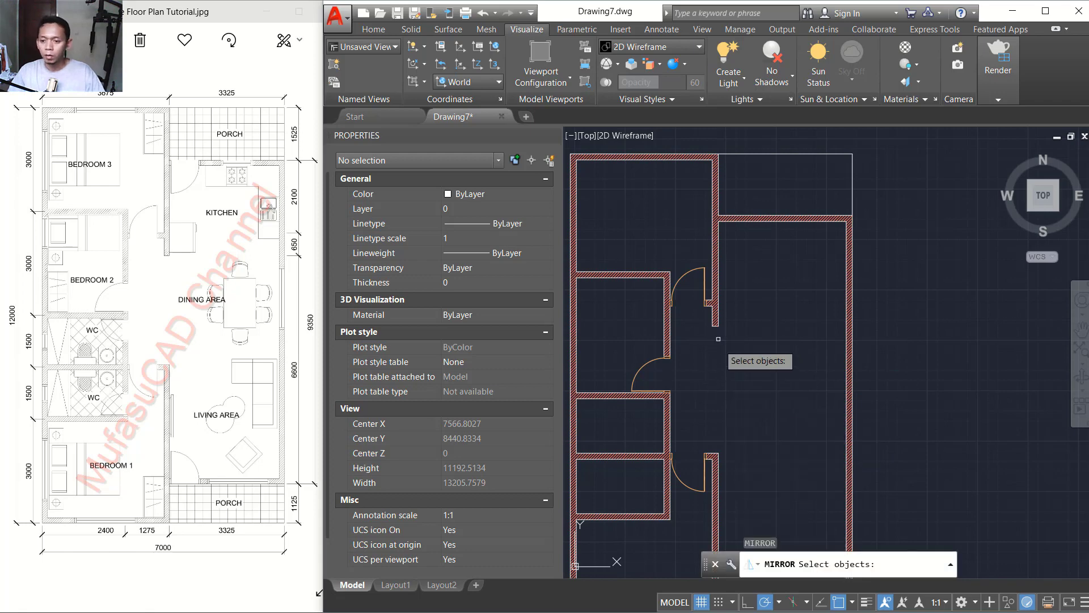
{"action": "left_click", "coordinate": [706, 302]}
{"action": "key", "text": "Return"}
{"action": "left_click", "coordinate": [742, 305]}
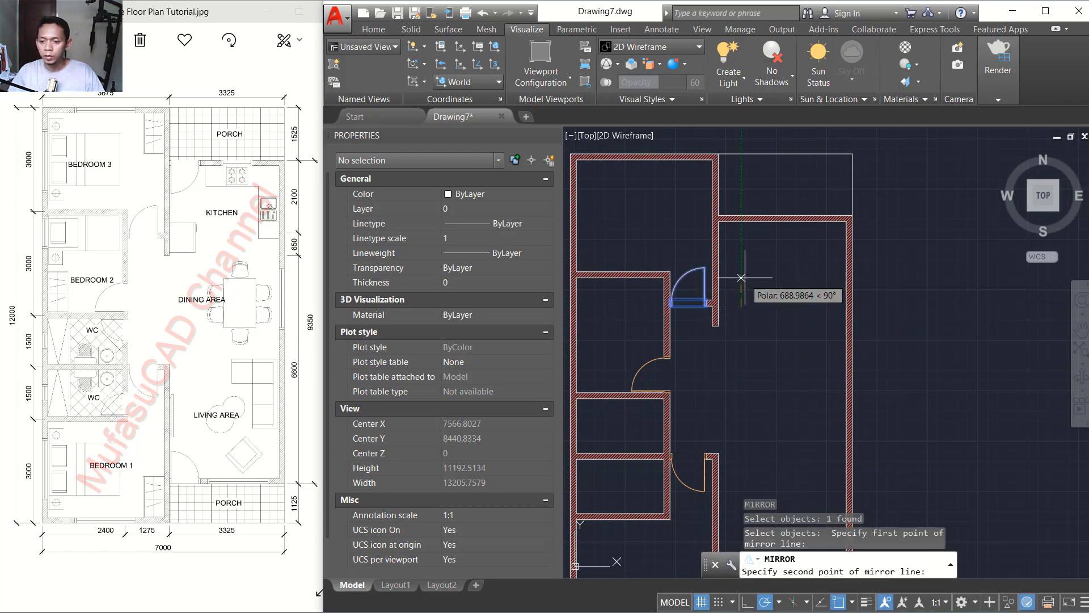
{"action": "left_click", "coordinate": [741, 277]}
{"action": "key", "text": "Return"}
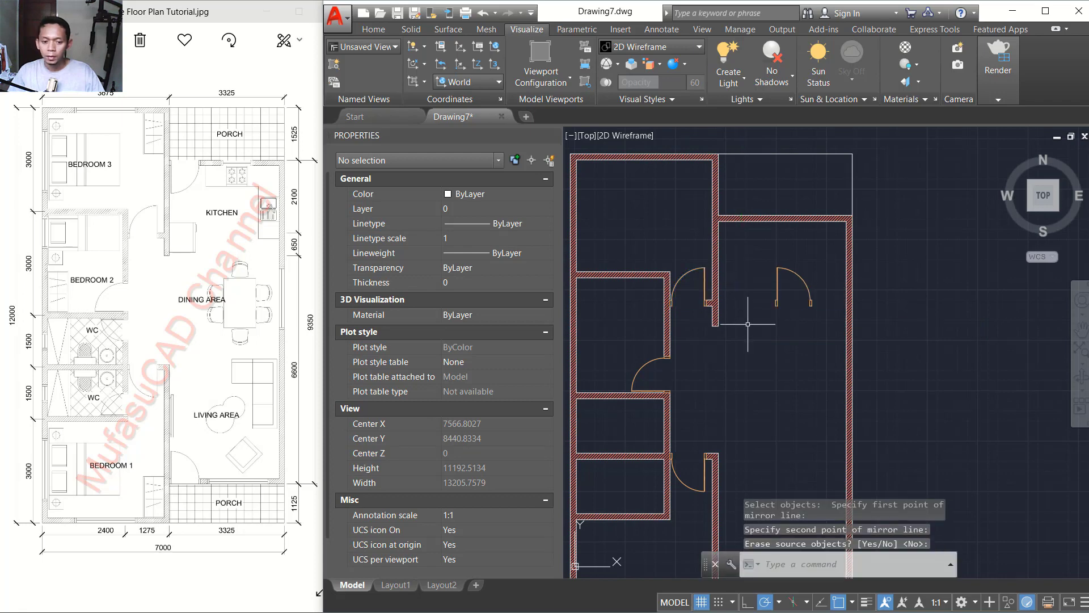
Step: Move the mirrored door into the living area's front wall, aligning its lower jamb corner with the outer corner at the Bedroom 1 wall
{"action": "middle_click_drag", "start_coordinate": [753, 345], "coordinate": [722, 288]}
{"action": "type", "text": "m"}
{"action": "key", "text": "Return"}
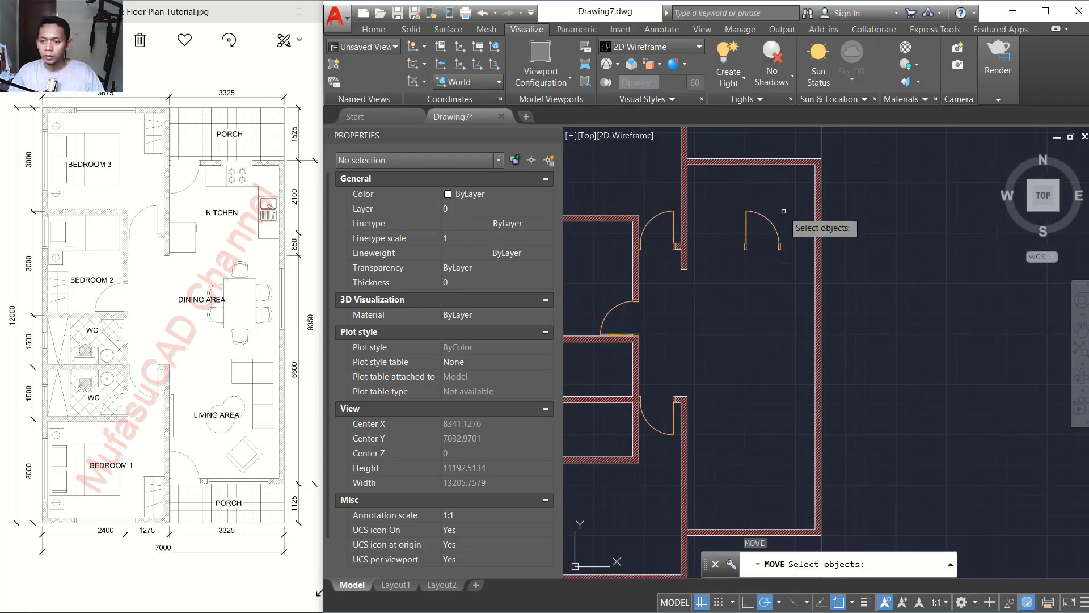
{"action": "left_click", "coordinate": [792, 215]}
{"action": "left_click", "coordinate": [732, 271]}
{"action": "key", "text": "Return"}
{"action": "scroll", "coordinate": [722, 275], "scroll_direction": "up", "scroll_amount": 8}
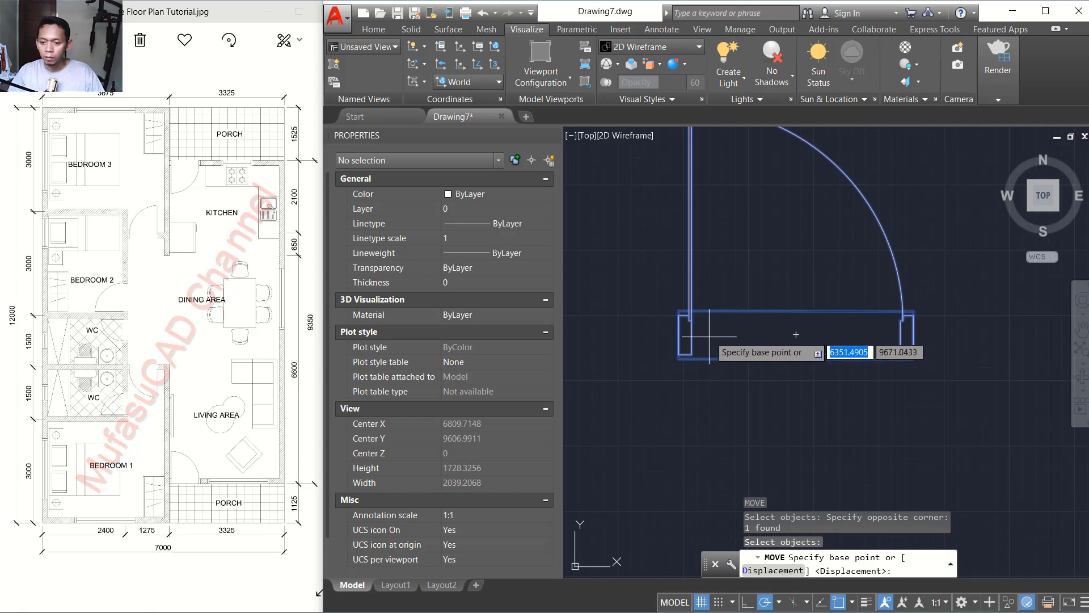
{"action": "left_click", "coordinate": [680, 357]}
{"action": "scroll", "coordinate": [690, 343], "scroll_direction": "down", "scroll_amount": 8}
{"action": "scroll", "coordinate": [693, 355], "scroll_direction": "up", "scroll_amount": 7}
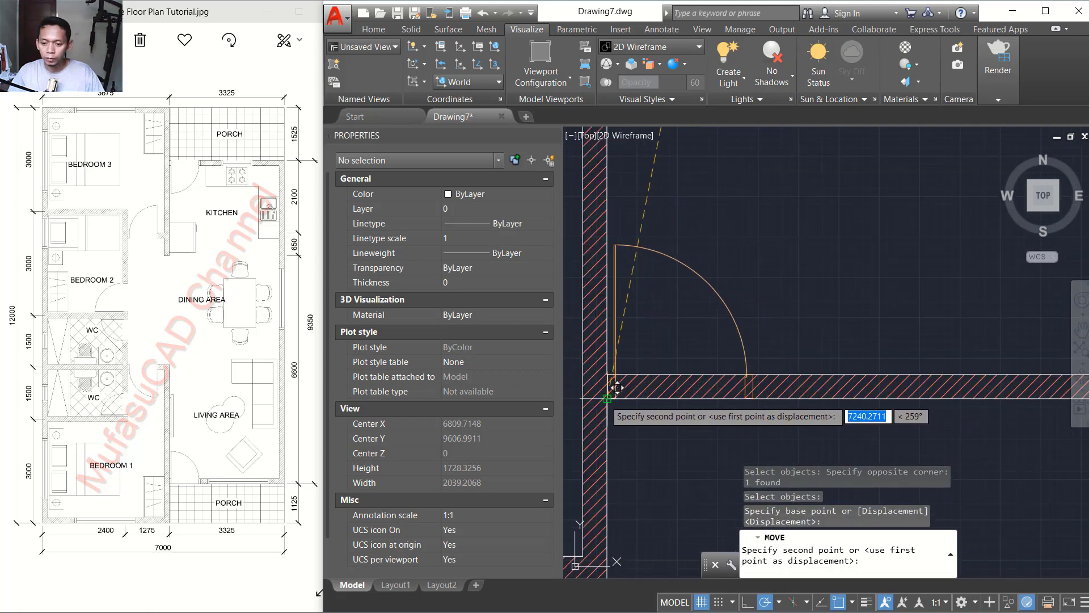
{"action": "left_click", "coordinate": [617, 387]}
{"action": "scroll", "coordinate": [758, 251], "scroll_direction": "down", "scroll_amount": 8}
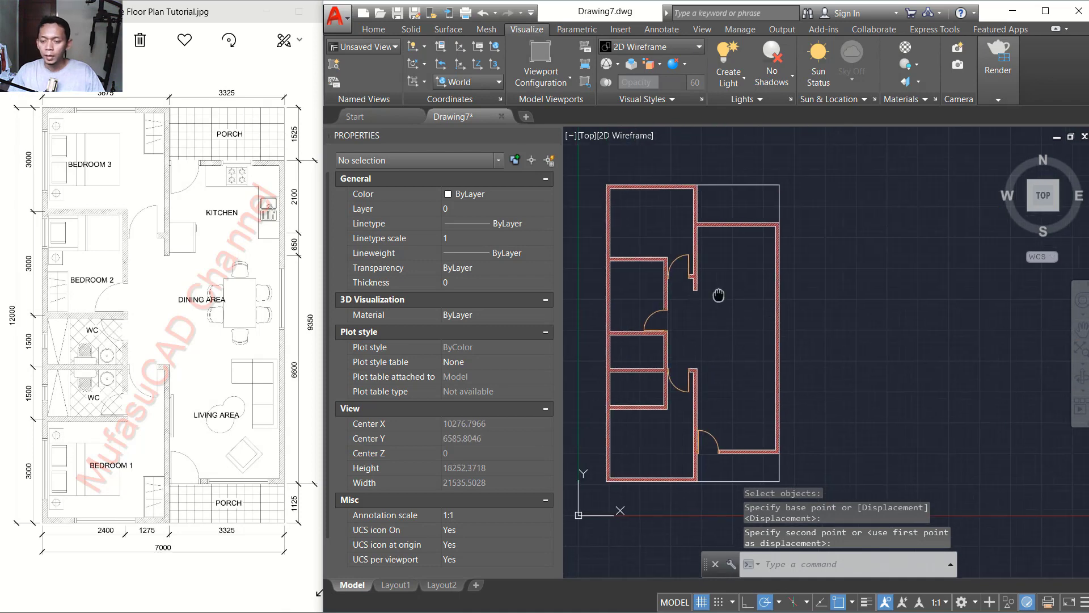
Step: Mirror the living area entrance door across a horizontal line through the middle of the house, keeping the original door
{"action": "middle_click_drag", "start_coordinate": [716, 303], "coordinate": [728, 354]}
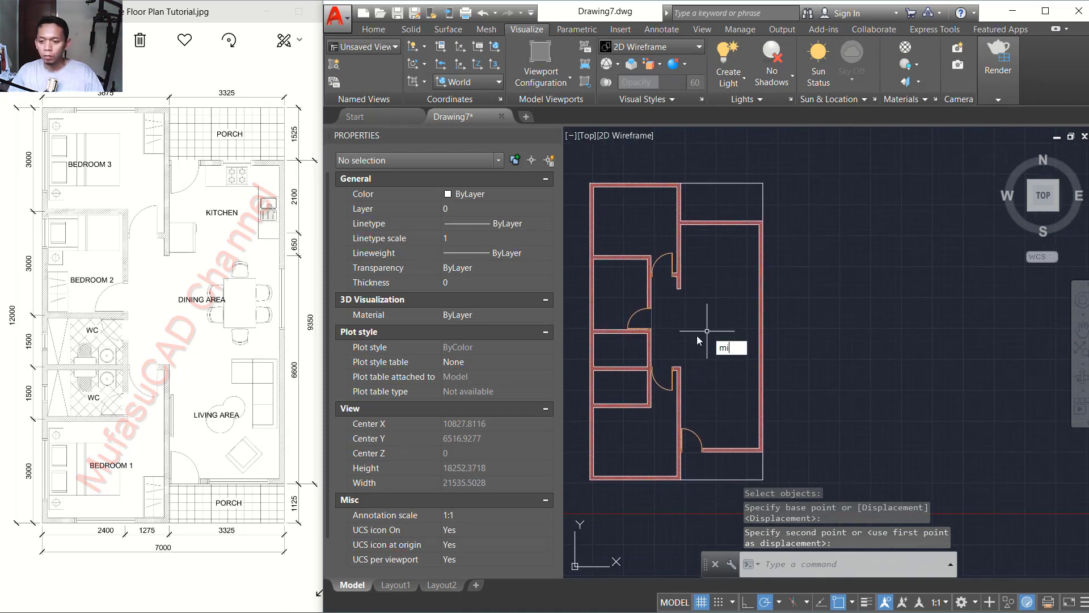
{"action": "key", "text": "Return"}
{"action": "left_click", "coordinate": [702, 449]}
{"action": "key", "text": "Return"}
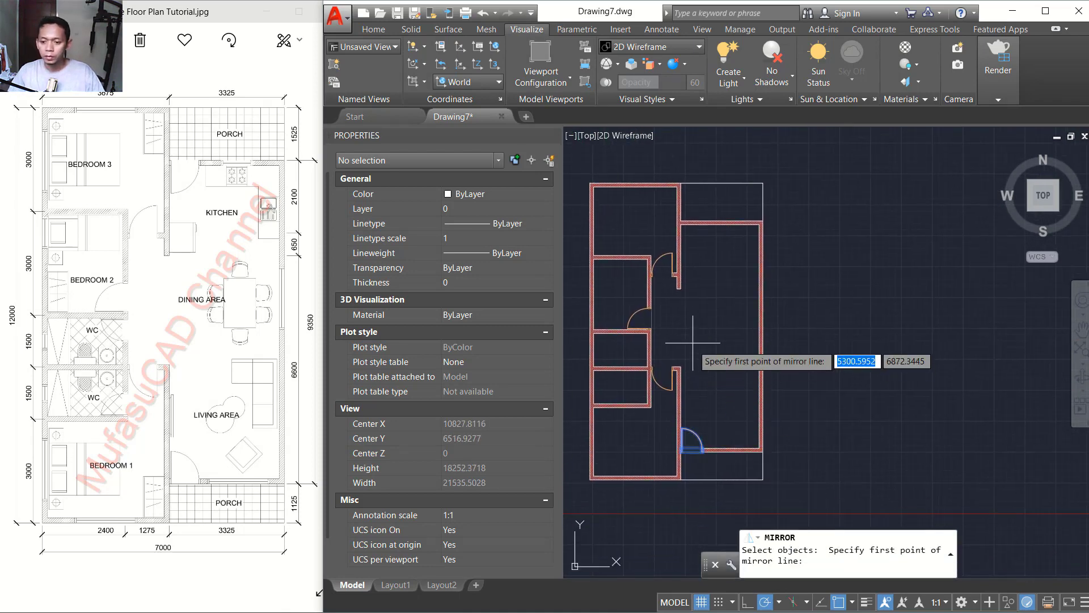
{"action": "left_click", "coordinate": [678, 331]}
{"action": "left_click", "coordinate": [714, 332]}
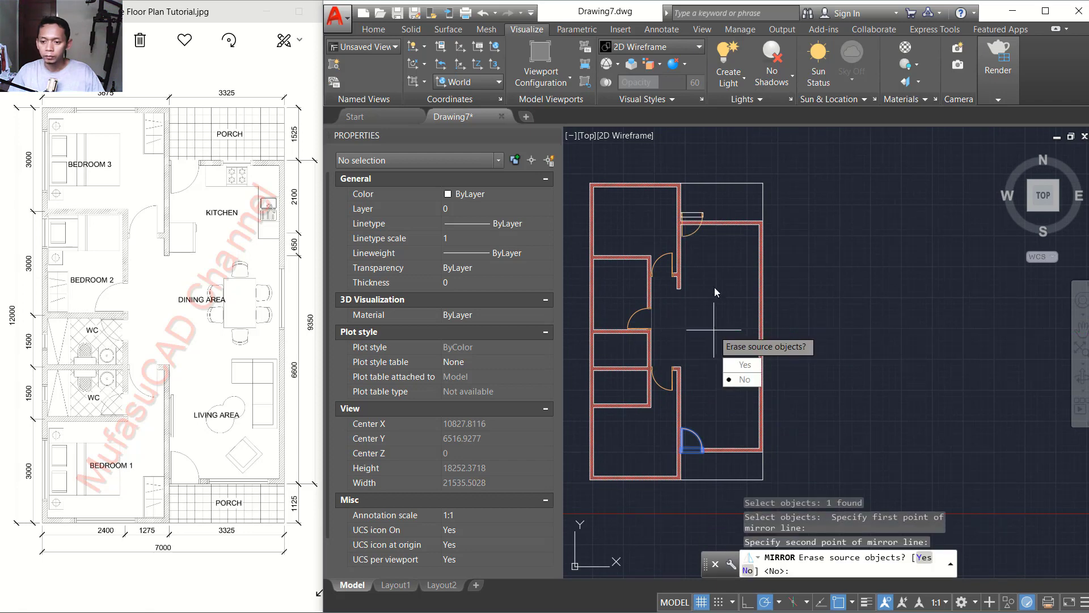
{"action": "key", "text": "Return"}
Step: Move the mirrored door into the kitchen's rear wall, aligning its upper jamb corner with the outer corner at the Bedroom 3 wall
{"action": "middle_click_drag", "start_coordinate": [711, 317], "coordinate": [712, 342]}
{"action": "scroll", "coordinate": [702, 247], "scroll_direction": "up", "scroll_amount": 6}
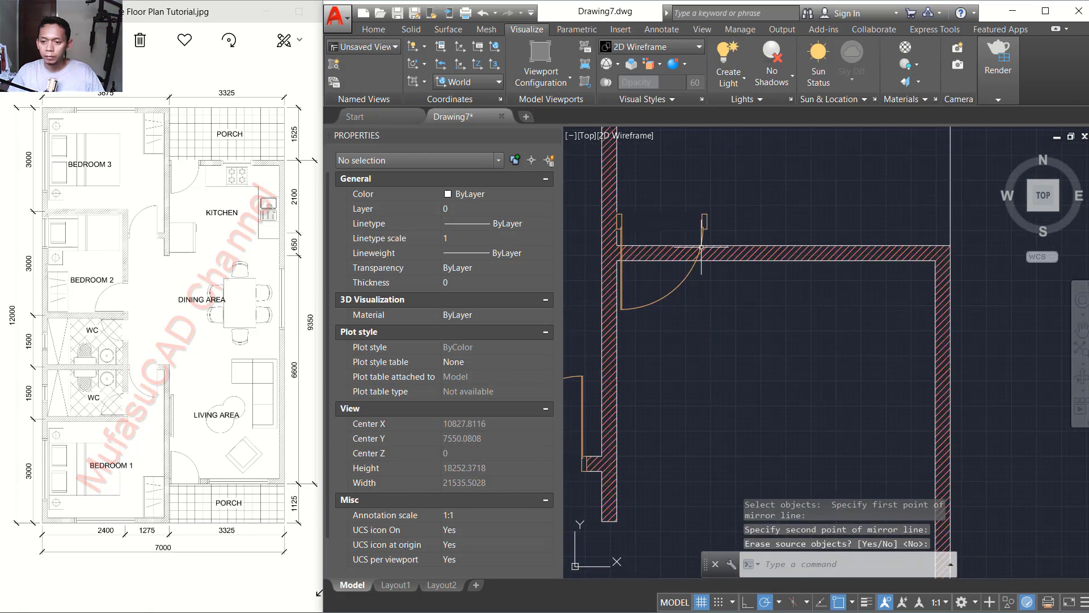
{"action": "middle_click_drag", "start_coordinate": [673, 222], "coordinate": [699, 277]}
{"action": "type", "text": "m"}
{"action": "key", "text": "Return"}
{"action": "left_click", "coordinate": [720, 250]}
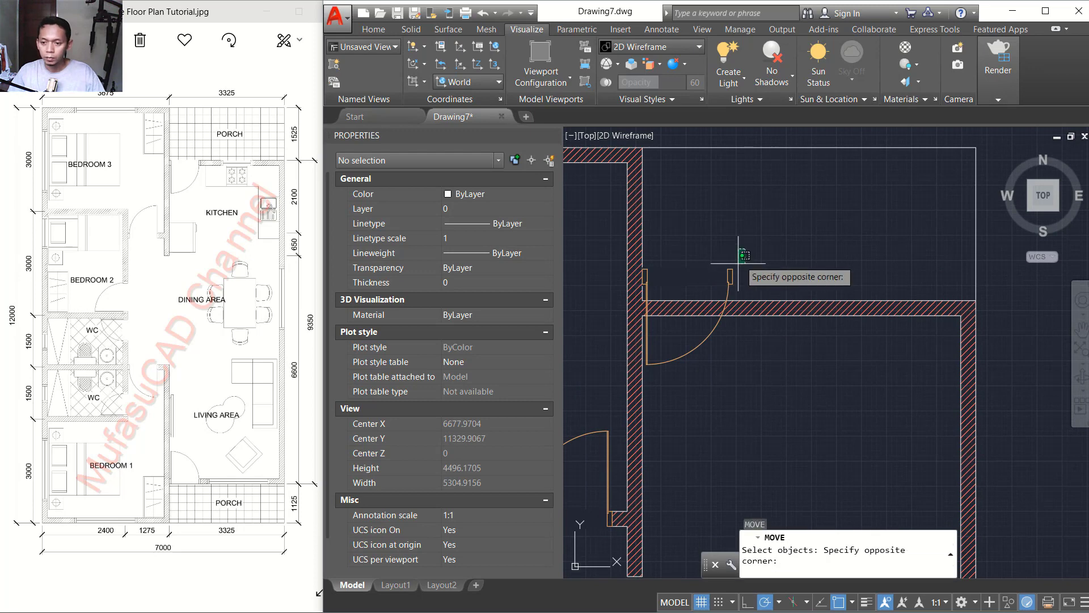
{"action": "left_click", "coordinate": [700, 280]}
{"action": "key", "text": "Return"}
{"action": "scroll", "coordinate": [692, 215], "scroll_direction": "up", "scroll_amount": 8}
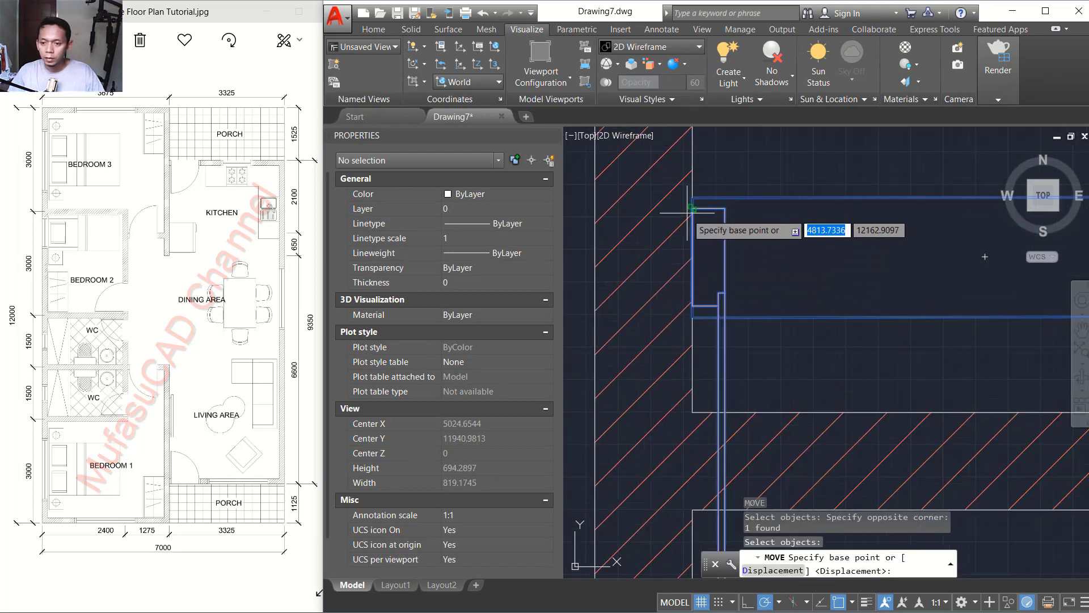
{"action": "left_click", "coordinate": [692, 208]}
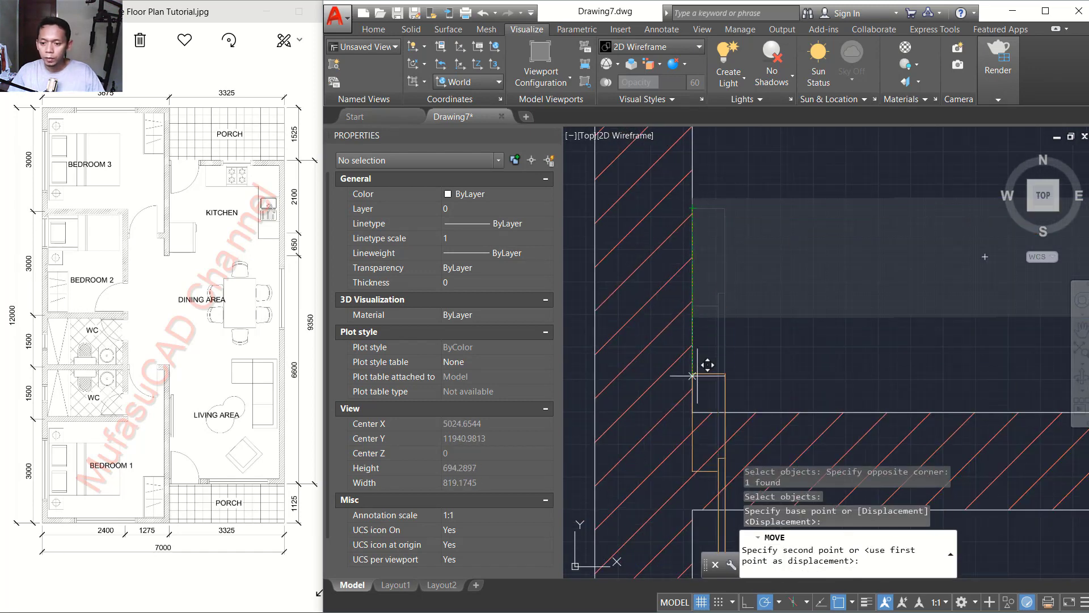
{"action": "left_click", "coordinate": [700, 404]}
{"action": "scroll", "coordinate": [784, 319], "scroll_direction": "down", "scroll_amount": 10}
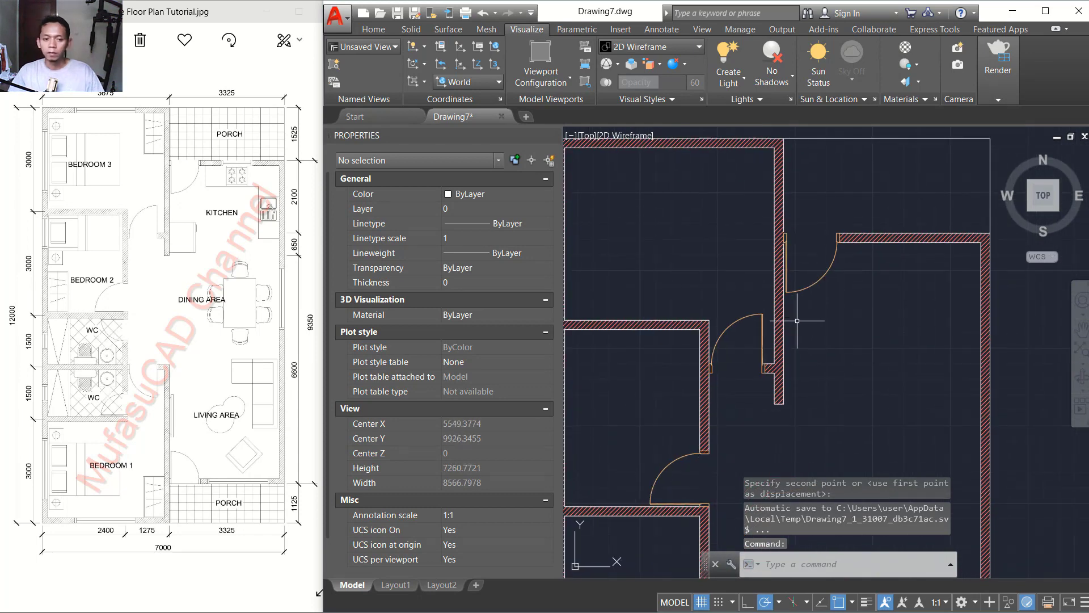
Step: Insert the block "1800x150 single window.dwg" from the Windows folder onto the front porch, just below the living area's front wall
{"action": "middle_click_drag", "start_coordinate": [830, 333], "coordinate": [811, 279]}
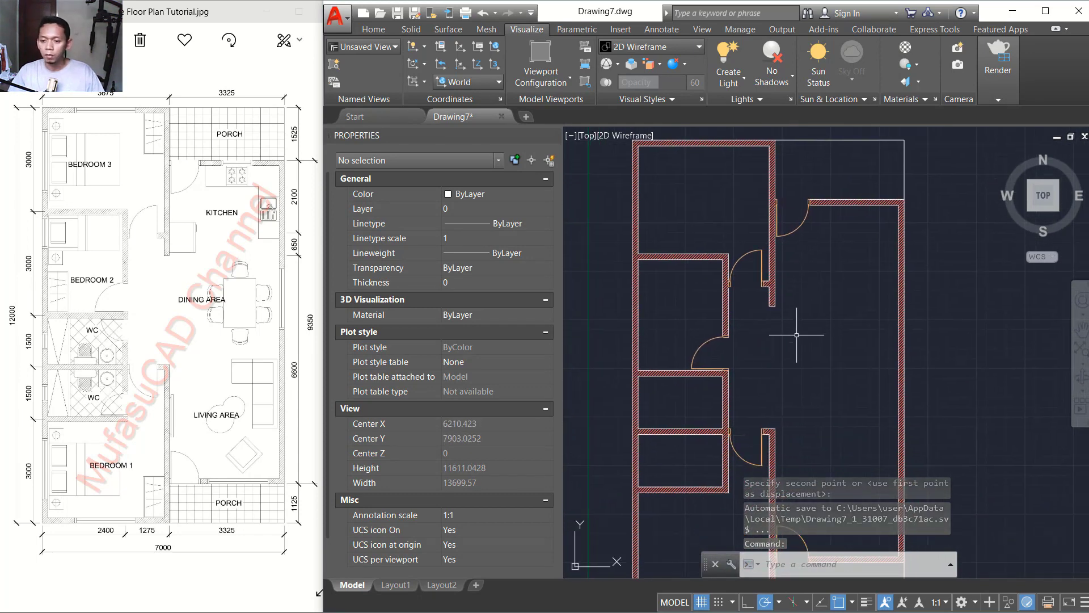
{"action": "scroll", "coordinate": [796, 335], "scroll_direction": "down", "scroll_amount": 2}
{"action": "middle_click_drag", "start_coordinate": [795, 336], "coordinate": [792, 310]}
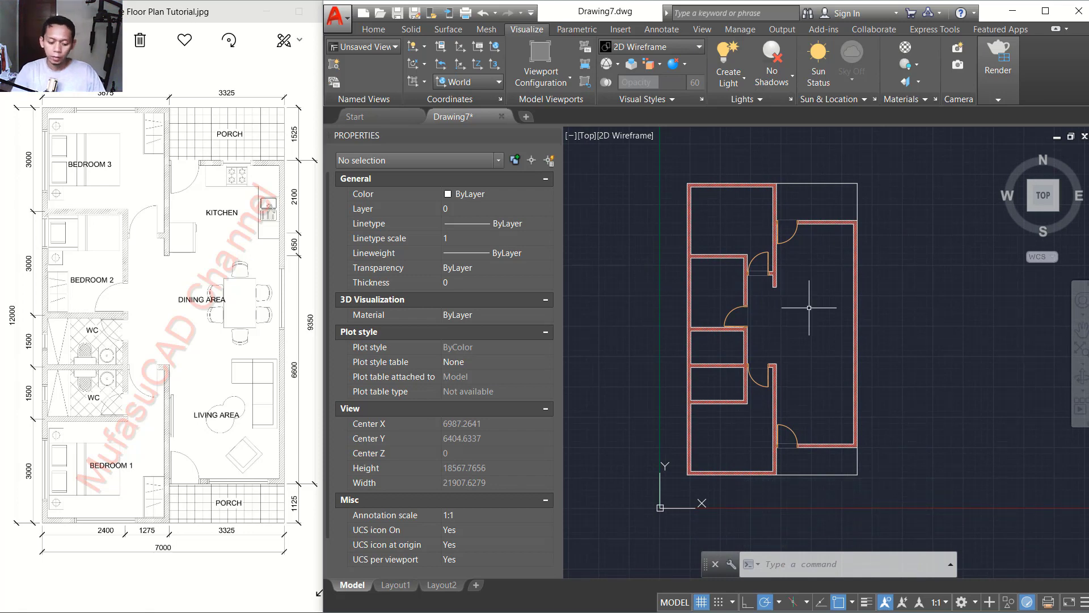
{"action": "key", "text": "Return"}
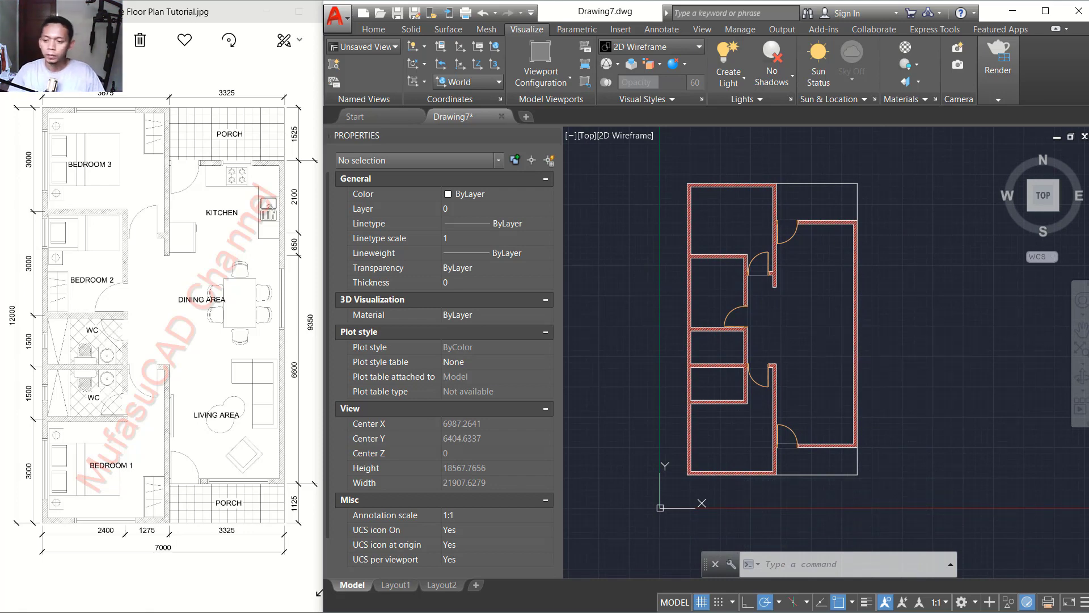
{"action": "left_click", "coordinate": [688, 227]}
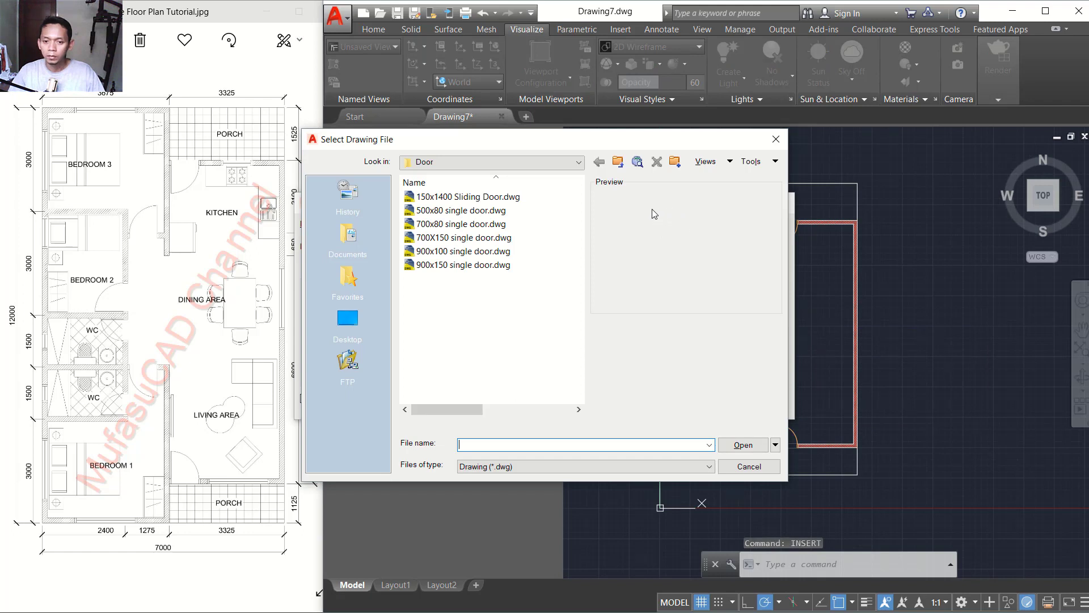
{"action": "left_click", "coordinate": [618, 161]}
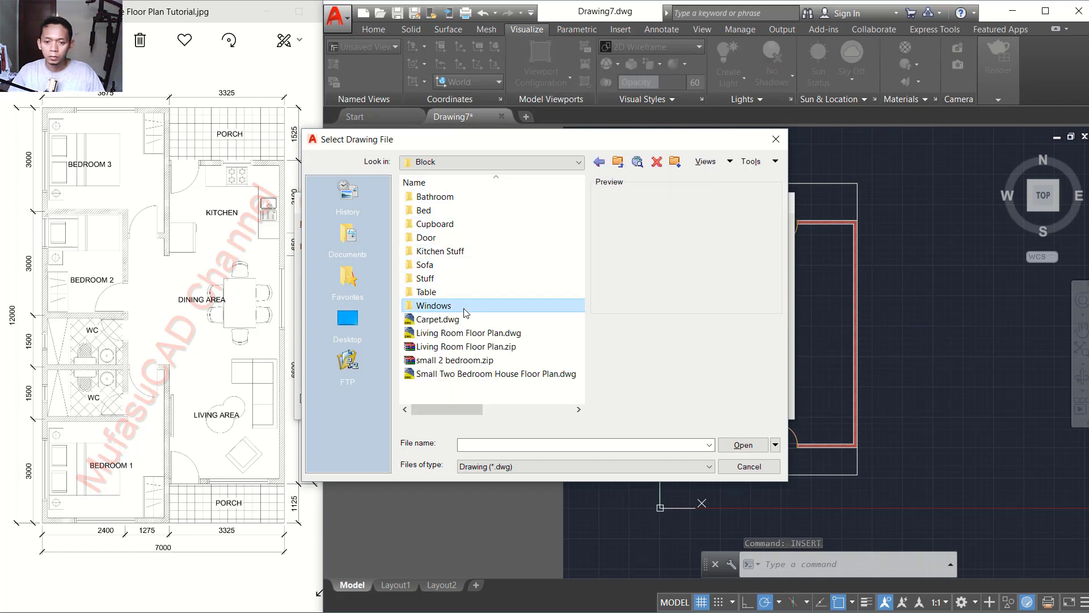
{"action": "double_click", "coordinate": [479, 306]}
{"action": "left_click", "coordinate": [465, 224]}
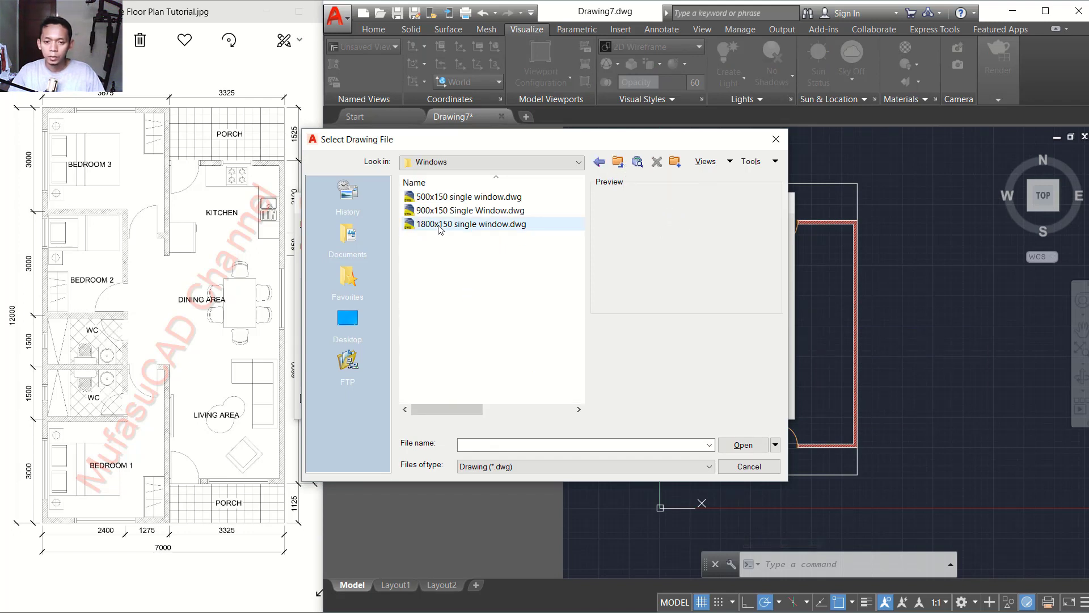
{"action": "left_click", "coordinate": [743, 445]}
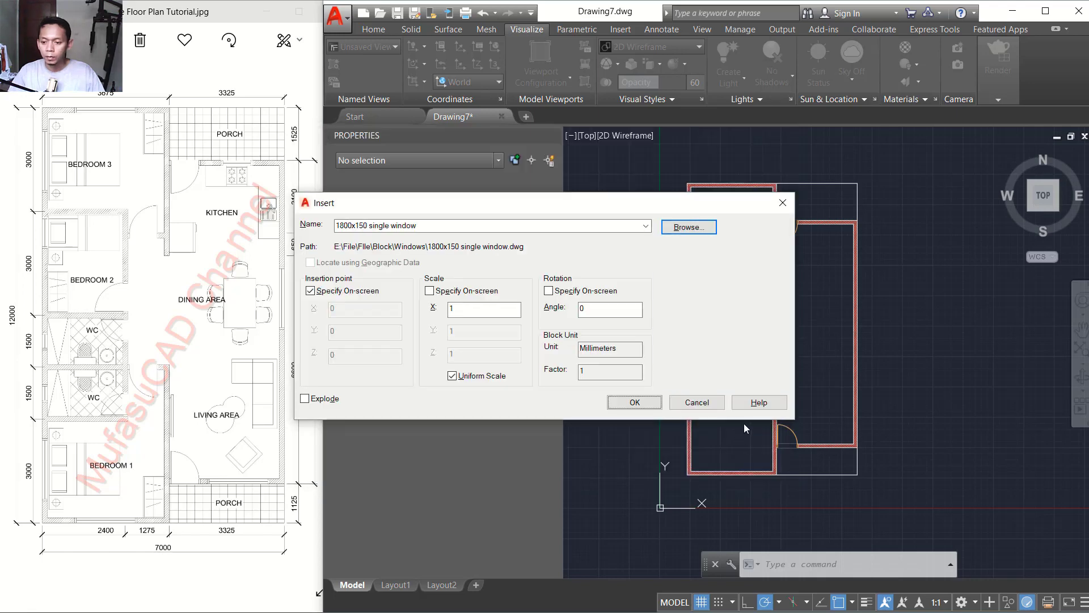
{"action": "left_click", "coordinate": [633, 403]}
{"action": "scroll", "coordinate": [663, 389], "scroll_direction": "up", "scroll_amount": 4}
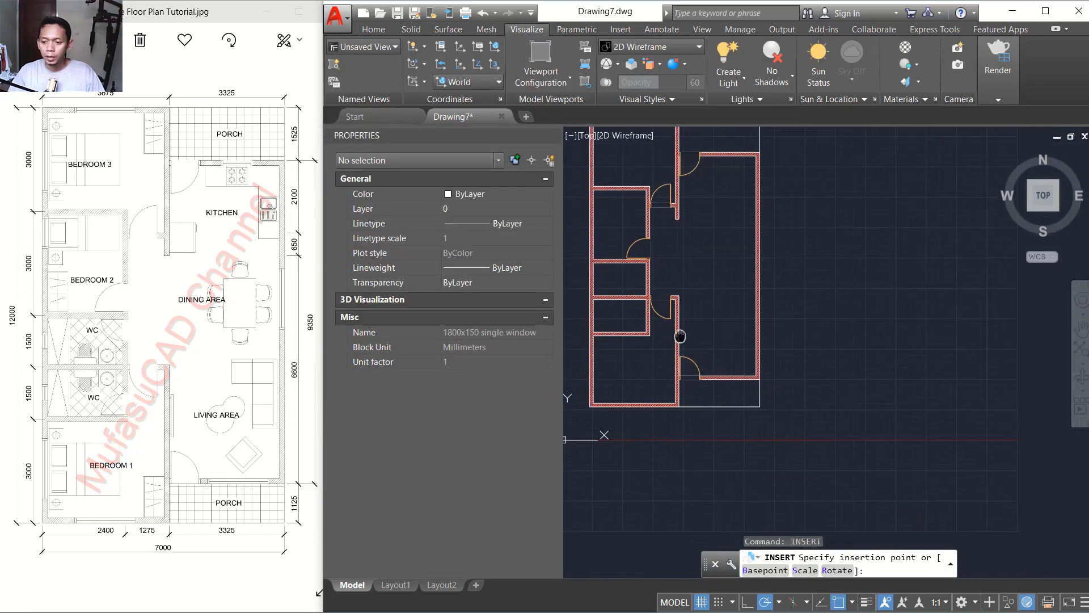
{"action": "left_click", "coordinate": [705, 382]}
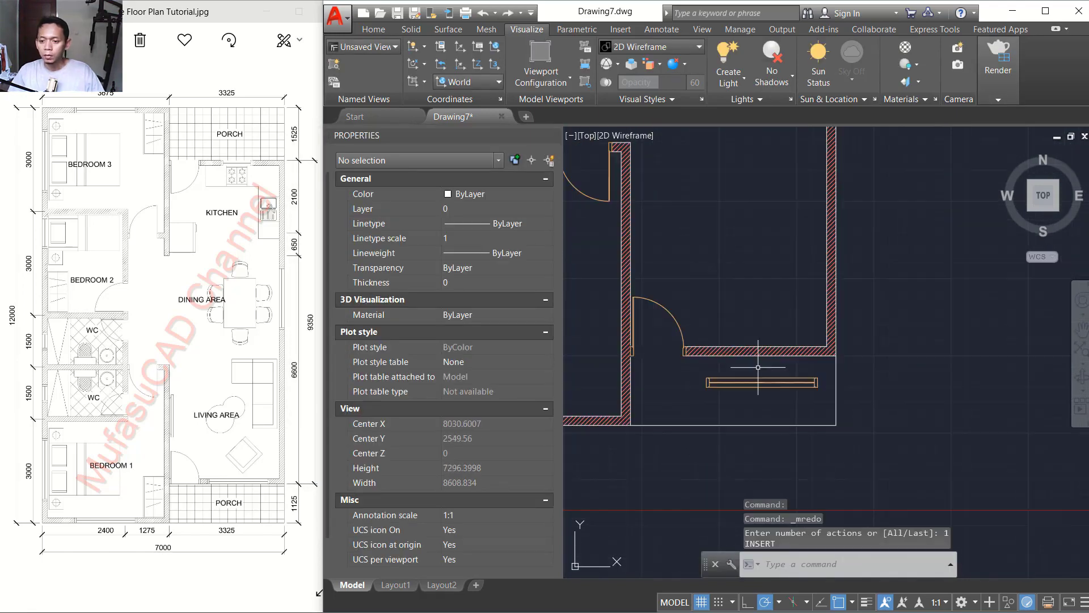
Step: Move the single window by its midpoint into the living area's front wall, centred between the door jamb and the side wall's inner face
{"action": "scroll", "coordinate": [811, 371], "scroll_direction": "up", "scroll_amount": 2}
{"action": "type", "text": "m"}
{"action": "key", "text": "Return"}
{"action": "left_click", "coordinate": [748, 417]}
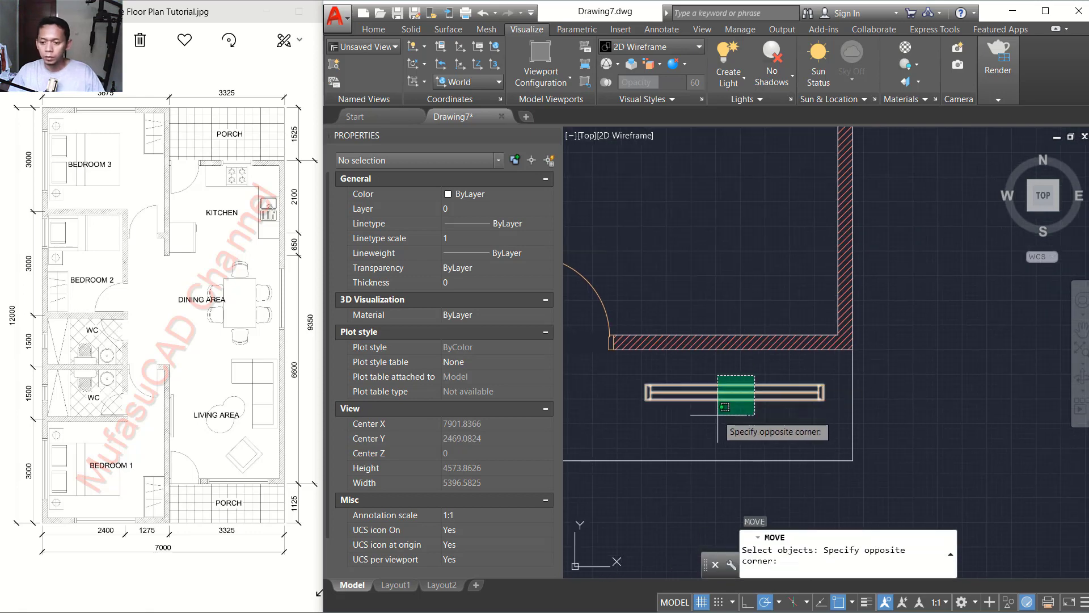
{"action": "left_click", "coordinate": [715, 372]}
{"action": "key", "text": "Return"}
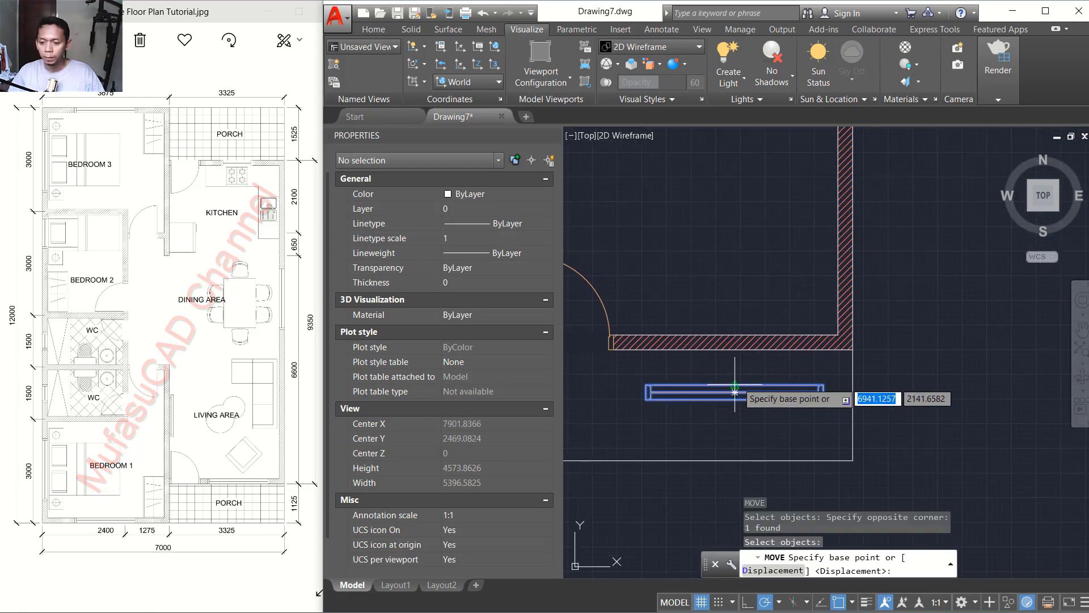
{"action": "left_click", "coordinate": [735, 391]}
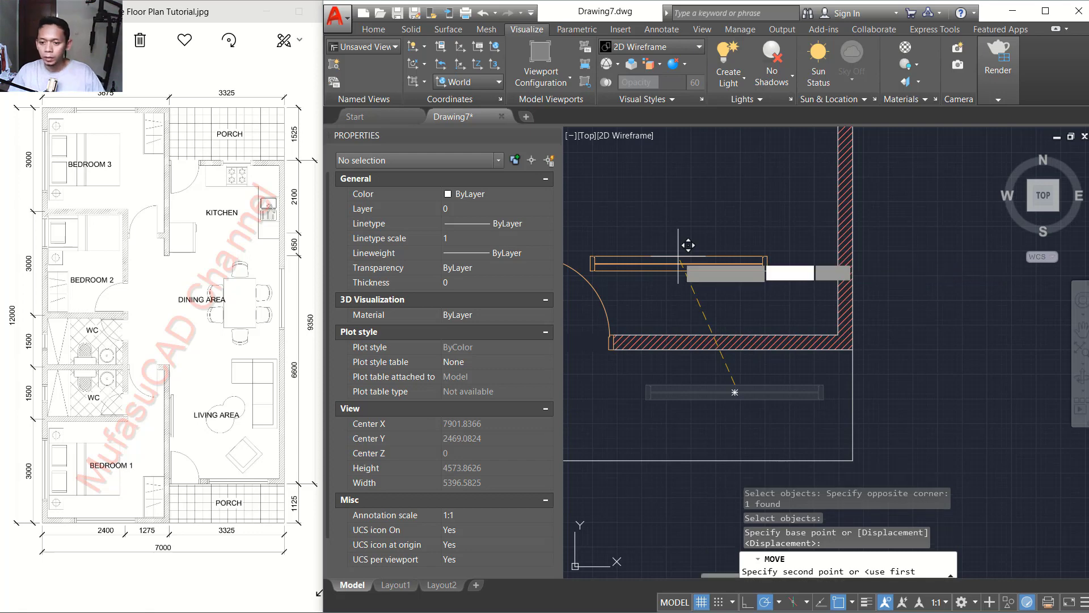
{"action": "key", "text": "Return"}
{"action": "scroll", "coordinate": [652, 318], "scroll_direction": "up", "scroll_amount": 2}
{"action": "middle_click_drag", "start_coordinate": [646, 324], "coordinate": [664, 357]}
{"action": "scroll", "coordinate": [628, 365], "scroll_direction": "down", "scroll_amount": 2}
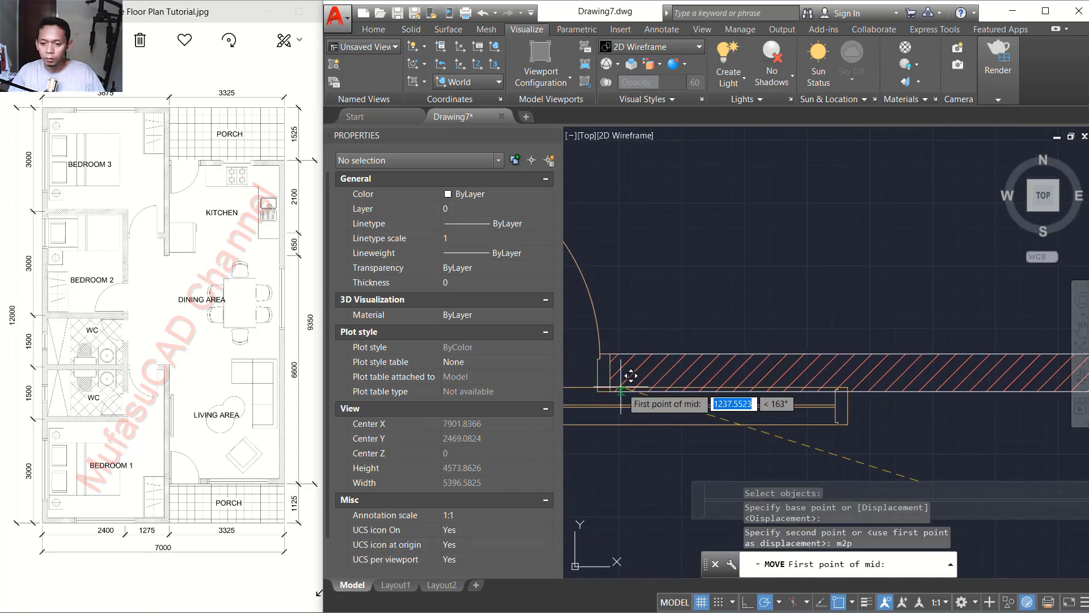
{"action": "left_click", "coordinate": [620, 357]}
{"action": "scroll", "coordinate": [625, 355], "scroll_direction": "down", "scroll_amount": 1}
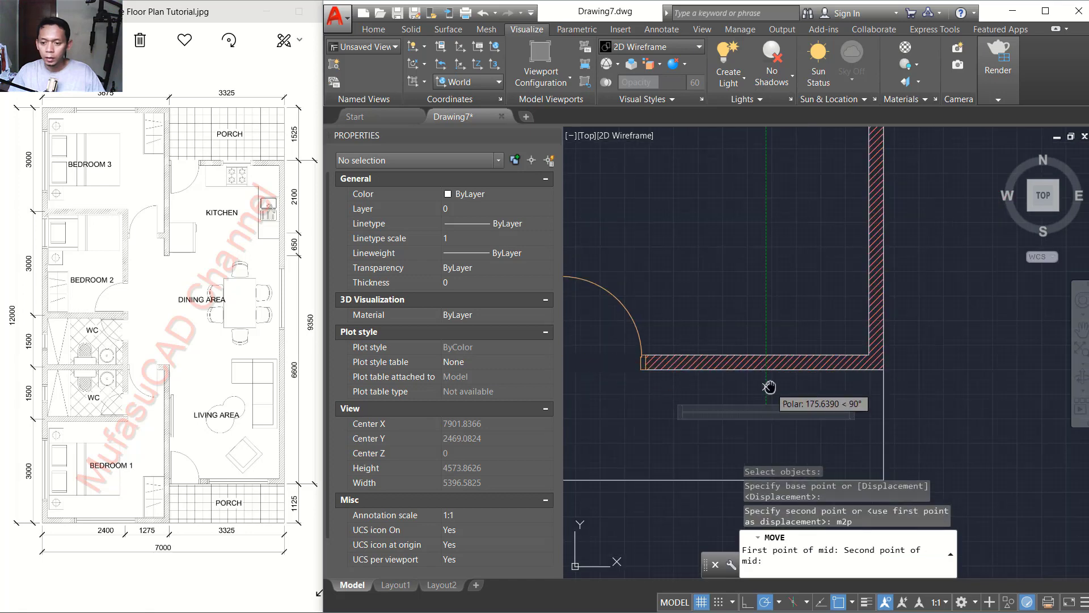
{"action": "scroll", "coordinate": [783, 363], "scroll_direction": "up", "scroll_amount": 2}
{"action": "left_click", "coordinate": [798, 338]}
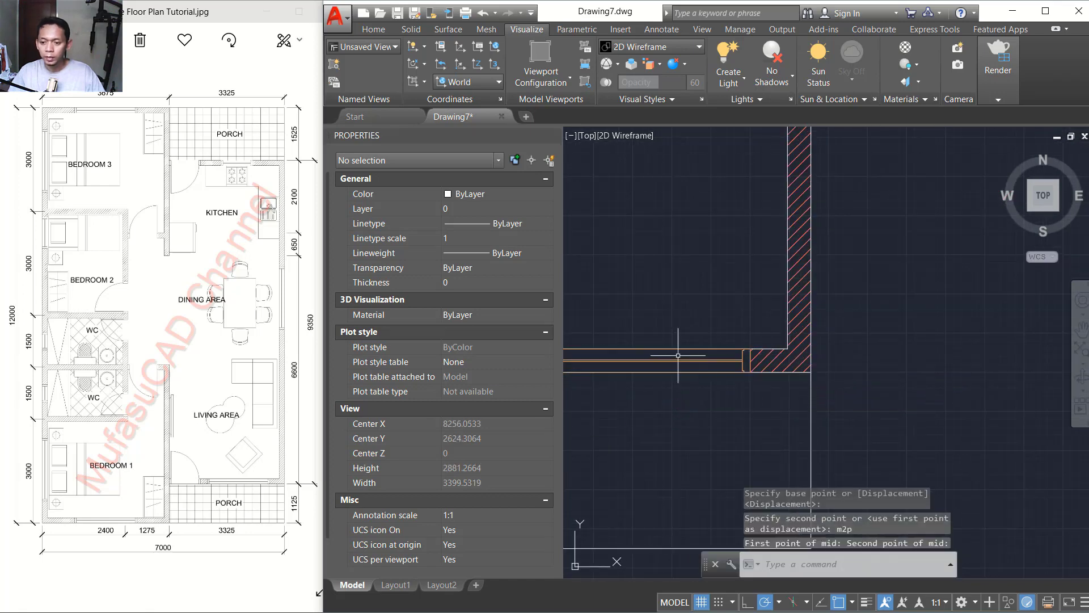
Step: Copy the living area window by its centre to the midpoint of Bedroom 1's front wall
{"action": "scroll", "coordinate": [709, 352], "scroll_direction": "down", "scroll_amount": 2}
{"action": "type", "text": "c"}
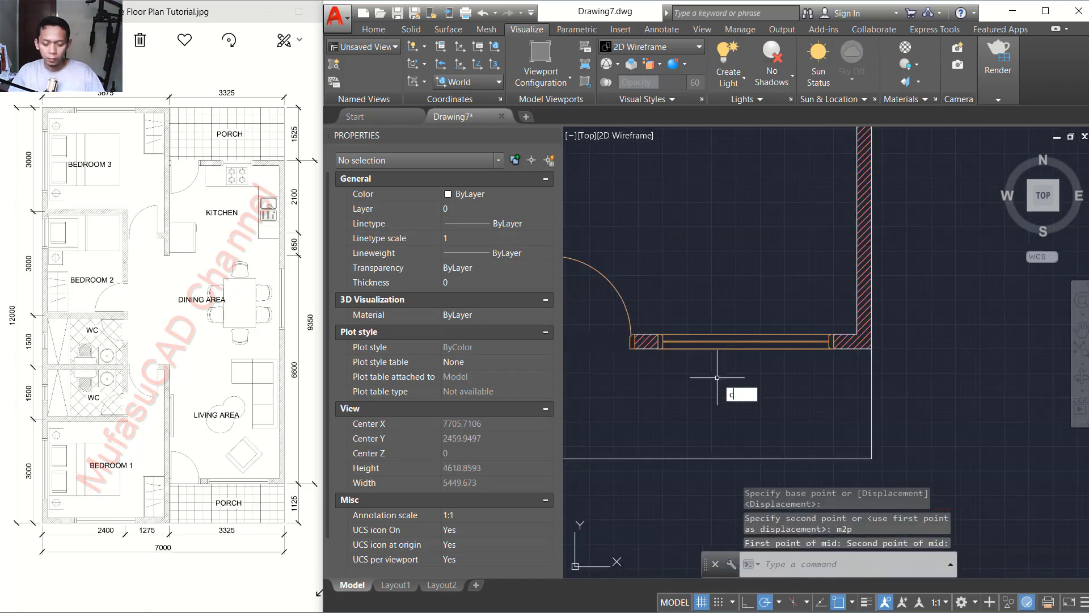
{"action": "type", "text": "t o"}
{"action": "key", "text": "Return"}
{"action": "left_click", "coordinate": [743, 342]}
{"action": "key", "text": "Return"}
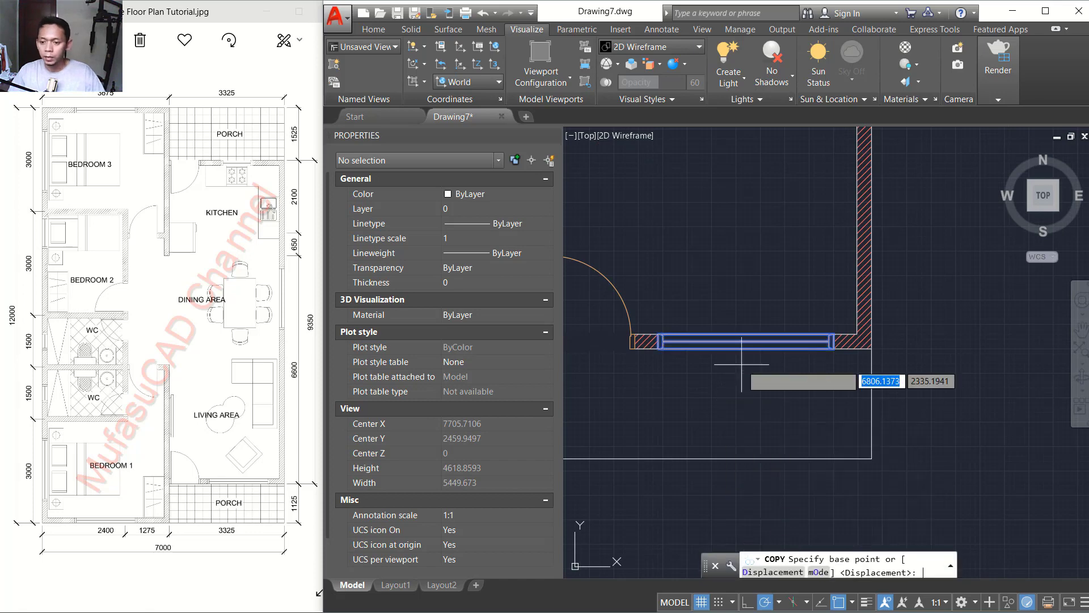
{"action": "left_click", "coordinate": [746, 340]}
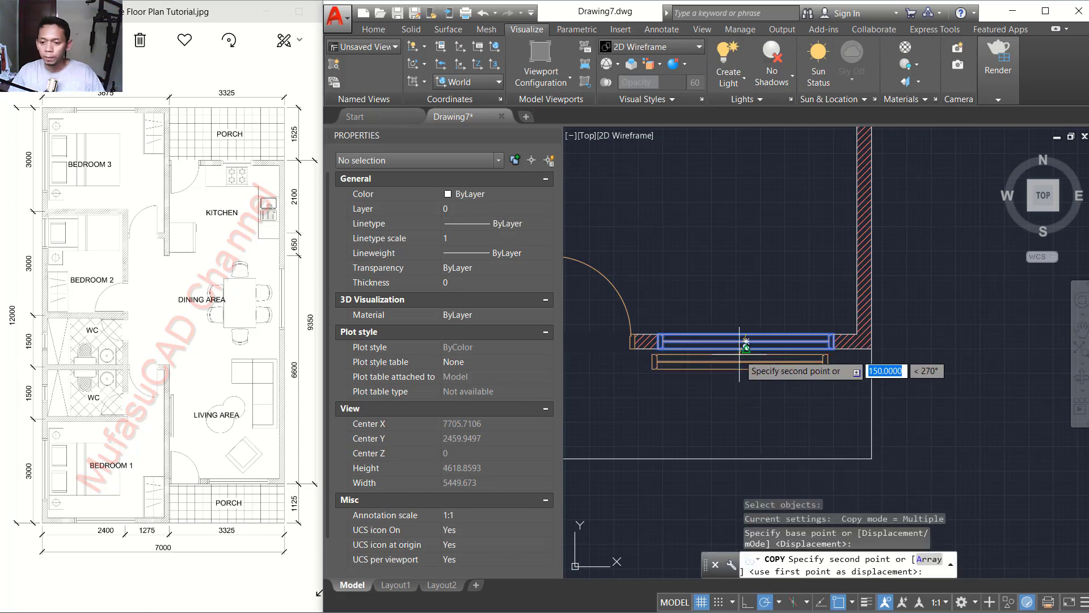
{"action": "scroll", "coordinate": [738, 351], "scroll_direction": "down", "scroll_amount": 5}
{"action": "scroll", "coordinate": [693, 351], "scroll_direction": "up", "scroll_amount": 4}
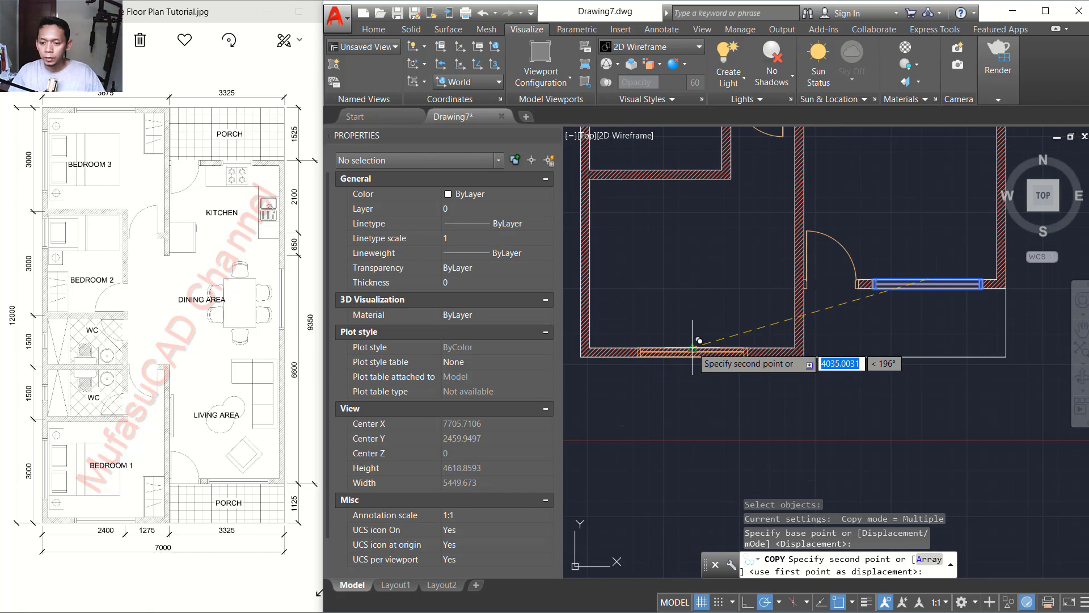
{"action": "left_click", "coordinate": [693, 348]}
{"action": "middle_click_drag", "start_coordinate": [656, 381], "coordinate": [692, 408]}
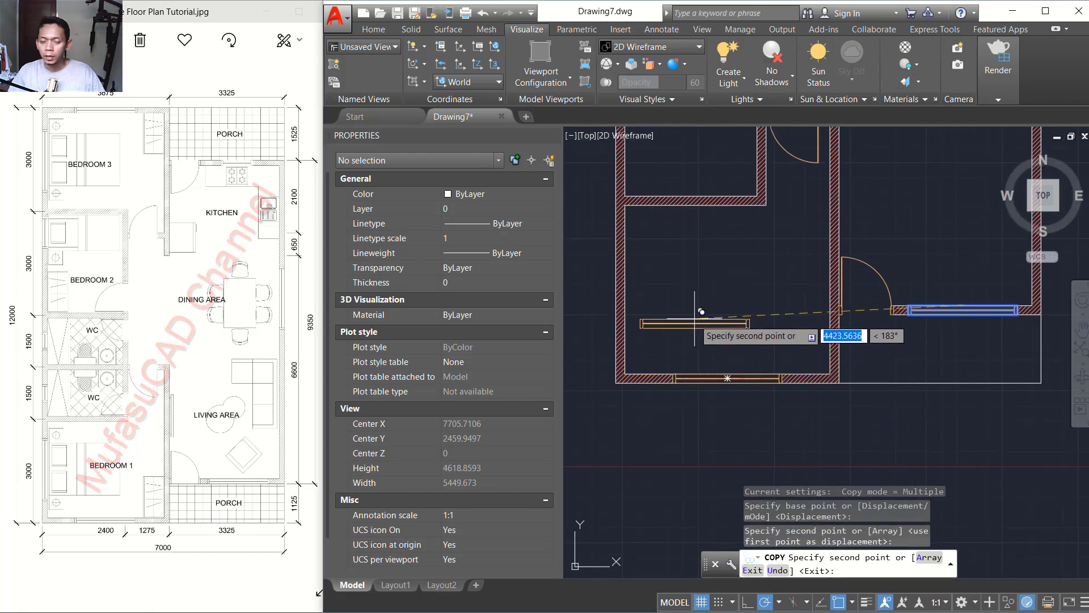
Step: Place four more window copies: inside Bedroom 3, outside the side walls of Bedrooms 3 and 1, and outside the dining area
{"action": "scroll", "coordinate": [696, 305], "scroll_direction": "down", "scroll_amount": 6}
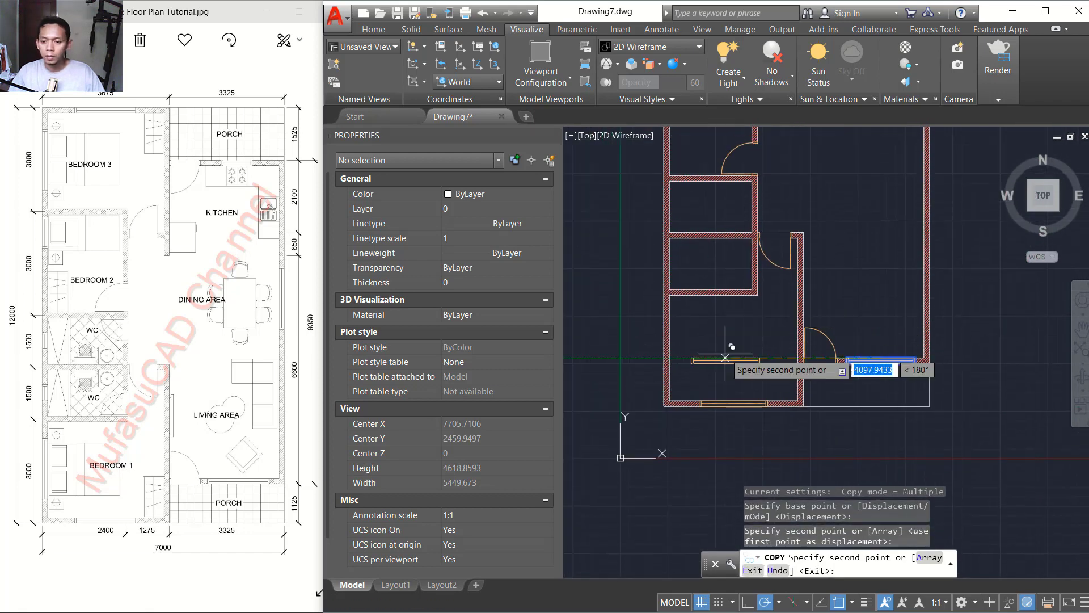
{"action": "middle_click_drag", "start_coordinate": [716, 339], "coordinate": [713, 373]}
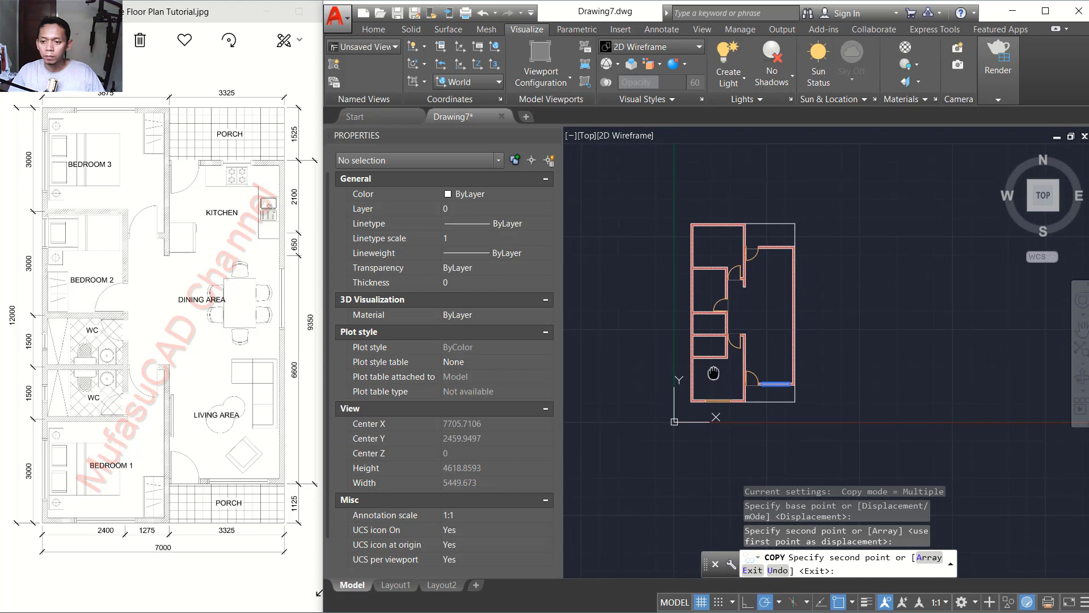
{"action": "left_click", "coordinate": [714, 233]}
{"action": "left_click", "coordinate": [664, 247]}
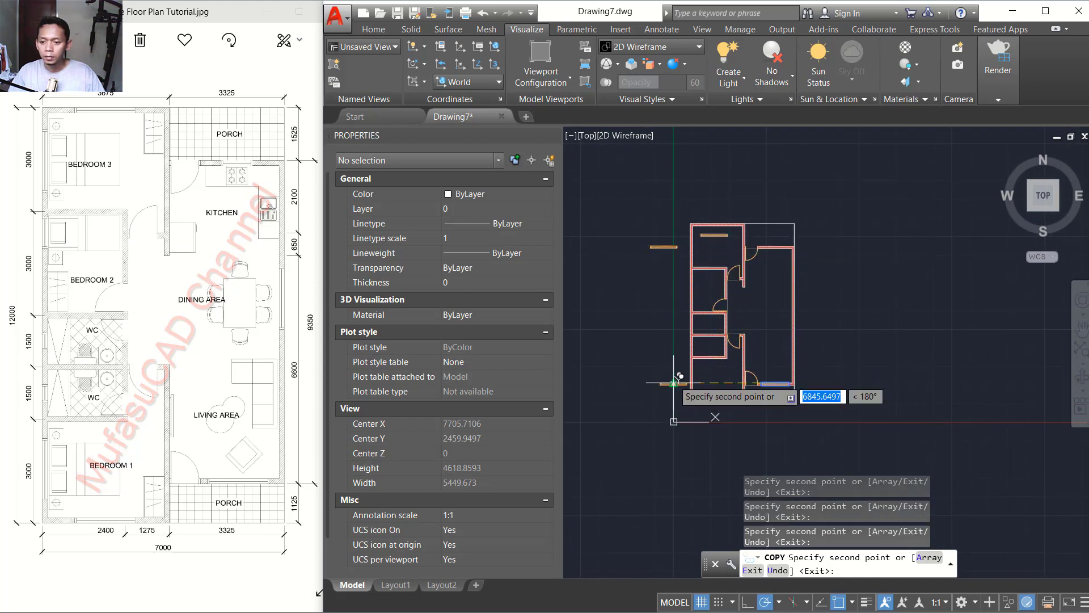
{"action": "left_click", "coordinate": [674, 383]}
{"action": "left_click", "coordinate": [817, 318]}
{"action": "key", "text": "Return"}
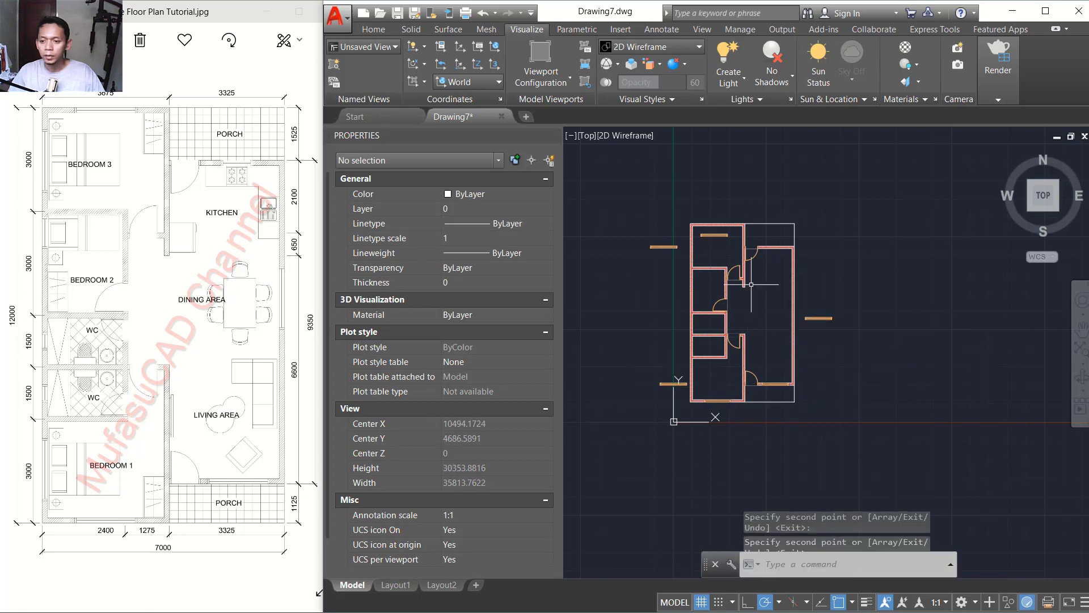
Step: Move the window copy inside Bedroom 3 by its midpoint to the middle of that room's rear wall
{"action": "middle_click_drag", "start_coordinate": [710, 217], "coordinate": [696, 261]}
{"action": "scroll", "coordinate": [696, 261], "scroll_direction": "up", "scroll_amount": 6}
{"action": "middle_click_drag", "start_coordinate": [716, 384], "coordinate": [693, 356]}
{"action": "type", "text": "m"}
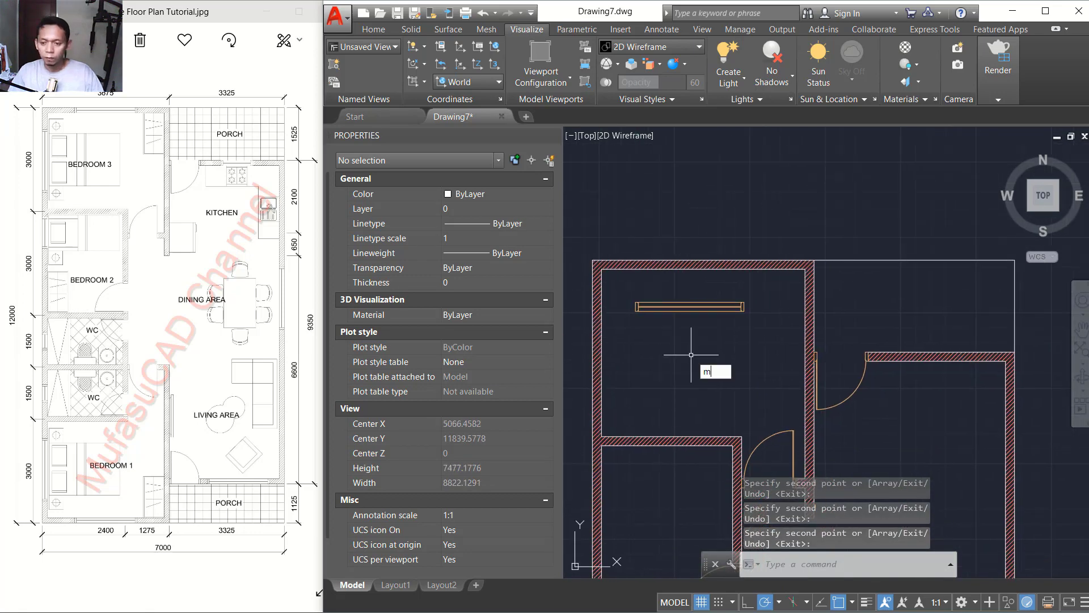
{"action": "key", "text": "Return"}
{"action": "left_click", "coordinate": [735, 285]}
{"action": "left_click", "coordinate": [690, 335]}
{"action": "key", "text": "Return"}
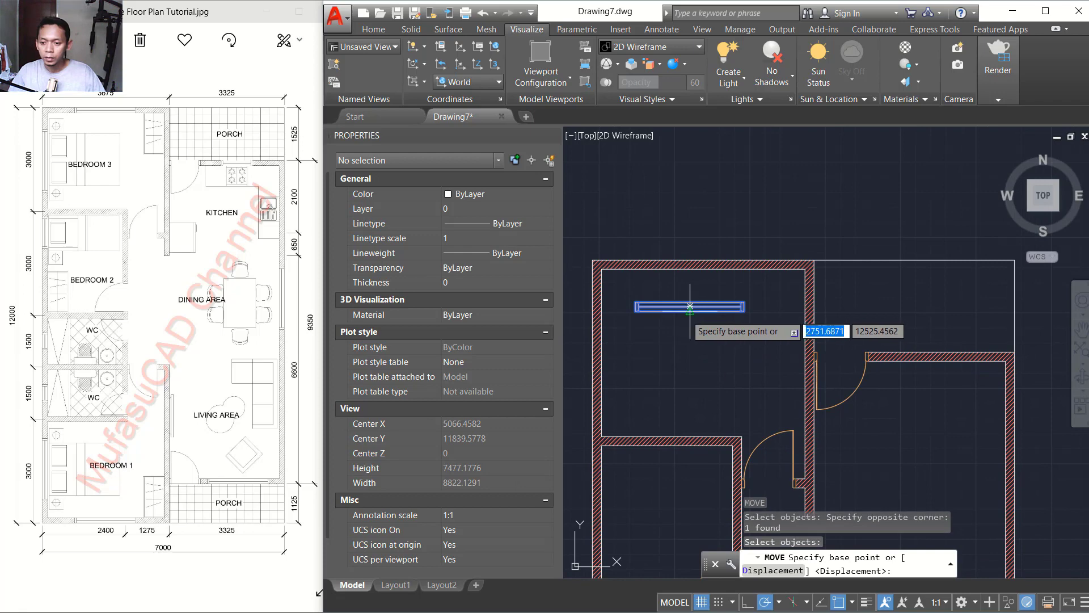
{"action": "left_click", "coordinate": [690, 307]}
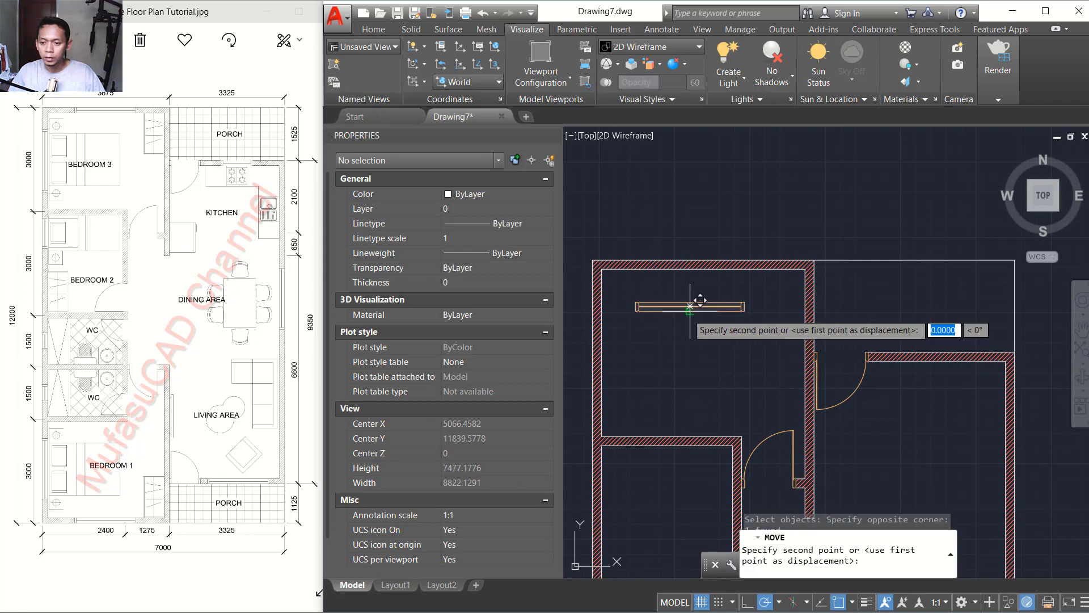
{"action": "left_click", "coordinate": [704, 258]}
Step: Rotate the loose window beside Bedroom 3 by 270° about its midpoint so it stands vertically
{"action": "scroll", "coordinate": [704, 259], "scroll_direction": "down", "scroll_amount": 4}
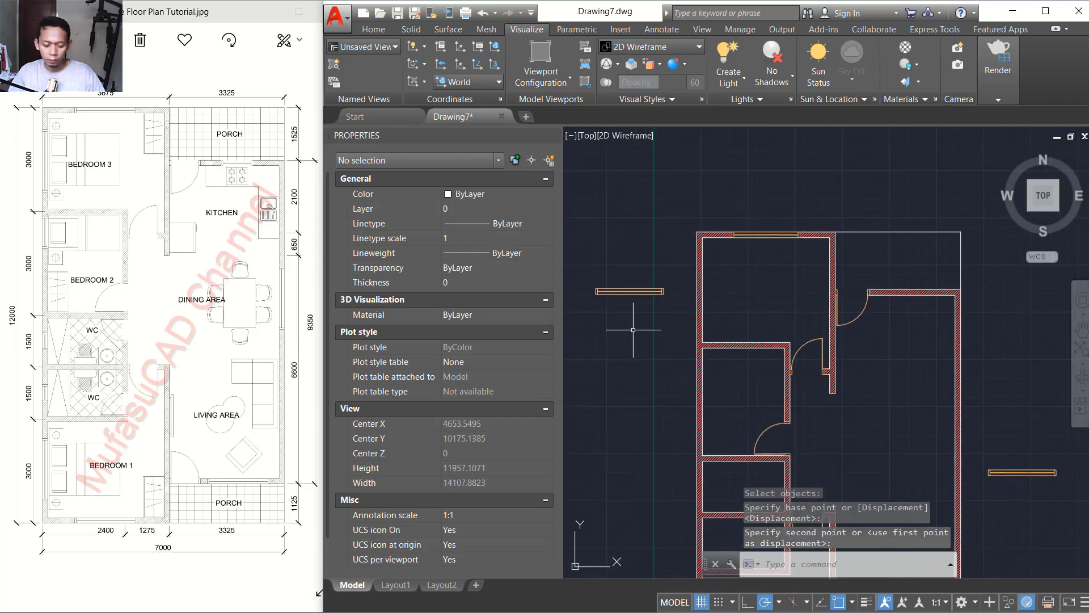
{"action": "type", "text": "ro"}
{"action": "key", "text": "Return"}
{"action": "left_click", "coordinate": [652, 274]}
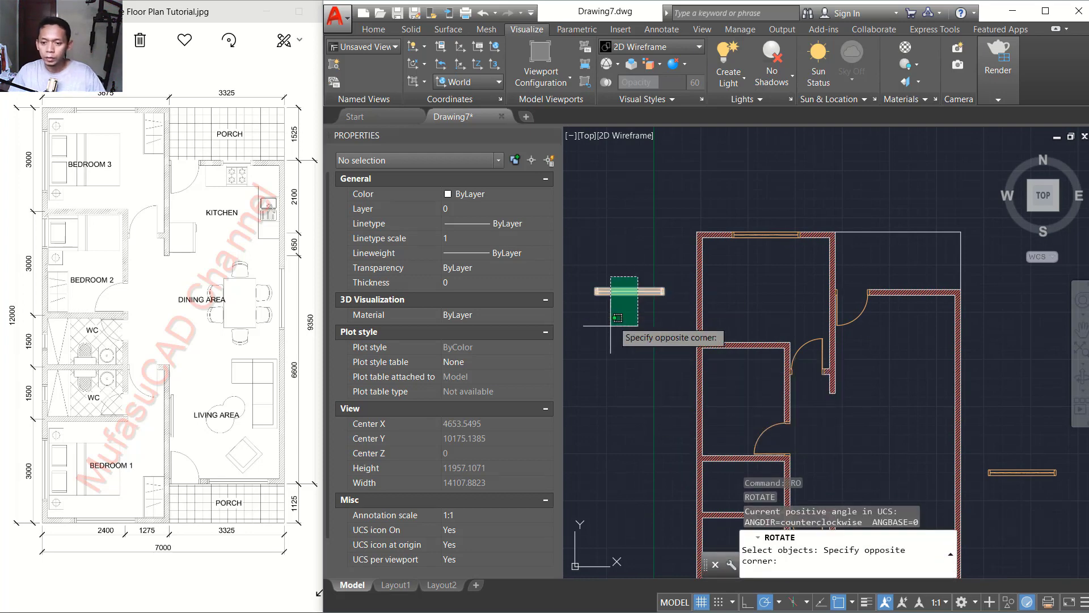
{"action": "left_click", "coordinate": [607, 306]}
{"action": "key", "text": "Return"}
{"action": "left_click", "coordinate": [630, 291]}
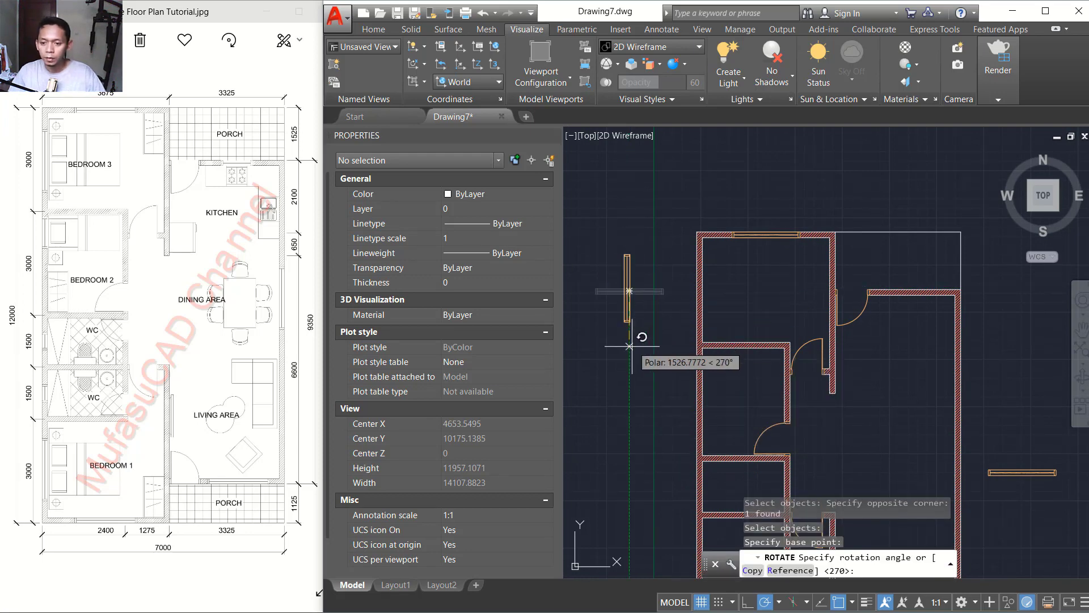
{"action": "left_click", "coordinate": [632, 312]}
Step: Move the vertical window beside Bedroom 3 by its midpoint to the middle of that room's outer side wall
{"action": "scroll", "coordinate": [632, 312], "scroll_direction": "up", "scroll_amount": 2}
{"action": "type", "text": "m"}
{"action": "key", "text": "Return"}
{"action": "left_click", "coordinate": [683, 255]}
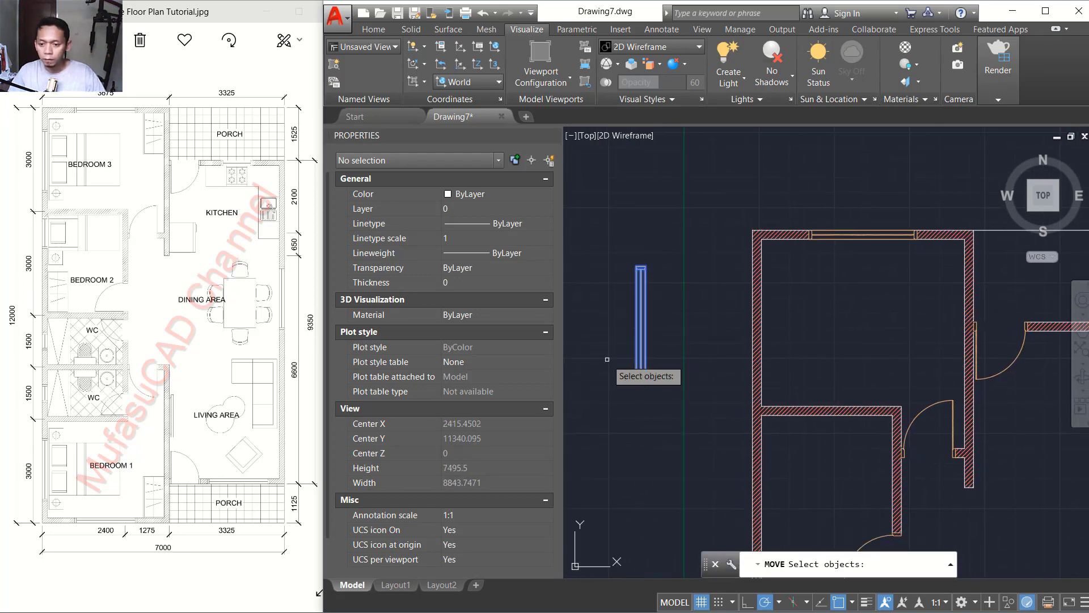
{"action": "left_click", "coordinate": [617, 369]}
{"action": "key", "text": "Return"}
{"action": "left_click", "coordinate": [641, 320]}
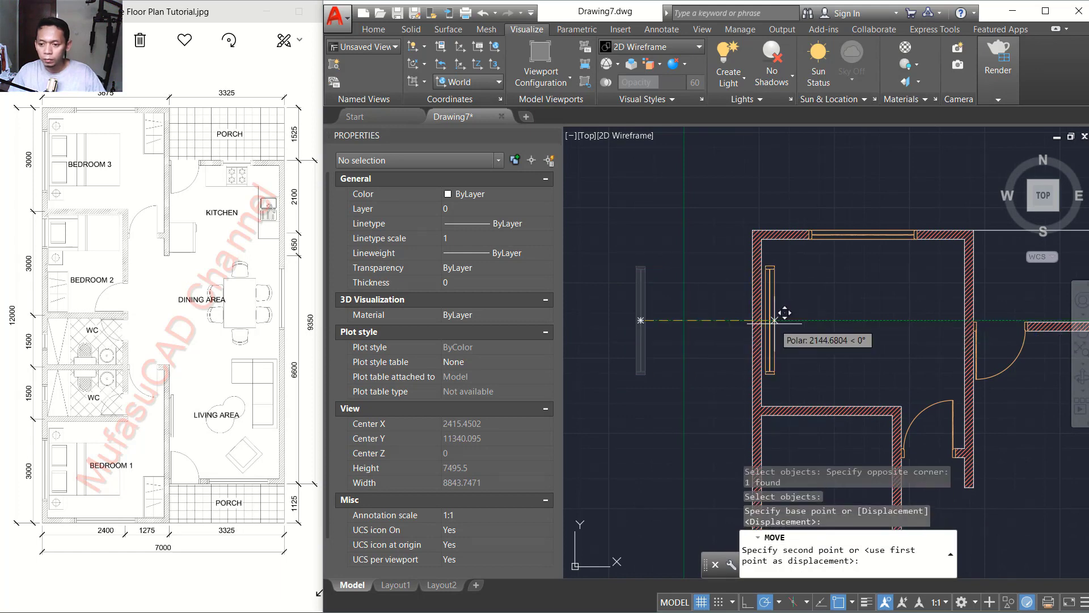
{"action": "left_click", "coordinate": [762, 327]}
Step: Rotate the loose window beside Bedroom 1 by 270° about its midpoint so it stands vertically
{"action": "scroll", "coordinate": [761, 327], "scroll_direction": "down", "scroll_amount": 2}
{"action": "middle_click_drag", "start_coordinate": [776, 493], "coordinate": [723, 338]}
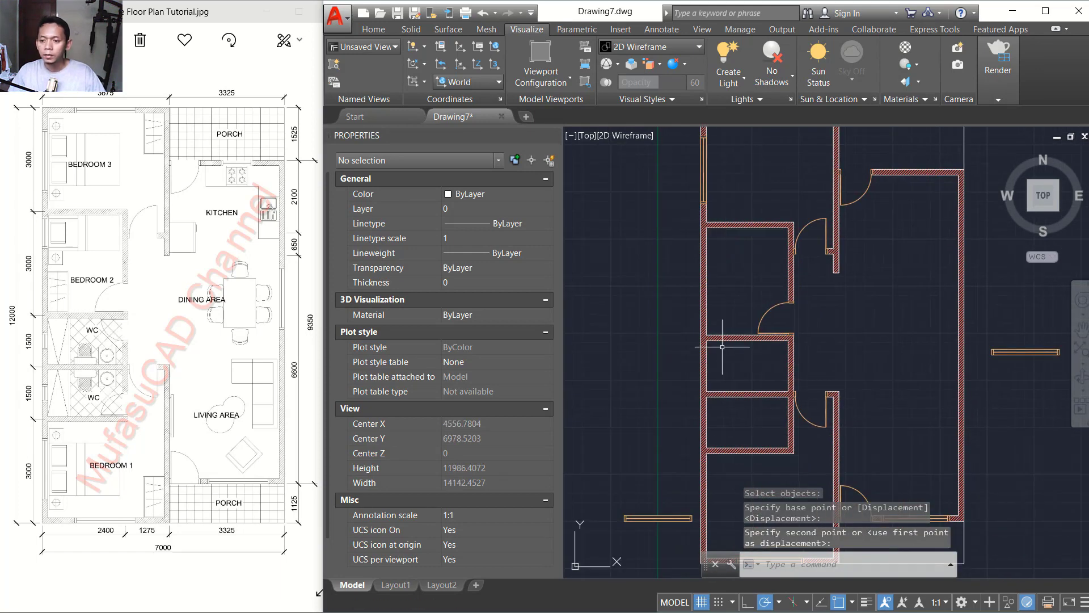
{"action": "middle_click_drag", "start_coordinate": [690, 434], "coordinate": [701, 334]}
{"action": "type", "text": "o"}
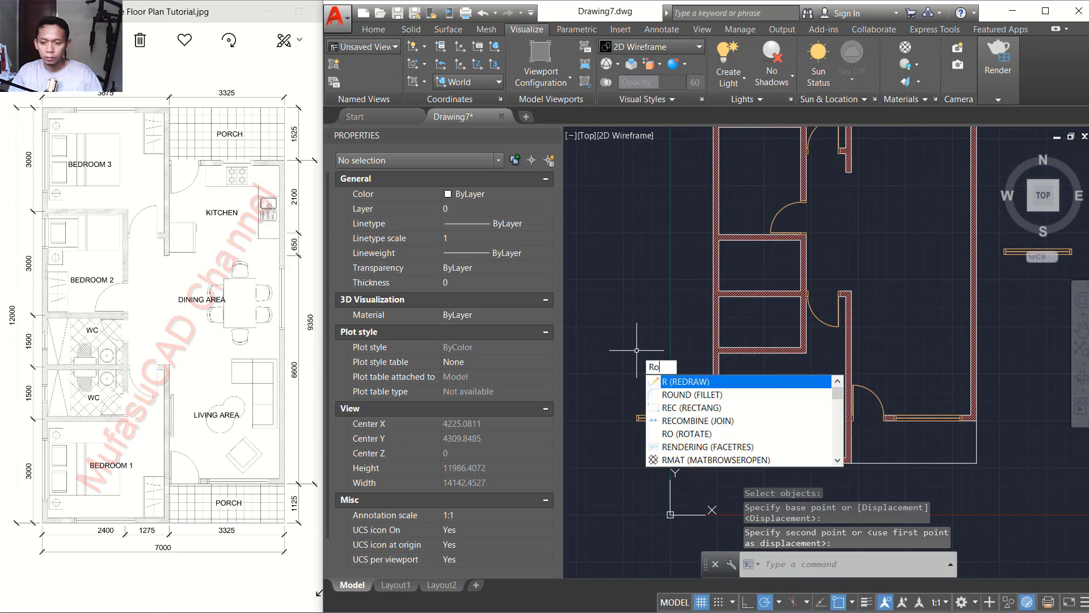
{"action": "key", "text": "Return"}
{"action": "left_click", "coordinate": [658, 366]}
{"action": "left_click", "coordinate": [669, 448]}
{"action": "key", "text": "Return"}
{"action": "left_click", "coordinate": [672, 418]}
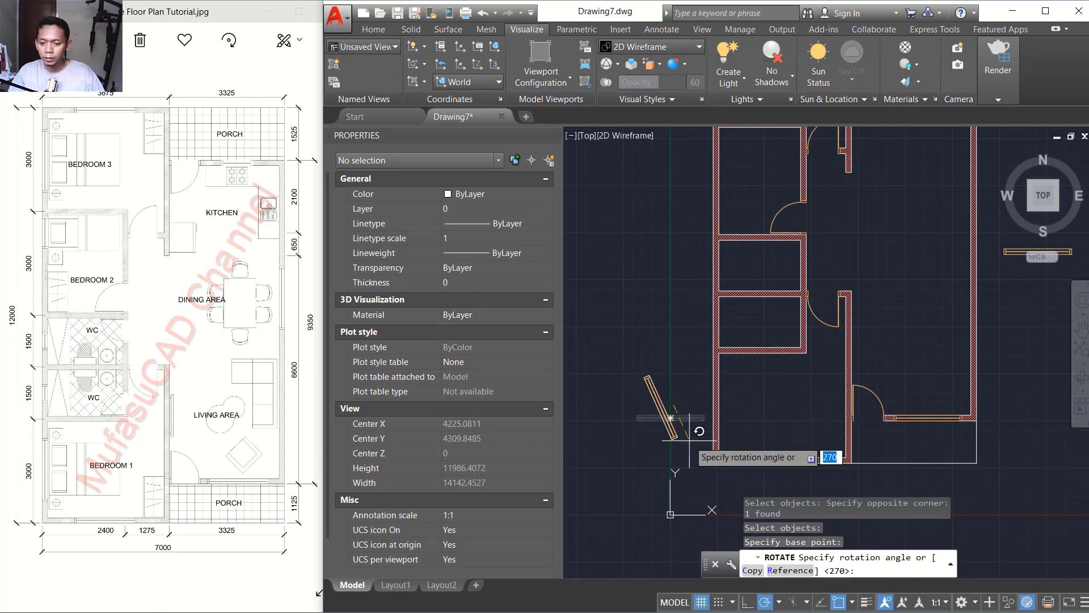
{"action": "left_click", "coordinate": [673, 456]}
Step: Move the vertical window beside Bedroom 1 by its midpoint to the middle of that room's outer side wall
{"action": "type", "text": "m"}
{"action": "key", "text": "Return"}
{"action": "left_click", "coordinate": [684, 393]}
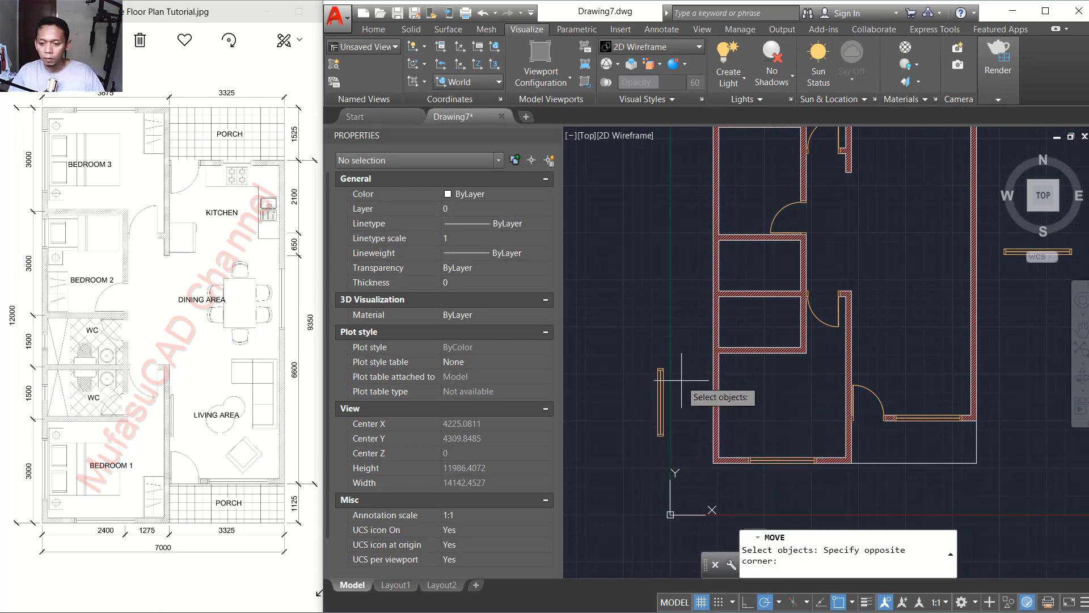
{"action": "left_click", "coordinate": [641, 437]}
{"action": "key", "text": "Return"}
{"action": "left_click", "coordinate": [661, 404]}
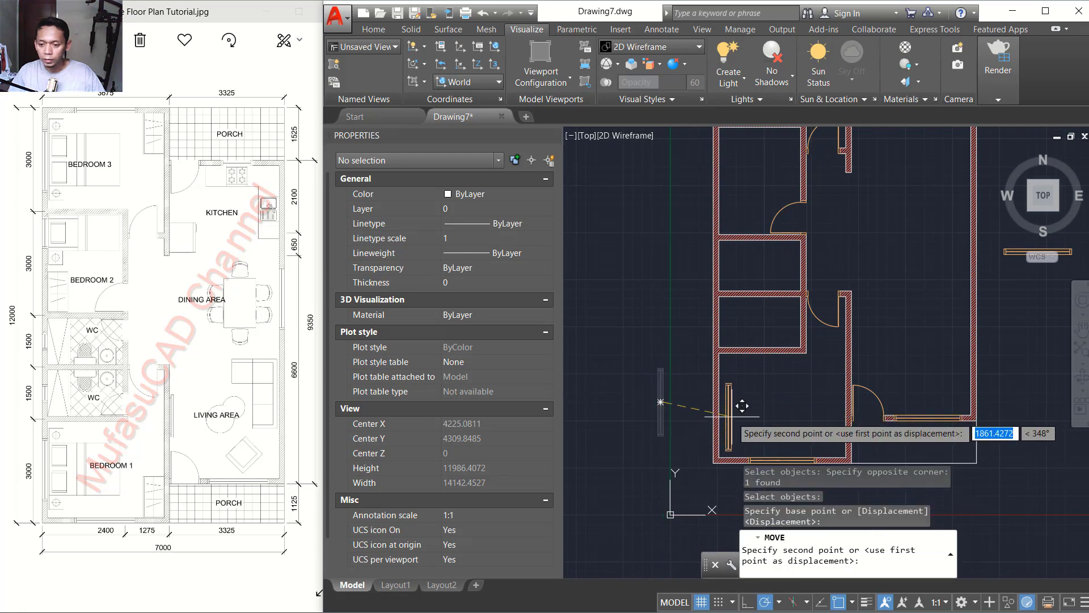
{"action": "left_click", "coordinate": [718, 400]}
{"action": "scroll", "coordinate": [761, 384], "scroll_direction": "down", "scroll_amount": 2}
{"action": "middle_click_drag", "start_coordinate": [835, 343], "coordinate": [686, 393]}
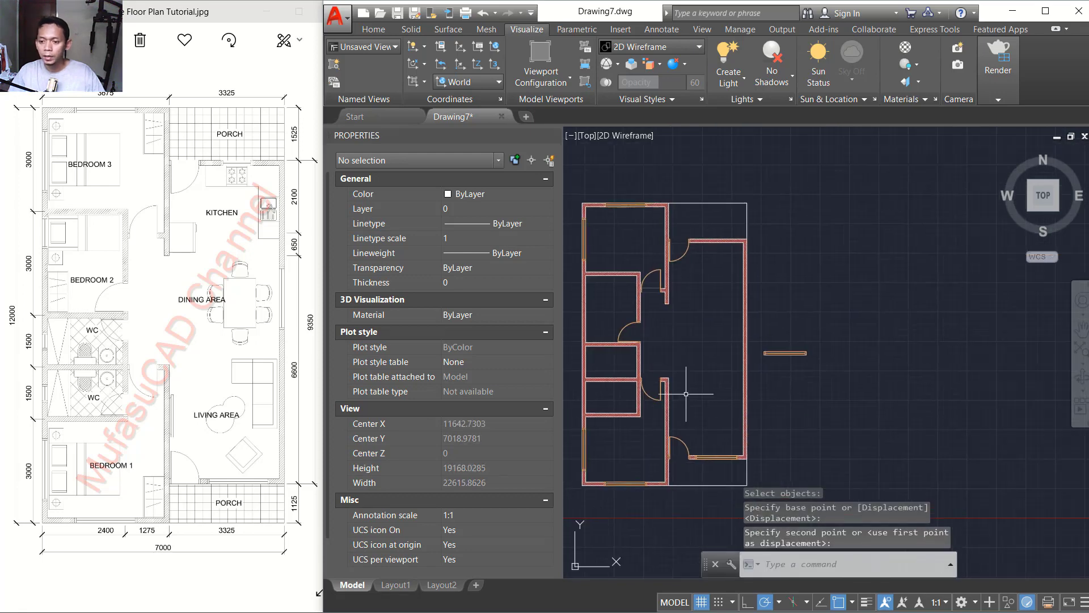
{"action": "scroll", "coordinate": [781, 369], "scroll_direction": "up", "scroll_amount": 2}
{"action": "key", "text": "space"}
{"action": "left_click", "coordinate": [825, 317]}
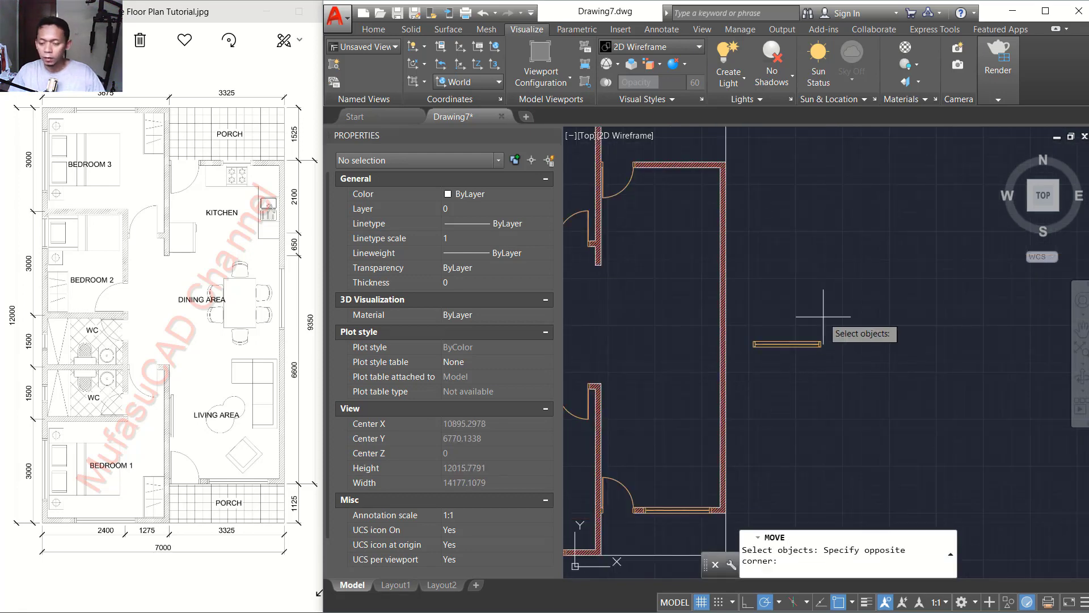
{"action": "left_click", "coordinate": [780, 372]}
{"action": "key", "text": "space"}
{"action": "key", "text": "Escape"}
Step: Rotate the loose window outside the dining area by 270° about its midpoint
{"action": "type", "text": "r"}
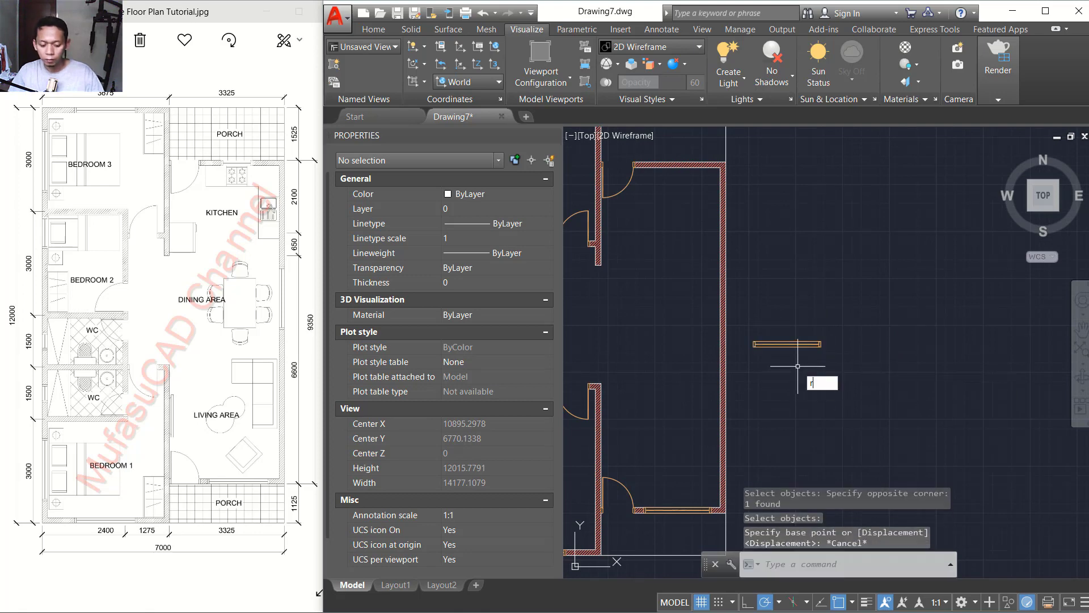
{"action": "type", "text": "o"}
{"action": "key", "text": "space"}
{"action": "left_click", "coordinate": [812, 316]}
{"action": "left_click", "coordinate": [778, 364]}
{"action": "key", "text": "space"}
{"action": "left_click", "coordinate": [788, 355]}
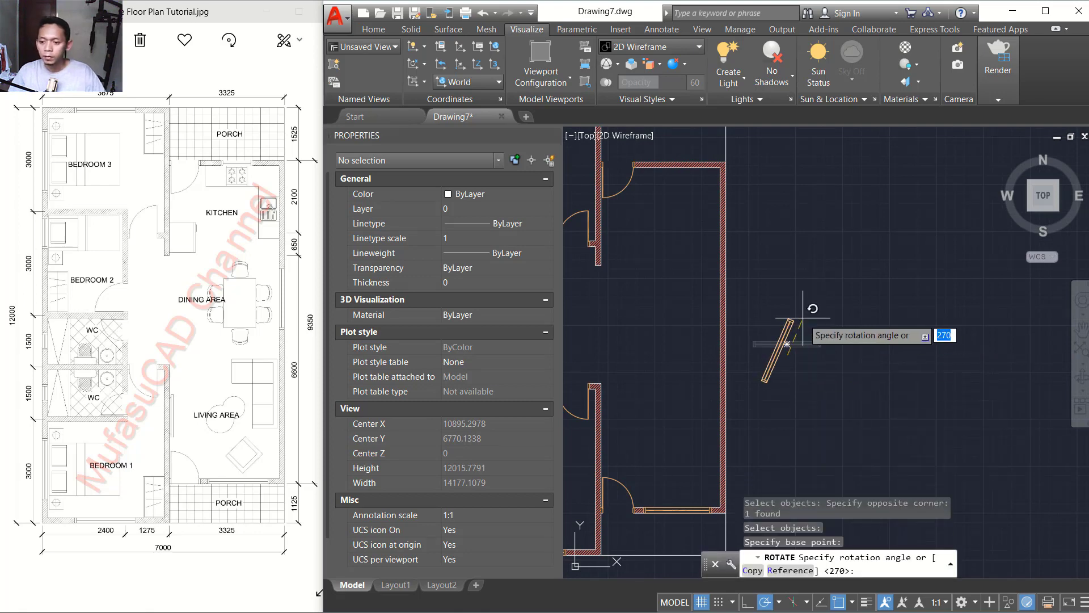
{"action": "key", "text": "space"}
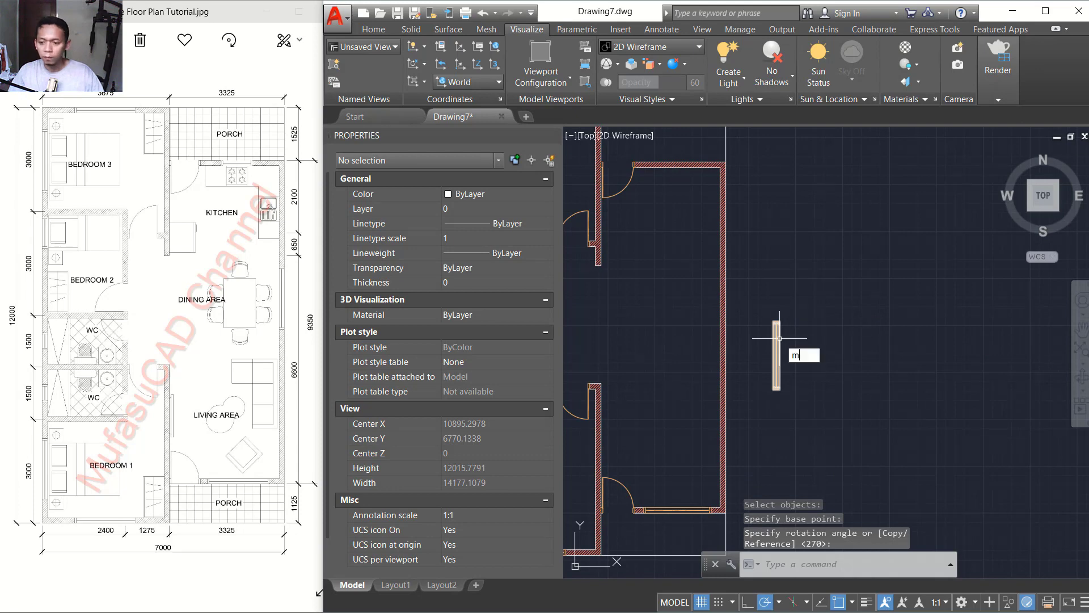
Step: Move the rotated window outside the dining area by its midpoint to the middle of the long outer side wall
{"action": "key", "text": "space"}
{"action": "left_click", "coordinate": [804, 321]}
{"action": "left_click", "coordinate": [774, 371]}
{"action": "key", "text": "space"}
{"action": "left_click", "coordinate": [775, 356]}
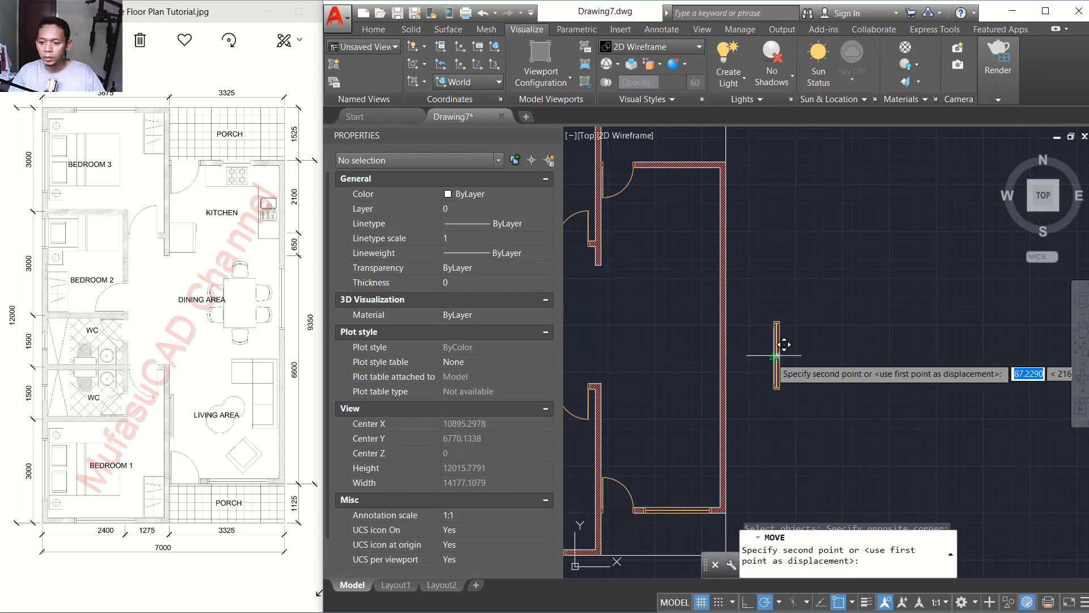
{"action": "left_click", "coordinate": [722, 341]}
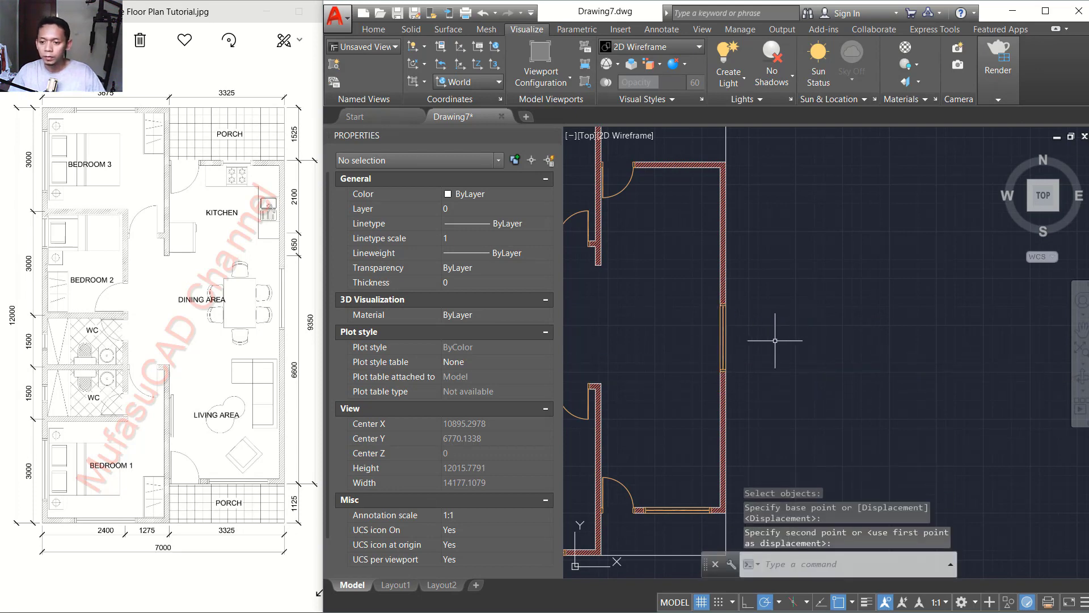
Step: Insert the 900x150 Single Window block at scale 1 and angle 0, just inside the kitchen's porch-side wall
{"action": "scroll", "coordinate": [775, 340], "scroll_direction": "down", "scroll_amount": 5}
{"action": "scroll", "coordinate": [679, 342], "scroll_direction": "up", "scroll_amount": 3}
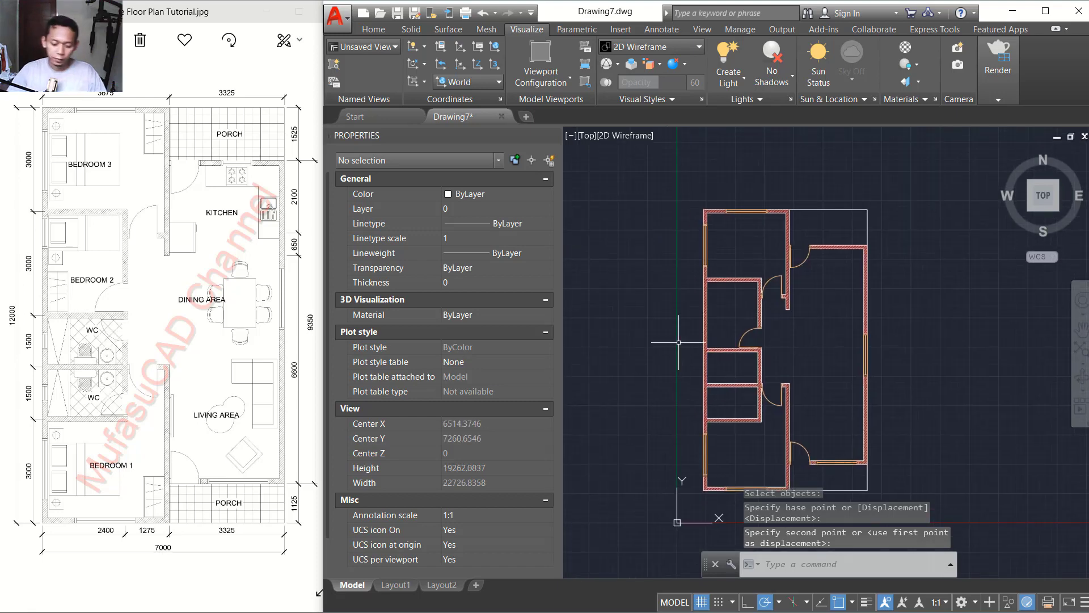
{"action": "type", "text": "insert"}
{"action": "key", "text": "Return"}
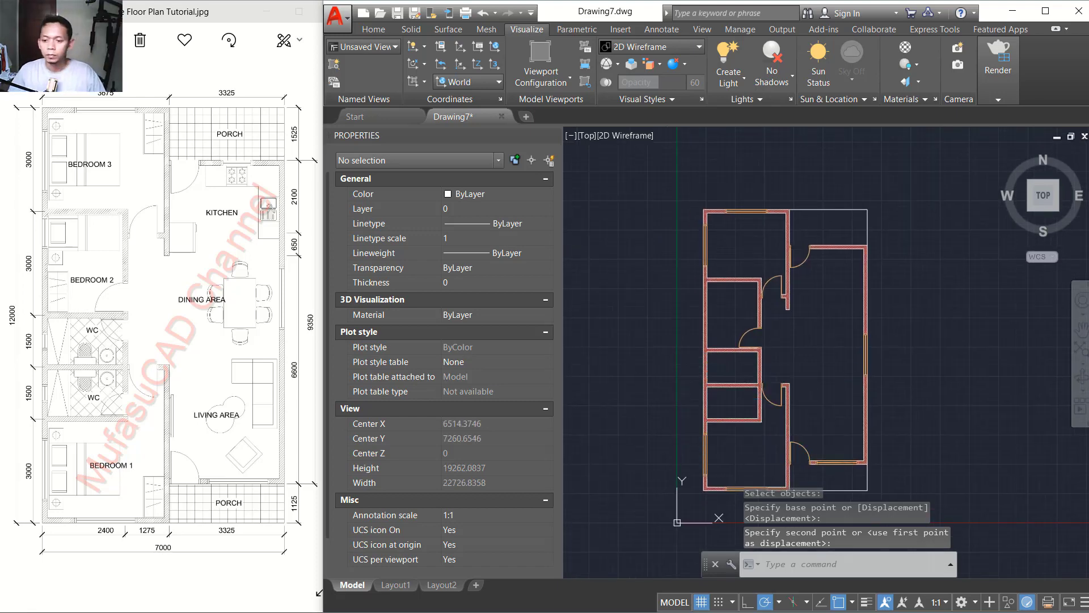
{"action": "left_click", "coordinate": [683, 231]}
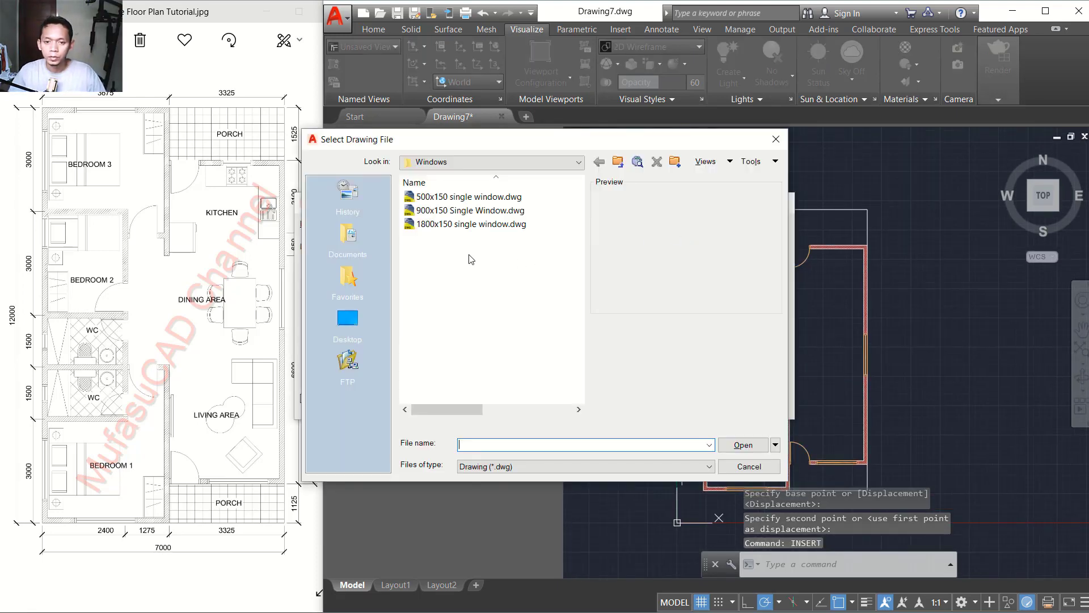
{"action": "left_click", "coordinate": [446, 211]}
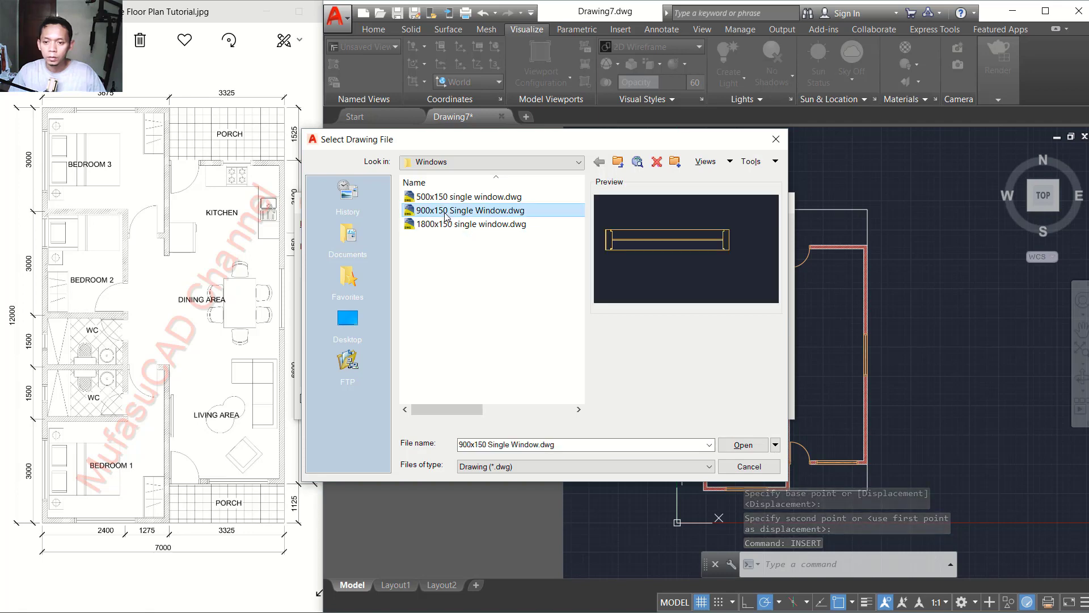
{"action": "left_click", "coordinate": [743, 444]}
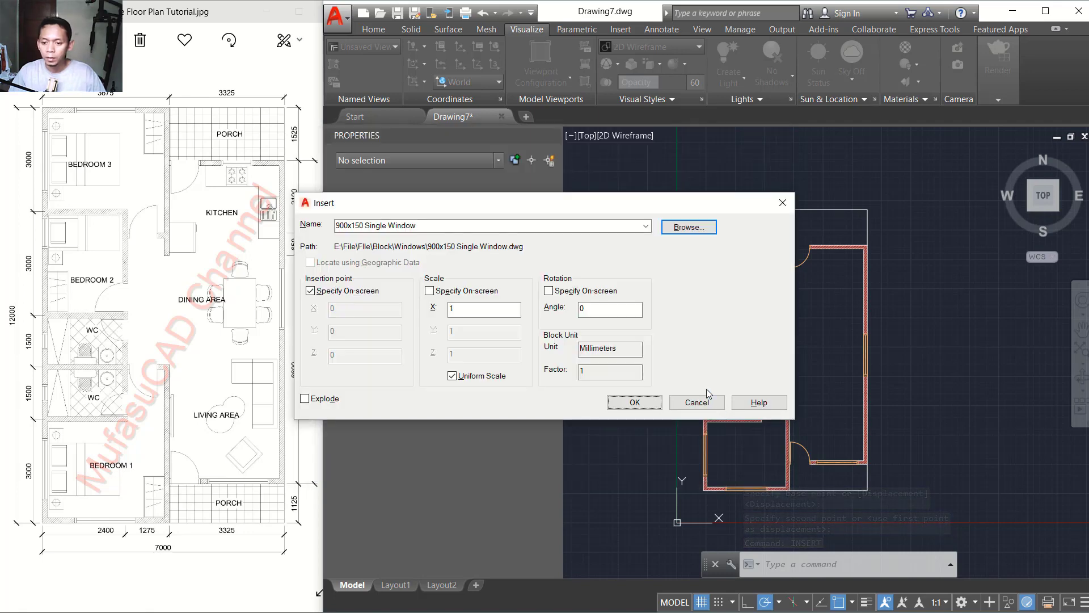
{"action": "left_click", "coordinate": [641, 405]}
{"action": "middle_click_drag", "start_coordinate": [762, 320], "coordinate": [627, 386]}
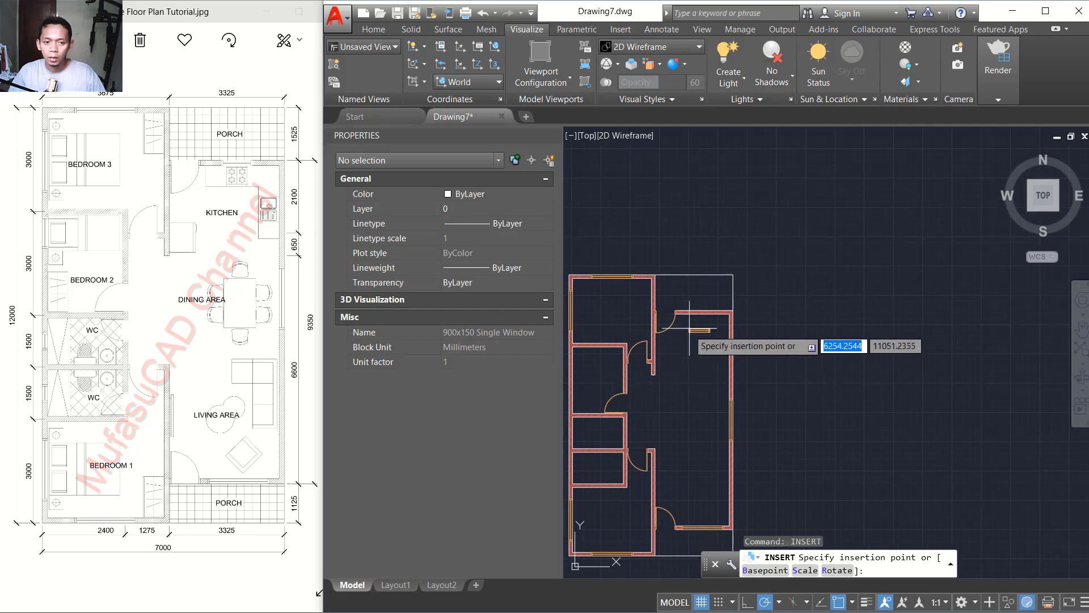
{"action": "scroll", "coordinate": [690, 326], "scroll_direction": "up", "scroll_amount": 4}
{"action": "left_click", "coordinate": [707, 318]}
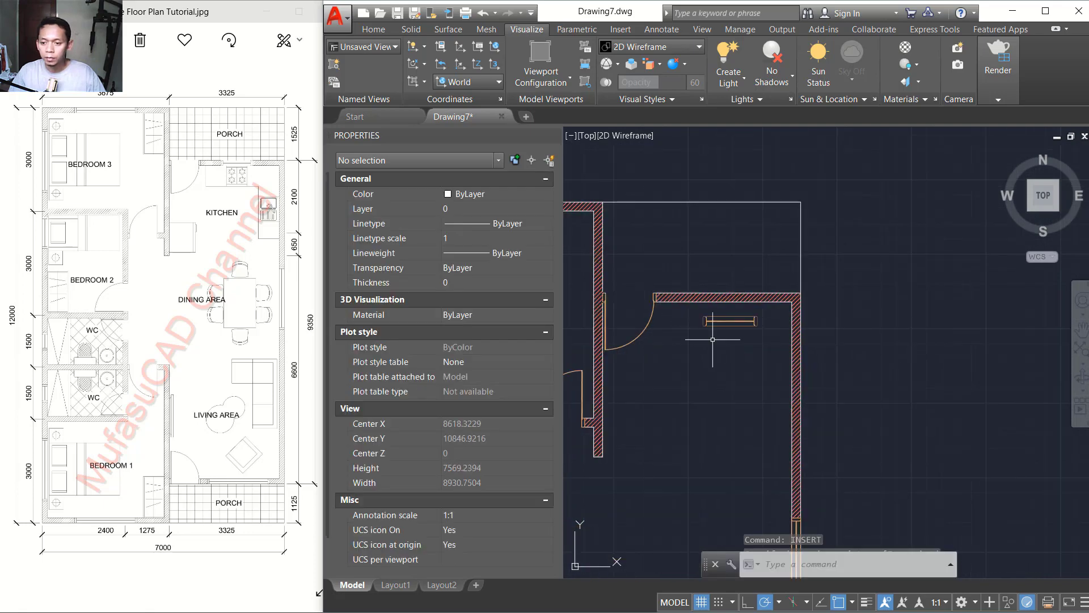
Step: Move the loose window by its midpoint to the middle of the kitchen's porch-side wall, using the midpoint between two points
{"action": "scroll", "coordinate": [672, 367], "scroll_direction": "up", "scroll_amount": 2}
{"action": "type", "text": "m"}
{"action": "key", "text": "Return"}
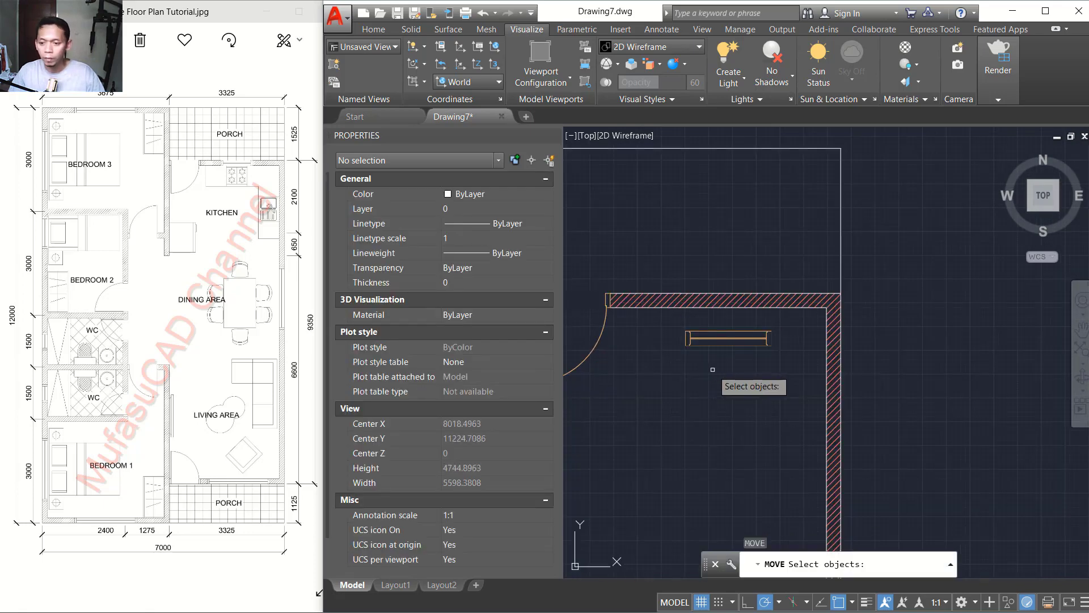
{"action": "left_click", "coordinate": [732, 363]}
{"action": "left_click", "coordinate": [705, 324]}
{"action": "key", "text": "Return"}
{"action": "left_click", "coordinate": [728, 338]}
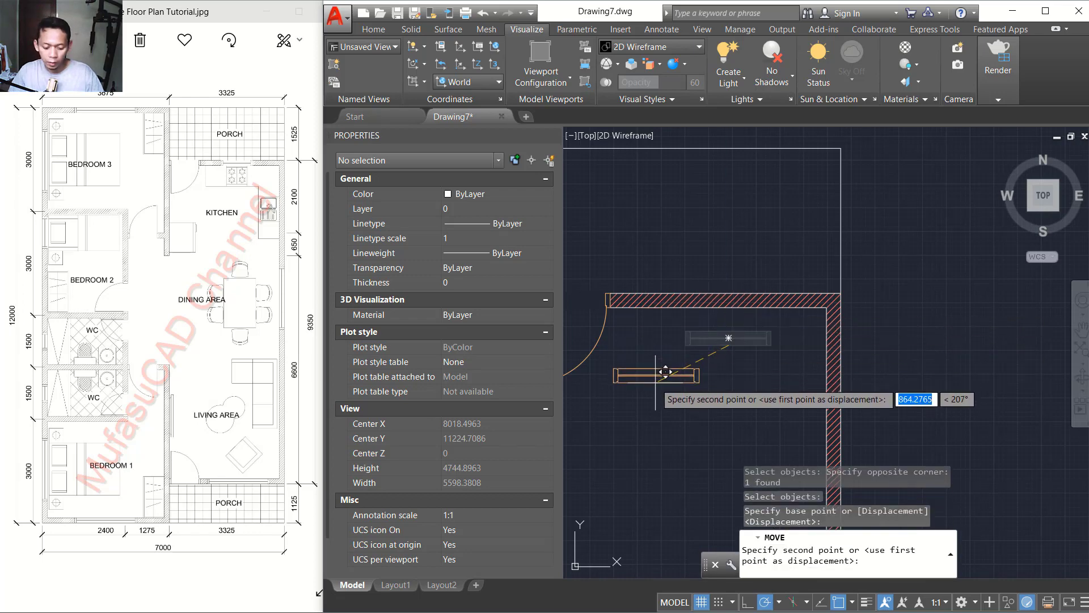
{"action": "key", "text": "Return"}
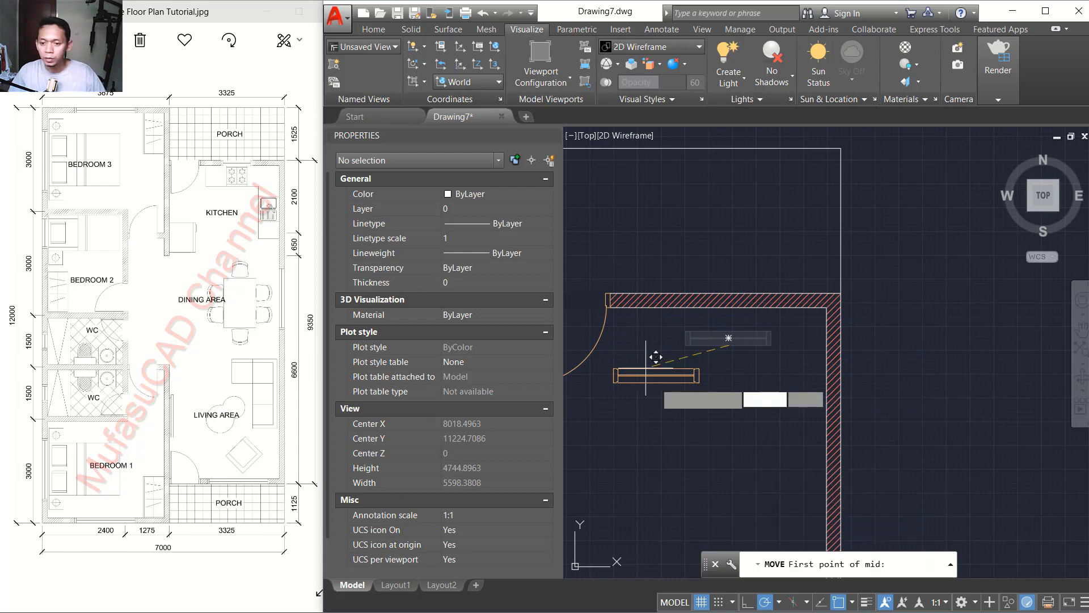
{"action": "scroll", "coordinate": [653, 358], "scroll_direction": "up", "scroll_amount": 3}
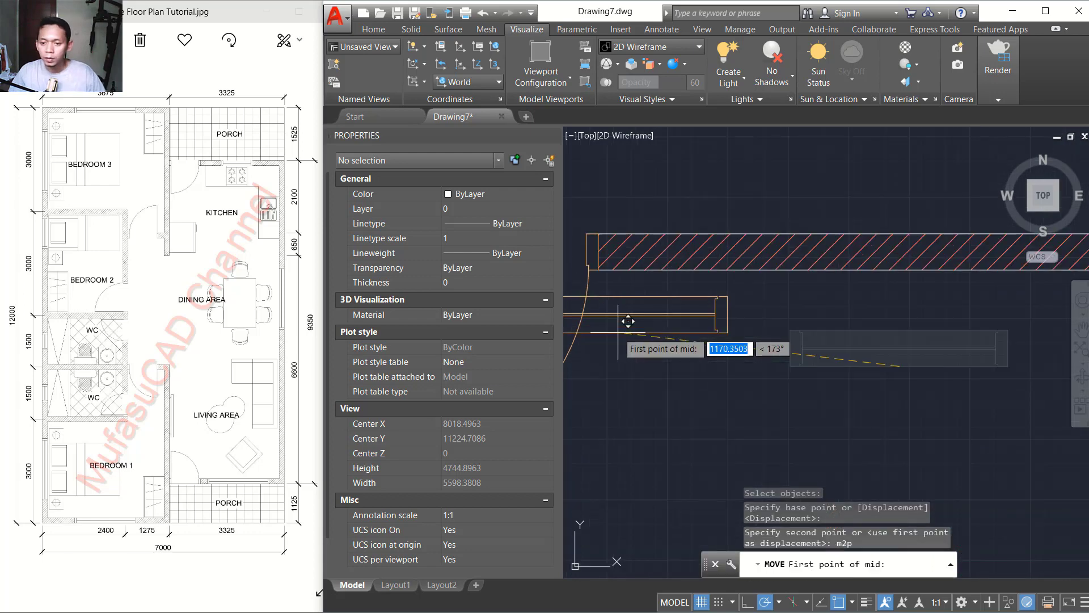
{"action": "left_click", "coordinate": [609, 260]}
{"action": "scroll", "coordinate": [681, 300], "scroll_direction": "down", "scroll_amount": 2}
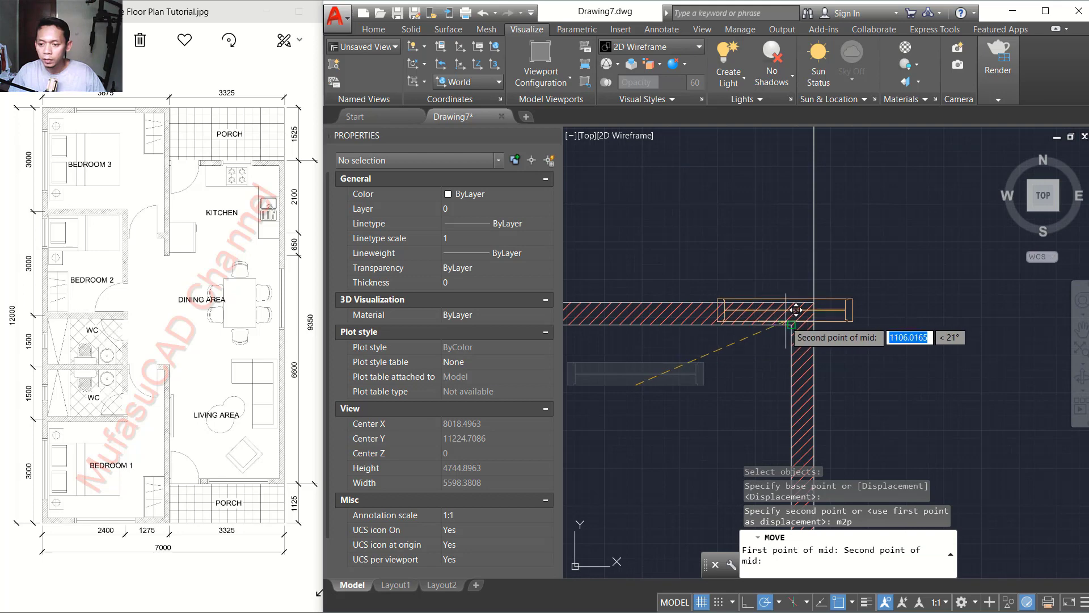
{"action": "left_click", "coordinate": [801, 314]}
{"action": "middle_click_drag", "start_coordinate": [661, 360], "coordinate": [762, 351]}
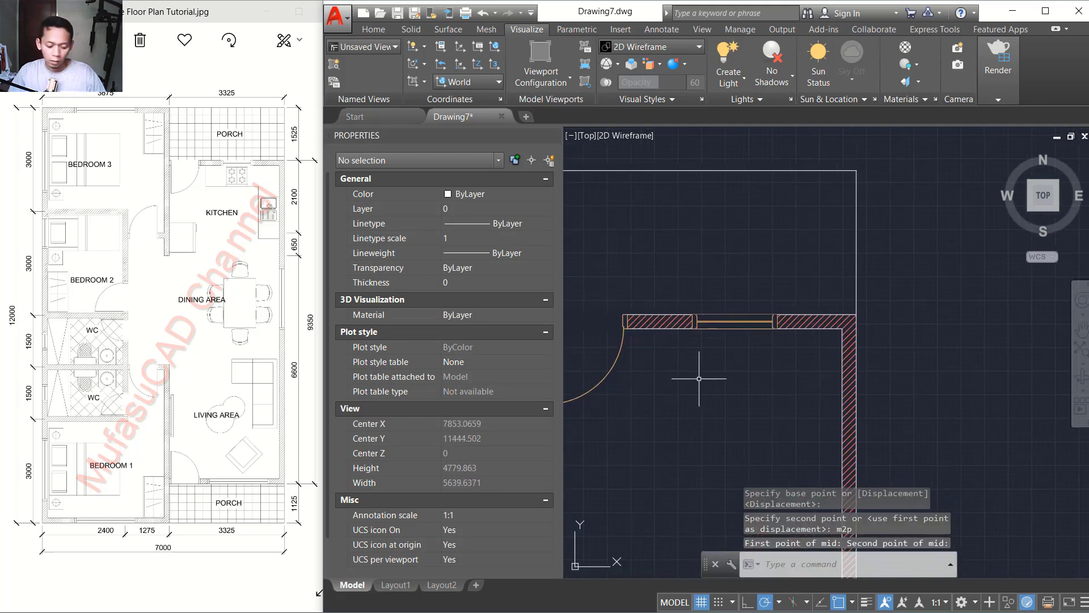
Step: Copy the kitchen window by its midpoint to the empty space outside Bedroom 2's outer side wall
{"action": "type", "text": "ct o"}
{"action": "key", "text": "Return"}
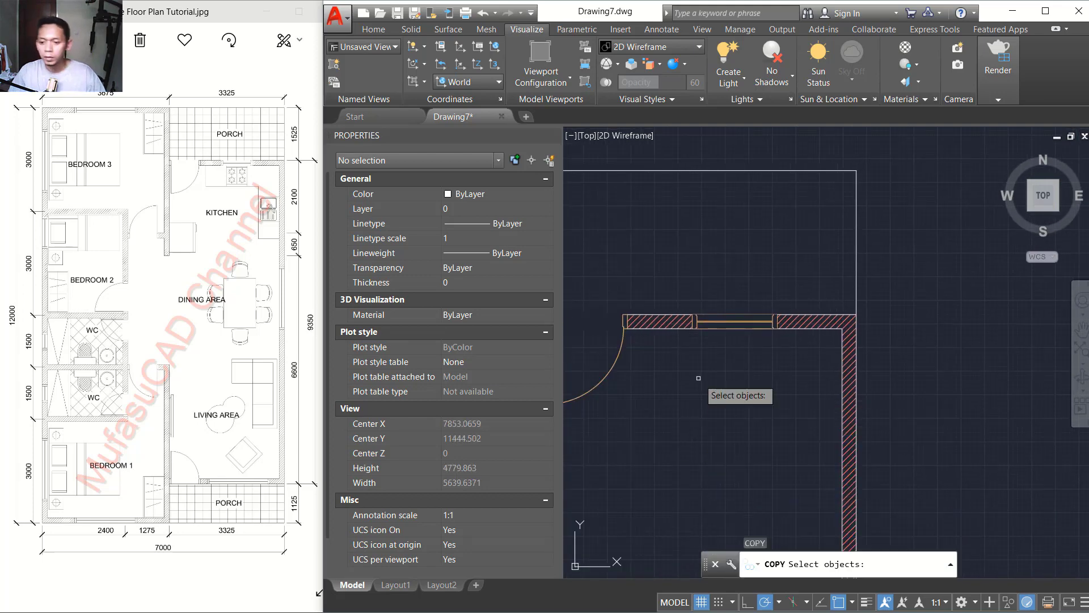
{"action": "key", "text": "Return"}
{"action": "left_click", "coordinate": [735, 322]}
{"action": "scroll", "coordinate": [726, 363], "scroll_direction": "down", "scroll_amount": 4}
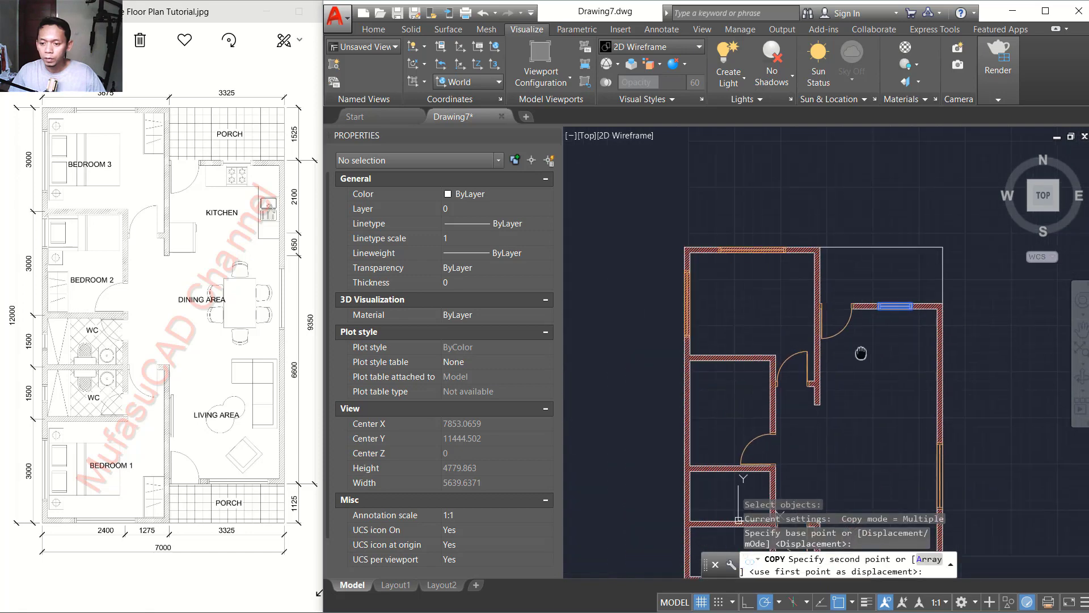
{"action": "left_click", "coordinate": [684, 381]}
{"action": "scroll", "coordinate": [688, 389], "scroll_direction": "up", "scroll_amount": 6}
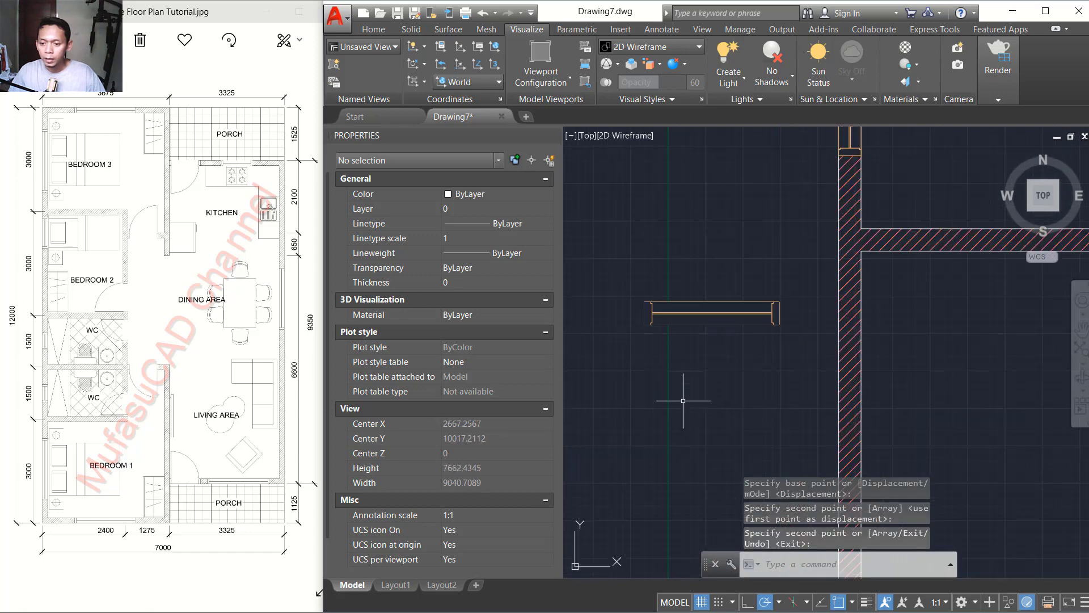
{"action": "key", "text": "Return"}
Step: Rotate the copied window outside Bedroom 2 by 90° so it stands vertically
{"action": "type", "text": "ro"}
{"action": "key", "text": "Return"}
{"action": "left_click", "coordinate": [742, 297]}
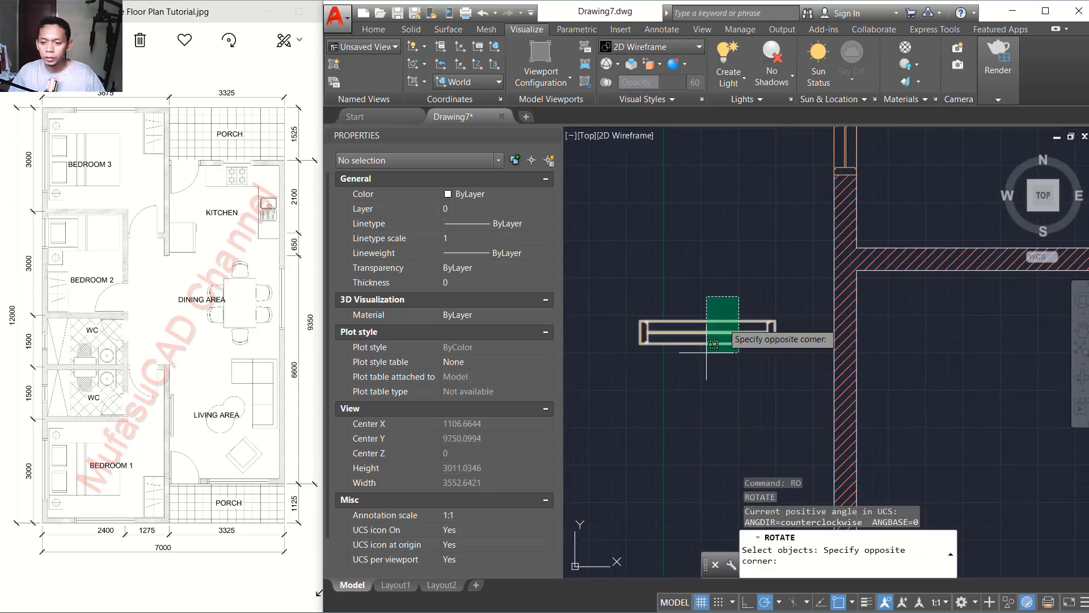
{"action": "left_click", "coordinate": [697, 347]}
{"action": "key", "text": "Return"}
{"action": "left_click", "coordinate": [708, 332]}
{"action": "left_click", "coordinate": [717, 299]}
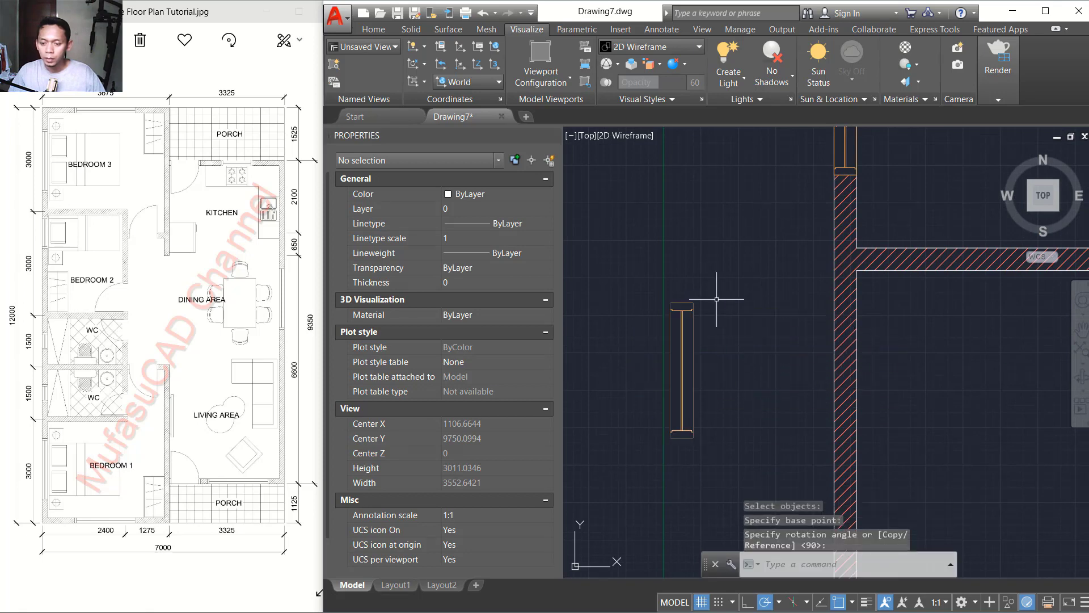
Step: Move the vertical window by its upper inner corner to Bedroom 2's inside corner, where the outer side wall meets the Bedroom 3 partition
{"action": "type", "text": "m"}
{"action": "key", "text": "Return"}
{"action": "left_click", "coordinate": [731, 292]}
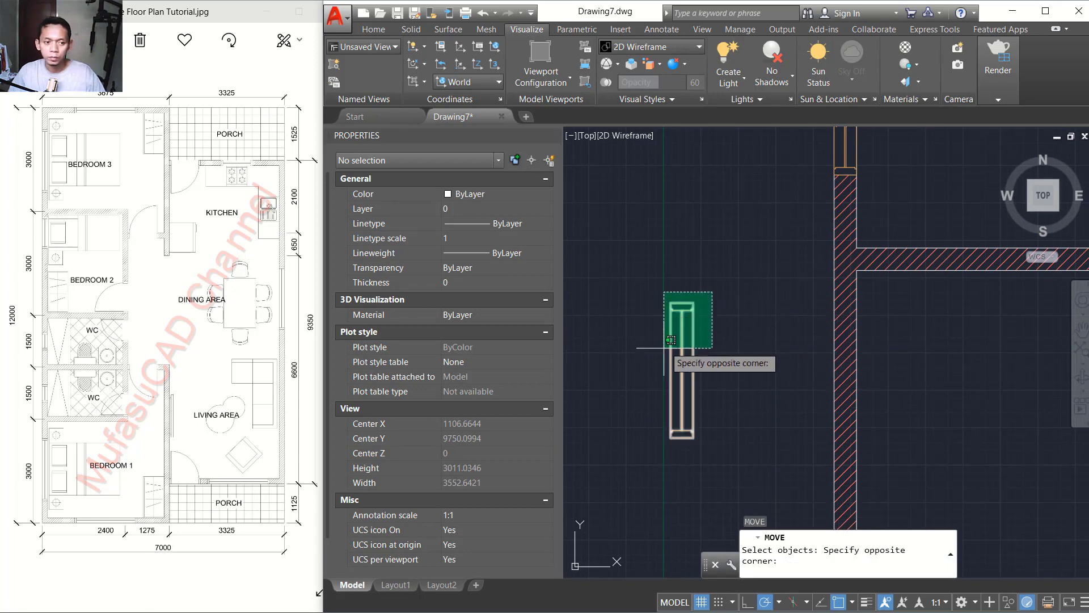
{"action": "left_click", "coordinate": [672, 331]}
{"action": "key", "text": "Return"}
{"action": "scroll", "coordinate": [696, 290], "scroll_direction": "up", "scroll_amount": 3}
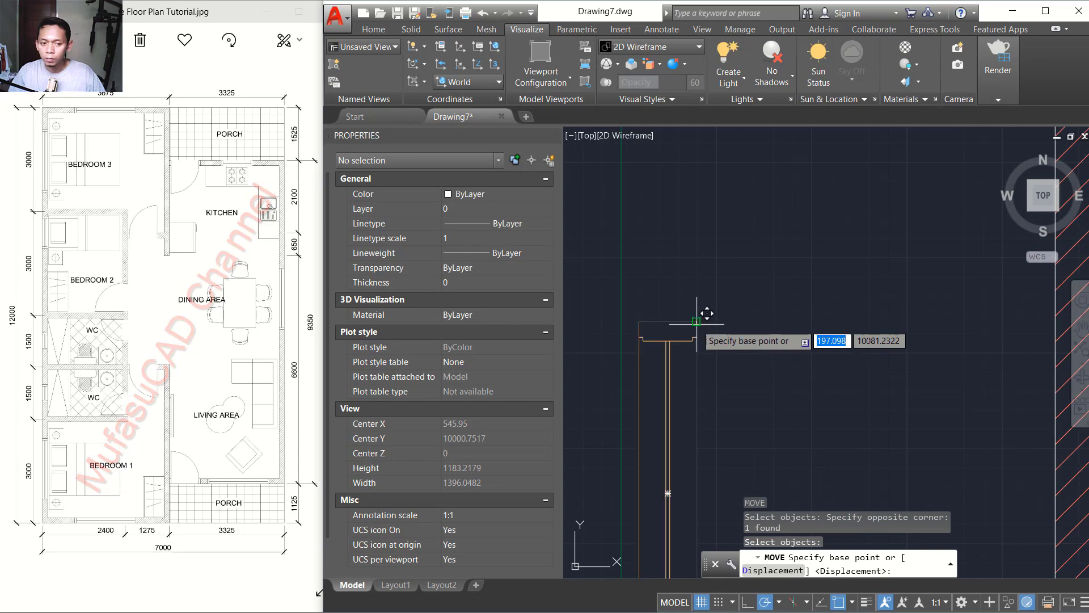
{"action": "left_click", "coordinate": [703, 322]}
{"action": "mouse_move", "coordinate": [740, 322]}
{"action": "middle_mouse_down"}
{"action": "mouse_move", "coordinate": [724, 333]}
{"action": "mouse_move", "coordinate": [632, 340]}
{"action": "middle_mouse_up"}
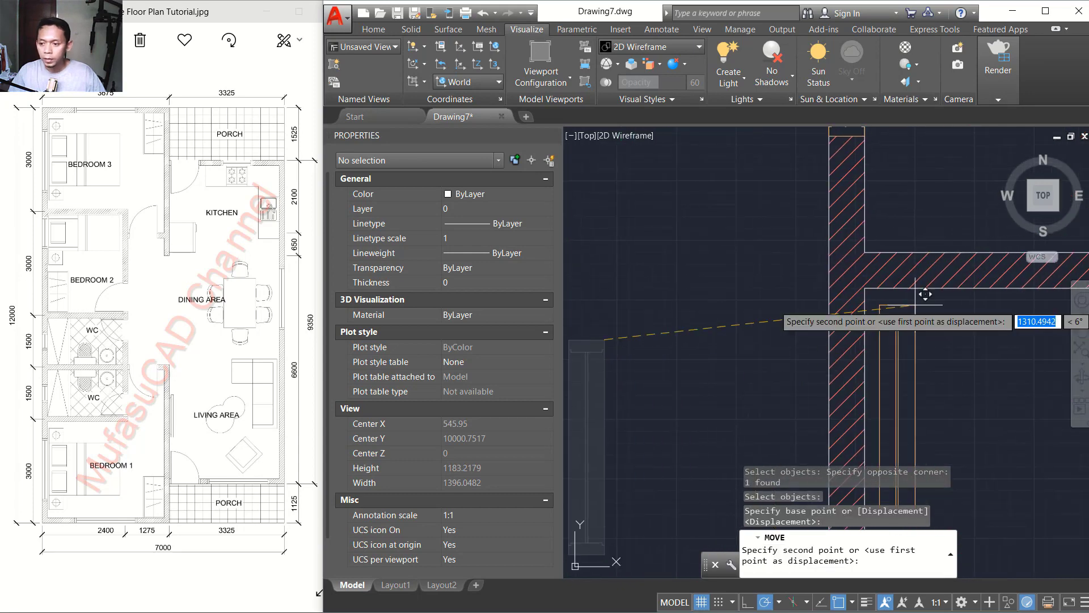
{"action": "left_click", "coordinate": [874, 278]}
{"action": "scroll", "coordinate": [874, 280], "scroll_direction": "down", "scroll_amount": 3}
{"action": "middle_click_drag", "start_coordinate": [808, 309], "coordinate": [751, 233]}
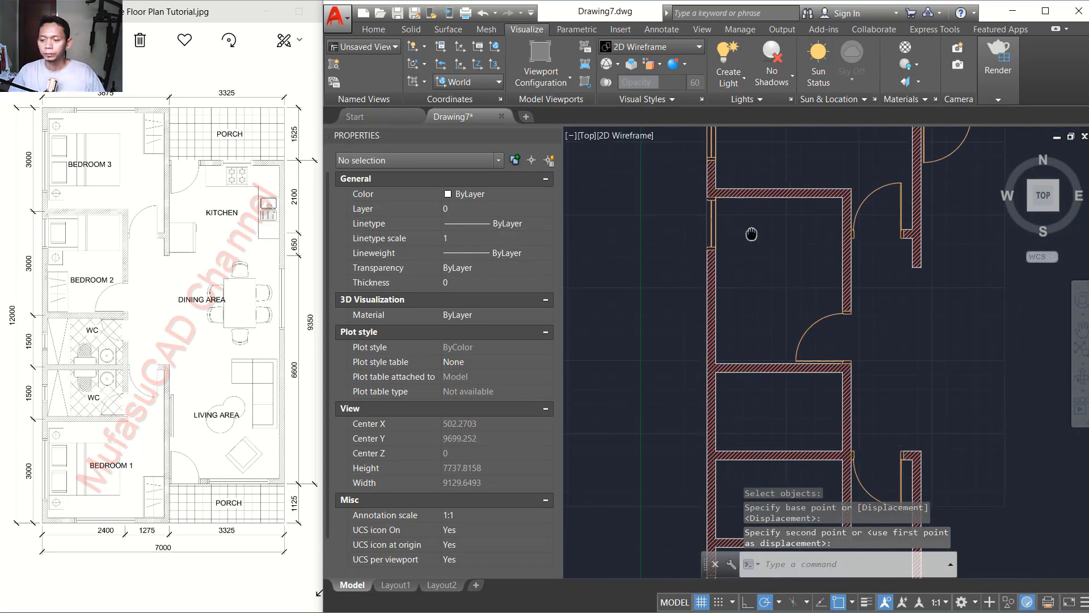
{"action": "scroll", "coordinate": [755, 265], "scroll_direction": "down", "scroll_amount": 2}
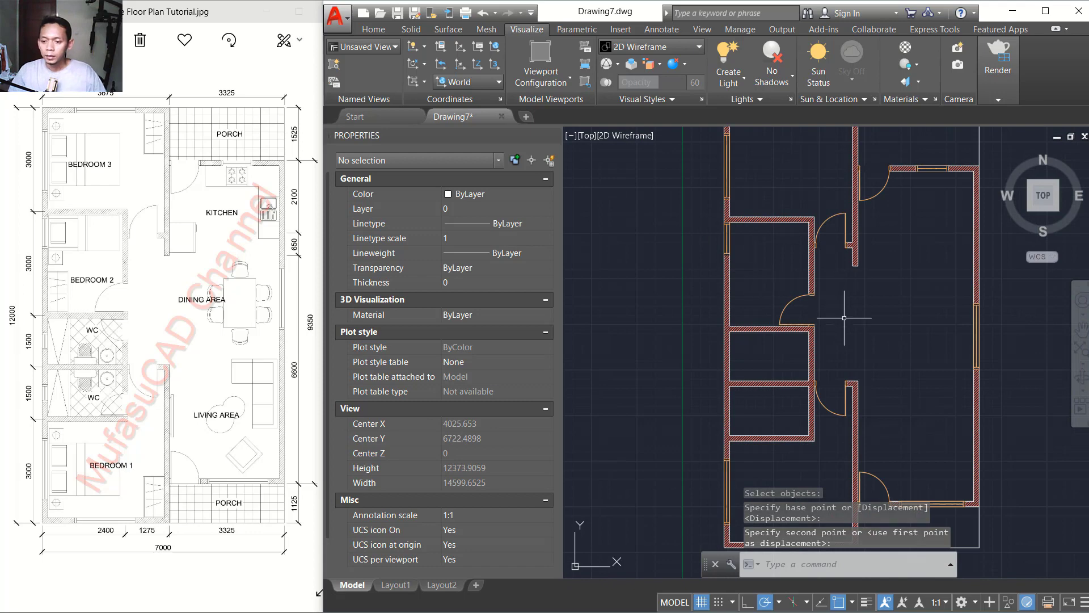
Step: Insert the 500x150 single window block at scale 1 and angle 0, outside the outer side wall of the WCs
{"action": "middle_click_drag", "start_coordinate": [845, 318], "coordinate": [827, 301]}
{"action": "type", "text": "INS"}
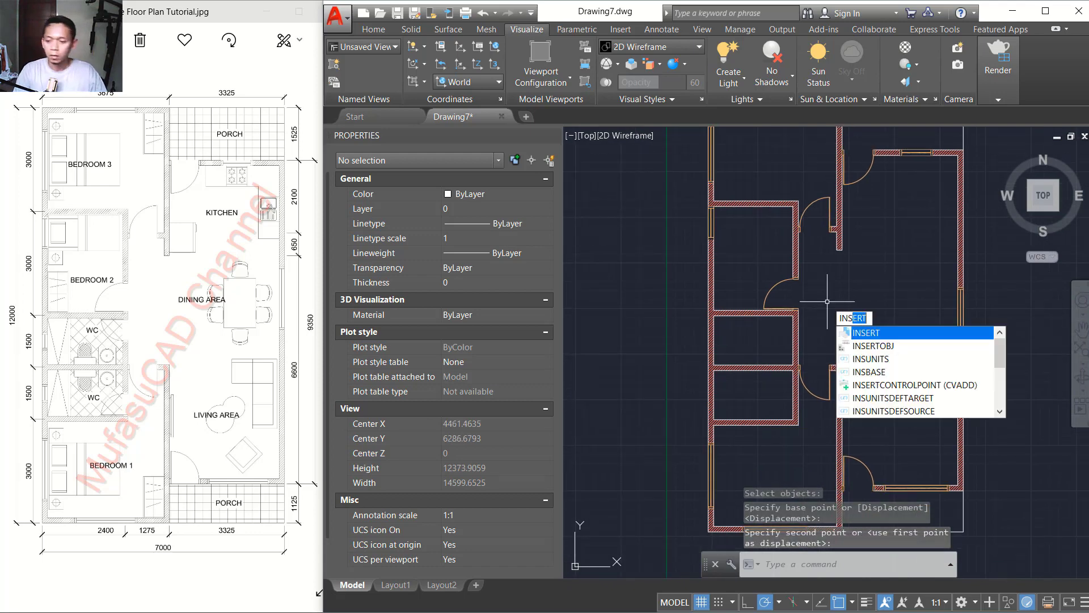
{"action": "type", "text": "ERT"}
{"action": "key", "text": "Return"}
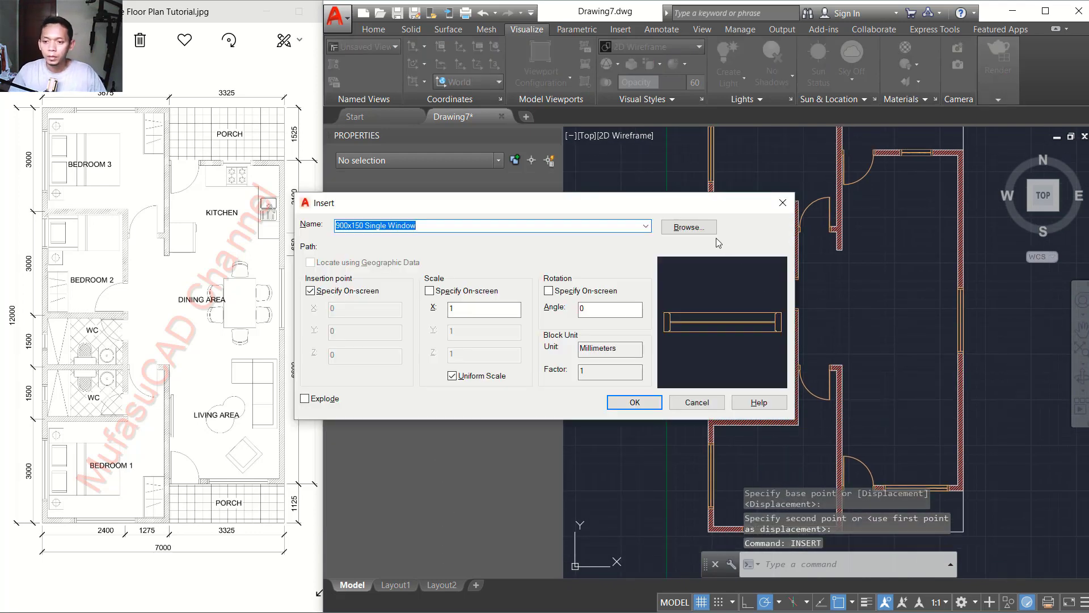
{"action": "left_click", "coordinate": [704, 228]}
{"action": "left_click", "coordinate": [492, 198]}
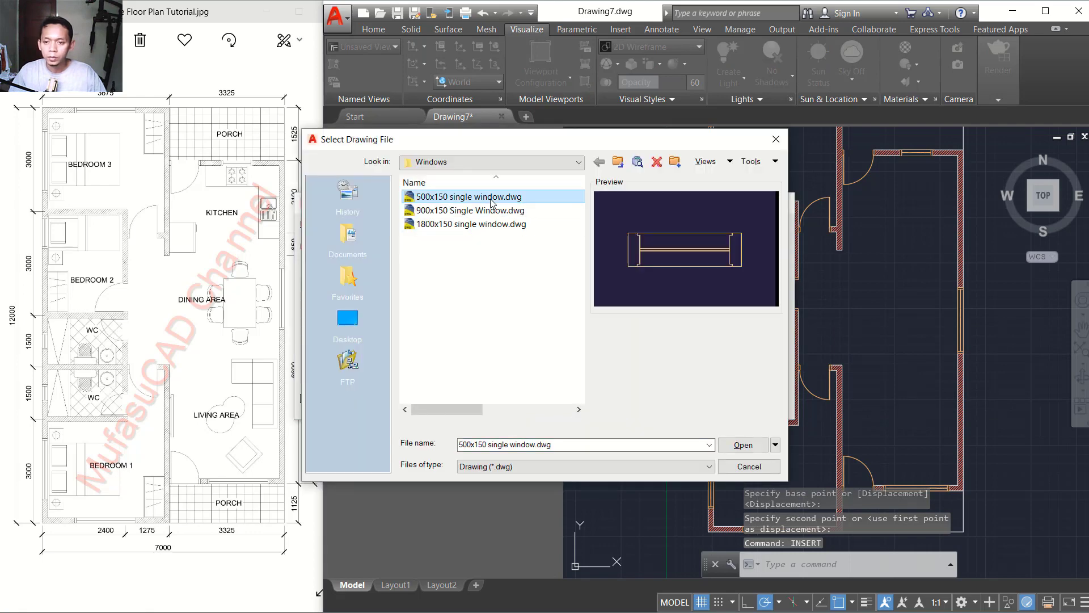
{"action": "left_click", "coordinate": [741, 445]}
{"action": "left_click", "coordinate": [634, 403]}
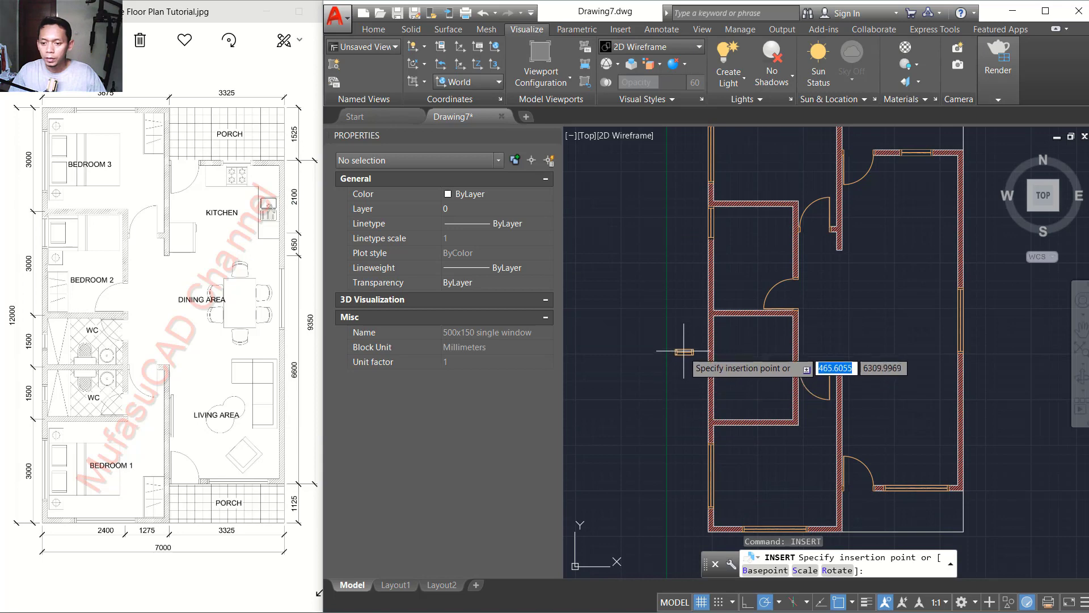
Step: Copy the small window outside the WCs about 1026 mm straight down
{"action": "type", "text": "c"}
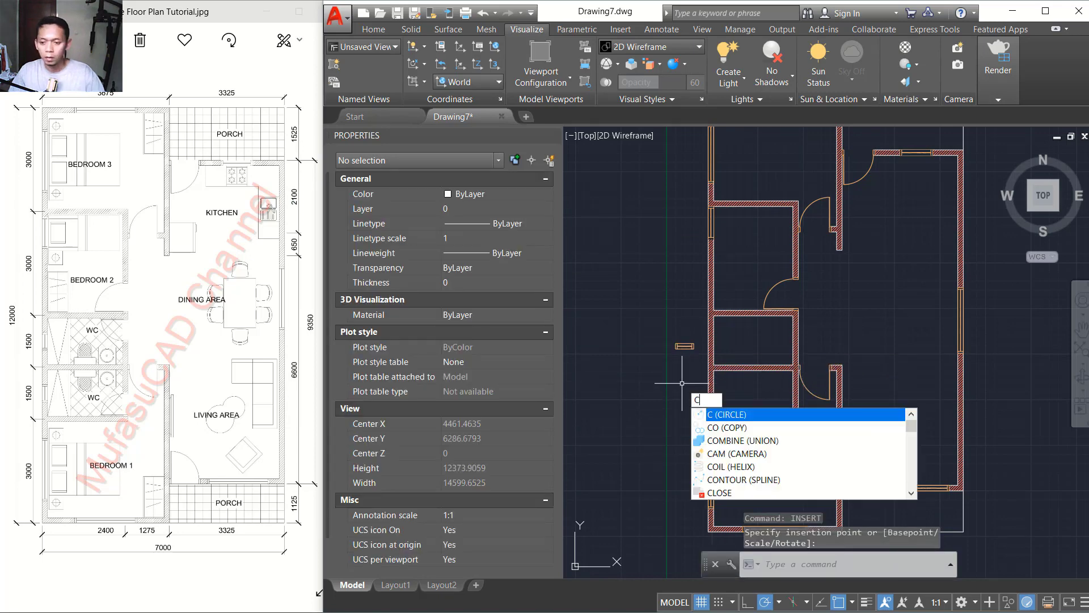
{"action": "type", "text": "o"}
{"action": "key", "text": "Return"}
{"action": "left_click", "coordinate": [690, 333]}
{"action": "left_click", "coordinate": [674, 372]}
{"action": "key", "text": "Return"}
{"action": "left_click", "coordinate": [685, 361]}
{"action": "left_click", "coordinate": [685, 399]}
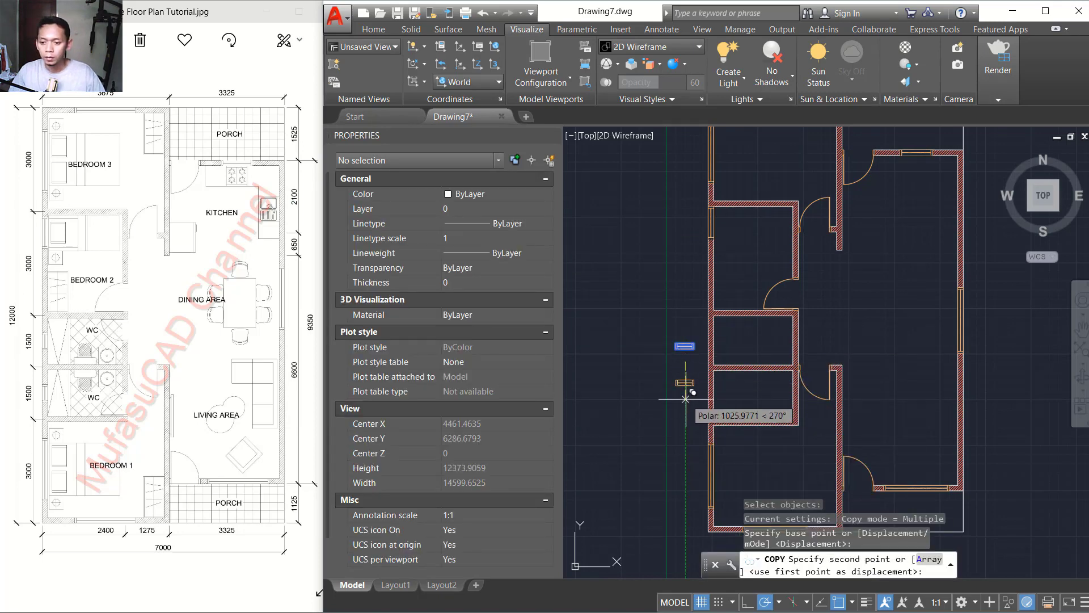
{"action": "key", "text": "Return"}
Step: Rotate both small windows outside the WCs together by 90° about a point between them
{"action": "scroll", "coordinate": [678, 369], "scroll_direction": "up", "scroll_amount": 4}
{"action": "type", "text": "r"}
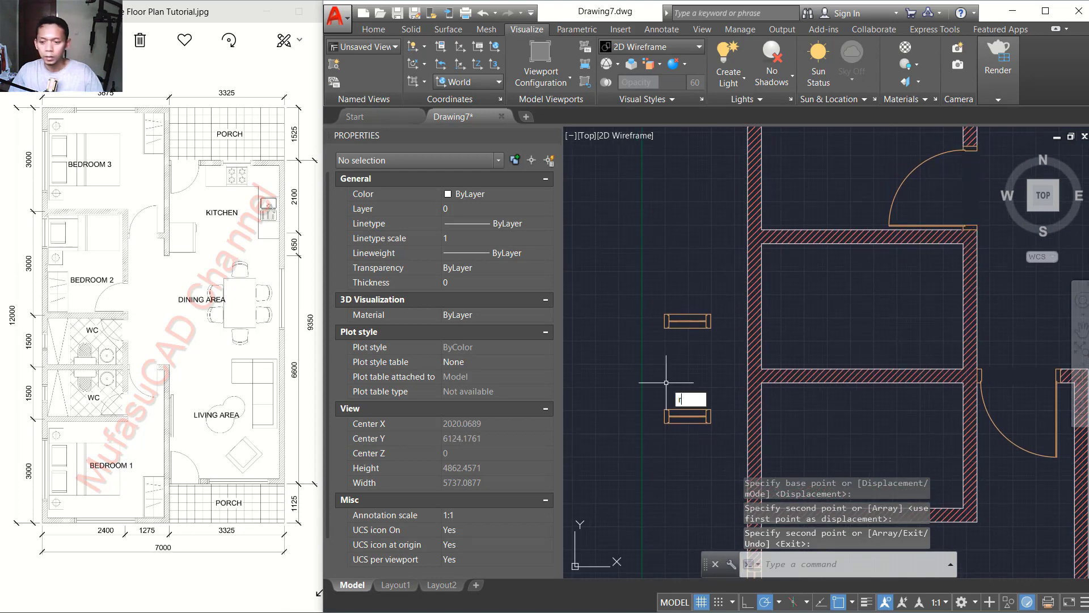
{"action": "type", "text": "o"}
{"action": "key", "text": "Return"}
{"action": "left_click", "coordinate": [707, 288]}
{"action": "left_click", "coordinate": [637, 438]}
{"action": "key", "text": "Return"}
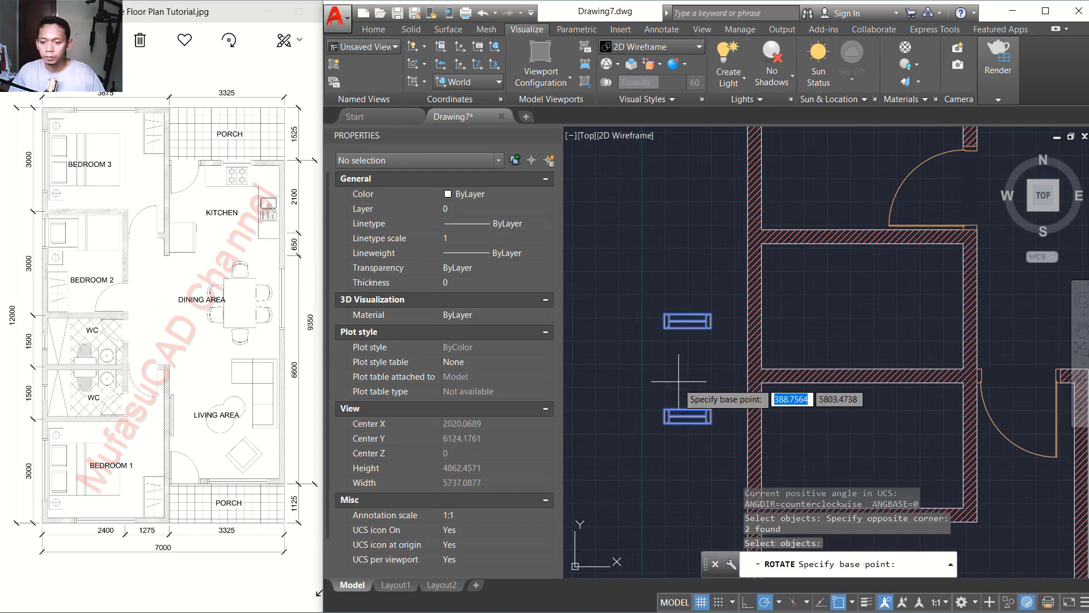
{"action": "left_click", "coordinate": [679, 378]}
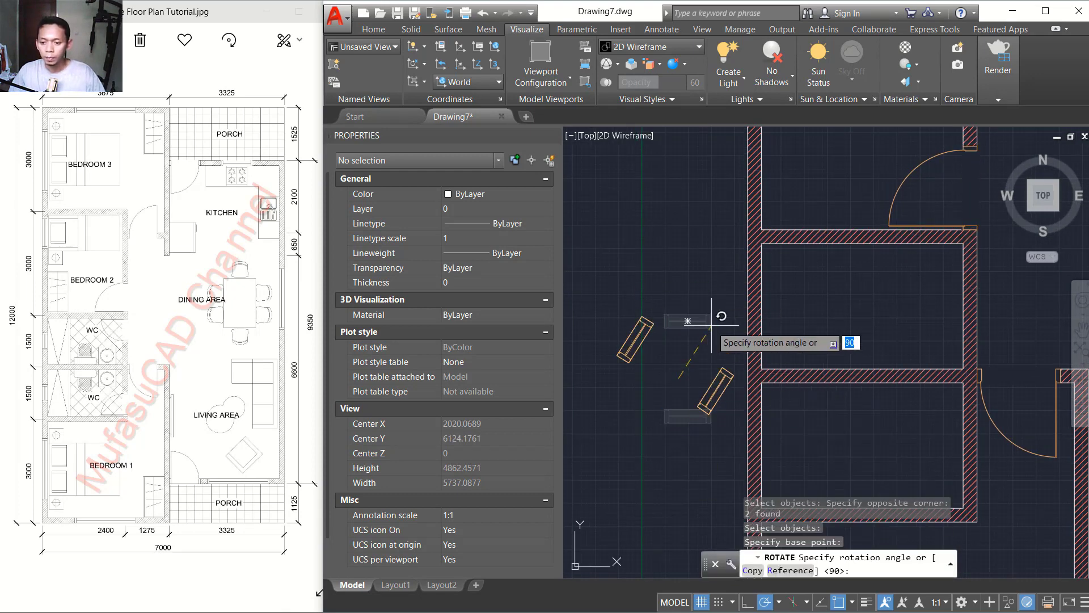
{"action": "left_click", "coordinate": [679, 291]}
Step: Move the small vertical window nearest the wall by its side midpoint to the middle of the upper WC's outer side wall
{"action": "scroll", "coordinate": [693, 406], "scroll_direction": "up", "scroll_amount": 2}
{"action": "type", "text": "m"}
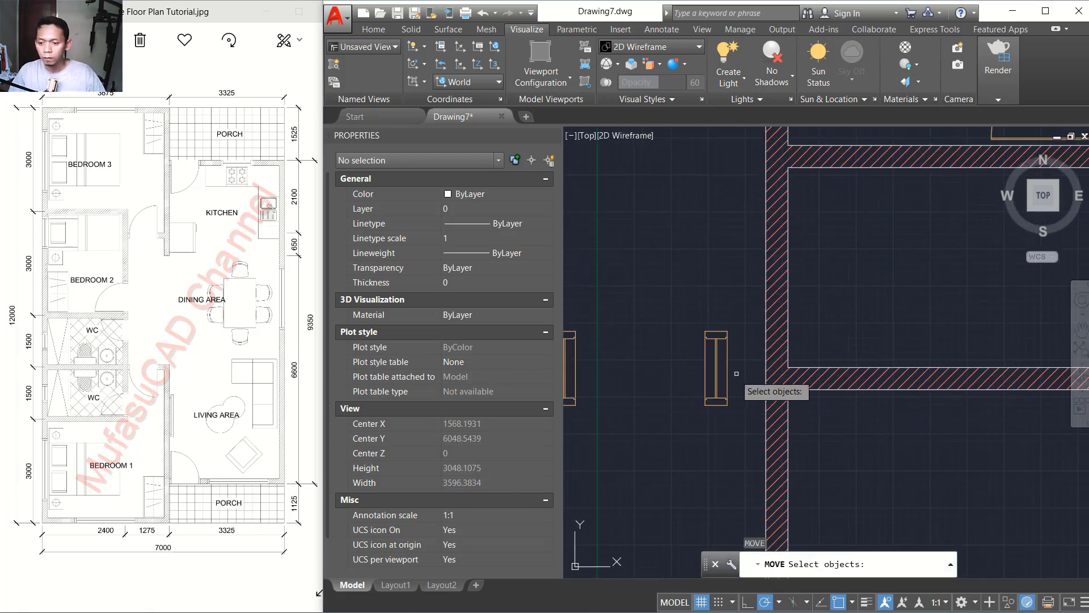
{"action": "left_click", "coordinate": [658, 415]}
{"action": "key", "text": "Return"}
{"action": "left_click", "coordinate": [716, 367]}
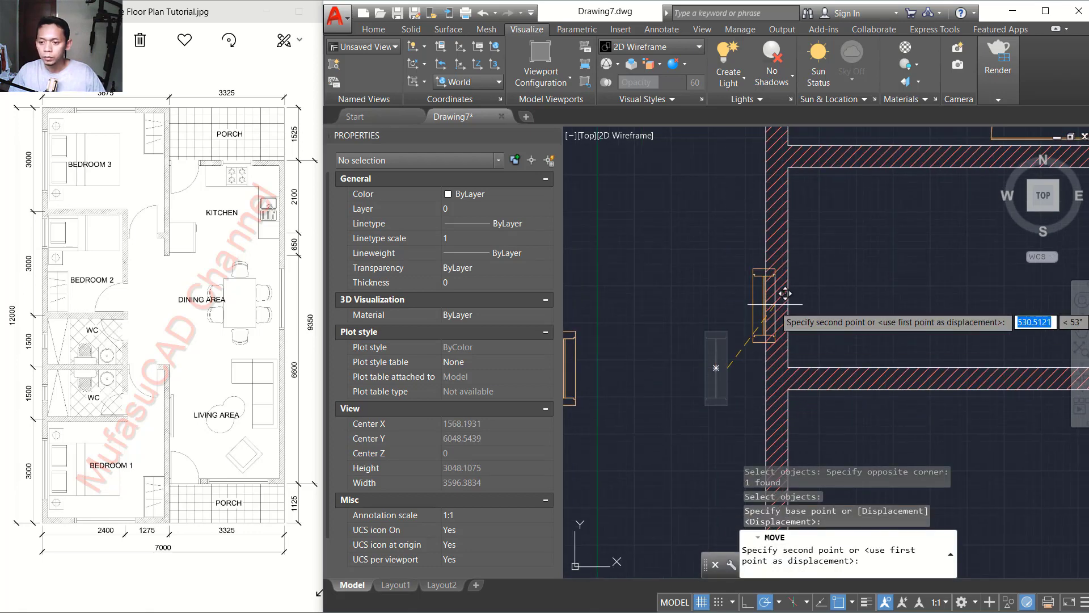
{"action": "left_click", "coordinate": [775, 273]}
{"action": "middle_click_drag", "start_coordinate": [662, 334], "coordinate": [738, 327]}
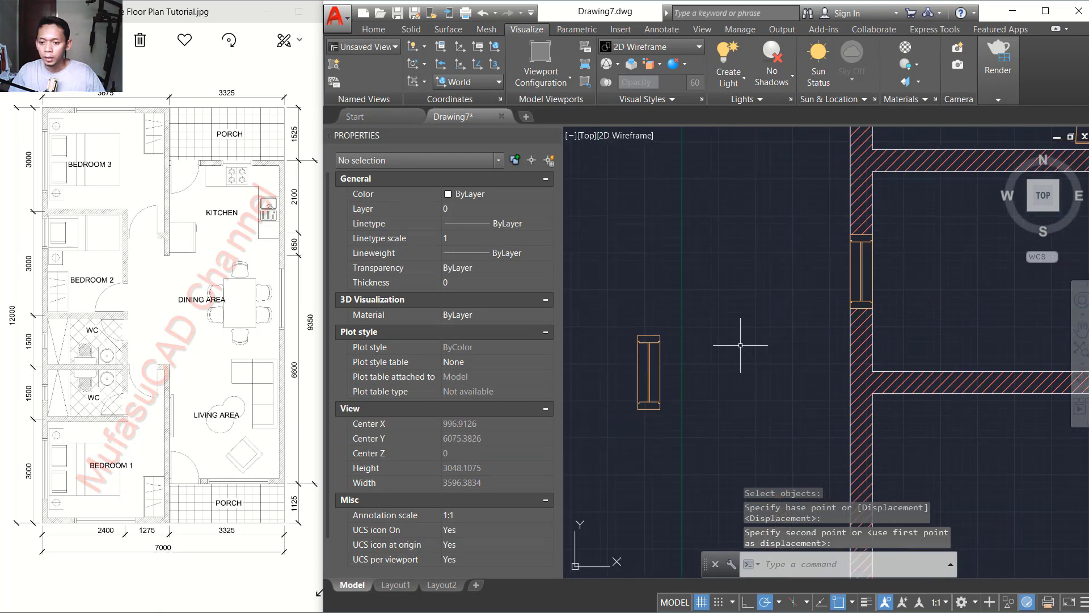
Step: Move the remaining small vertical window by its side midpoint to the middle of the lower WC's outer side wall
{"action": "key", "text": "Return"}
{"action": "left_click", "coordinate": [703, 322]}
{"action": "left_click", "coordinate": [666, 342]}
{"action": "key", "text": "Return"}
{"action": "left_click", "coordinate": [648, 372]}
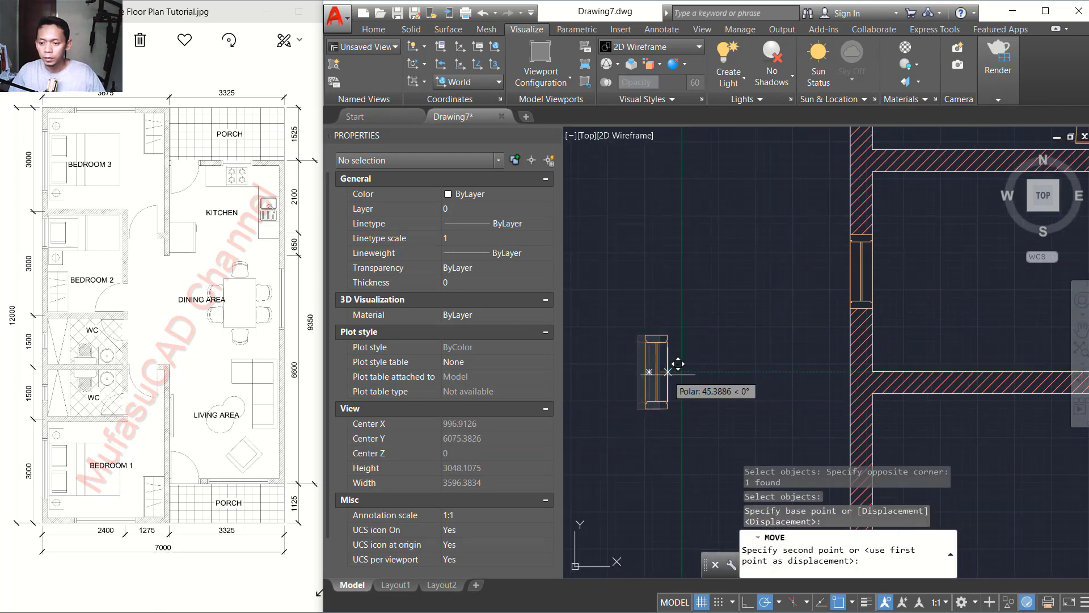
{"action": "scroll", "coordinate": [683, 335], "scroll_direction": "down", "scroll_amount": 1}
{"action": "middle_click_drag", "start_coordinate": [715, 369], "coordinate": [665, 321]}
{"action": "left_click", "coordinate": [758, 386]}
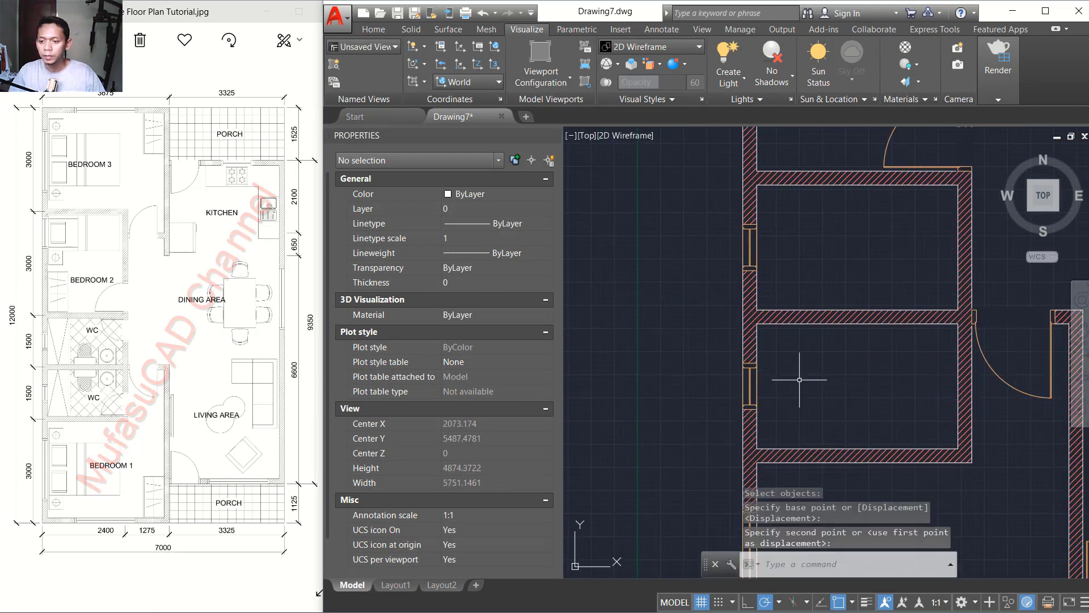
Step: Choose Westafel.dwg from the block library's Bathroom folder as the block to insert
{"action": "scroll", "coordinate": [801, 382], "scroll_direction": "down", "scroll_amount": 1}
{"action": "scroll", "coordinate": [839, 383], "scroll_direction": "down", "scroll_amount": 2}
{"action": "mouse_move", "coordinate": [851, 376]}
{"action": "middle_mouse_down"}
{"action": "mouse_move", "coordinate": [755, 384]}
{"action": "mouse_move", "coordinate": [769, 384]}
{"action": "middle_mouse_up"}
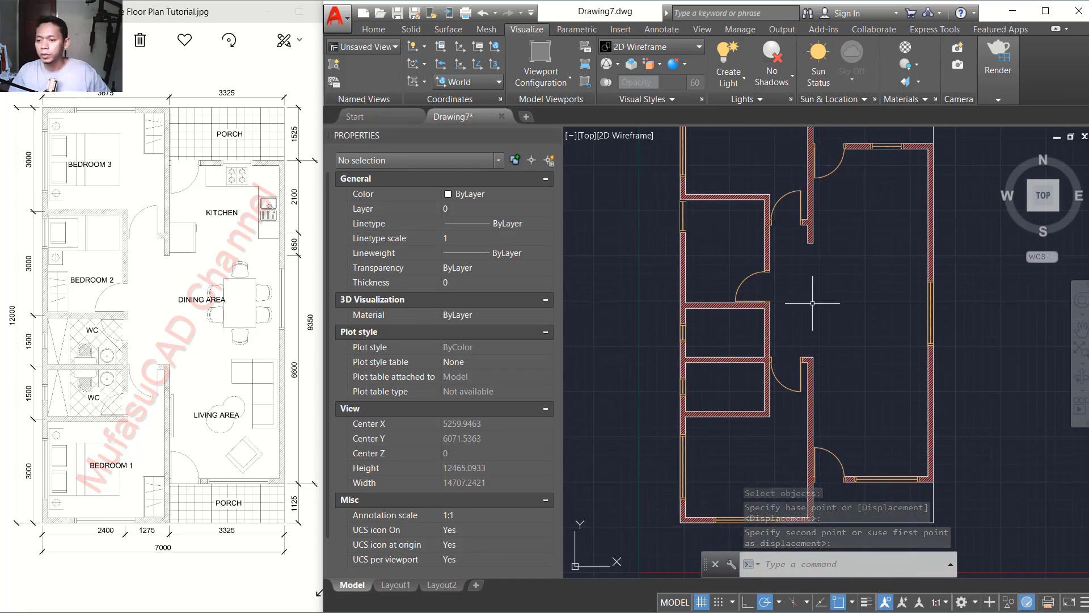
{"action": "scroll", "coordinate": [827, 314], "scroll_direction": "down", "scroll_amount": 2}
{"action": "middle_click_drag", "start_coordinate": [844, 333], "coordinate": [814, 345]}
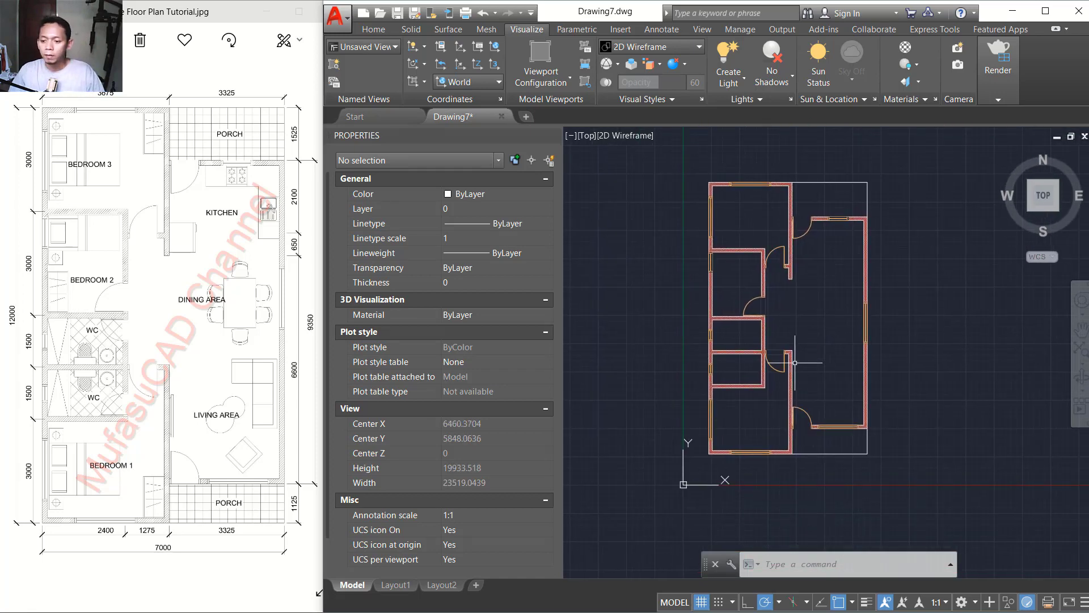
{"action": "scroll", "coordinate": [795, 363], "scroll_direction": "up", "scroll_amount": 2}
{"action": "middle_click_drag", "start_coordinate": [804, 299], "coordinate": [810, 321]}
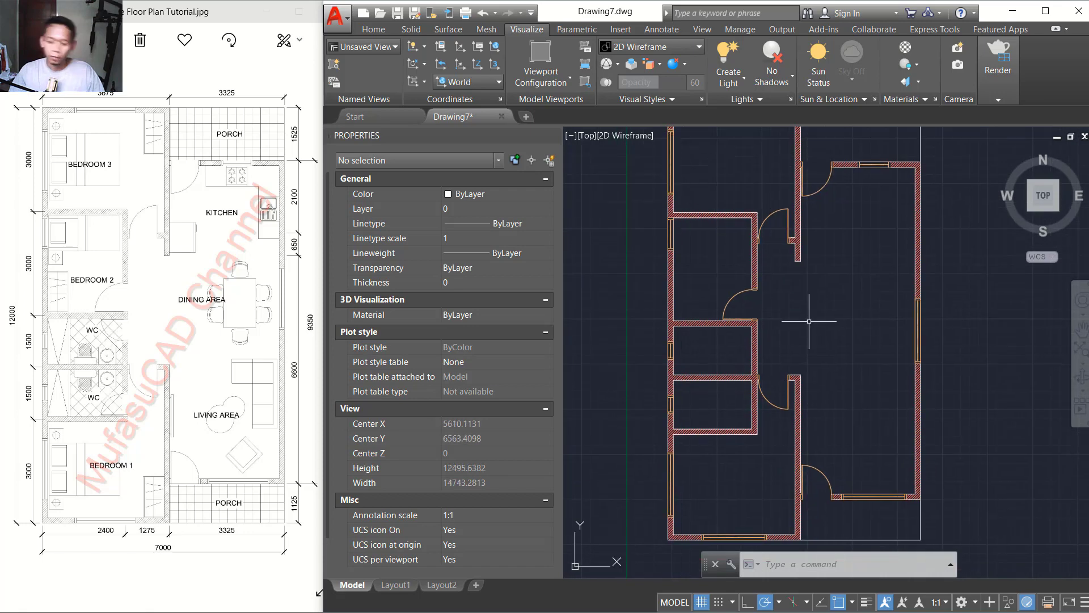
{"action": "key", "text": "Return"}
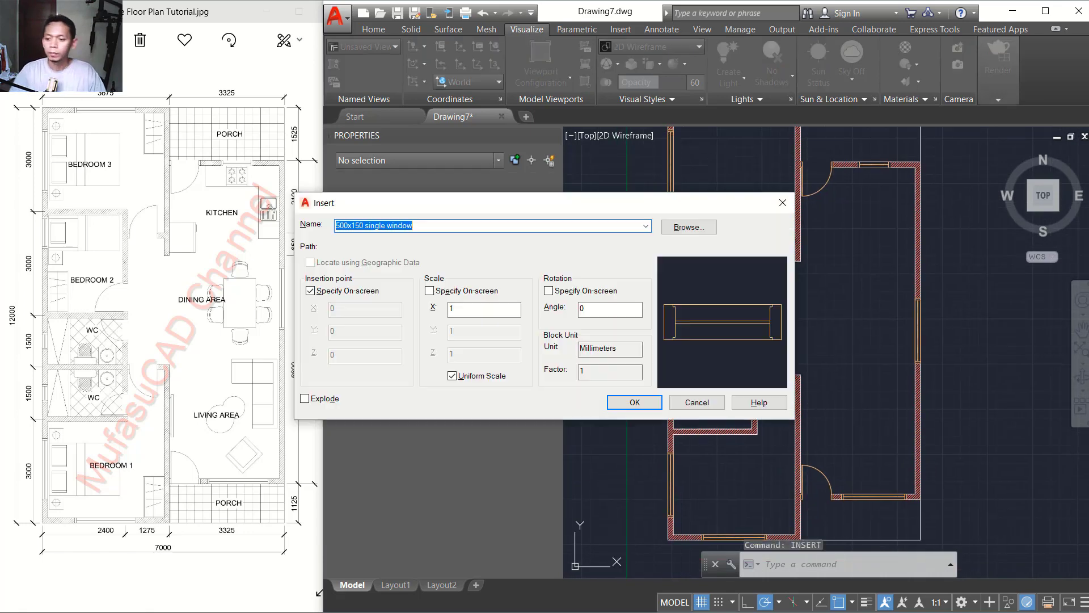
{"action": "left_click", "coordinate": [686, 228]}
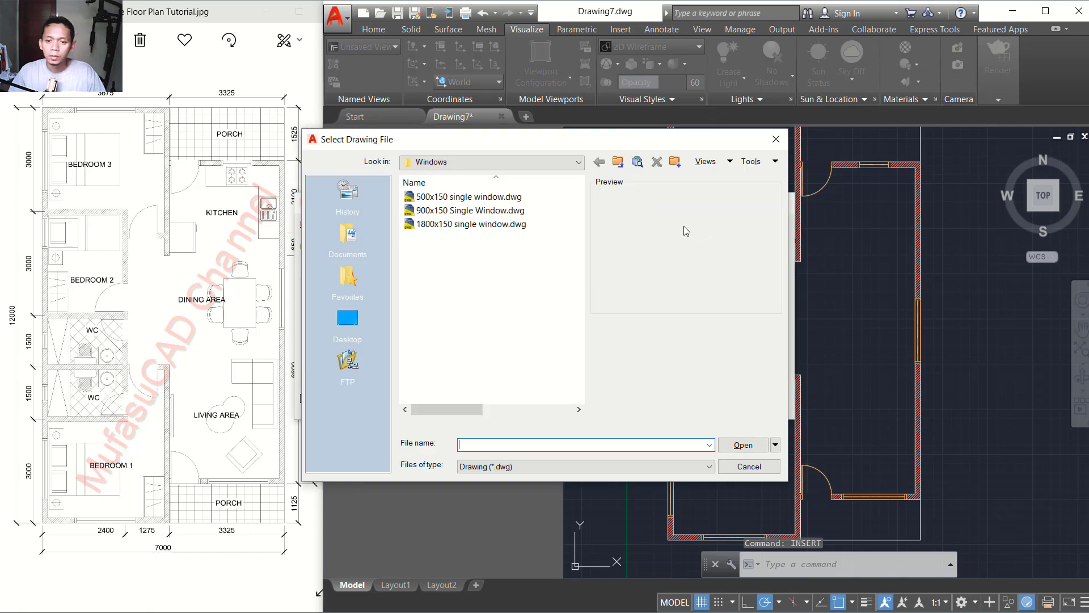
{"action": "left_click", "coordinate": [619, 162]}
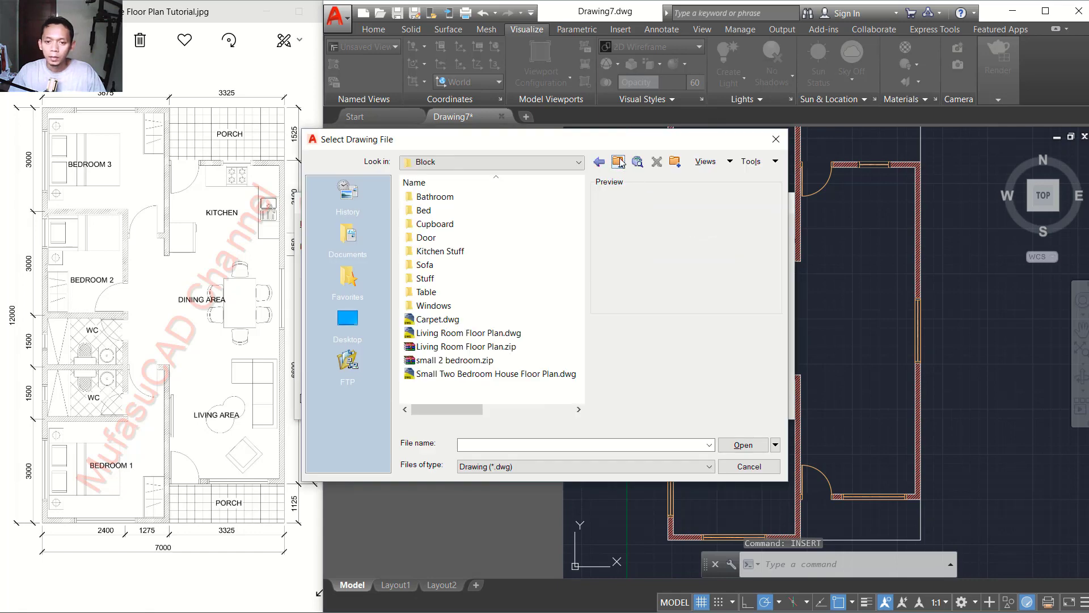
{"action": "double_click", "coordinate": [450, 196]}
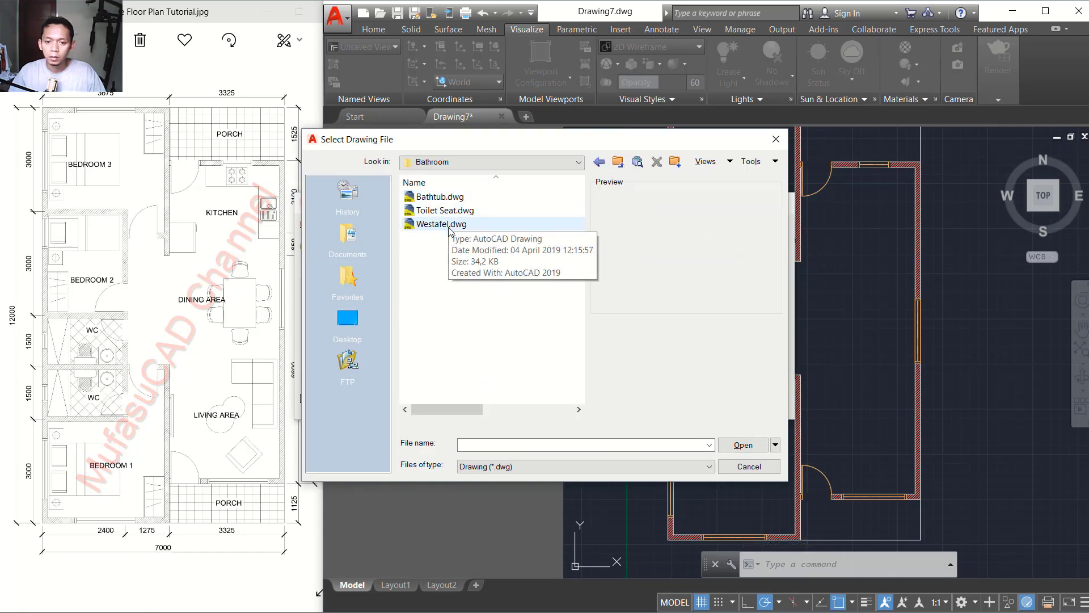
{"action": "left_click", "coordinate": [444, 211]}
{"action": "left_click", "coordinate": [453, 225]}
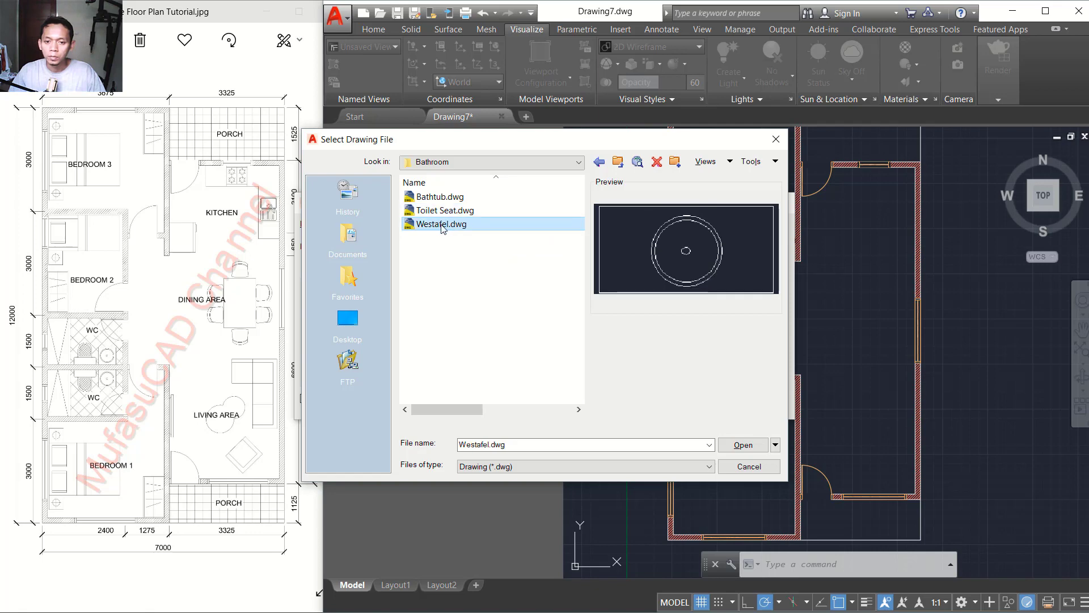
{"action": "left_click", "coordinate": [735, 445]}
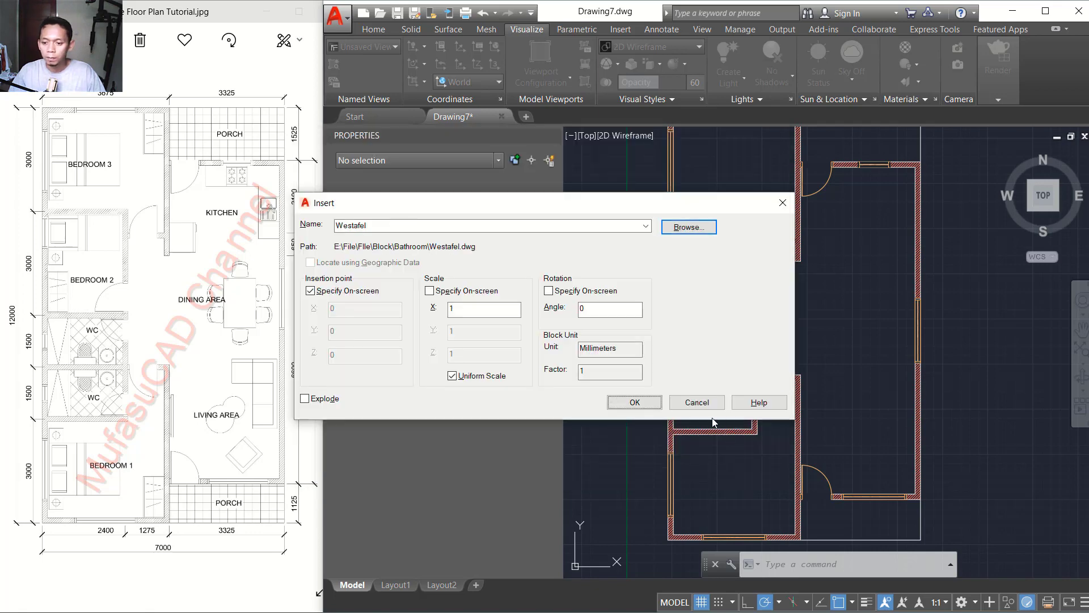
Step: Place the Westafel block inside the lower WC at scale 1 and angle 0
{"action": "left_click", "coordinate": [634, 402]}
{"action": "scroll", "coordinate": [666, 400], "scroll_direction": "up", "scroll_amount": 4}
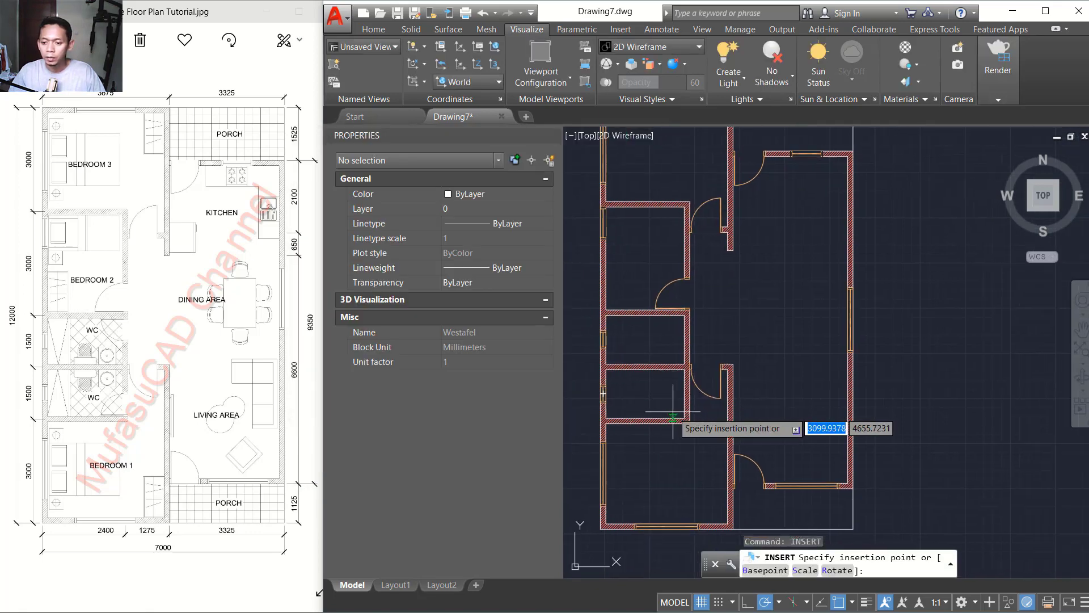
{"action": "left_click", "coordinate": [656, 363]}
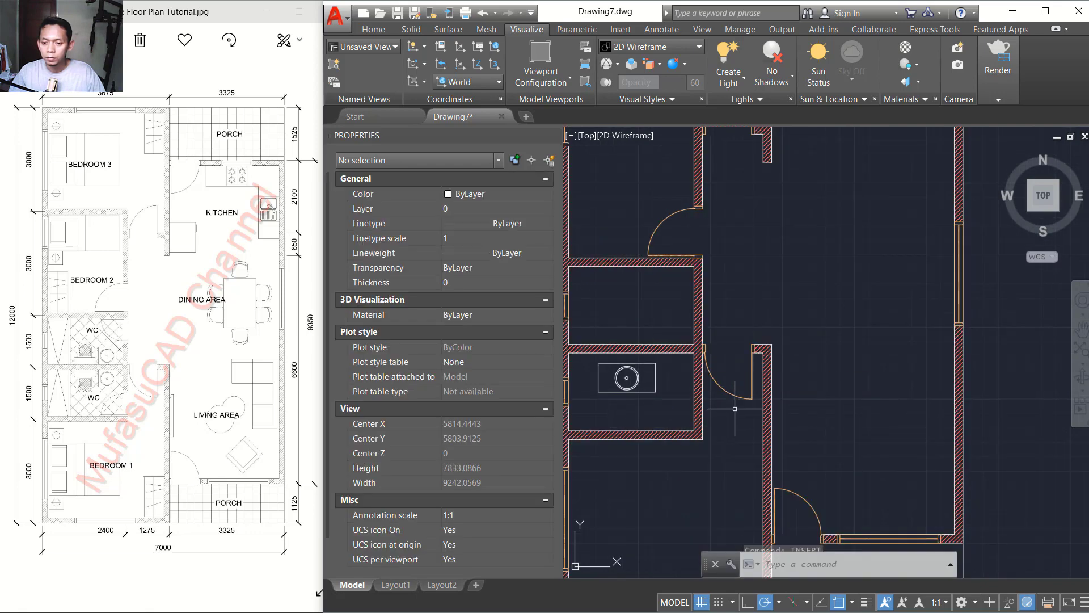
Step: Choose 700X150 single door.dwg from the block library's Door folder as the block to insert
{"action": "scroll", "coordinate": [715, 409], "scroll_direction": "up", "scroll_amount": 2}
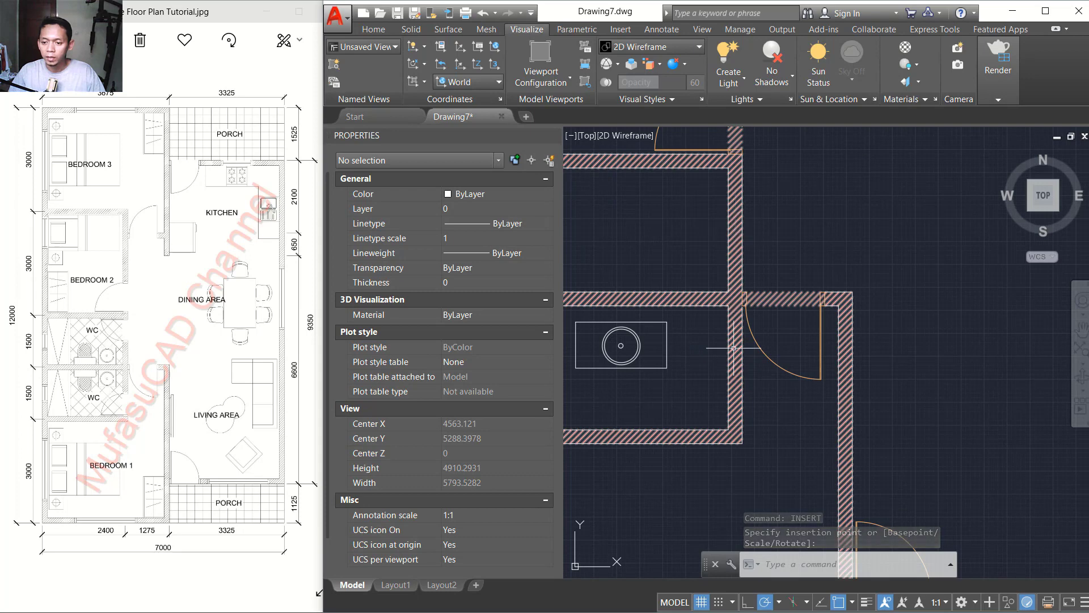
{"action": "middle_click_drag", "start_coordinate": [720, 370], "coordinate": [751, 370]}
{"action": "type", "text": "nse"}
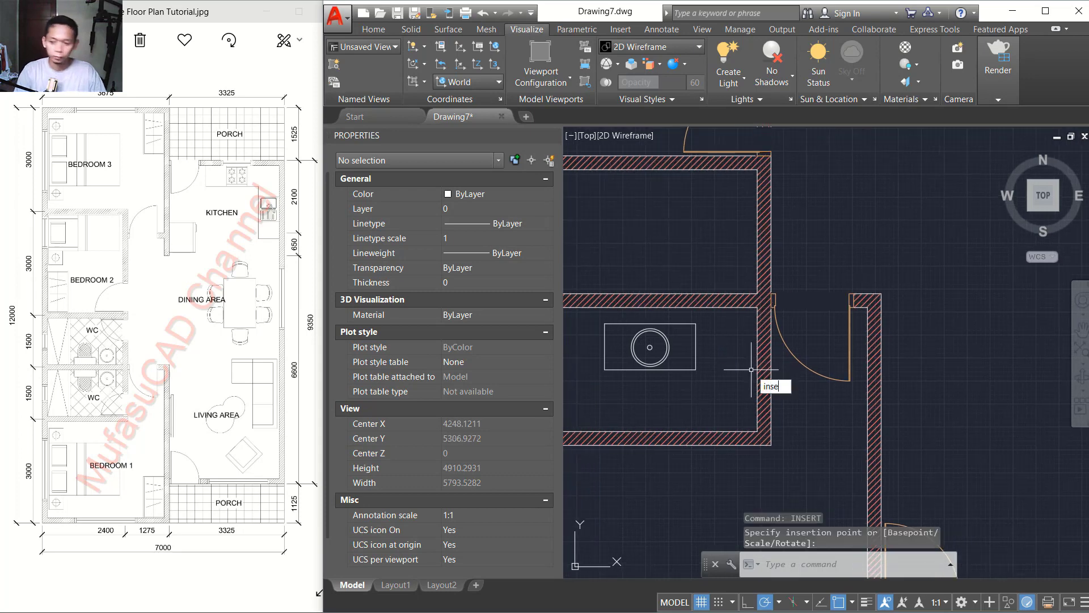
{"action": "key", "text": "Return"}
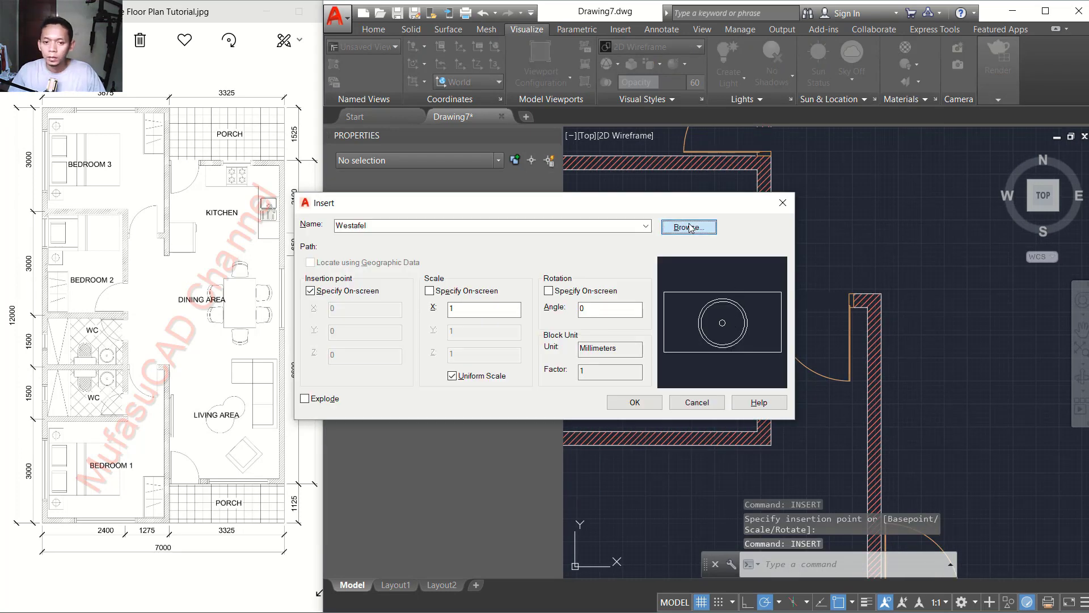
{"action": "left_click", "coordinate": [689, 227]}
{"action": "left_click", "coordinate": [617, 161]}
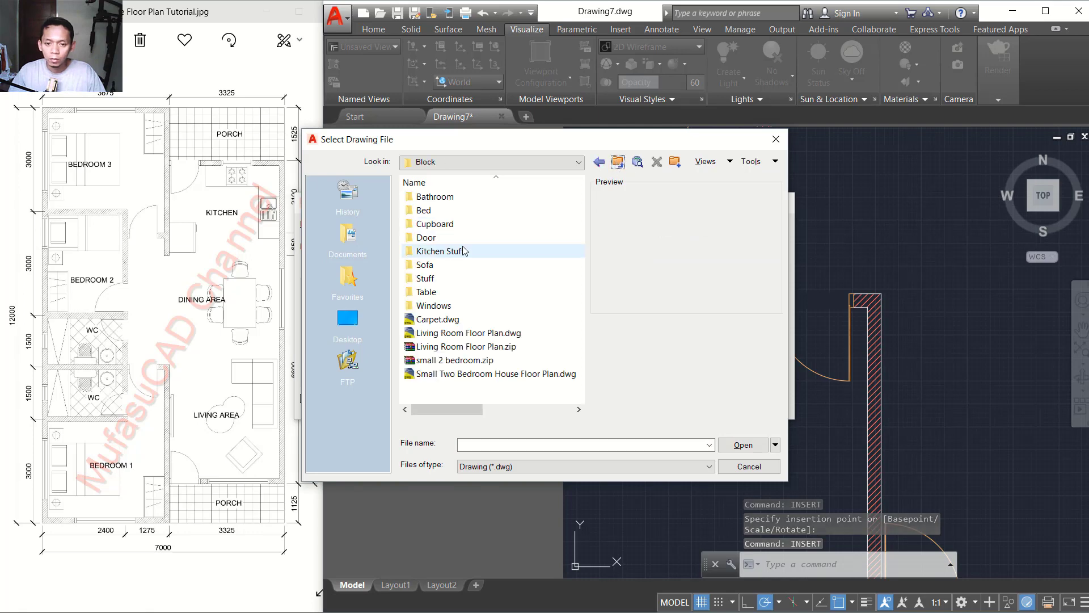
{"action": "double_click", "coordinate": [451, 237]}
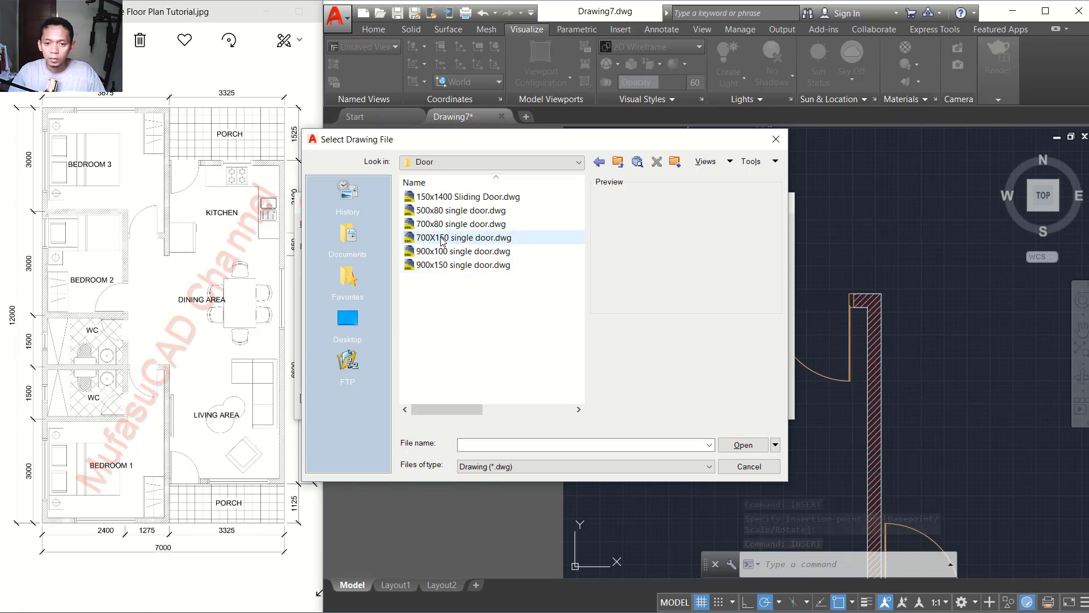
{"action": "left_click", "coordinate": [441, 238]}
{"action": "left_click", "coordinate": [740, 445]}
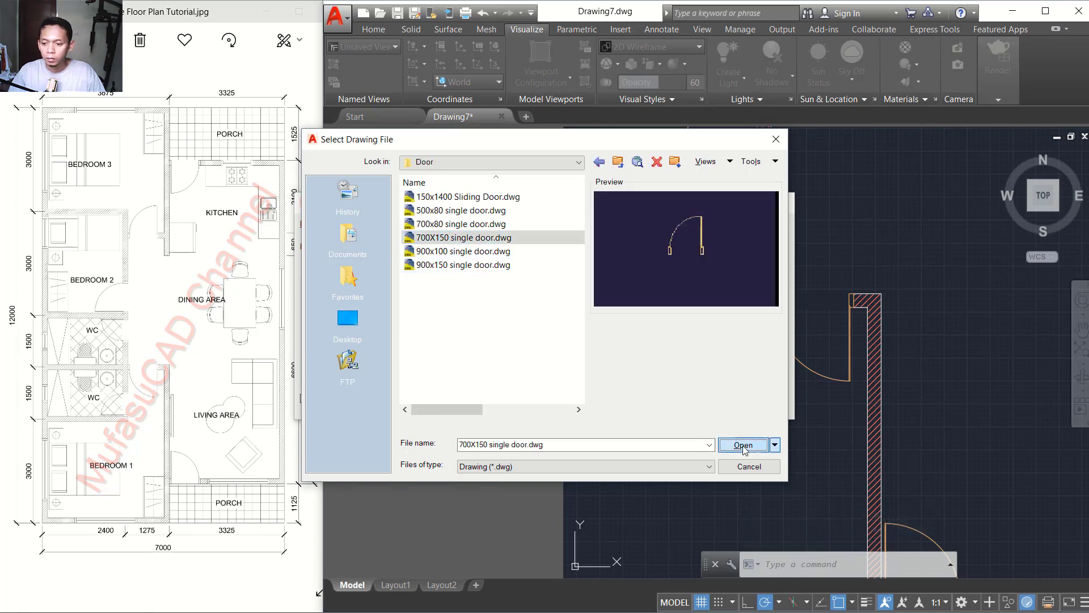
Step: Place the 700X150 single door block at its default scale and angle inside the upper WC
{"action": "left_click", "coordinate": [653, 403]}
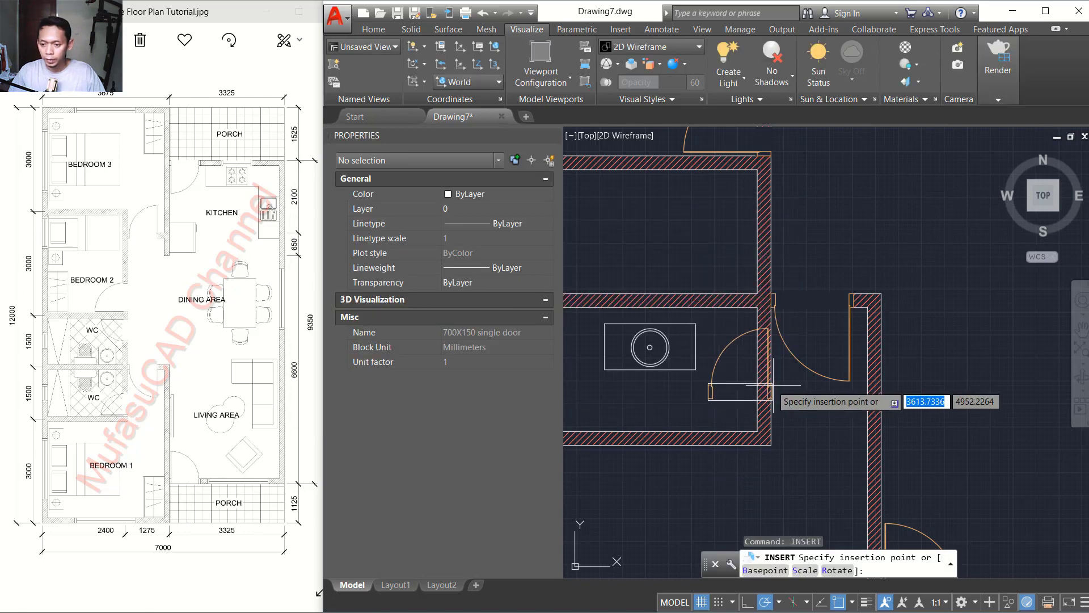
{"action": "middle_click_drag", "start_coordinate": [754, 397], "coordinate": [684, 398]}
{"action": "scroll", "coordinate": [744, 428], "scroll_direction": "down", "scroll_amount": 2}
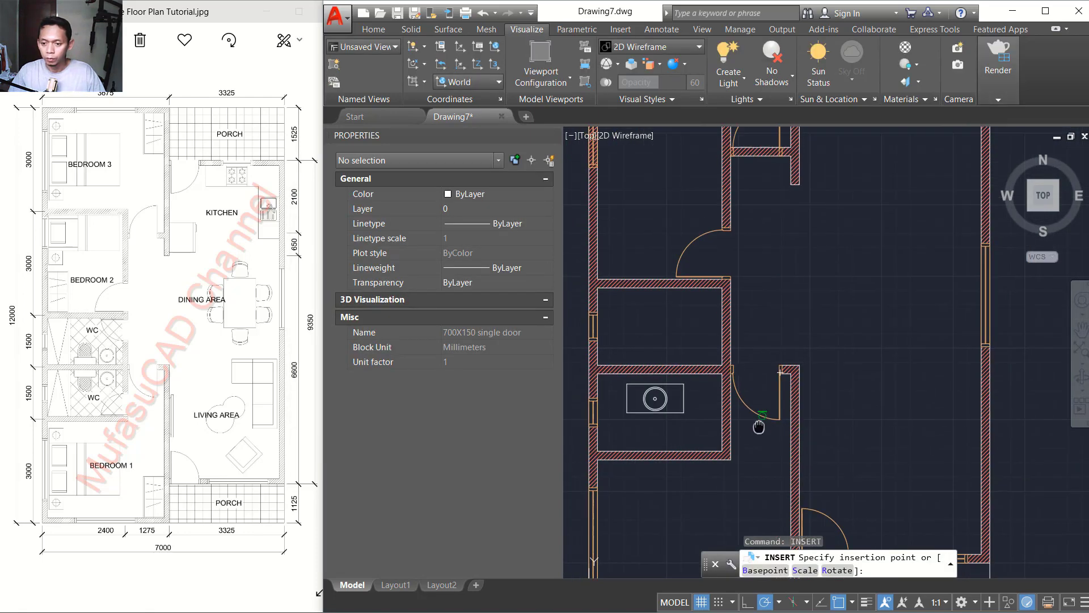
{"action": "middle_click_drag", "start_coordinate": [703, 437], "coordinate": [703, 467]}
{"action": "scroll", "coordinate": [718, 370], "scroll_direction": "up", "scroll_amount": 3}
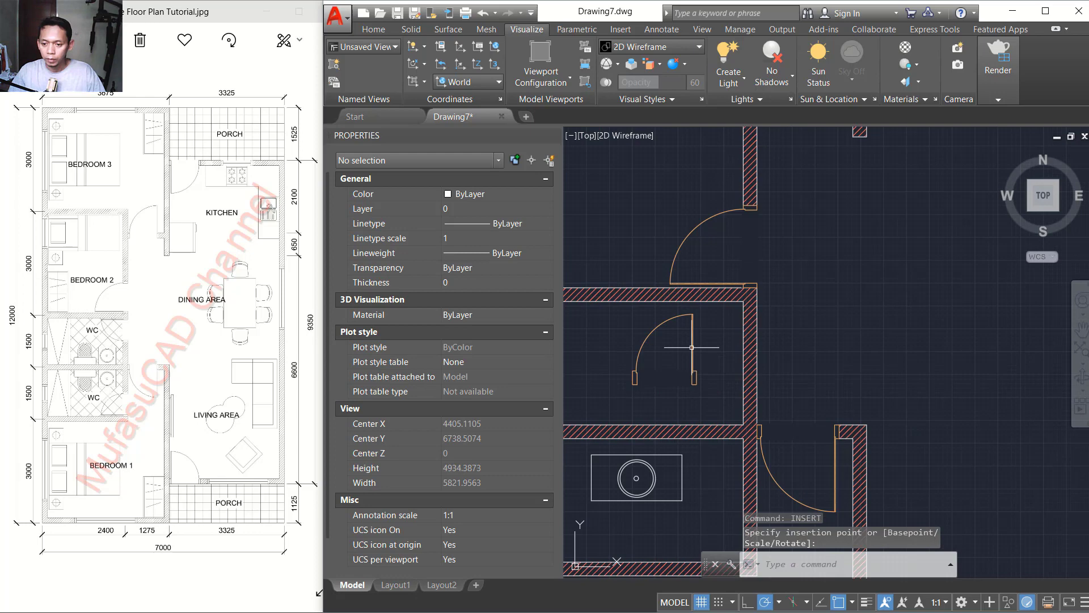
Step: Rotate the single door inside the upper WC by 90° about a point within its swing
{"action": "type", "text": "Ro"}
{"action": "key", "text": "Return"}
{"action": "left_click", "coordinate": [730, 362]}
{"action": "left_click", "coordinate": [693, 392]}
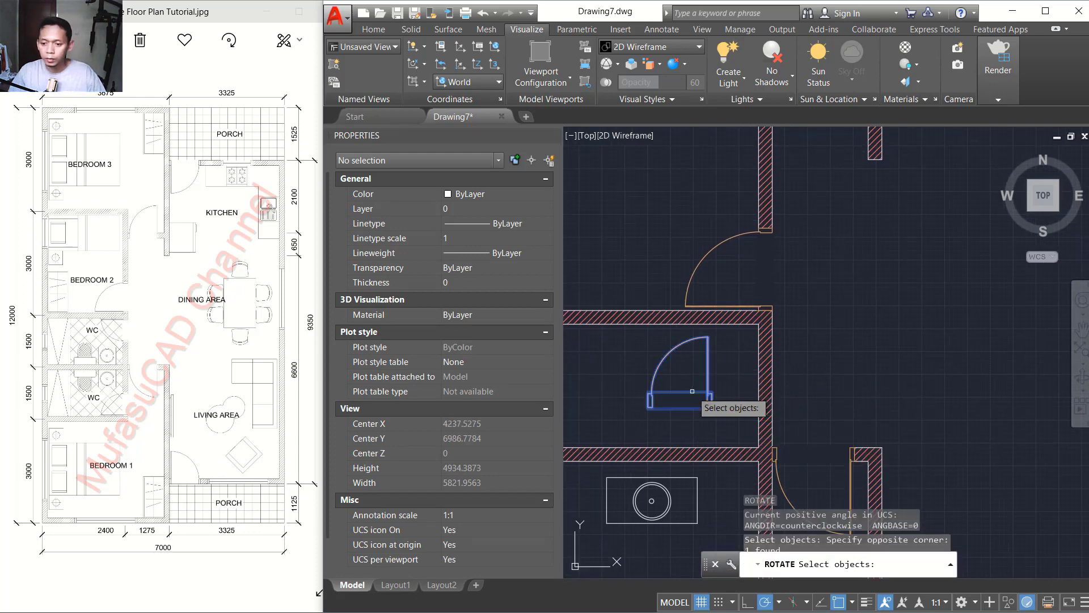
{"action": "key", "text": "Return"}
{"action": "left_click", "coordinate": [708, 393]}
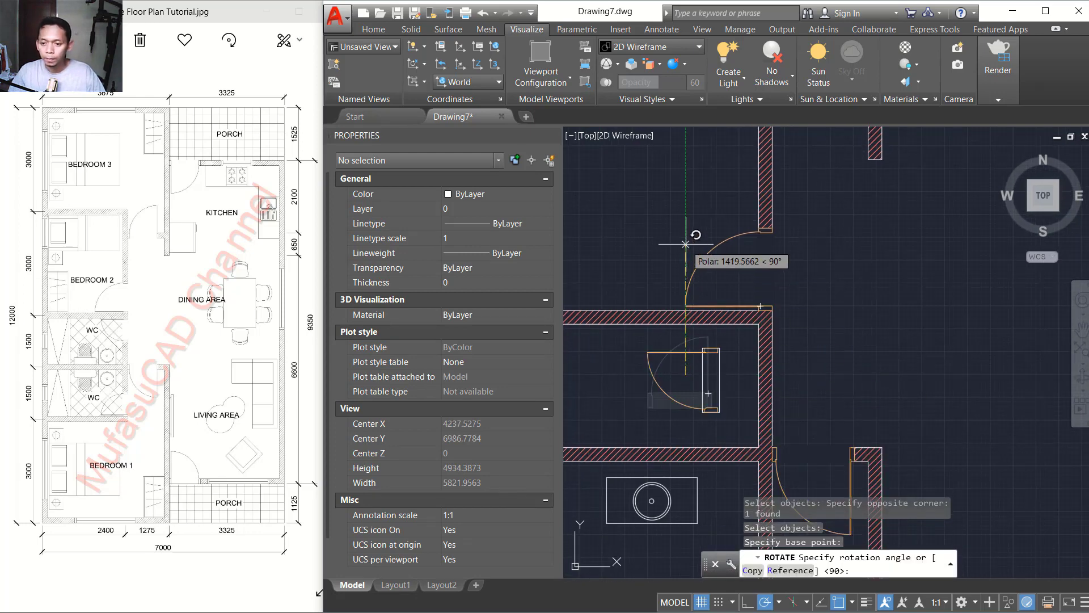
{"action": "key", "text": "Return"}
Step: Move the rotated single door inside the upper WC
{"action": "scroll", "coordinate": [721, 369], "scroll_direction": "up", "scroll_amount": 2}
{"action": "middle_click_drag", "start_coordinate": [723, 372], "coordinate": [674, 388]}
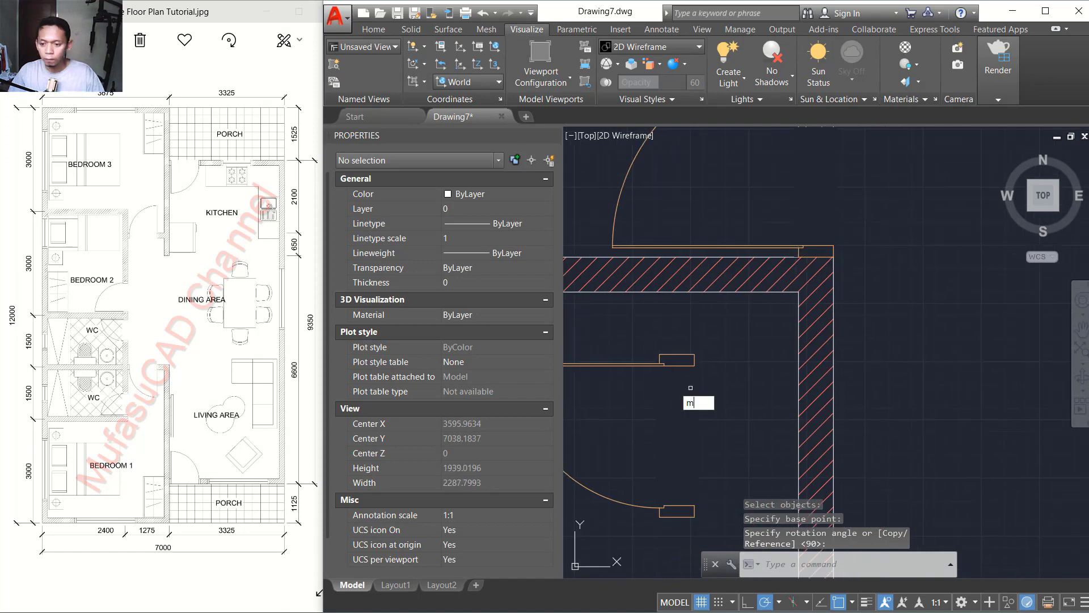
{"action": "key", "text": "Return"}
{"action": "left_click", "coordinate": [726, 344]}
{"action": "left_click", "coordinate": [681, 379]}
{"action": "key", "text": "Return"}
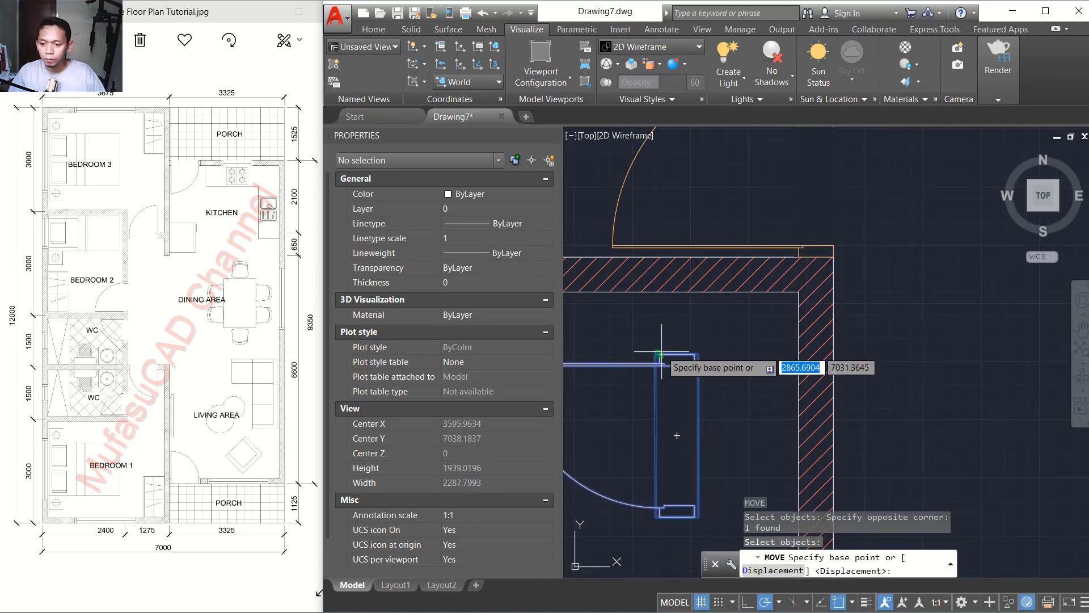
Step: Move the upper WC's door by its frame corner onto the room's inside corner where the top wall meets the opening
{"action": "left_click", "coordinate": [659, 354]}
{"action": "left_click", "coordinate": [799, 292]}
{"action": "scroll", "coordinate": [756, 333], "scroll_direction": "down", "scroll_amount": 2}
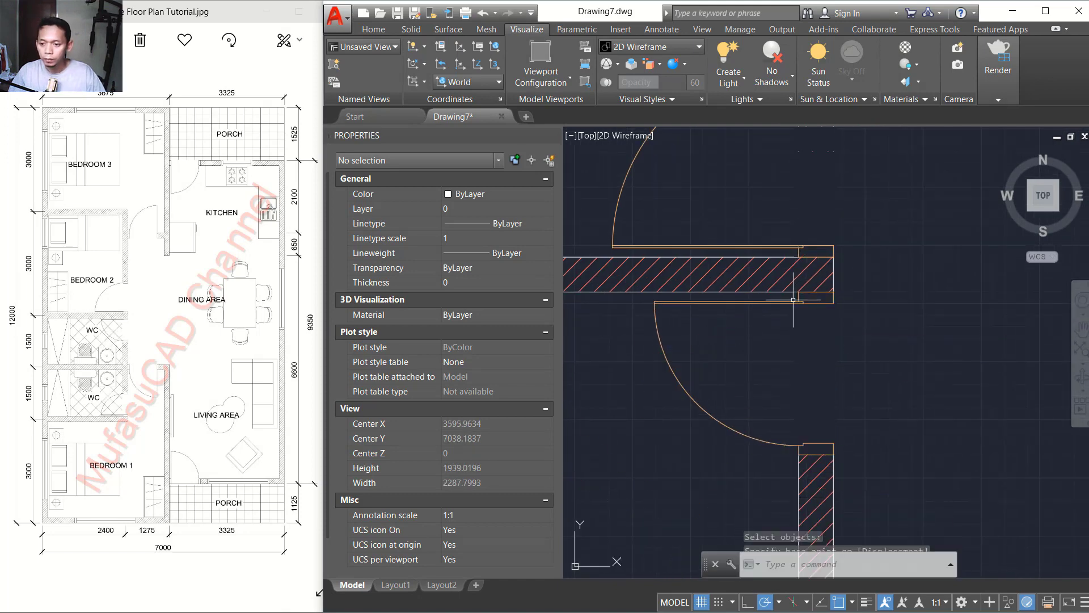
Step: Mirror the upper WC's door across a horizontal line into the lower WC, keeping the original door
{"action": "scroll", "coordinate": [756, 334], "scroll_direction": "down", "scroll_amount": 4}
{"action": "type", "text": "m"}
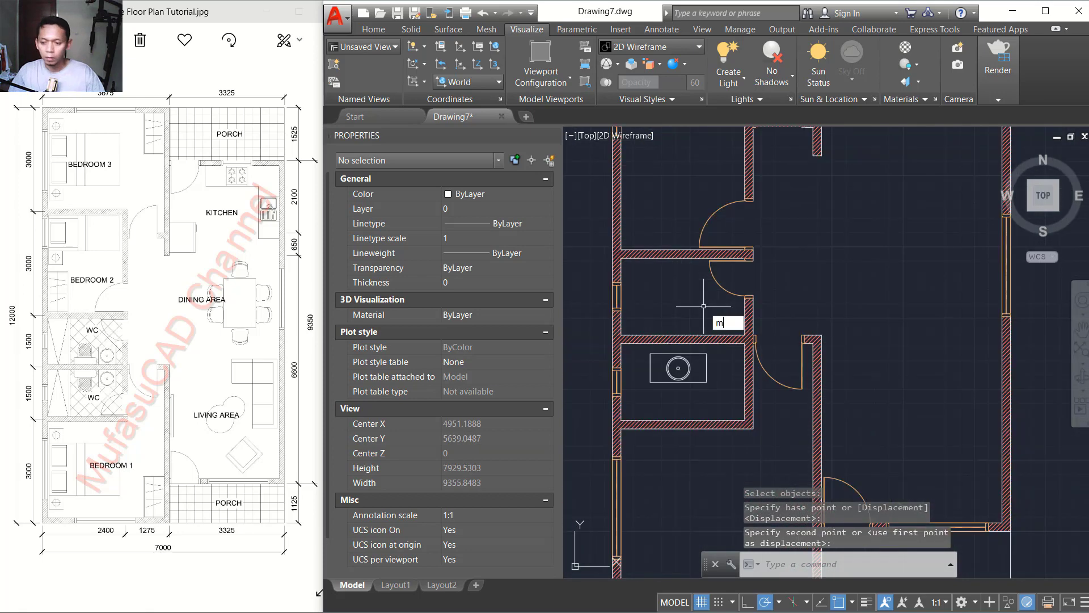
{"action": "type", "text": "i"}
{"action": "key", "text": "Return"}
{"action": "left_click", "coordinate": [721, 282]}
{"action": "key", "text": "Return"}
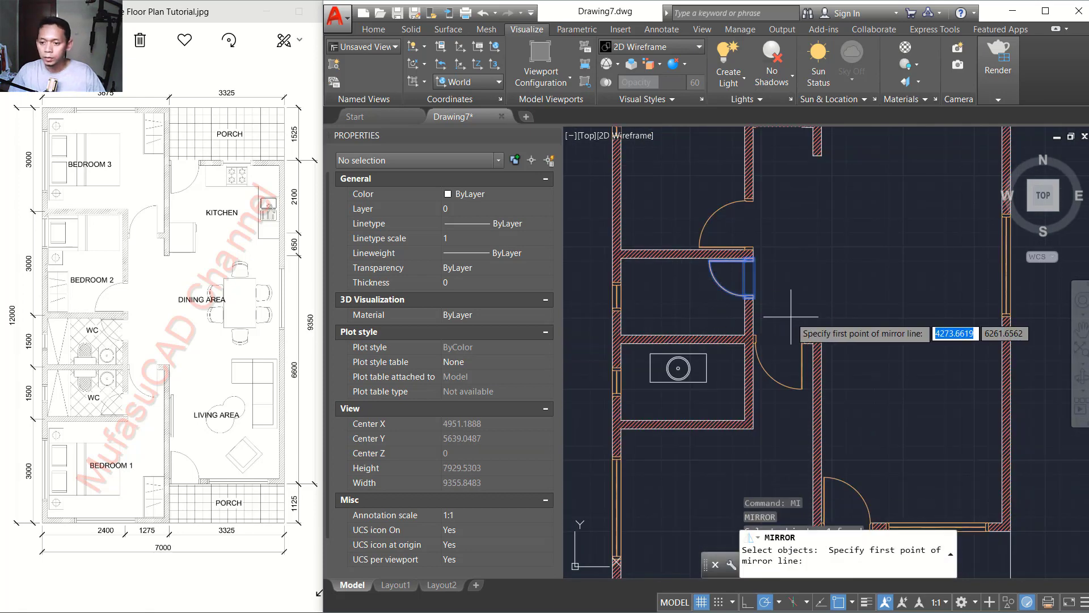
{"action": "left_click", "coordinate": [788, 319]}
{"action": "left_click", "coordinate": [848, 319]}
{"action": "key", "text": "Return"}
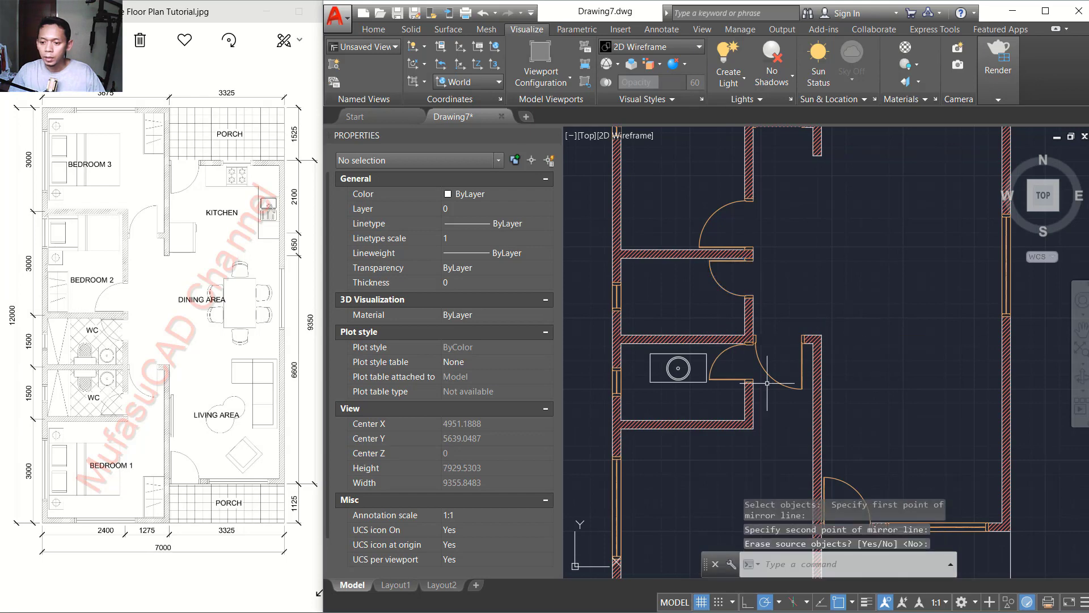
Step: Move the mirrored door by its lower frame corner onto the inside corner above the lower WC's bottom wall
{"action": "scroll", "coordinate": [769, 390], "scroll_direction": "up", "scroll_amount": 6}
{"action": "type", "text": "m"}
{"action": "key", "text": "Return"}
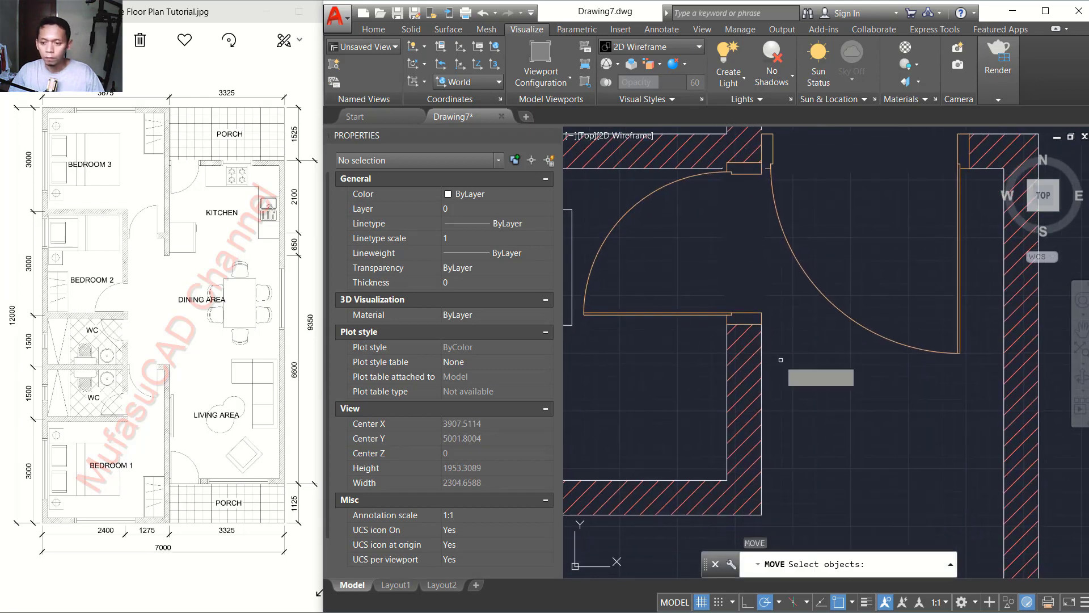
{"action": "left_click", "coordinate": [766, 161]}
{"action": "left_click", "coordinate": [644, 309]}
{"action": "key", "text": "Return"}
{"action": "scroll", "coordinate": [756, 338], "scroll_direction": "up", "scroll_amount": 3}
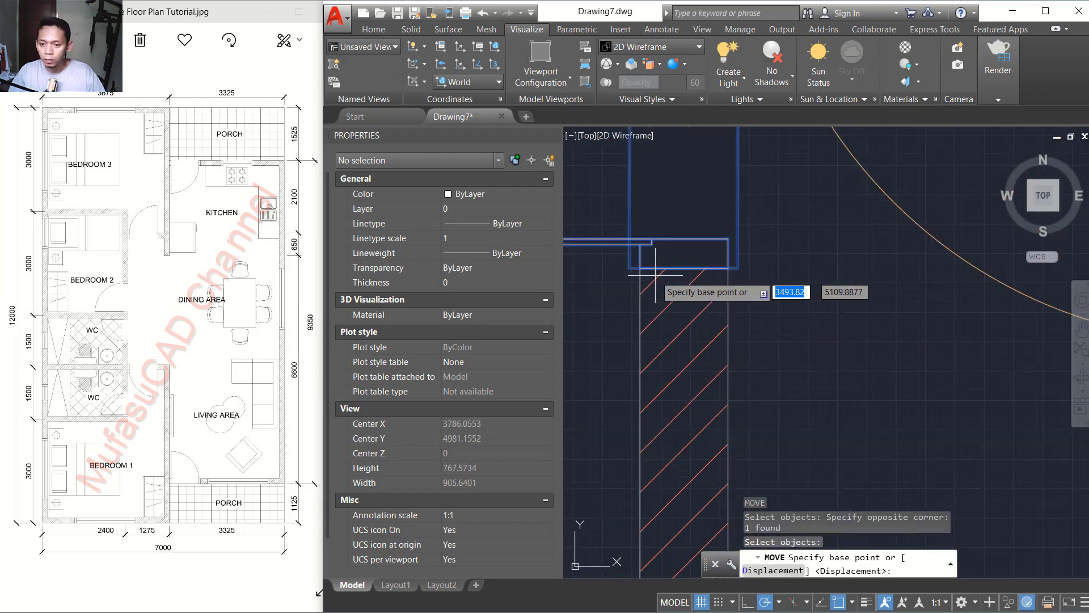
{"action": "left_click", "coordinate": [640, 266]}
{"action": "scroll", "coordinate": [681, 299], "scroll_direction": "down", "scroll_amount": 3}
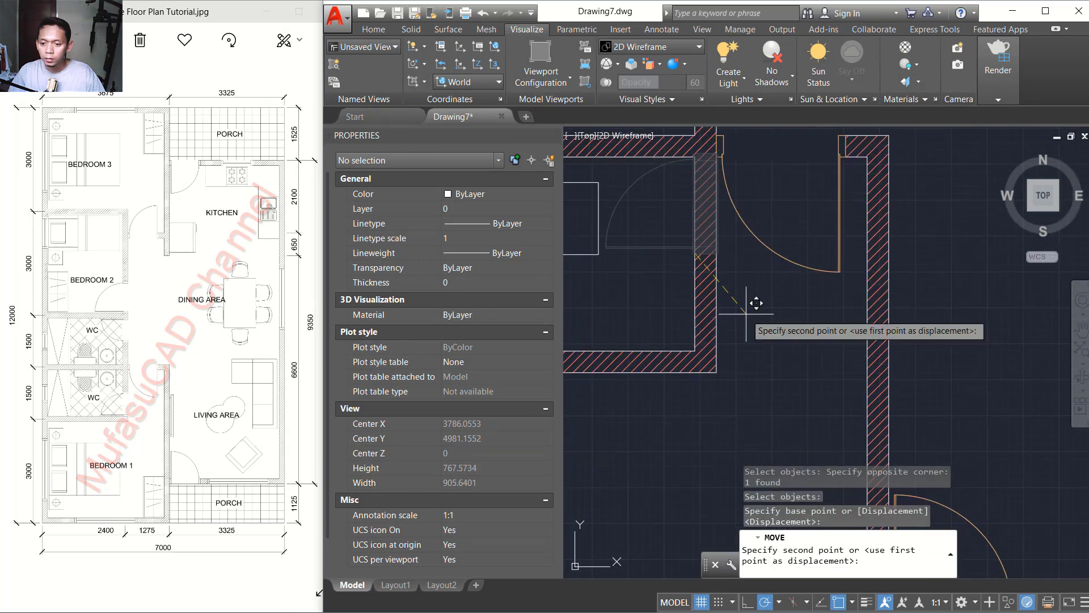
{"action": "left_click", "coordinate": [692, 350]}
{"action": "scroll", "coordinate": [772, 318], "scroll_direction": "down", "scroll_amount": 5}
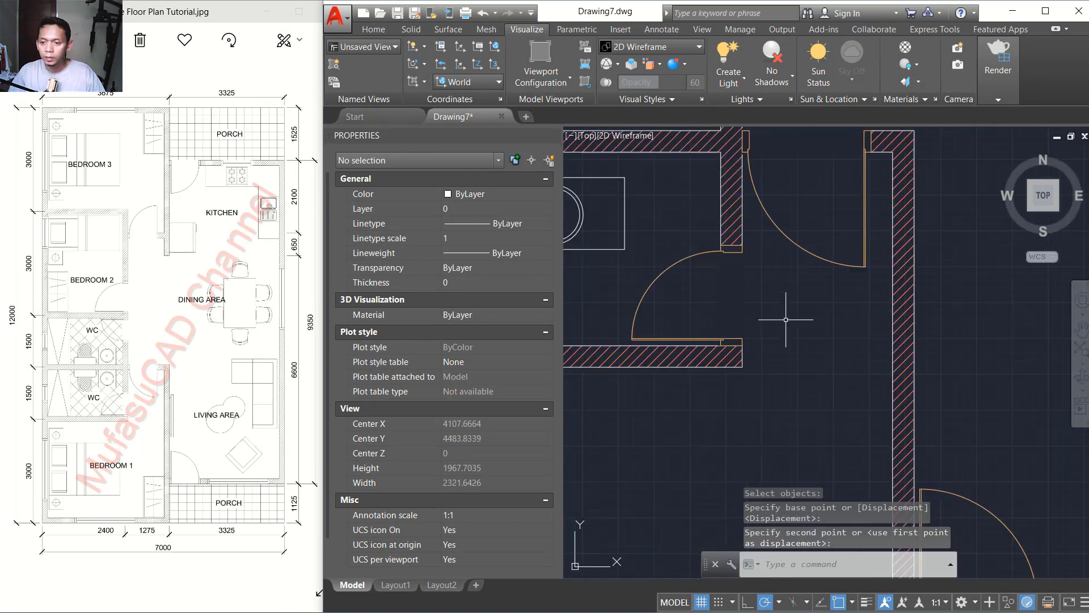
Step: Edit the Westafel block by stretching both short sides of its rectangle inward toward the basin, and save the changes
{"action": "scroll", "coordinate": [675, 349], "scroll_direction": "up", "scroll_amount": 2}
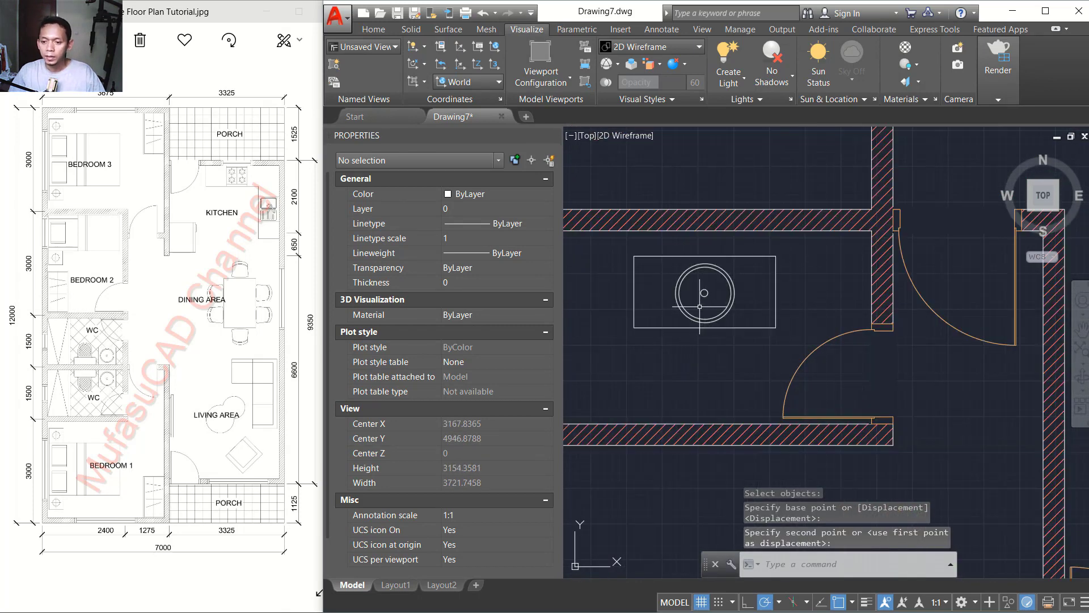
{"action": "double_click", "coordinate": [697, 321]}
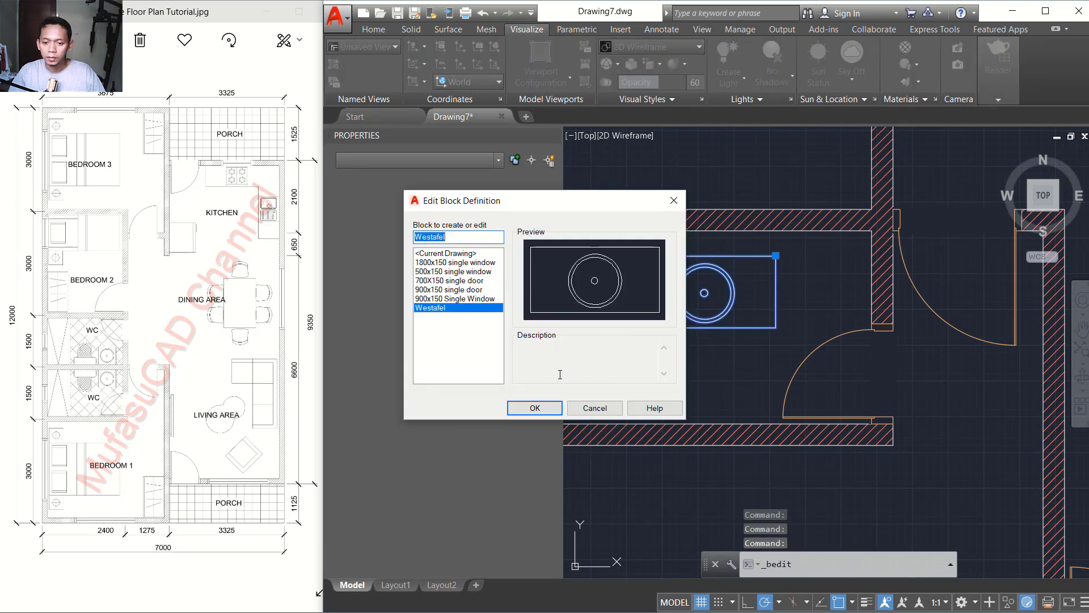
{"action": "left_click", "coordinate": [535, 408]}
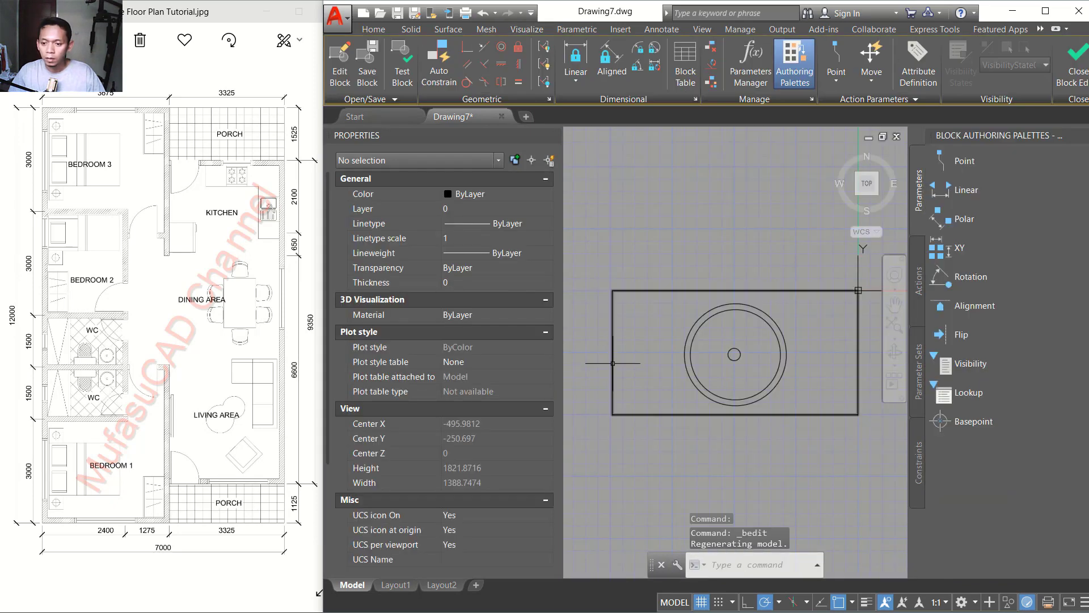
{"action": "left_click", "coordinate": [612, 344]}
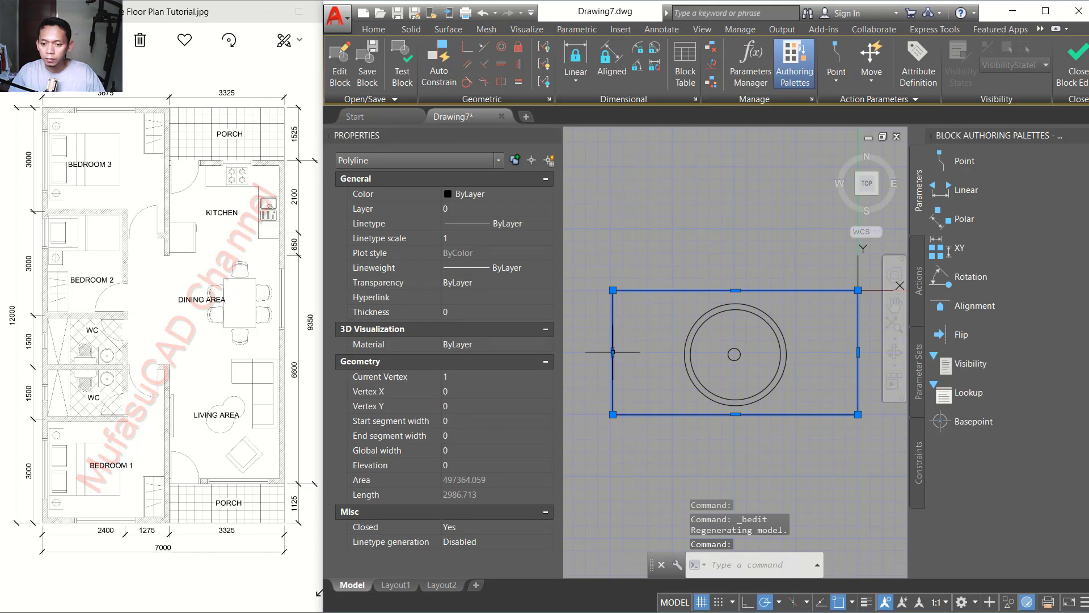
{"action": "left_click", "coordinate": [613, 352]}
{"action": "left_click", "coordinate": [657, 352]}
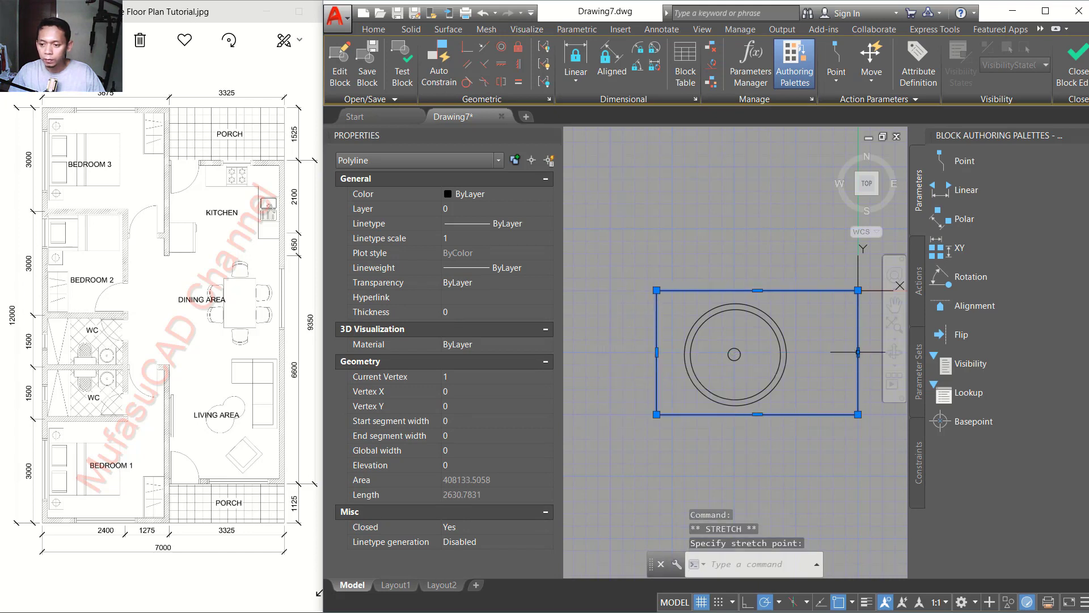
{"action": "left_click", "coordinate": [858, 352]}
{"action": "left_click", "coordinate": [815, 352]}
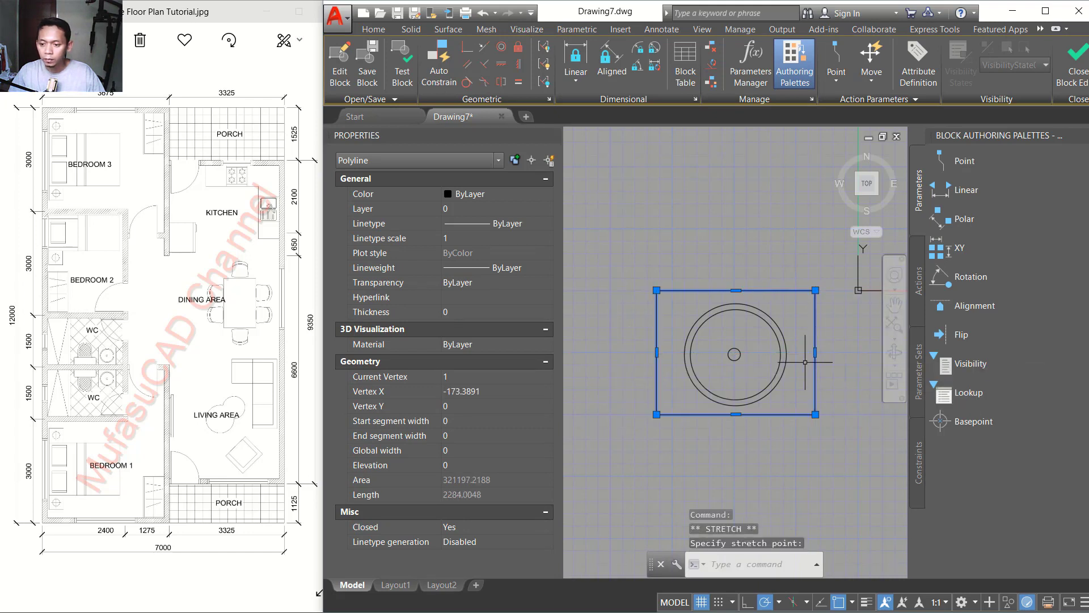
{"action": "left_click", "coordinate": [1077, 80]}
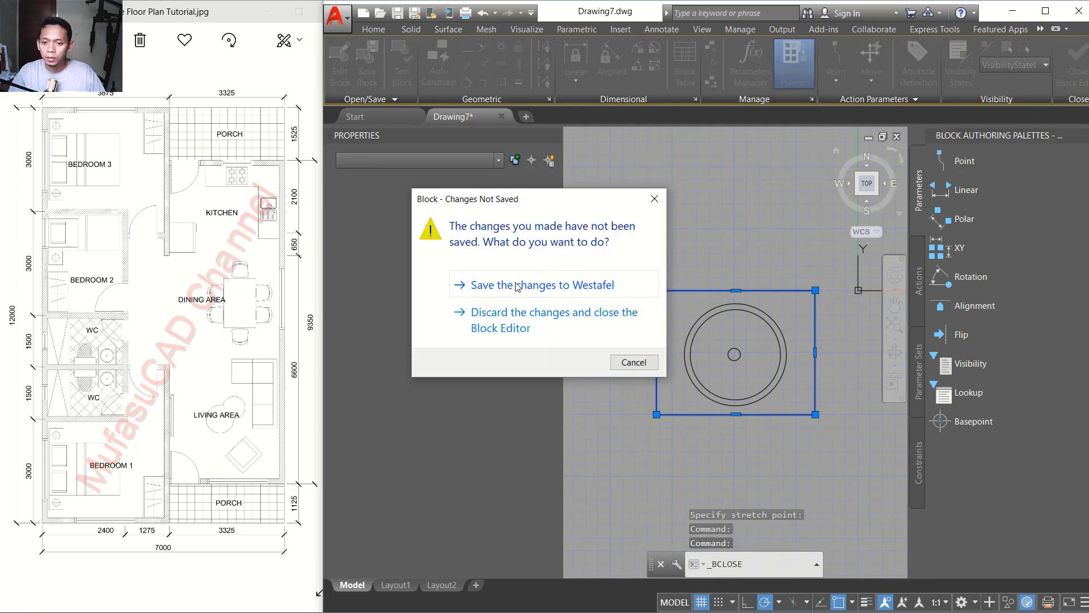
{"action": "left_click", "coordinate": [518, 286]}
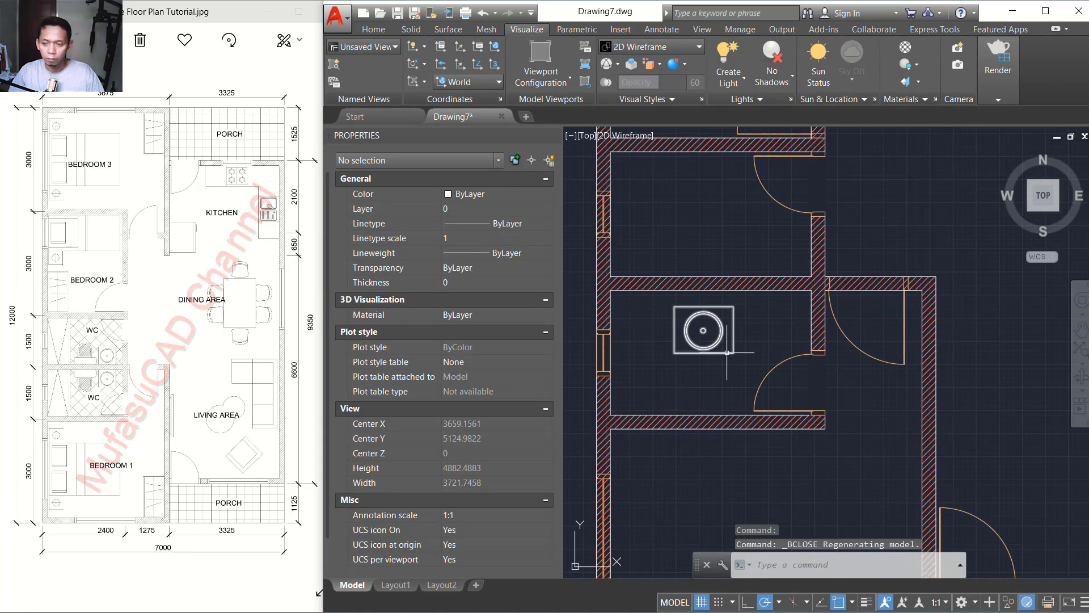
Step: Move the washbasin block against the lower WC's top wall, near the wall with the door
{"action": "type", "text": "m"}
{"action": "key", "text": "Return"}
{"action": "left_click", "coordinate": [769, 323]}
{"action": "left_click", "coordinate": [699, 329]}
{"action": "key", "text": "Return"}
{"action": "scroll", "coordinate": [747, 323], "scroll_direction": "up", "scroll_amount": 2}
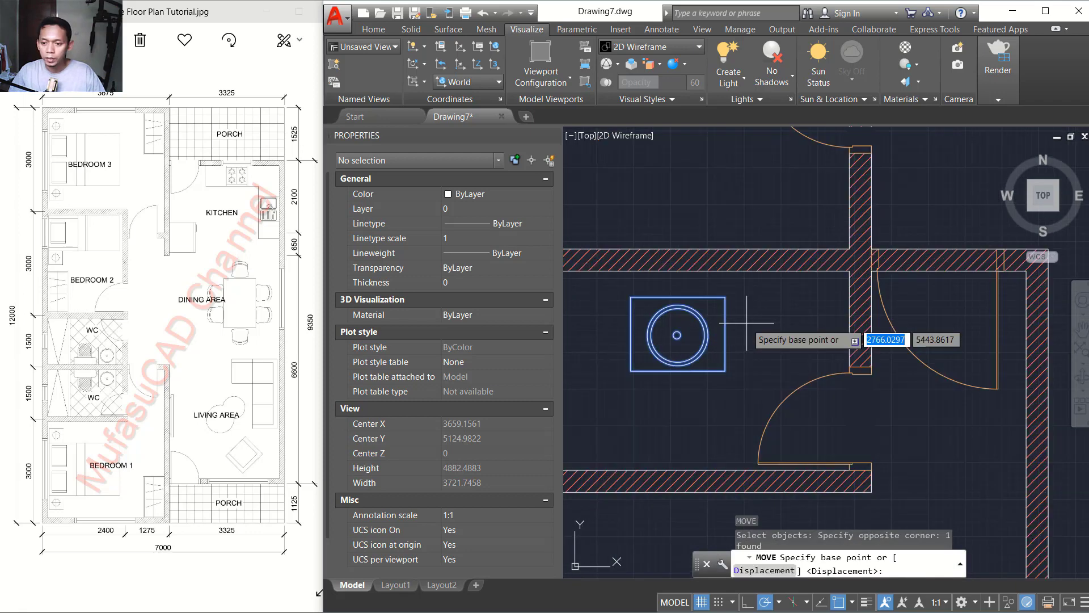
{"action": "left_click", "coordinate": [678, 334]}
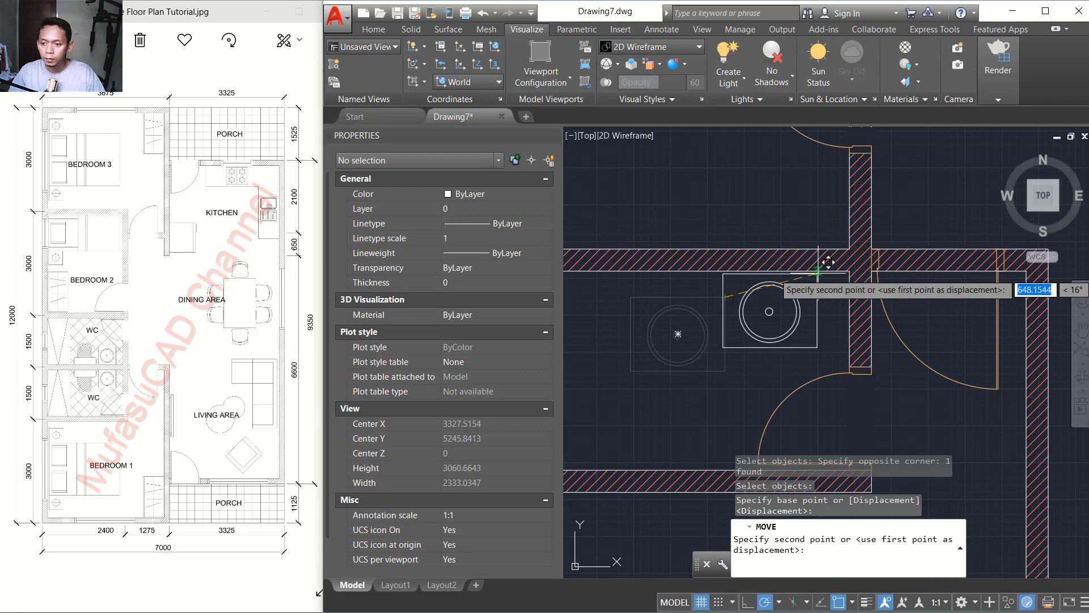
{"action": "left_click", "coordinate": [818, 272]}
{"action": "scroll", "coordinate": [764, 323], "scroll_direction": "down", "scroll_amount": 2}
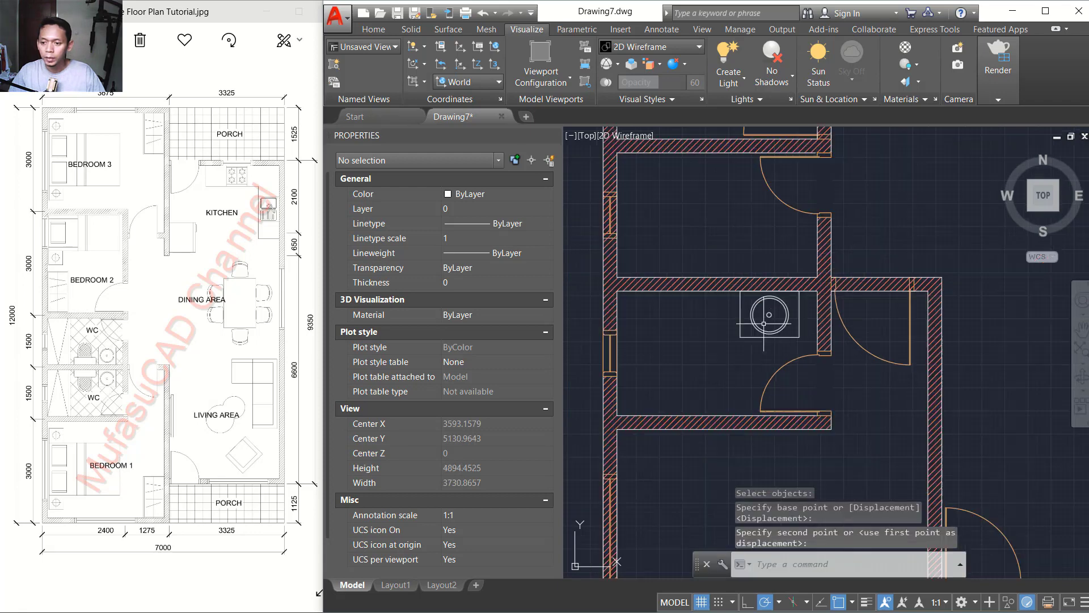
Step: Insert Toilet Seat.dwg from the Bathroom folder against the lower WC's top wall, beside the washbasin on the window side
{"action": "middle_click_drag", "start_coordinate": [718, 334], "coordinate": [737, 335]}
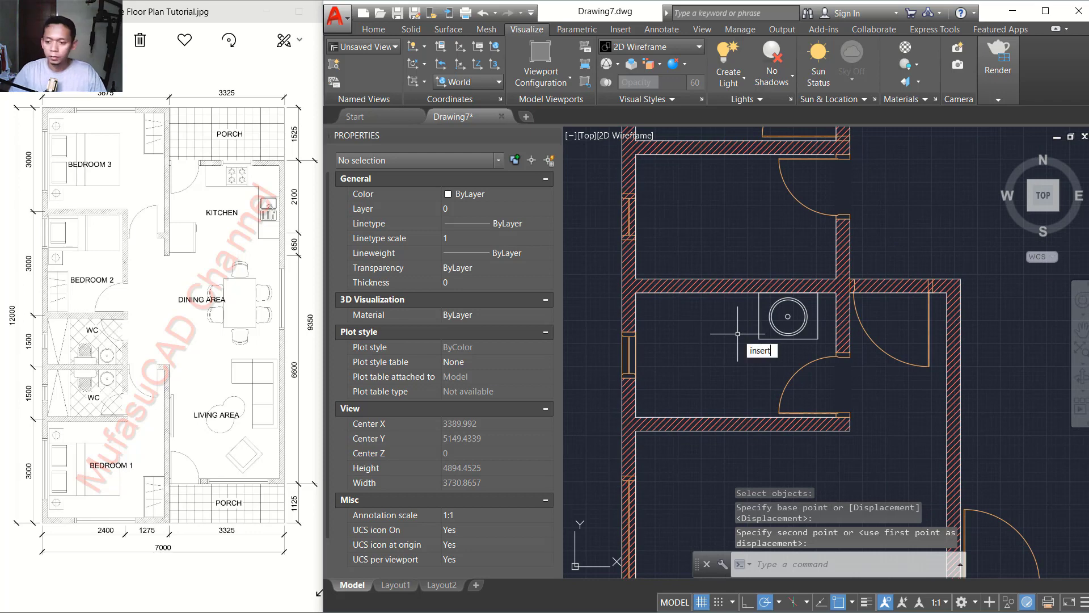
{"action": "key", "text": "Return"}
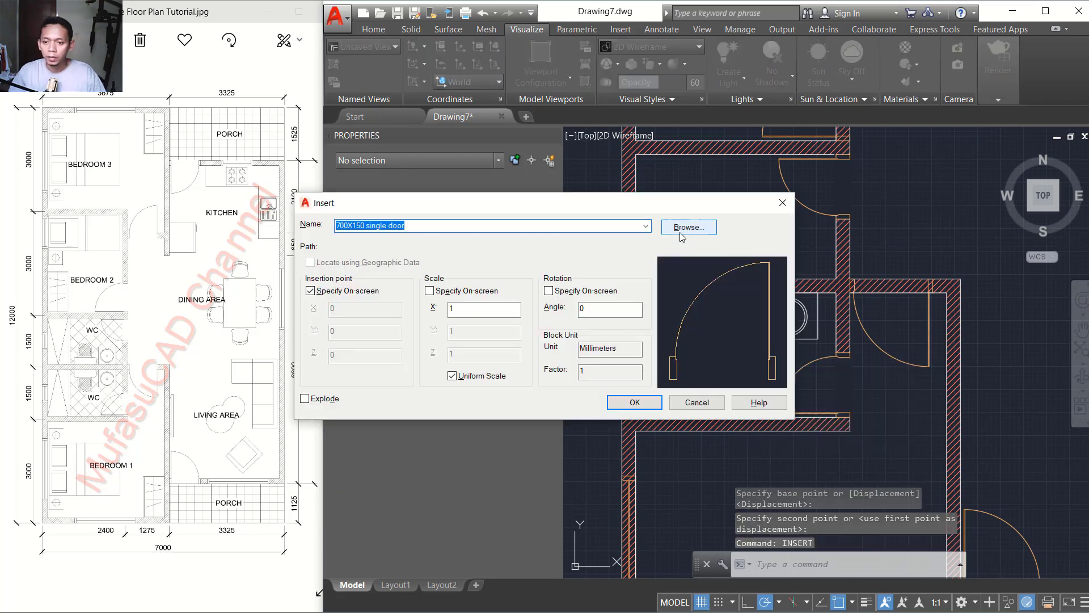
{"action": "left_click", "coordinate": [681, 236]}
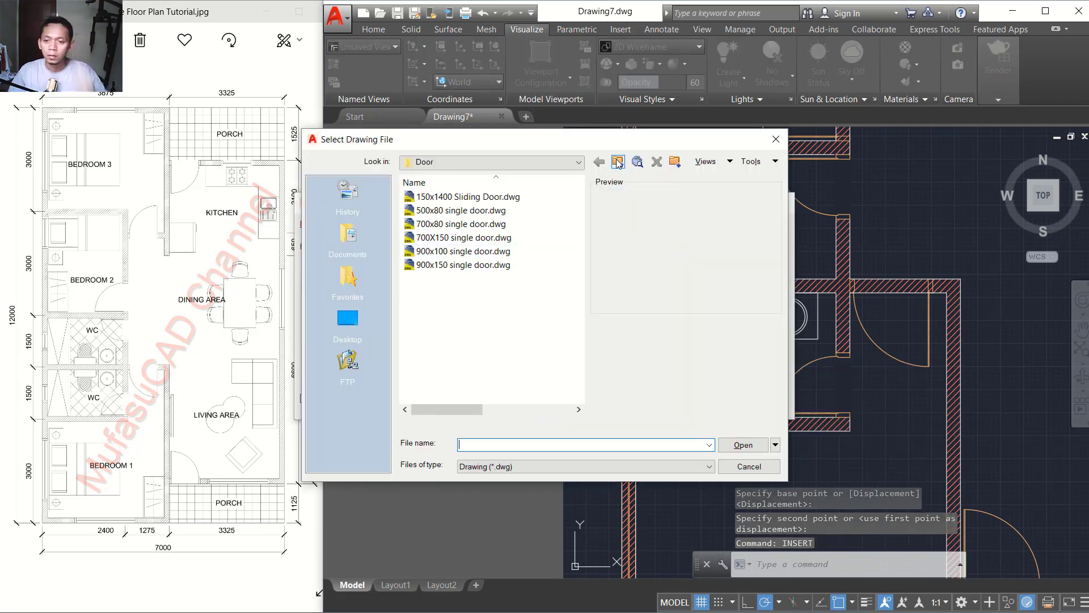
{"action": "left_click", "coordinate": [618, 163]}
{"action": "double_click", "coordinate": [438, 196]}
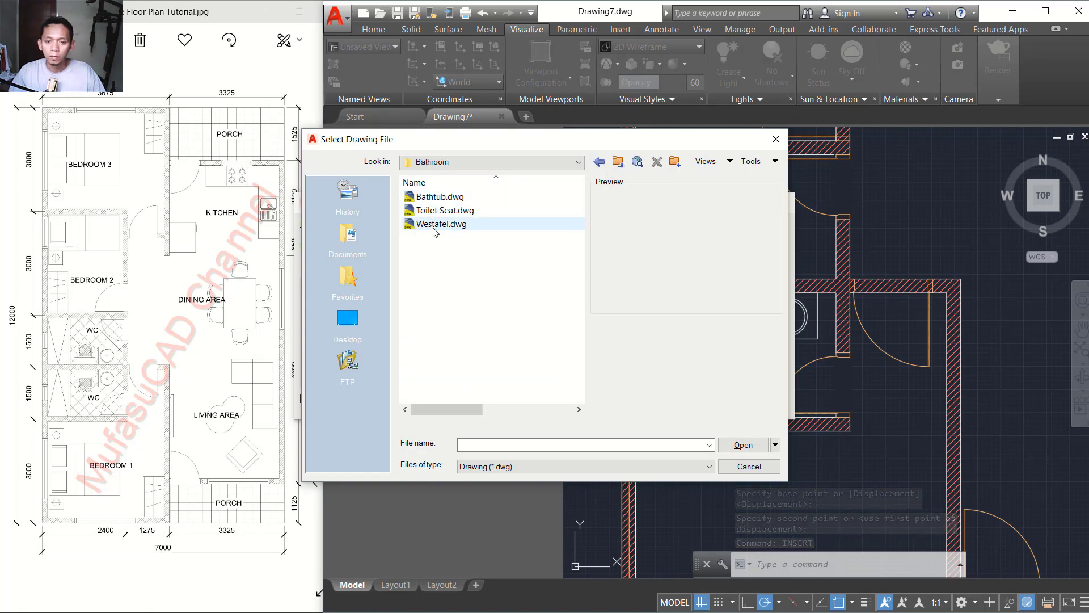
{"action": "left_click", "coordinate": [431, 212]}
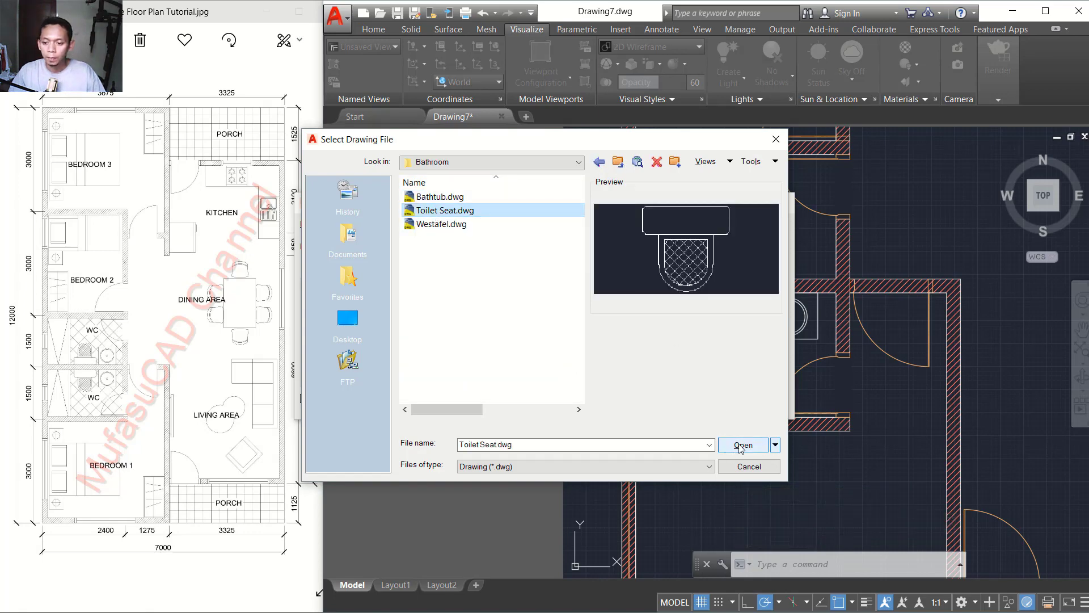
{"action": "left_click", "coordinate": [743, 446]}
{"action": "left_click", "coordinate": [635, 402]}
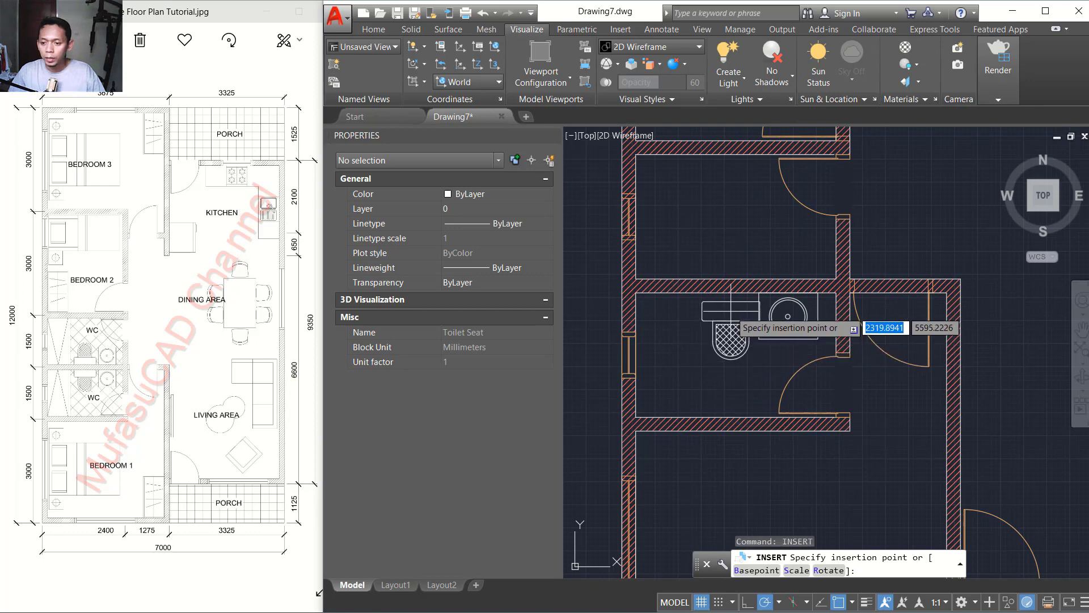
{"action": "scroll", "coordinate": [727, 306], "scroll_direction": "up", "scroll_amount": 4}
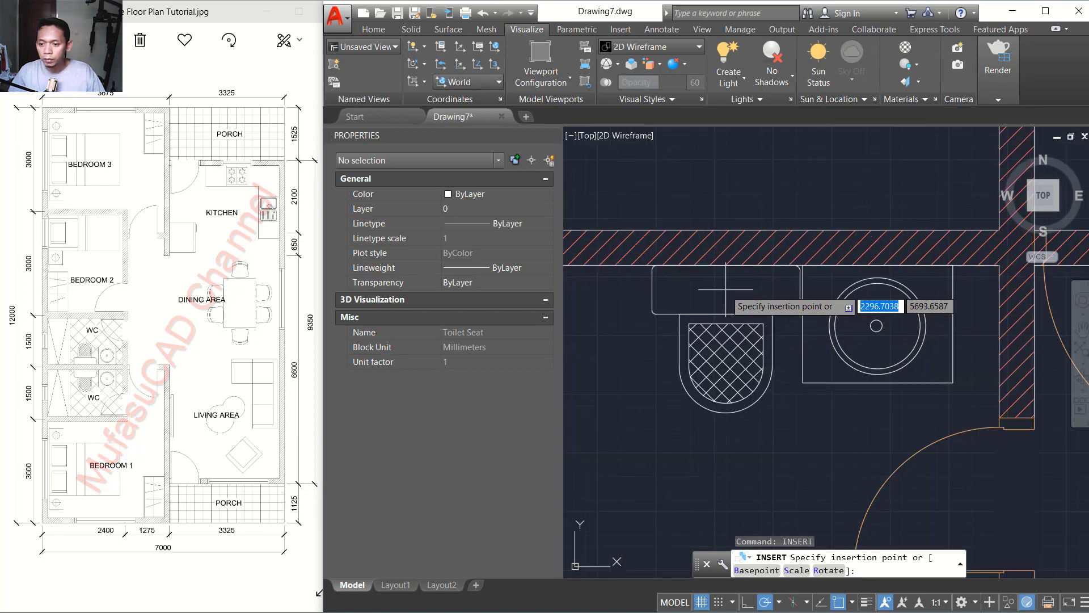
{"action": "left_click", "coordinate": [725, 291]}
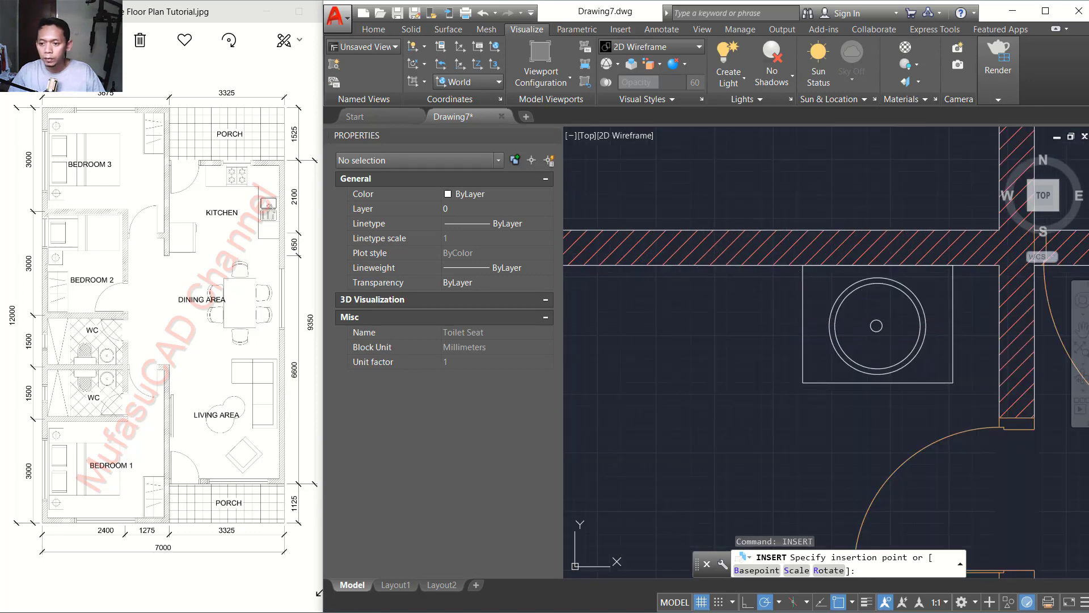
Step: Draw a vertical line between the lower WC's top and bottom walls, on the window side of the toilet
{"action": "scroll", "coordinate": [732, 353], "scroll_direction": "down", "scroll_amount": 2}
{"action": "middle_click_drag", "start_coordinate": [709, 370], "coordinate": [779, 344]}
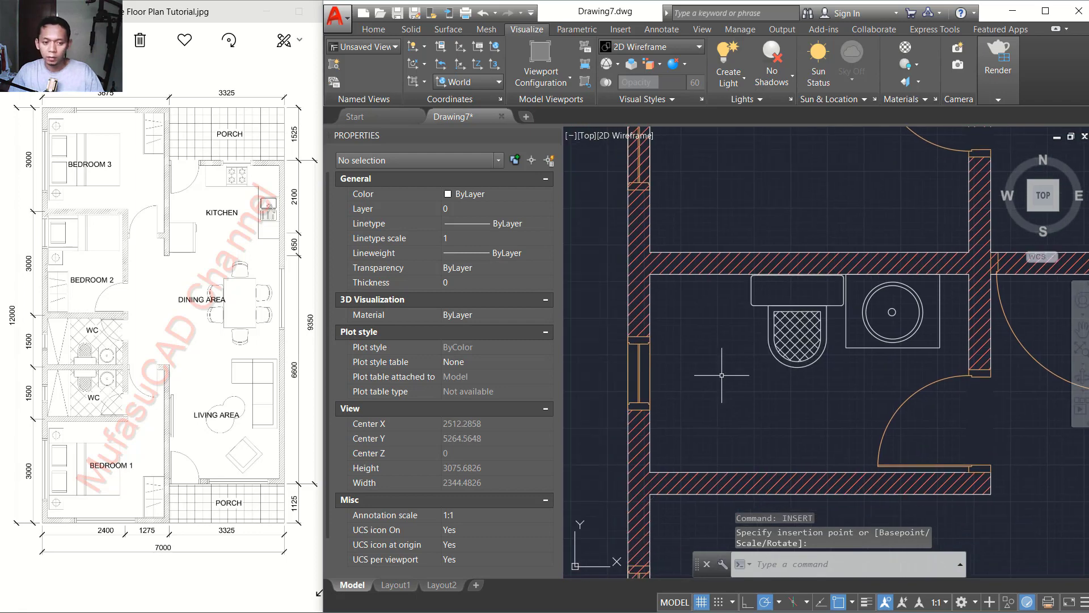
{"action": "type", "text": "l"}
{"action": "key", "text": "Return"}
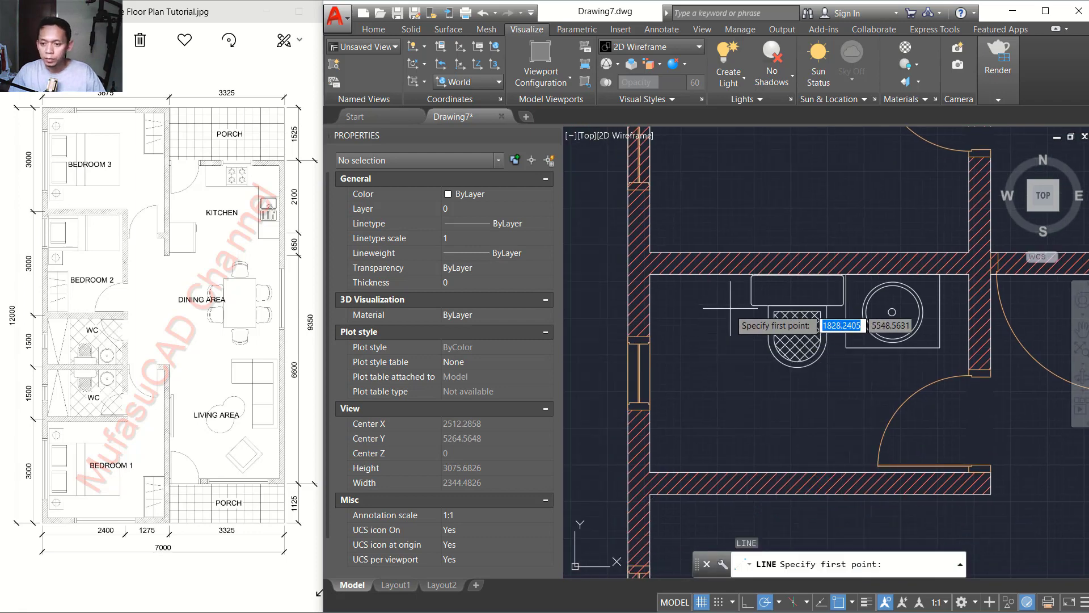
{"action": "left_click", "coordinate": [735, 274]}
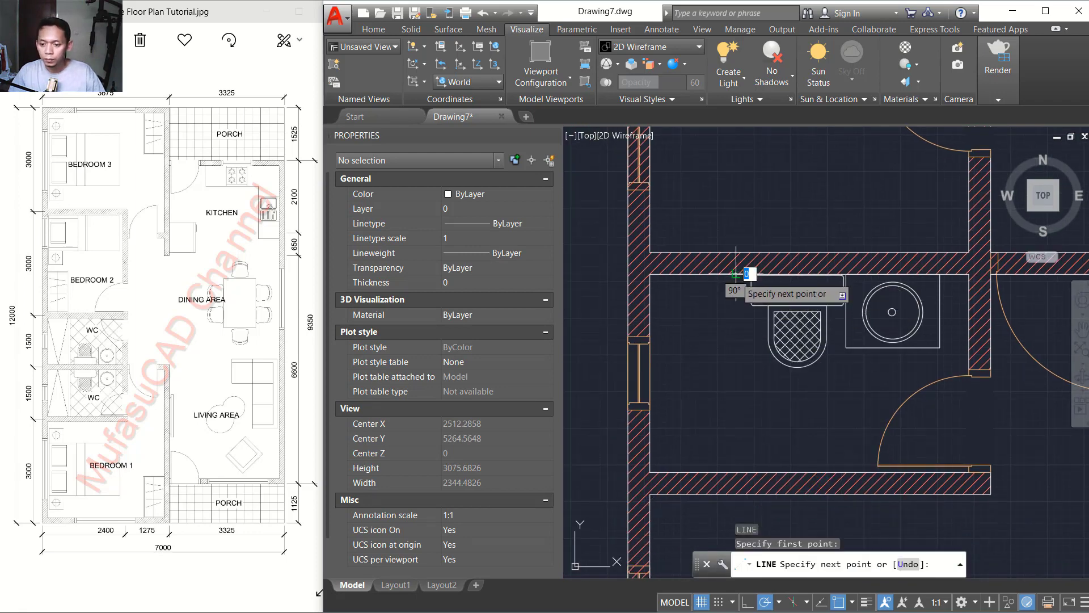
{"action": "left_click", "coordinate": [736, 471]}
{"action": "key", "text": "Return"}
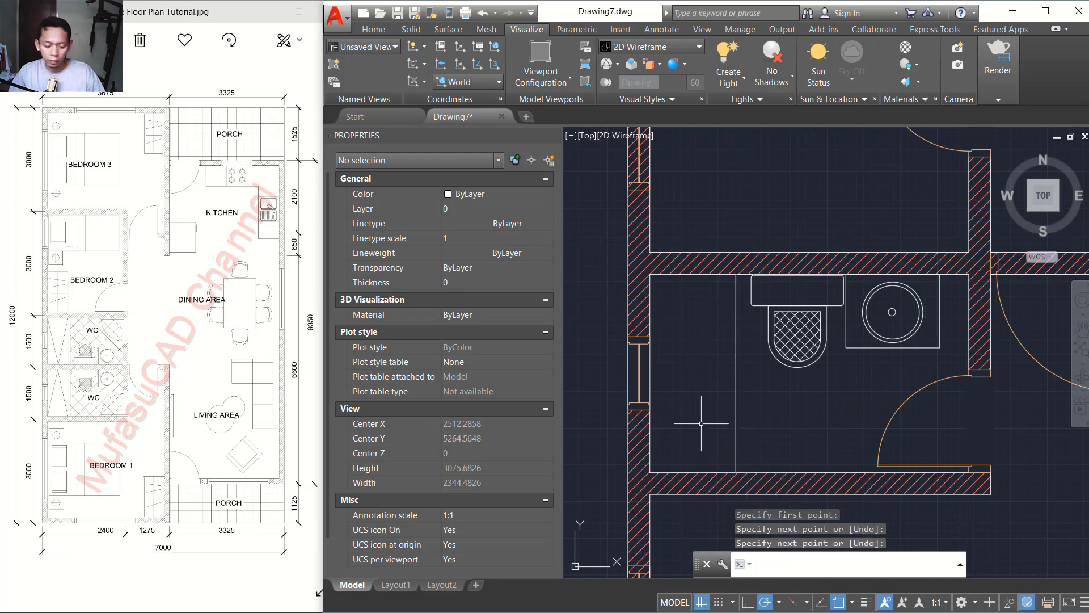
Step: Copy the vertical line a short distance toward the toilet to form a thin shower partition
{"action": "type", "text": "co"}
{"action": "key", "text": "Return"}
{"action": "left_click", "coordinate": [761, 413]}
{"action": "left_click", "coordinate": [699, 435]}
{"action": "key", "text": "Return"}
{"action": "left_click", "coordinate": [757, 431]}
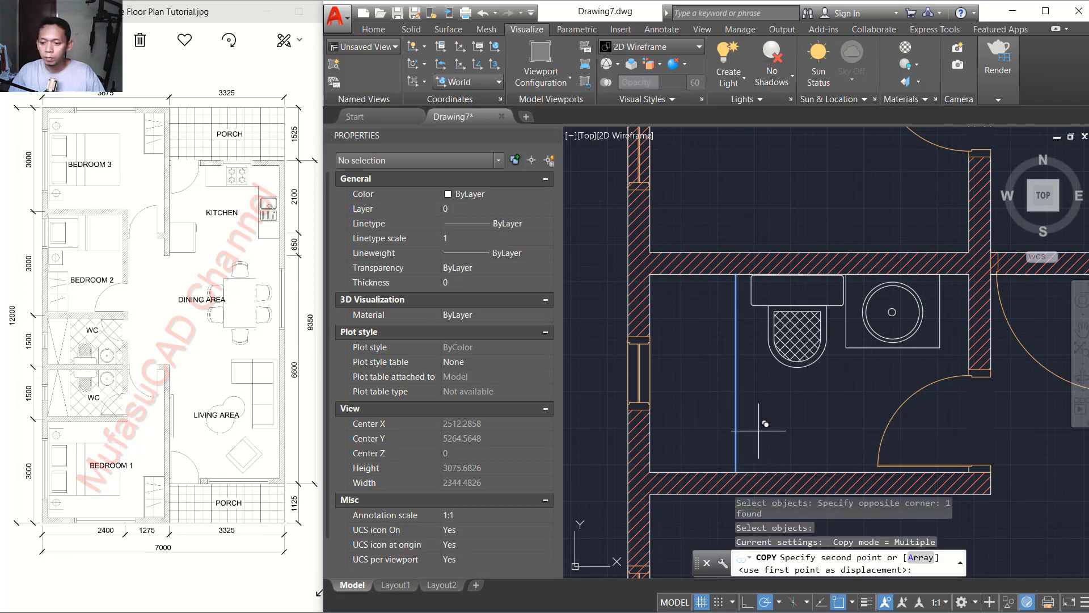
{"action": "left_click", "coordinate": [765, 430]}
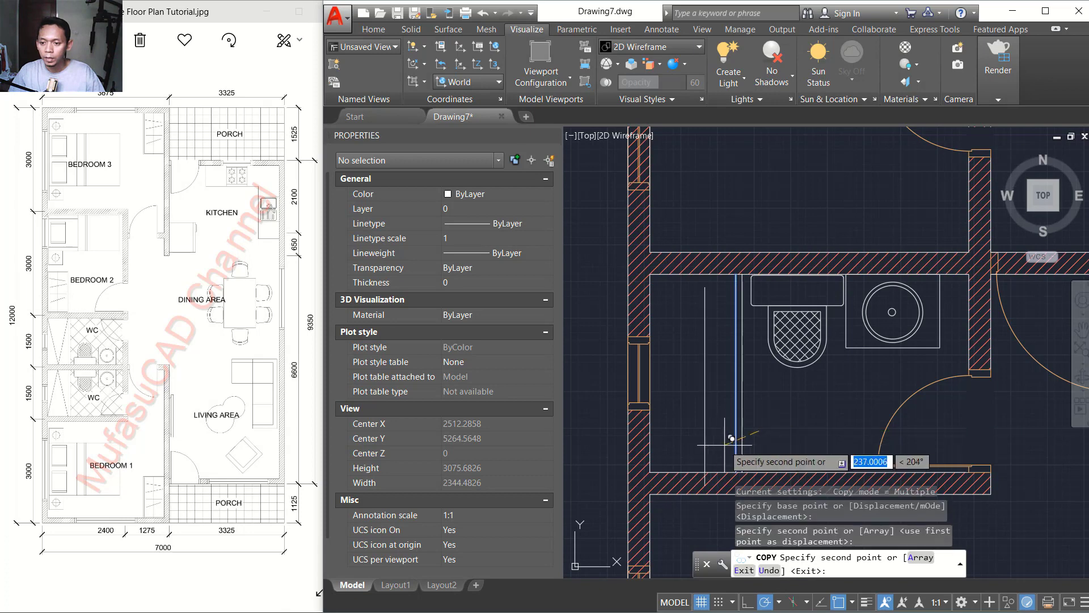
{"action": "key", "text": "Return"}
Step: Draw two diagonal shower-floor lines in the lower WC, from both bottom corners of the shower area to the midpoint of its top wall
{"action": "type", "text": "l"}
{"action": "key", "text": "Return"}
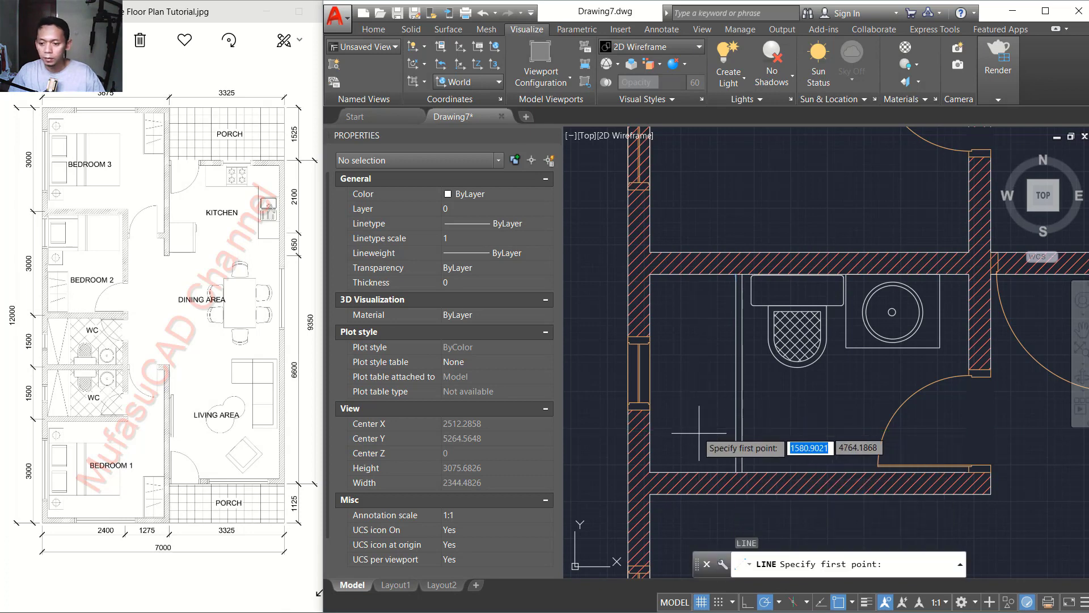
{"action": "left_click", "coordinate": [736, 470]}
{"action": "left_click", "coordinate": [690, 274]}
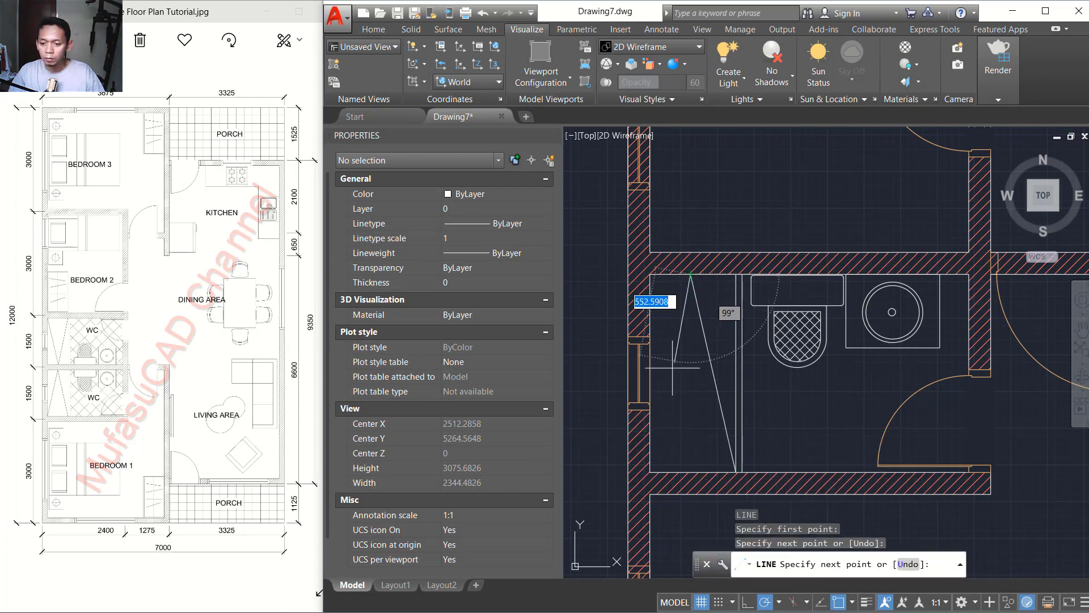
{"action": "left_click", "coordinate": [650, 471]}
{"action": "key", "text": "Return"}
{"action": "scroll", "coordinate": [706, 423], "scroll_direction": "down", "scroll_amount": 2}
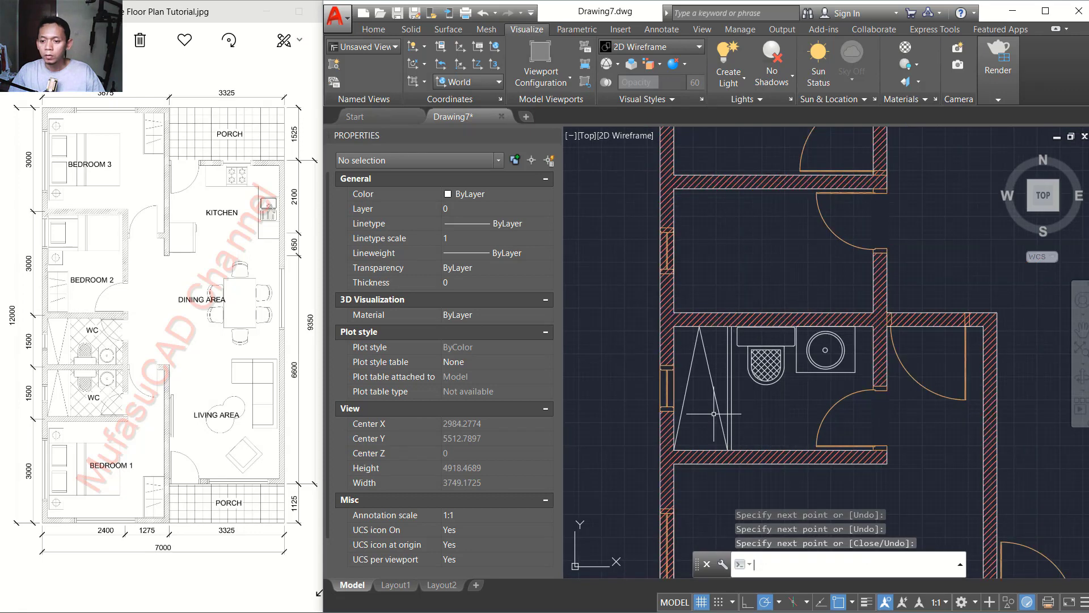
Step: Mirror the lower WC's washbasin, toilet, partition and shower lines into the upper WC about the dividing wall's centreline, keeping the originals
{"action": "type", "text": "mi"}
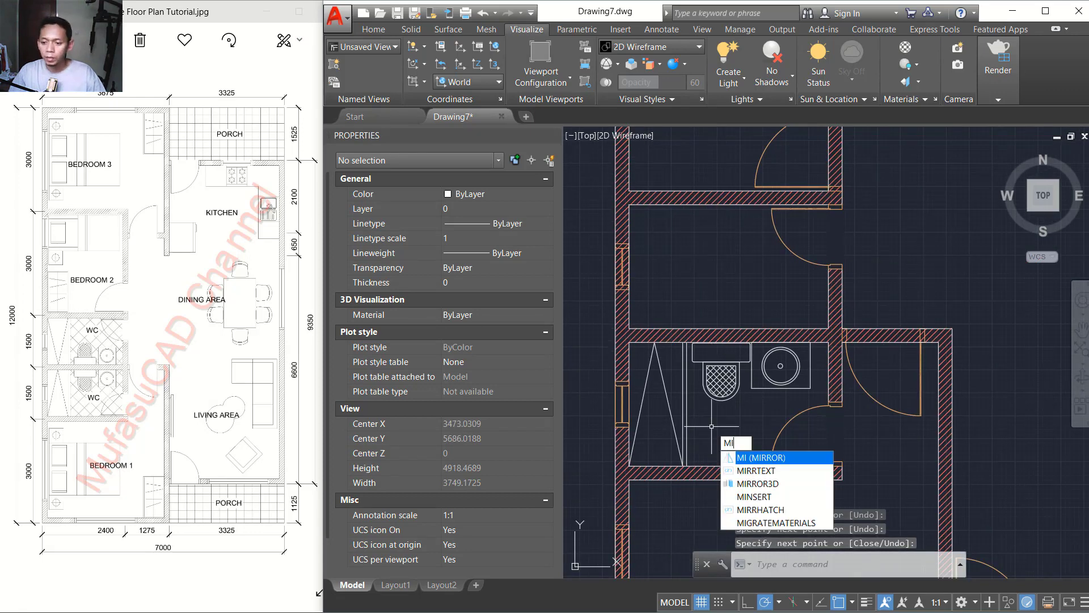
{"action": "key", "text": "Return"}
{"action": "left_click", "coordinate": [790, 405]}
{"action": "left_click", "coordinate": [653, 350]}
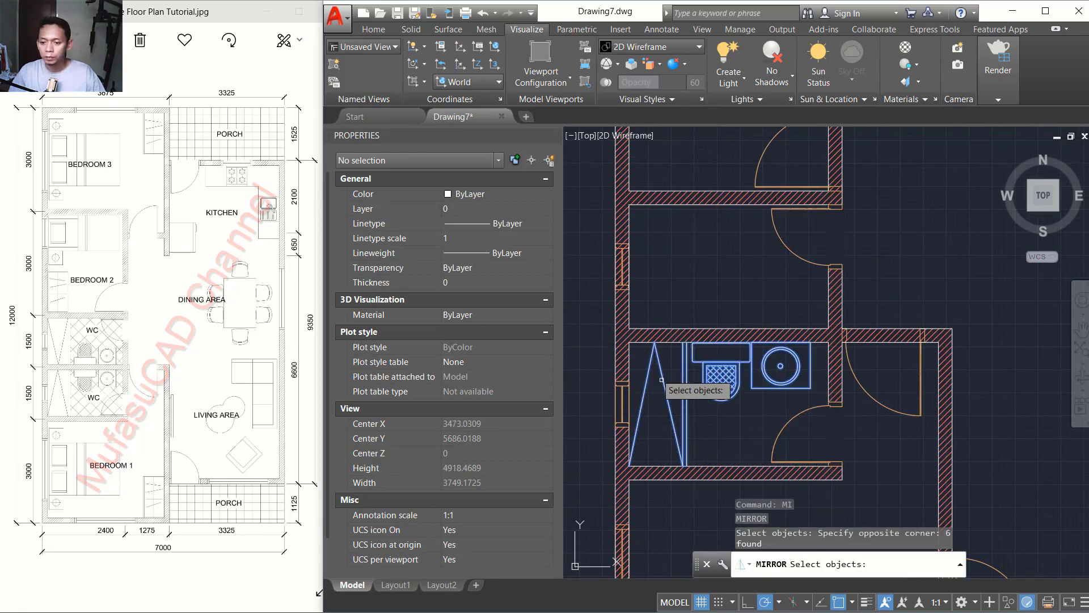
{"action": "scroll", "coordinate": [681, 317], "scroll_direction": "up", "scroll_amount": 3}
{"action": "key", "text": "Return"}
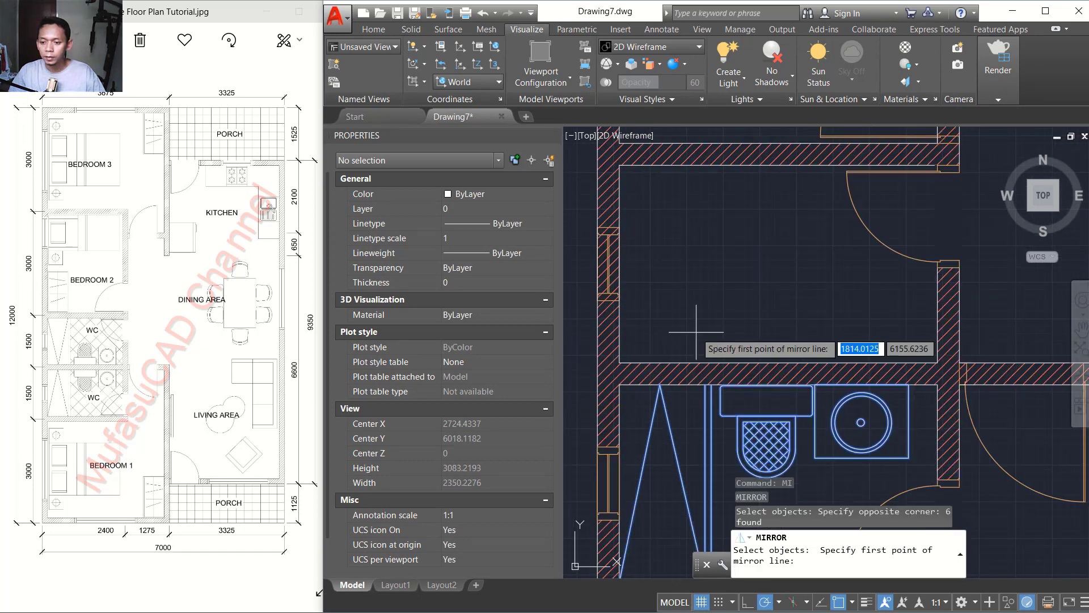
{"action": "middle_click_drag", "start_coordinate": [665, 294], "coordinate": [712, 305]}
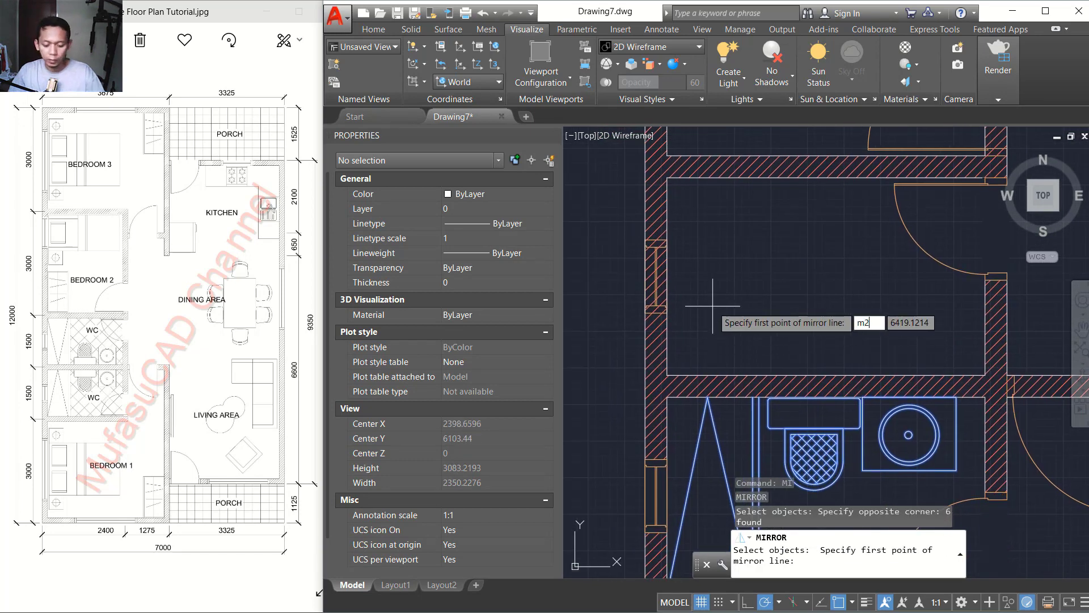
{"action": "type", "text": "m2p"}
{"action": "key", "text": "Return"}
{"action": "scroll", "coordinate": [686, 363], "scroll_direction": "up", "scroll_amount": 3}
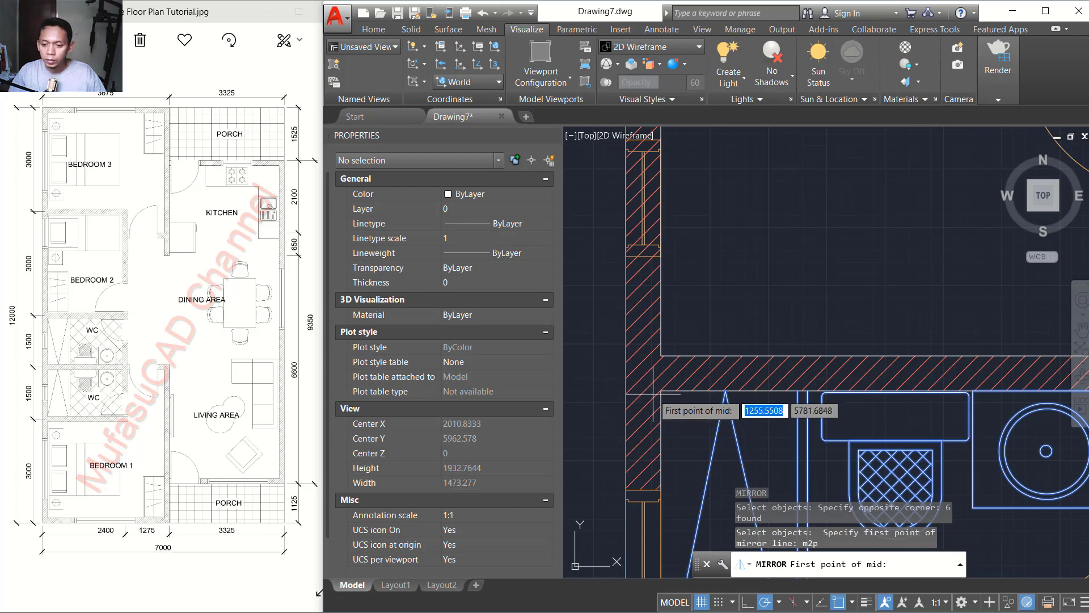
{"action": "scroll", "coordinate": [680, 391], "scroll_direction": "up", "scroll_amount": 3}
{"action": "left_click", "coordinate": [685, 390]}
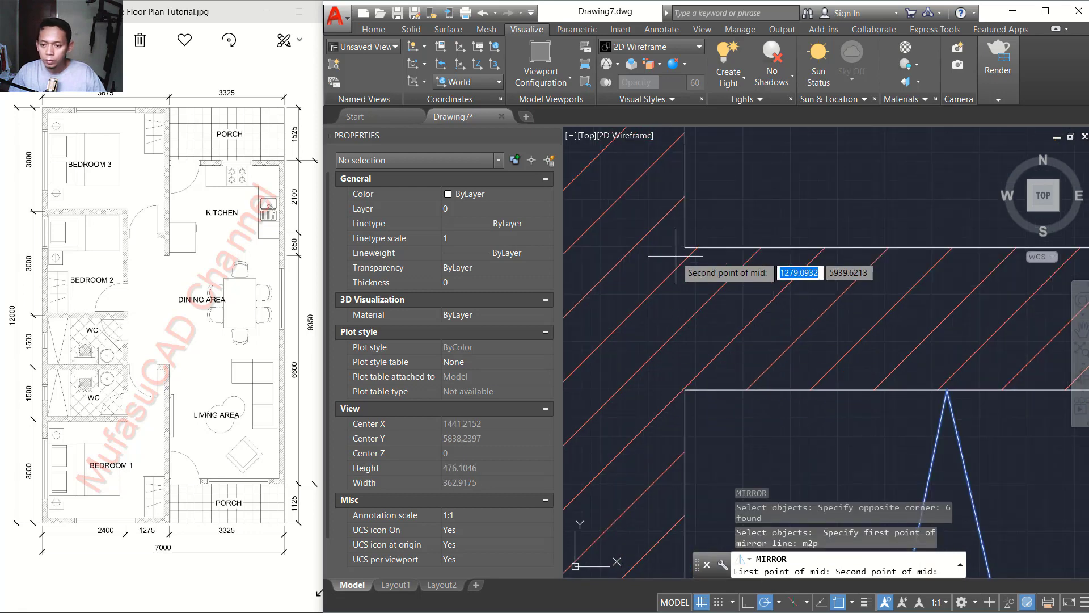
{"action": "left_click", "coordinate": [686, 249]}
{"action": "scroll", "coordinate": [705, 316], "scroll_direction": "down", "scroll_amount": 3}
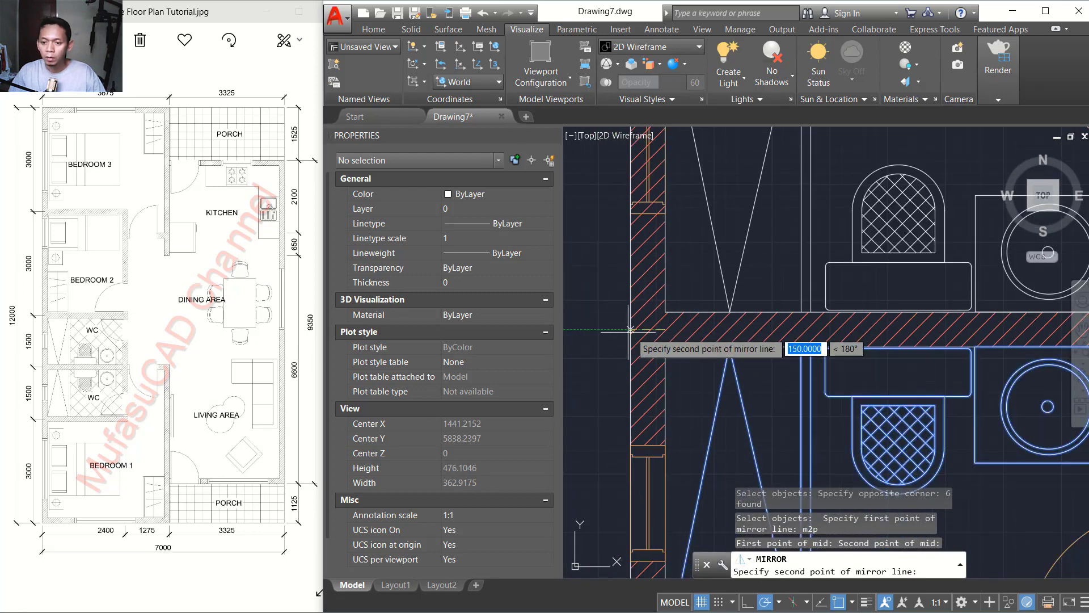
{"action": "left_click", "coordinate": [601, 329]}
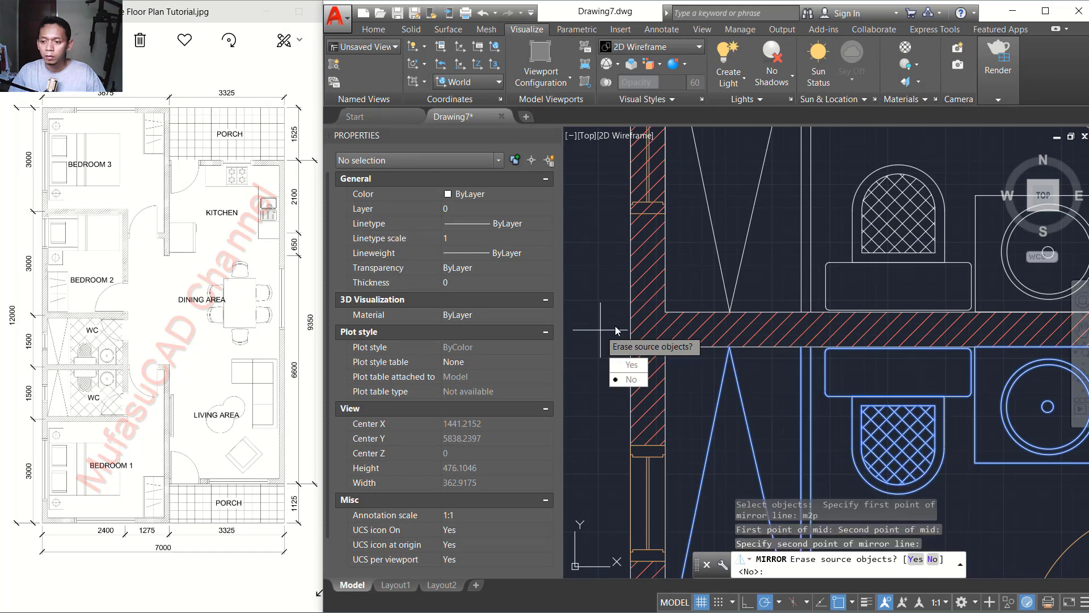
{"action": "key", "text": "Return"}
{"action": "scroll", "coordinate": [616, 328], "scroll_direction": "down", "scroll_amount": 3}
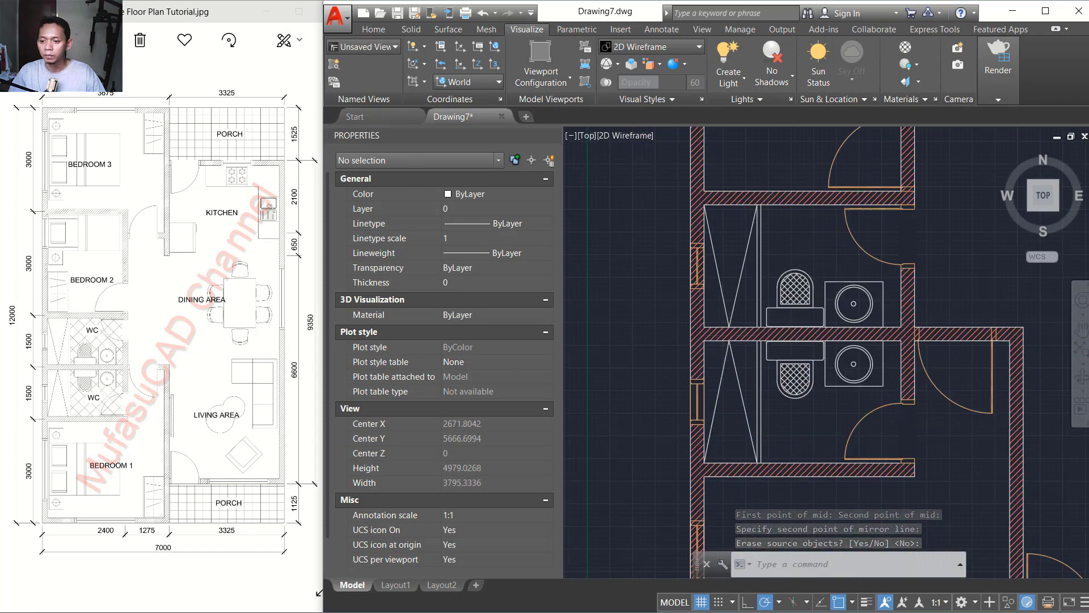
Step: Insert Bed 2.dwg from the Bed folder into the bottom bedroom, with its headboard against the window-side outer wall
{"action": "scroll", "coordinate": [775, 356], "scroll_direction": "down", "scroll_amount": 5}
{"action": "scroll", "coordinate": [774, 356], "scroll_direction": "up", "scroll_amount": 3}
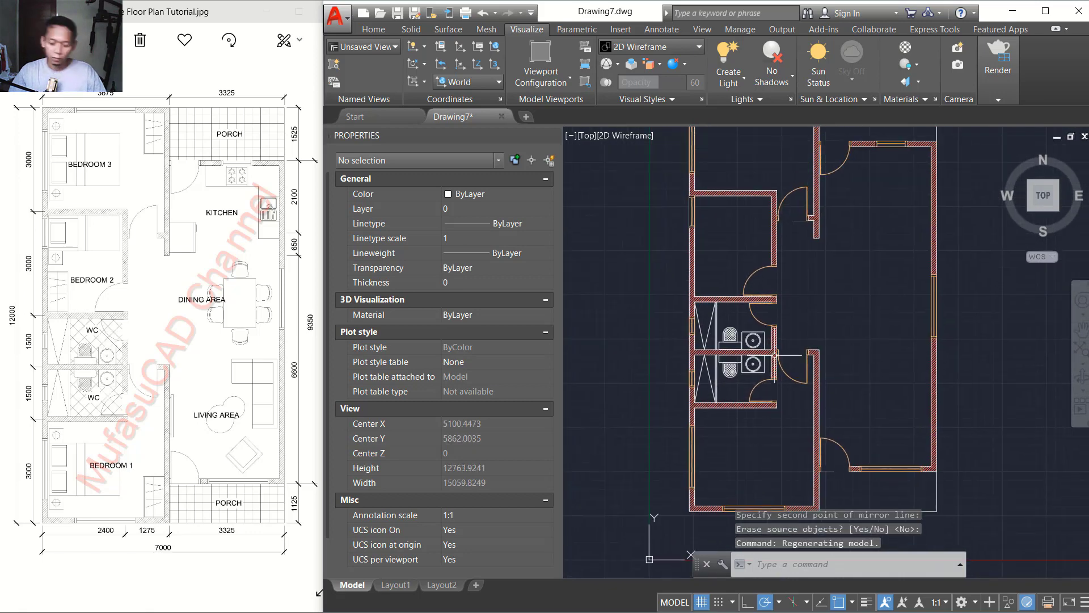
{"action": "key", "text": "Return"}
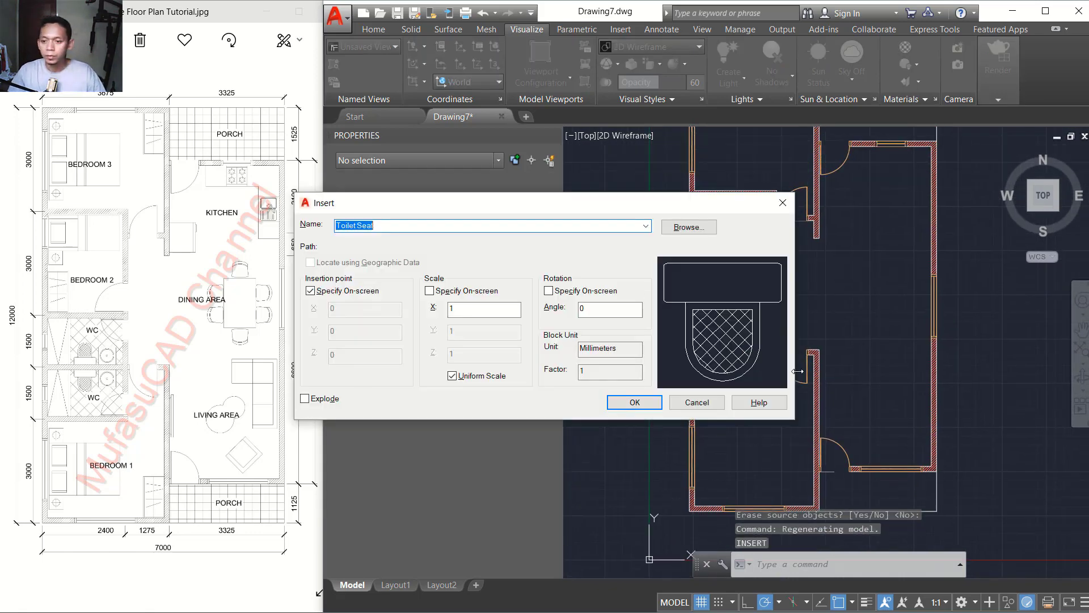
{"action": "left_click", "coordinate": [688, 229]}
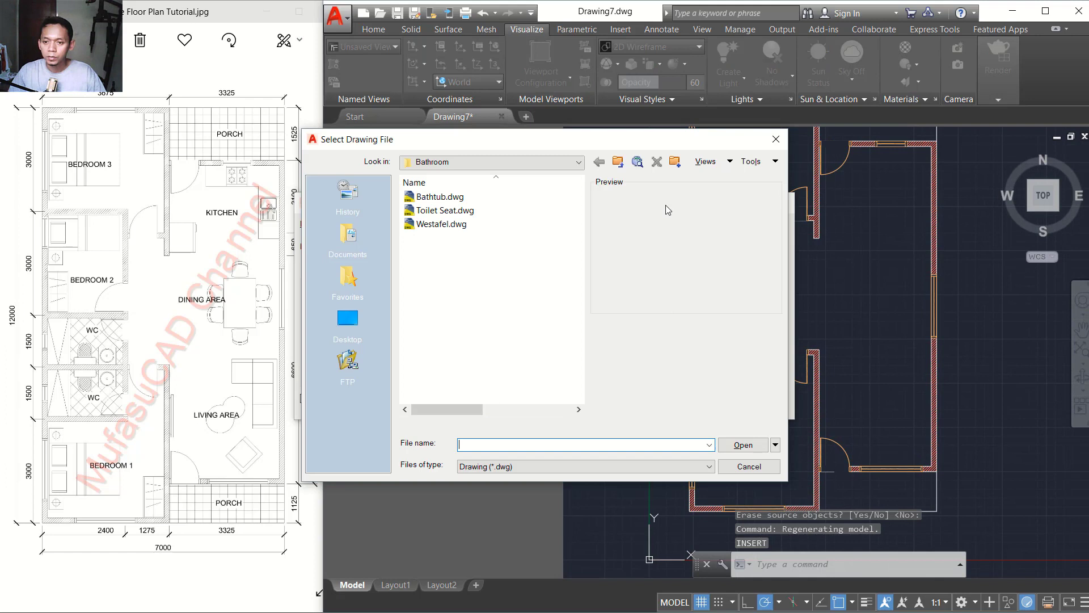
{"action": "left_click", "coordinate": [619, 162]}
{"action": "double_click", "coordinate": [496, 210]}
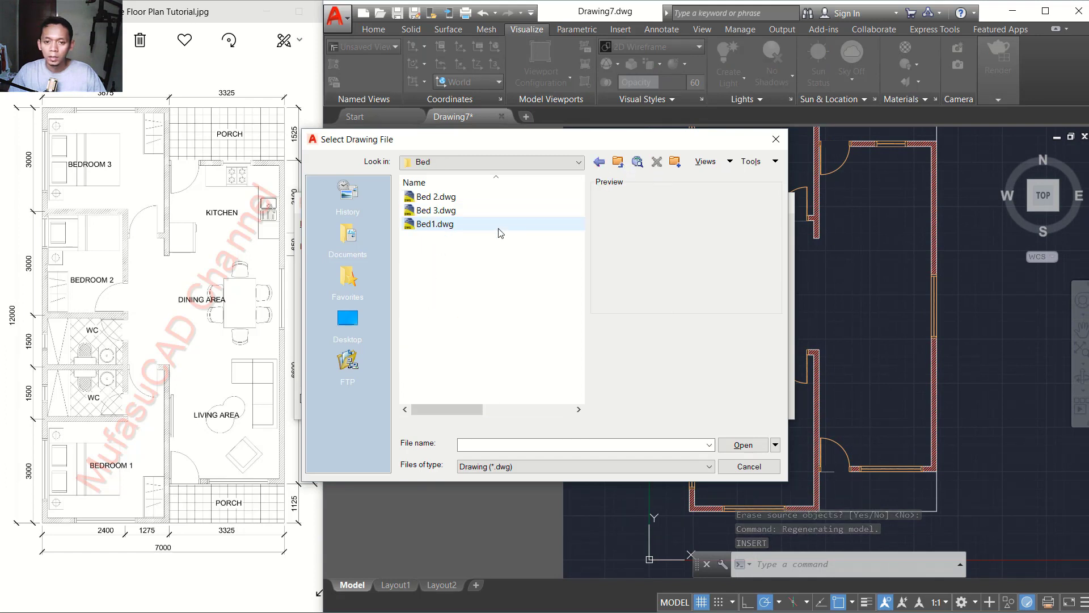
{"action": "left_click", "coordinate": [445, 224]}
{"action": "left_click", "coordinate": [438, 210]}
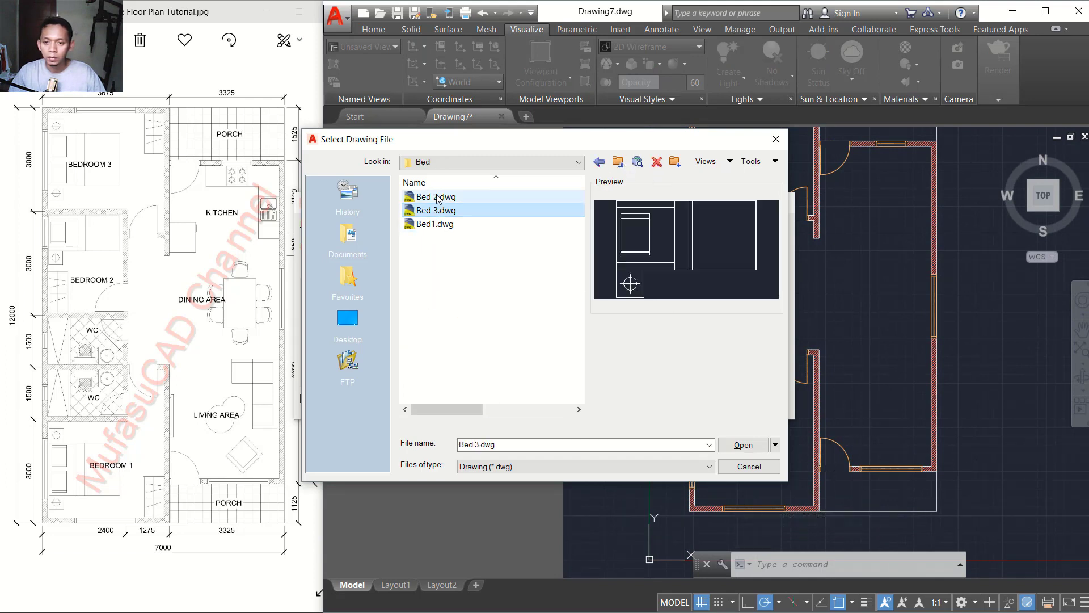
{"action": "left_click", "coordinate": [438, 198]}
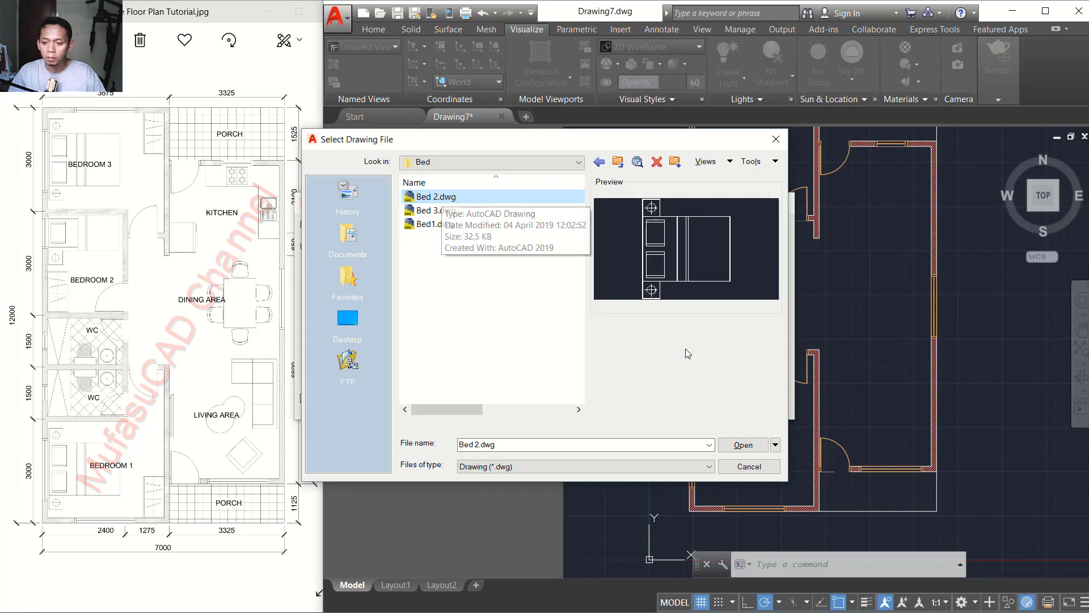
{"action": "left_click", "coordinate": [738, 444]}
{"action": "left_click", "coordinate": [643, 409]}
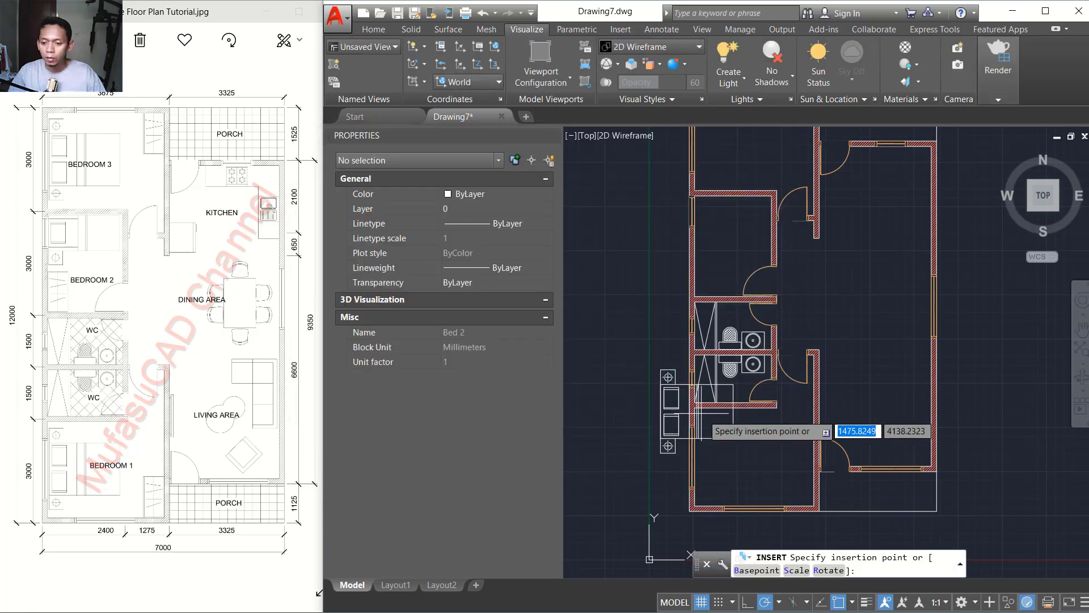
{"action": "scroll", "coordinate": [732, 461], "scroll_direction": "up", "scroll_amount": 4}
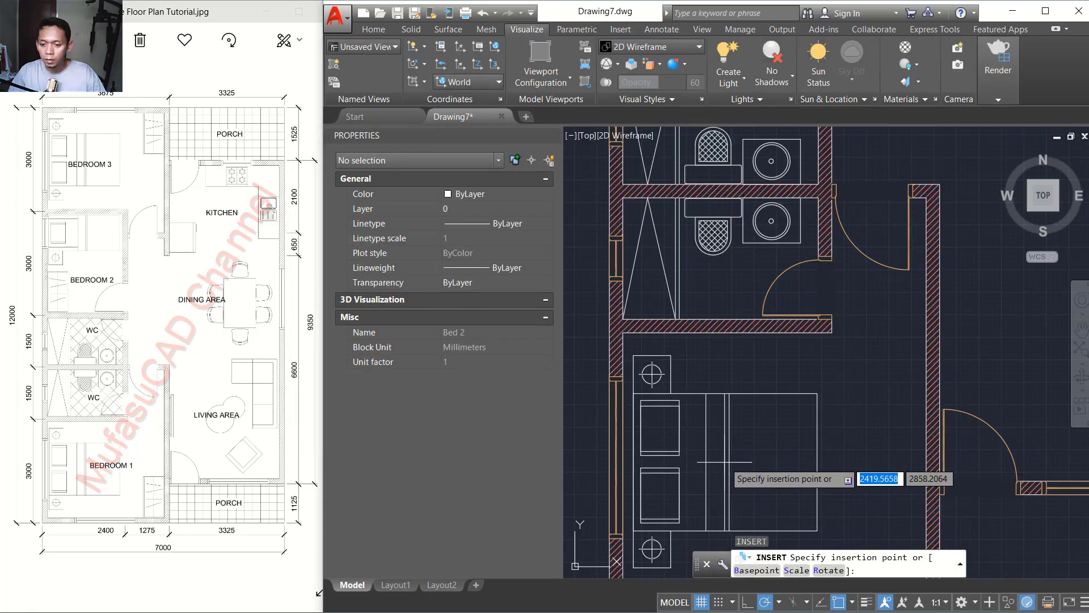
{"action": "left_click", "coordinate": [720, 462]}
Step: Copy the double bed block from the bottom bedroom to the top bedroom, with its headboard against the same outer wall
{"action": "scroll", "coordinate": [607, 454], "scroll_direction": "down", "scroll_amount": 2}
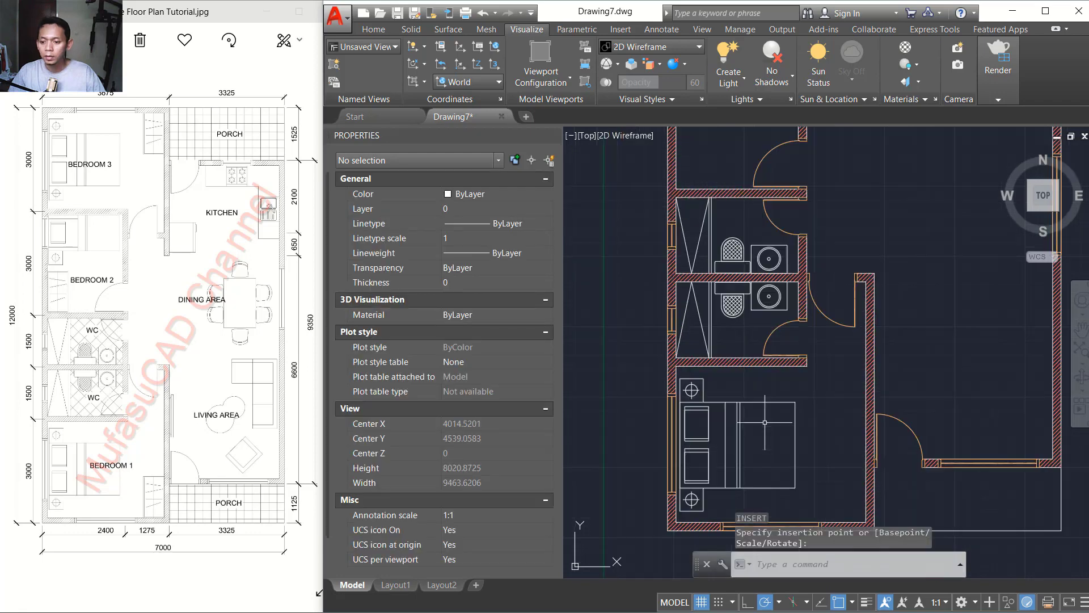
{"action": "type", "text": "o"}
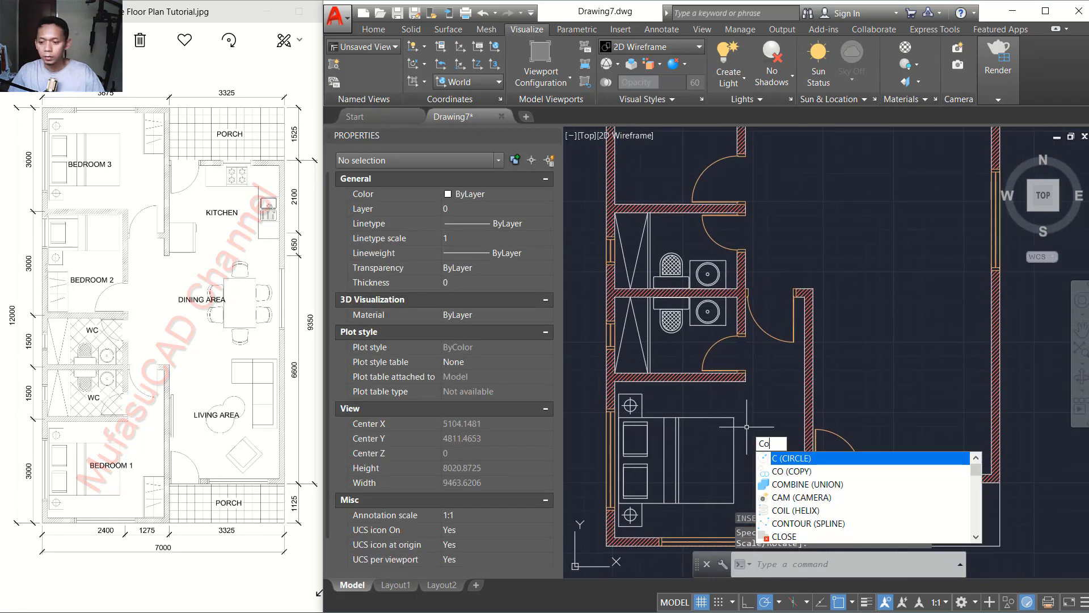
{"action": "key", "text": "Return"}
{"action": "left_click", "coordinate": [752, 437]}
{"action": "left_click", "coordinate": [692, 459]}
{"action": "key", "text": "Return"}
{"action": "left_click", "coordinate": [692, 458]}
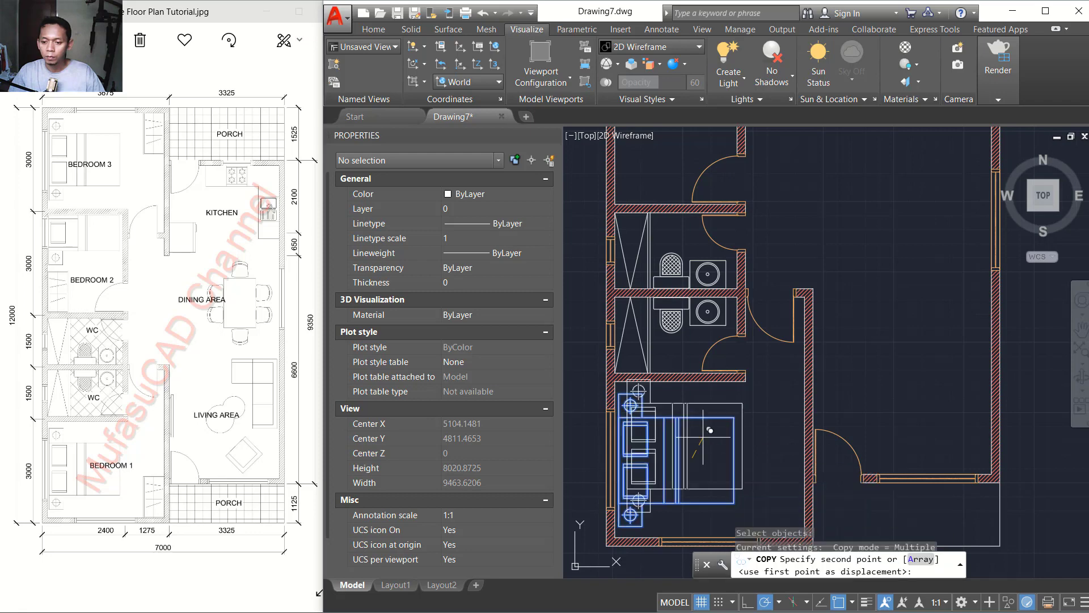
{"action": "scroll", "coordinate": [692, 459], "scroll_direction": "down", "scroll_amount": 4}
{"action": "scroll", "coordinate": [693, 371], "scroll_direction": "up", "scroll_amount": 4}
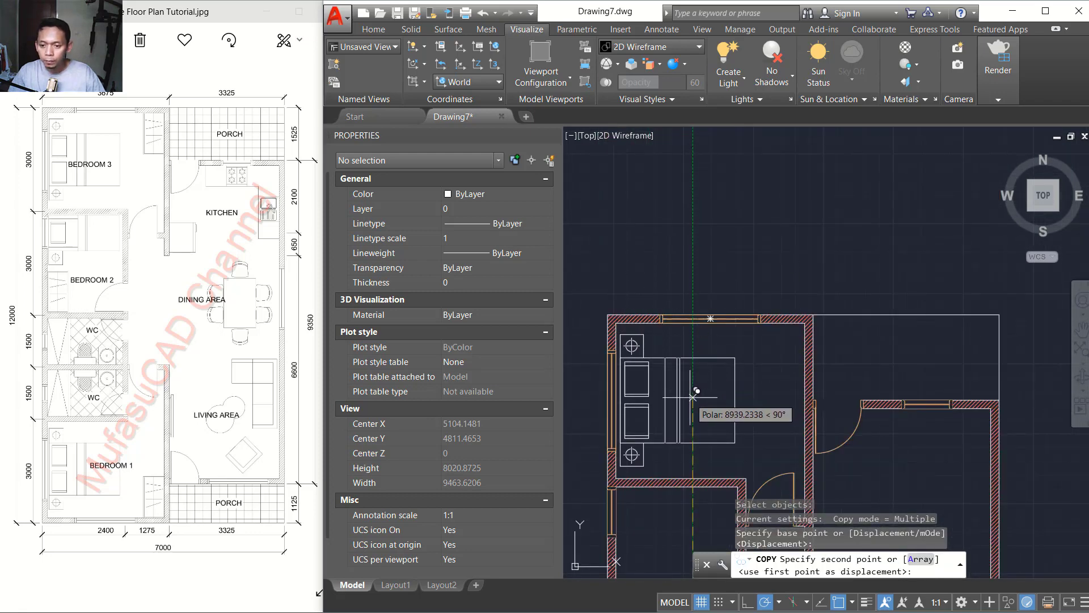
{"action": "left_click", "coordinate": [697, 391]}
{"action": "scroll", "coordinate": [692, 409], "scroll_direction": "down", "scroll_amount": 2}
{"action": "key", "text": "Escape"}
Step: Insert Bed 3.dwg into the middle bedroom, in the corner between the outer wall and the room's top wall
{"action": "middle_click_drag", "start_coordinate": [704, 404], "coordinate": [747, 314]}
{"action": "type", "text": "ins"}
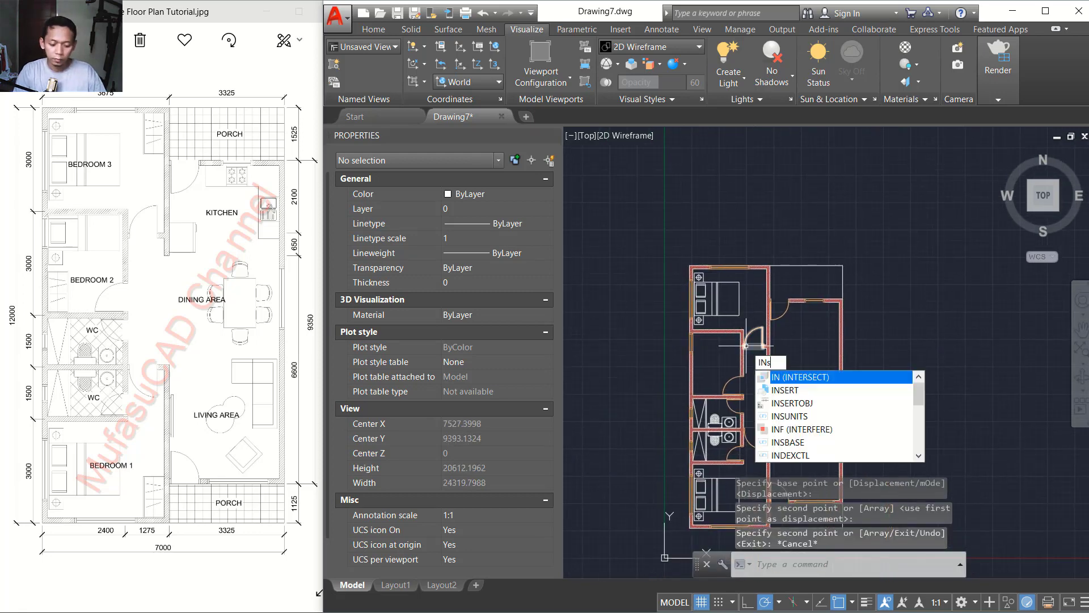
{"action": "key", "text": "Return"}
{"action": "left_click", "coordinate": [688, 227]}
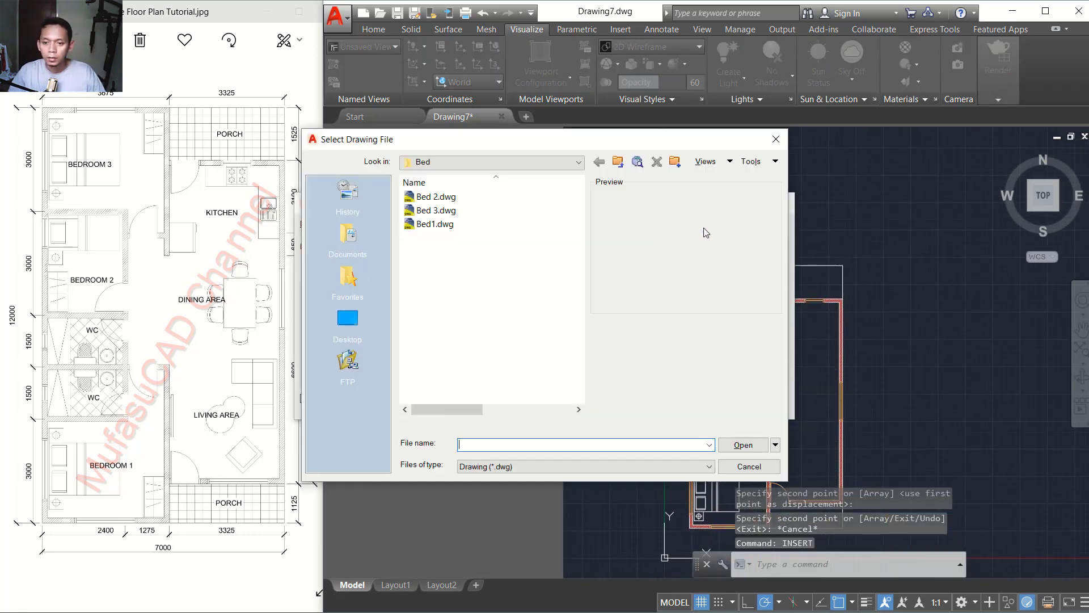
{"action": "left_click", "coordinate": [449, 214]}
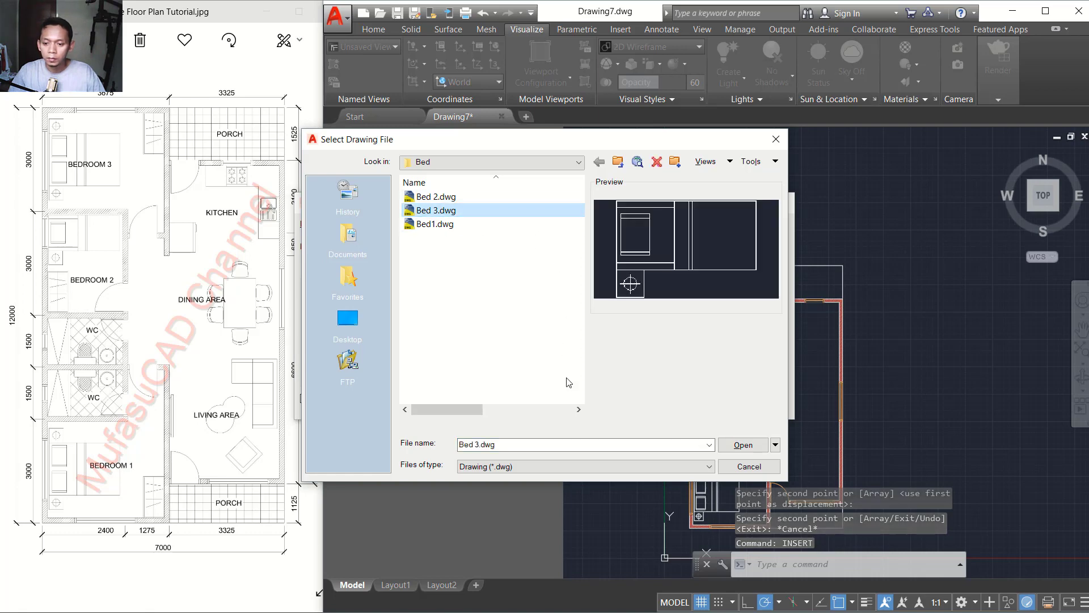
{"action": "left_click", "coordinate": [740, 445]}
{"action": "left_click", "coordinate": [657, 401]}
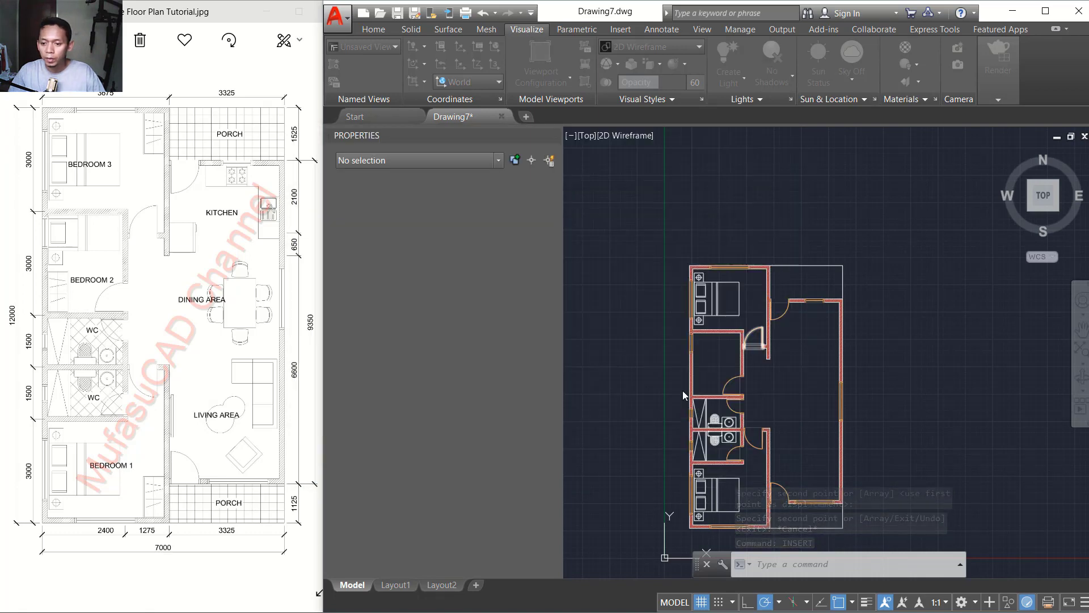
{"action": "scroll", "coordinate": [735, 321], "scroll_direction": "up", "scroll_amount": 5}
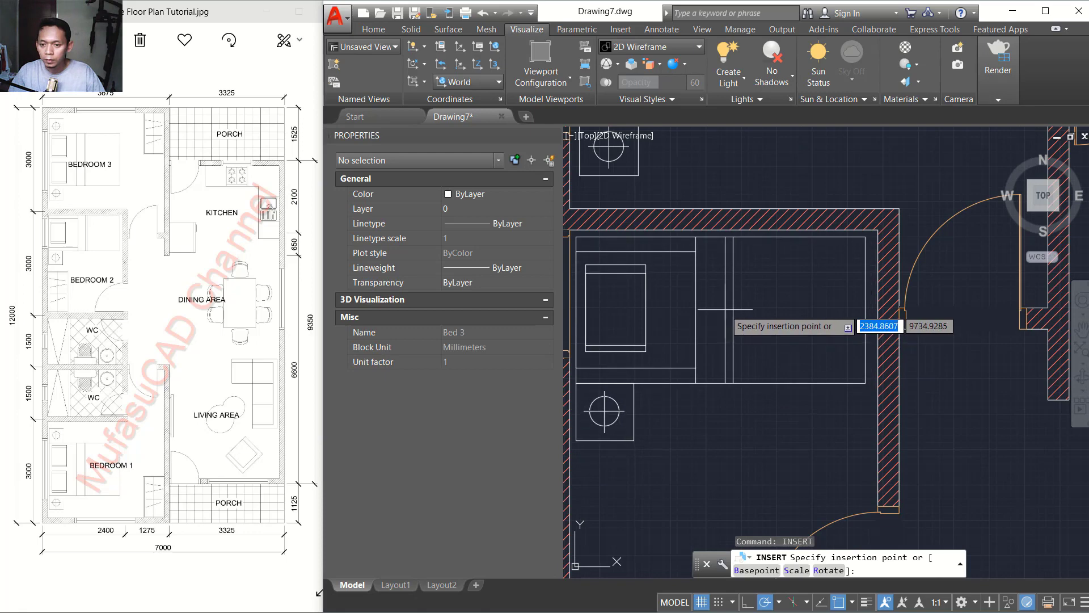
{"action": "scroll", "coordinate": [738, 341], "scroll_direction": "down", "scroll_amount": 4}
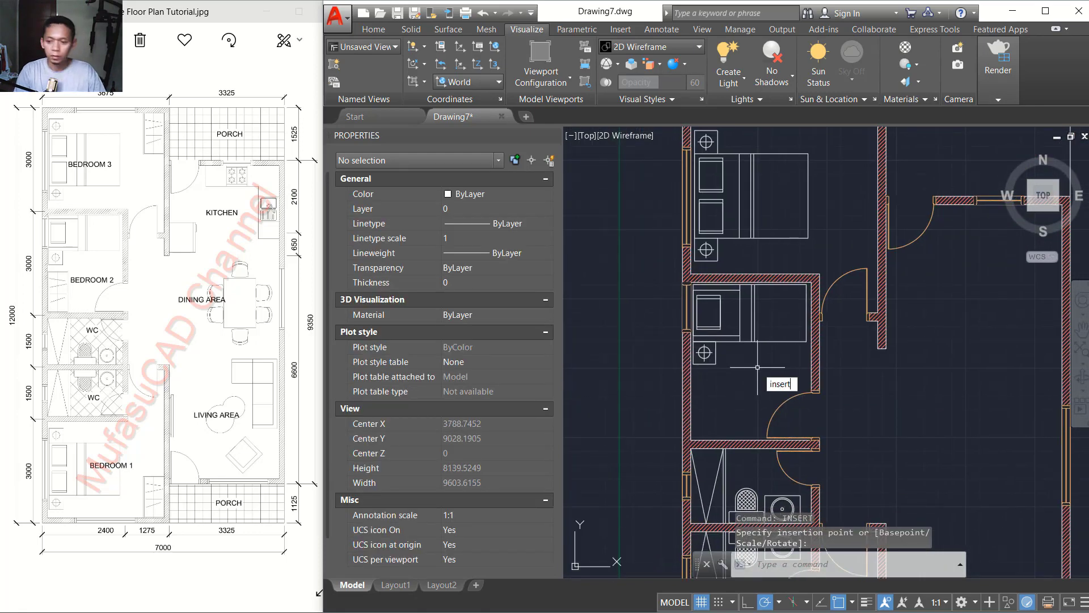
Step: Insert cupboard 1.dwg from the Cupboard folder into the bottom bedroom, in the corner between the living-area wall and the bottom outer wall
{"action": "key", "text": "Return"}
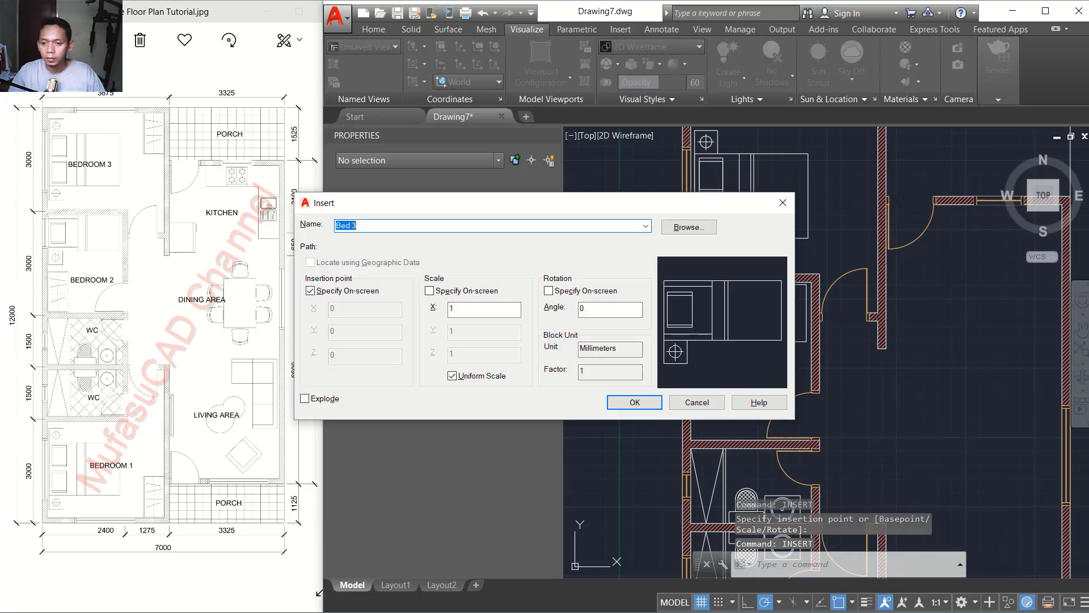
{"action": "left_click", "coordinate": [686, 228]}
{"action": "left_click", "coordinate": [619, 164]}
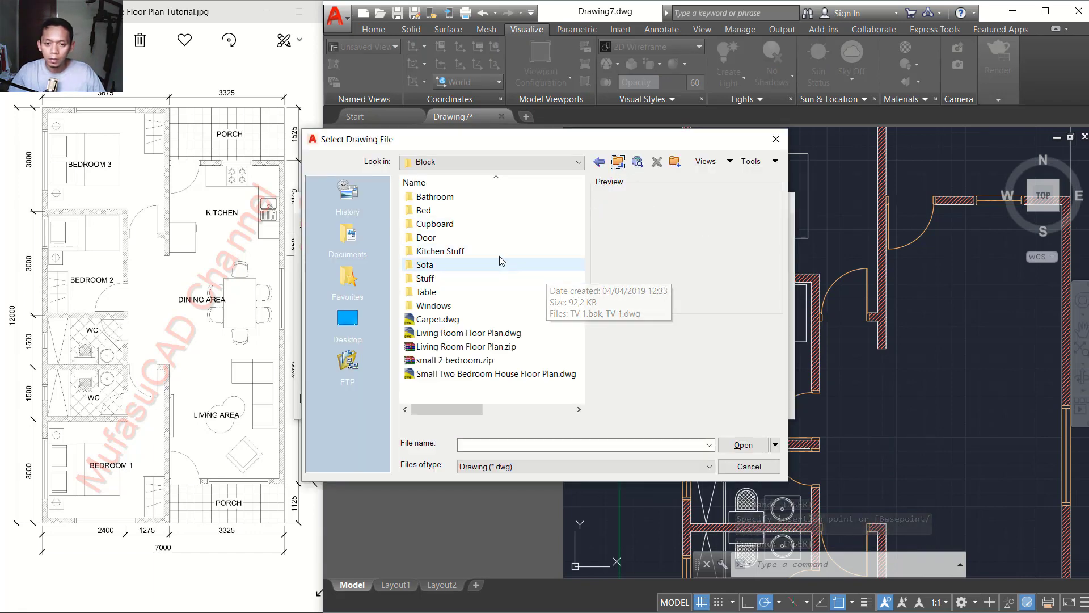
{"action": "double_click", "coordinate": [438, 224]}
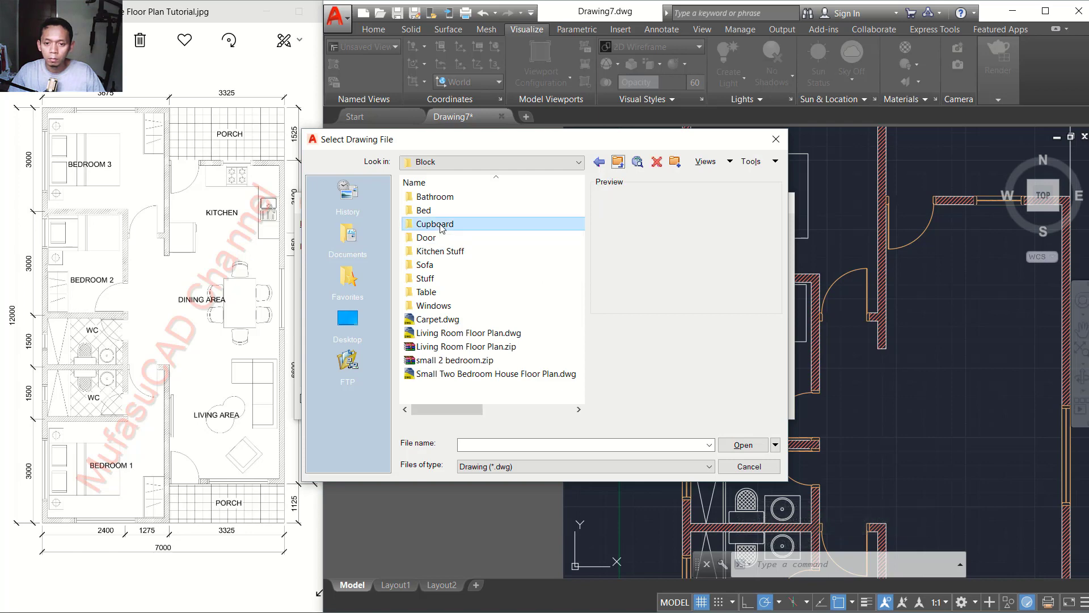
{"action": "left_click", "coordinate": [452, 203]}
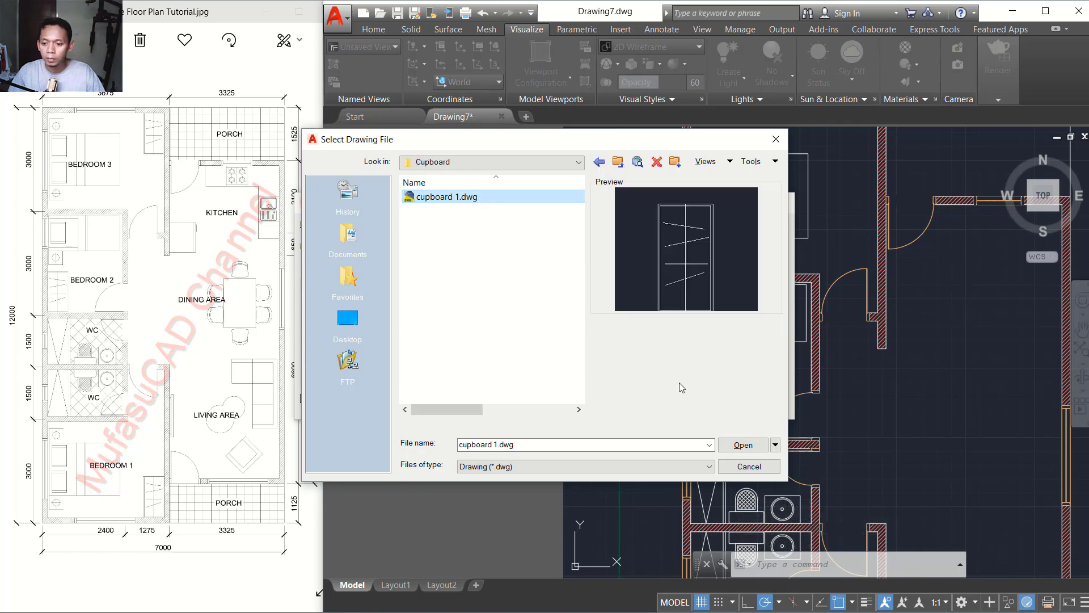
{"action": "left_click", "coordinate": [734, 445]}
{"action": "left_click", "coordinate": [654, 404]}
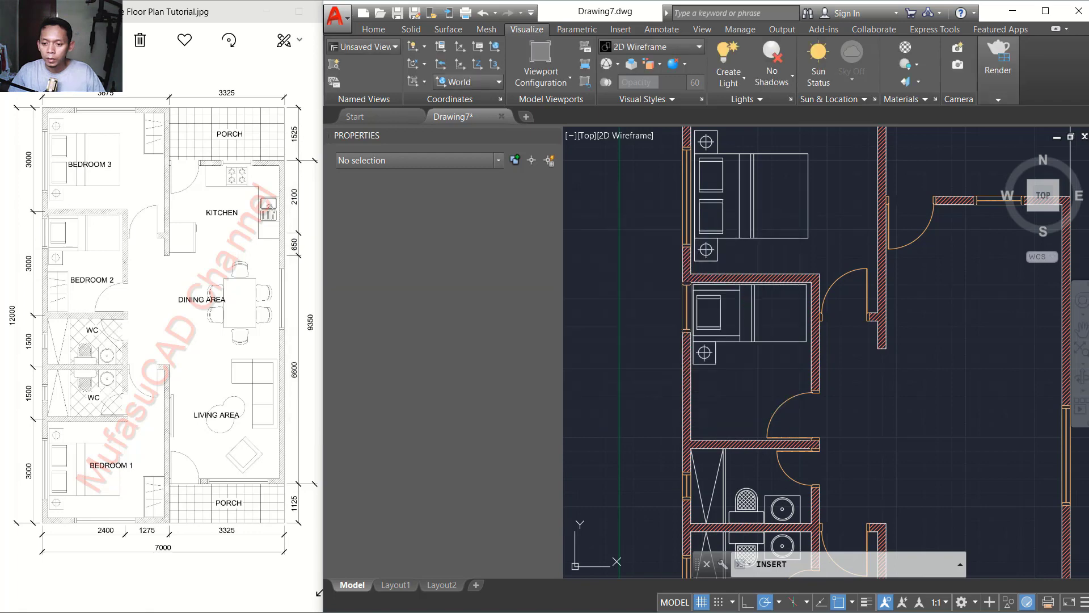
{"action": "scroll", "coordinate": [739, 316], "scroll_direction": "down", "scroll_amount": 5}
{"action": "scroll", "coordinate": [705, 275], "scroll_direction": "up", "scroll_amount": 8}
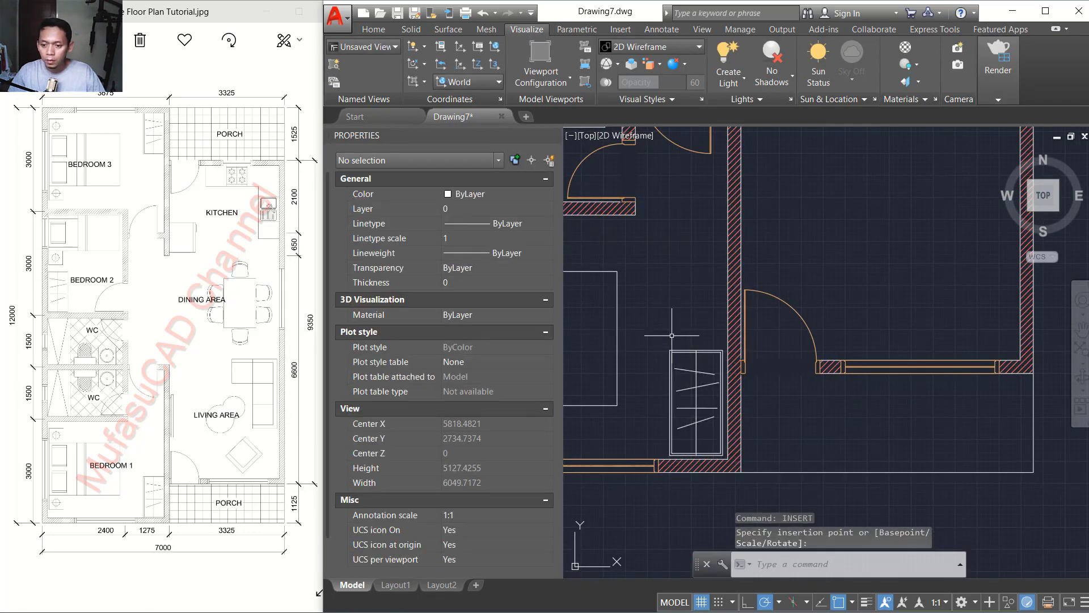
Step: Copy the cupboard block from the bottom bedroom straight up into the top bedroom's upper corner, against the porch-side wall
{"action": "type", "text": "o"}
{"action": "key", "text": "Return"}
{"action": "left_click", "coordinate": [658, 321]}
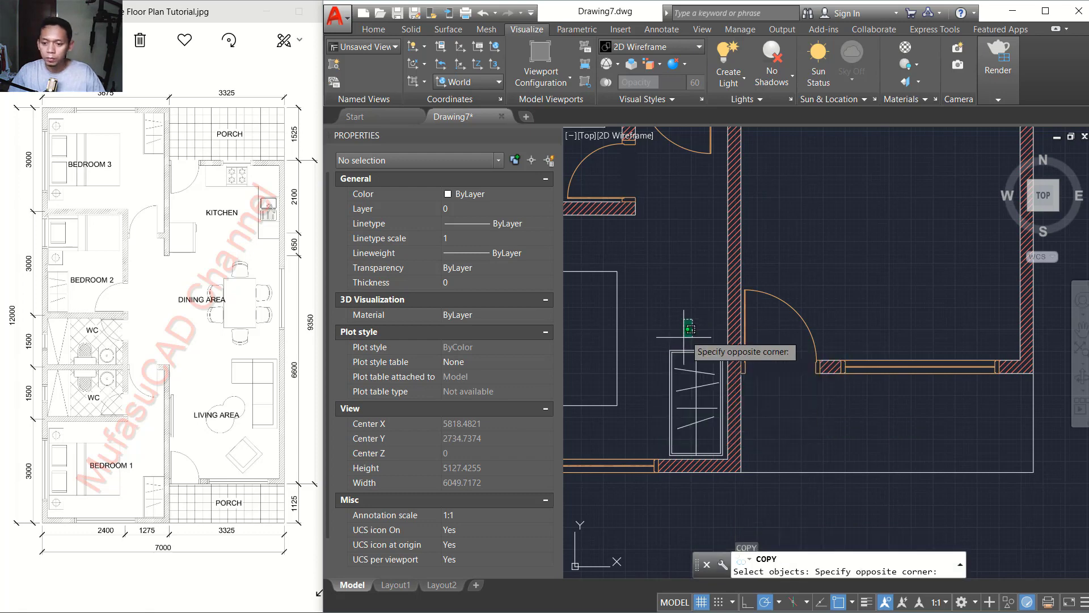
{"action": "left_click", "coordinate": [730, 458]}
{"action": "key", "text": "Return"}
{"action": "left_click", "coordinate": [696, 404]}
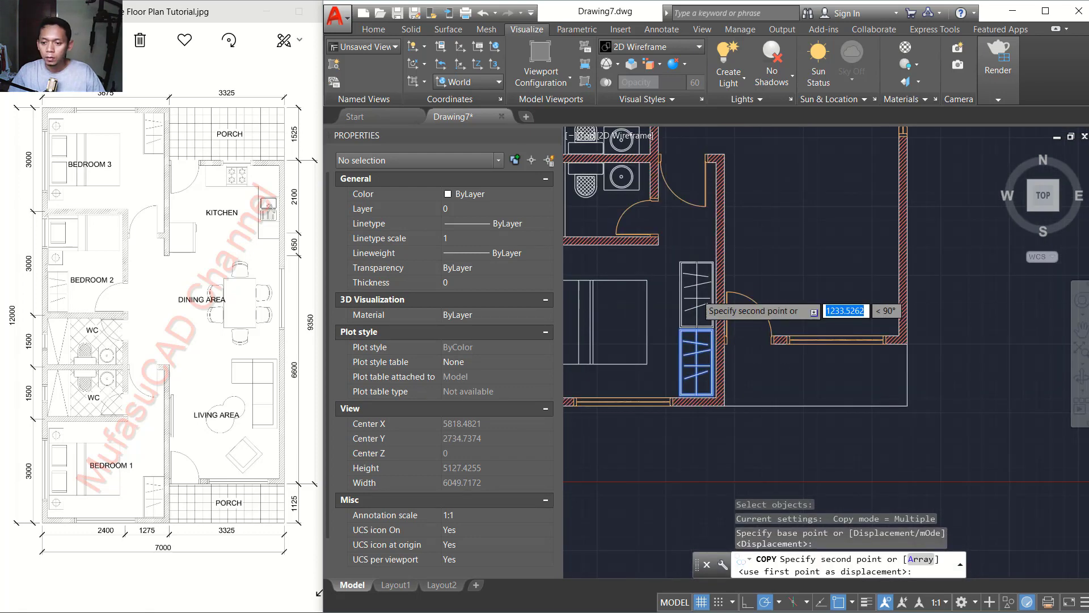
{"action": "scroll", "coordinate": [693, 295], "scroll_direction": "down", "scroll_amount": 3}
{"action": "scroll", "coordinate": [688, 192], "scroll_direction": "up", "scroll_amount": 3}
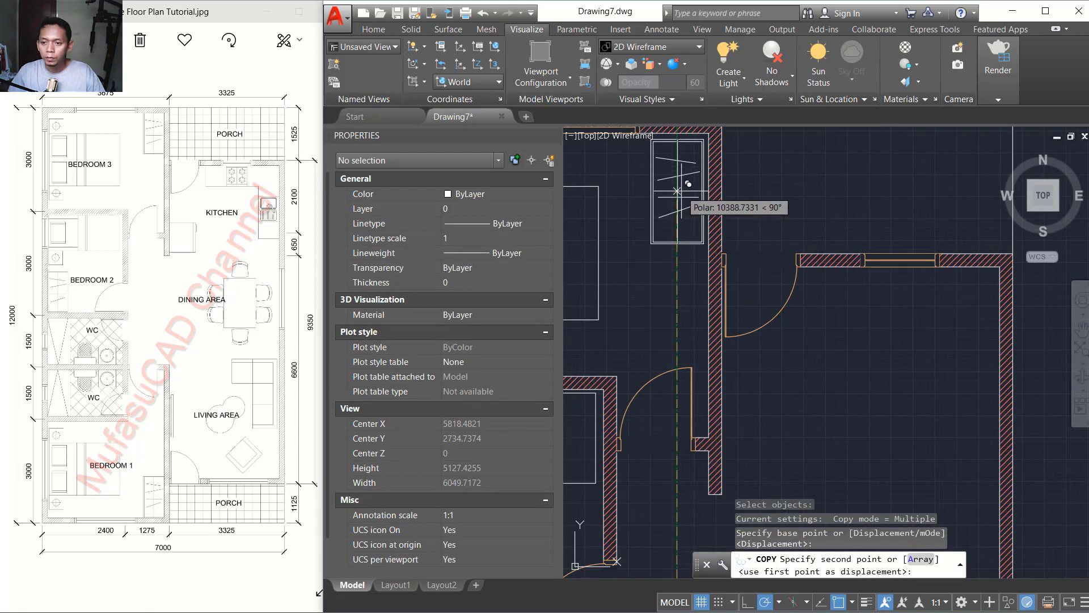
{"action": "left_click", "coordinate": [677, 188]}
Step: Place another cupboard copy in the middle bedroom, between the bedside table and the WC wall against the outer wall, and finish copying
{"action": "scroll", "coordinate": [653, 305], "scroll_direction": "down", "scroll_amount": 2}
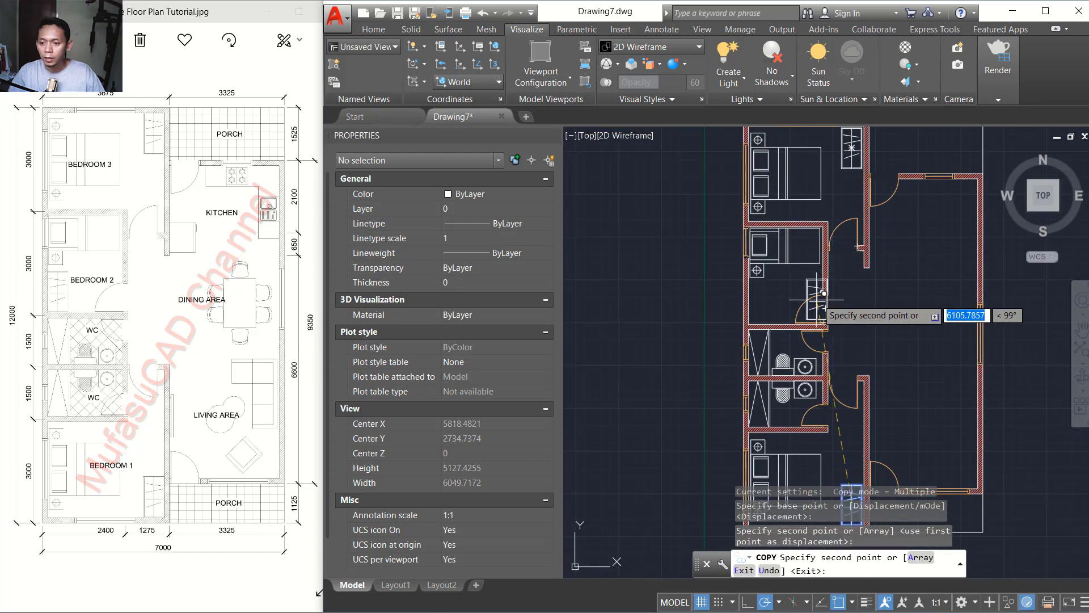
{"action": "scroll", "coordinate": [761, 311], "scroll_direction": "up", "scroll_amount": 4}
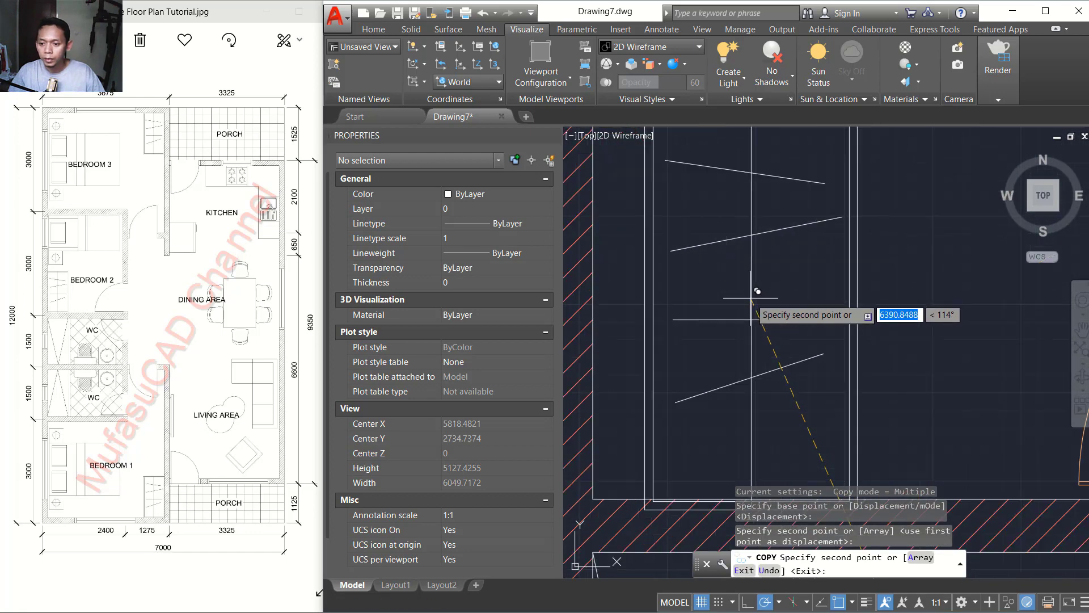
{"action": "left_click", "coordinate": [709, 283]}
{"action": "scroll", "coordinate": [715, 276], "scroll_direction": "down", "scroll_amount": 3}
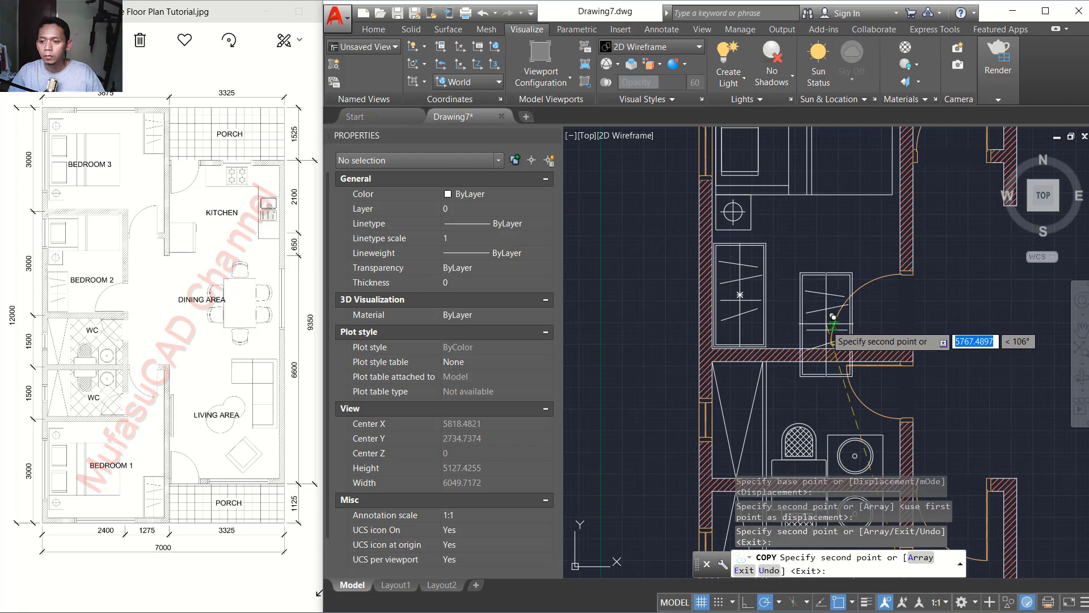
{"action": "key", "text": "Return"}
{"action": "scroll", "coordinate": [812, 318], "scroll_direction": "up", "scroll_amount": 1}
{"action": "middle_click_drag", "start_coordinate": [768, 294], "coordinate": [726, 316]}
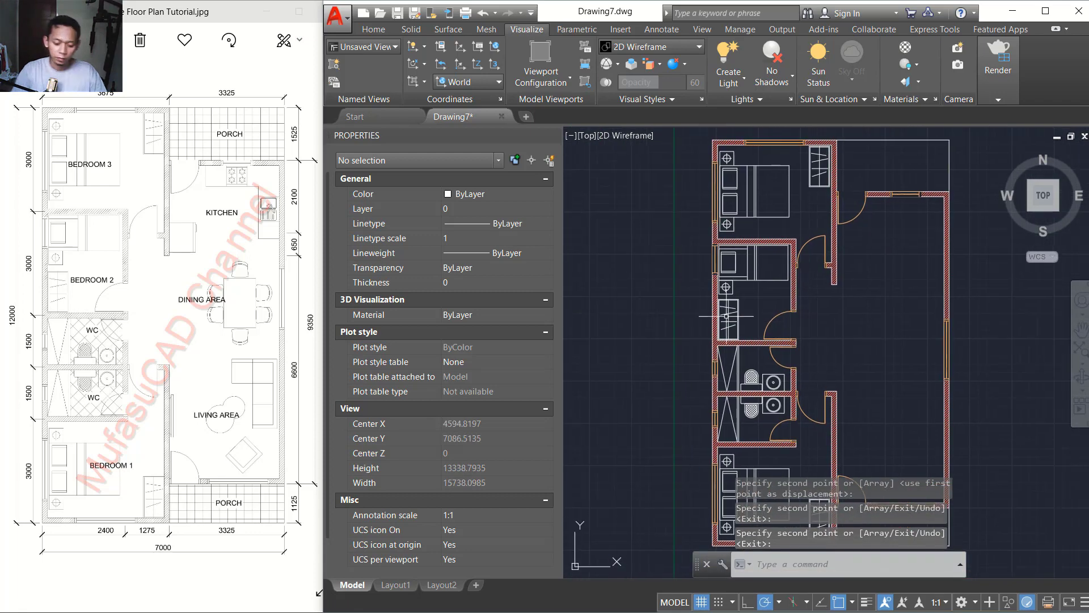
Step: Insert Refrigerator.dwg from the Kitchen Stuff folder into the kitchen, against the bedroom-side wall near its lower end
{"action": "key", "text": "Return"}
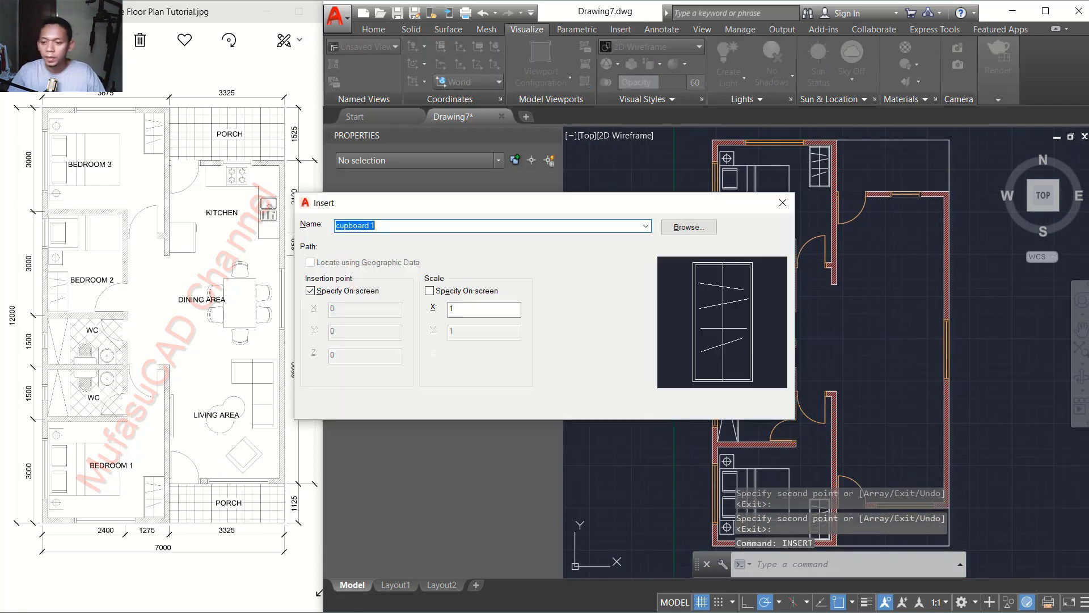
{"action": "left_click", "coordinate": [698, 228]}
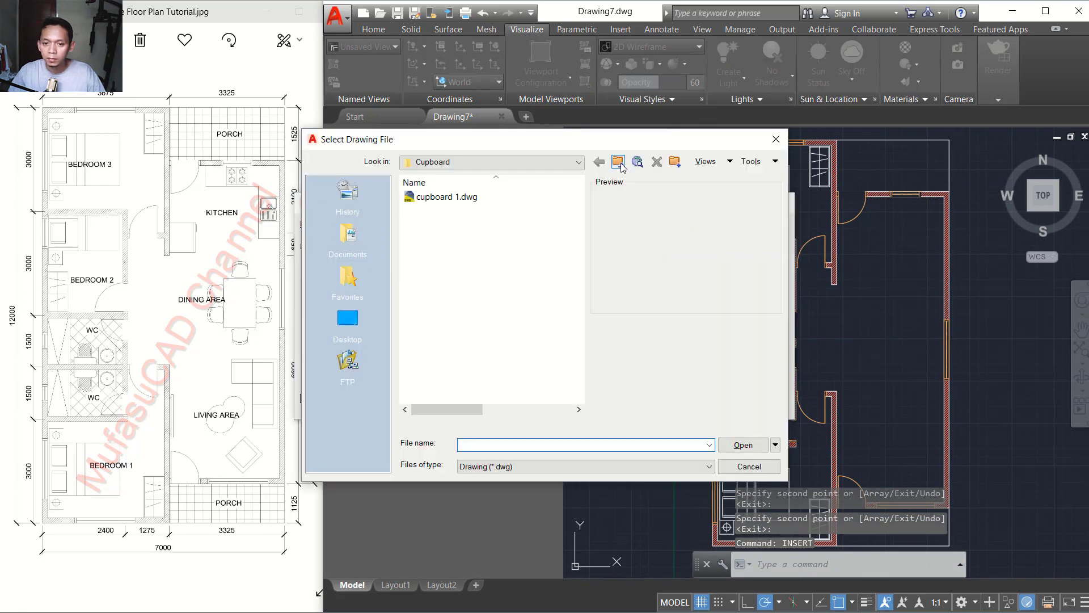
{"action": "left_click", "coordinate": [619, 162]}
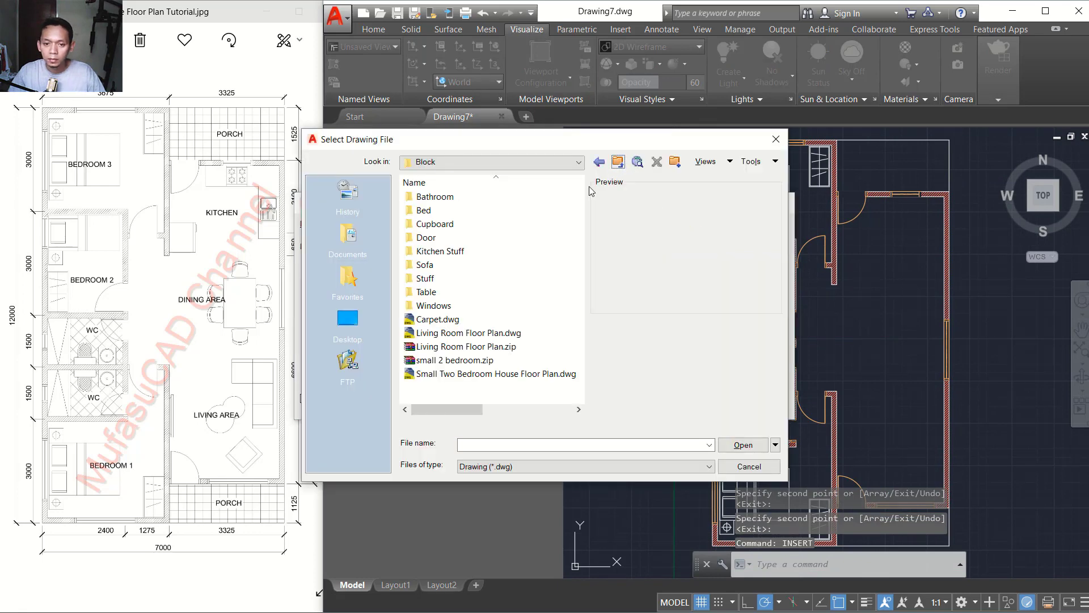
{"action": "double_click", "coordinate": [429, 251]}
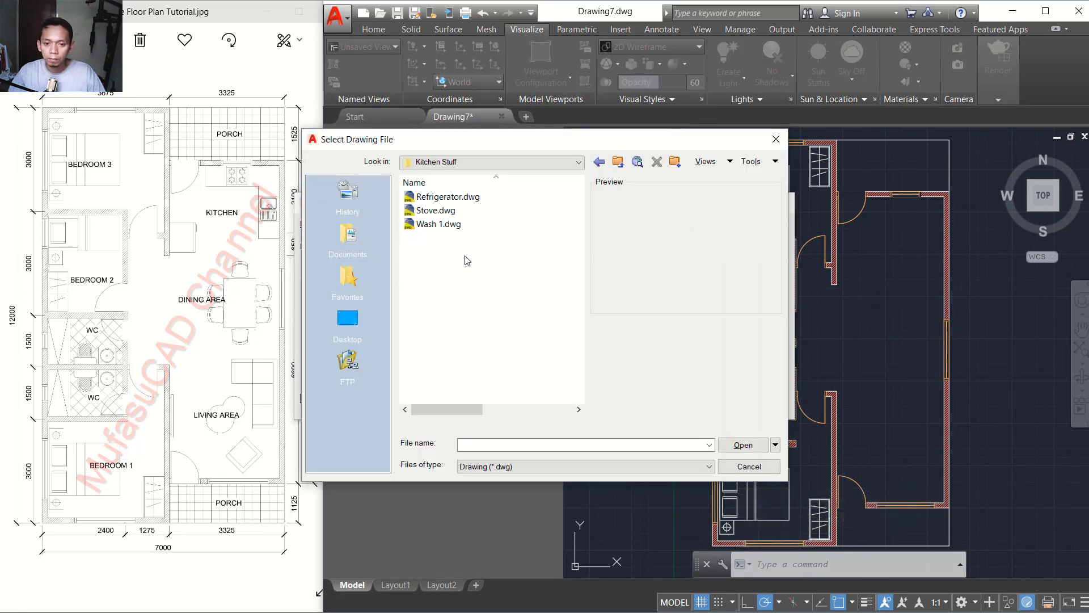
{"action": "left_click", "coordinate": [447, 196]}
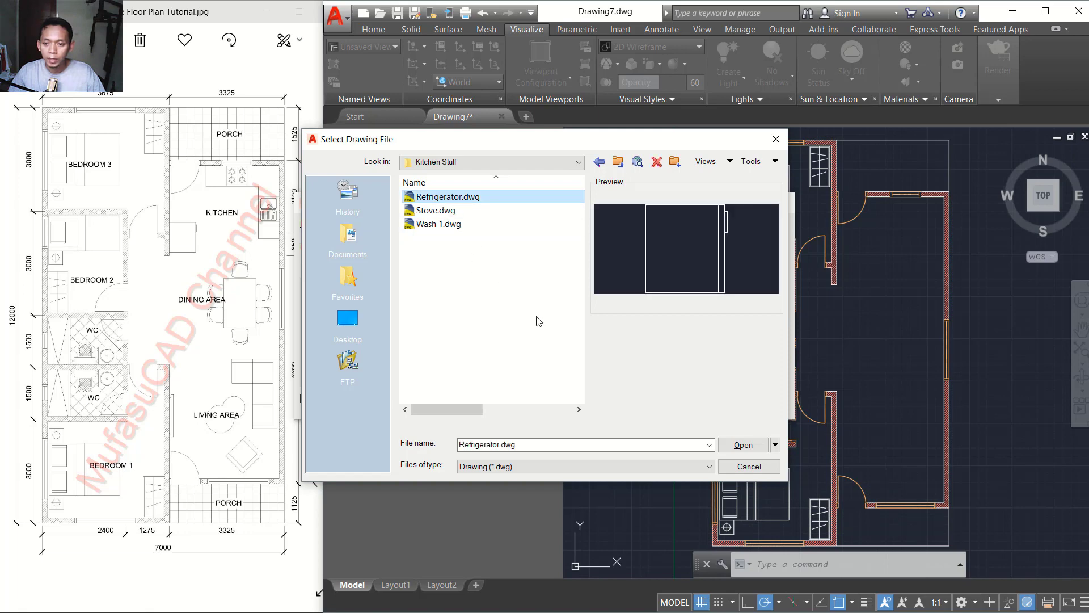
{"action": "left_click", "coordinate": [743, 446]}
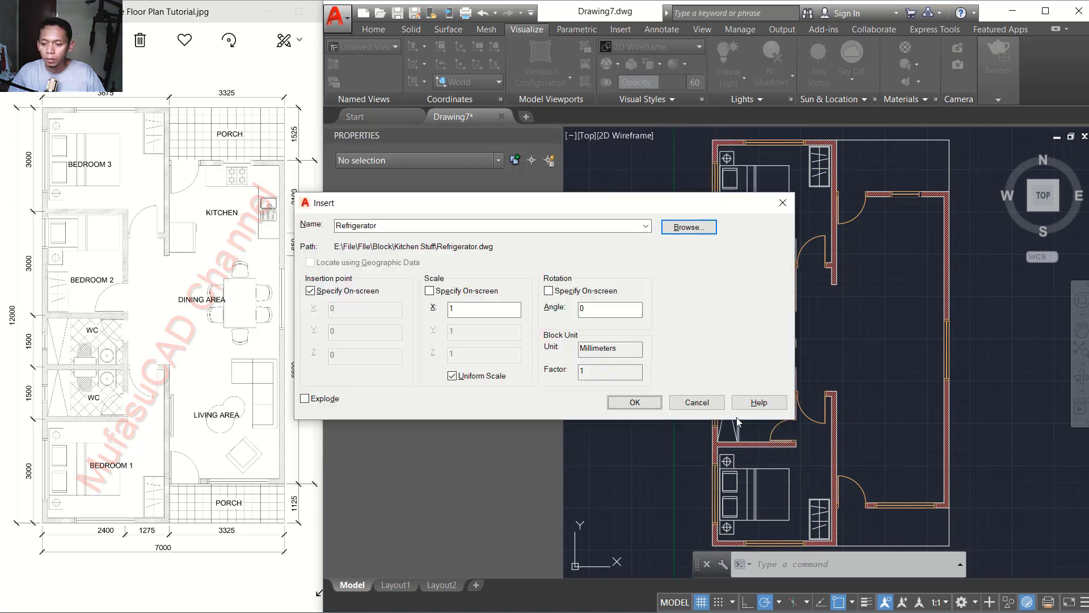
{"action": "left_click", "coordinate": [635, 402]}
{"action": "scroll", "coordinate": [660, 349], "scroll_direction": "up", "scroll_amount": 5}
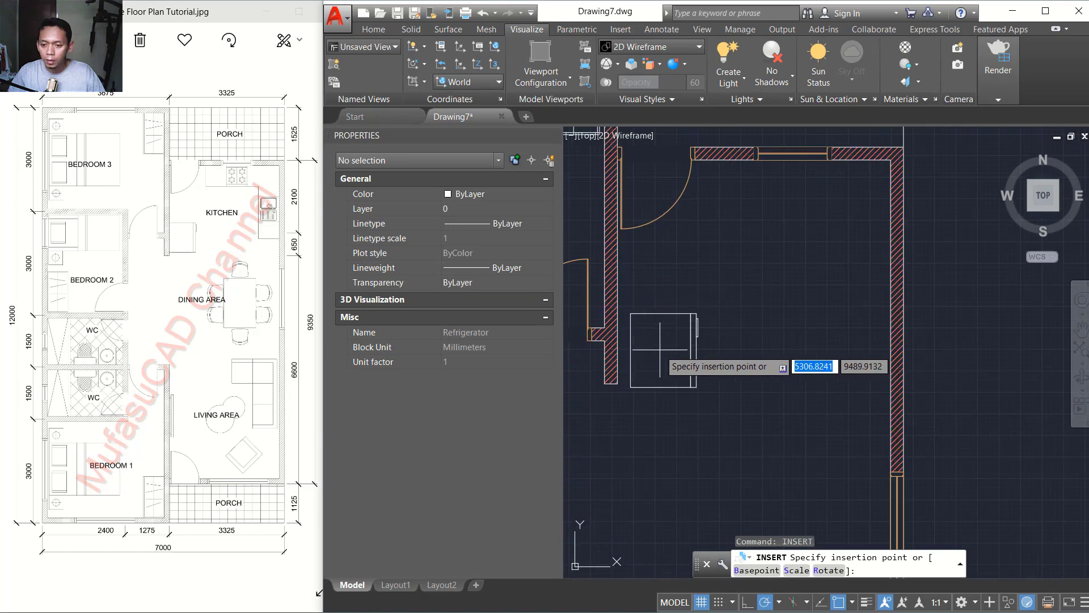
{"action": "scroll", "coordinate": [660, 349], "scroll_direction": "up", "scroll_amount": 2}
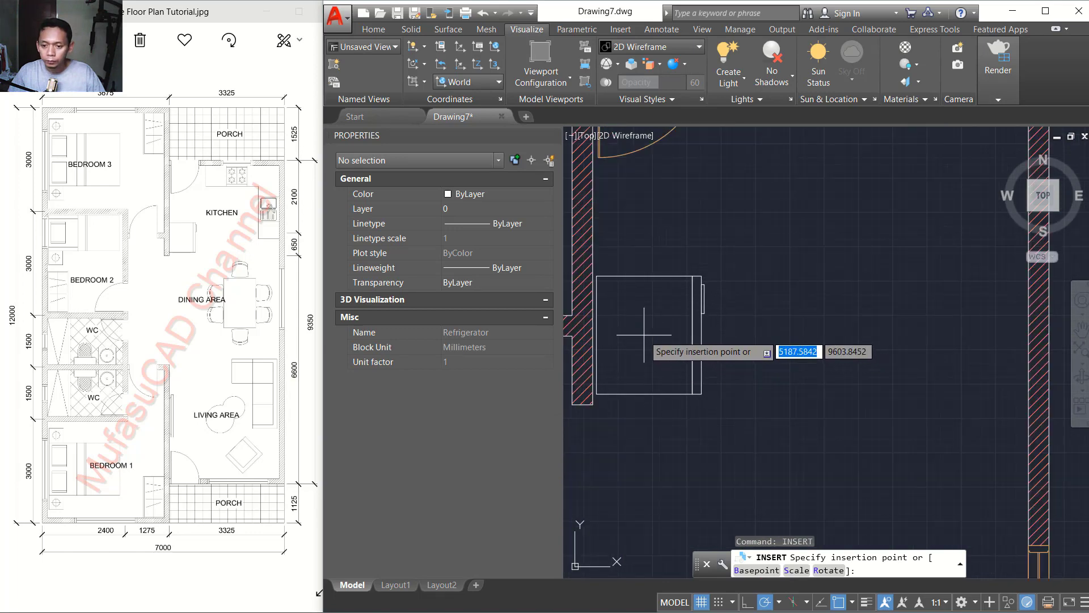
{"action": "left_click", "coordinate": [644, 335]}
{"action": "scroll", "coordinate": [750, 377], "scroll_direction": "down", "scroll_amount": 3}
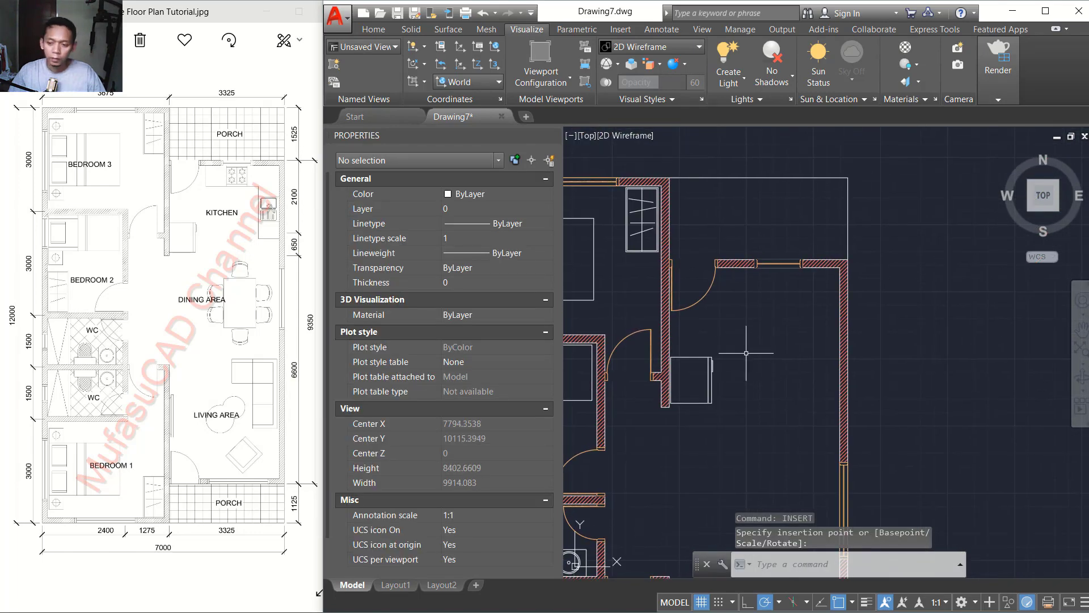
Step: Insert Stove.dwg from the Kitchen Stuff folder into the kitchen, just below the window in the porch-side wall
{"action": "key", "text": "Return"}
{"action": "left_click", "coordinate": [692, 229]}
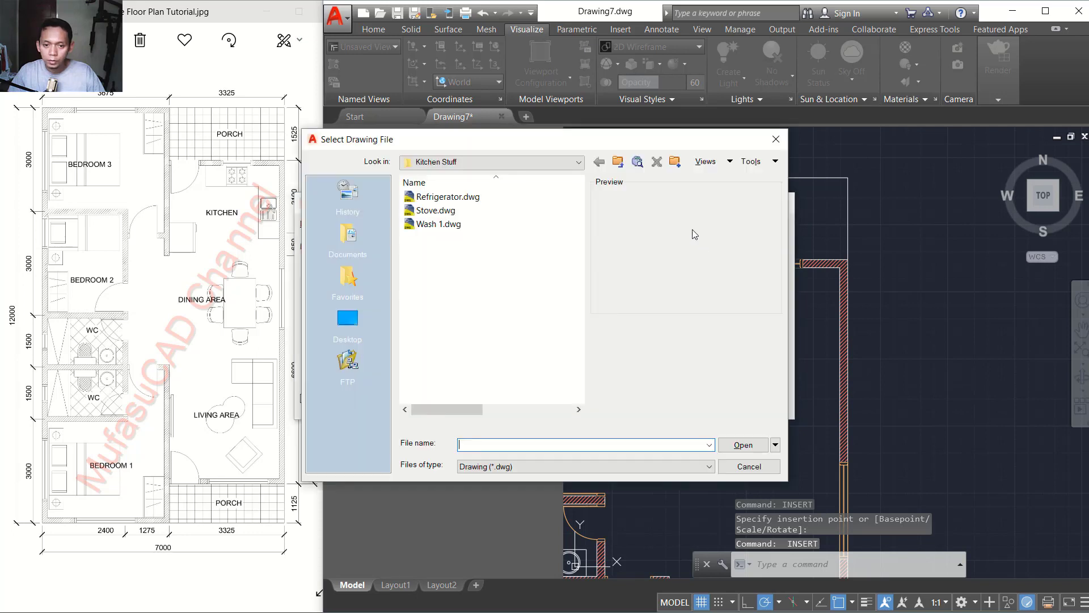
{"action": "left_click", "coordinate": [438, 212]}
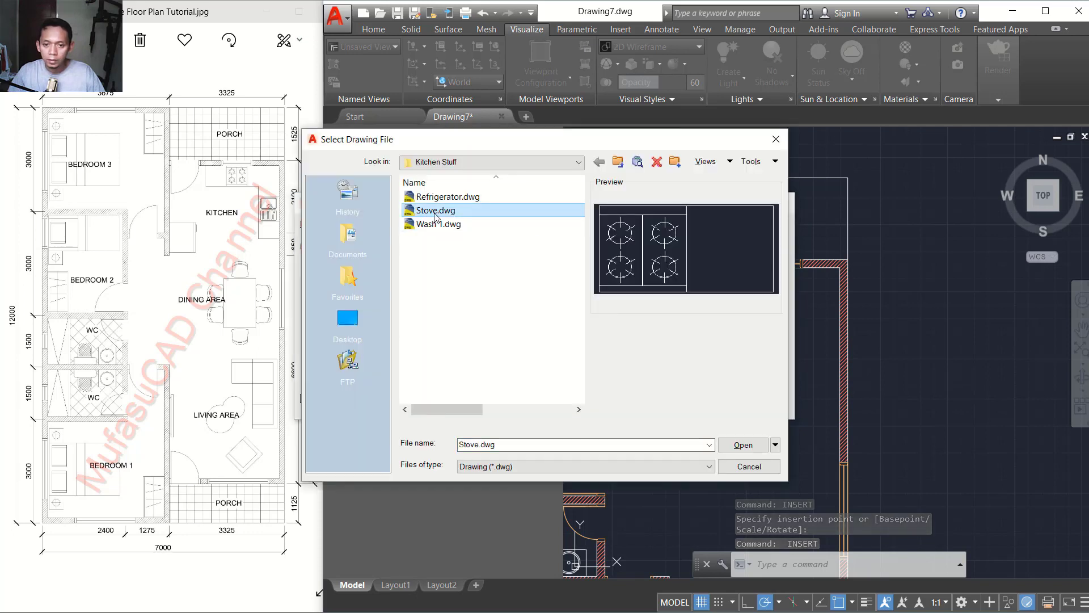
{"action": "left_click", "coordinate": [742, 445]}
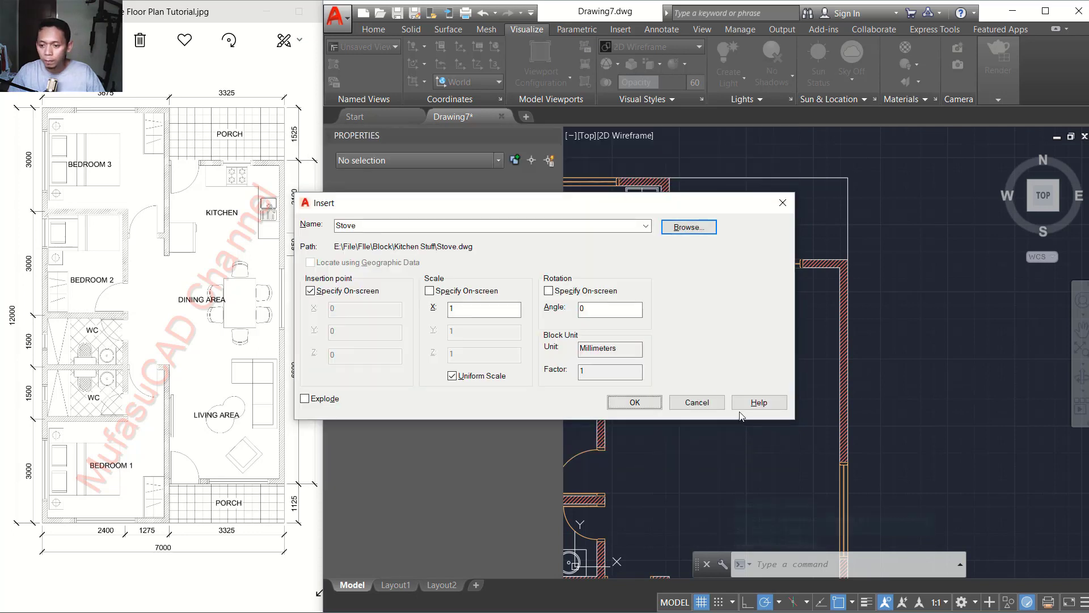
{"action": "left_click", "coordinate": [650, 403]}
{"action": "middle_click_drag", "start_coordinate": [662, 341], "coordinate": [661, 393]}
{"action": "scroll", "coordinate": [661, 393], "scroll_direction": "up", "scroll_amount": 3}
{"action": "left_click", "coordinate": [761, 364]}
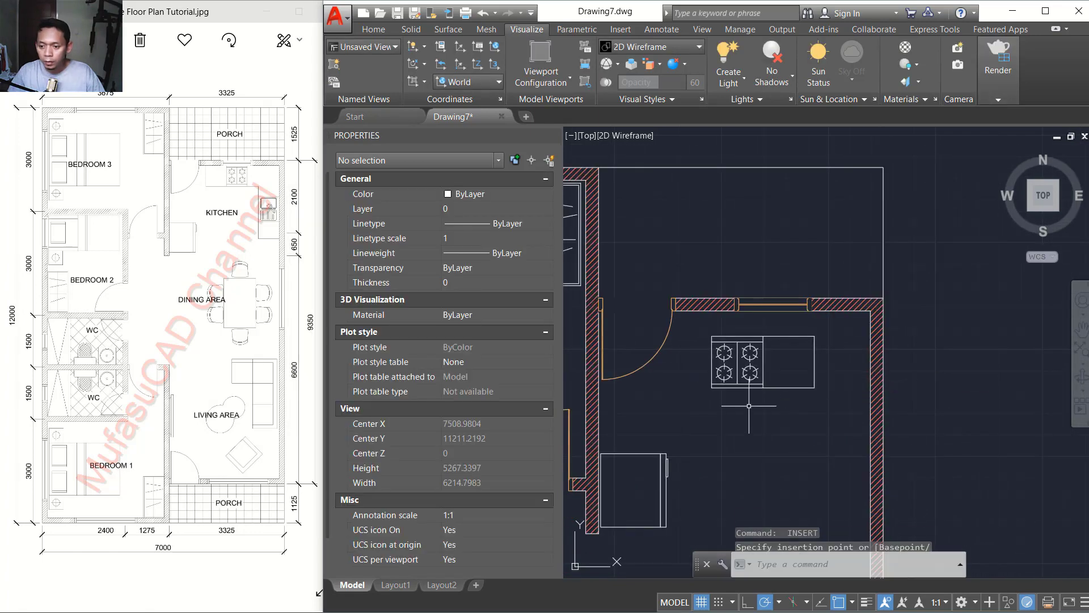
Step: Rotate the stove block 180 degrees about its middle so the burners lie towards the kitchen's outer side wall
{"action": "type", "text": "ro"}
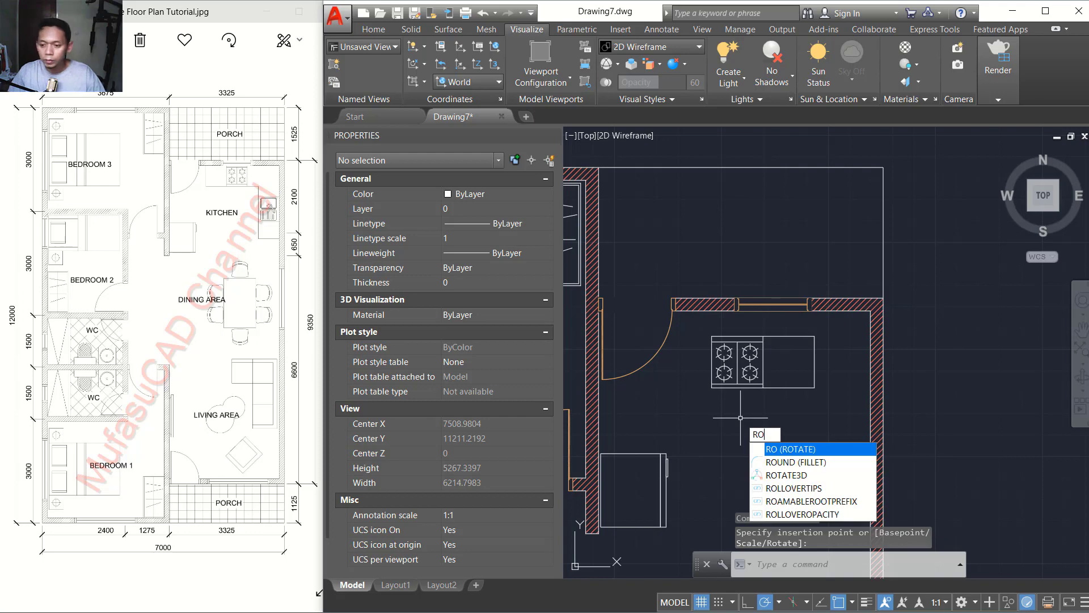
{"action": "key", "text": "Return"}
{"action": "left_click", "coordinate": [777, 409]}
{"action": "left_click", "coordinate": [749, 351]}
{"action": "key", "text": "Return"}
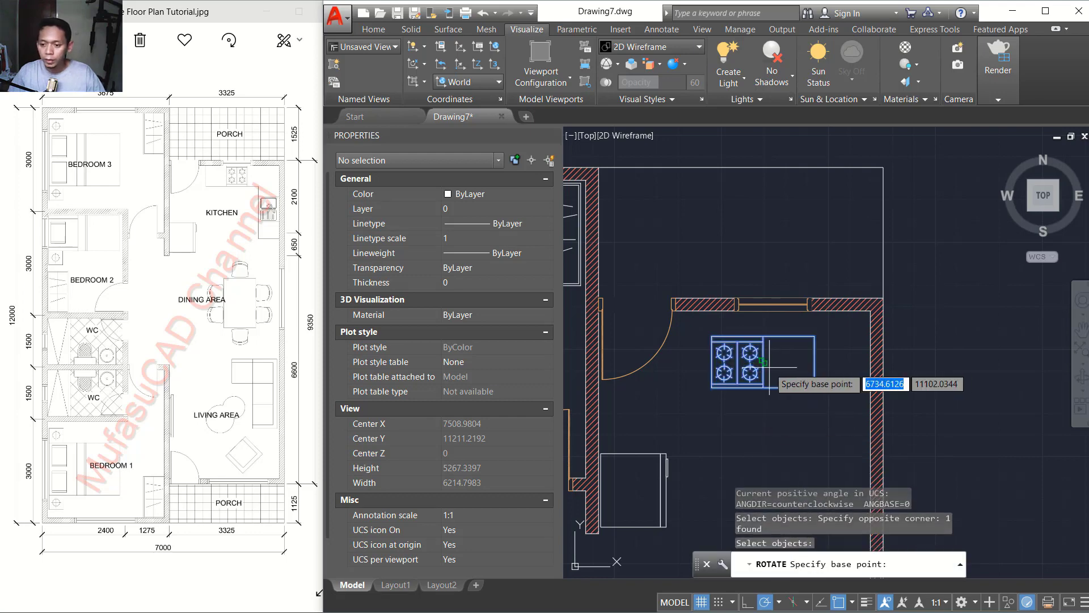
{"action": "scroll", "coordinate": [767, 366], "scroll_direction": "up", "scroll_amount": 2}
{"action": "left_click", "coordinate": [761, 360]}
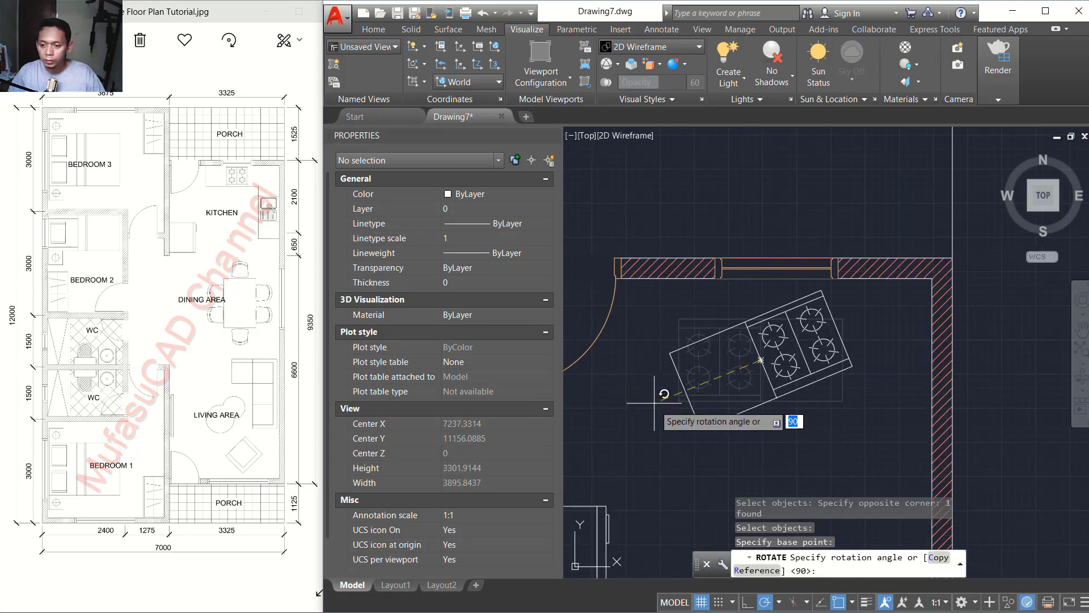
{"action": "left_click", "coordinate": [651, 362]}
{"action": "middle_click_drag", "start_coordinate": [744, 407], "coordinate": [725, 403]}
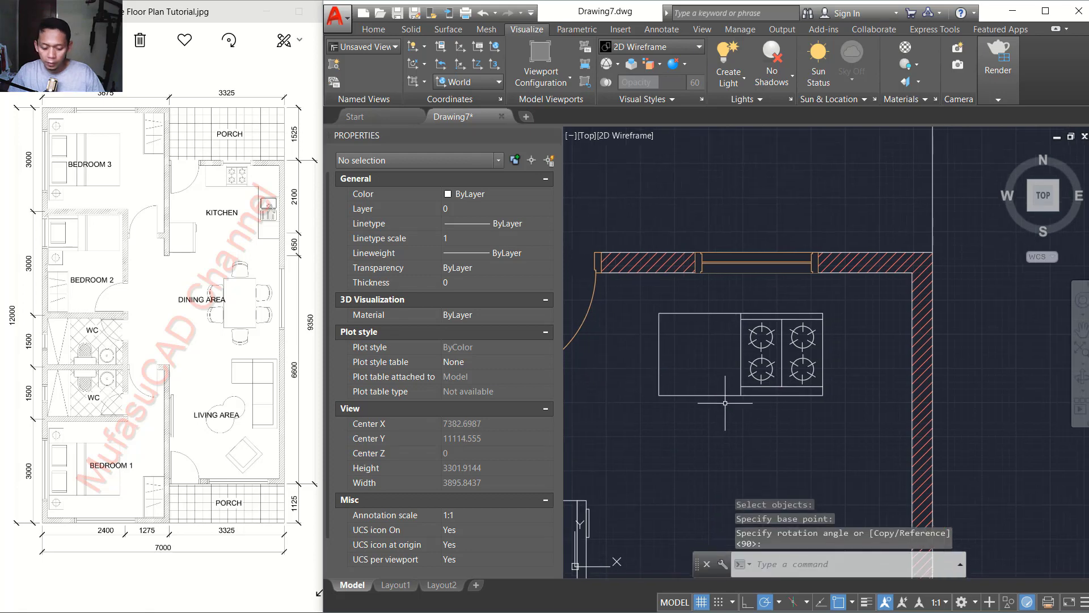
Step: Move the stove block up close to the window wall and slightly towards the kitchen door
{"action": "type", "text": "m"}
{"action": "key", "text": "Return"}
{"action": "left_click", "coordinate": [799, 421]}
{"action": "left_click", "coordinate": [767, 311]}
{"action": "key", "text": "Return"}
{"action": "left_click", "coordinate": [676, 452]}
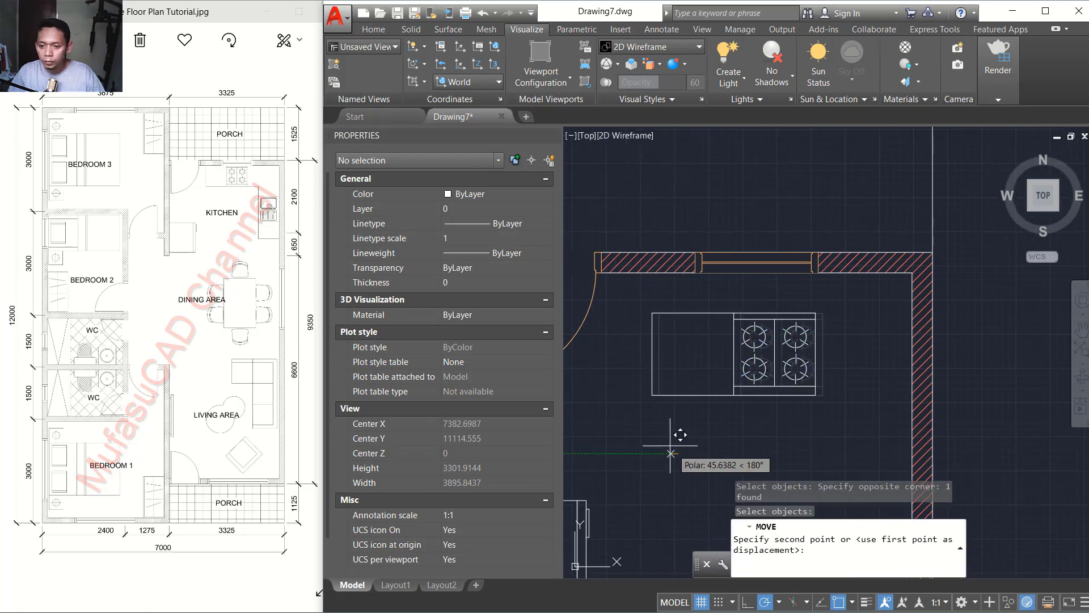
{"action": "left_click", "coordinate": [655, 414]}
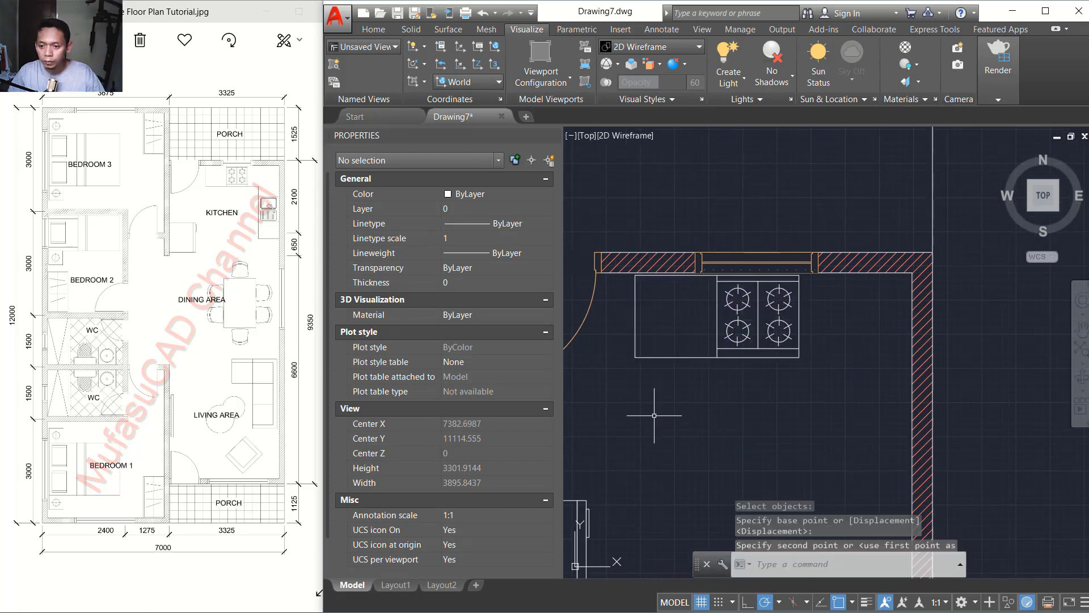
Step: Move the stove block by its upper corner so its back edge sits flush on the window wall's inner face
{"action": "scroll", "coordinate": [659, 365], "scroll_direction": "up", "scroll_amount": 3}
{"action": "key", "text": "Return"}
{"action": "left_click", "coordinate": [688, 363]}
{"action": "left_click", "coordinate": [643, 433]}
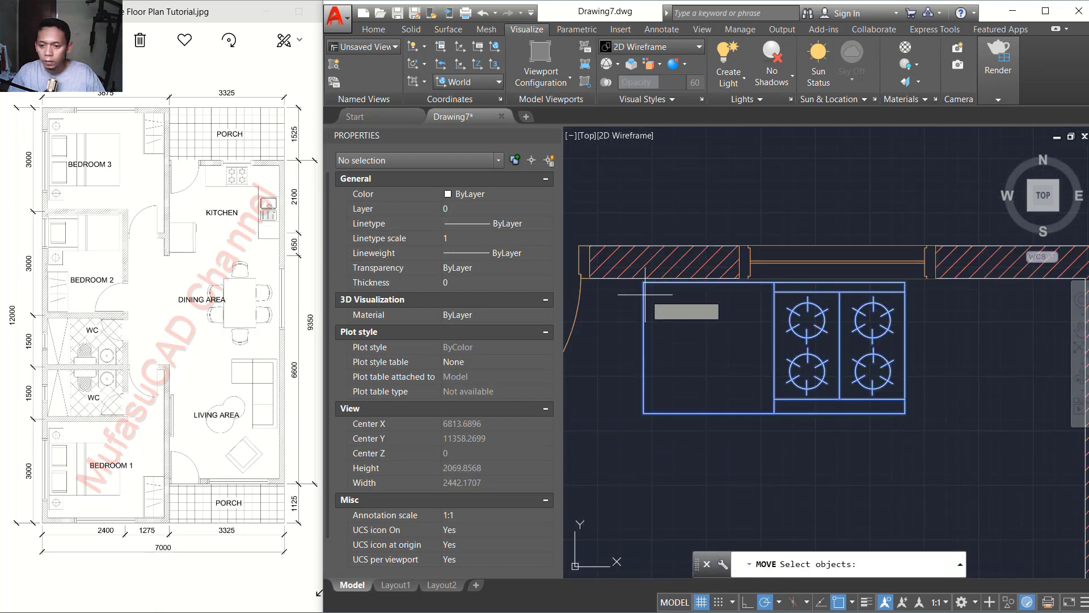
{"action": "key", "text": "Return"}
{"action": "left_click", "coordinate": [644, 282]}
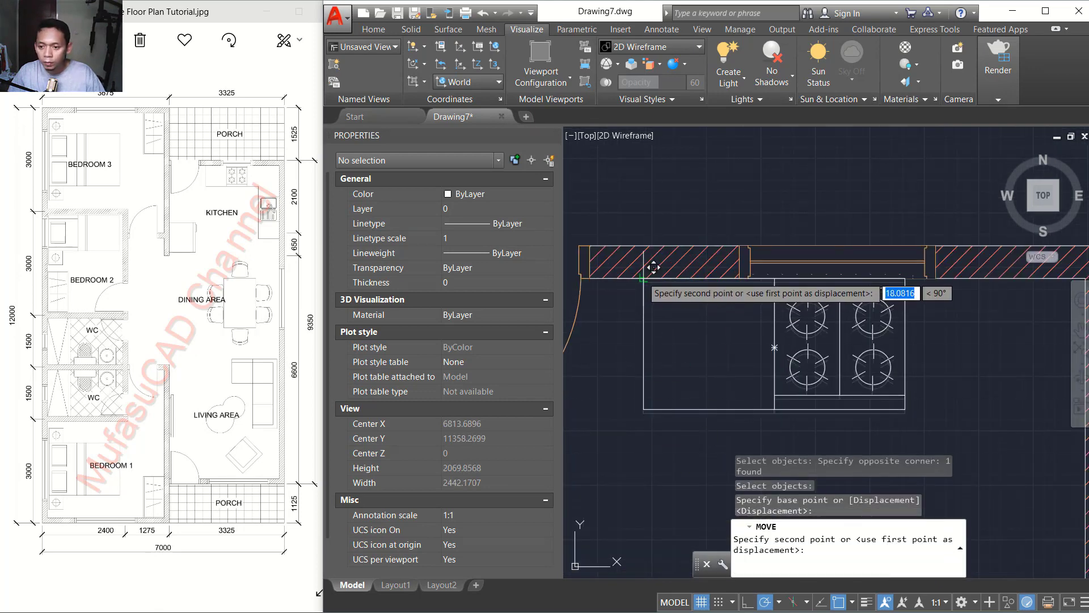
{"action": "left_click", "coordinate": [653, 267]}
{"action": "scroll", "coordinate": [729, 352], "scroll_direction": "down", "scroll_amount": 3}
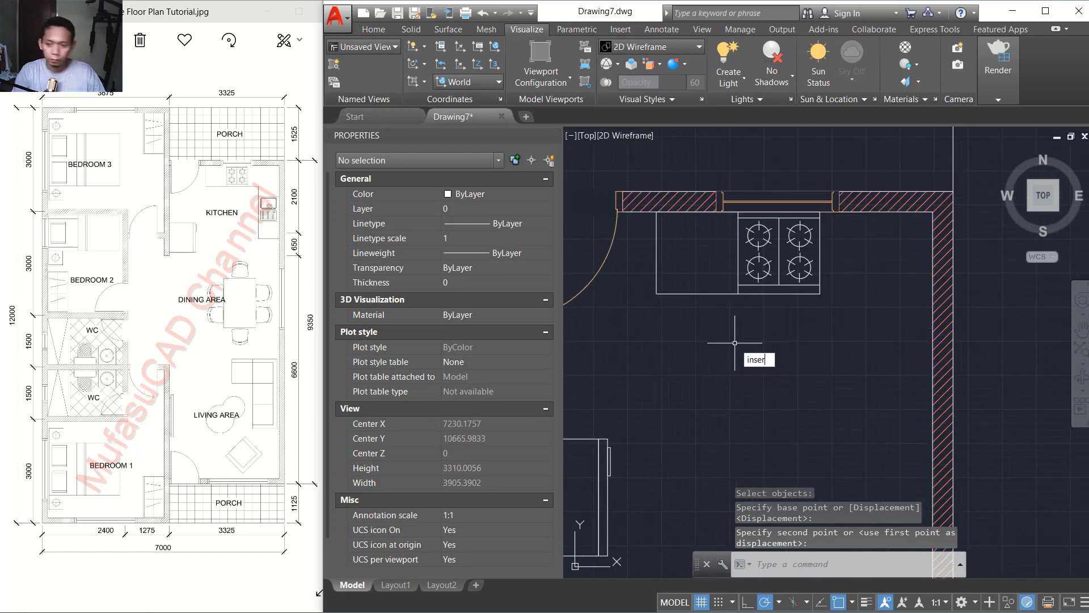
Step: Insert Wash 1.dwg from the Kitchen Stuff folder into the kitchen, just below the stove counter
{"action": "type", "text": "insert"}
{"action": "key", "text": "Return"}
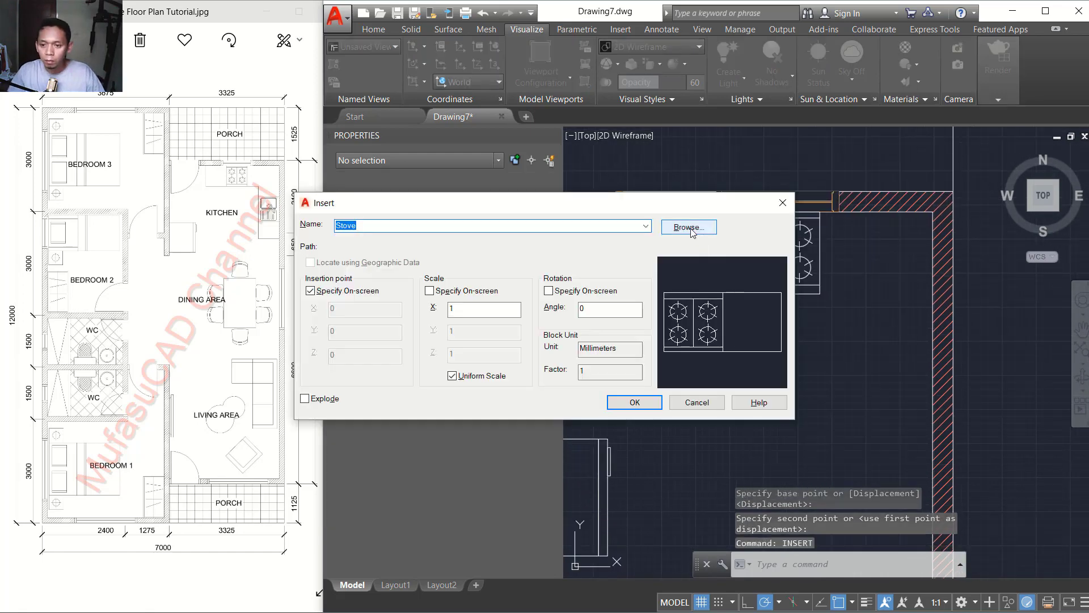
{"action": "left_click", "coordinate": [689, 227]}
{"action": "left_click", "coordinate": [433, 226]}
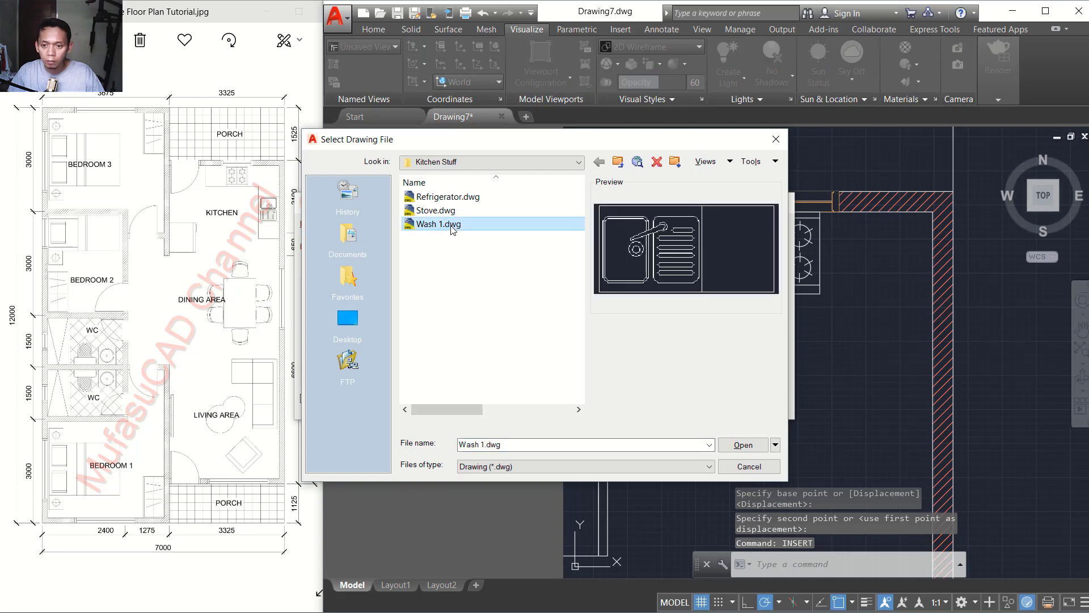
{"action": "left_click", "coordinate": [731, 440]}
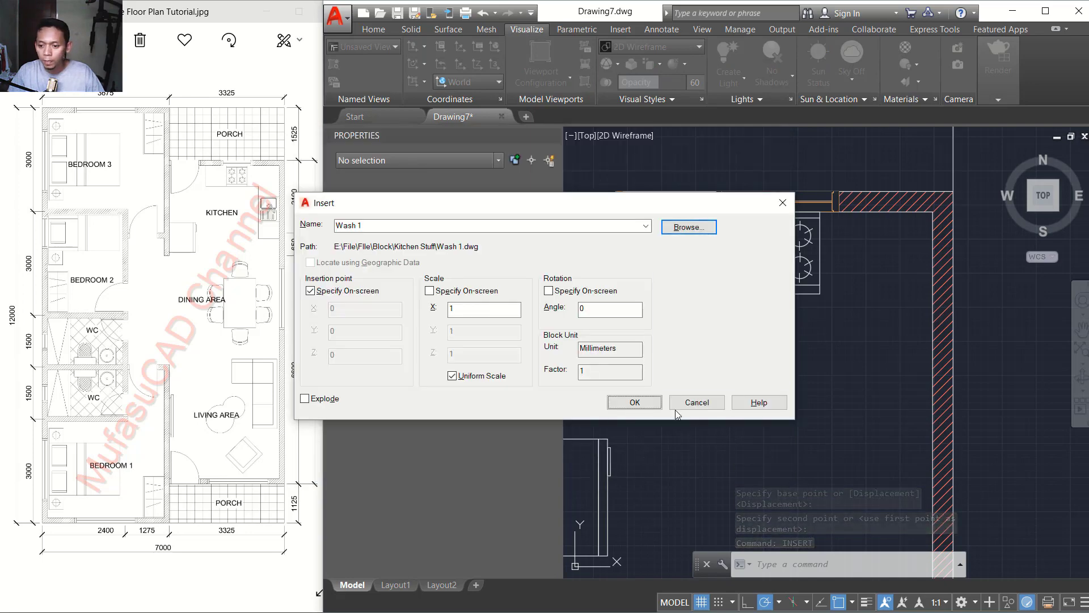
{"action": "left_click", "coordinate": [635, 402]}
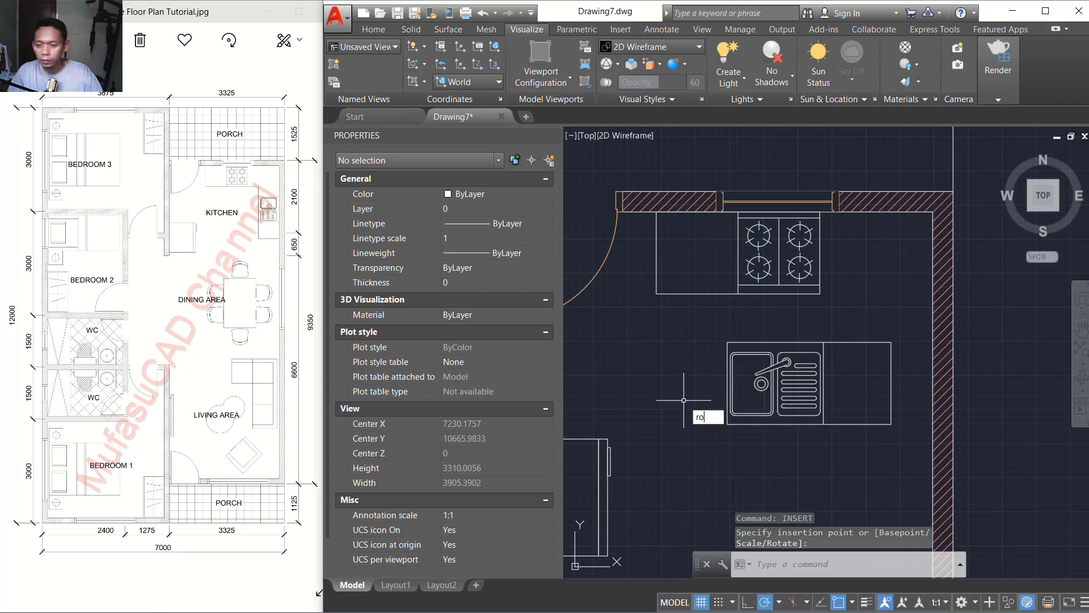
Step: Rotate the sink block 270 degrees about its middle so the basin lies towards the stove and the blank counter towards the dining area
{"action": "key", "text": "Return"}
{"action": "left_click", "coordinate": [857, 371]}
{"action": "left_click", "coordinate": [776, 419]}
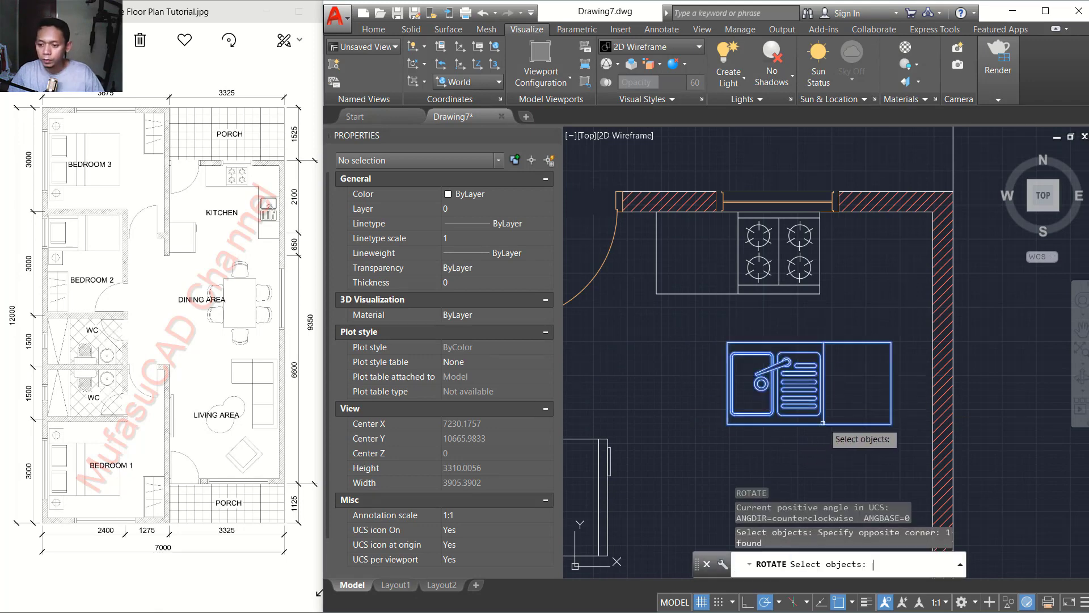
{"action": "key", "text": "Return"}
{"action": "left_click", "coordinate": [823, 383]}
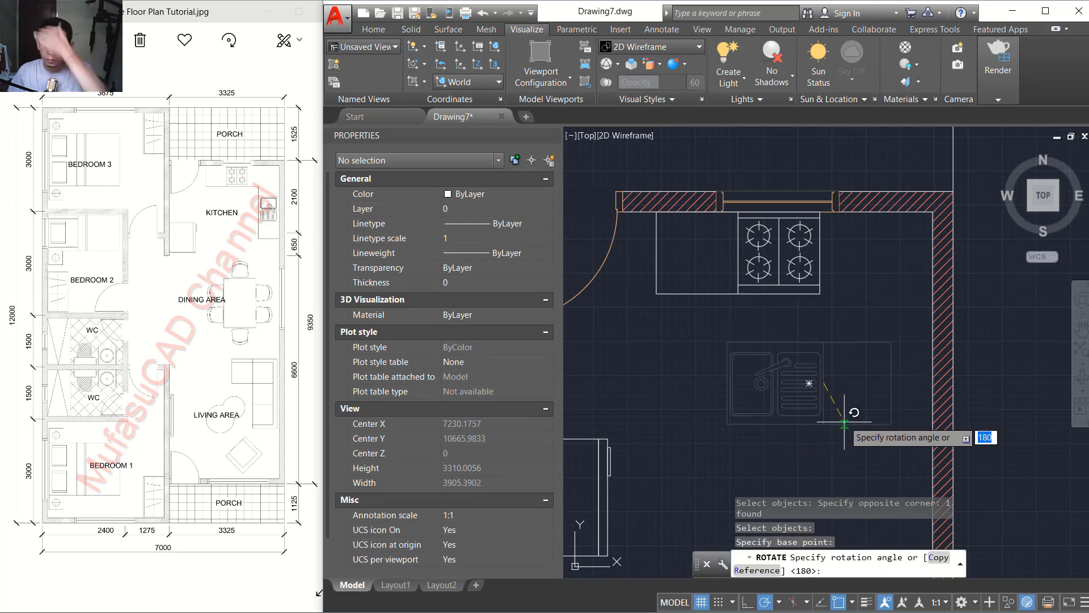
{"action": "left_click", "coordinate": [823, 466]}
Step: Move the sink block by its lower outer corner so its back edge sits flush on the outer side wall's inner face
{"action": "middle_click_drag", "start_coordinate": [817, 471], "coordinate": [750, 425]}
{"action": "type", "text": "m"}
{"action": "key", "text": "Return"}
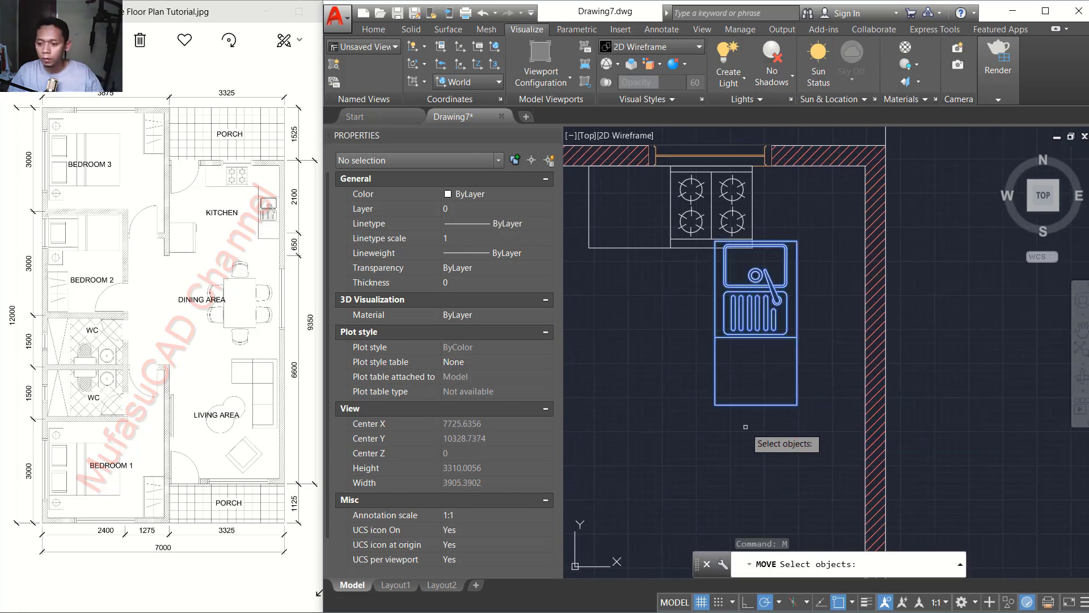
{"action": "key", "text": "Return"}
{"action": "left_click", "coordinate": [798, 405]}
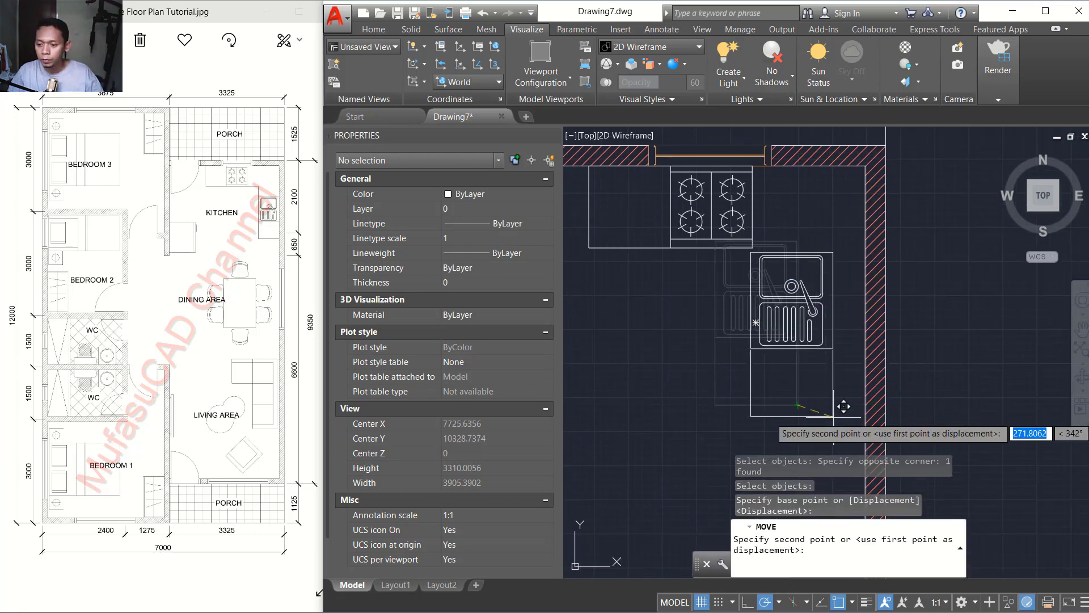
{"action": "left_click", "coordinate": [875, 434]}
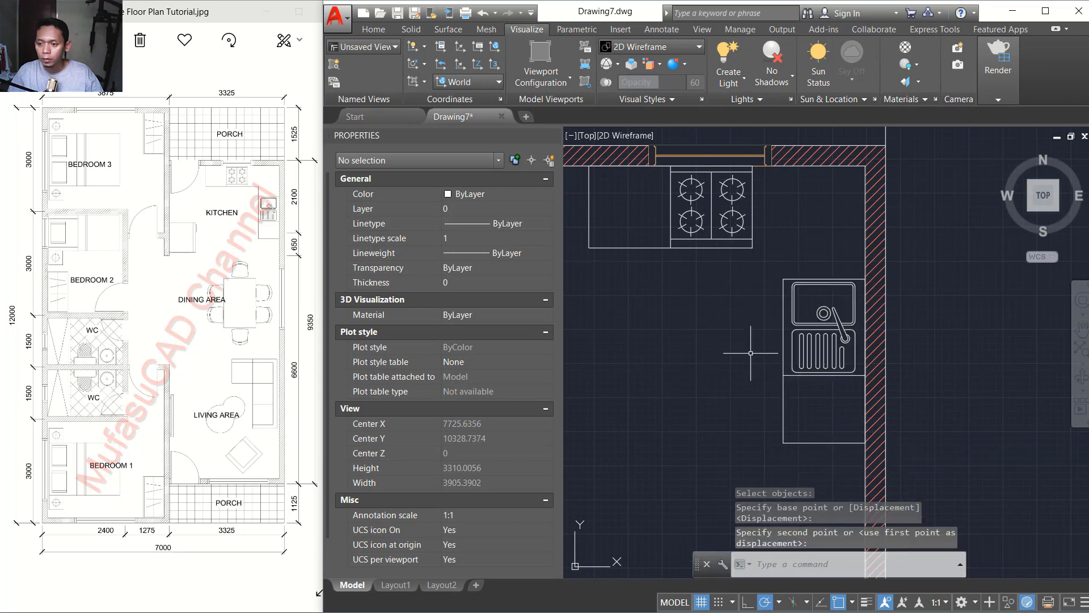
Step: Draw an L-shaped counter edge line from the stove block's lower corner to the sink block's upper inner corner
{"action": "middle_click_drag", "start_coordinate": [704, 343], "coordinate": [716, 373]}
{"action": "type", "text": "l"}
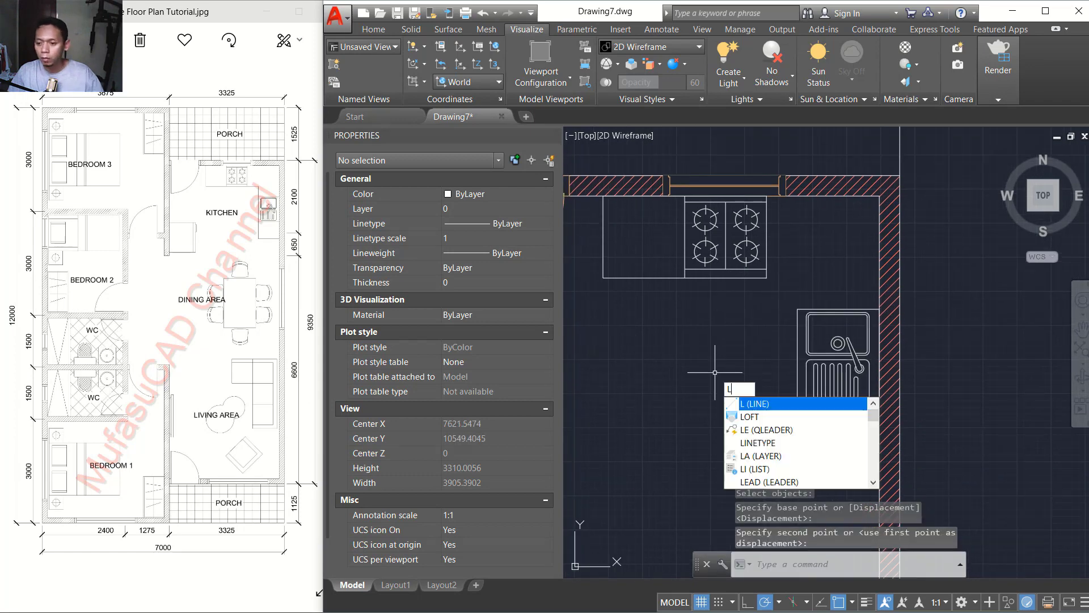
{"action": "key", "text": "Return"}
{"action": "scroll", "coordinate": [739, 349], "scroll_direction": "up", "scroll_amount": 2}
{"action": "left_click", "coordinate": [777, 236]}
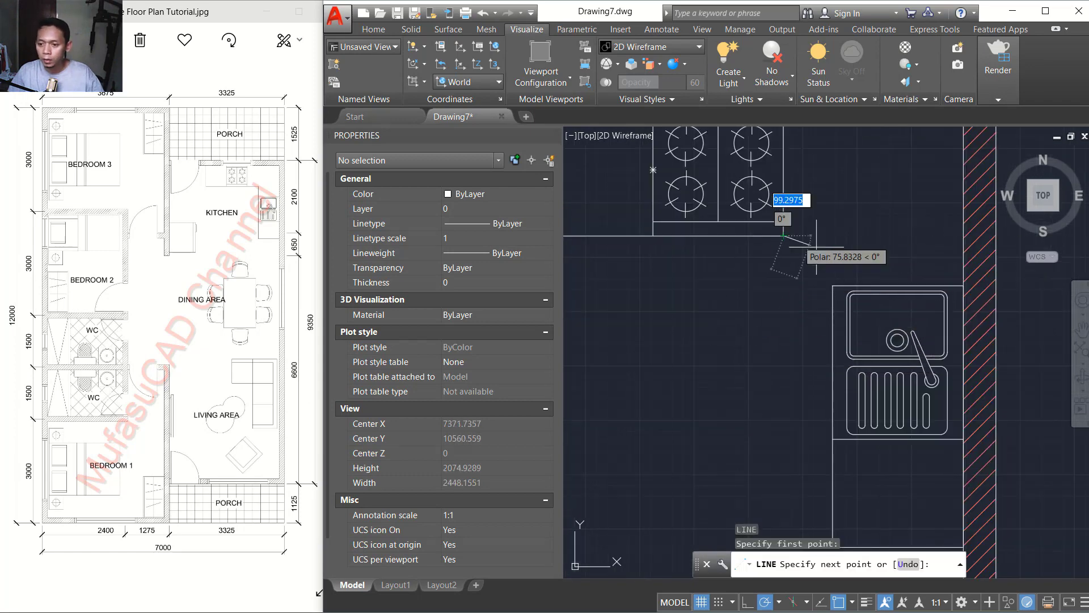
{"action": "left_click", "coordinate": [833, 236]}
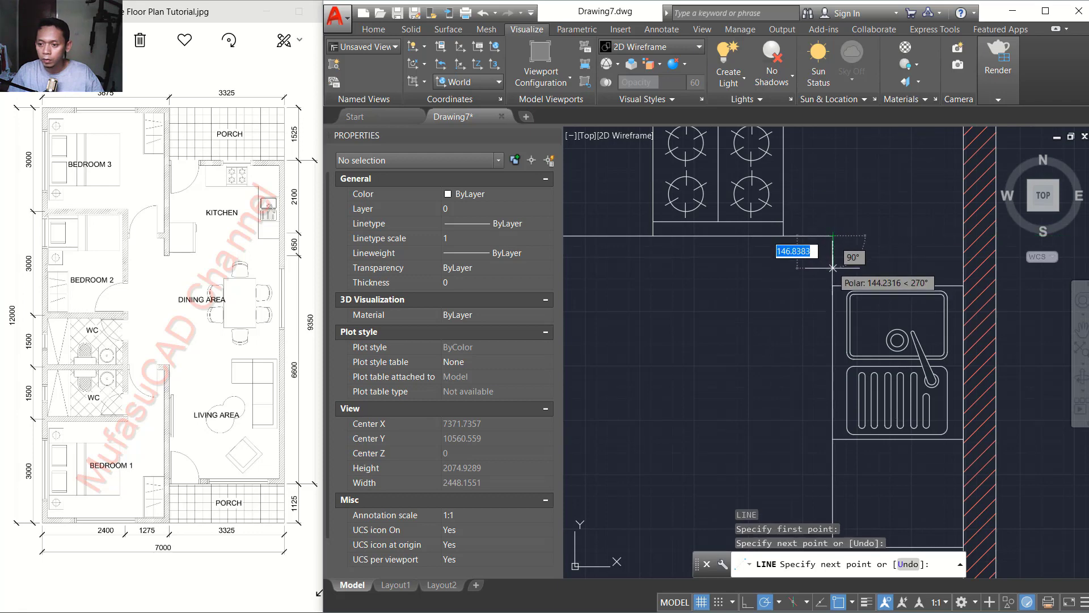
{"action": "left_click", "coordinate": [833, 285]}
{"action": "key", "text": "Return"}
Step: Insert Set Sofa 1.dwg from the Sofa folder into the open area between the kitchen and the front entrance
{"action": "scroll", "coordinate": [789, 325], "scroll_direction": "down", "scroll_amount": 5}
{"action": "scroll", "coordinate": [788, 325], "scroll_direction": "down", "scroll_amount": 3}
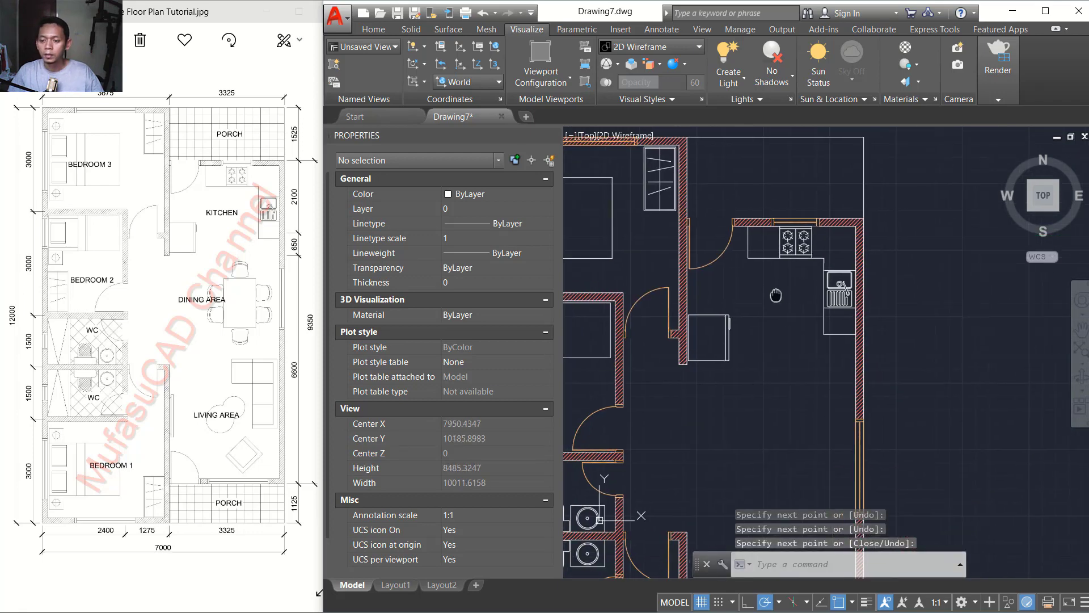
{"action": "middle_click_drag", "start_coordinate": [770, 309], "coordinate": [775, 302]}
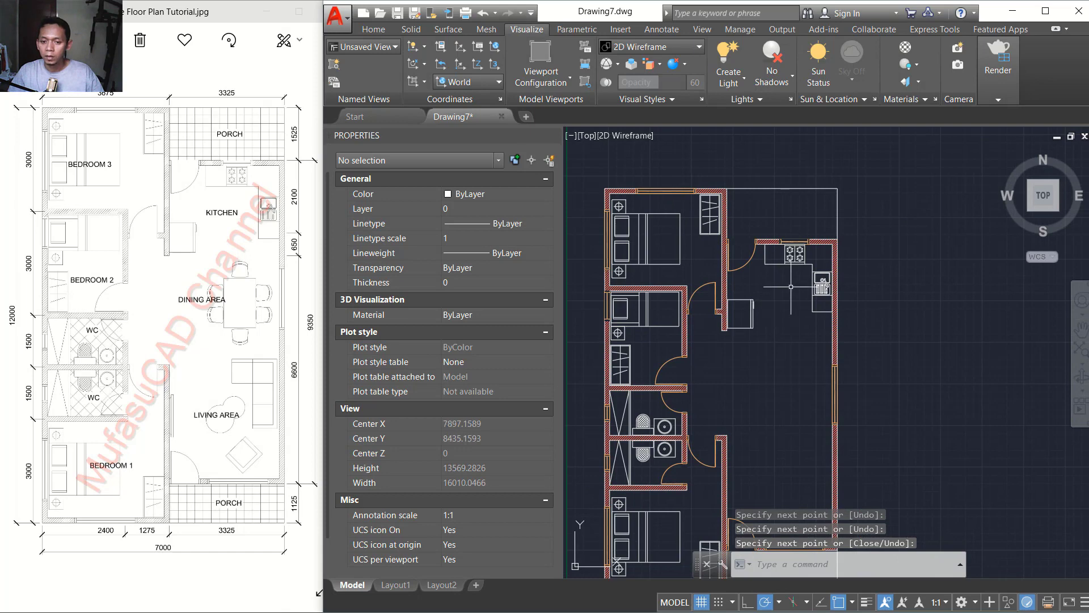
{"action": "middle_click_drag", "start_coordinate": [778, 356], "coordinate": [749, 291]}
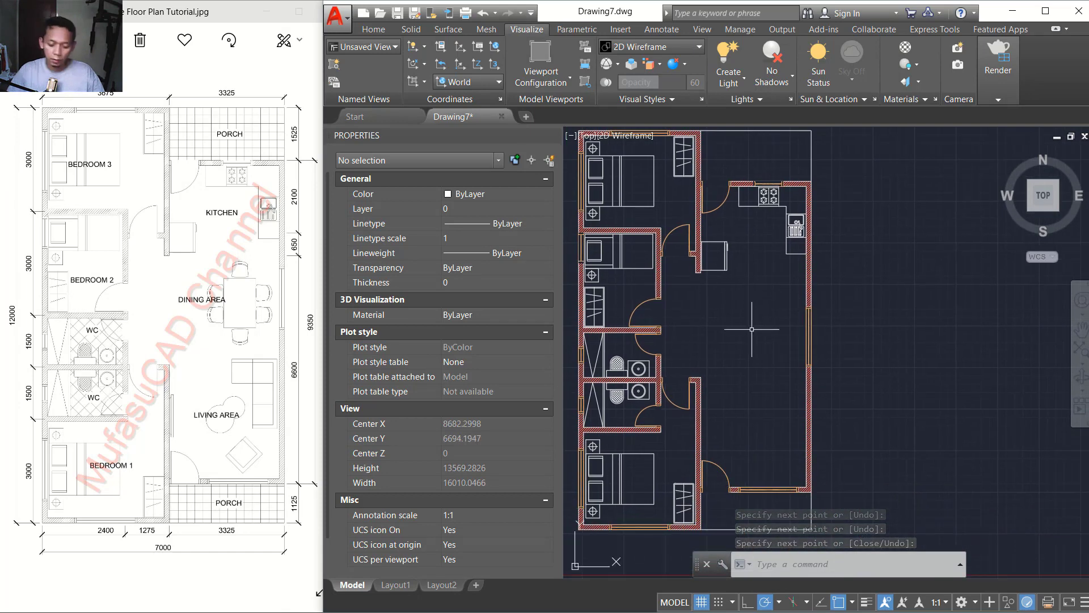
{"action": "type", "text": "i"}
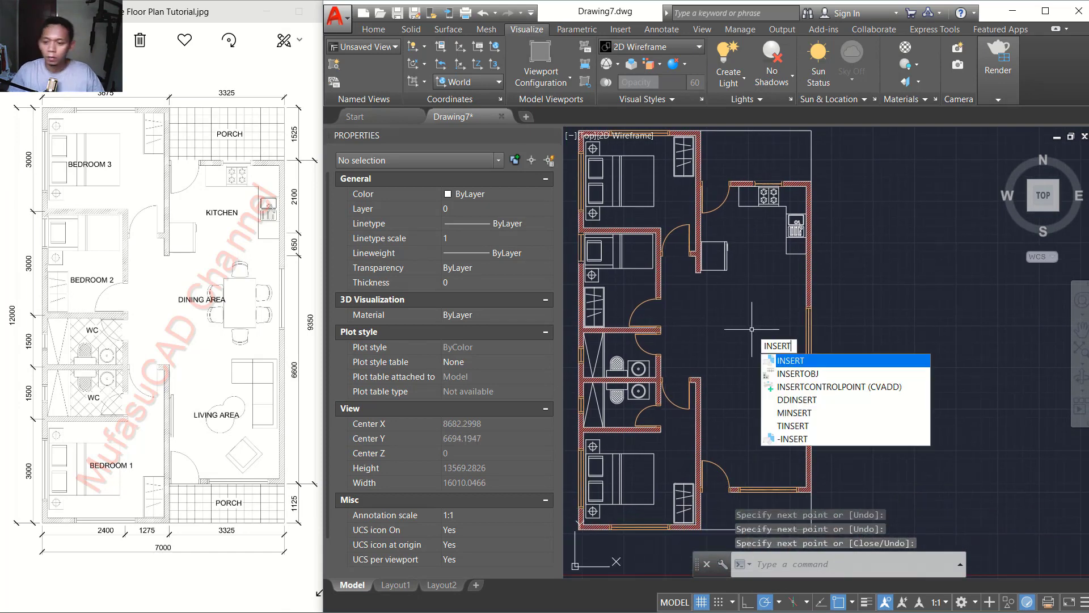
{"action": "key", "text": "Return"}
{"action": "left_click", "coordinate": [696, 230]}
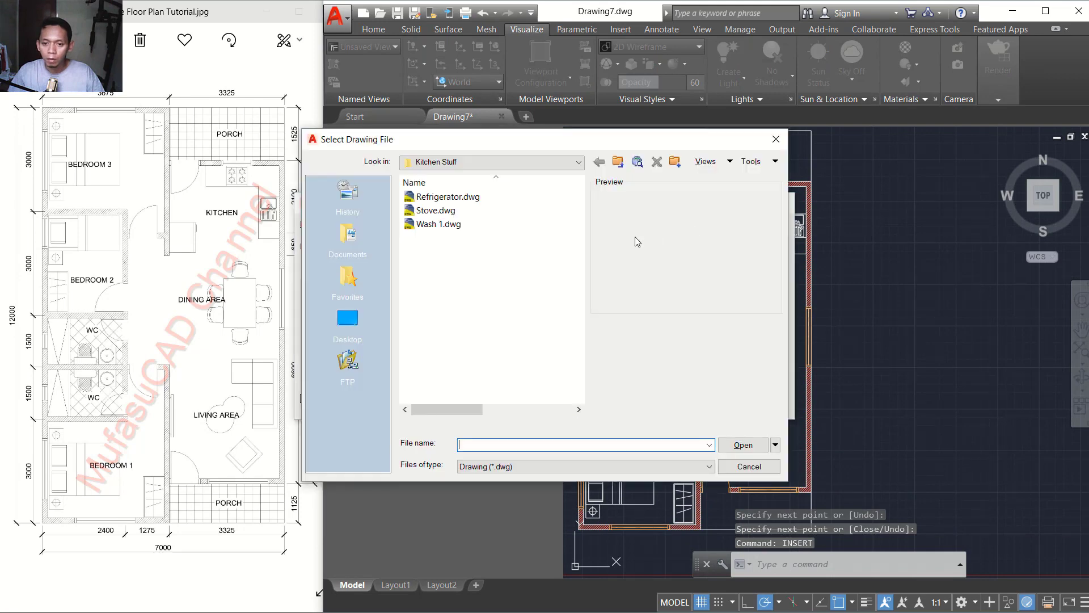
{"action": "left_click", "coordinate": [619, 162]}
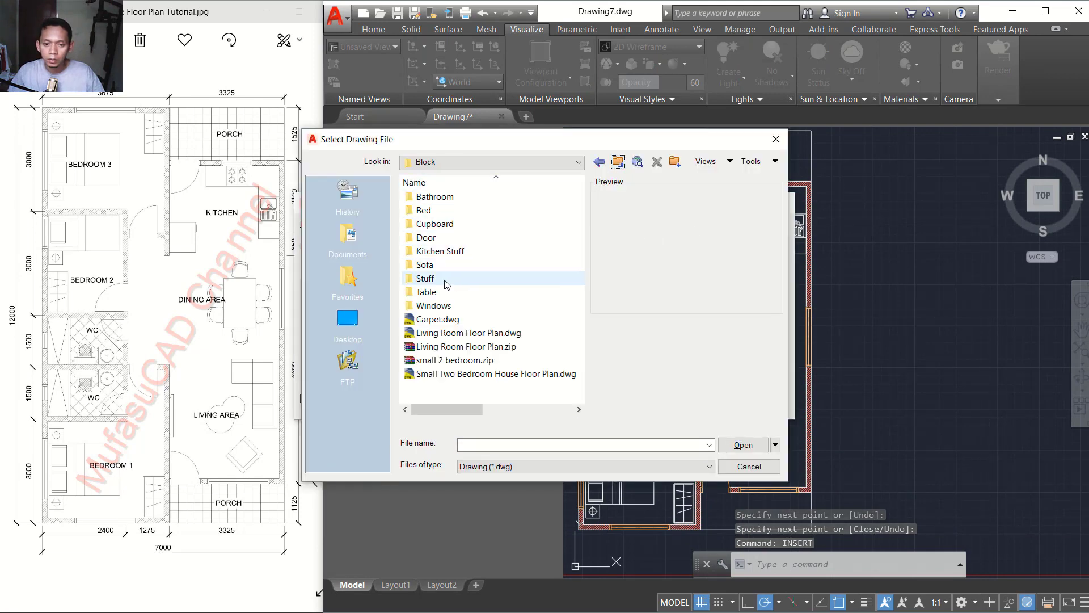
{"action": "double_click", "coordinate": [454, 265]}
{"action": "left_click", "coordinate": [441, 211]}
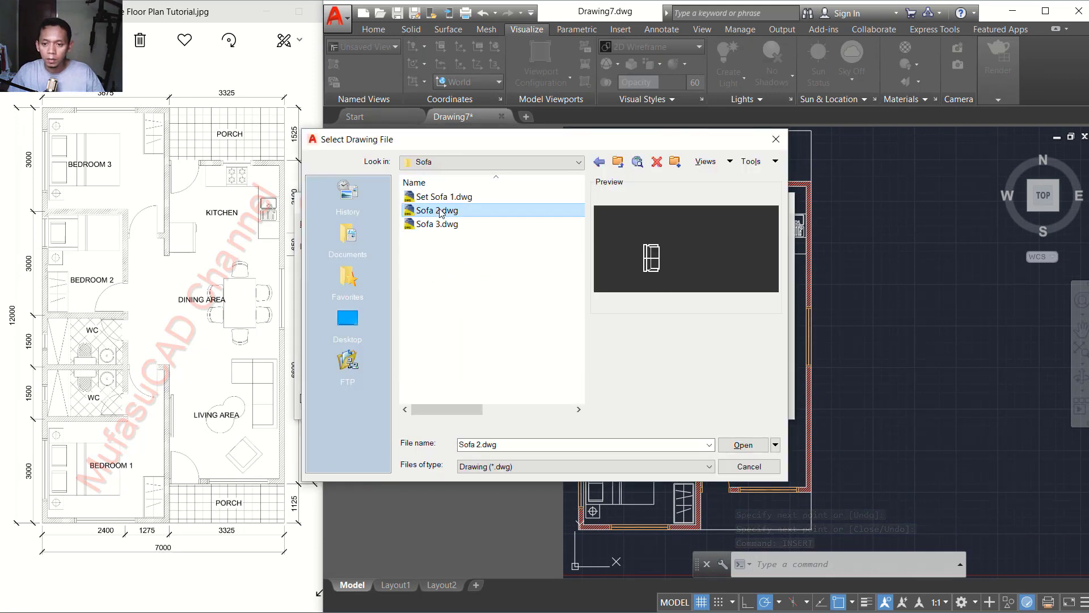
{"action": "left_click", "coordinate": [440, 224]}
{"action": "left_click", "coordinate": [443, 197]}
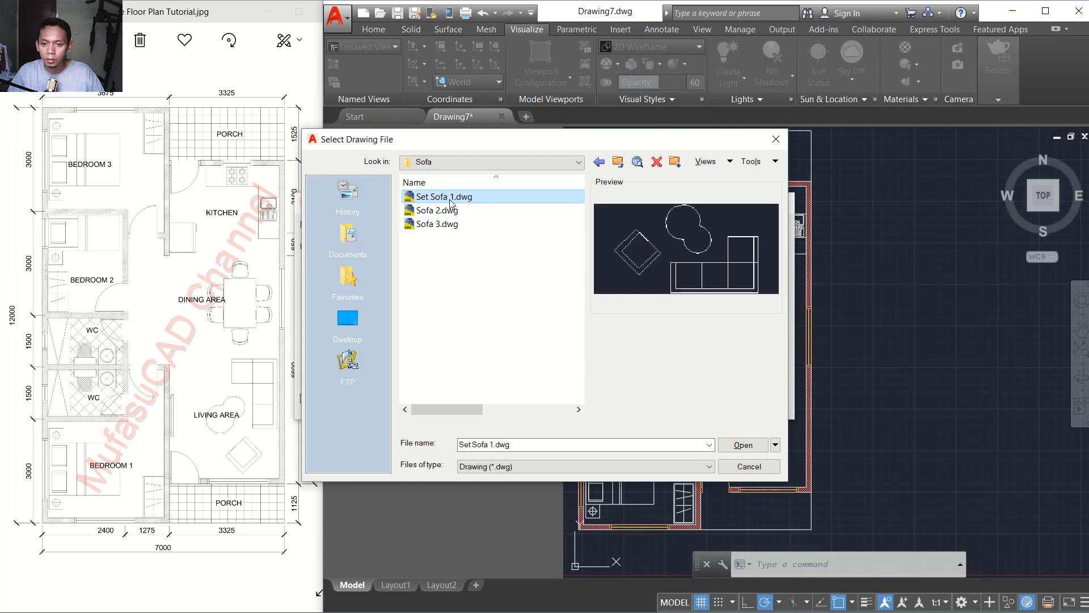
{"action": "left_click", "coordinate": [748, 444]}
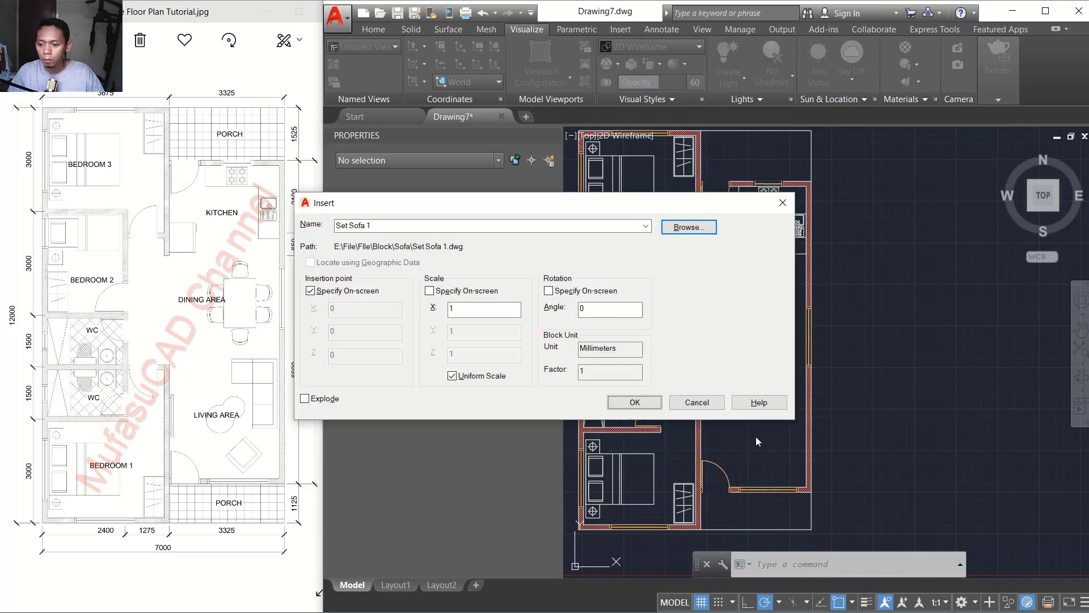
{"action": "left_click", "coordinate": [656, 402]}
{"action": "scroll", "coordinate": [675, 386], "scroll_direction": "up", "scroll_amount": 3}
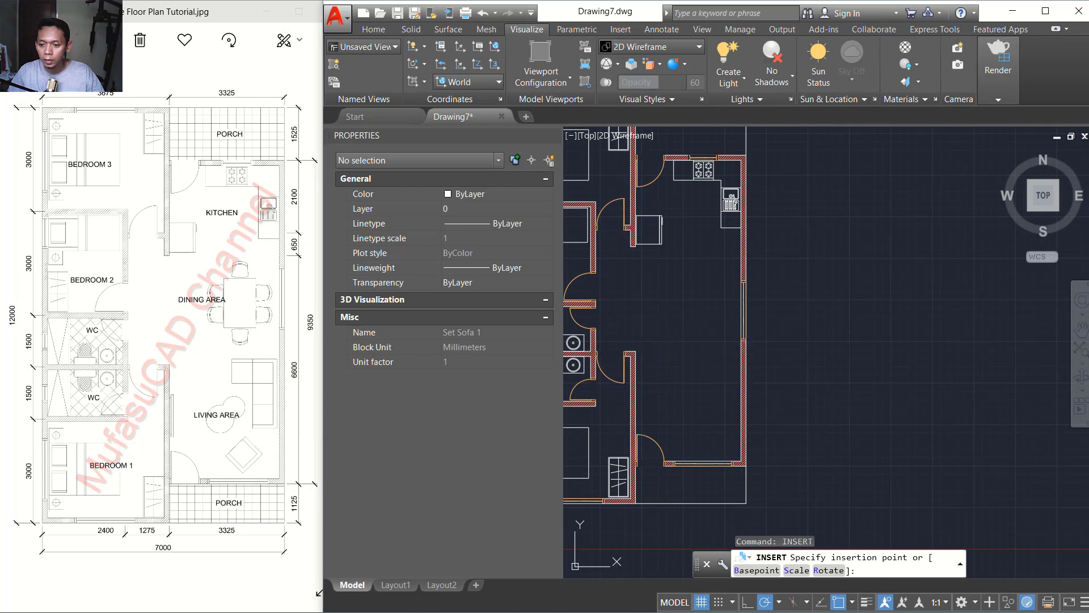
{"action": "left_click", "coordinate": [699, 418]}
Step: Rotate the sofa set 90 degrees counterclockwise about its round tables so the long sofa backs onto the outer side wall
{"action": "type", "text": "ro"}
{"action": "key", "text": "Return"}
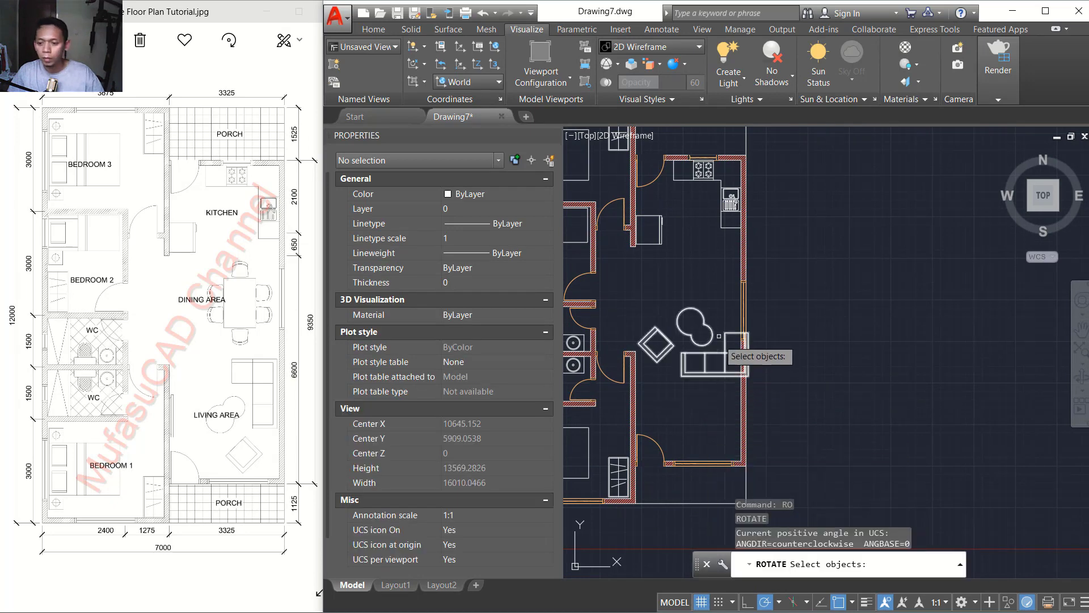
{"action": "left_click", "coordinate": [718, 341]}
{"action": "left_click", "coordinate": [661, 406]}
{"action": "key", "text": "Return"}
{"action": "left_click", "coordinate": [691, 334]}
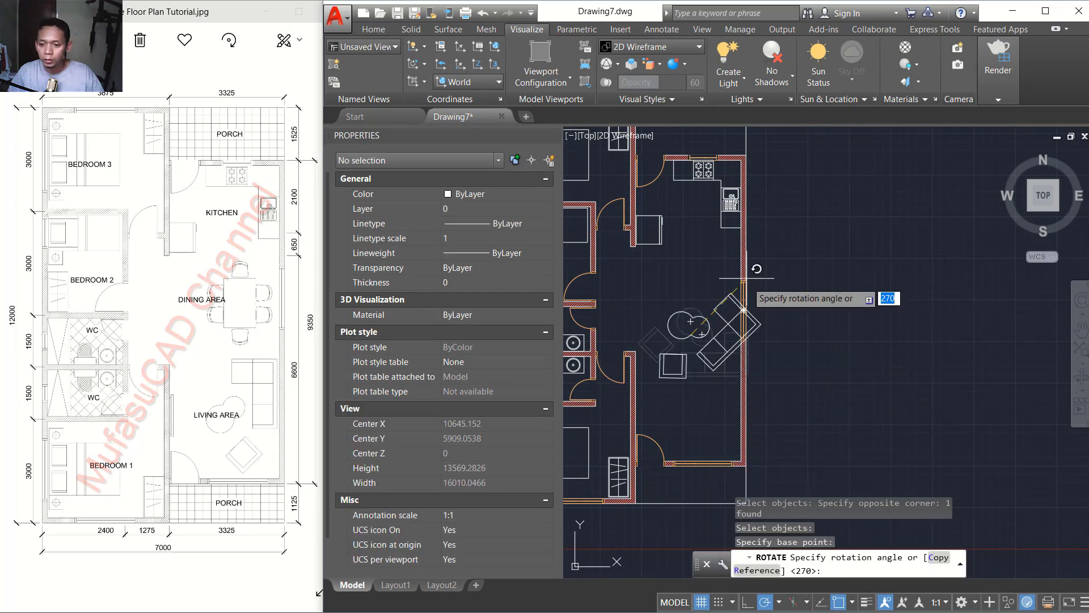
{"action": "left_click", "coordinate": [693, 267]}
Step: Move the sofa set about 2100 mm straight down into the living area, with the armchair near the front window wall
{"action": "scroll", "coordinate": [771, 437], "scroll_direction": "up", "scroll_amount": 3}
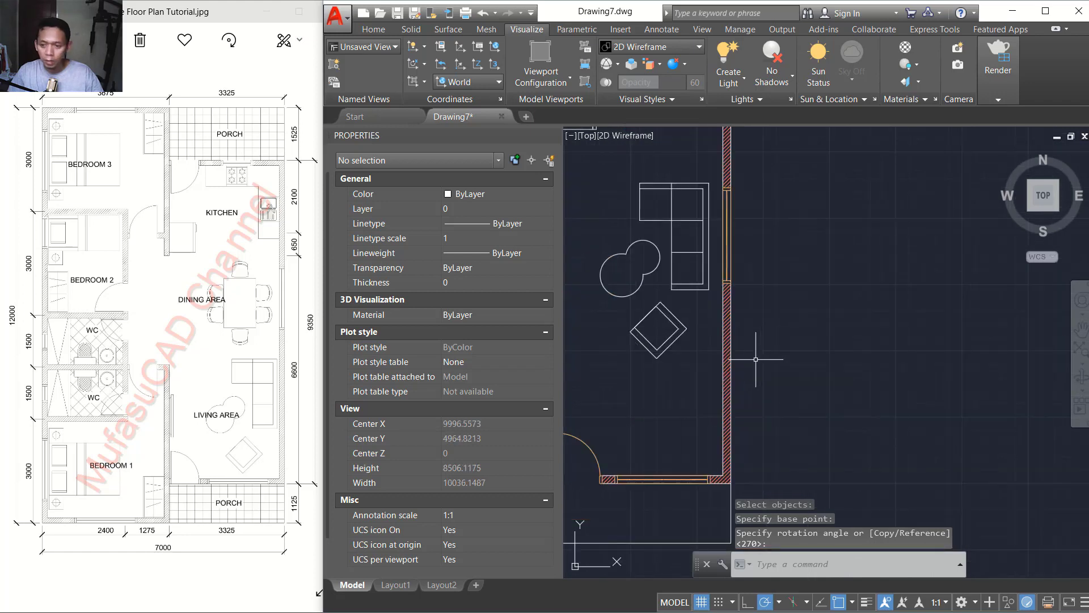
{"action": "type", "text": "m"}
{"action": "key", "text": "Return"}
{"action": "left_click", "coordinate": [697, 271]}
{"action": "left_click", "coordinate": [659, 321]}
{"action": "key", "text": "Return"}
{"action": "left_click", "coordinate": [847, 243]}
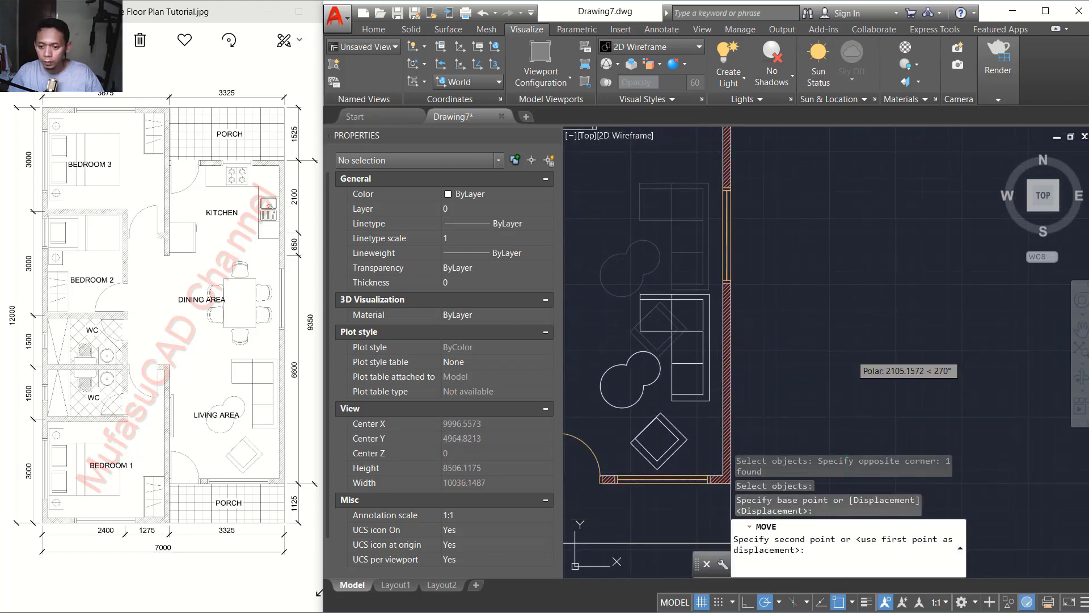
{"action": "left_click", "coordinate": [847, 355]}
Step: Move the sofa set about 200 mm horizontally so the long sofa sits close to the outer side wall
{"action": "key", "text": "Return"}
{"action": "left_click", "coordinate": [689, 421]}
{"action": "left_click", "coordinate": [665, 442]}
{"action": "key", "text": "Return"}
{"action": "left_click", "coordinate": [817, 365]}
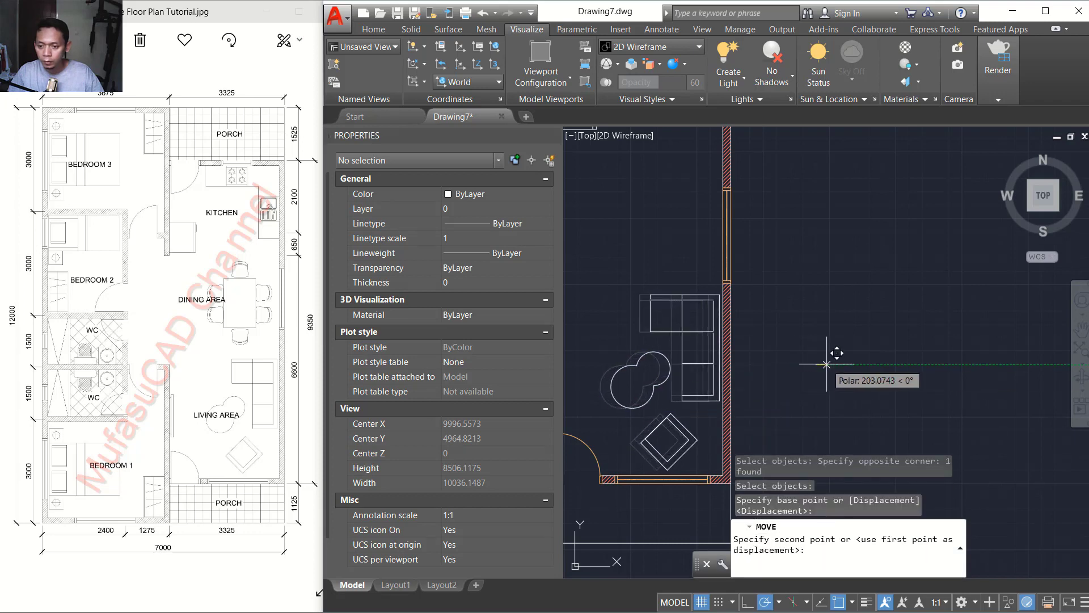
{"action": "left_click", "coordinate": [827, 364]}
Step: Insert TV 1.dwg from the Stuff folder against the living area's inner wall, opposite the sofa set
{"action": "middle_click_drag", "start_coordinate": [783, 321], "coordinate": [855, 354]}
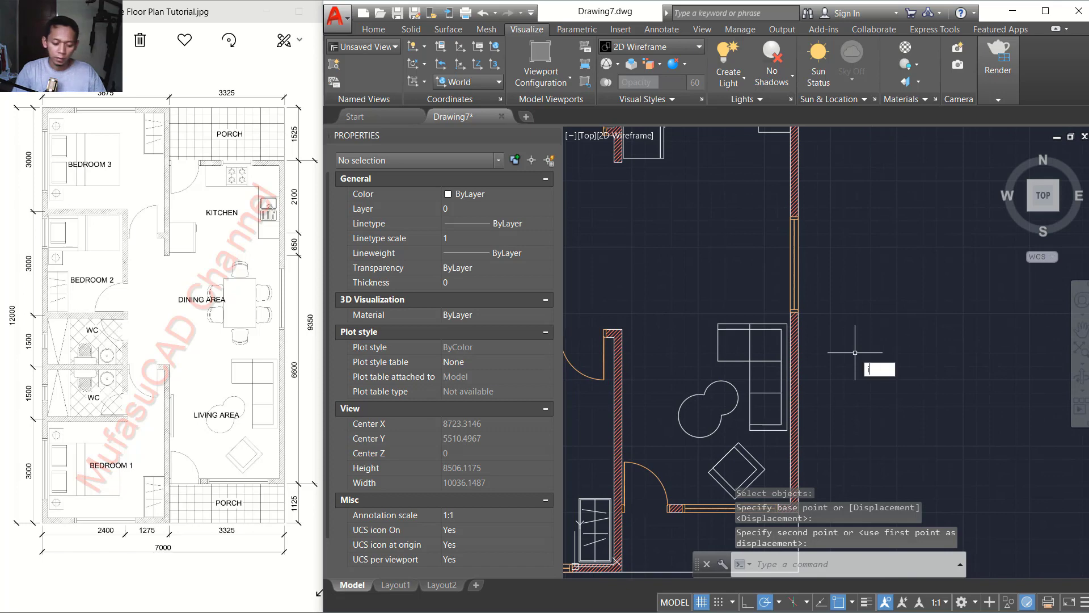
{"action": "type", "text": "insert"}
{"action": "key", "text": "Return"}
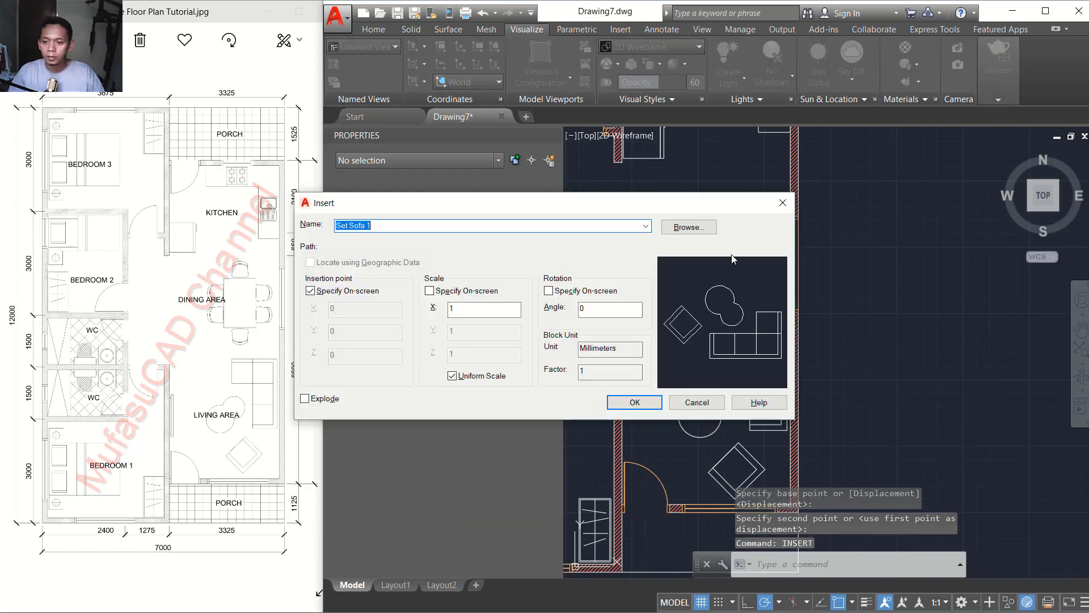
{"action": "left_click", "coordinate": [691, 227]}
{"action": "left_click", "coordinate": [618, 162]}
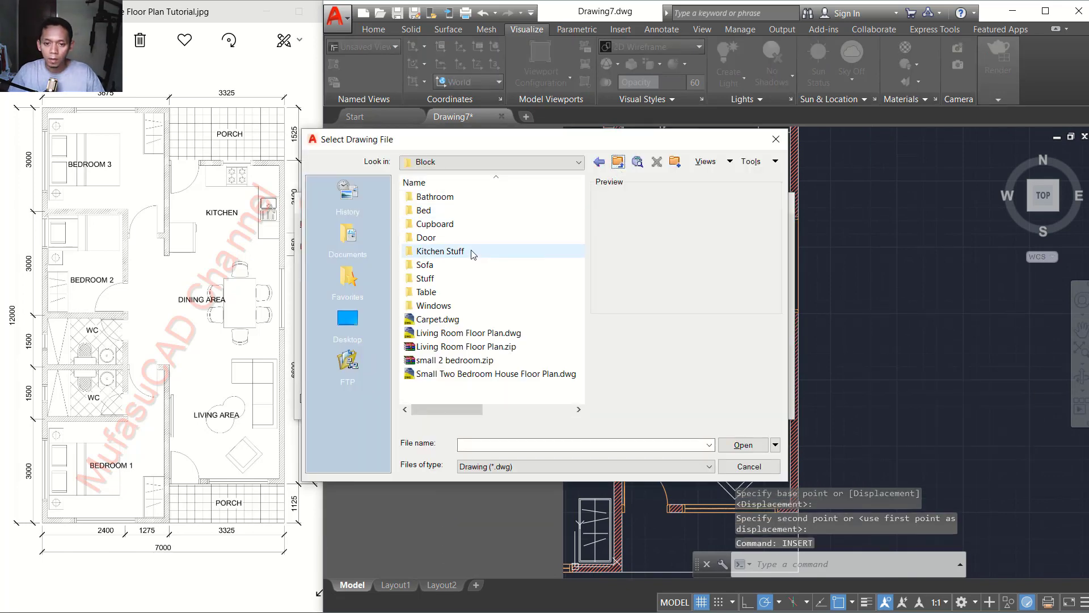
{"action": "double_click", "coordinate": [426, 278]}
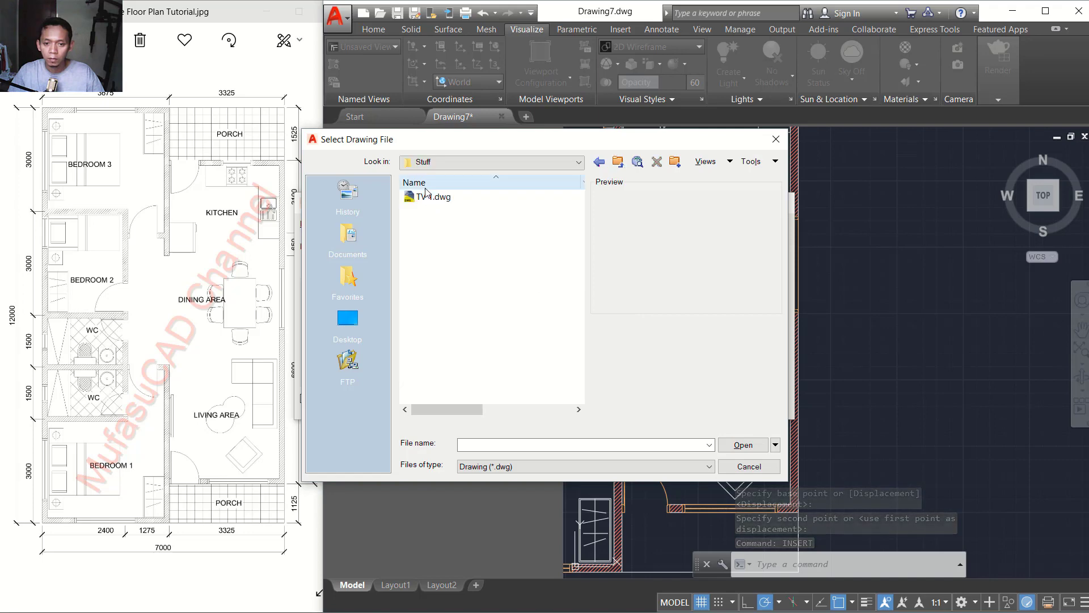
{"action": "left_click", "coordinate": [432, 196]}
{"action": "left_click", "coordinate": [744, 445]}
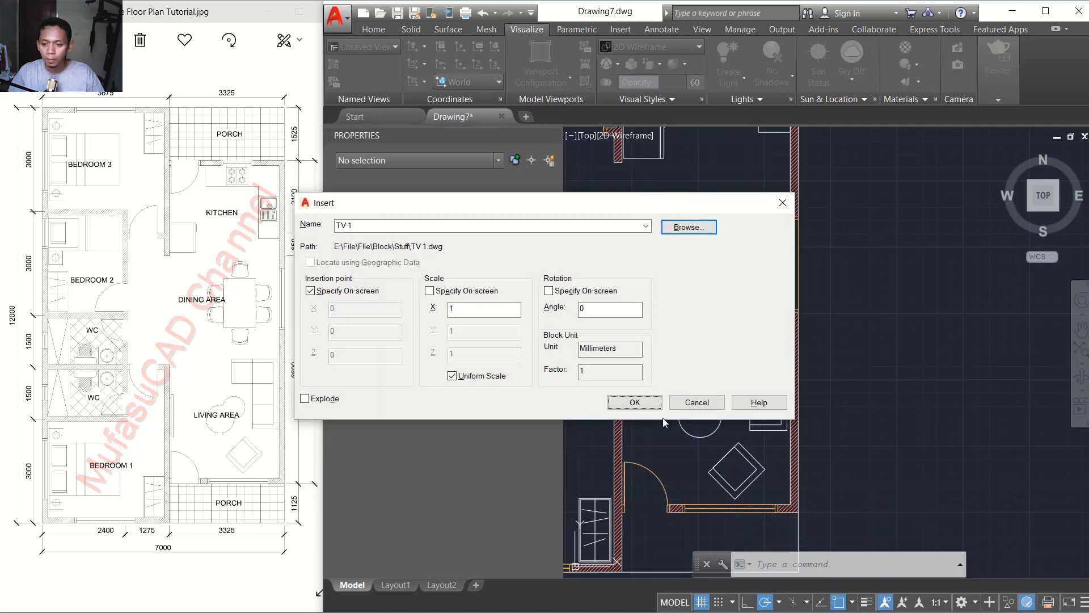
{"action": "left_click", "coordinate": [633, 402]}
{"action": "scroll", "coordinate": [619, 449], "scroll_direction": "up", "scroll_amount": 3}
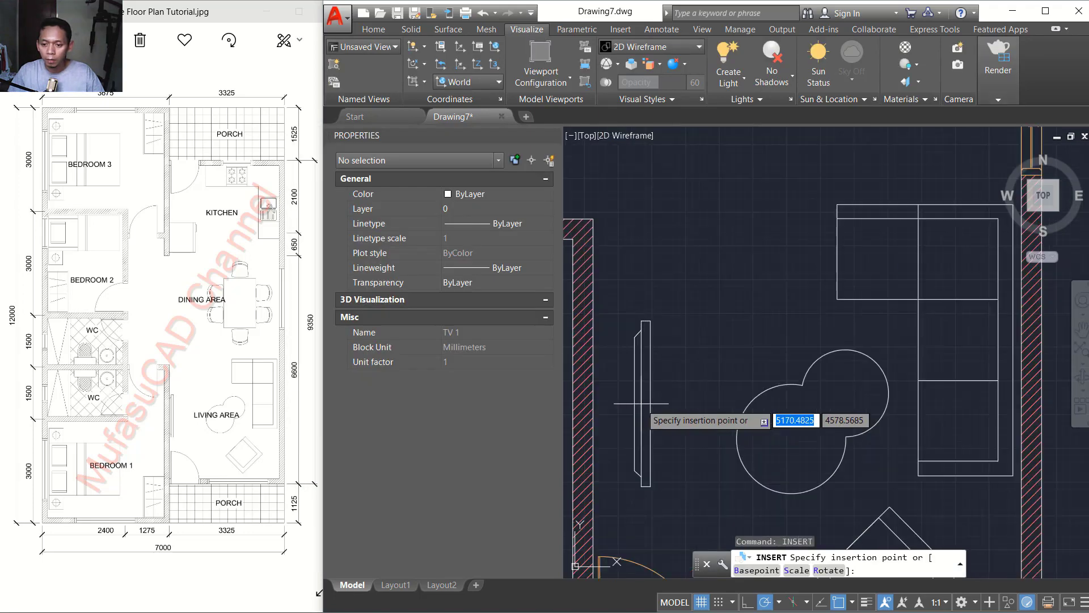
{"action": "left_click", "coordinate": [603, 396]}
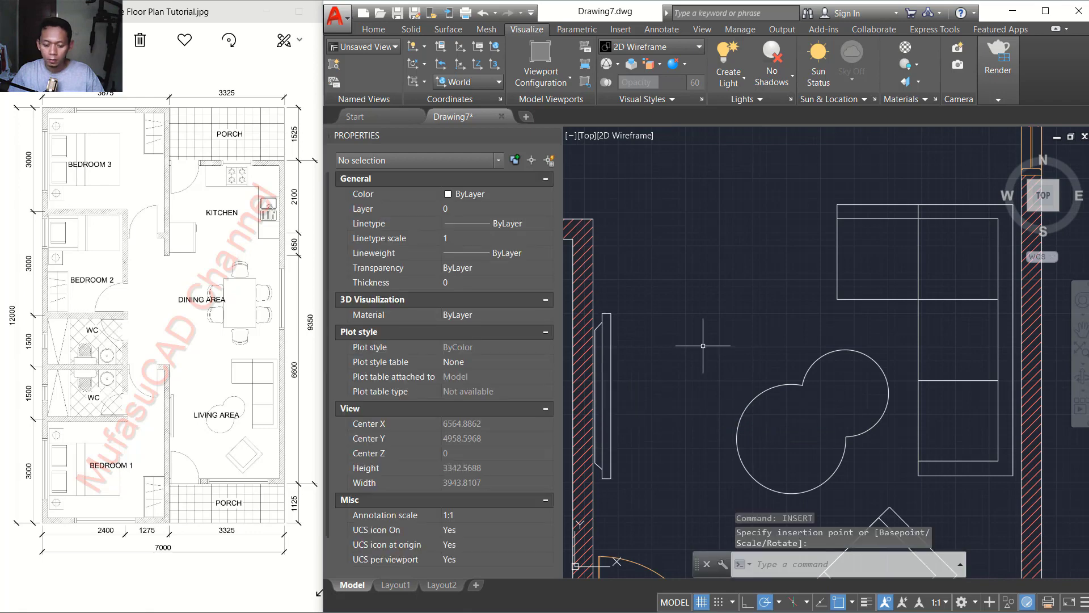
Step: Start inserting another drawing block and browse to the Table folder inside the Block folder
{"action": "key", "text": "Return"}
{"action": "left_click", "coordinate": [689, 228]}
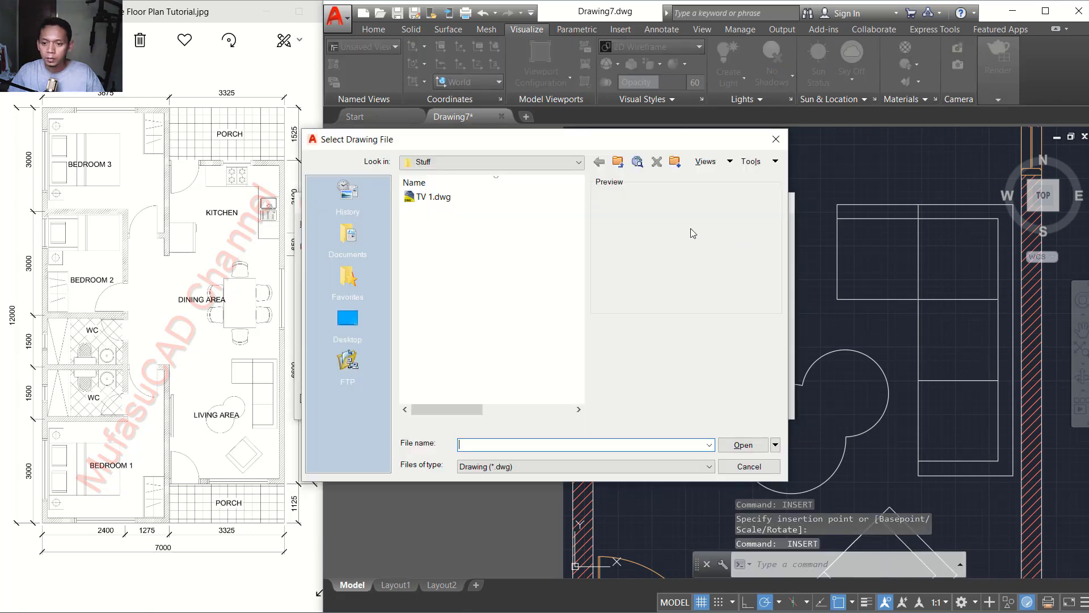
{"action": "left_click", "coordinate": [617, 163]}
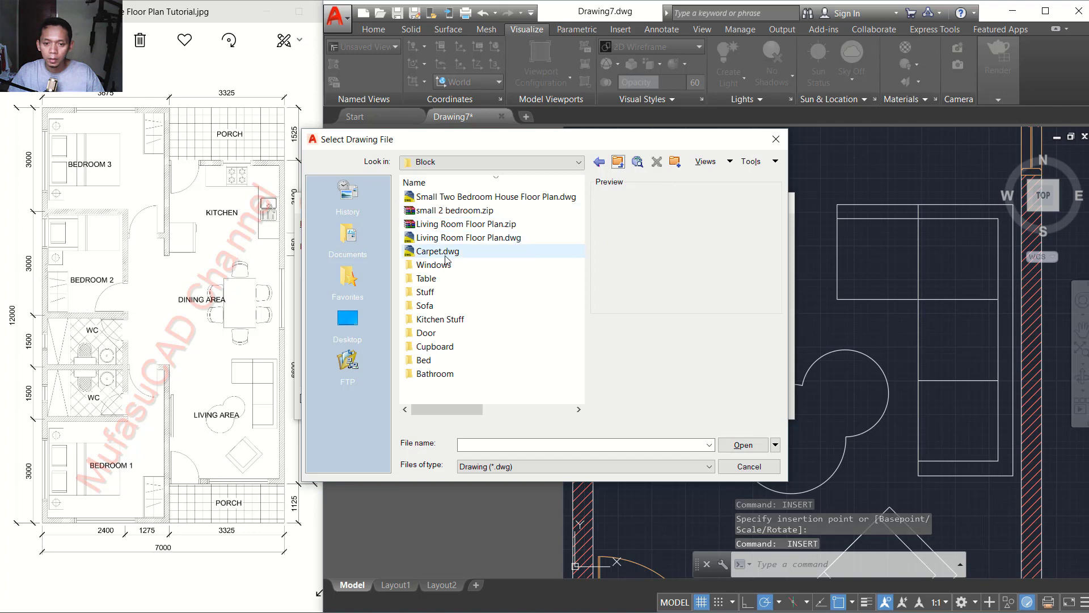
{"action": "left_click", "coordinate": [479, 162]}
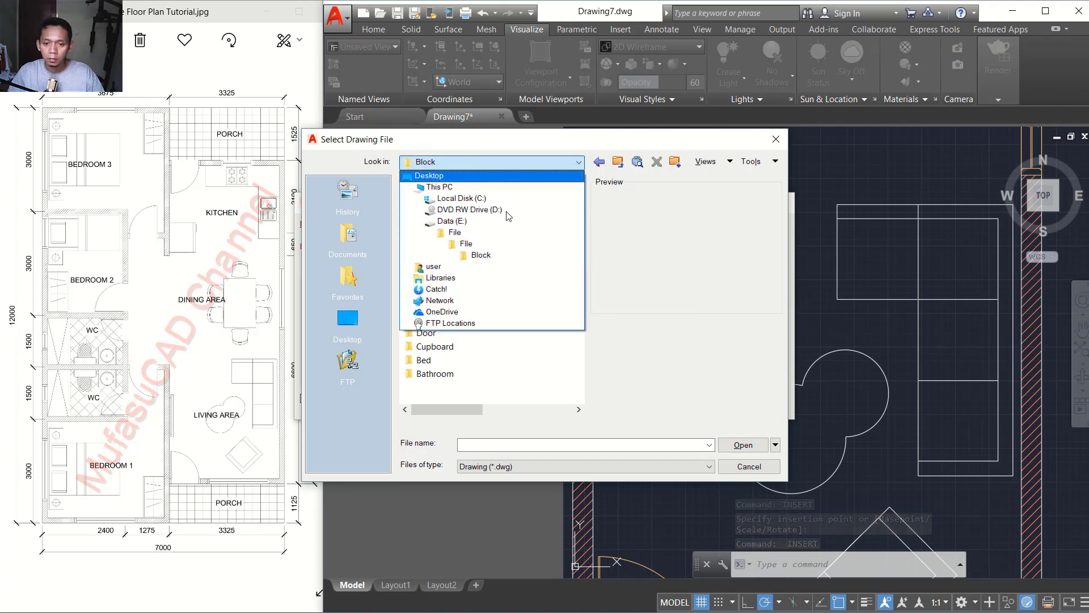
{"action": "left_click", "coordinate": [478, 163]}
{"action": "left_click", "coordinate": [475, 182]}
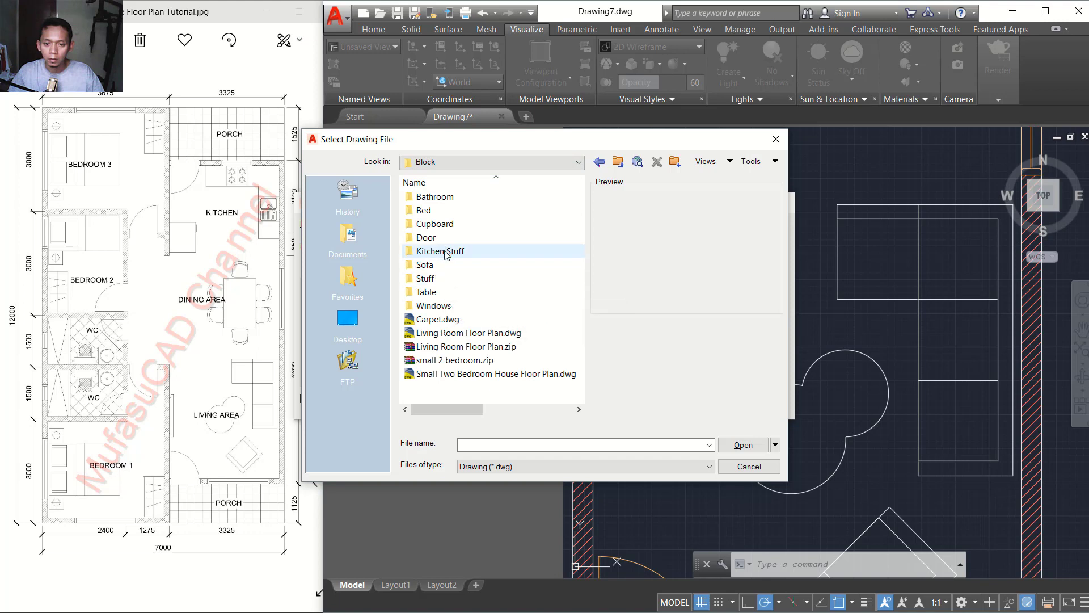
{"action": "left_click", "coordinate": [449, 293]}
{"action": "double_click", "coordinate": [449, 293]}
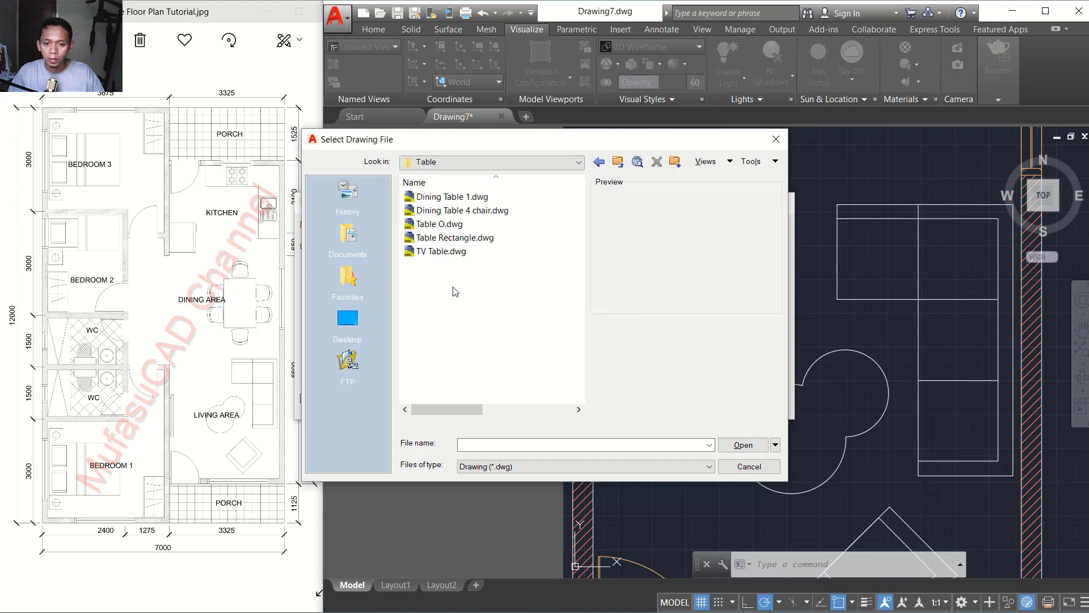
Step: Insert Dining Table 1.dwg into the dining area, between the kitchen and the sofa set
{"action": "left_click", "coordinate": [468, 200]}
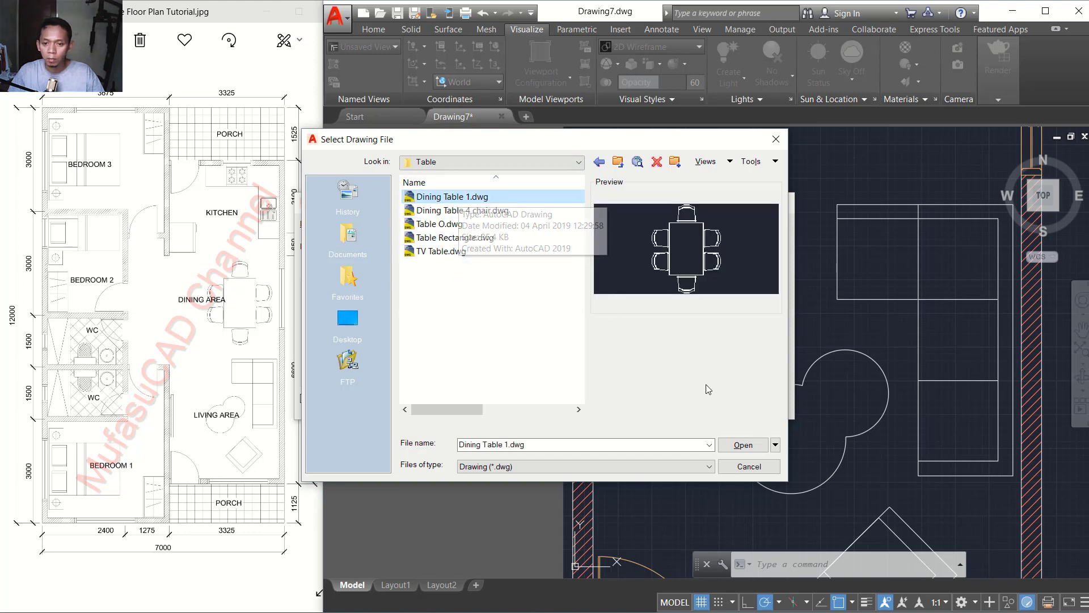
{"action": "left_click", "coordinate": [739, 445]}
{"action": "left_click", "coordinate": [634, 403]}
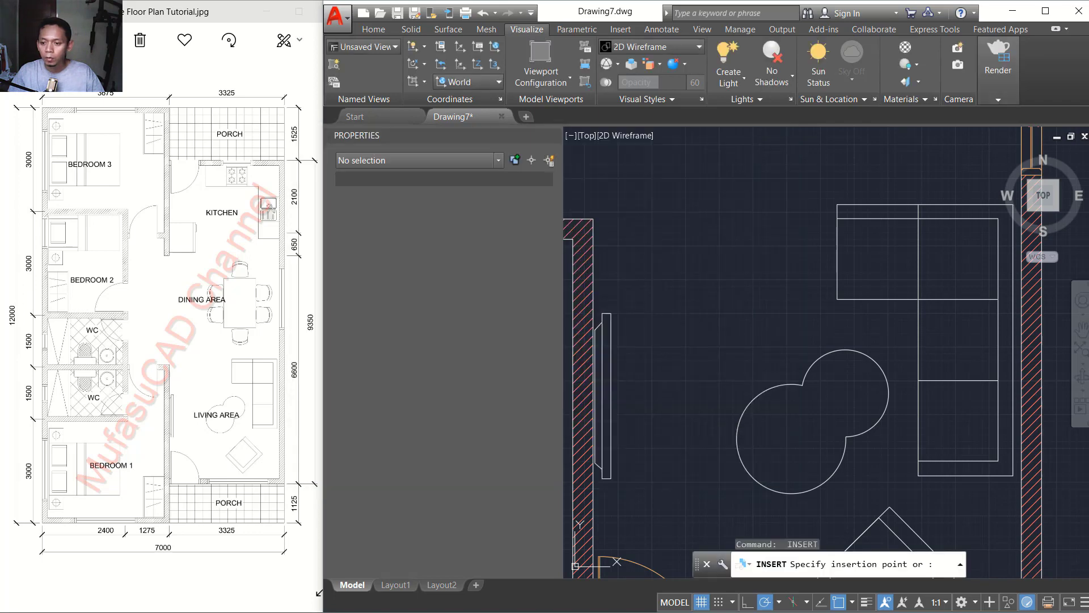
{"action": "scroll", "coordinate": [707, 282], "scroll_direction": "down", "scroll_amount": 5}
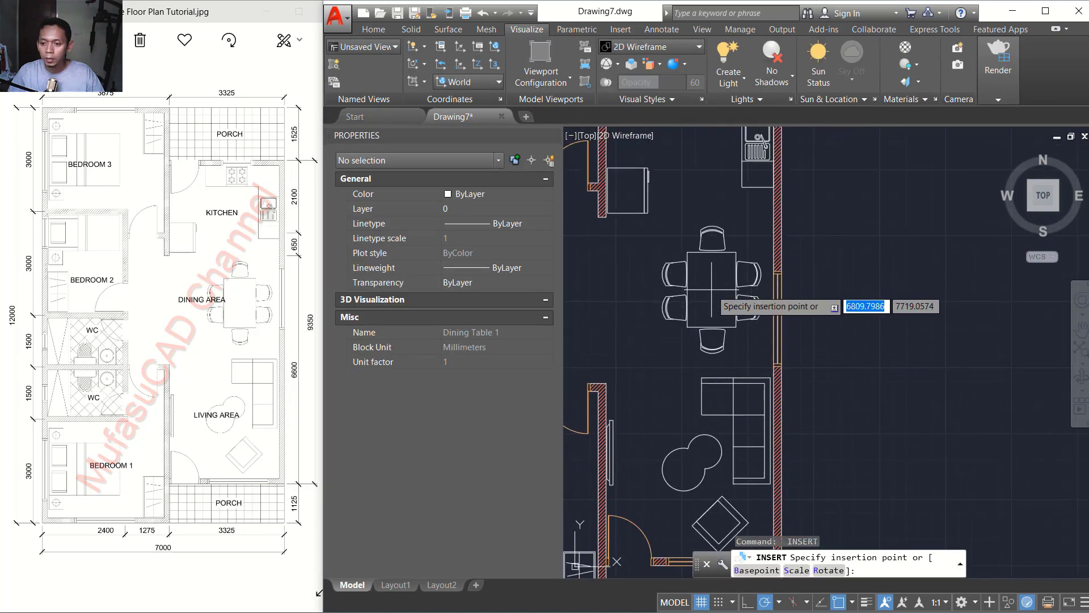
{"action": "left_click", "coordinate": [712, 294]}
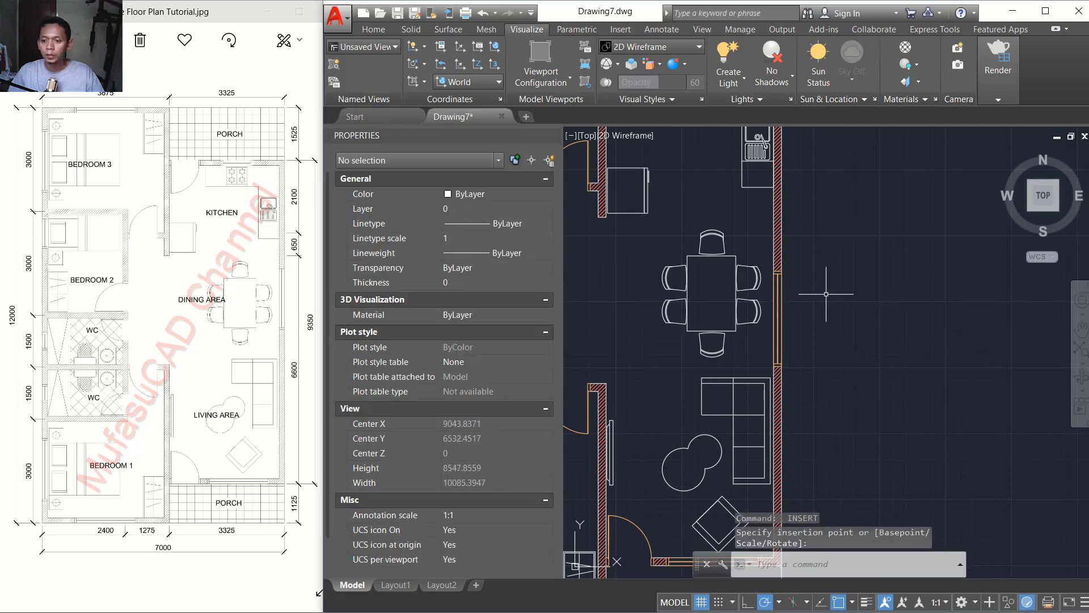
Step: Create a multiline text label reading KITCHEN in the empty space outside the plan, beside Bedroom 2
{"action": "scroll", "coordinate": [839, 299], "scroll_direction": "down", "scroll_amount": 4}
{"action": "scroll", "coordinate": [727, 337], "scroll_direction": "up", "scroll_amount": 2}
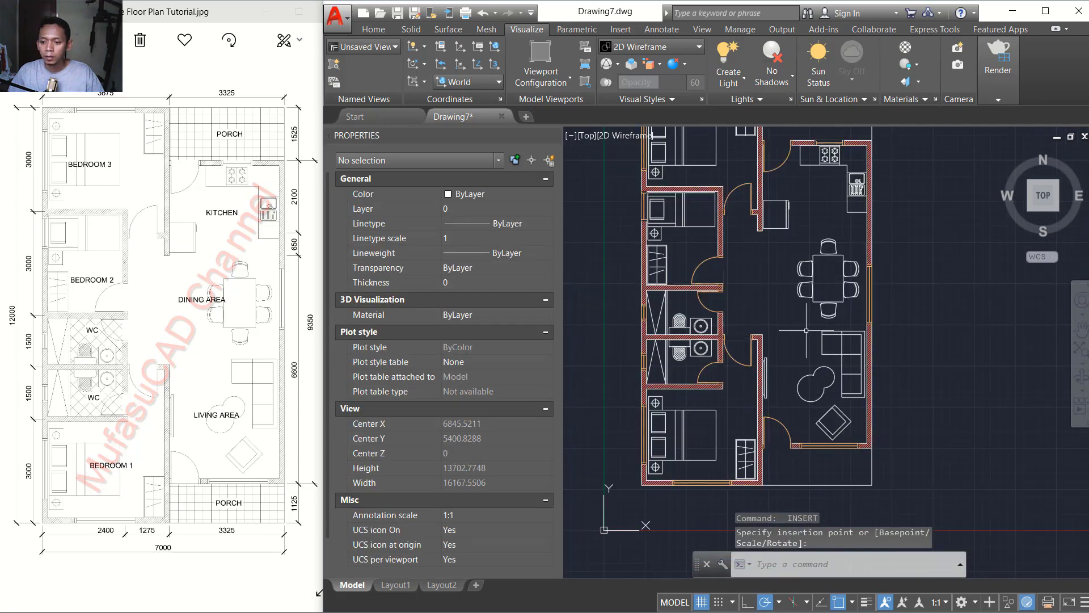
{"action": "scroll", "coordinate": [782, 302], "scroll_direction": "down", "scroll_amount": 2}
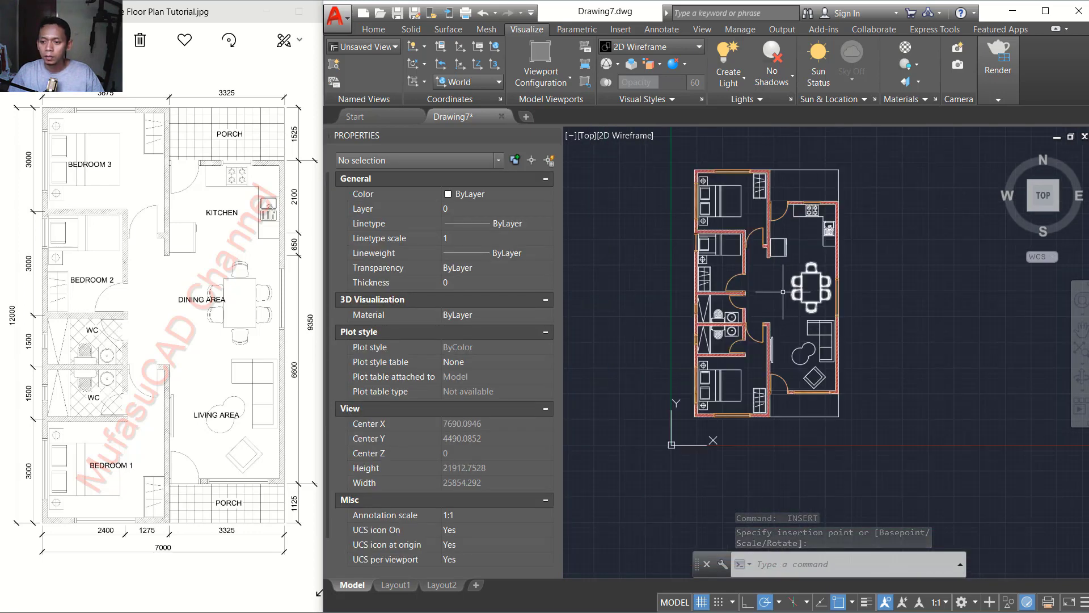
{"action": "scroll", "coordinate": [766, 309], "scroll_direction": "up", "scroll_amount": 2}
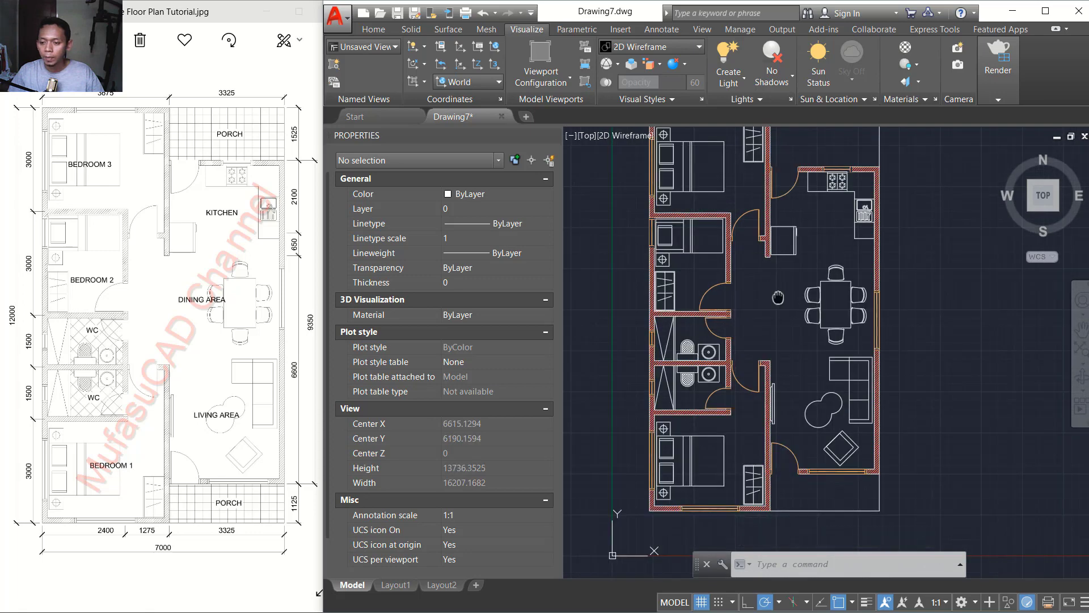
{"action": "middle_click_drag", "start_coordinate": [778, 298], "coordinate": [805, 331]}
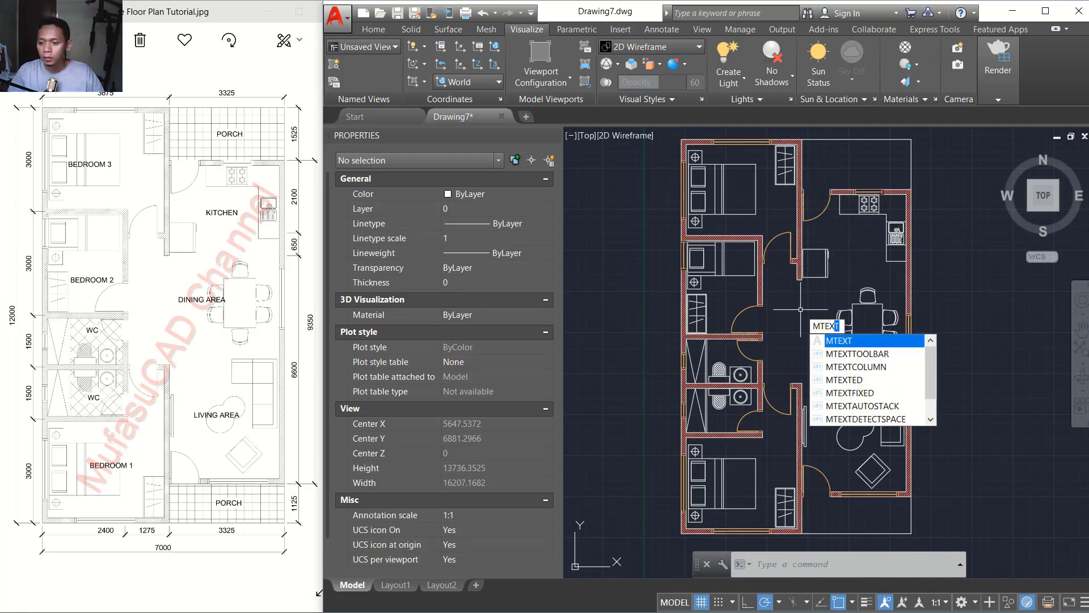
{"action": "key", "text": "Return"}
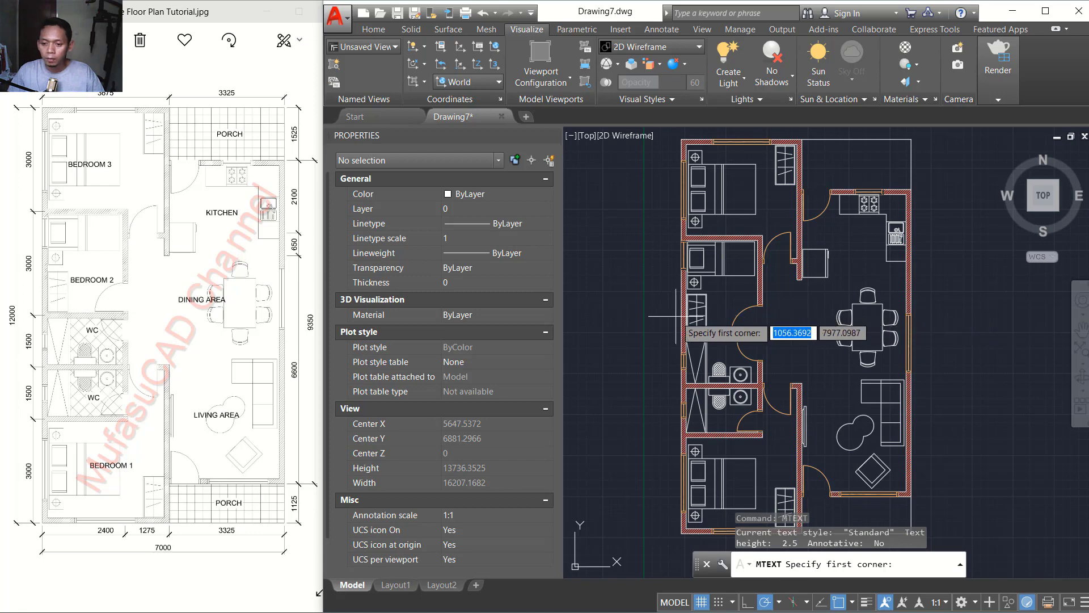
{"action": "left_click", "coordinate": [585, 293]}
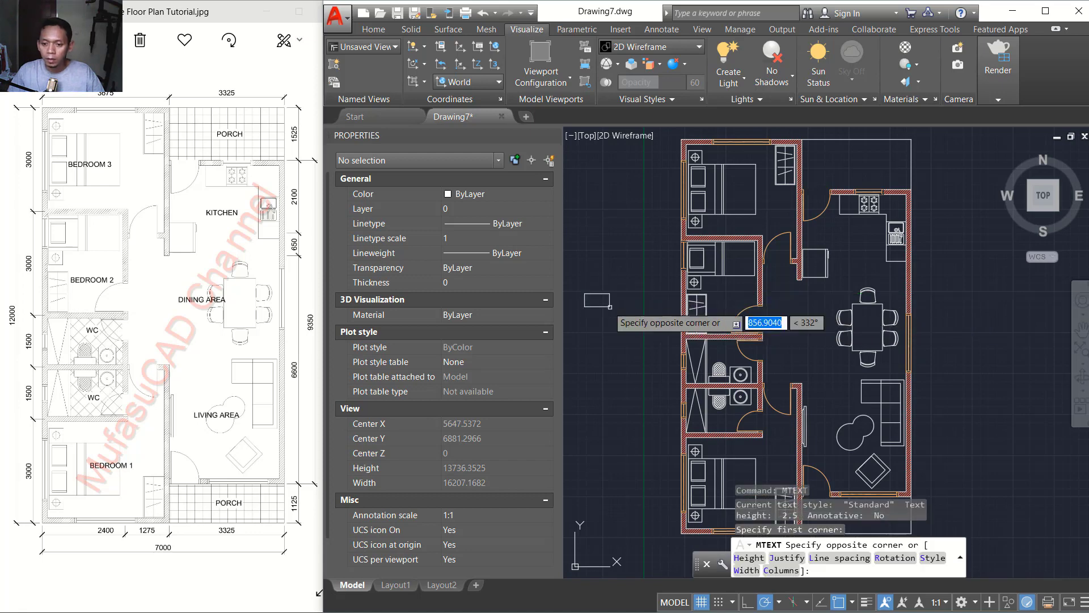
{"action": "left_click", "coordinate": [652, 336]}
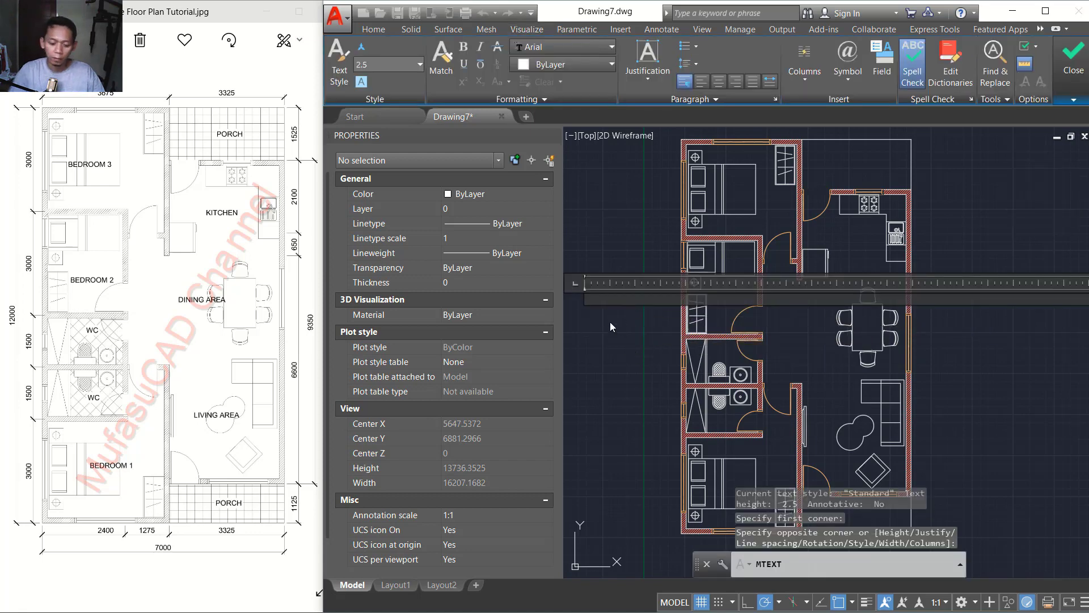
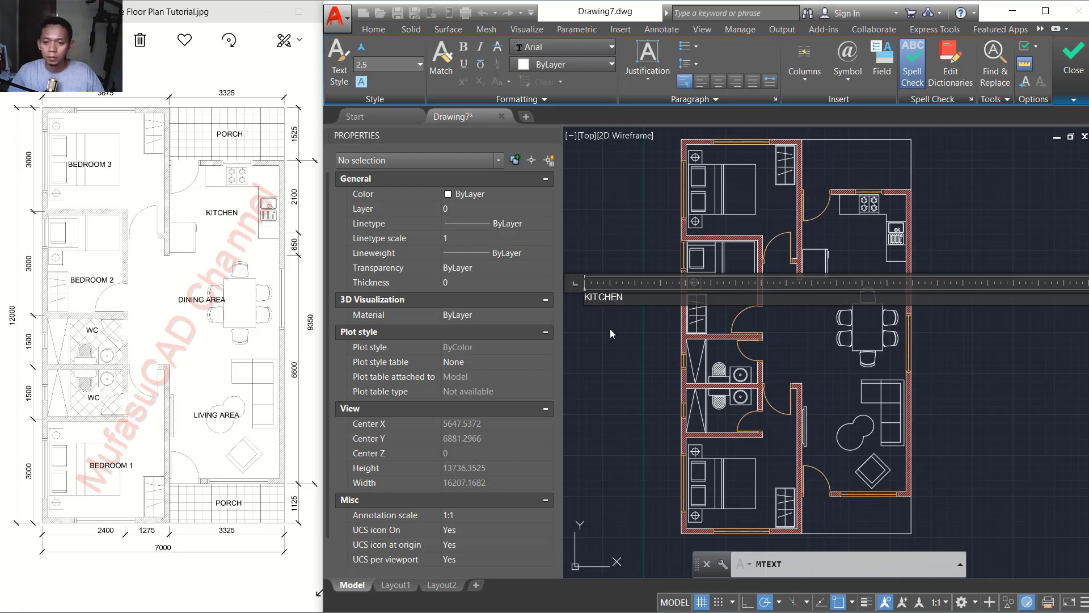
{"action": "left_click", "coordinate": [611, 330]}
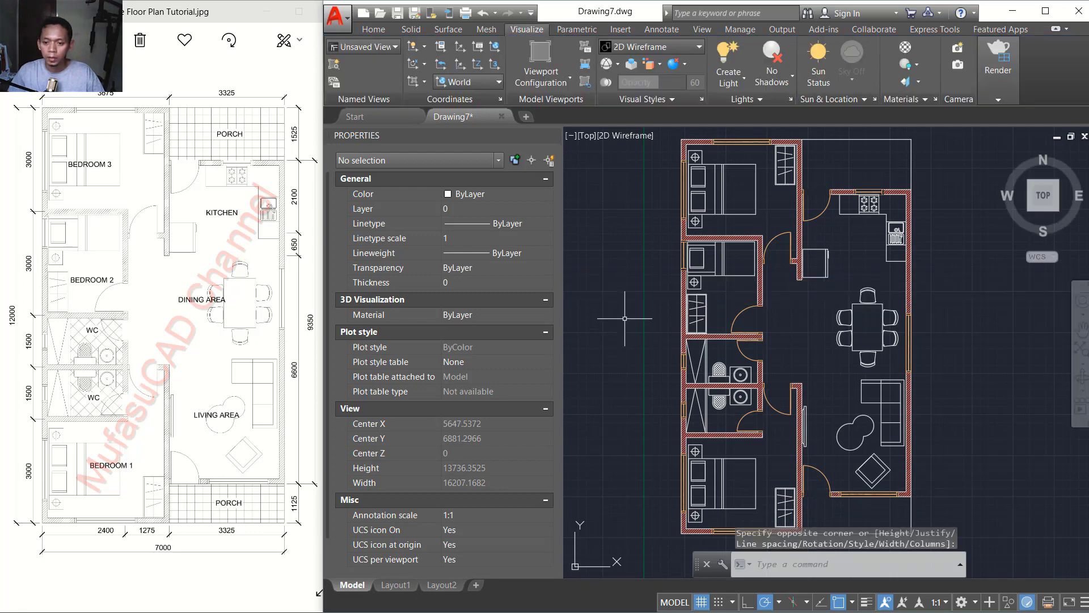
Step: Set the KITCHEN label's text height to 150 and its color to Green
{"action": "middle_click_drag", "start_coordinate": [625, 321], "coordinate": [665, 320]}
{"action": "left_click", "coordinate": [695, 250]}
{"action": "left_click", "coordinate": [584, 347]}
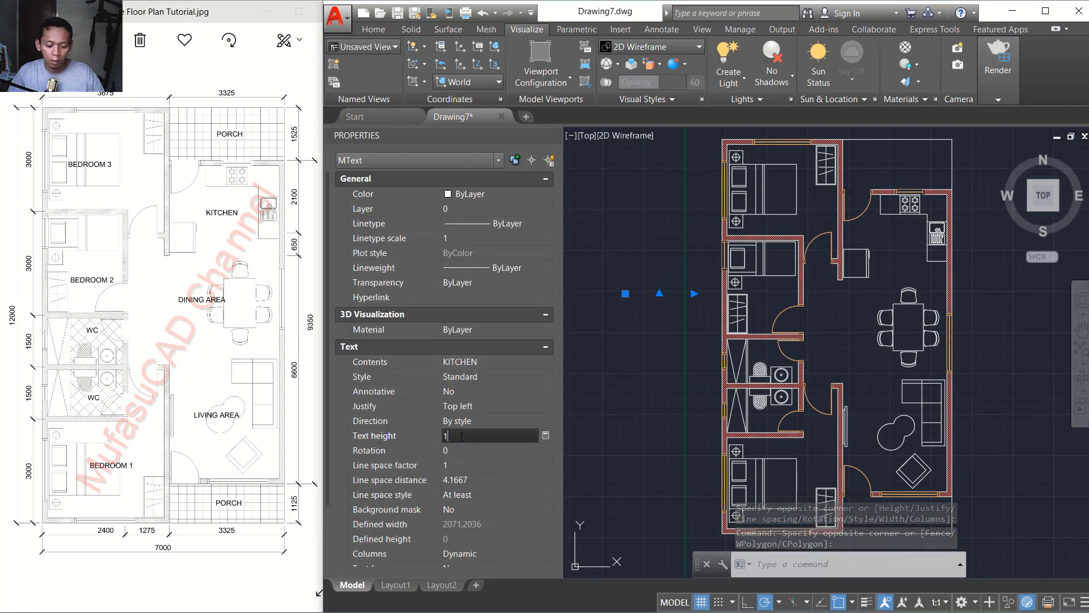
{"action": "left_click", "coordinate": [474, 450]}
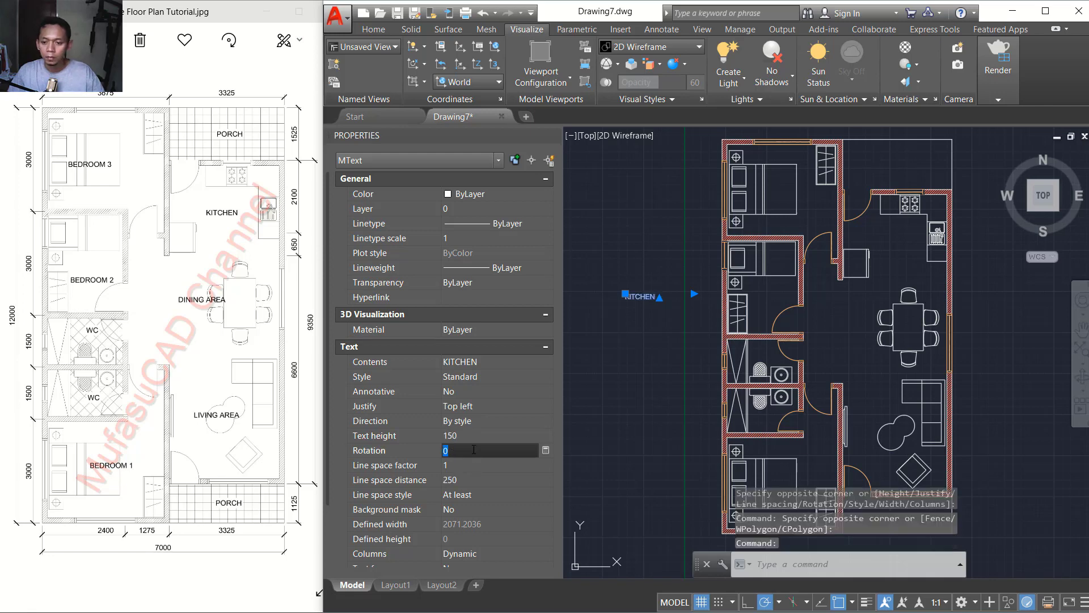
{"action": "left_click", "coordinate": [484, 195]}
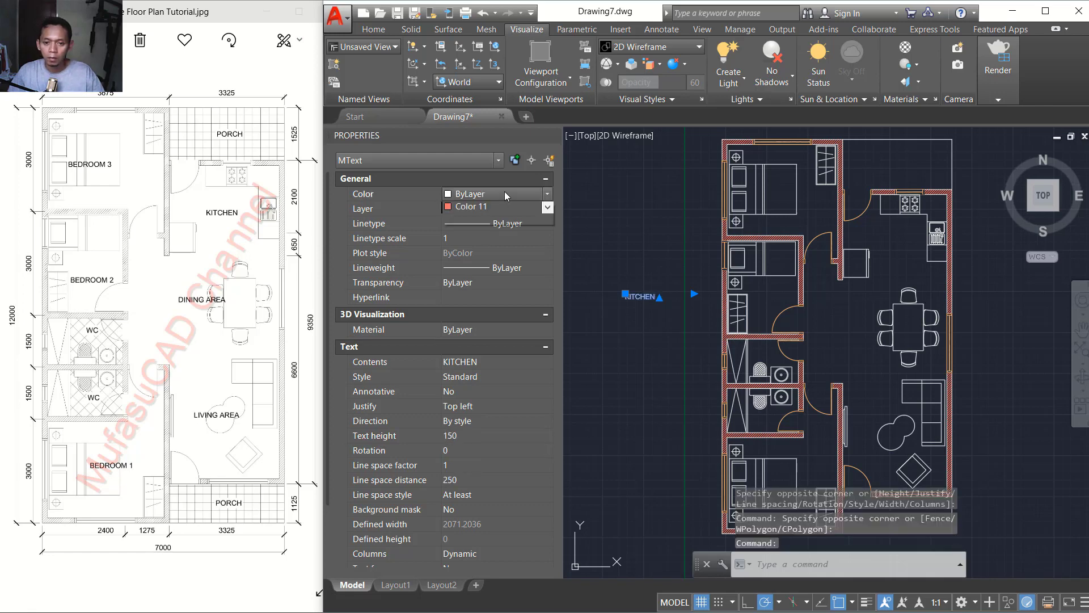
{"action": "left_click", "coordinate": [495, 254]}
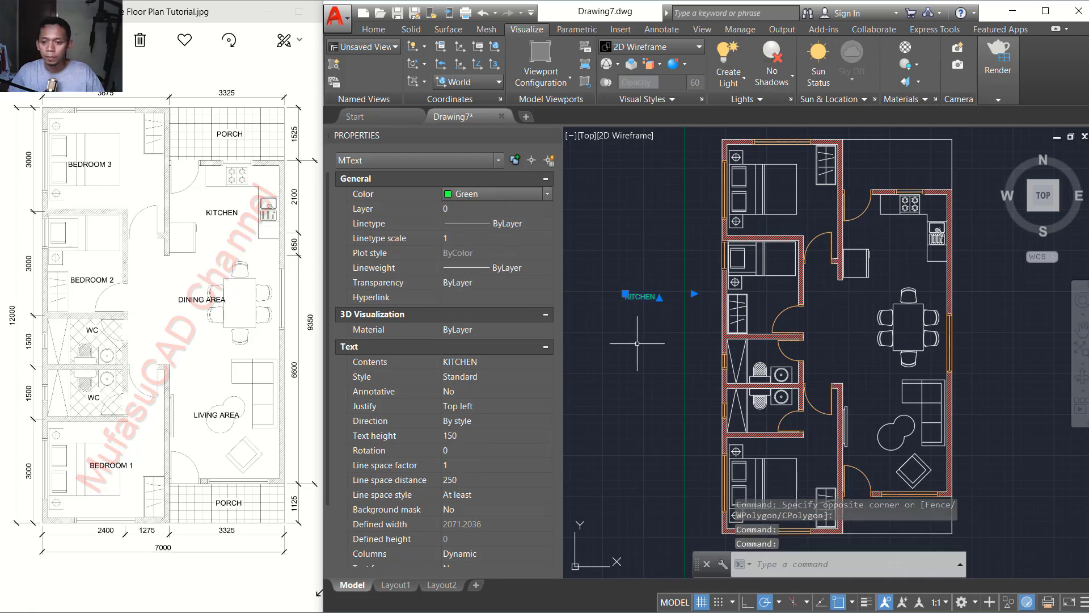
{"action": "left_click", "coordinate": [636, 347]}
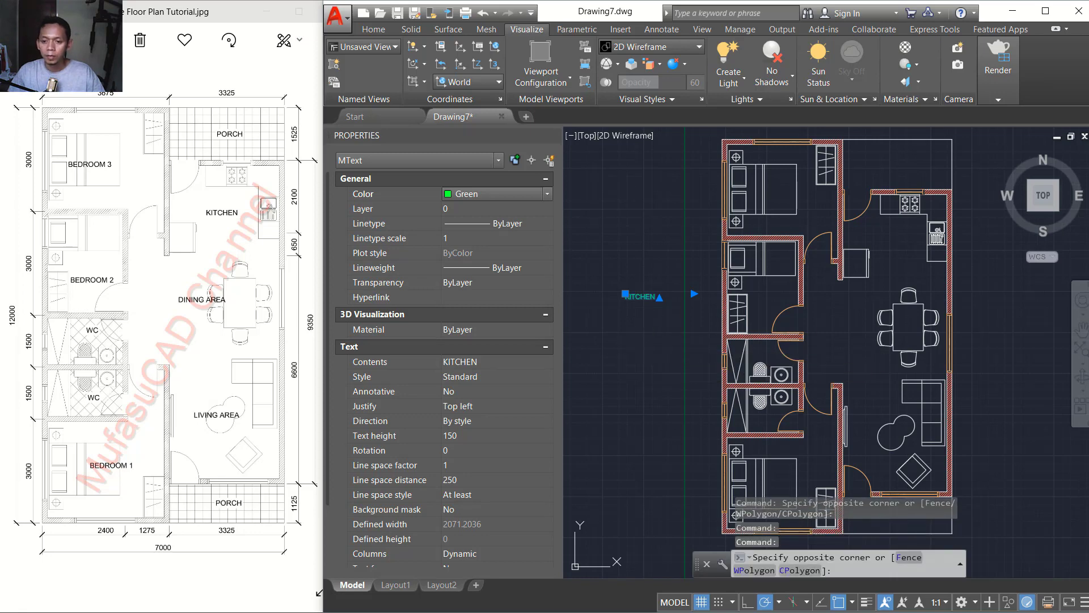
{"action": "key", "text": "Escape"}
Step: Copy the green KITCHEN label into the porch next to the kitchen and into the kitchen itself
{"action": "scroll", "coordinate": [638, 339], "scroll_direction": "down", "scroll_amount": 2}
{"action": "scroll", "coordinate": [638, 339], "scroll_direction": "up", "scroll_amount": 5}
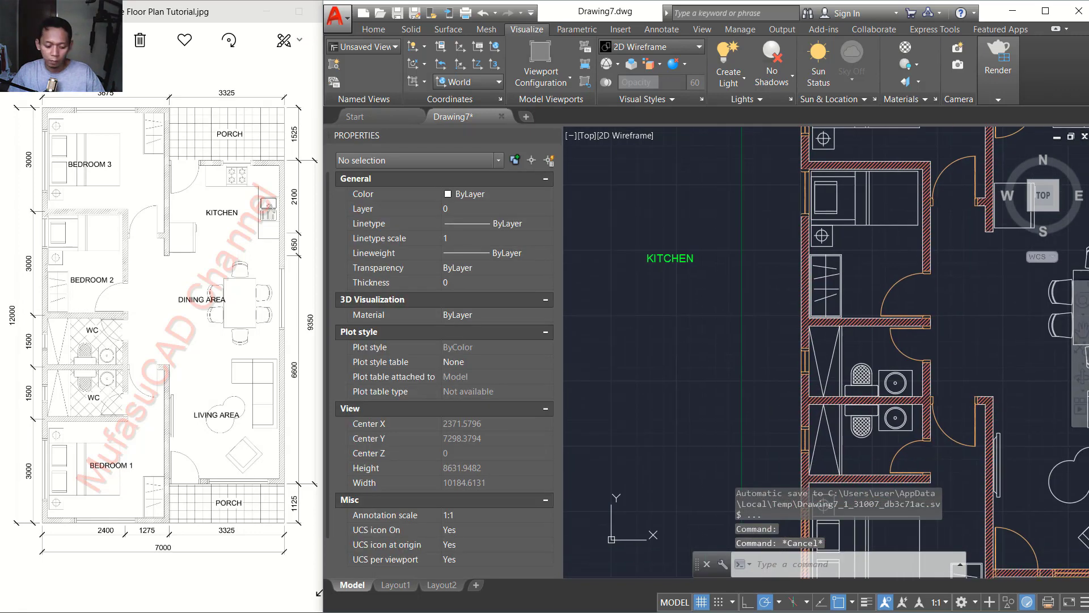
{"action": "scroll", "coordinate": [678, 322], "scroll_direction": "down", "scroll_amount": 2}
{"action": "type", "text": "COPY"}
{"action": "left_click", "coordinate": [686, 256]}
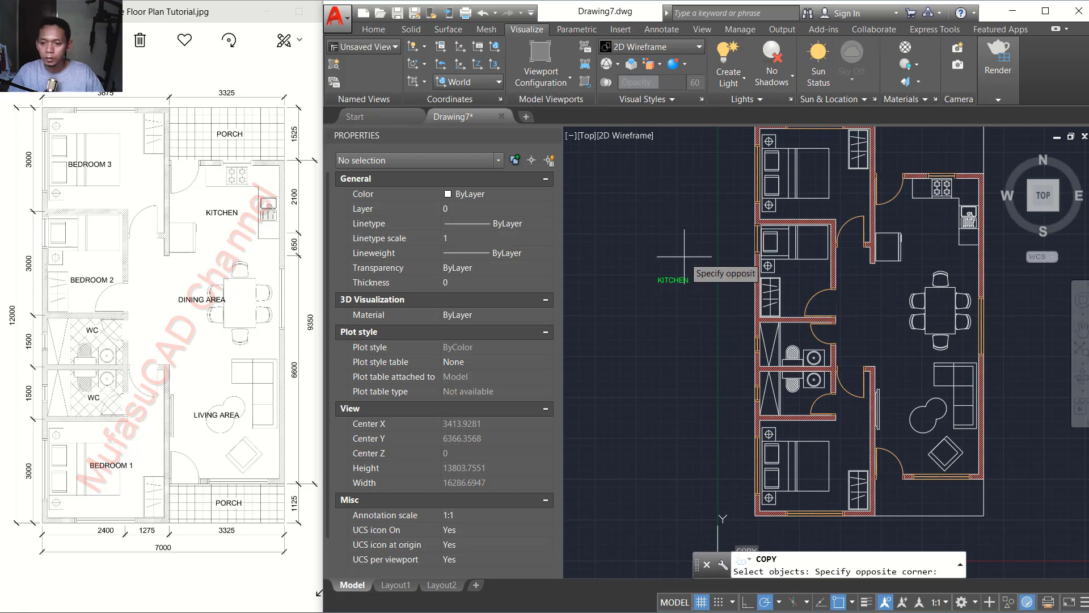
{"action": "left_click", "coordinate": [644, 345]}
{"action": "key", "text": "Return"}
{"action": "scroll", "coordinate": [690, 374], "scroll_direction": "down", "scroll_amount": 3}
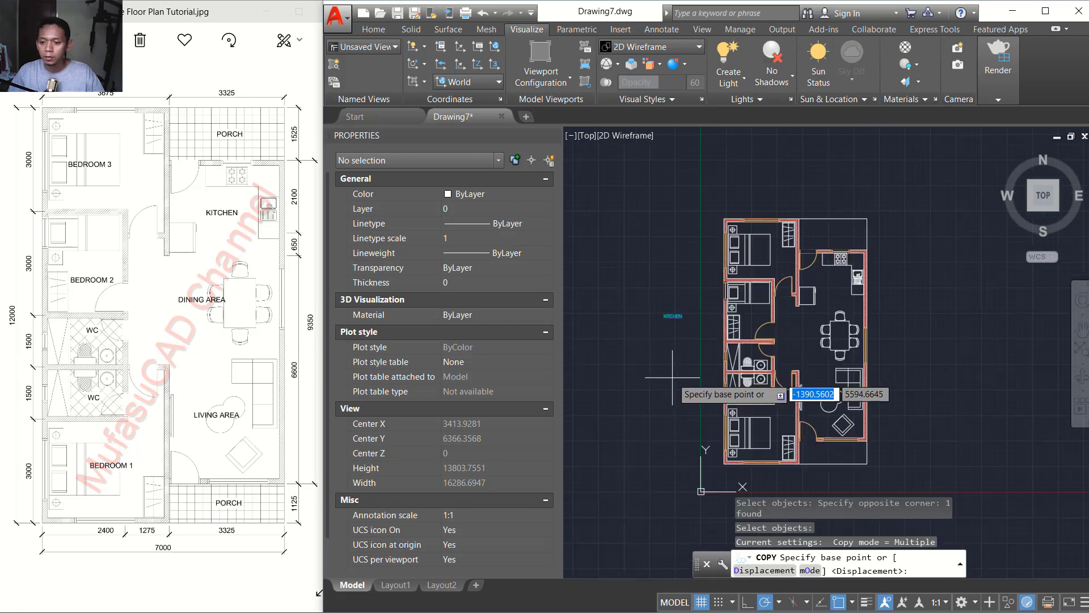
{"action": "left_click", "coordinate": [974, 481]}
{"action": "middle_click_drag", "start_coordinate": [950, 397], "coordinate": [919, 373]}
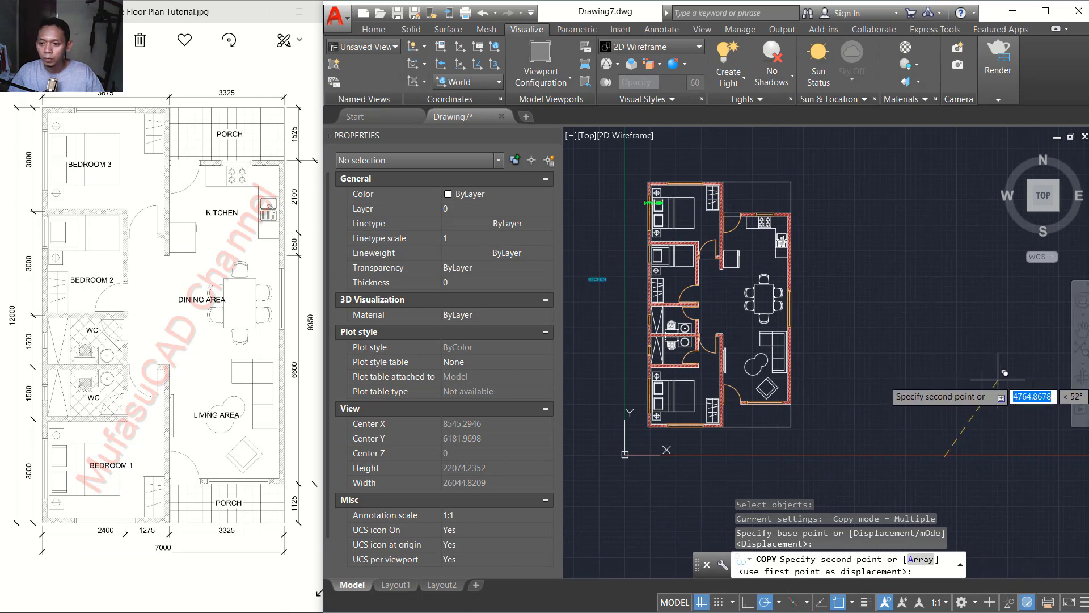
{"action": "middle_click_drag", "start_coordinate": [1075, 364], "coordinate": [1014, 347]}
{"action": "left_click", "coordinate": [1049, 400]}
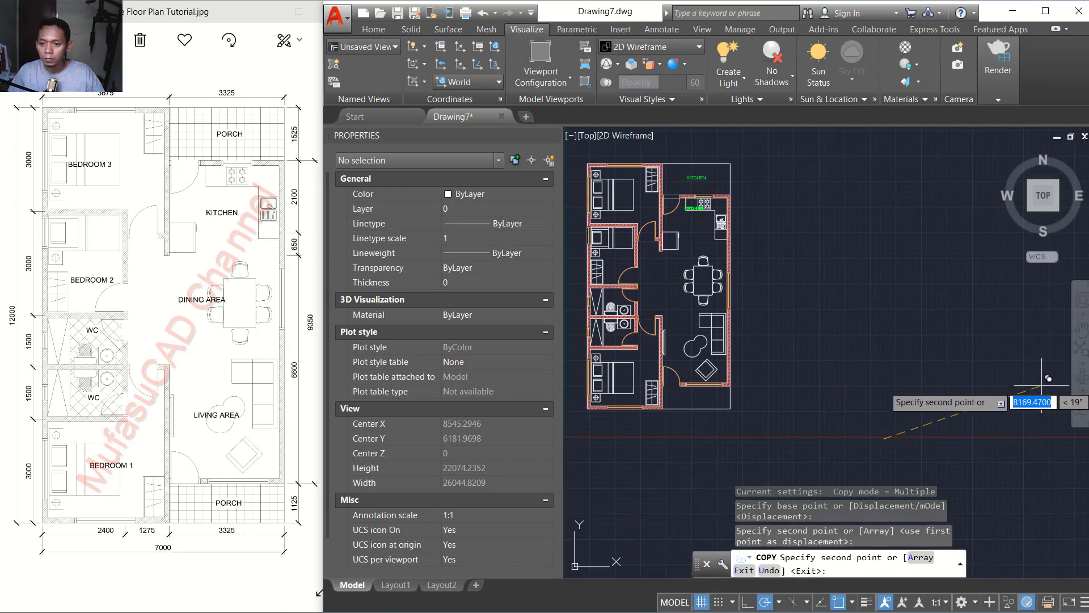
Step: Place further copies of the label in the dining area, the living area and the porch below the living area
{"action": "left_click", "coordinate": [1046, 453]}
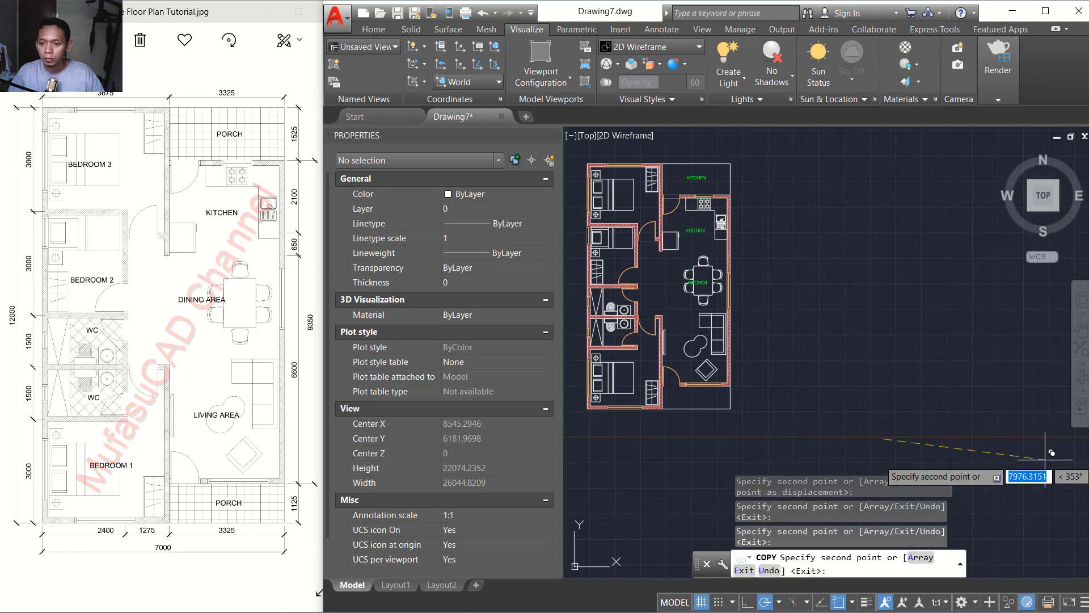
{"action": "left_click", "coordinate": [1046, 518]}
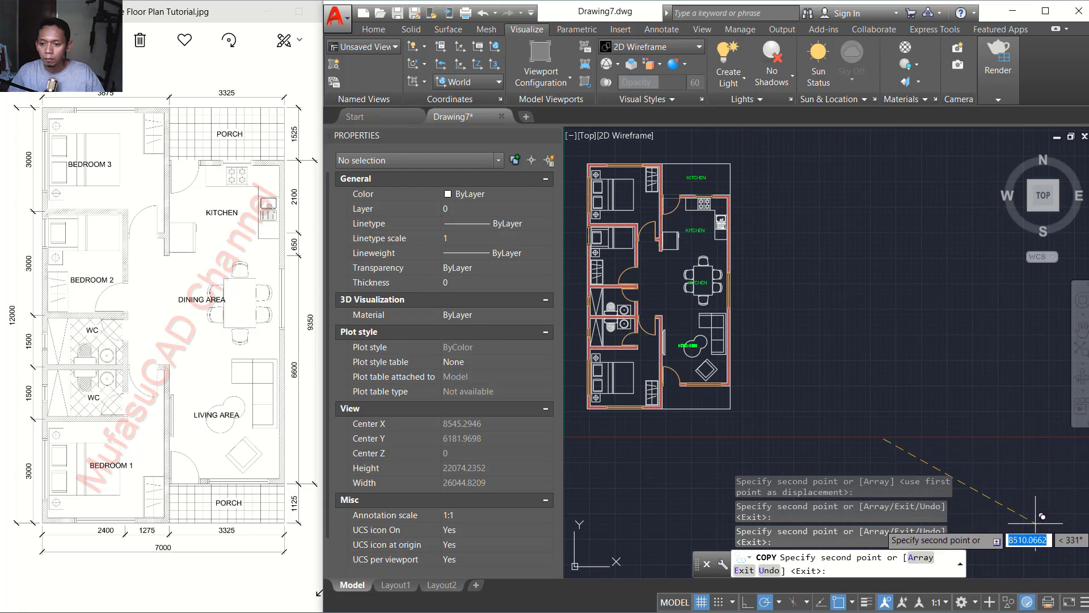
{"action": "middle_click_drag", "start_coordinate": [1052, 577], "coordinate": [1043, 501]}
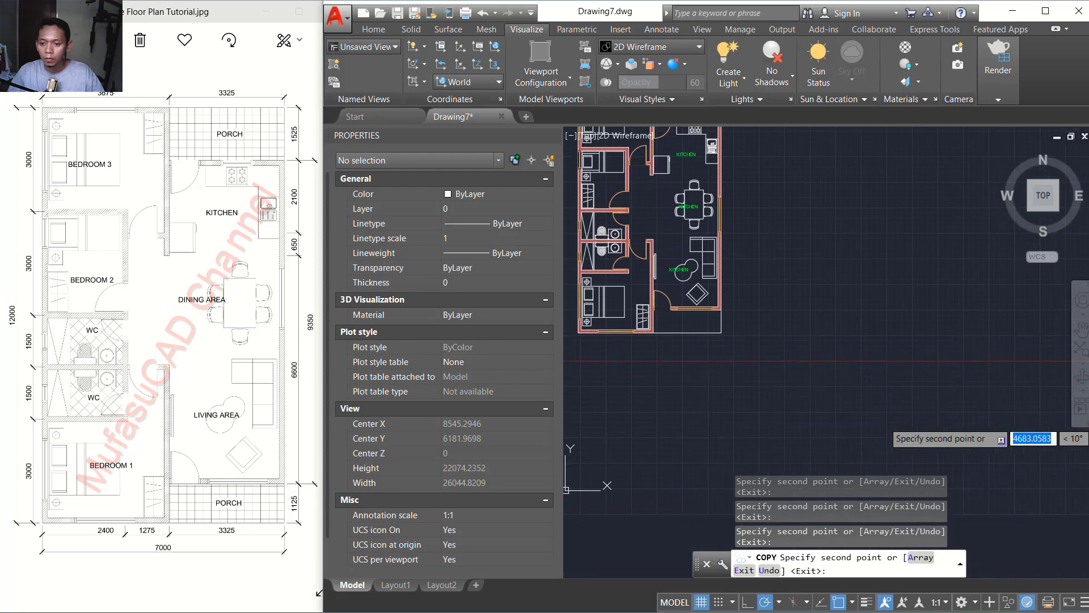
{"action": "left_click", "coordinate": [1037, 499]}
Step: Place label copies in Bedroom 1, both WCs, Bedroom 2 and Bedroom 3
{"action": "middle_click_drag", "start_coordinate": [963, 481], "coordinate": [1004, 531]}
{"action": "left_click", "coordinate": [1009, 525]}
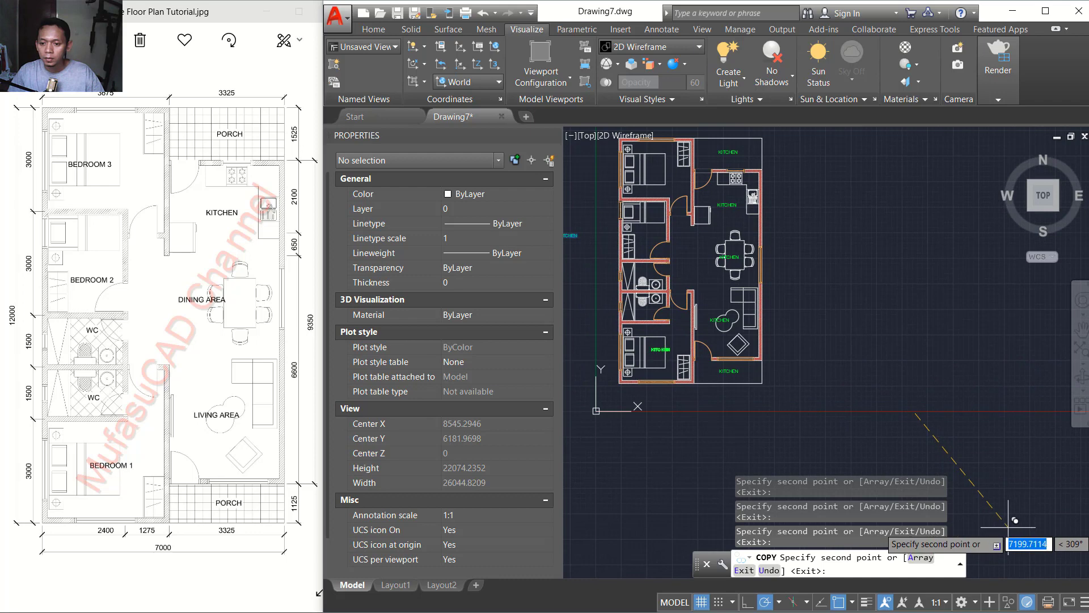
{"action": "left_click", "coordinate": [994, 489]}
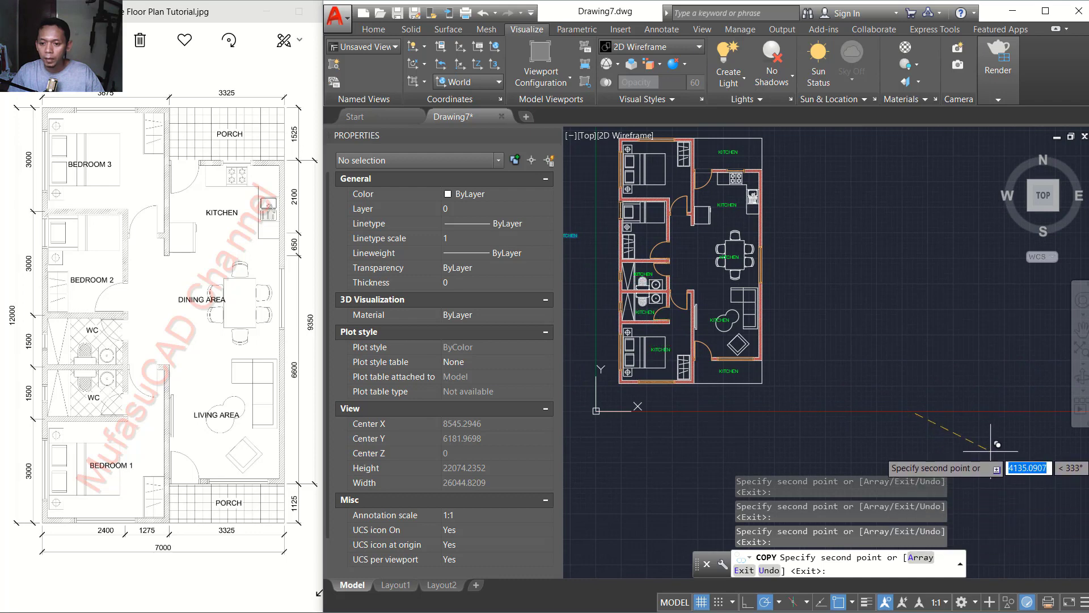
{"action": "left_click", "coordinate": [992, 408]}
{"action": "middle_click_drag", "start_coordinate": [938, 382], "coordinate": [959, 419]}
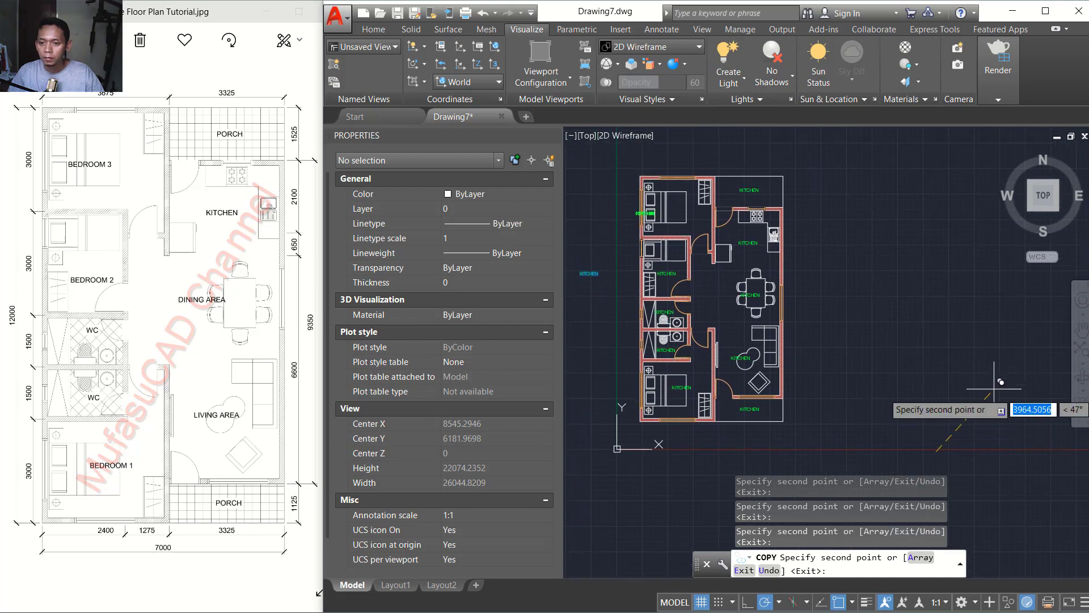
{"action": "left_click", "coordinate": [1018, 383]}
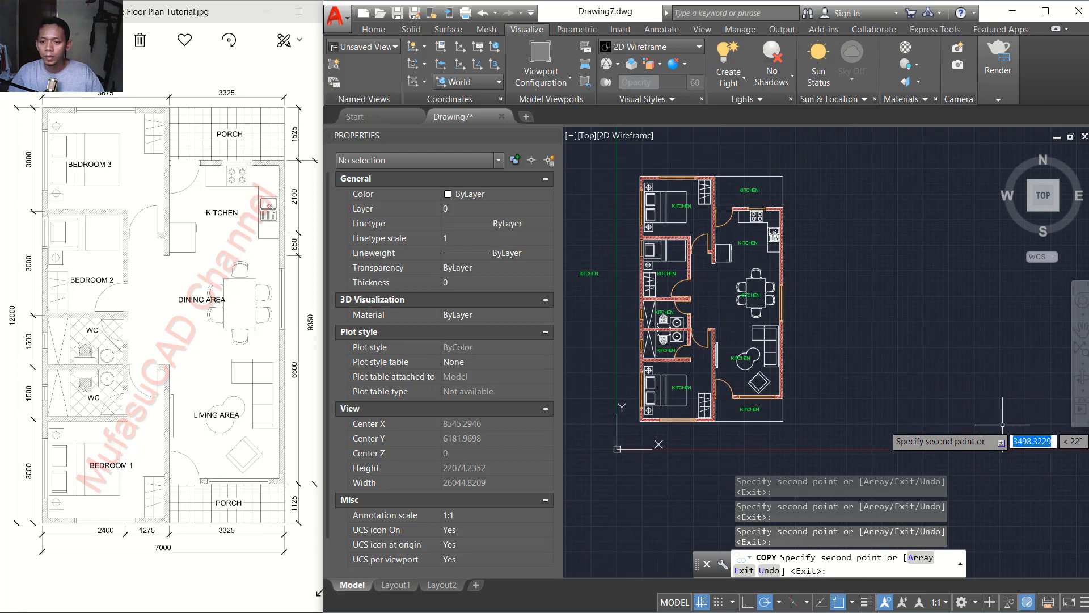
Step: Finish copying the labels and delete the leftover KITCHEN label outside the floor plan
{"action": "key", "text": "Return"}
{"action": "left_click", "coordinate": [607, 267]}
{"action": "left_click", "coordinate": [579, 289]}
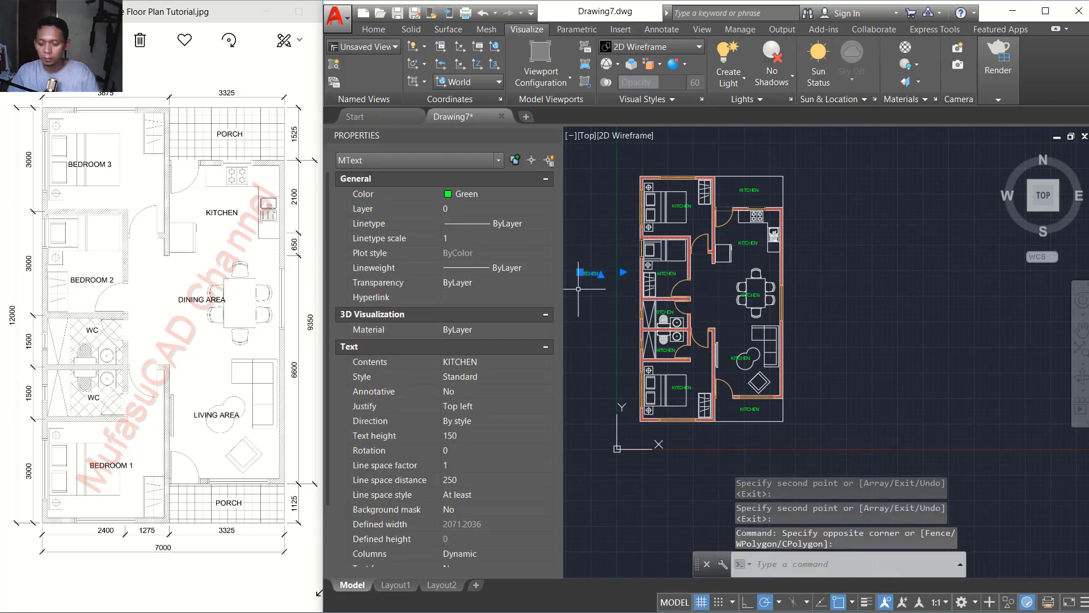
{"action": "key", "text": "Delete"}
Step: Change the label in the porch next to the kitchen to PORCH
{"action": "middle_click_drag", "start_coordinate": [757, 220], "coordinate": [757, 255]}
{"action": "scroll", "coordinate": [751, 227], "scroll_direction": "up", "scroll_amount": 2}
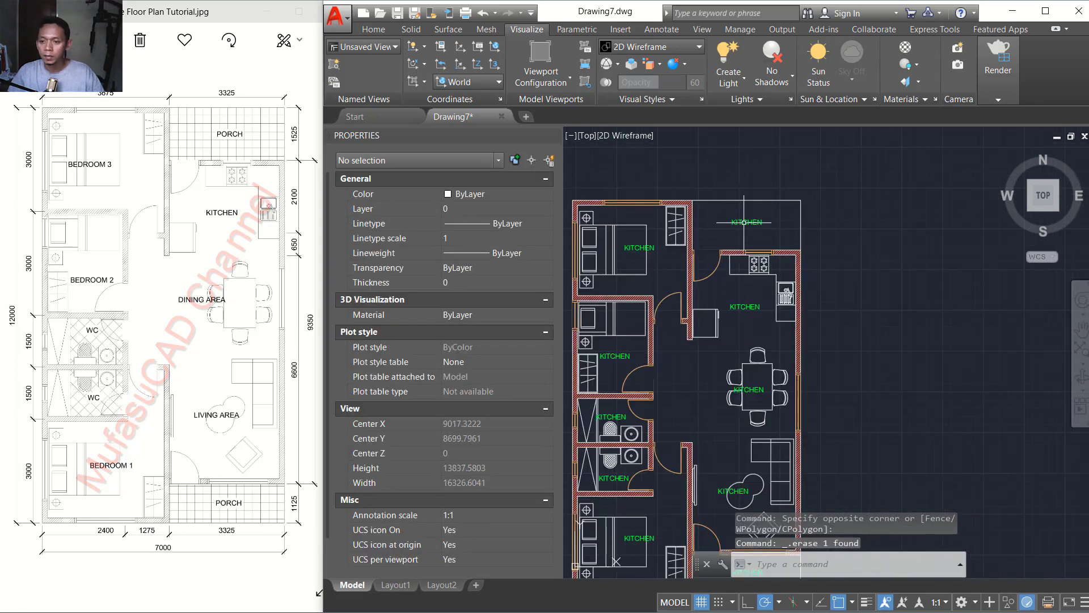
{"action": "double_click", "coordinate": [745, 223]}
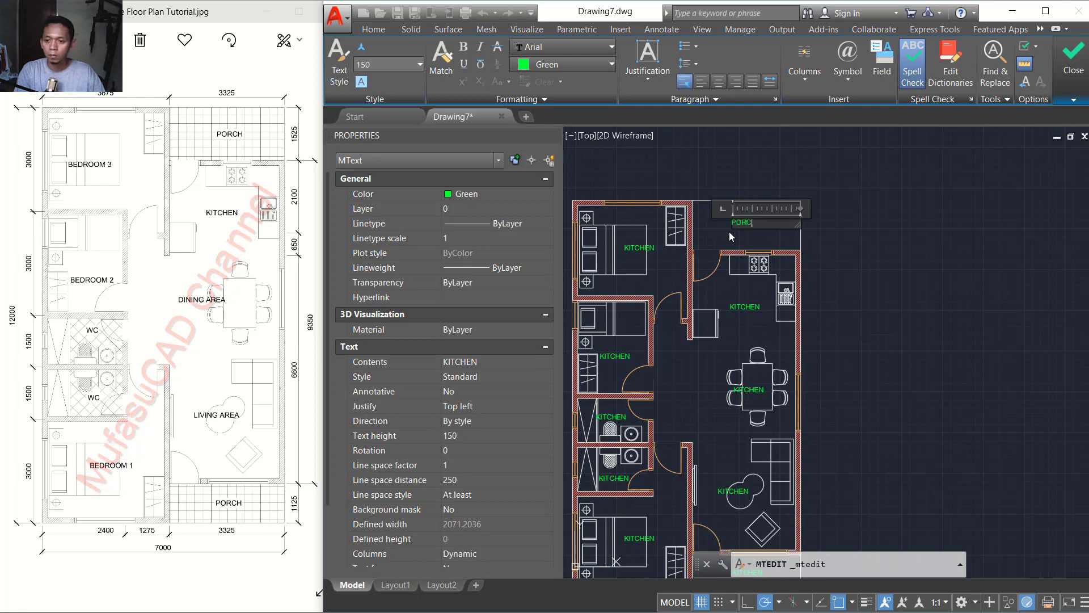
{"action": "left_click", "coordinate": [818, 318]}
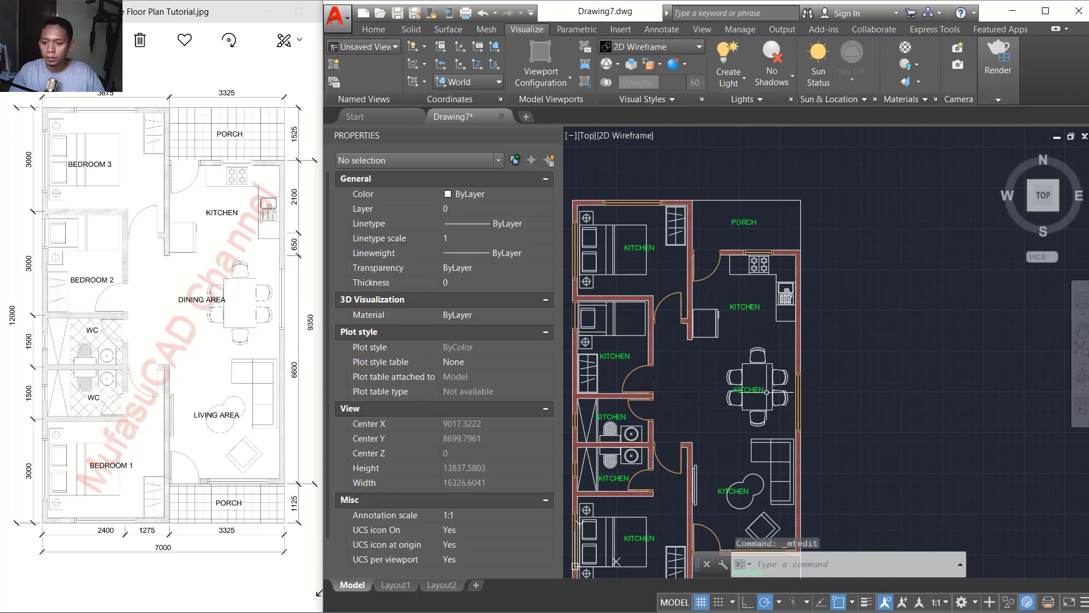
Step: Change the label at the dining table to DINING AREA and the one beside the sofa to LIVING AREA
{"action": "double_click", "coordinate": [758, 391]}
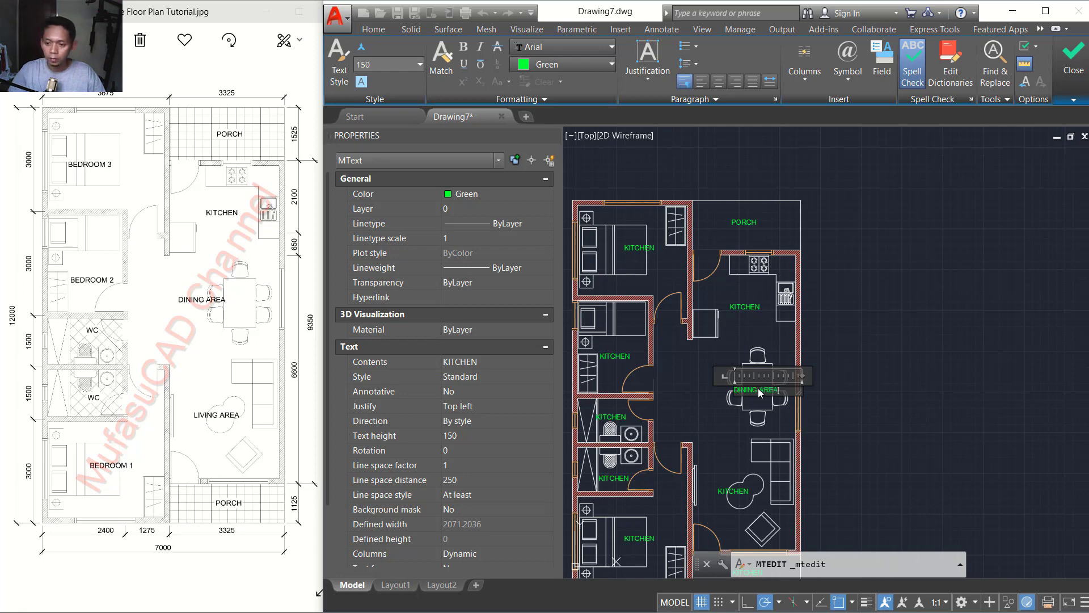
{"action": "left_click", "coordinate": [938, 435]}
{"action": "double_click", "coordinate": [744, 490]}
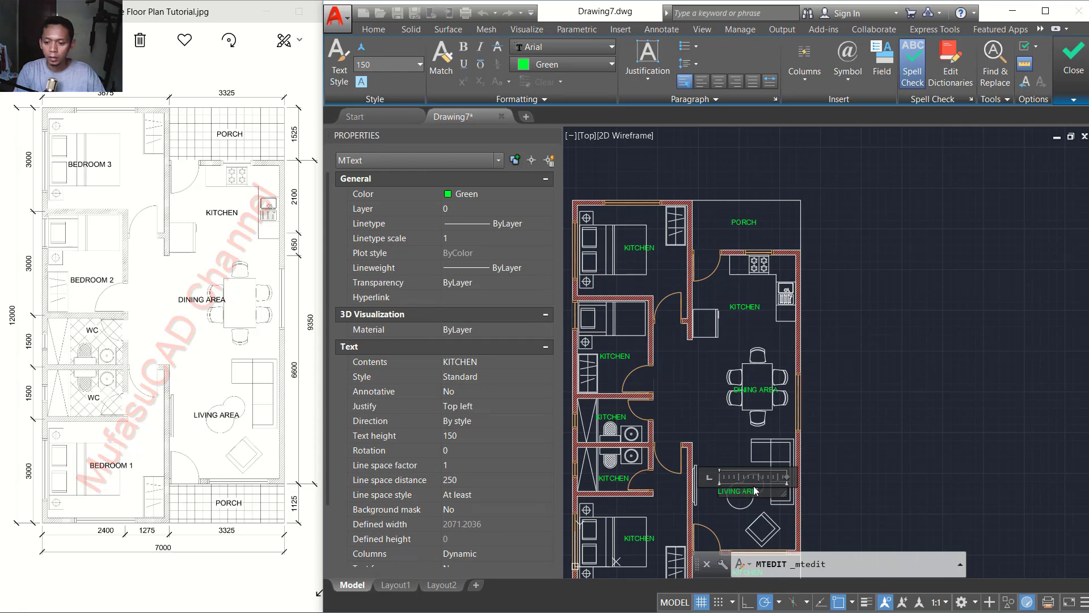
{"action": "left_click", "coordinate": [849, 456]}
Step: Change the label in the porch below the living area to PORCH and the one in the lowest bedroom to BEDROOM 1
{"action": "middle_click_drag", "start_coordinate": [846, 479], "coordinate": [844, 380]}
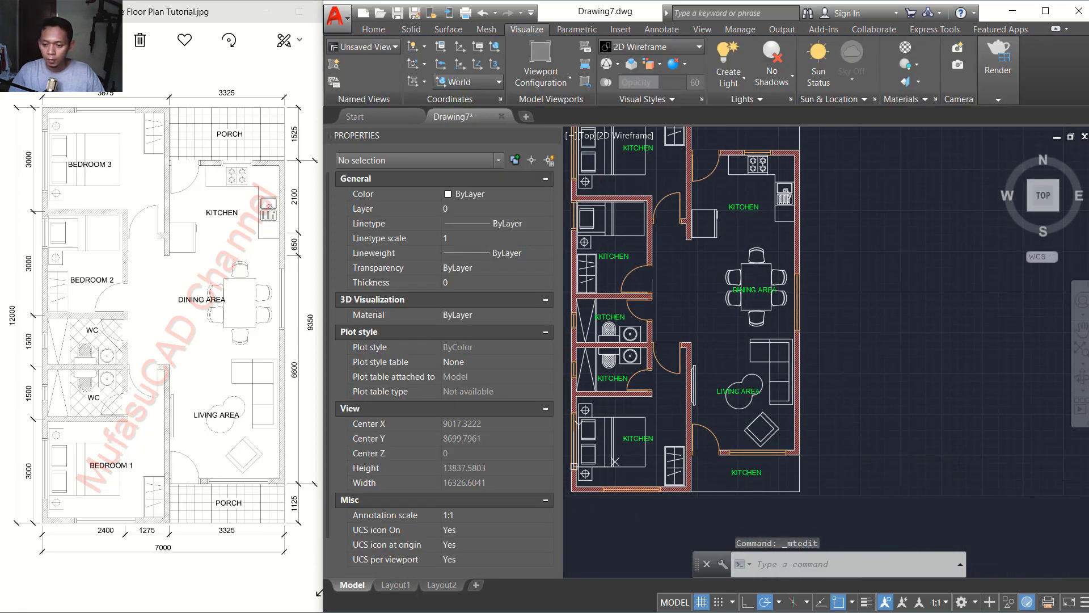
{"action": "left_click", "coordinate": [750, 472]}
{"action": "double_click", "coordinate": [749, 473]}
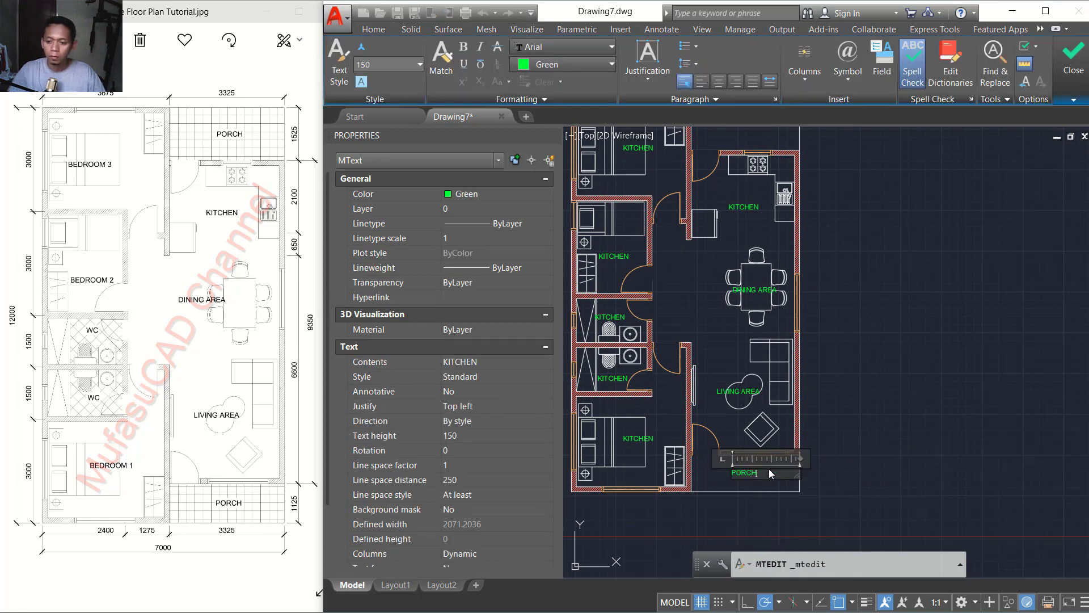
{"action": "left_click", "coordinate": [825, 446]}
{"action": "double_click", "coordinate": [638, 438]}
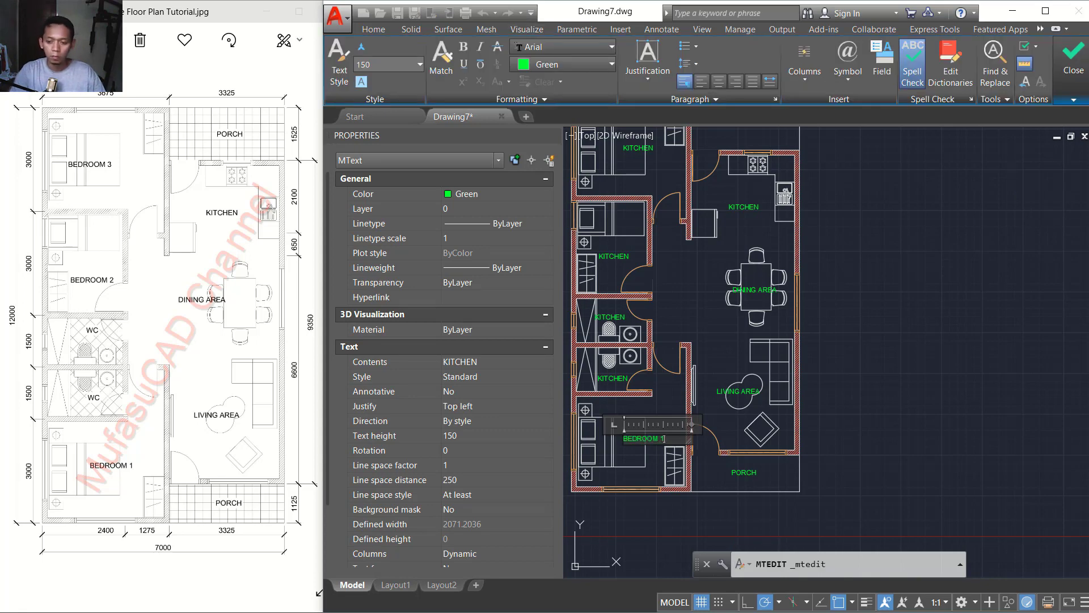
{"action": "left_click", "coordinate": [804, 384]}
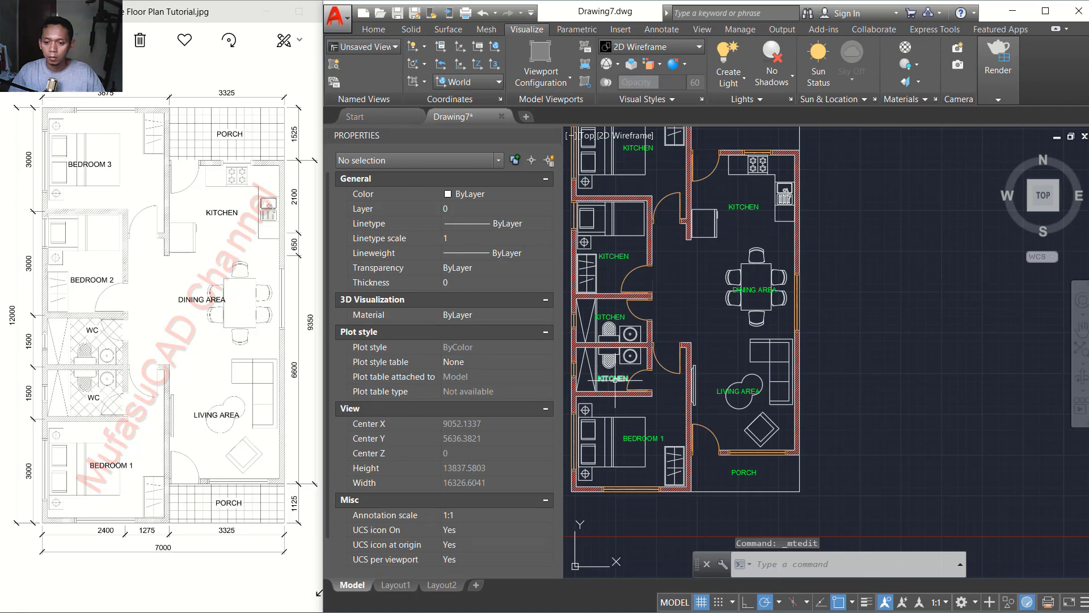
Step: Change the labels in both bathrooms to WC
{"action": "double_click", "coordinate": [614, 380]}
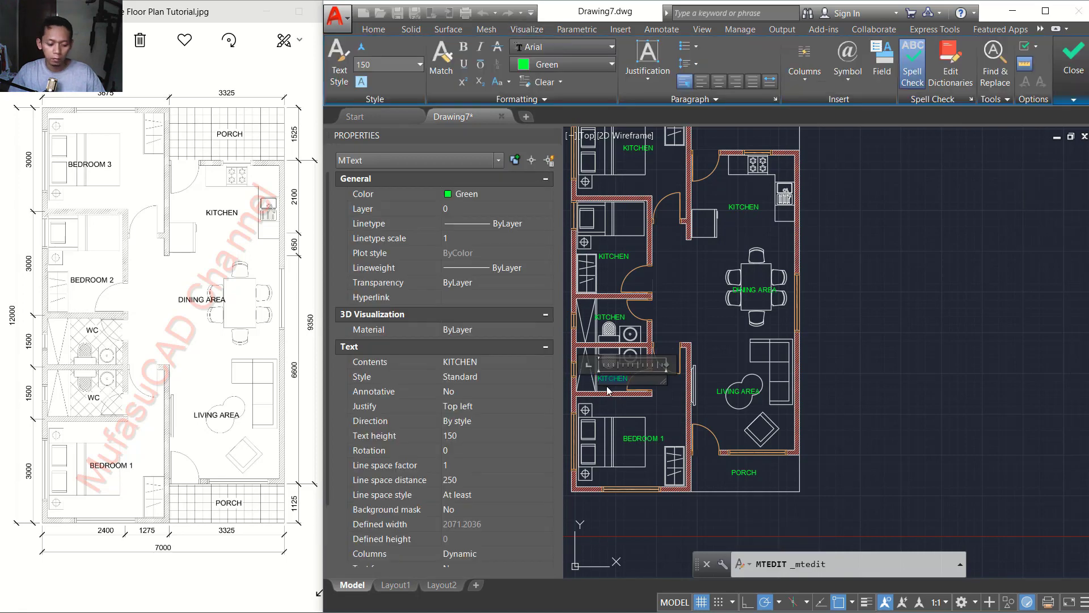
{"action": "type", "text": "WC"}
{"action": "left_click", "coordinate": [826, 394]}
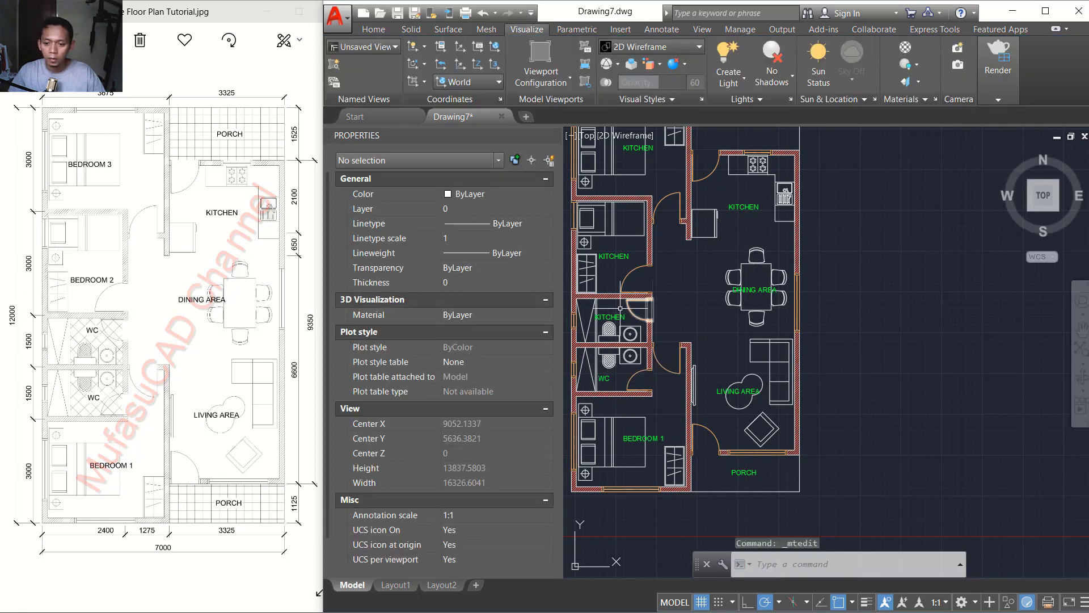
{"action": "double_click", "coordinate": [610, 317]}
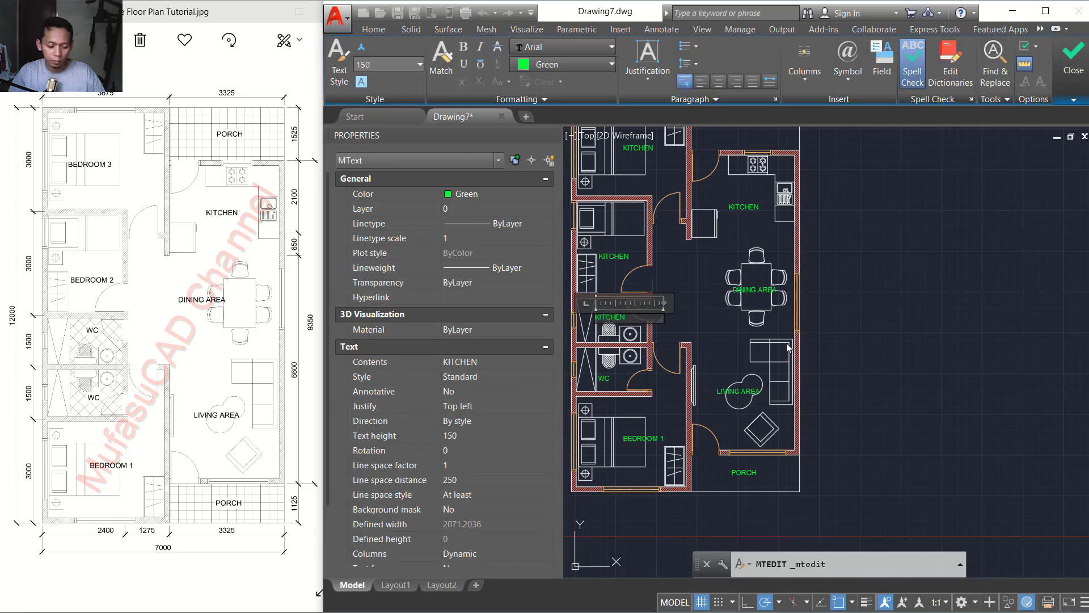
{"action": "type", "text": "WC"}
{"action": "left_click", "coordinate": [637, 339]}
Step: Move the upper WC label slightly to the right, above the toilet
{"action": "scroll", "coordinate": [636, 338], "scroll_direction": "up", "scroll_amount": 3}
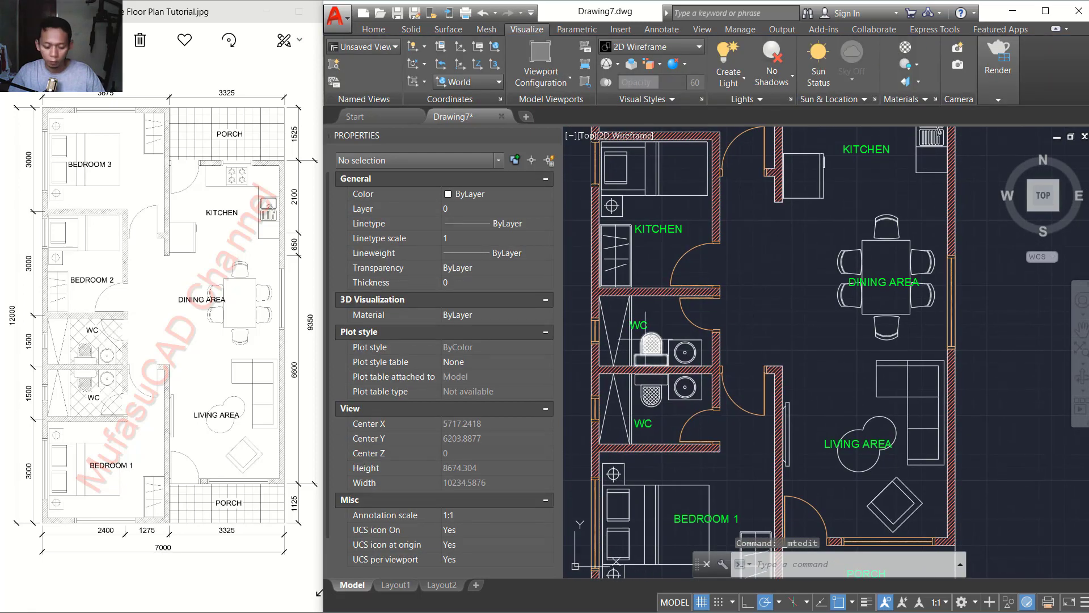
{"action": "type", "text": "m"}
{"action": "key", "text": "Return"}
{"action": "left_click", "coordinate": [641, 327]}
{"action": "key", "text": "Return"}
{"action": "left_click", "coordinate": [771, 316]}
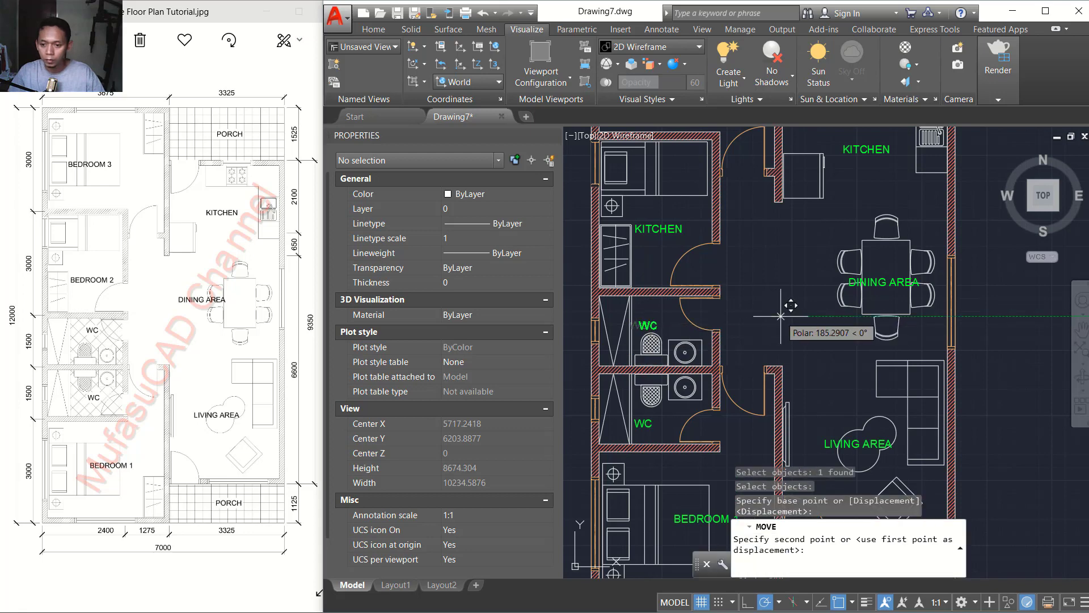
{"action": "left_click", "coordinate": [780, 316]}
Step: Move the lower WC label slightly to the right, in line with the upper WC label
{"action": "key", "text": "Return"}
{"action": "left_click", "coordinate": [650, 425]}
{"action": "key", "text": "Return"}
{"action": "left_click", "coordinate": [795, 327]}
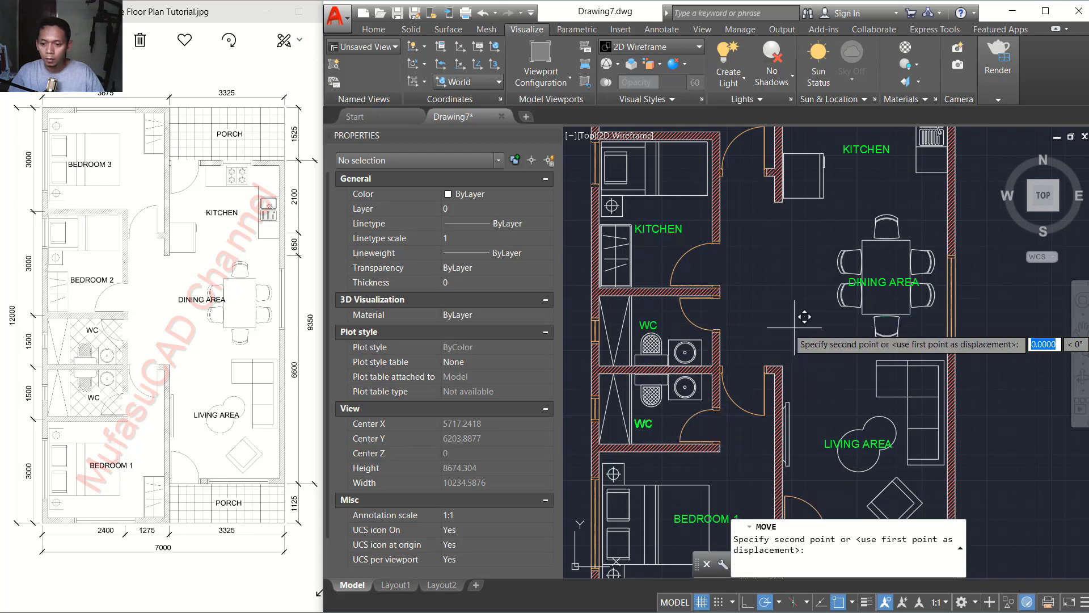
{"action": "left_click", "coordinate": [801, 327]}
Step: Move the upper WC label slightly upward, away from the toilet
{"action": "key", "text": "Return"}
{"action": "left_click", "coordinate": [648, 325]}
{"action": "key", "text": "Return"}
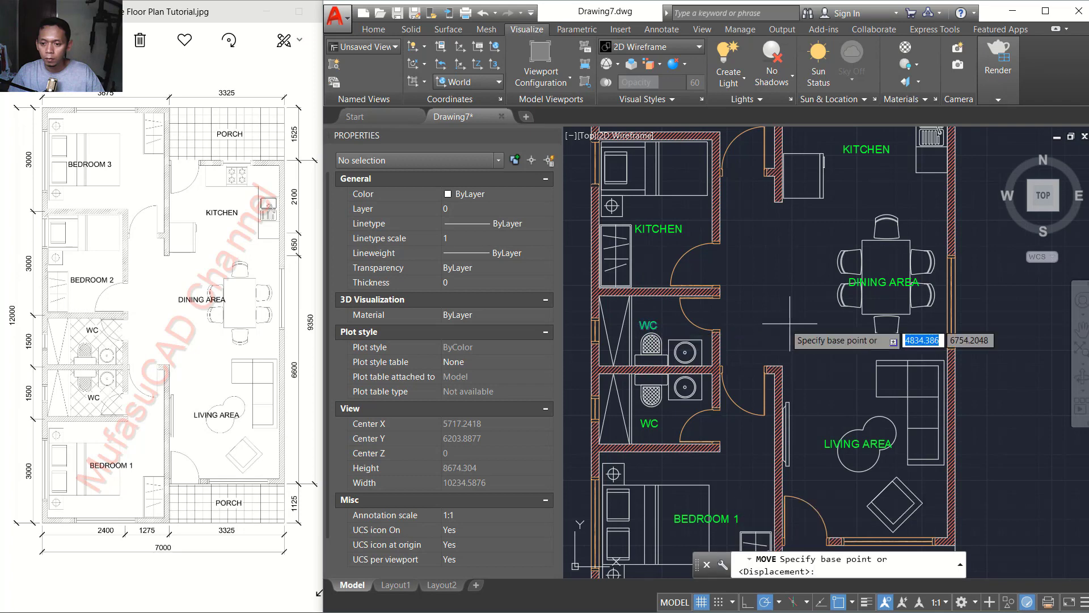
{"action": "left_click", "coordinate": [795, 323]}
{"action": "left_click", "coordinate": [795, 316]}
Step: Change the label in the middle bedroom, above the WCs, to BEDROOM 2
{"action": "middle_click_drag", "start_coordinate": [765, 299], "coordinate": [768, 388]}
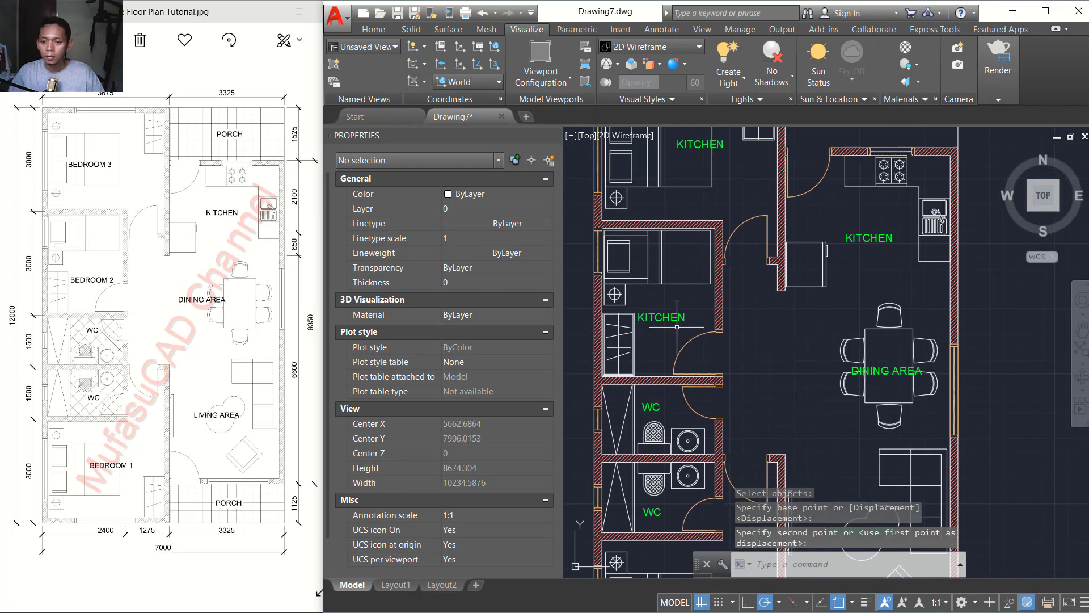
{"action": "double_click", "coordinate": [677, 321]}
{"action": "key", "text": "ctrl+a"}
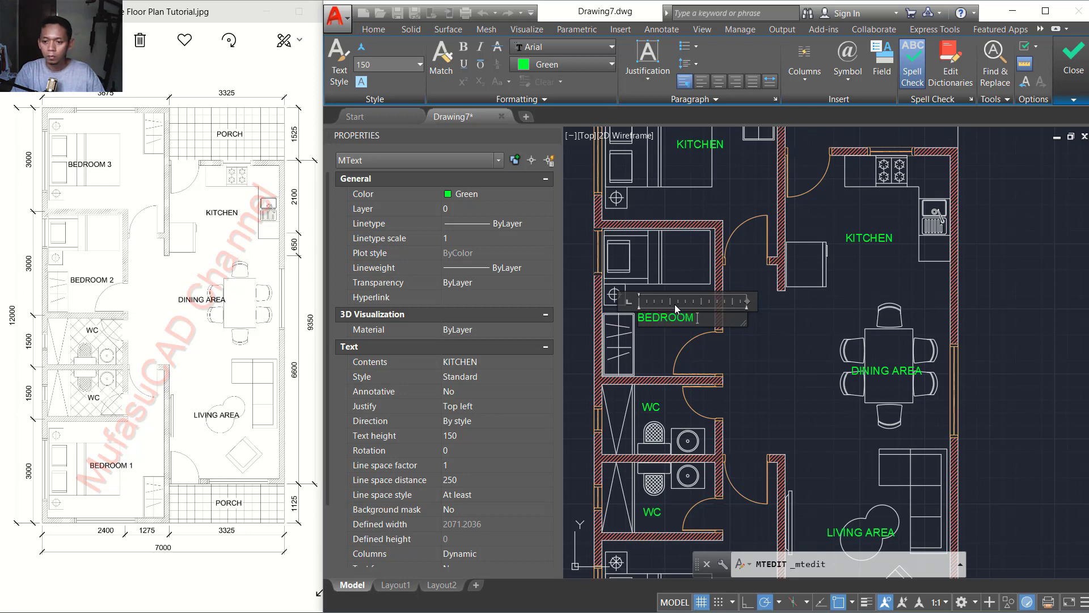
{"action": "type", "text": "BEDROOM 2"}
{"action": "left_click", "coordinate": [795, 365]}
Step: Change the label in the uppermost bedroom to BEDROOM 3
{"action": "middle_click_drag", "start_coordinate": [740, 280], "coordinate": [734, 397]}
{"action": "double_click", "coordinate": [681, 262]}
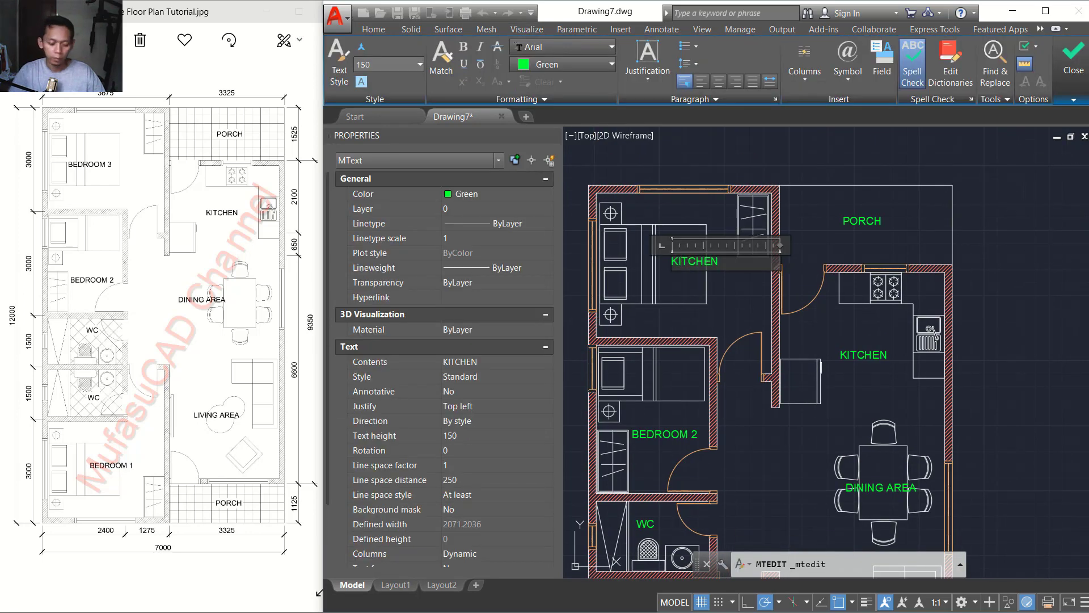
{"action": "type", "text": "BEDROOM"}
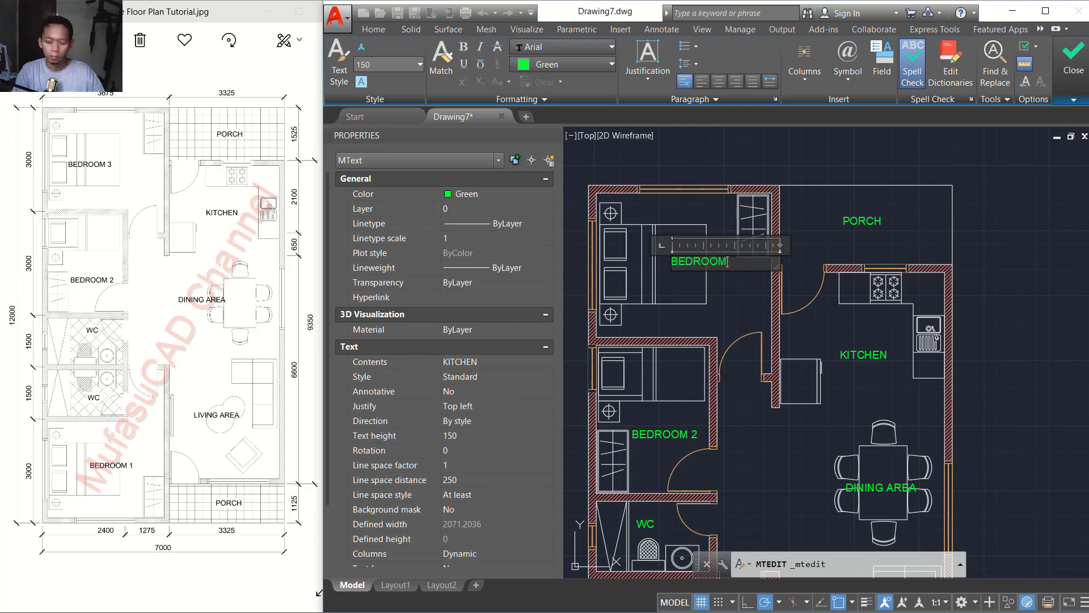
{"action": "type", "text": " 3"}
{"action": "left_click", "coordinate": [755, 444]}
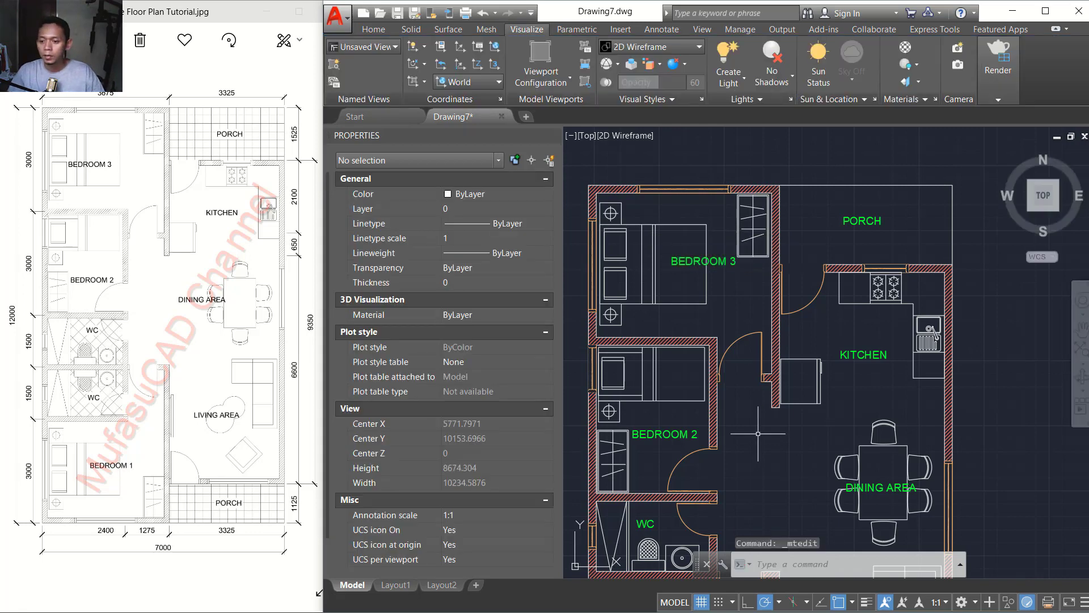
Step: Hatch the floors of both WCs, including the door swing areas, with the ANSI37 pattern
{"action": "scroll", "coordinate": [758, 419], "scroll_direction": "down", "scroll_amount": 2}
{"action": "mouse_move", "coordinate": [763, 437]}
{"action": "middle_mouse_down"}
{"action": "mouse_move", "coordinate": [748, 356]}
{"action": "mouse_move", "coordinate": [747, 402]}
{"action": "middle_mouse_up"}
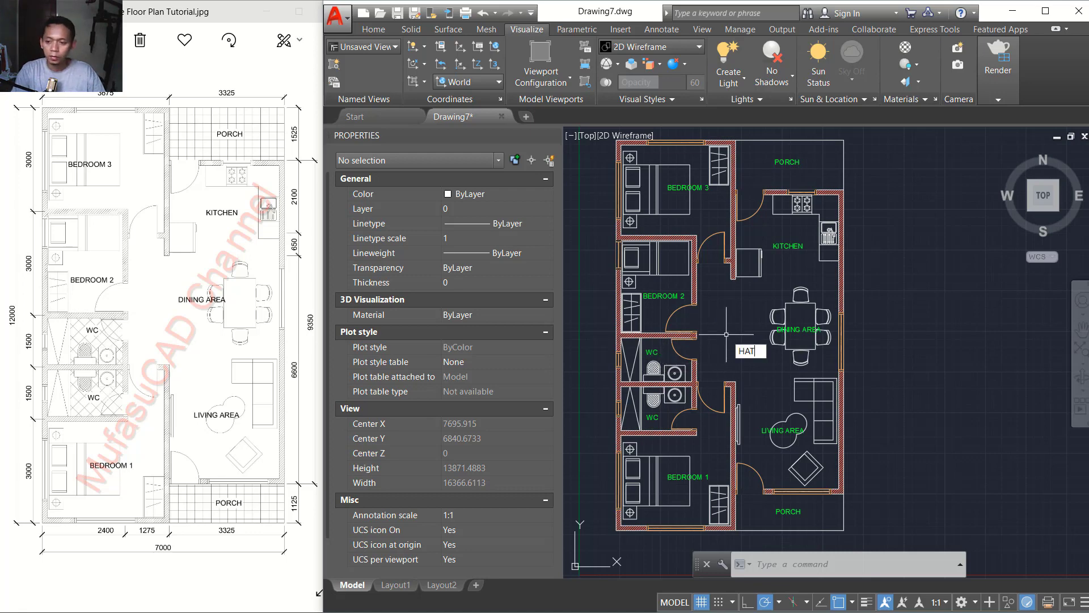
{"action": "key", "text": "Return"}
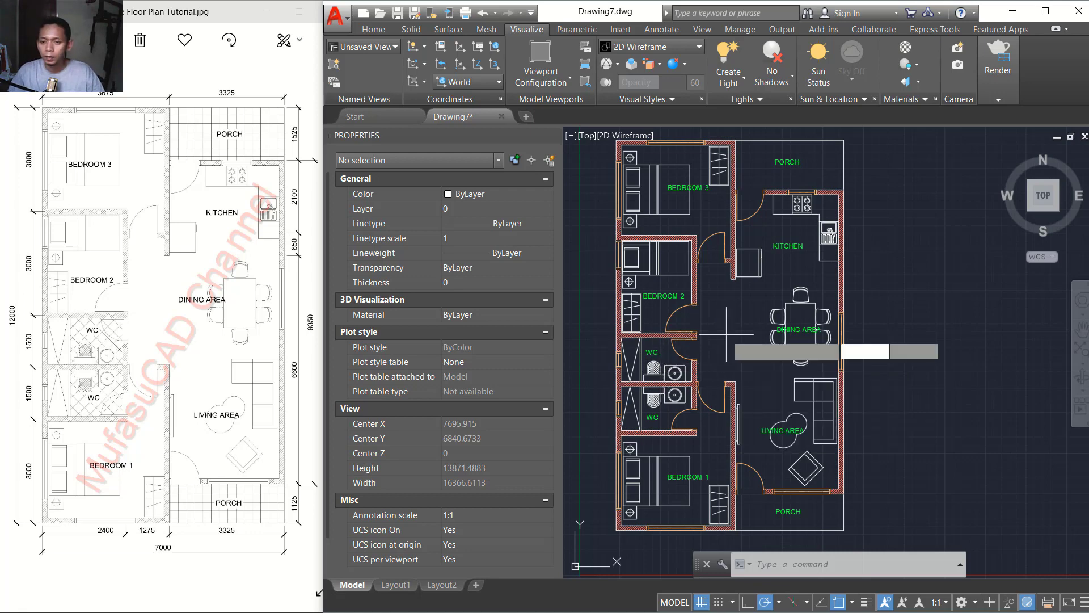
{"action": "left_click", "coordinate": [406, 63]}
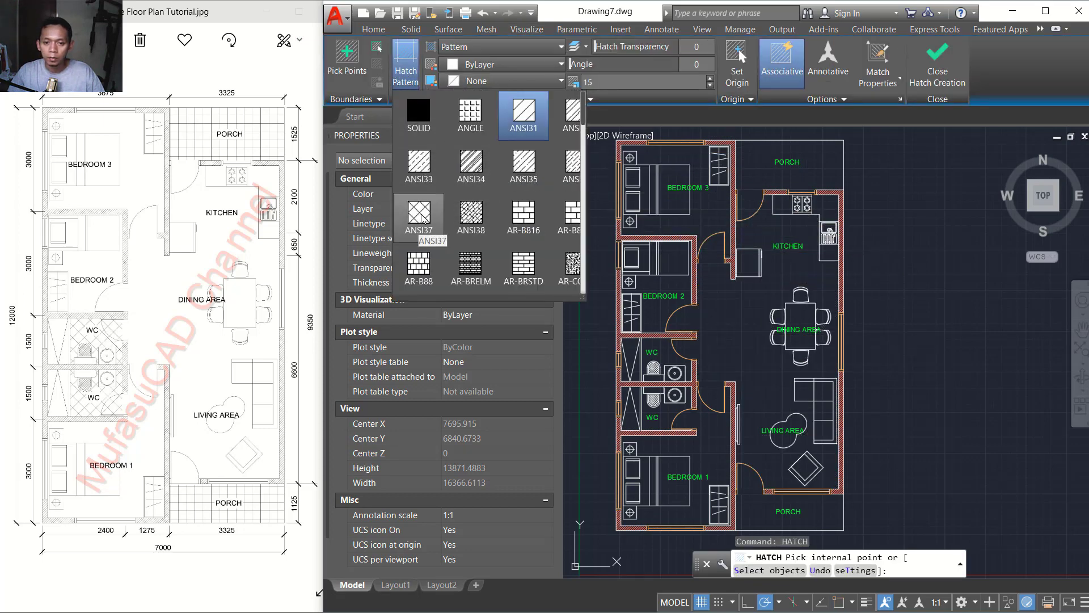
{"action": "left_click", "coordinate": [420, 215]}
{"action": "scroll", "coordinate": [672, 383], "scroll_direction": "up", "scroll_amount": 2}
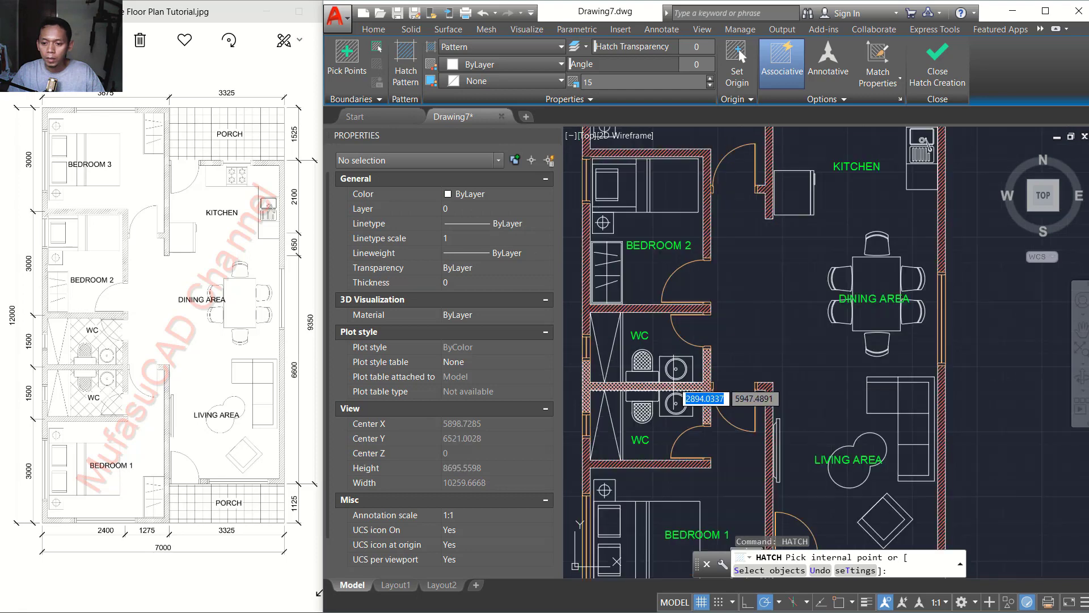
{"action": "left_click", "coordinate": [676, 347]}
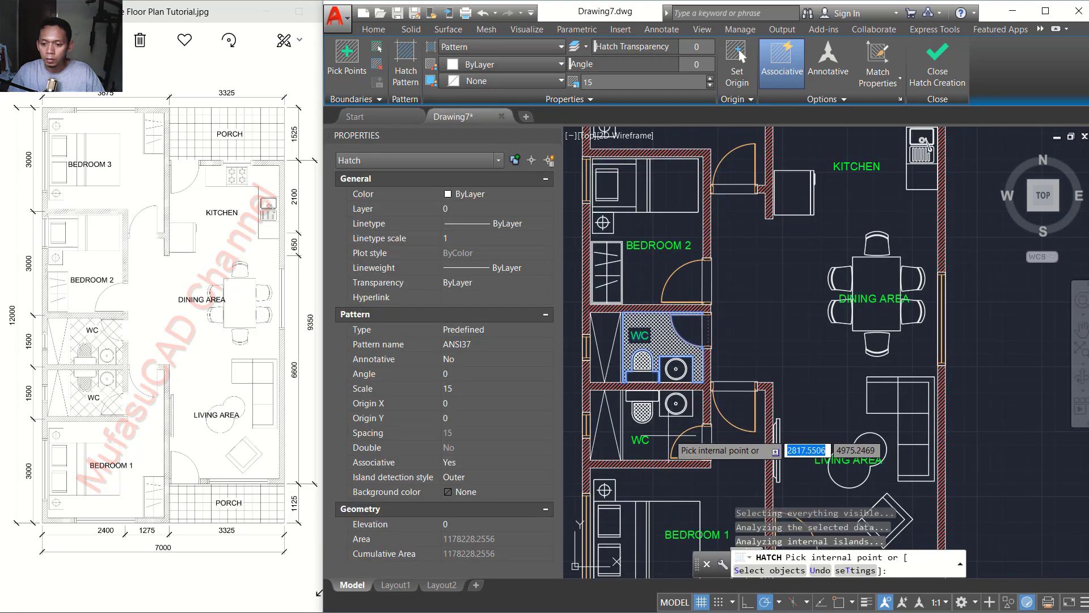
{"action": "left_click", "coordinate": [670, 434]}
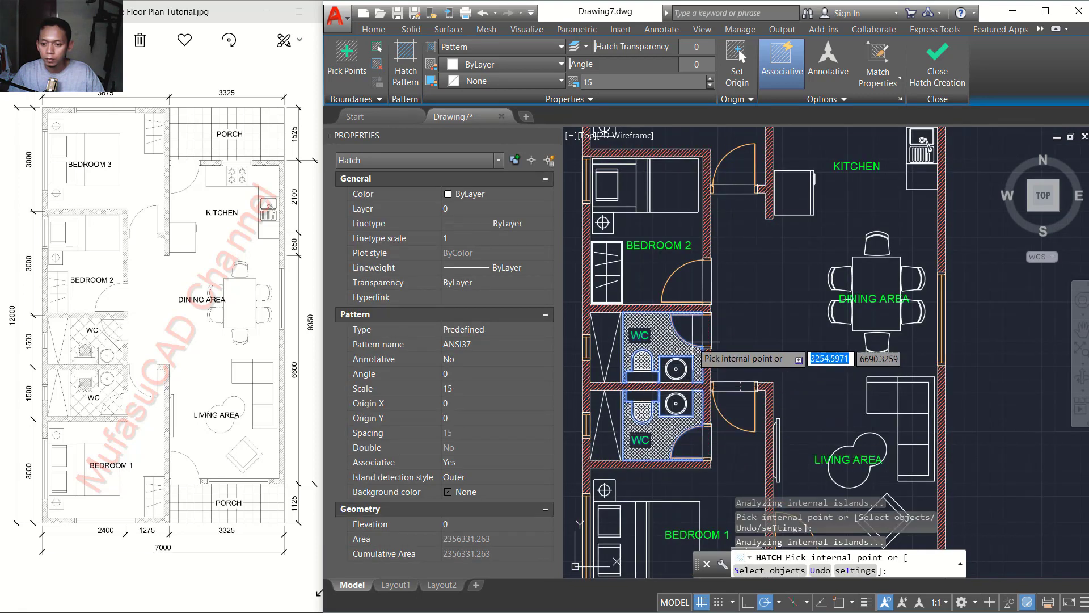
{"action": "left_click", "coordinate": [686, 444]}
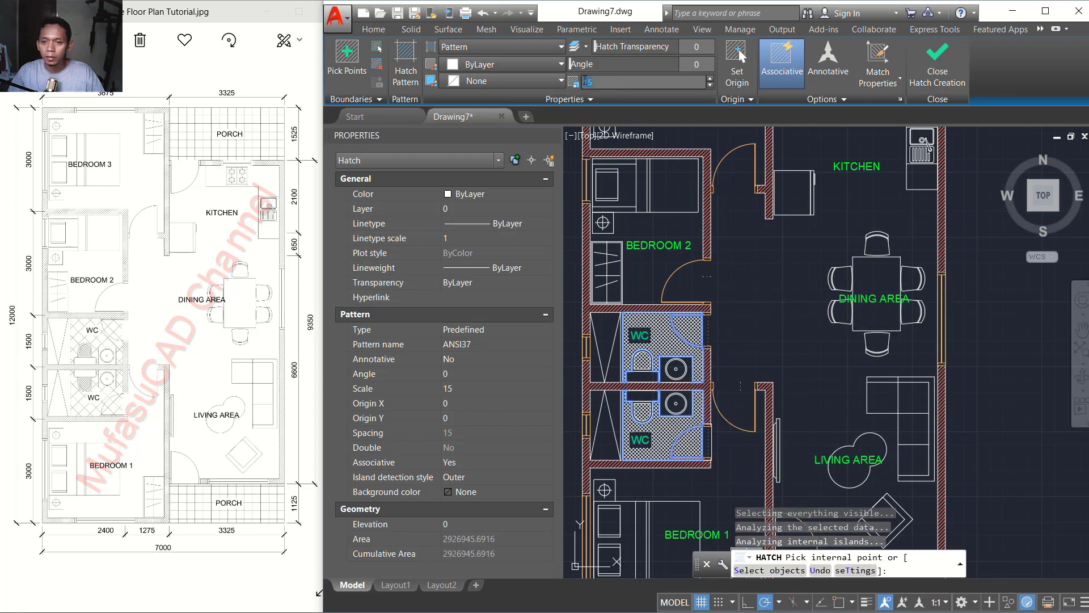
Step: Set the scale of the WC floor hatch to 50 and finish the hatch
{"action": "type", "text": "50"}
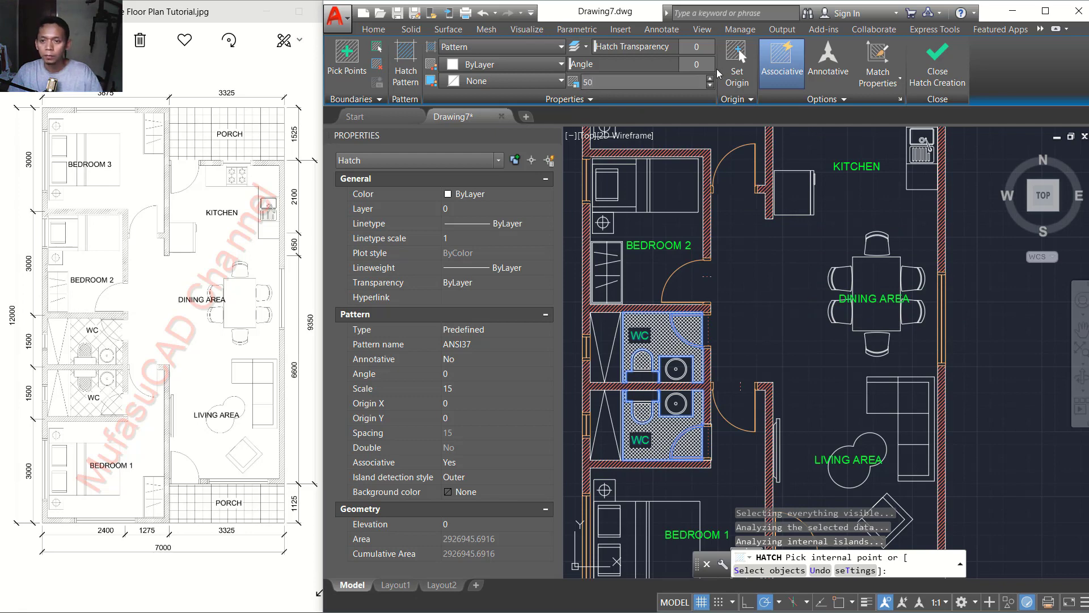
{"action": "key", "text": "Return"}
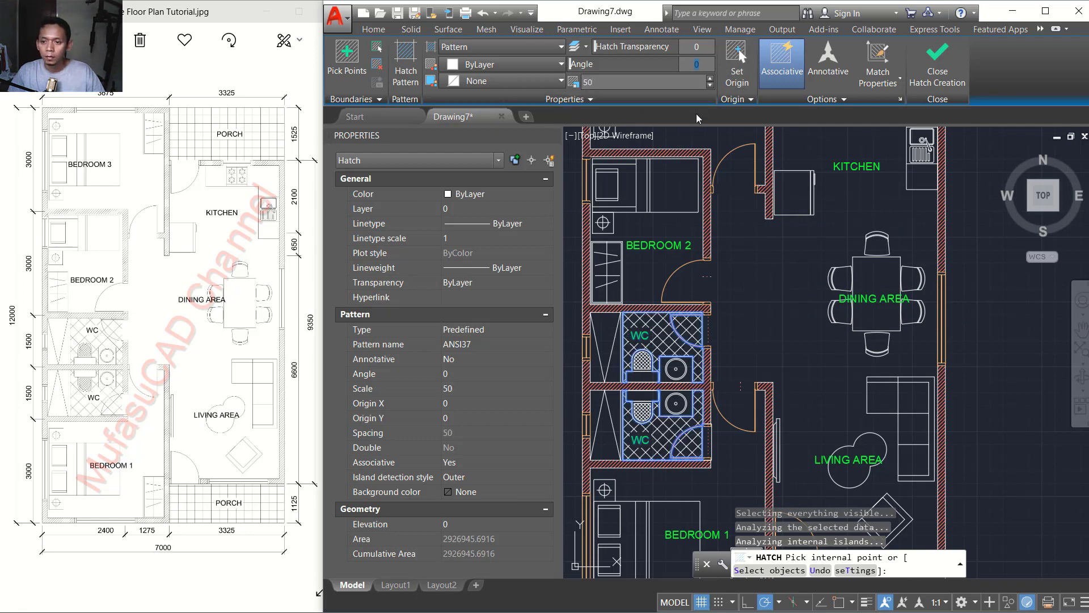
{"action": "left_click", "coordinate": [942, 68]}
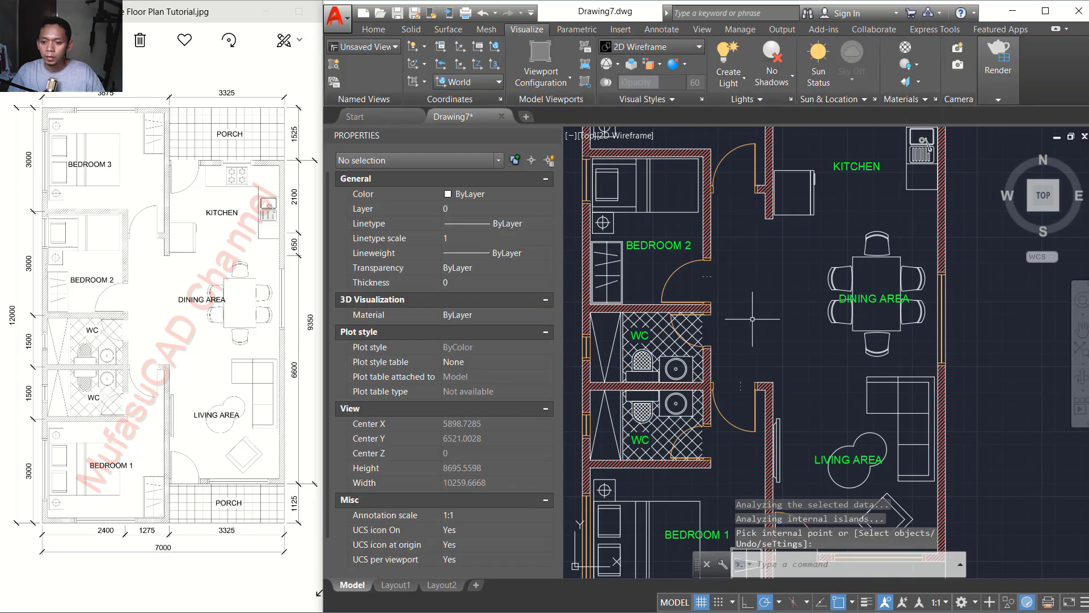
Step: Set the color of the WC floor hatch to index color 110
{"action": "left_click", "coordinate": [627, 321]}
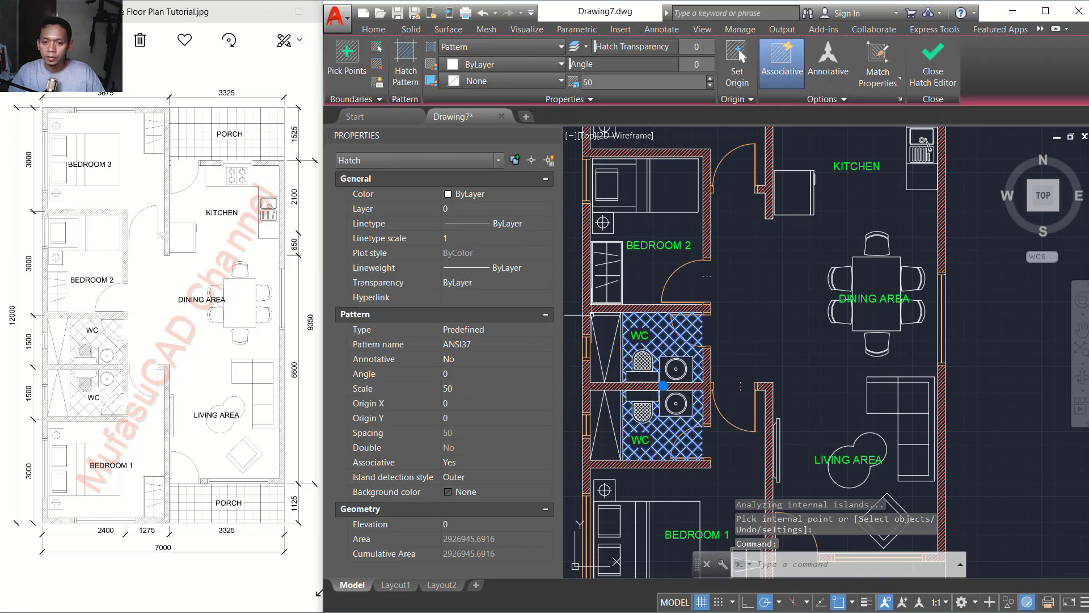
{"action": "left_click", "coordinate": [468, 195]}
{"action": "left_click", "coordinate": [514, 200]}
{"action": "left_click_drag", "start_coordinate": [549, 255], "coordinate": [548, 307]}
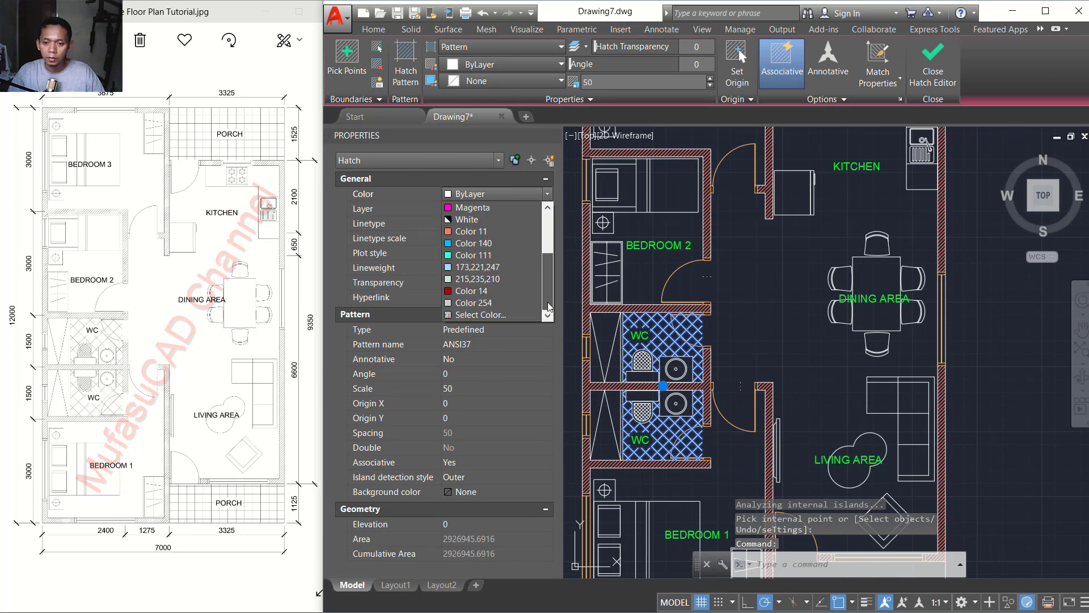
{"action": "left_click", "coordinate": [481, 315]}
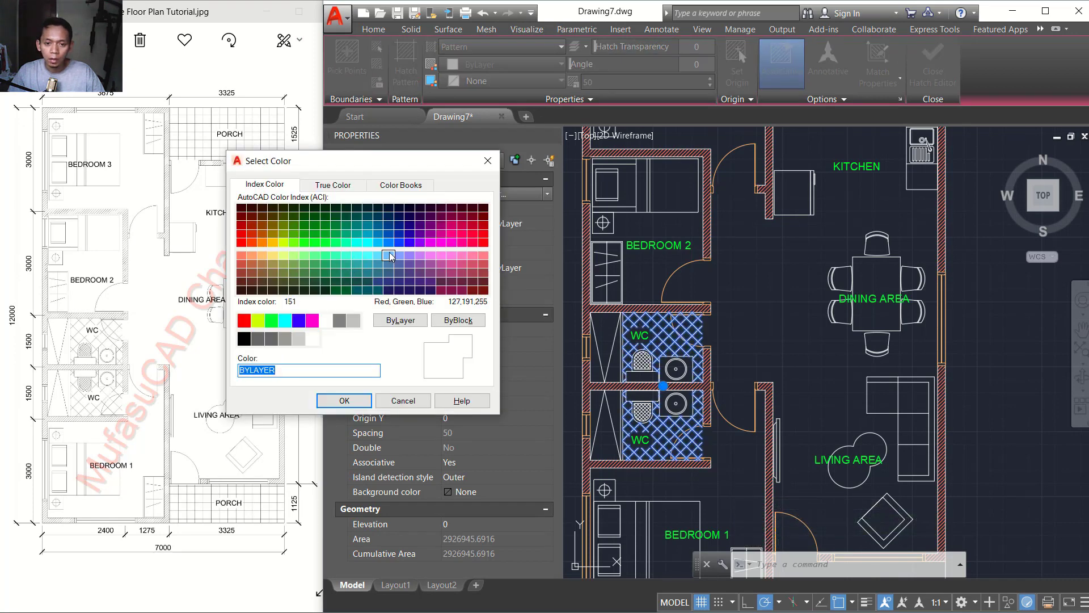
{"action": "left_click", "coordinate": [348, 244]}
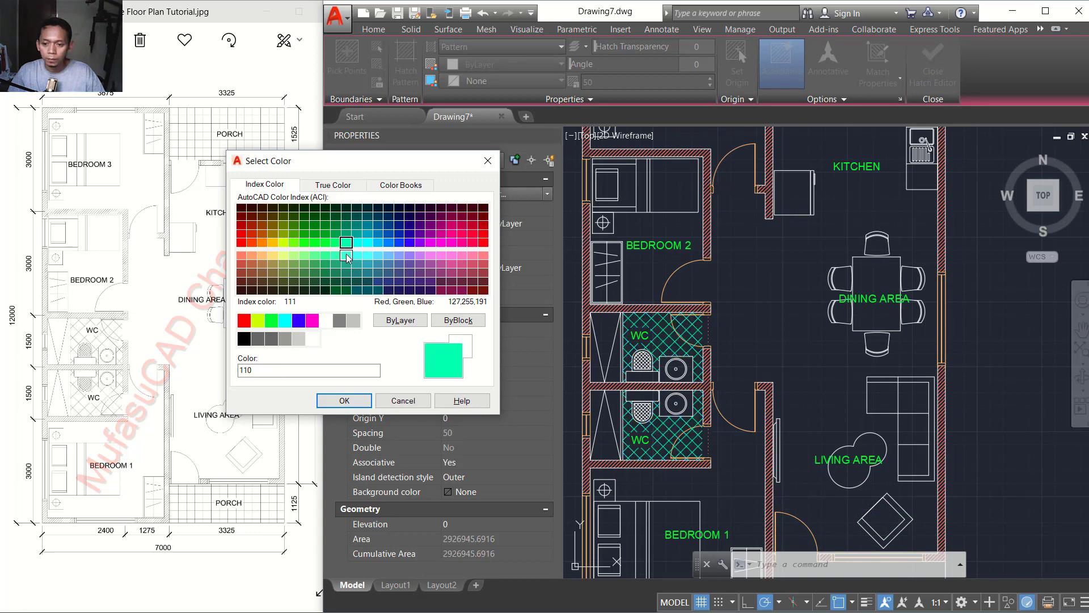
{"action": "left_click", "coordinate": [344, 401]}
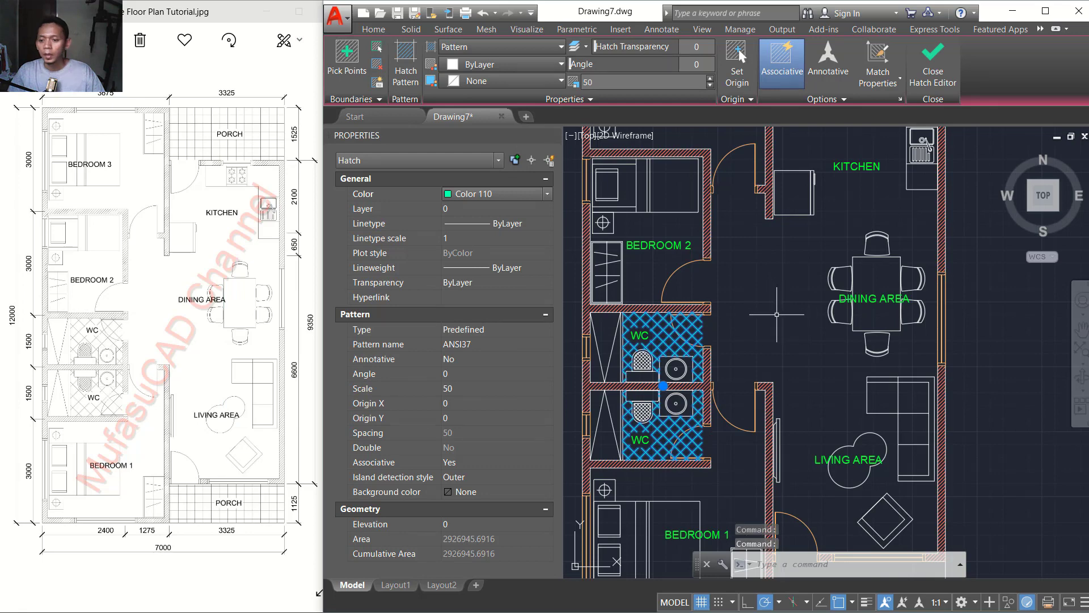
{"action": "key", "text": "Escape"}
Step: Send the WC floor hatch to the back of the draw order
{"action": "scroll", "coordinate": [777, 314], "scroll_direction": "down", "scroll_amount": 2}
{"action": "mouse_move", "coordinate": [777, 313]}
{"action": "middle_mouse_down"}
{"action": "mouse_move", "coordinate": [774, 283]}
{"action": "mouse_move", "coordinate": [731, 312]}
{"action": "middle_mouse_up"}
{"action": "scroll", "coordinate": [703, 382], "scroll_direction": "up", "scroll_amount": 2}
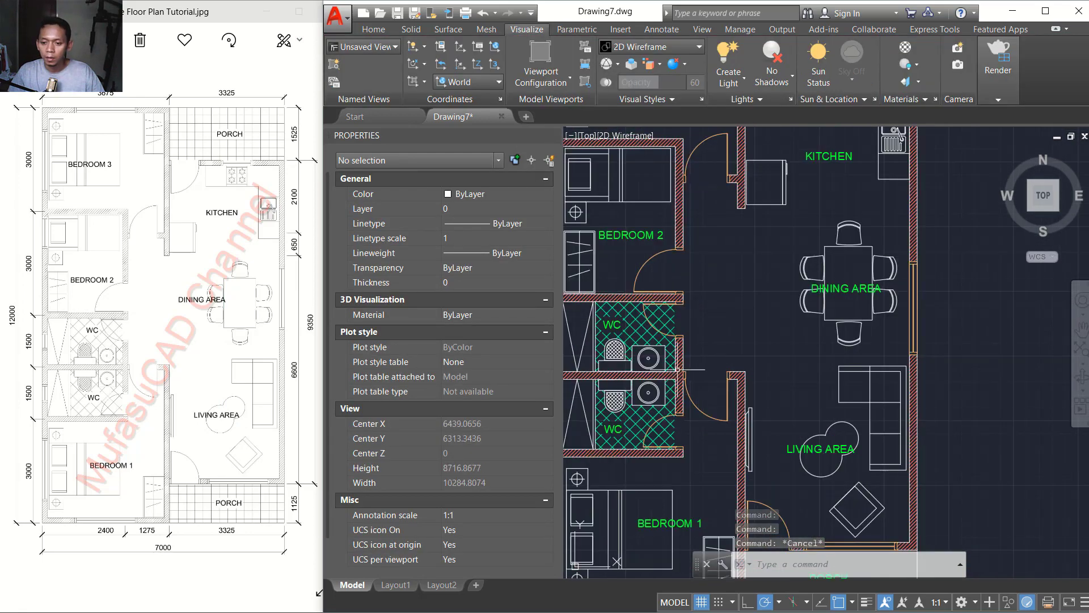
{"action": "left_click", "coordinate": [634, 329]}
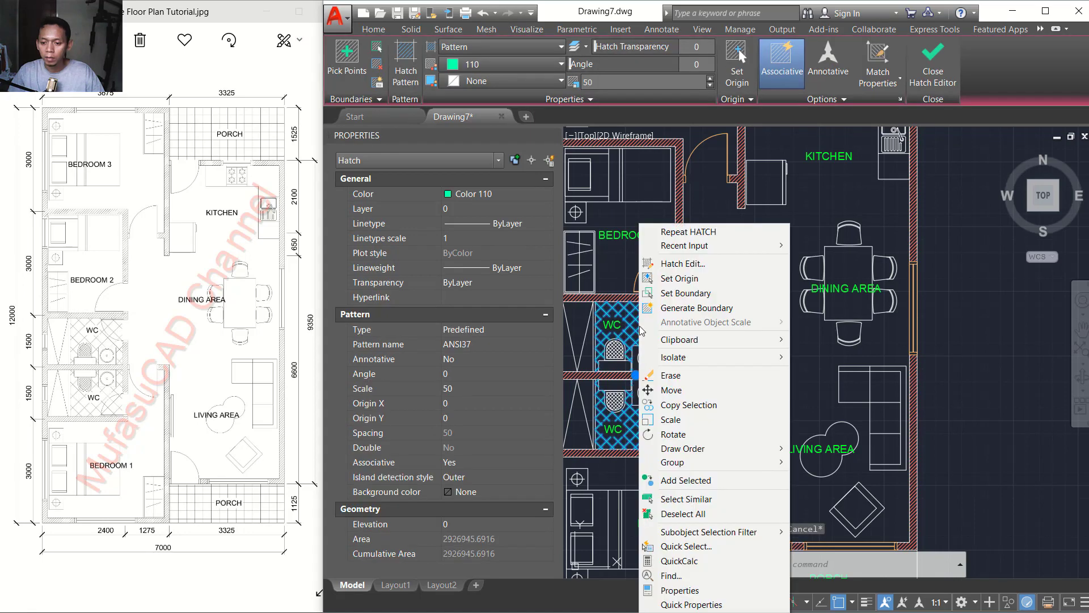
{"action": "right_click", "coordinate": [637, 328]}
{"action": "mouse_move", "coordinate": [777, 447]}
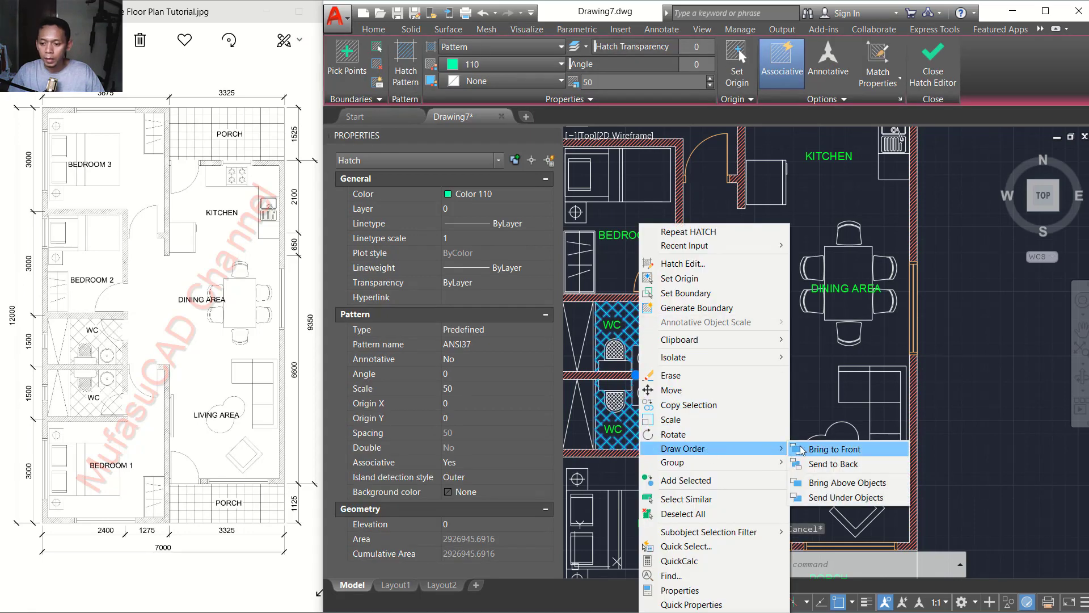
{"action": "left_click", "coordinate": [834, 464]}
{"action": "scroll", "coordinate": [834, 464], "scroll_direction": "down", "scroll_amount": 2}
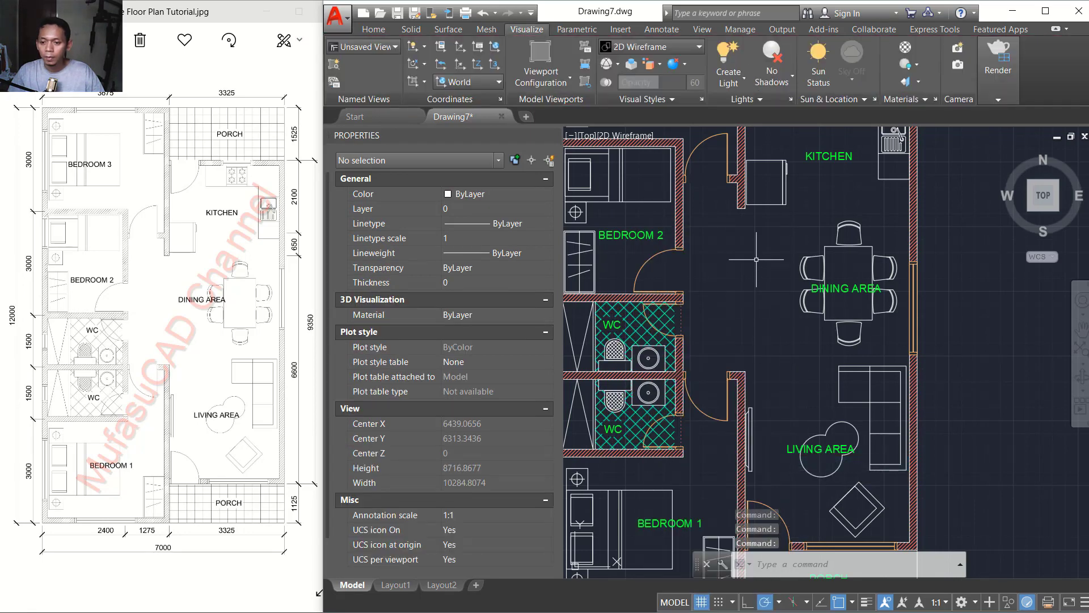
Step: Hatch the floors of both porches with the ANSI37 pattern at an angle of 45 and a scale of 75
{"action": "scroll", "coordinate": [681, 360], "scroll_direction": "up", "scroll_amount": 3}
{"action": "mouse_move", "coordinate": [653, 340]}
{"action": "middle_mouse_down"}
{"action": "mouse_move", "coordinate": [681, 360]}
{"action": "mouse_move", "coordinate": [673, 380]}
{"action": "middle_mouse_up"}
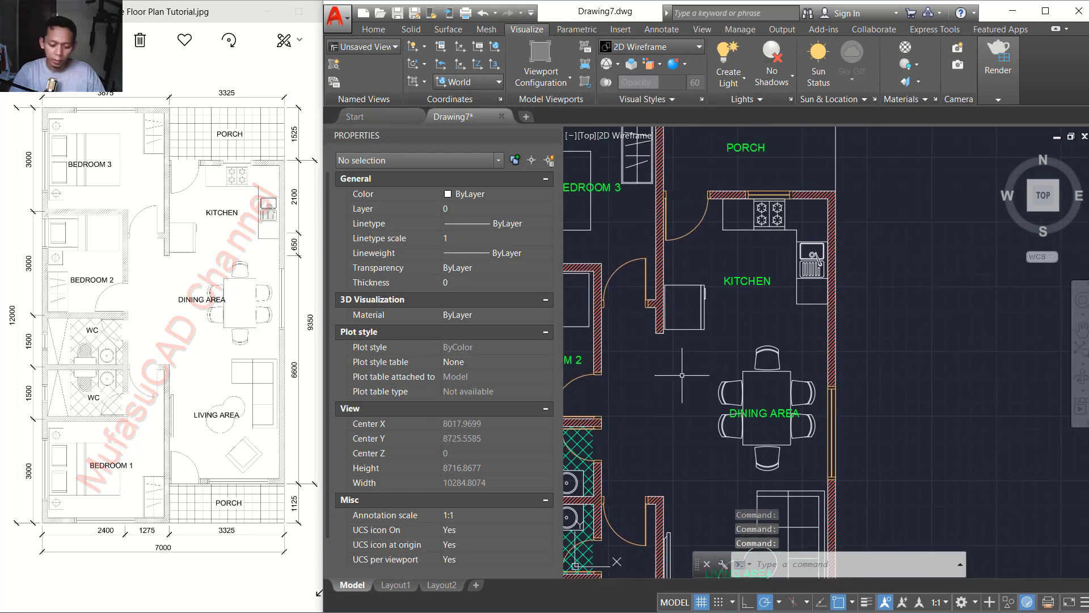
{"action": "type", "text": "HATCH"}
{"action": "key", "text": "Return"}
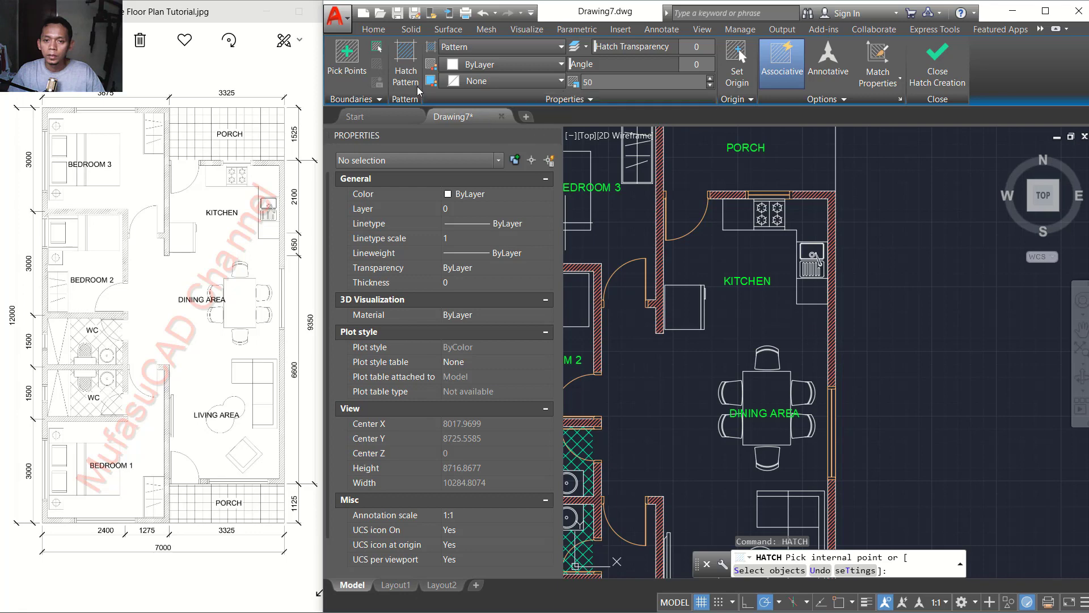
{"action": "left_click", "coordinate": [407, 74]}
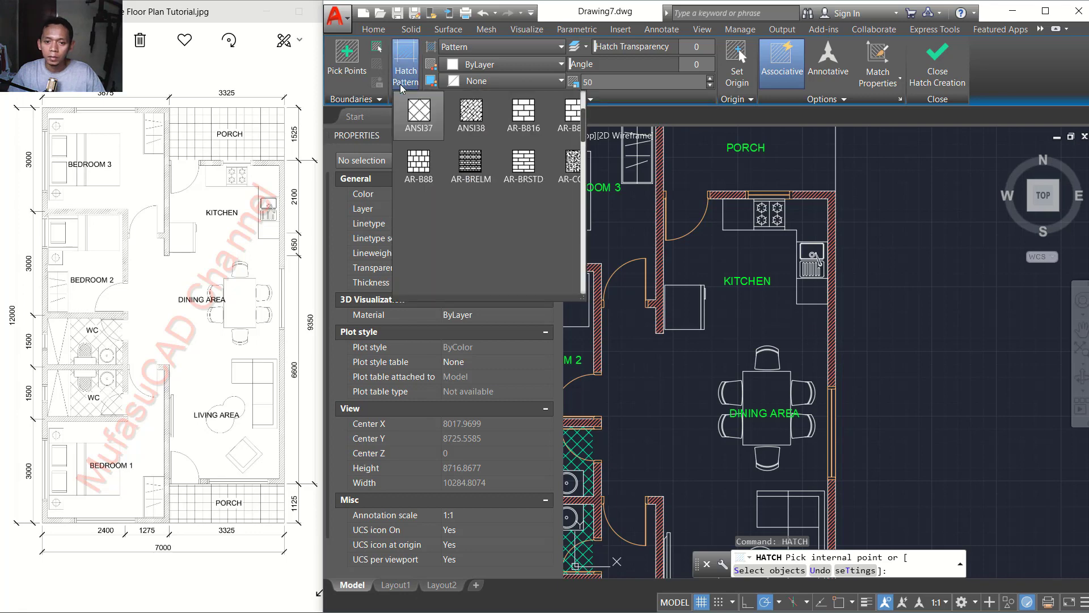
{"action": "left_click", "coordinate": [425, 115]}
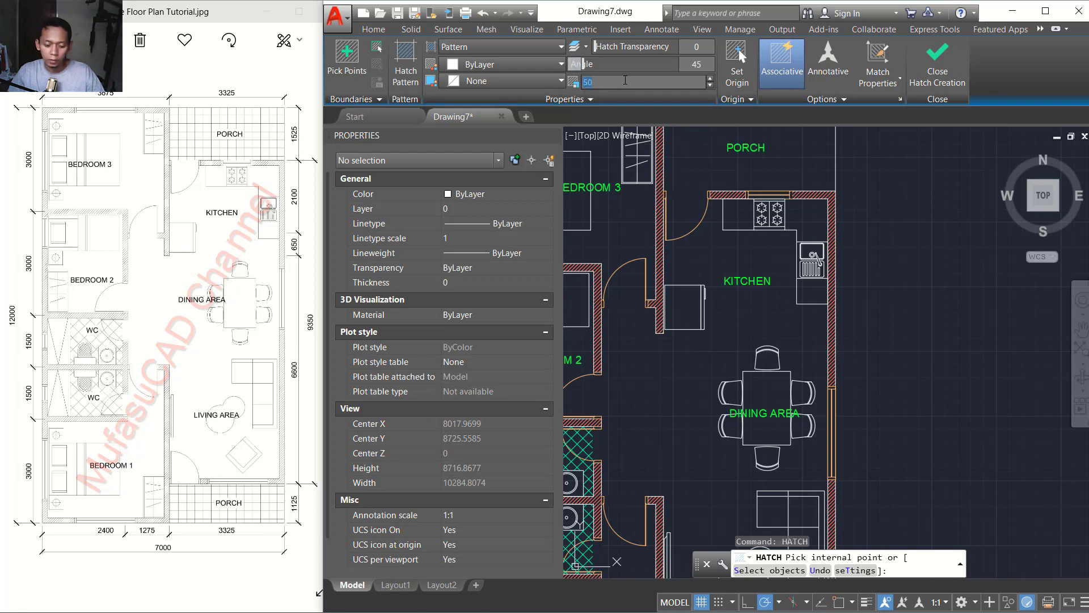
{"action": "type", "text": "75"}
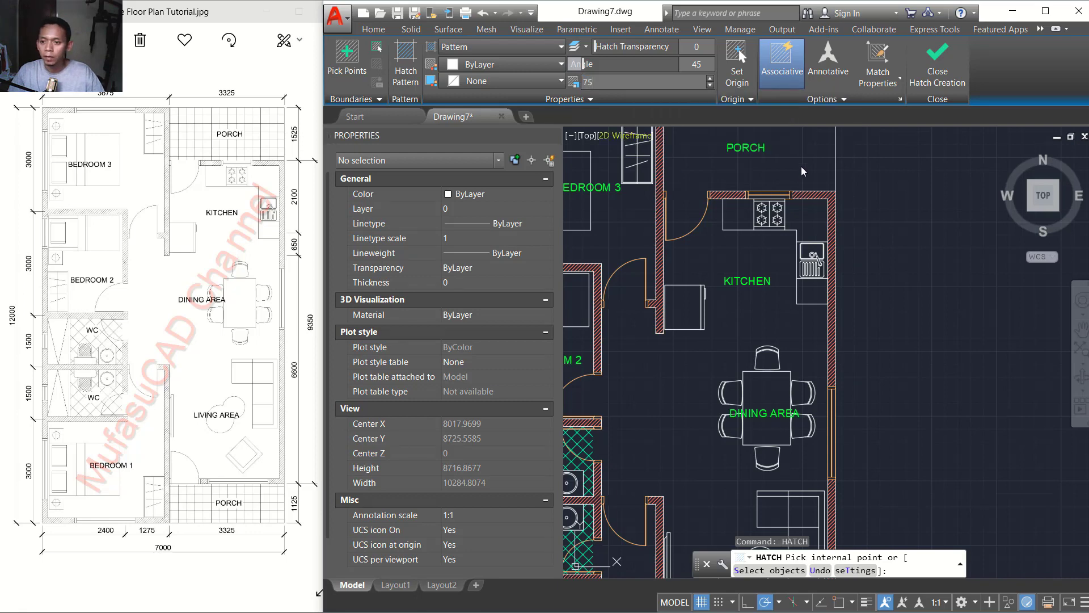
{"action": "key", "text": "Return"}
{"action": "left_click", "coordinate": [772, 165]}
{"action": "scroll", "coordinate": [908, 295], "scroll_direction": "down", "scroll_amount": 3}
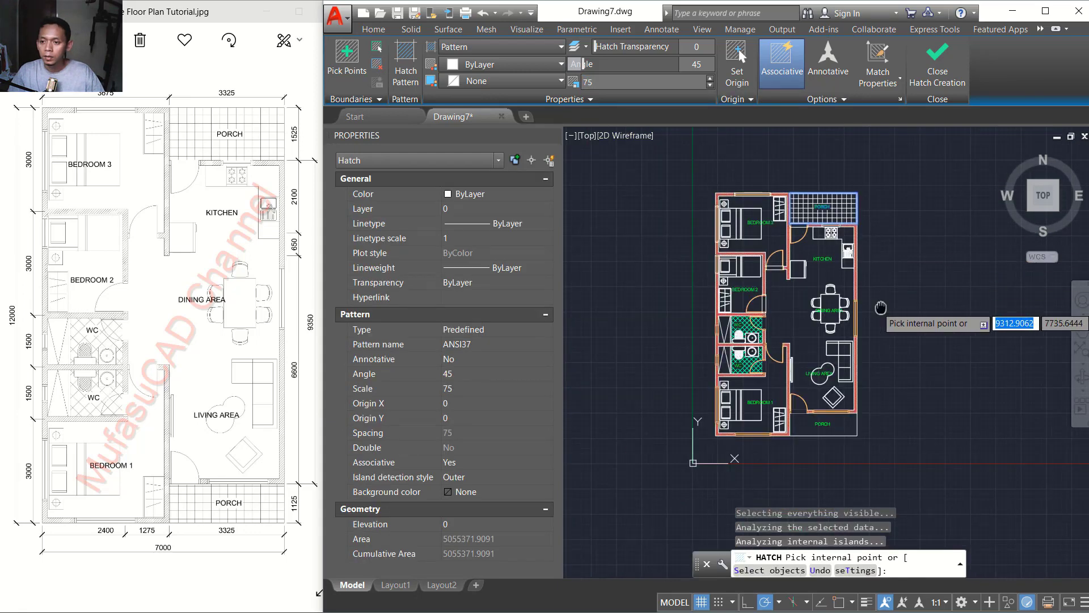
{"action": "left_click", "coordinate": [779, 381]}
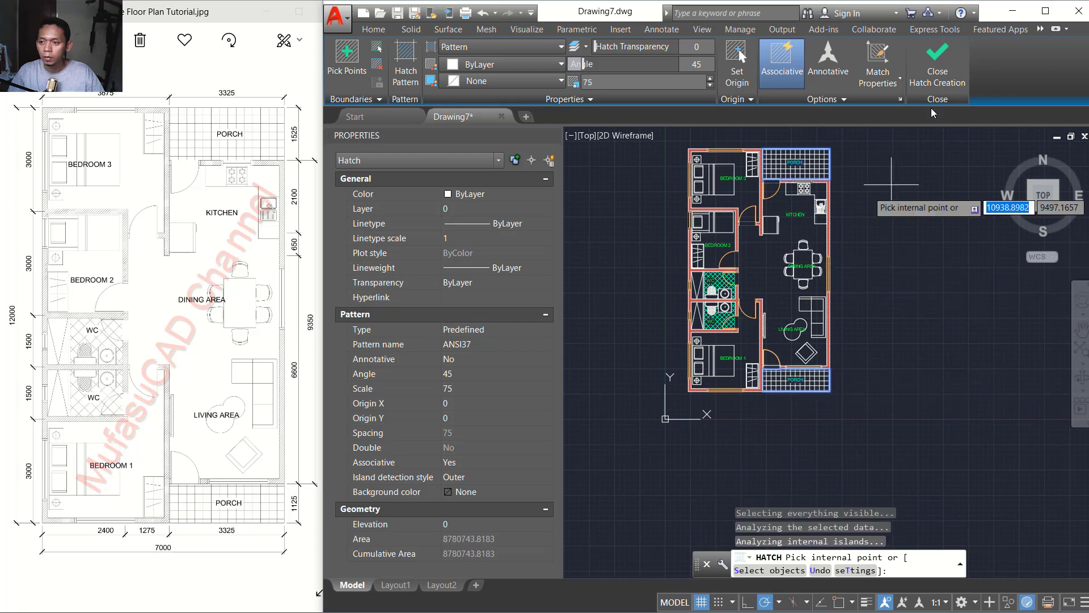
{"action": "left_click", "coordinate": [945, 68]}
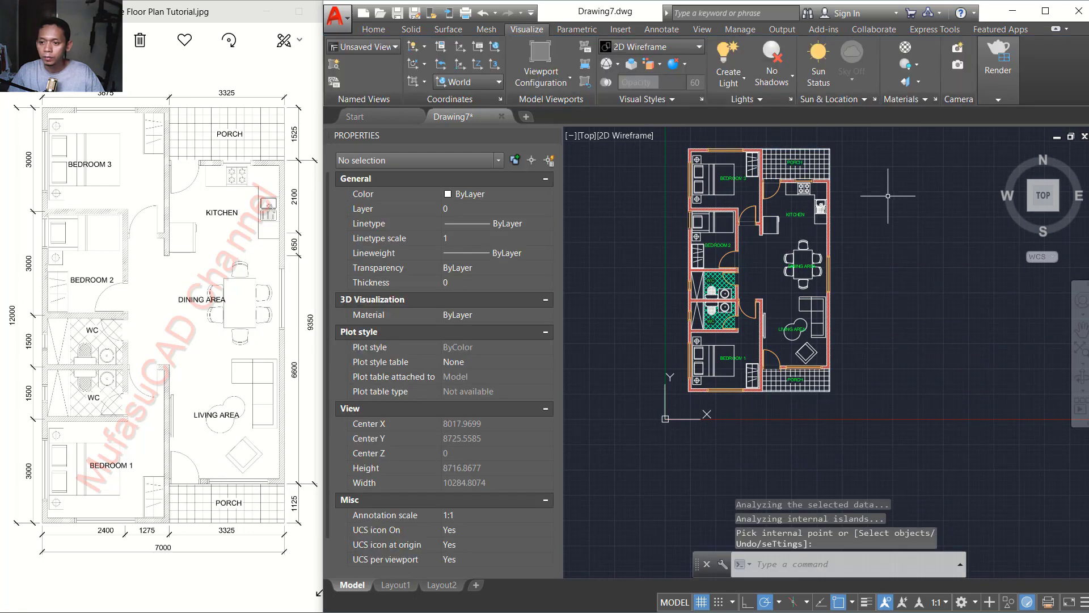
Step: Set the color of the porch floor hatch to index color 140 and close the Properties palette
{"action": "left_click", "coordinate": [806, 163]}
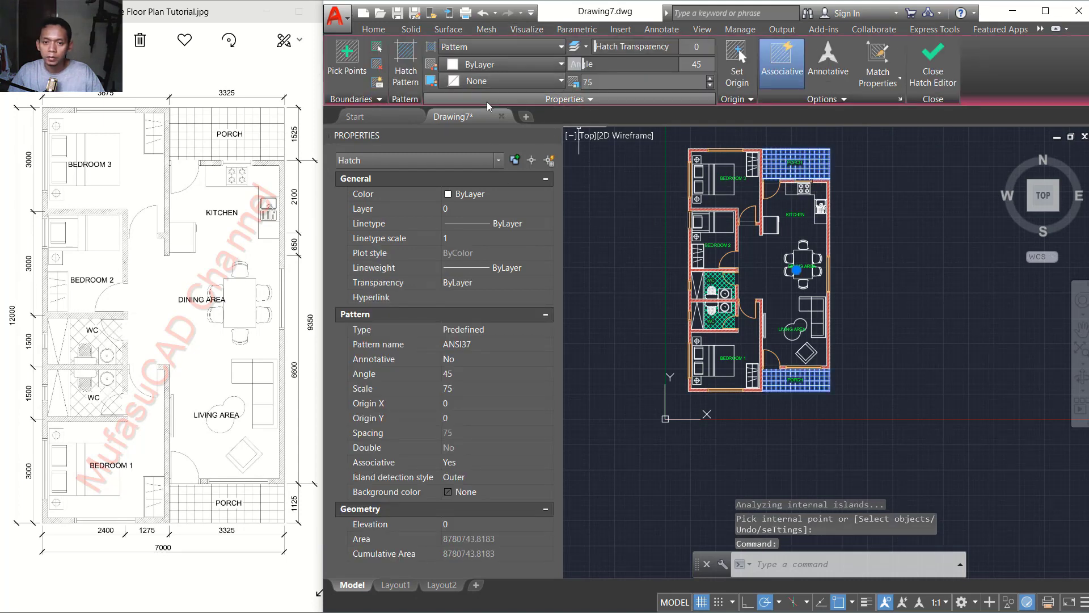
{"action": "left_click", "coordinate": [485, 195]}
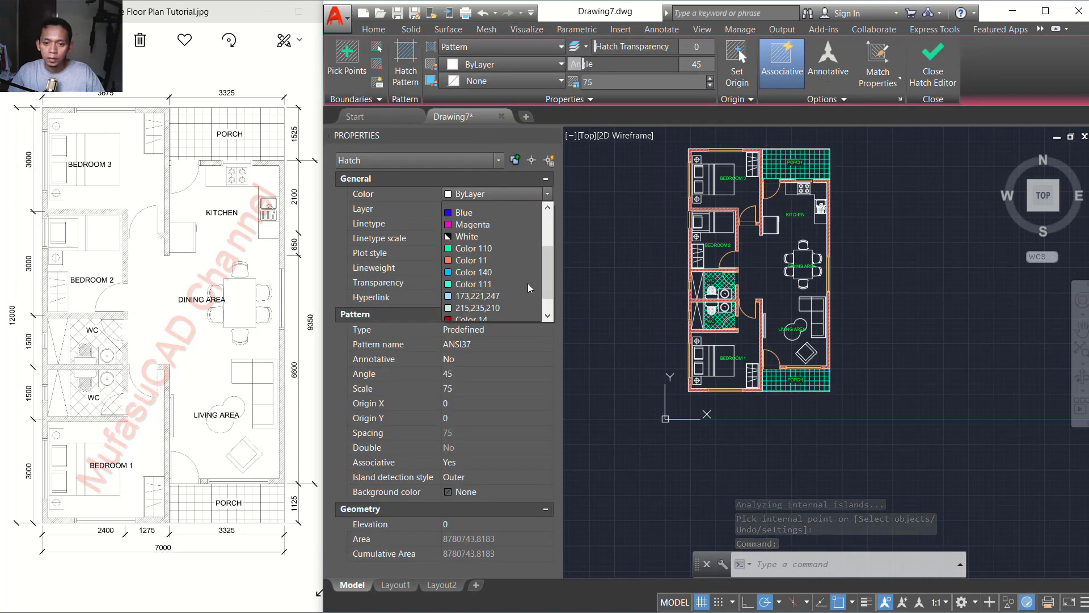
{"action": "left_click", "coordinate": [493, 315]}
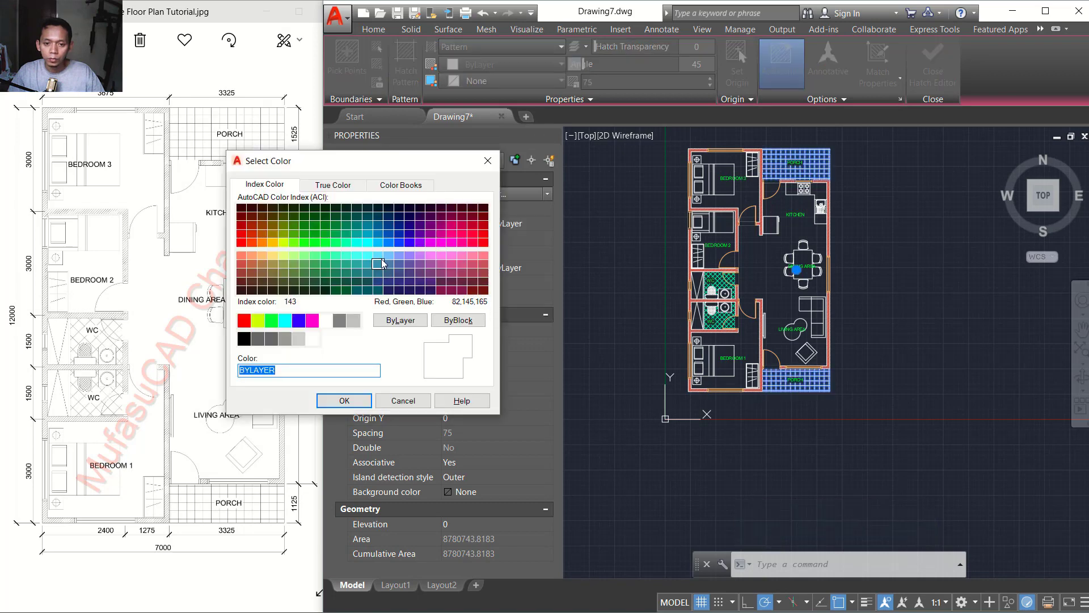
{"action": "left_click", "coordinate": [377, 243]}
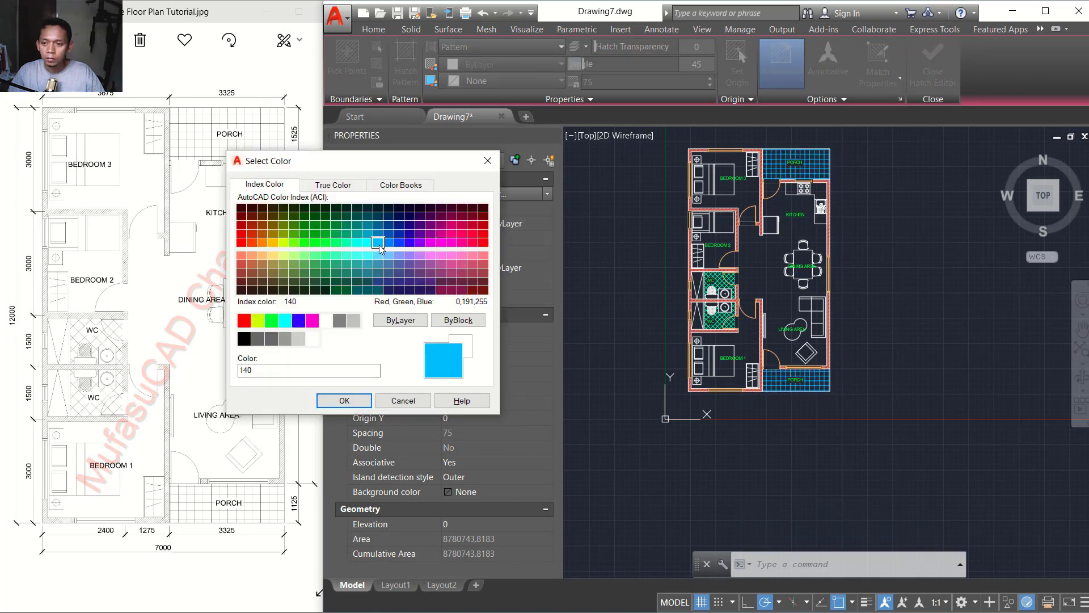
{"action": "left_click", "coordinate": [344, 401]}
{"action": "key", "text": "Escape"}
{"action": "scroll", "coordinate": [767, 298], "scroll_direction": "up", "scroll_amount": 3}
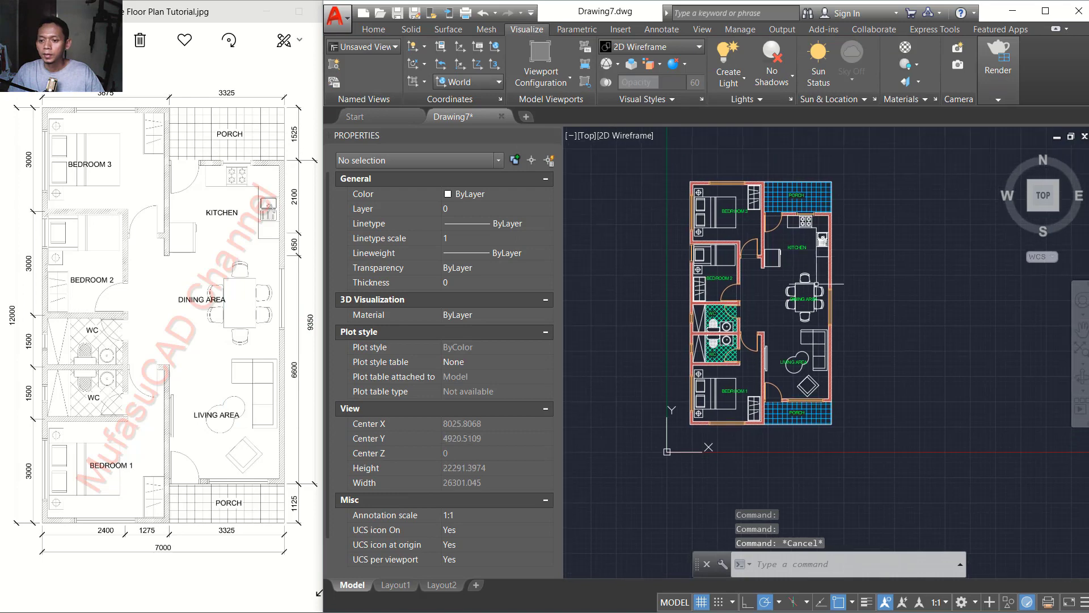
{"action": "middle_click_drag", "start_coordinate": [759, 275], "coordinate": [796, 279]}
{"action": "middle_click_drag", "start_coordinate": [772, 290], "coordinate": [768, 292]}
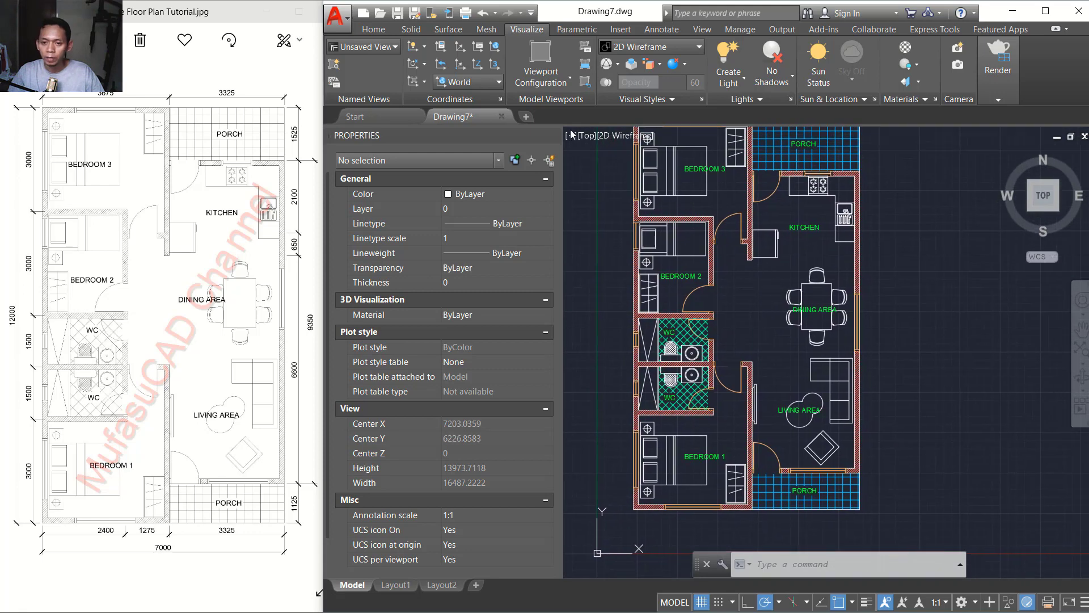
{"action": "left_click", "coordinate": [553, 136]}
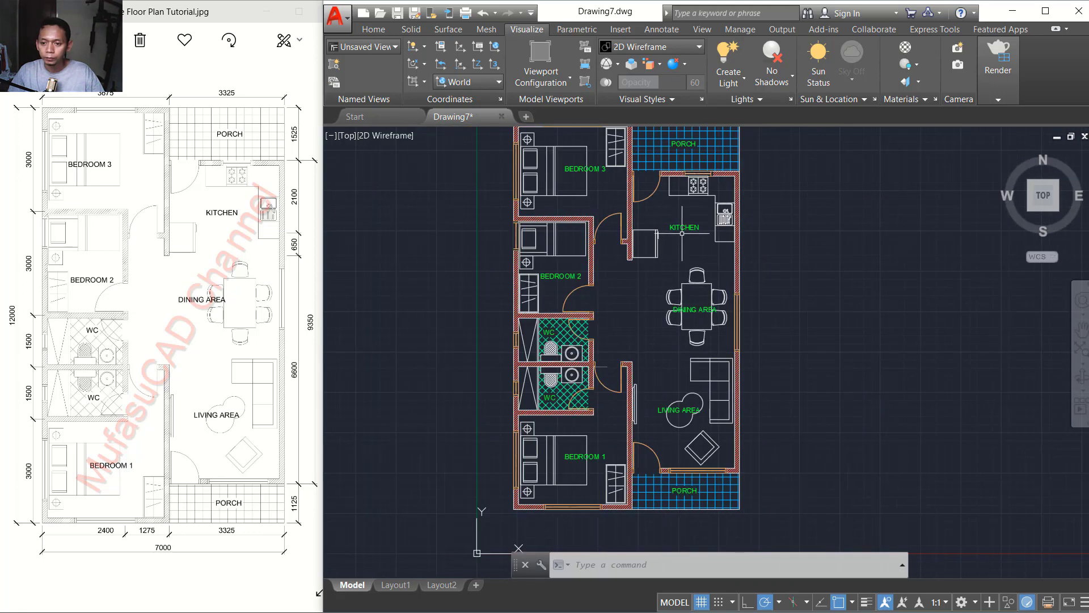
Step: Open the ISO-25 dimension style for modification and set its linear dimension precision to 0
{"action": "scroll", "coordinate": [603, 332], "scroll_direction": "up", "scroll_amount": 3}
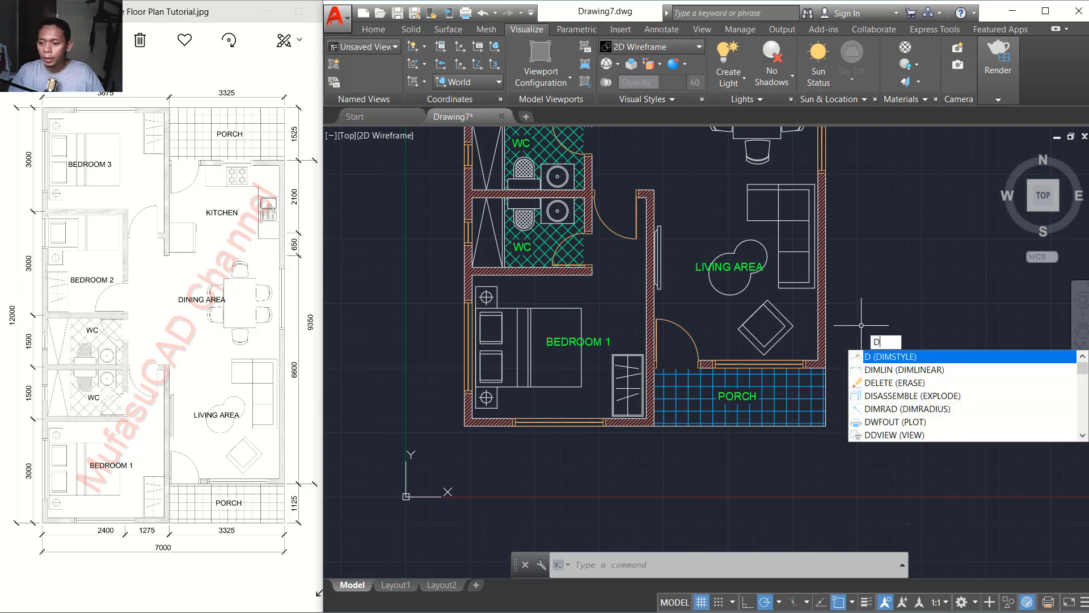
{"action": "key", "text": "Return"}
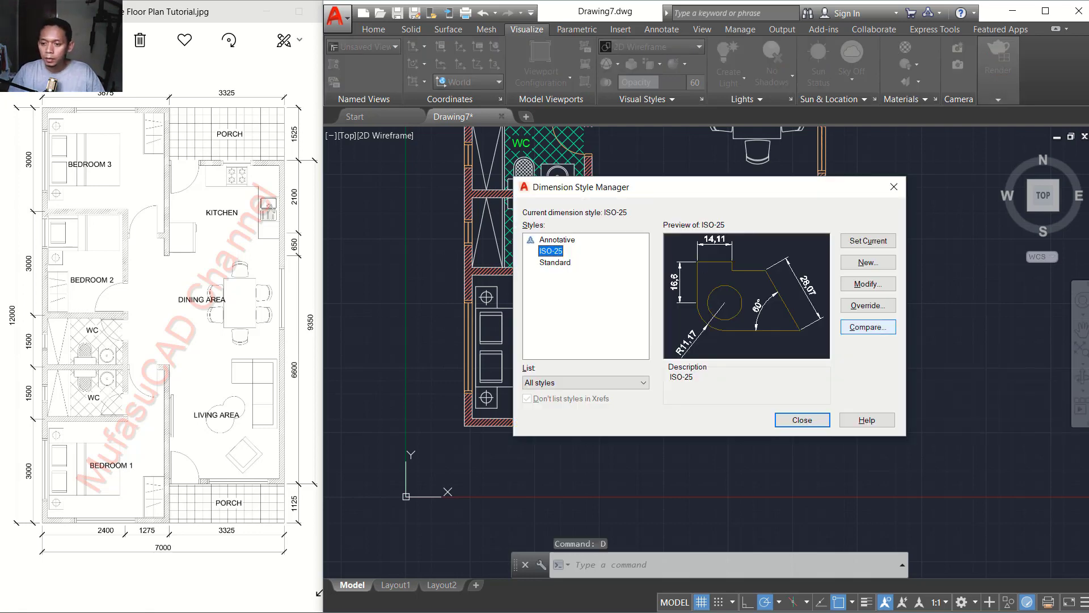
{"action": "left_click", "coordinate": [867, 285]}
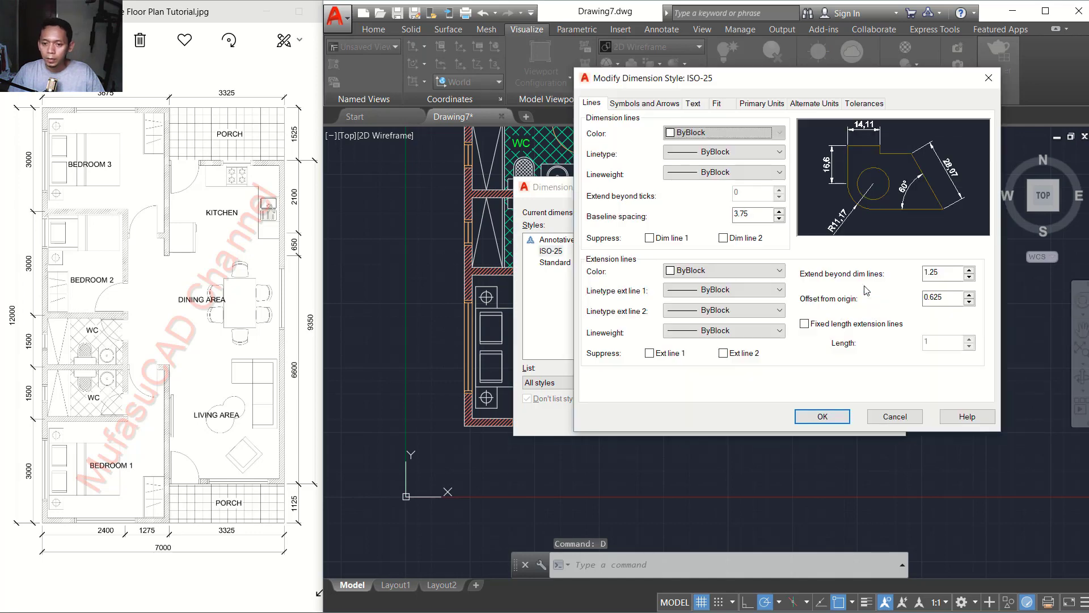
{"action": "left_click", "coordinate": [762, 103]}
{"action": "left_click", "coordinate": [750, 152]}
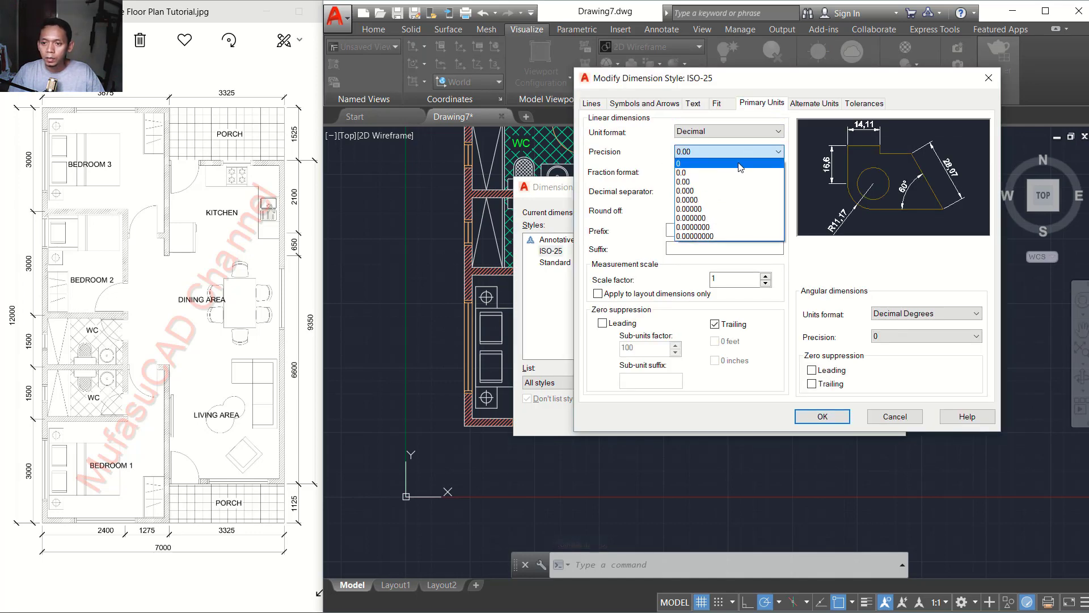
{"action": "left_click", "coordinate": [741, 163]}
Step: Set the ISO-25 dimension text to green, height 150 and ISO standard alignment, and change its offset from the dimension line
{"action": "left_click", "coordinate": [717, 104]}
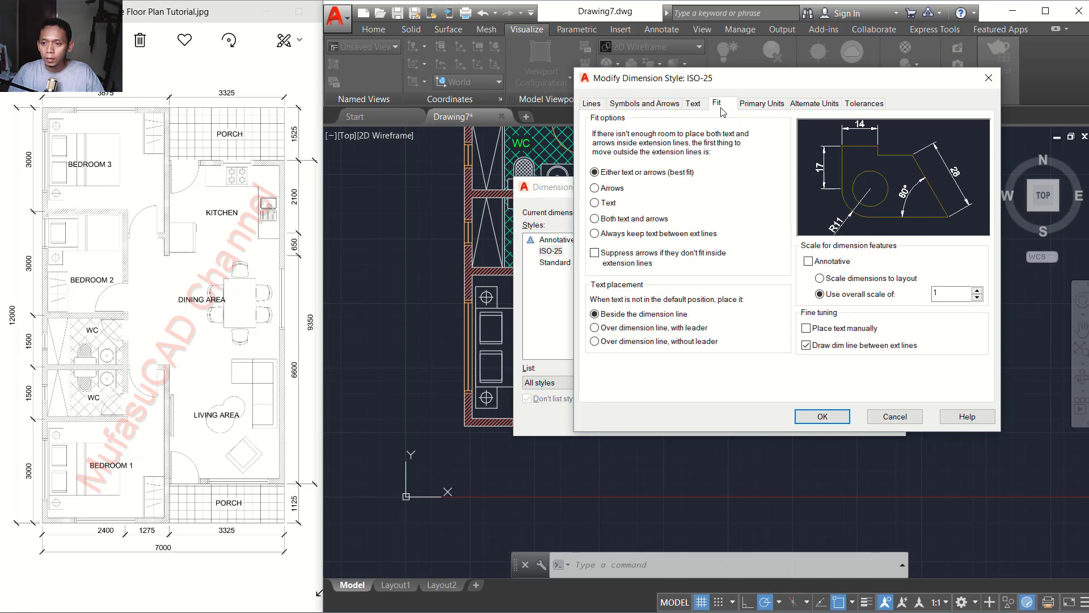
{"action": "left_click", "coordinate": [693, 105]}
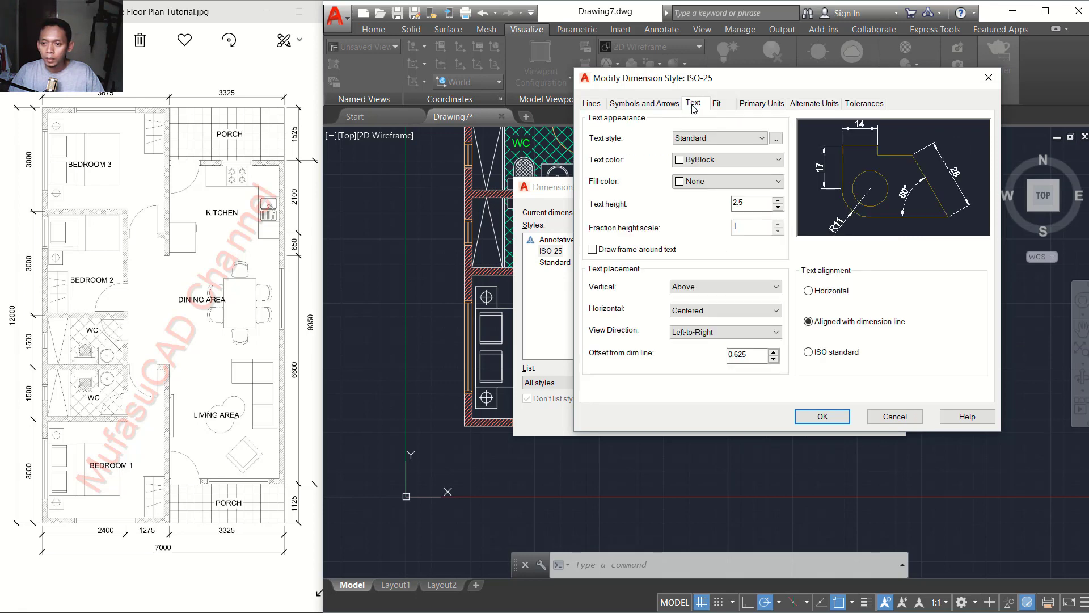
{"action": "left_click", "coordinate": [703, 161]}
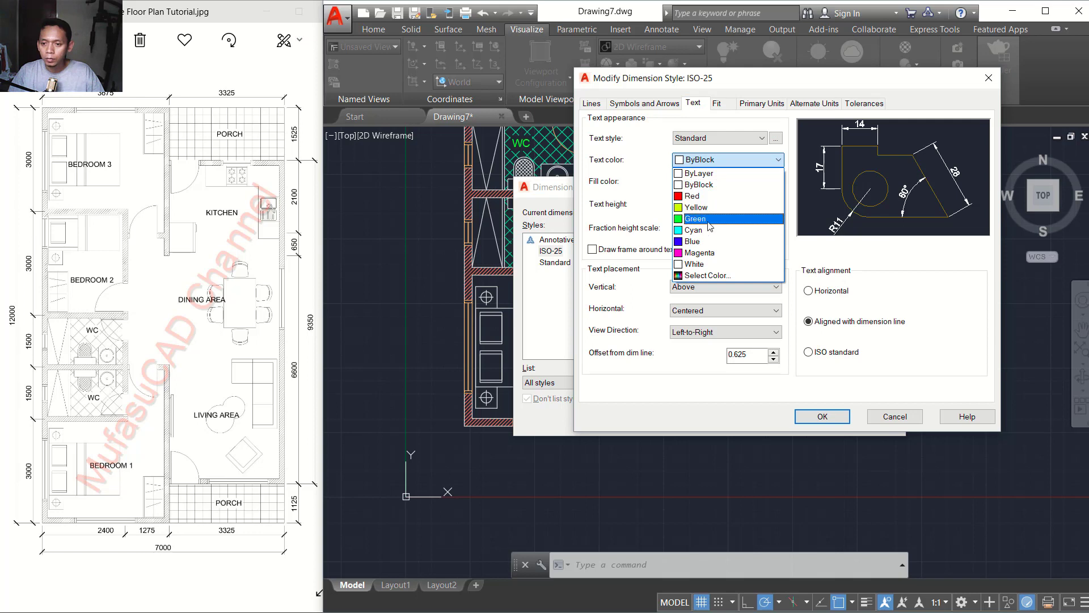
{"action": "left_click", "coordinate": [703, 219]}
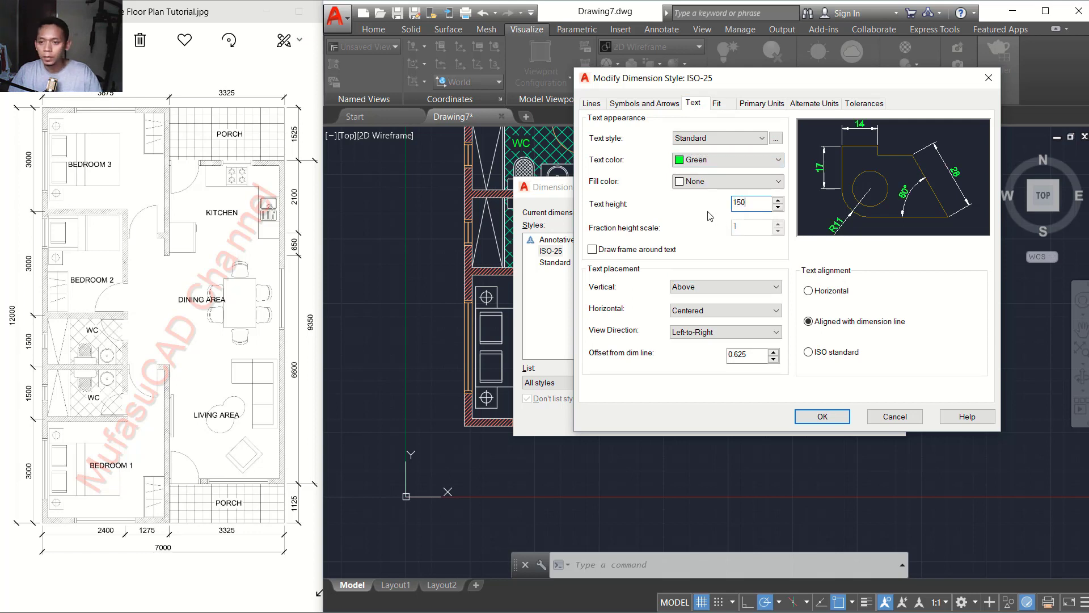
{"action": "type", "text": "150"}
{"action": "left_click", "coordinate": [808, 353]}
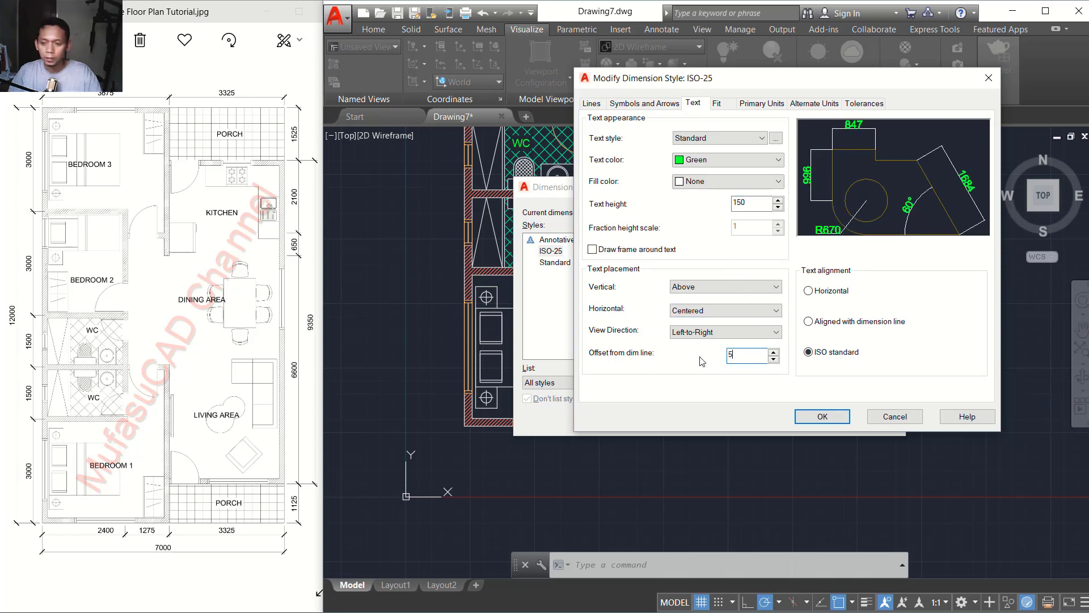
Step: Set the ISO-25 arrowheads to Architectural tick with arrow size 150, center mark size 50 and dimension break size 100
{"action": "left_click", "coordinate": [634, 104]}
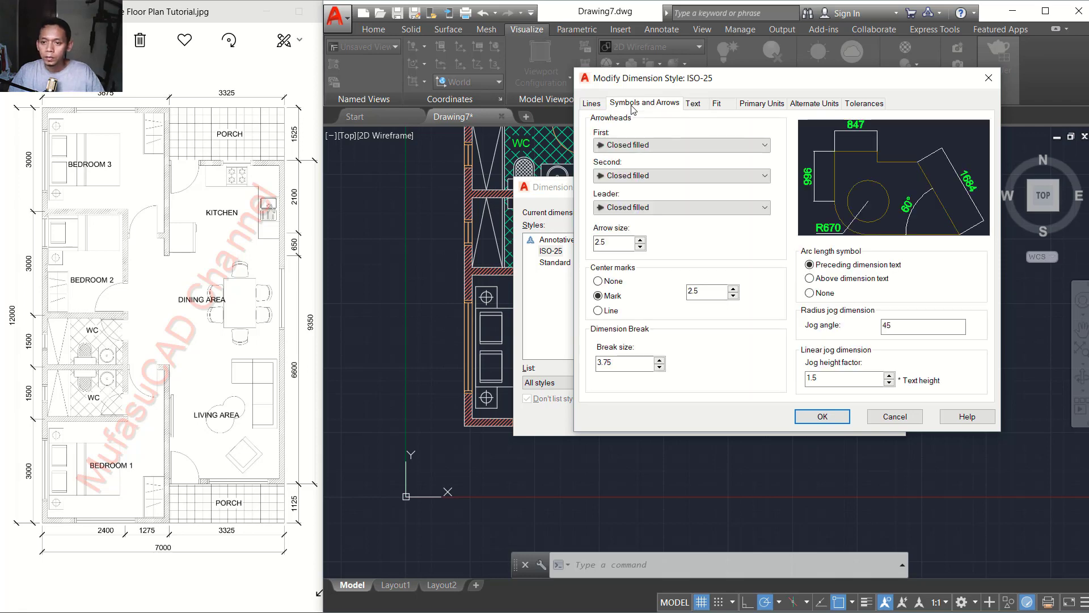
{"action": "left_click", "coordinate": [644, 146]}
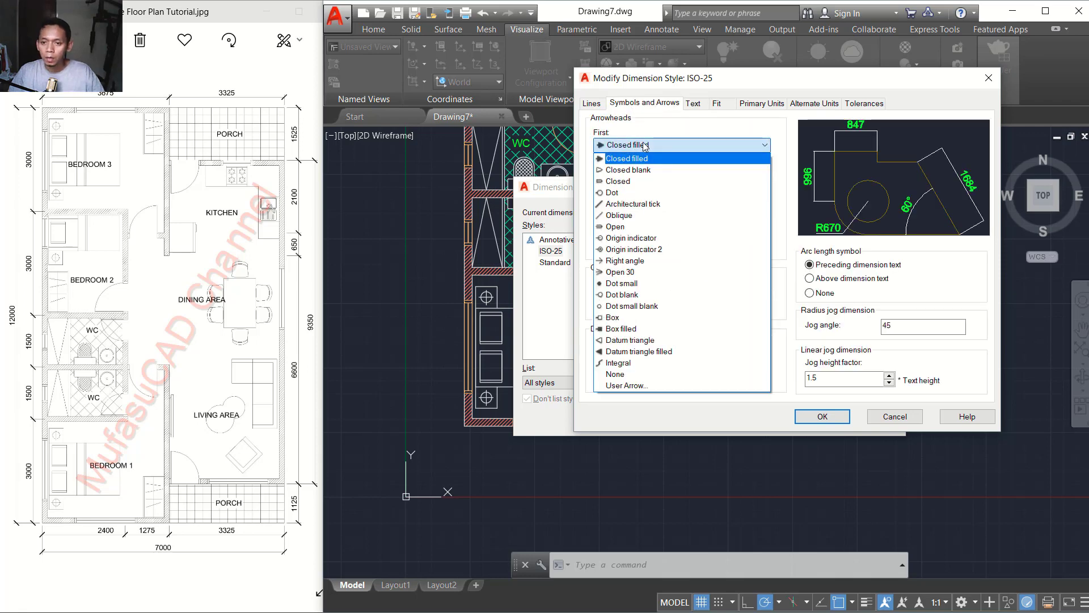
{"action": "left_click", "coordinate": [646, 205]}
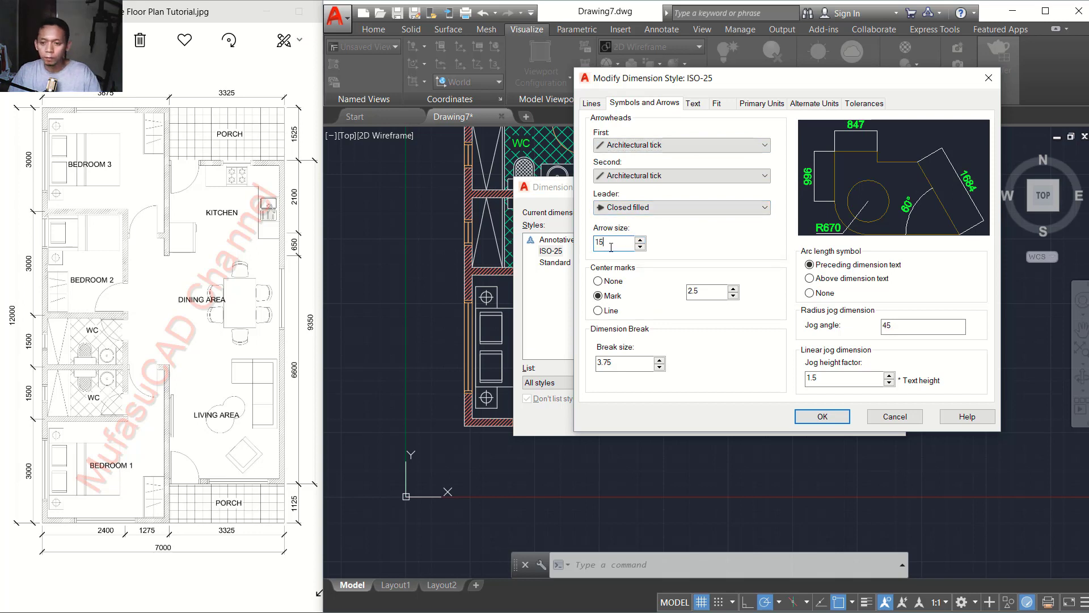
{"action": "left_click_drag", "start_coordinate": [709, 293], "coordinate": [677, 293]}
{"action": "type", "text": "1"}
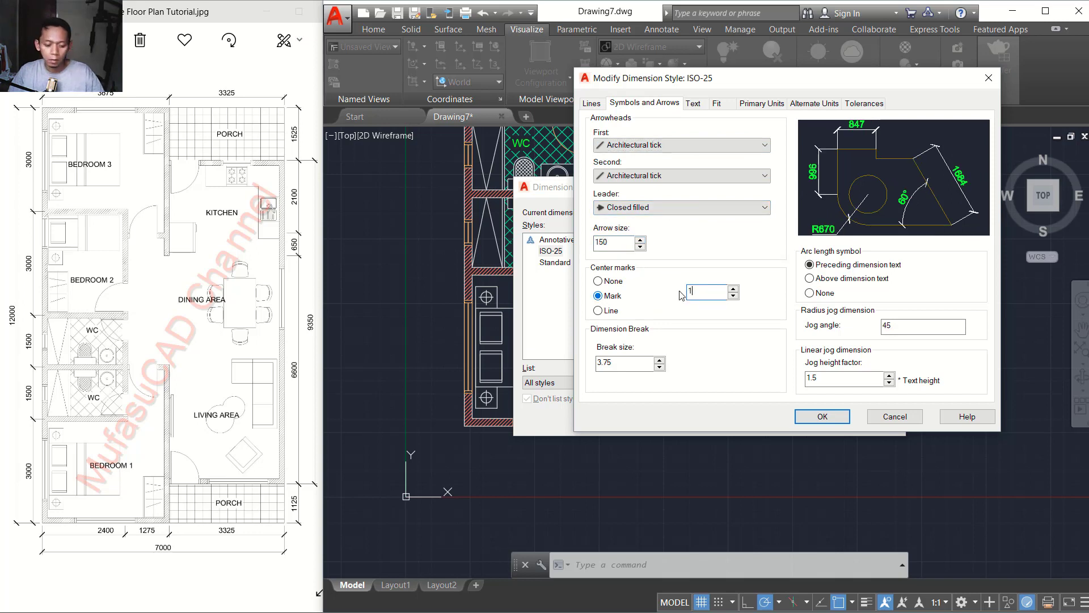
{"action": "type", "text": "00"}
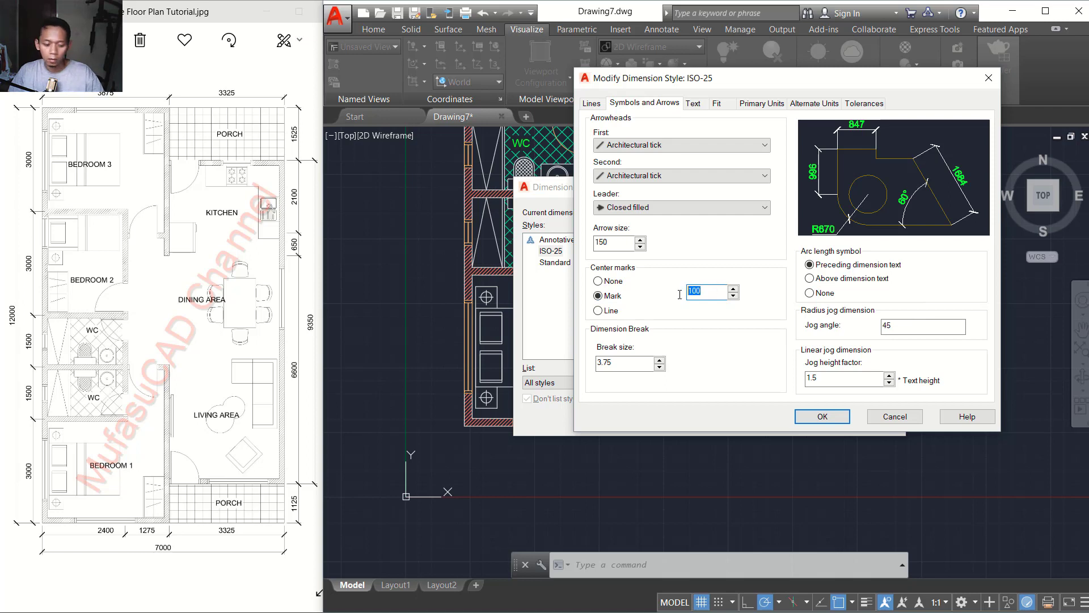
{"action": "type", "text": "50"}
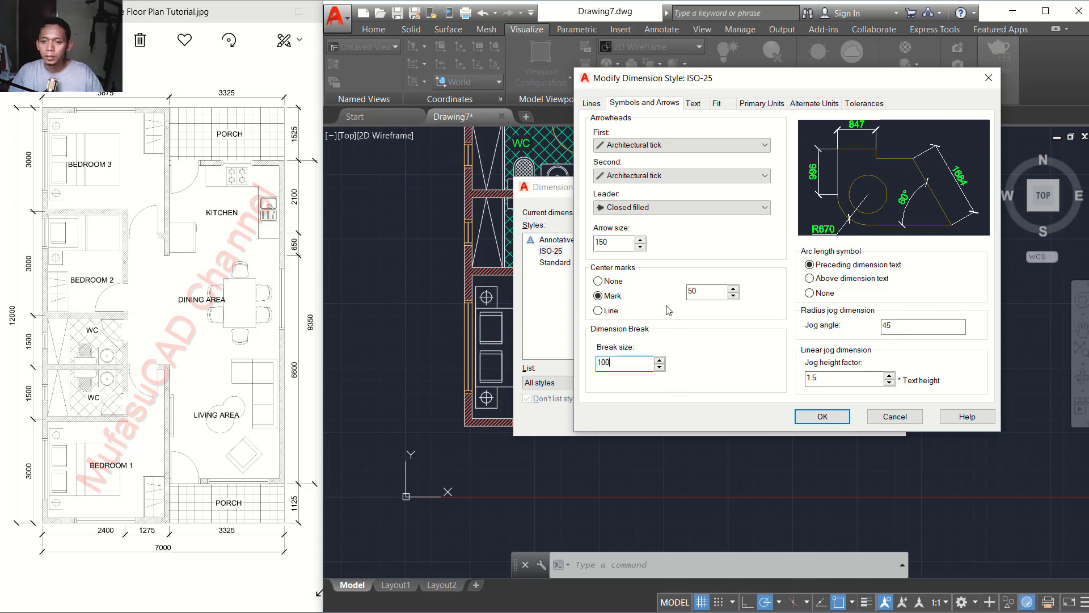
Step: Set the ISO-25 dimension line color to red and the baseline spacing to 100
{"action": "left_click", "coordinate": [591, 104]}
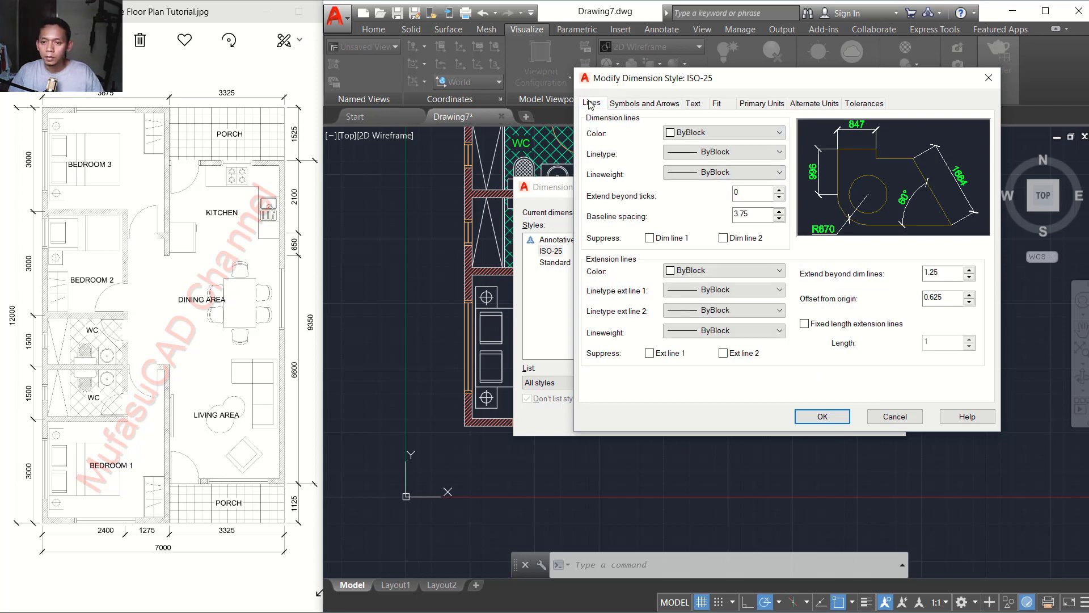
{"action": "left_click", "coordinate": [693, 133]}
{"action": "left_click", "coordinate": [697, 164]}
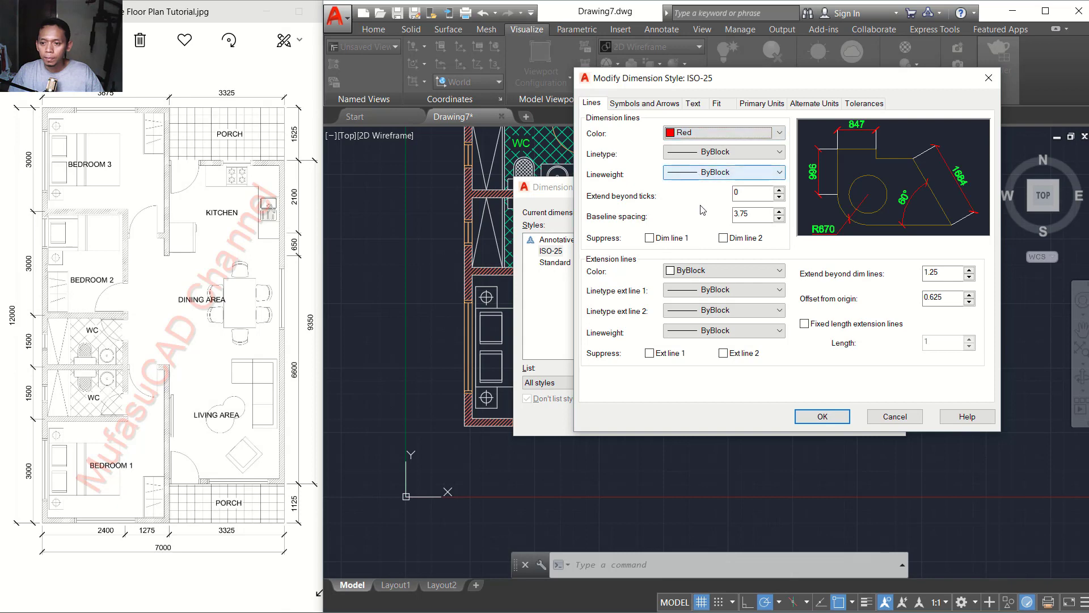
{"action": "left_click_drag", "start_coordinate": [752, 215], "coordinate": [720, 216]}
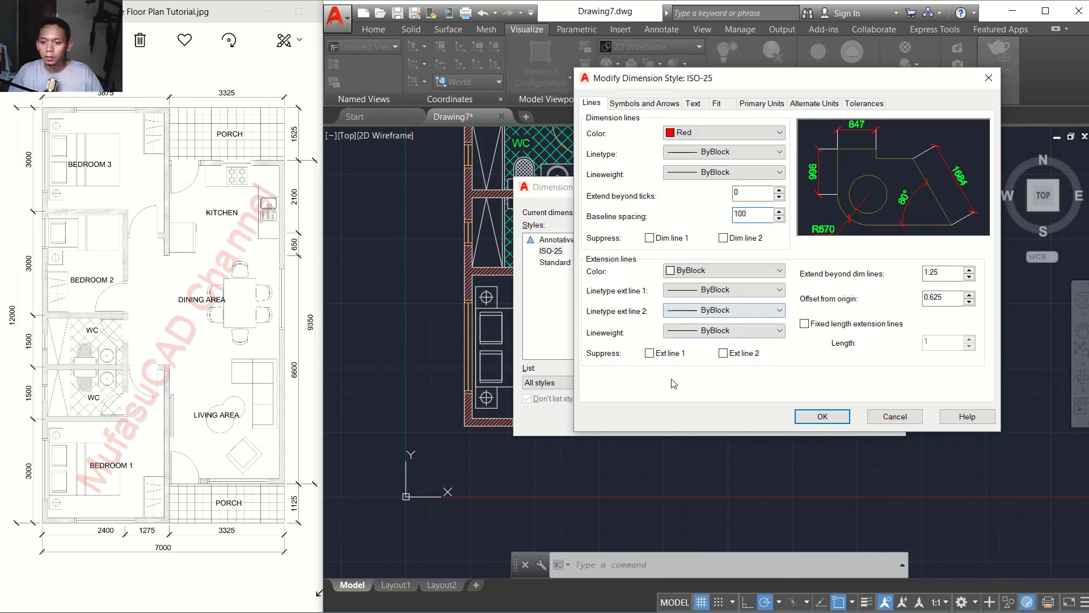
Step: Make the ISO-25 extension lines red, extending 100 beyond dimension lines, change their offset from origin, and apply the style
{"action": "left_click", "coordinate": [702, 273]}
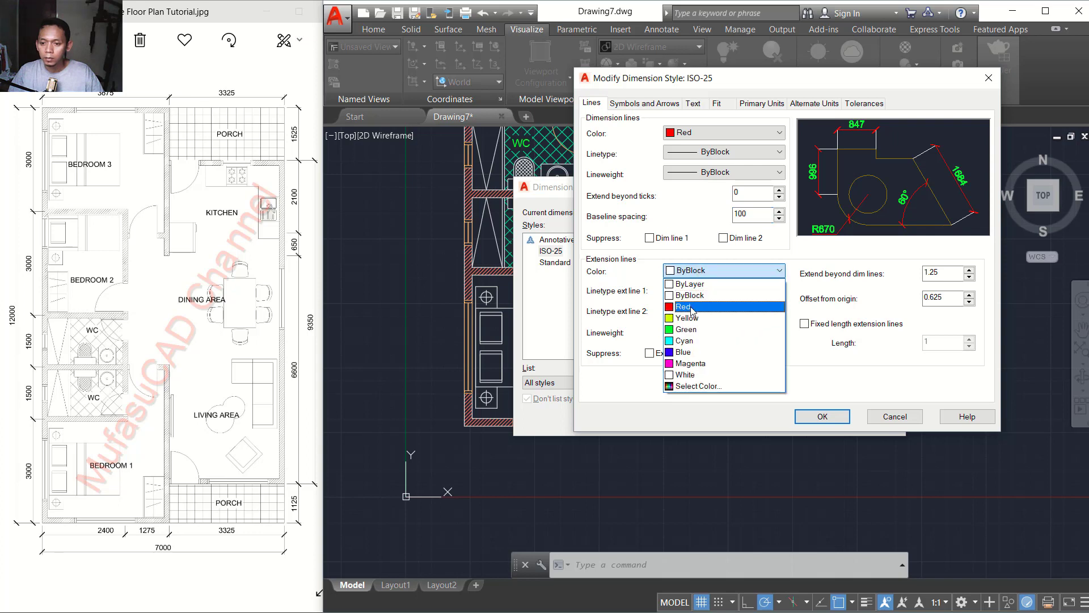
{"action": "left_click", "coordinate": [695, 306]}
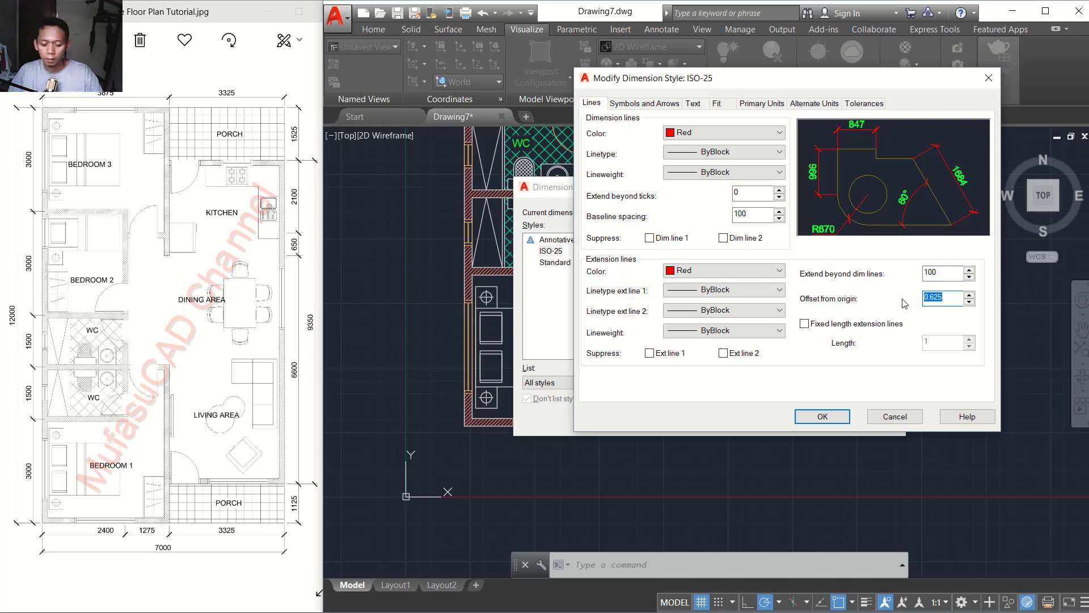
{"action": "left_click", "coordinate": [827, 417]}
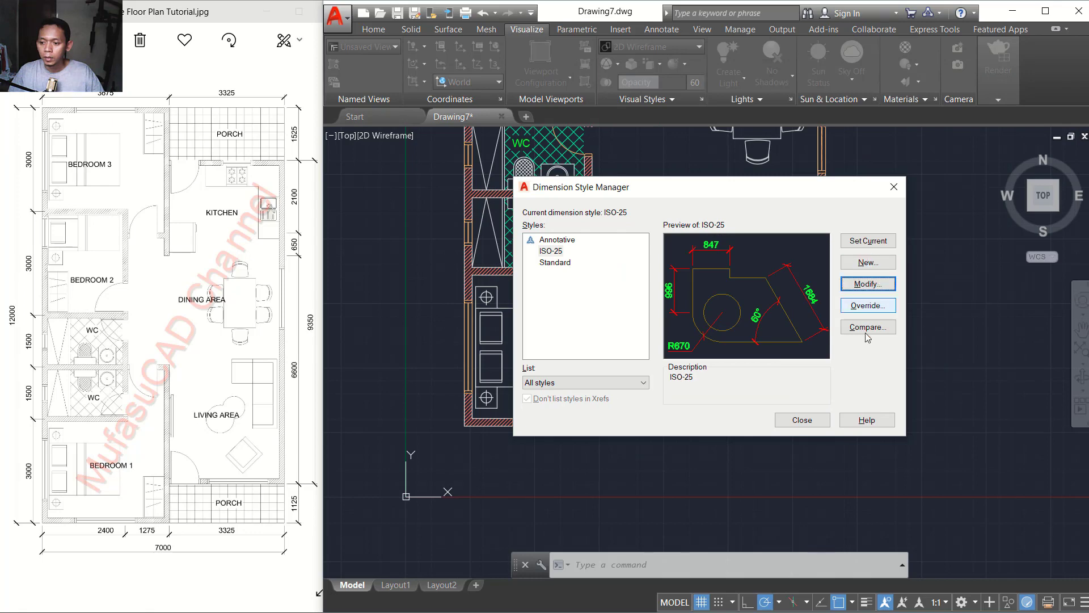
{"action": "left_click", "coordinate": [809, 423]}
Step: Add a linear dimension below Bedroom 1 from its lower-left outer corner to the midpoint (M2P) of the WC wall's thickness beside the door
{"action": "scroll", "coordinate": [594, 428], "scroll_direction": "up", "scroll_amount": 5}
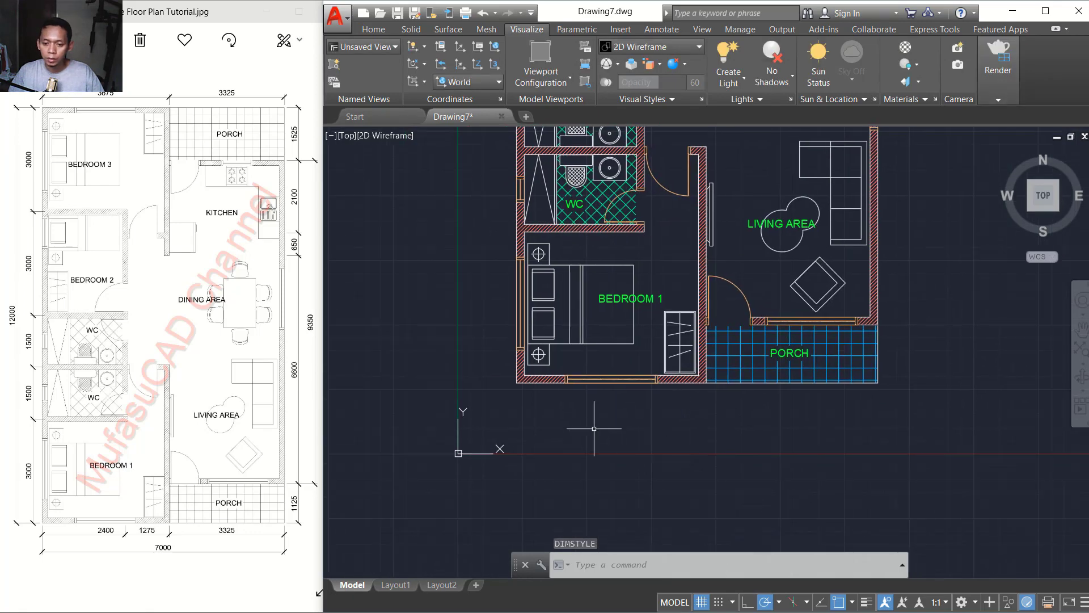
{"action": "type", "text": "IMLIN"}
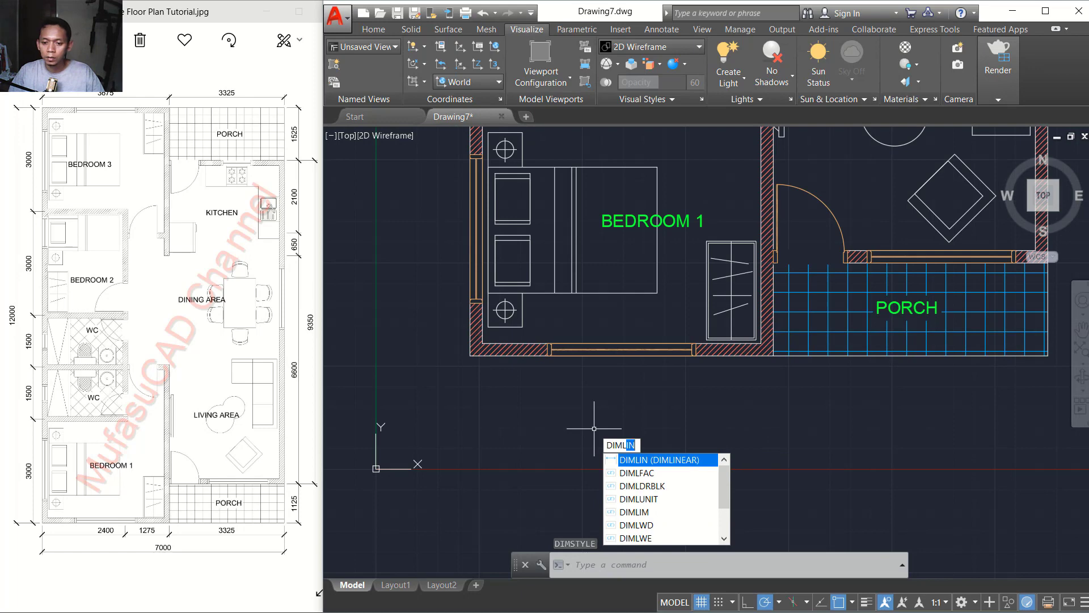
{"action": "key", "text": "Return"}
{"action": "scroll", "coordinate": [474, 349], "scroll_direction": "up", "scroll_amount": 2}
{"action": "left_click", "coordinate": [468, 336]}
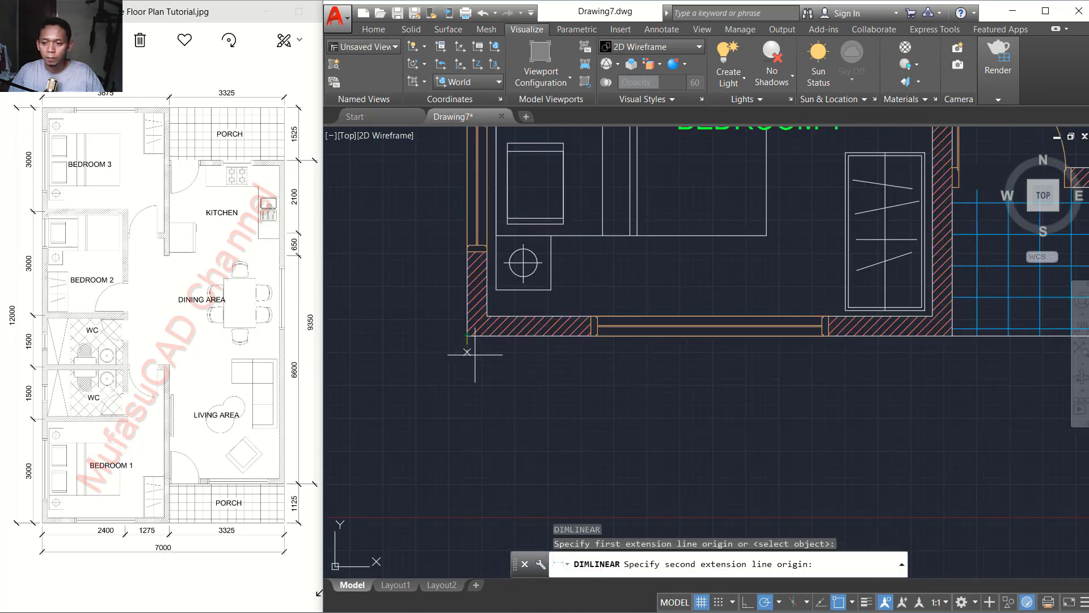
{"action": "scroll", "coordinate": [750, 422], "scroll_direction": "down", "scroll_amount": 4}
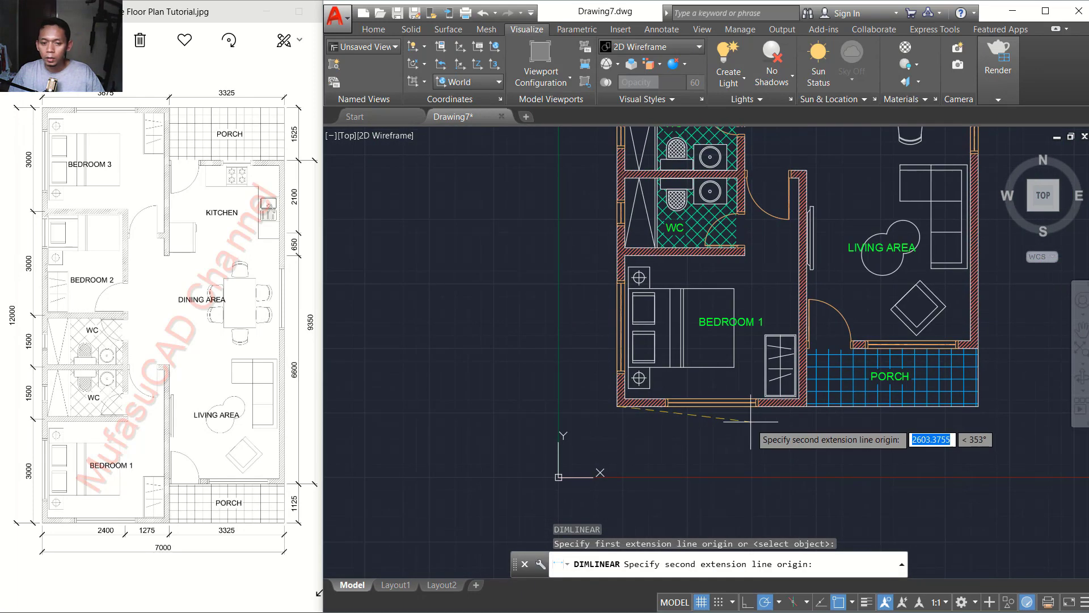
{"action": "scroll", "coordinate": [766, 300], "scroll_direction": "up", "scroll_amount": 2}
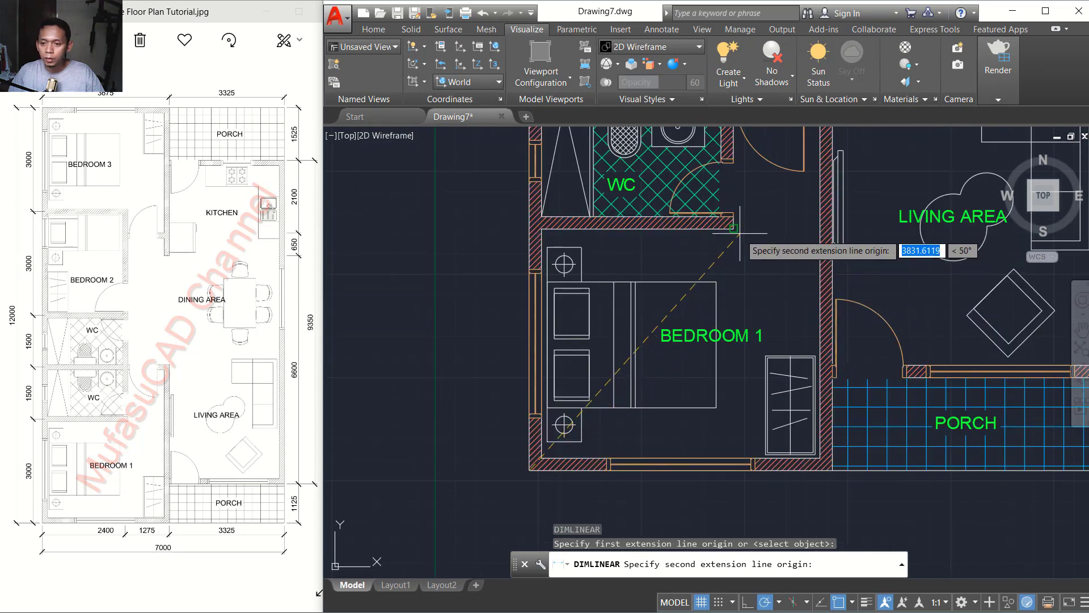
{"action": "scroll", "coordinate": [741, 238], "scroll_direction": "up", "scroll_amount": 3}
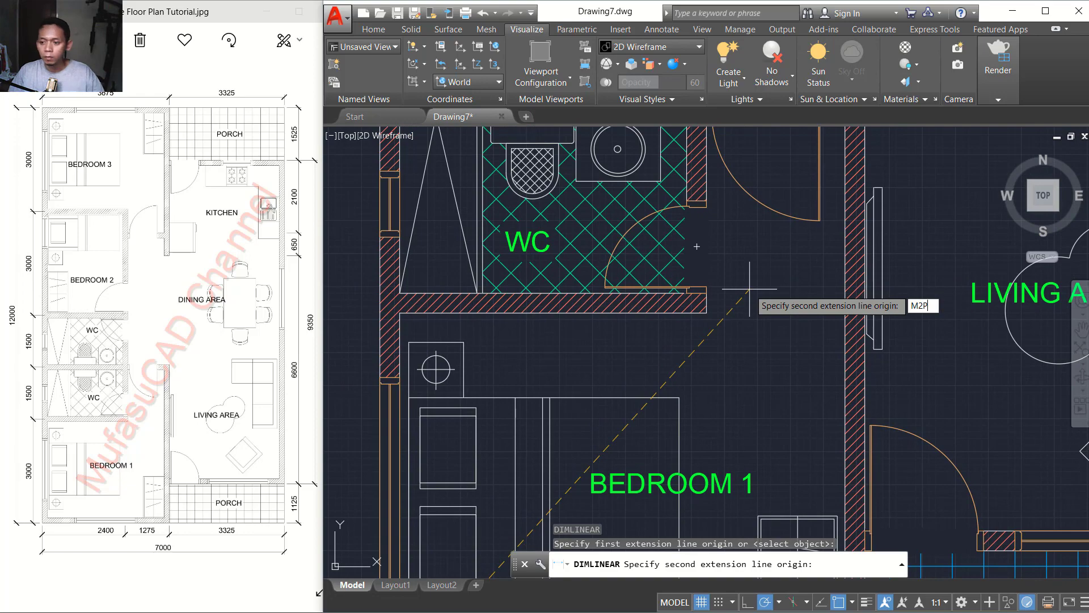
{"action": "key", "text": "Return"}
{"action": "scroll", "coordinate": [693, 170], "scroll_direction": "up", "scroll_amount": 4}
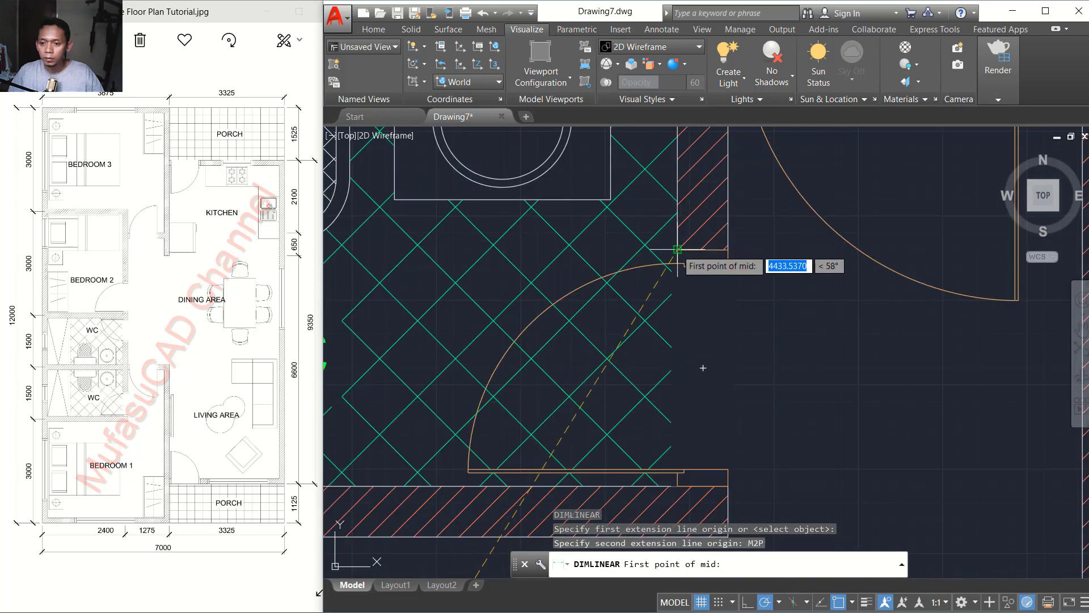
{"action": "left_click", "coordinate": [677, 250]}
{"action": "left_click", "coordinate": [728, 250]}
{"action": "scroll", "coordinate": [726, 397], "scroll_direction": "down", "scroll_amount": 5}
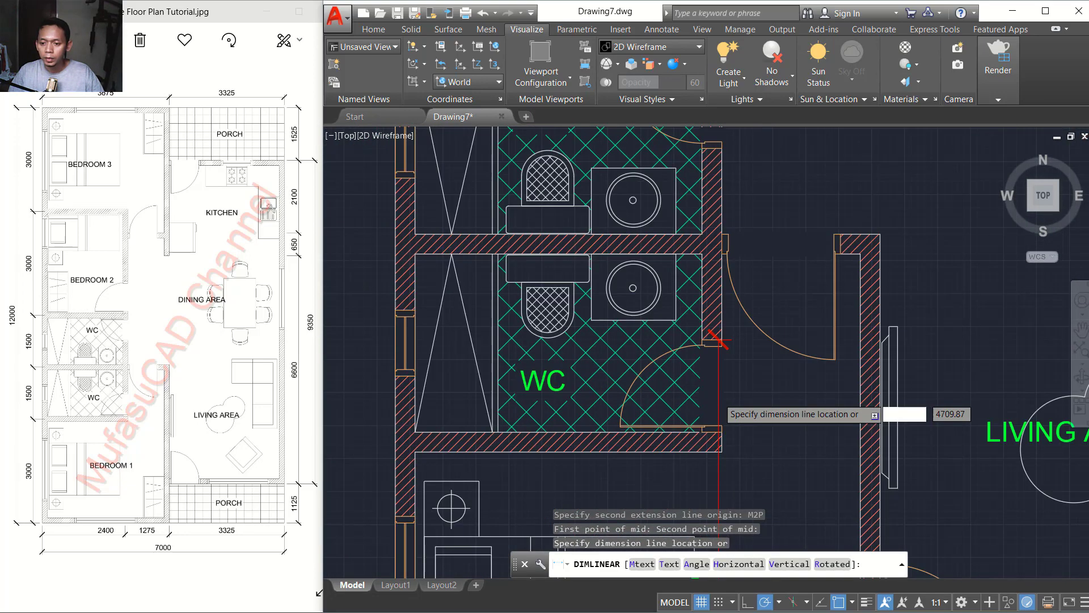
{"action": "scroll", "coordinate": [689, 445], "scroll_direction": "up", "scroll_amount": 3}
{"action": "scroll", "coordinate": [688, 439], "scroll_direction": "up", "scroll_amount": 2}
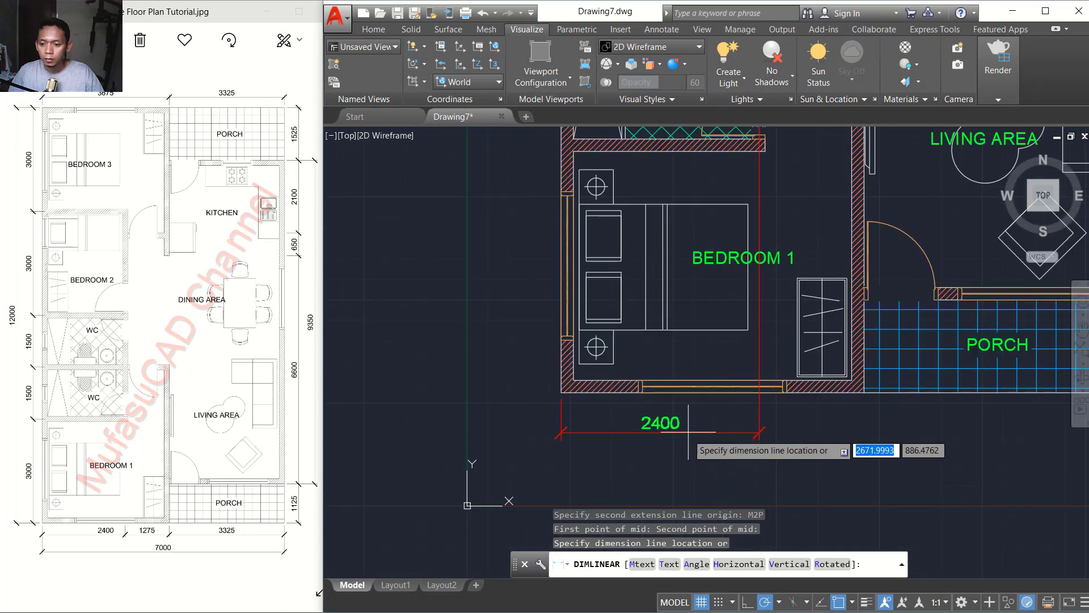
{"action": "left_click", "coordinate": [689, 426]}
Step: Stretch the new dimension's upper extension line origin from the WC wall down to the outer face of Bedroom 1's bottom wall
{"action": "scroll", "coordinate": [689, 426], "scroll_direction": "down", "scroll_amount": 4}
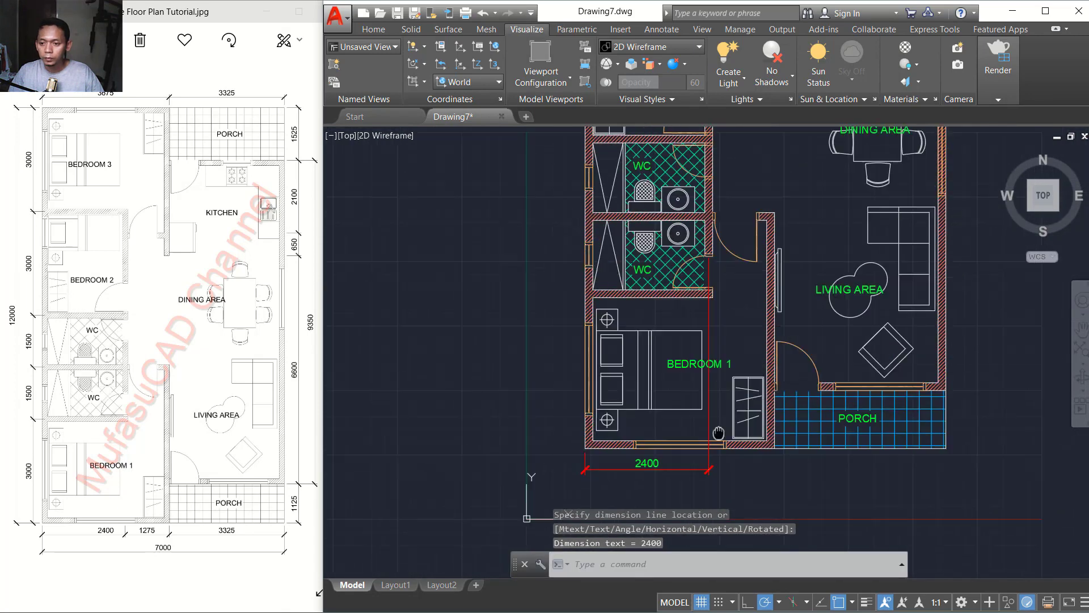
{"action": "left_click", "coordinate": [684, 329]}
{"action": "left_click", "coordinate": [680, 332]}
{"action": "scroll", "coordinate": [694, 288], "scroll_direction": "up", "scroll_amount": 2}
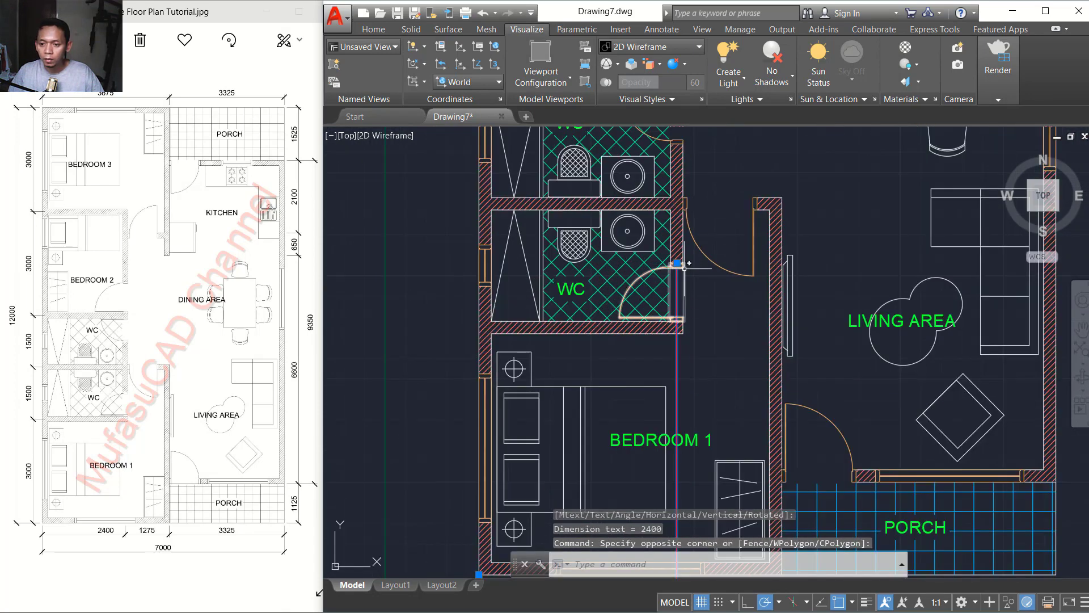
{"action": "left_click", "coordinate": [677, 263]}
{"action": "scroll", "coordinate": [676, 352], "scroll_direction": "down", "scroll_amount": 3}
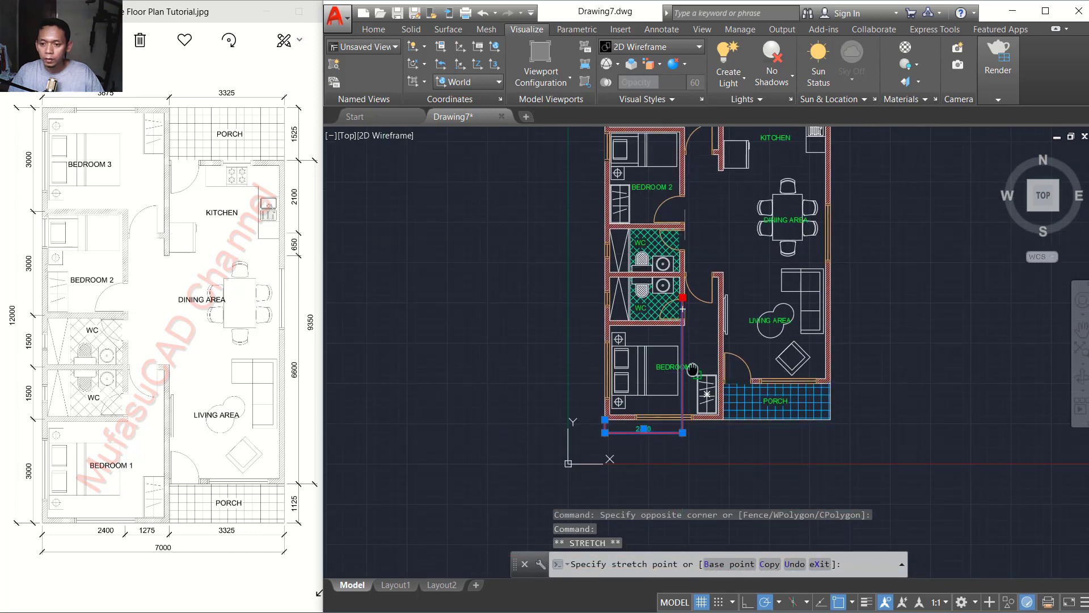
{"action": "scroll", "coordinate": [681, 454], "scroll_direction": "up", "scroll_amount": 3}
{"action": "left_click", "coordinate": [658, 345]}
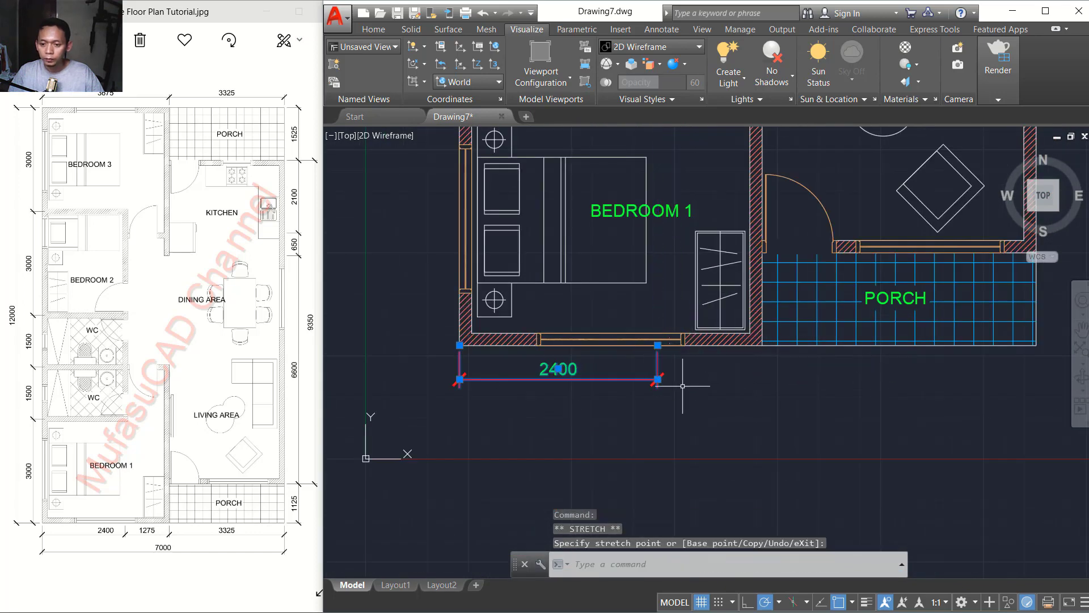
{"action": "key", "text": "Escape"}
Step: Add a linear dimension from the end of the first one to Bedroom 1's lower-right outer corner, aligned with the first dimension line
{"action": "scroll", "coordinate": [675, 392], "scroll_direction": "up", "scroll_amount": 3}
{"action": "type", "text": "D"}
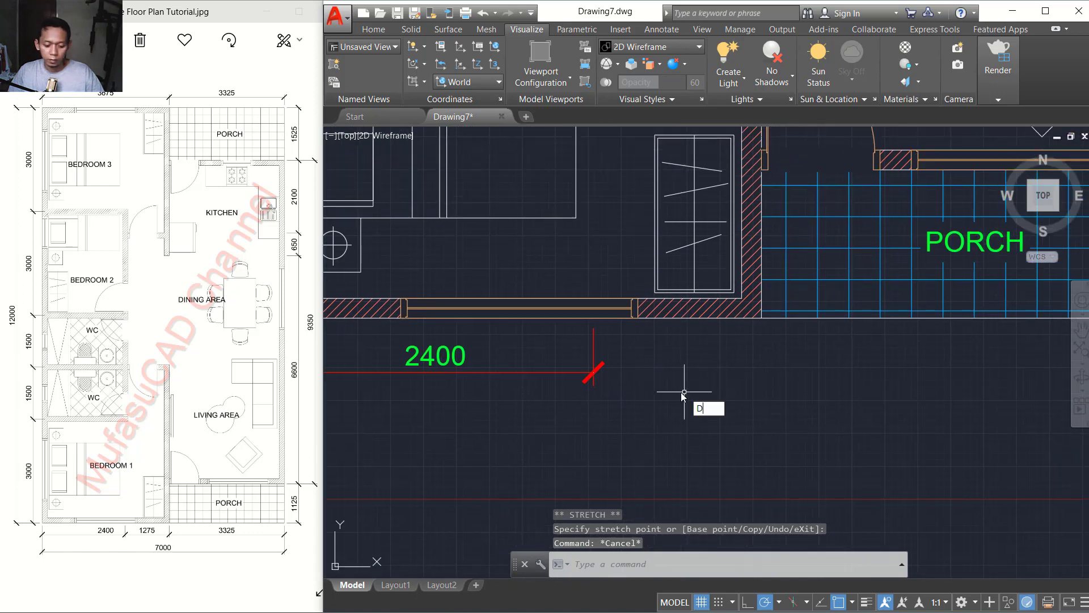
{"action": "type", "text": "IMLIN"}
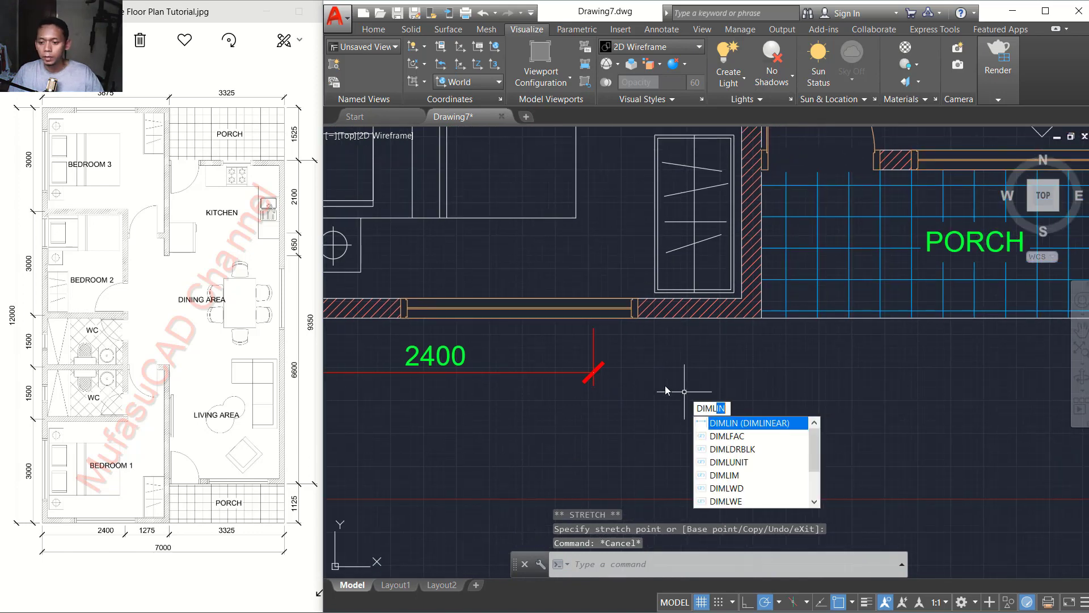
{"action": "key", "text": "Return"}
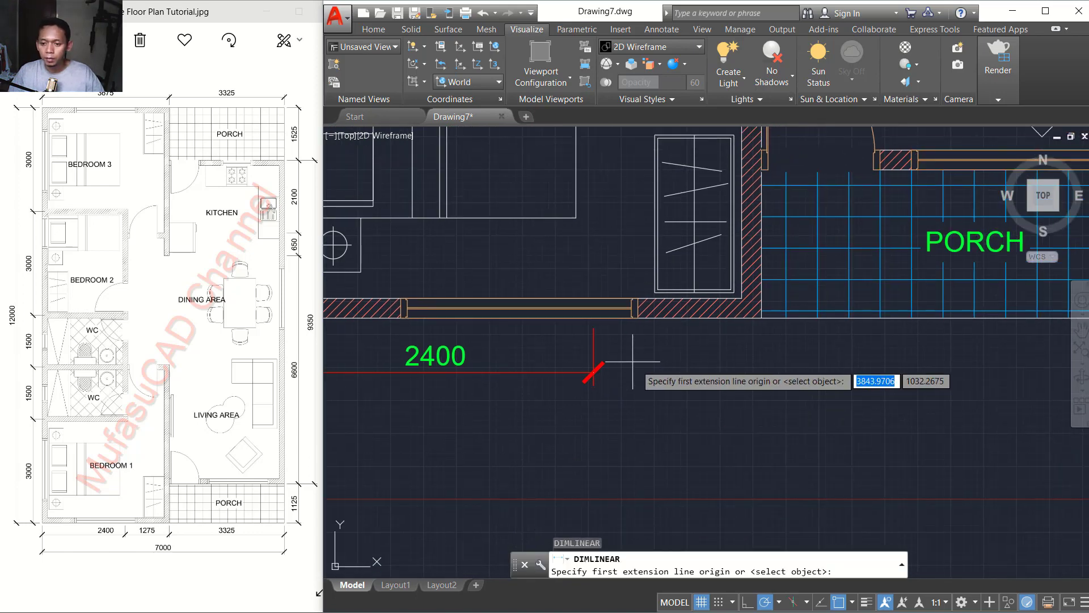
{"action": "left_click", "coordinate": [594, 318]}
{"action": "left_click", "coordinate": [761, 318]}
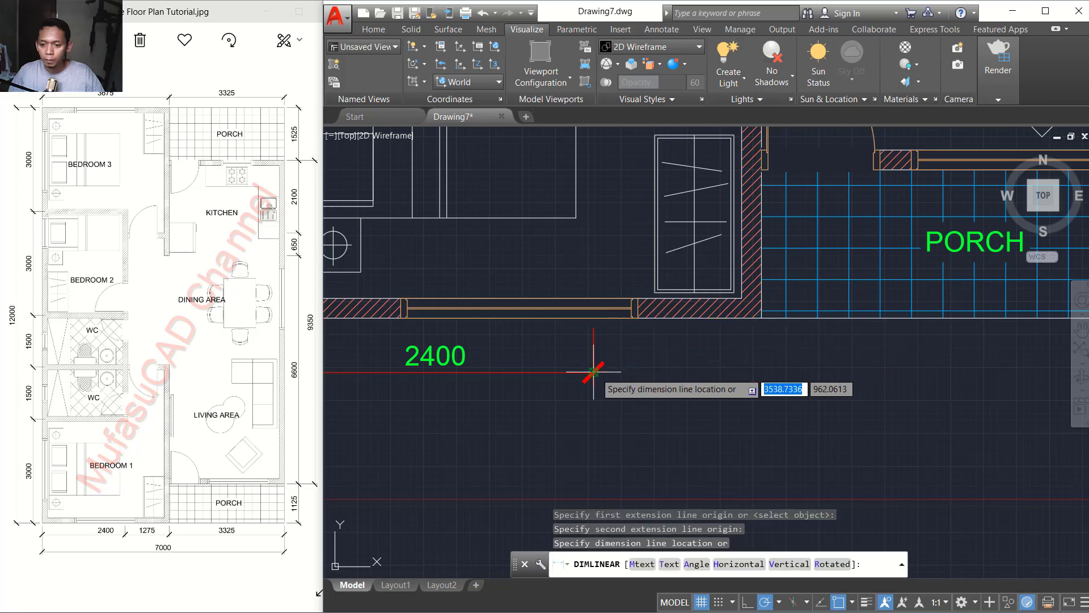
{"action": "left_click", "coordinate": [594, 372]}
Step: Dimension the width of the lower porch along its bottom edge, aligned with the two dimensions below Bedroom 1
{"action": "scroll", "coordinate": [822, 368], "scroll_direction": "down", "scroll_amount": 3}
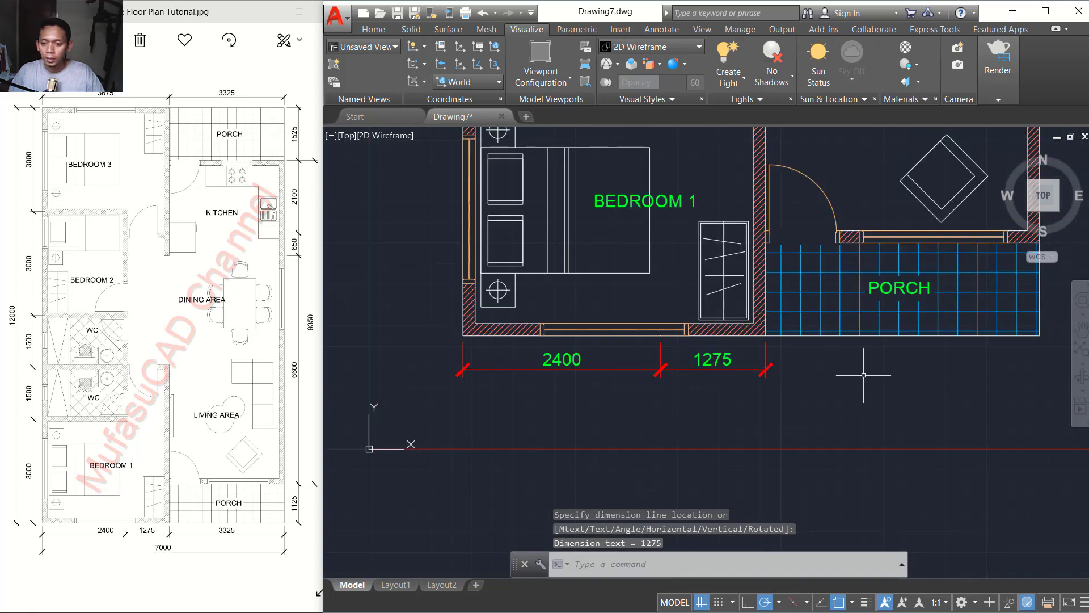
{"action": "scroll", "coordinate": [637, 372], "scroll_direction": "up", "scroll_amount": 5}
{"action": "key", "text": "Return"}
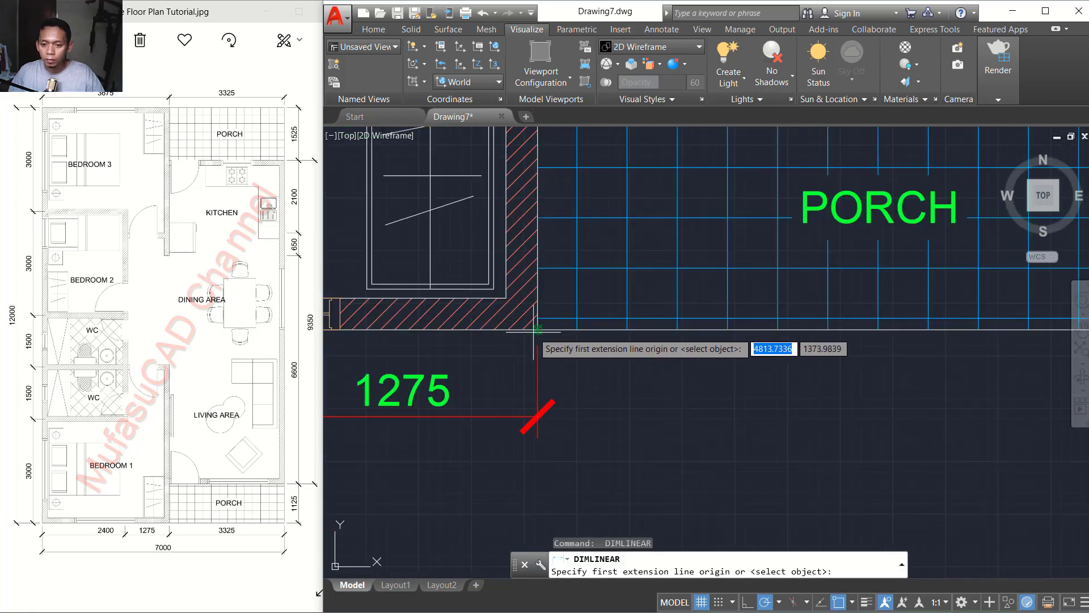
{"action": "left_click", "coordinate": [538, 329]}
{"action": "scroll", "coordinate": [634, 370], "scroll_direction": "down", "scroll_amount": 5}
{"action": "left_click", "coordinate": [779, 359]}
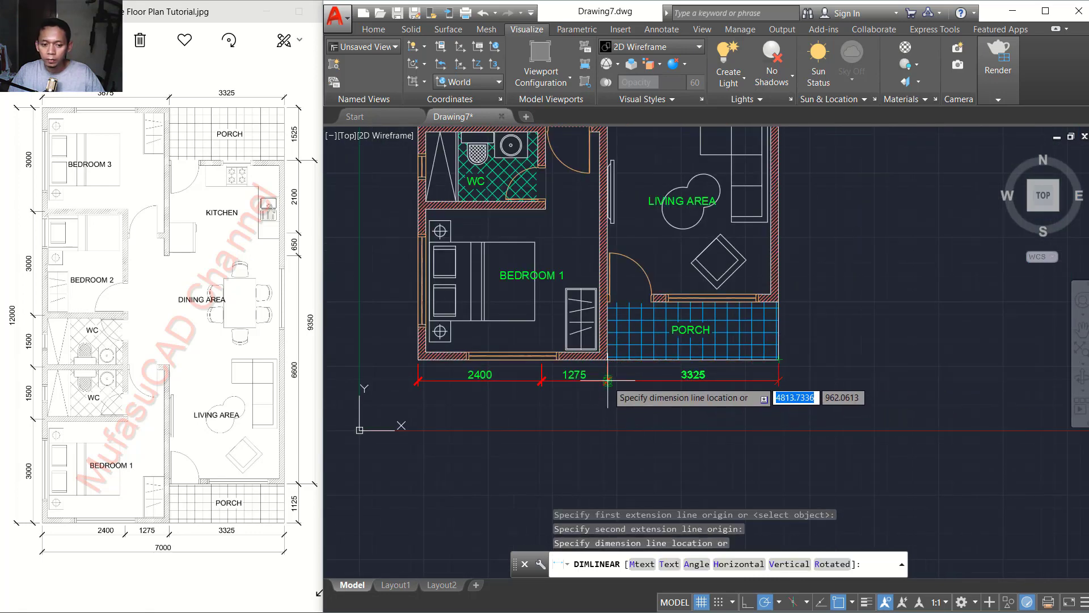
{"action": "left_click", "coordinate": [607, 380]}
Step: Dimension the house's overall width from Bedroom 1's lower-left outer corner to the lower porch's lower-right corner, below the existing dimension row
{"action": "scroll", "coordinate": [565, 420], "scroll_direction": "up", "scroll_amount": 5}
{"action": "key", "text": "Return"}
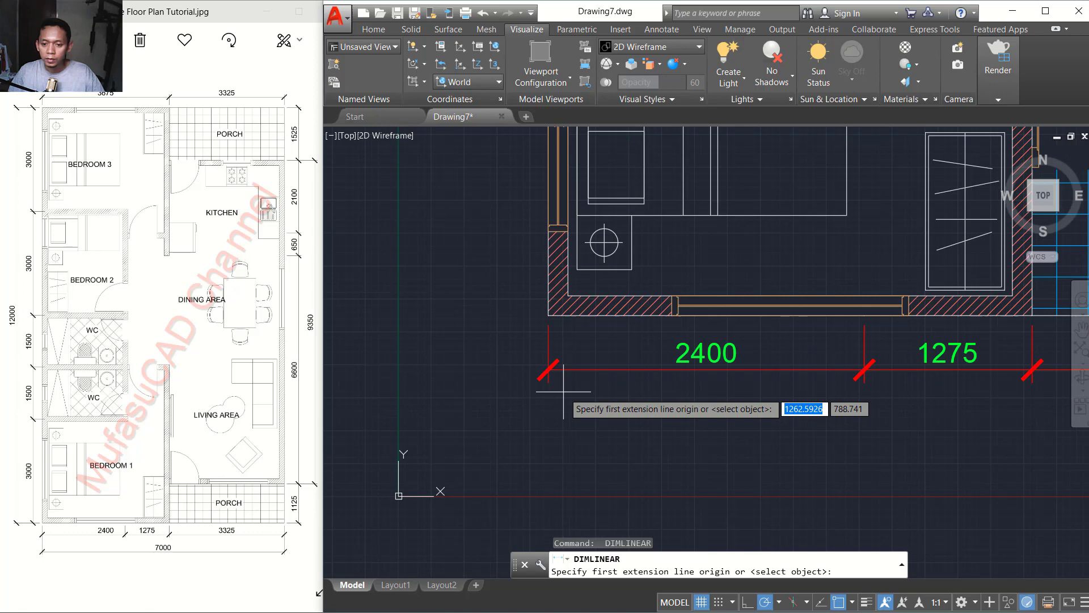
{"action": "left_click", "coordinate": [543, 319]}
{"action": "scroll", "coordinate": [543, 319], "scroll_direction": "down", "scroll_amount": 5}
{"action": "scroll", "coordinate": [855, 331], "scroll_direction": "up", "scroll_amount": 4}
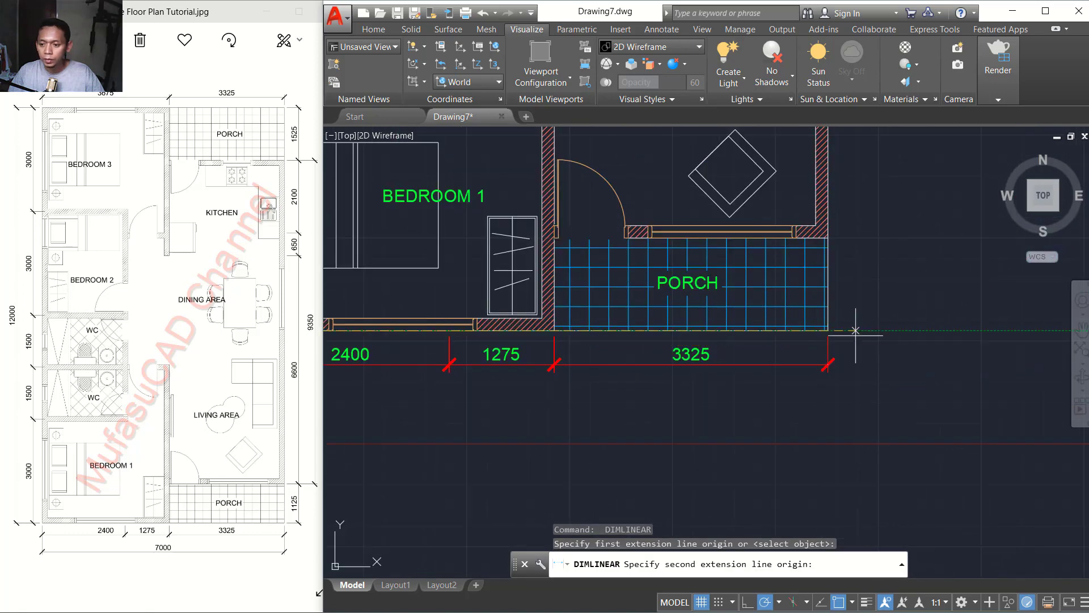
{"action": "left_click", "coordinate": [830, 331]}
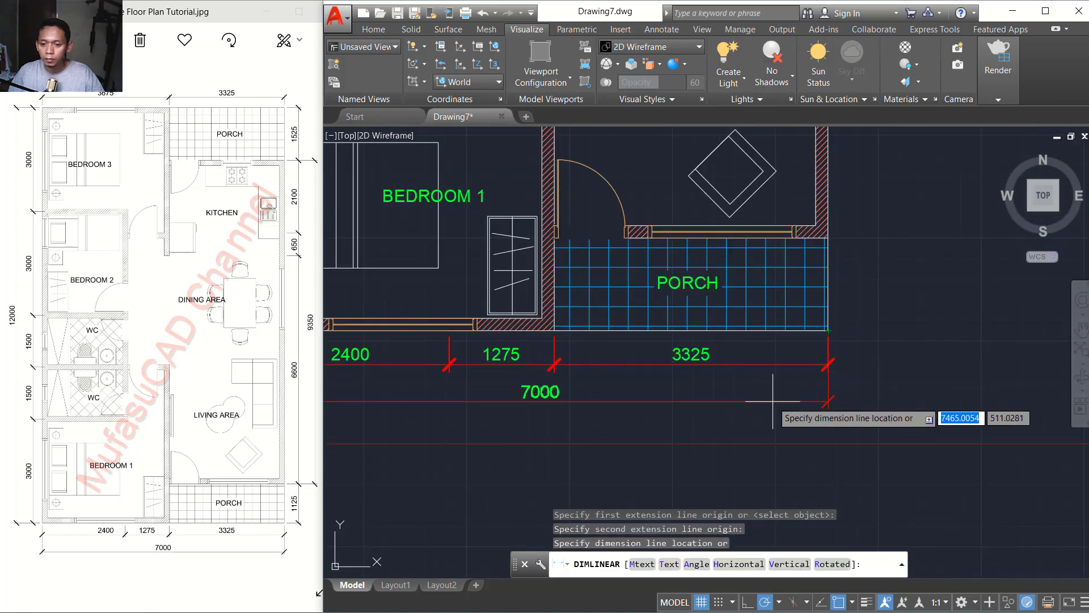
{"action": "left_click", "coordinate": [773, 401]}
{"action": "scroll", "coordinate": [871, 311], "scroll_direction": "down", "scroll_amount": 3}
{"action": "scroll", "coordinate": [729, 385], "scroll_direction": "up", "scroll_amount": 2}
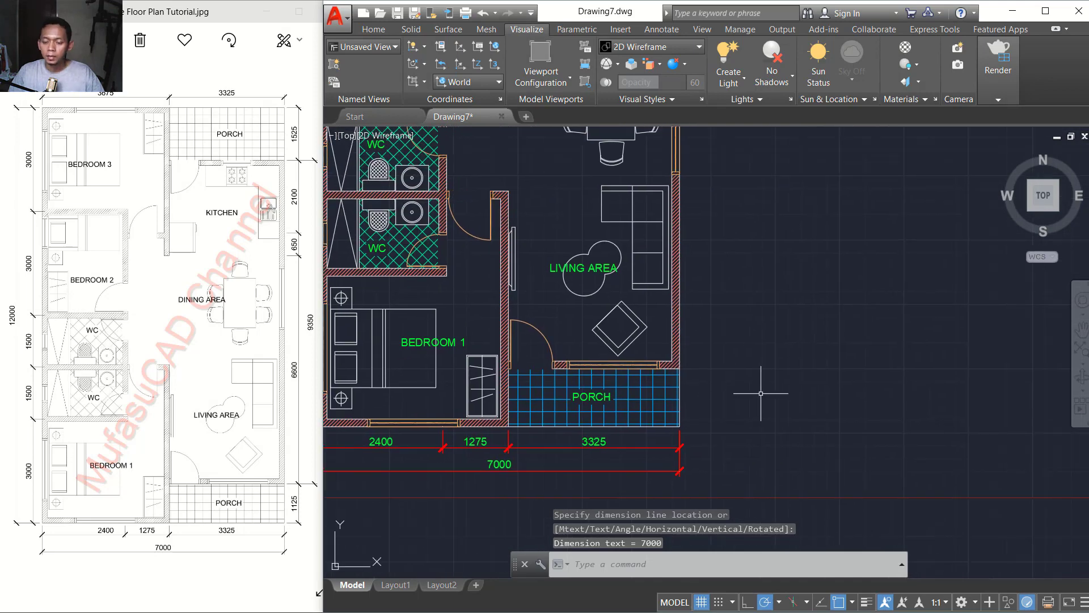
Step: Add a vertical linear dimension for the lower porch's depth, just outside its right edge
{"action": "scroll", "coordinate": [795, 360], "scroll_direction": "up", "scroll_amount": 3}
{"action": "key", "text": "Return"}
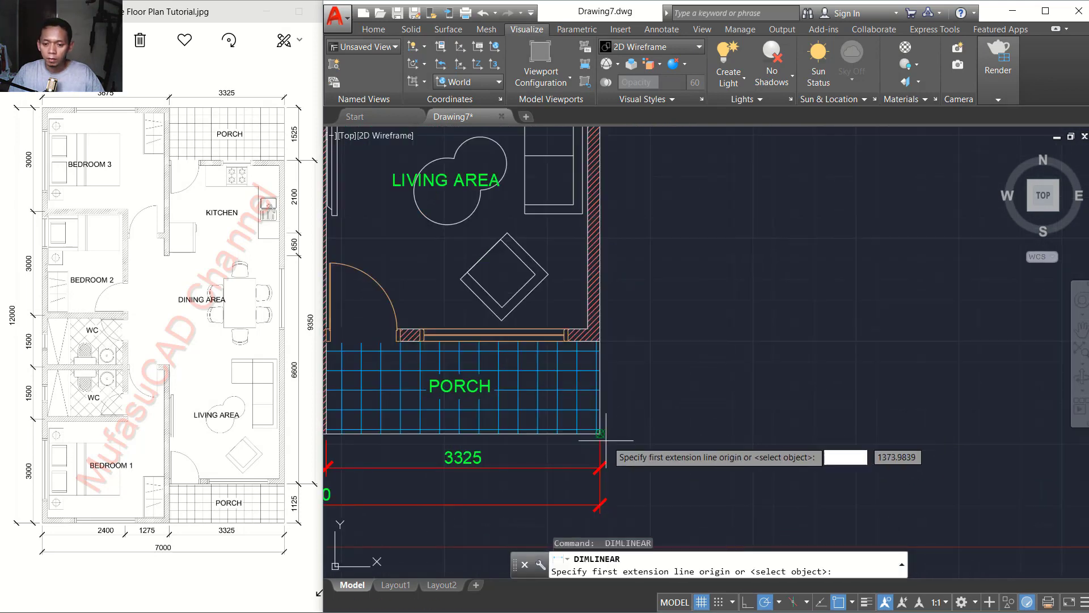
{"action": "left_click", "coordinate": [600, 433]}
{"action": "left_click", "coordinate": [600, 341]}
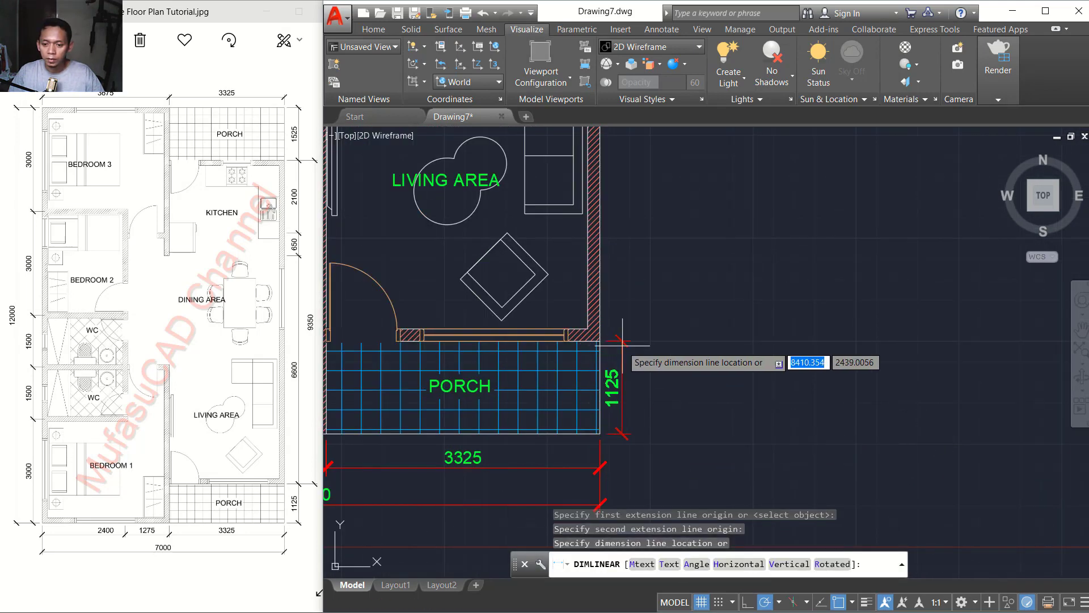
{"action": "left_click", "coordinate": [630, 343]}
Step: Add a vertical dimension from the lower porch's upper-right corner to the level of the kitchen partition's lower end, aligned with the porch depth dimension
{"action": "middle_click_drag", "start_coordinate": [630, 343], "coordinate": [626, 406]}
{"action": "key", "text": "Return"}
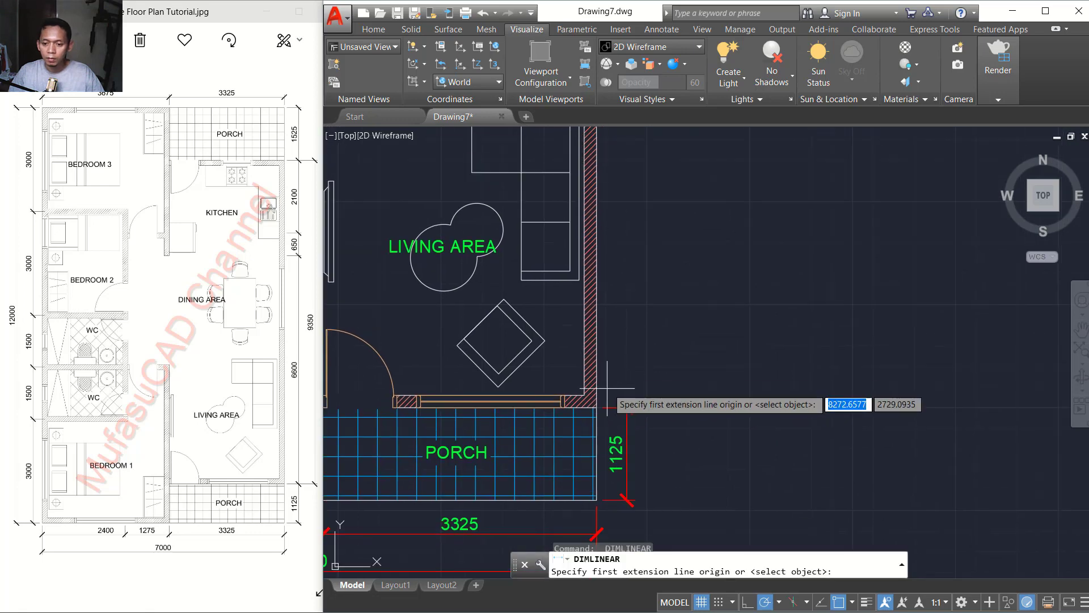
{"action": "left_click", "coordinate": [626, 407]}
{"action": "scroll", "coordinate": [664, 358], "scroll_direction": "down", "scroll_amount": 2}
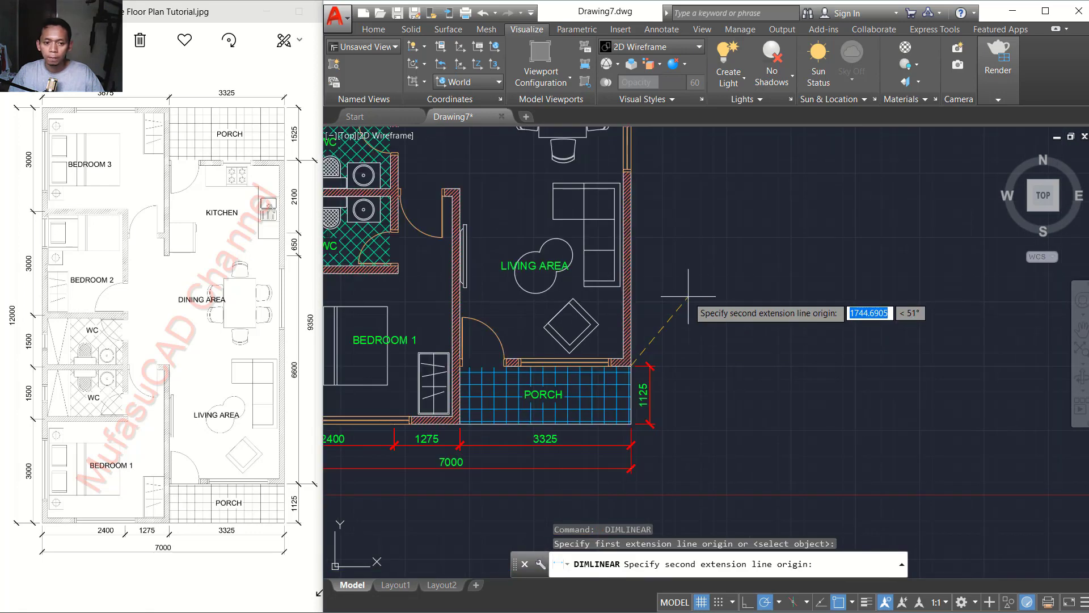
{"action": "middle_click_drag", "start_coordinate": [667, 306], "coordinate": [683, 270]}
{"action": "scroll", "coordinate": [659, 329], "scroll_direction": "up", "scroll_amount": 6}
{"action": "middle_click_drag", "start_coordinate": [340, 255], "coordinate": [464, 337]}
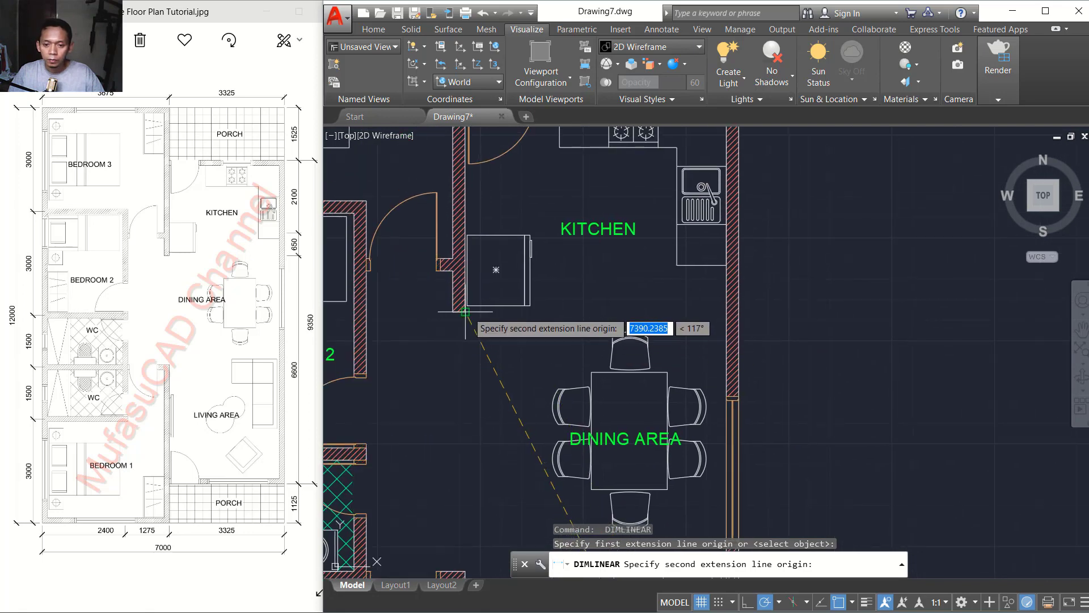
{"action": "left_click", "coordinate": [738, 318]}
{"action": "scroll", "coordinate": [737, 318], "scroll_direction": "down", "scroll_amount": 5}
{"action": "scroll", "coordinate": [735, 400], "scroll_direction": "up", "scroll_amount": 8}
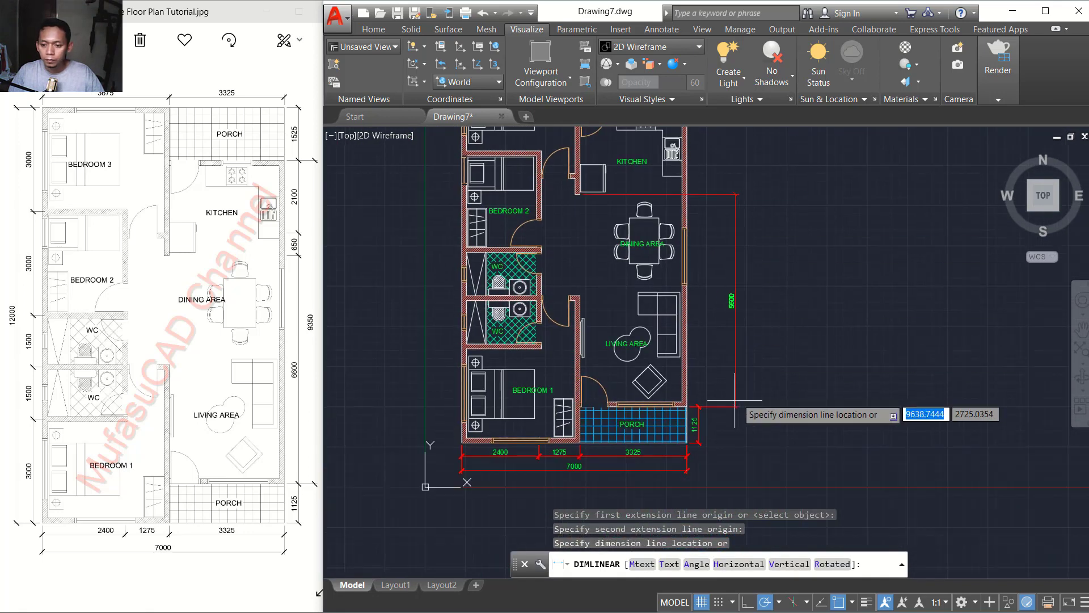
{"action": "left_click", "coordinate": [620, 389]}
{"action": "scroll", "coordinate": [705, 219], "scroll_direction": "down", "scroll_amount": 5}
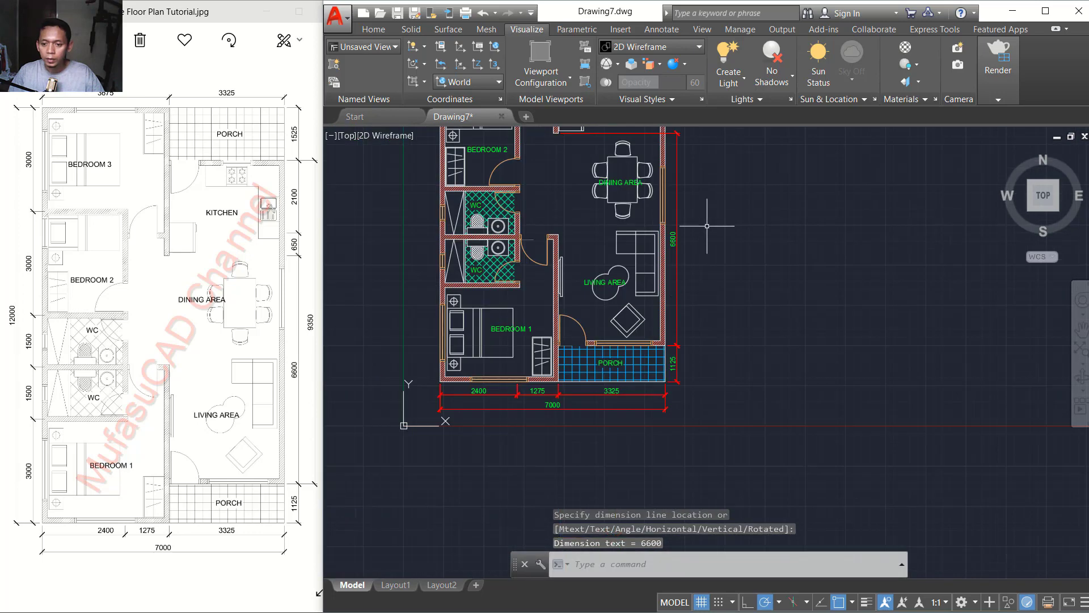
Step: Dimension vertically from the kitchen partition's lower end to the upper edge of its short wall stub, aligned with the right-hand dimension line
{"action": "scroll", "coordinate": [627, 288], "scroll_direction": "up", "scroll_amount": 4}
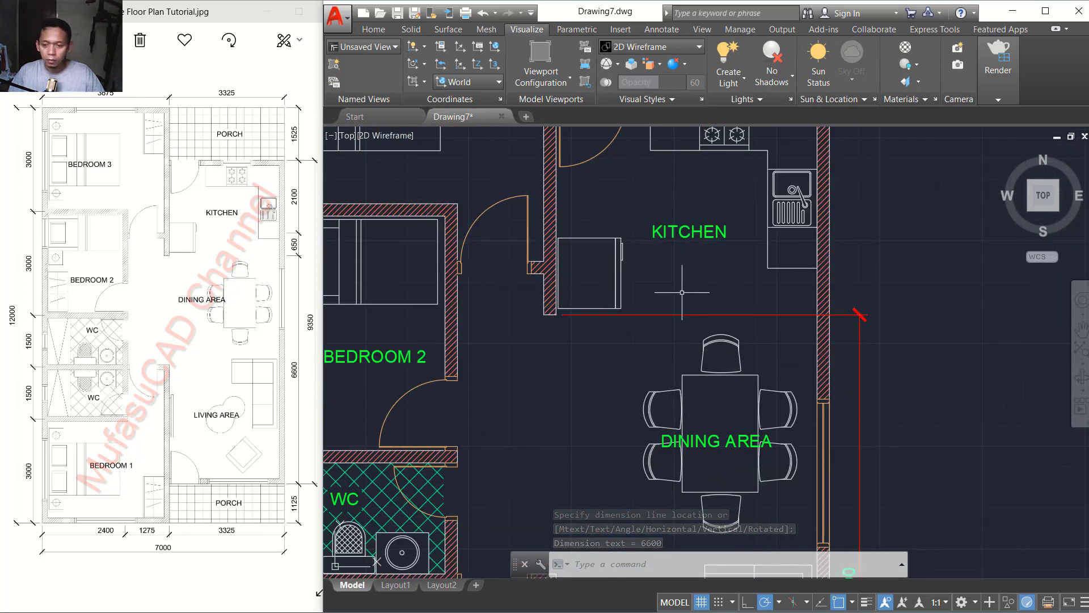
{"action": "key", "text": "Return"}
{"action": "scroll", "coordinate": [564, 336], "scroll_direction": "up", "scroll_amount": 2}
{"action": "left_click", "coordinate": [550, 294]}
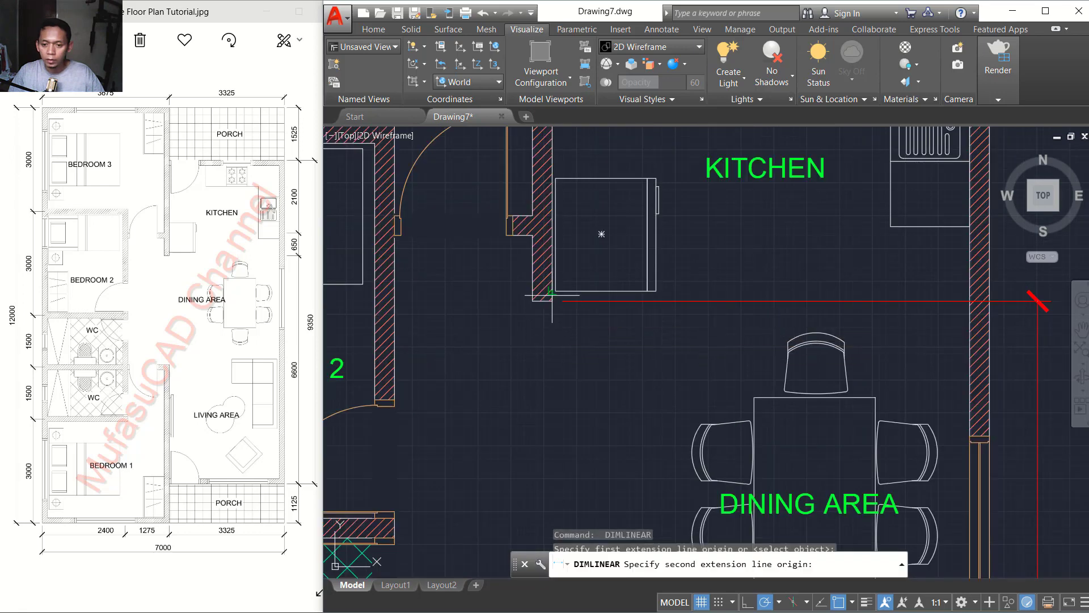
{"action": "left_click", "coordinate": [512, 217]}
{"action": "scroll", "coordinate": [777, 227], "scroll_direction": "down", "scroll_amount": 5}
{"action": "scroll", "coordinate": [747, 268], "scroll_direction": "up", "scroll_amount": 3}
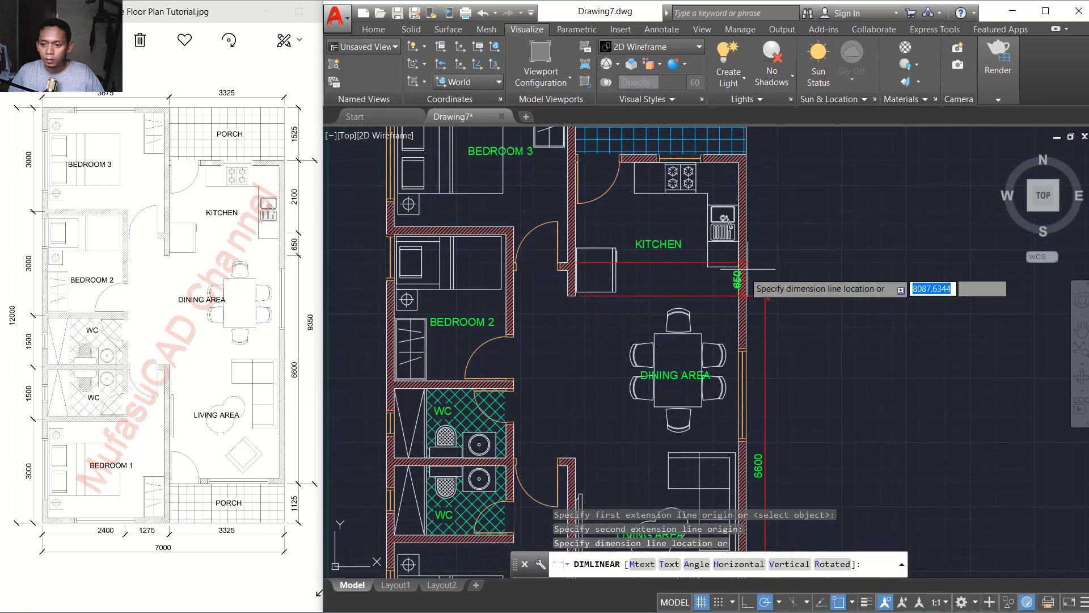
{"action": "scroll", "coordinate": [748, 269], "scroll_direction": "up", "scroll_amount": 4}
{"action": "left_click", "coordinate": [786, 347]}
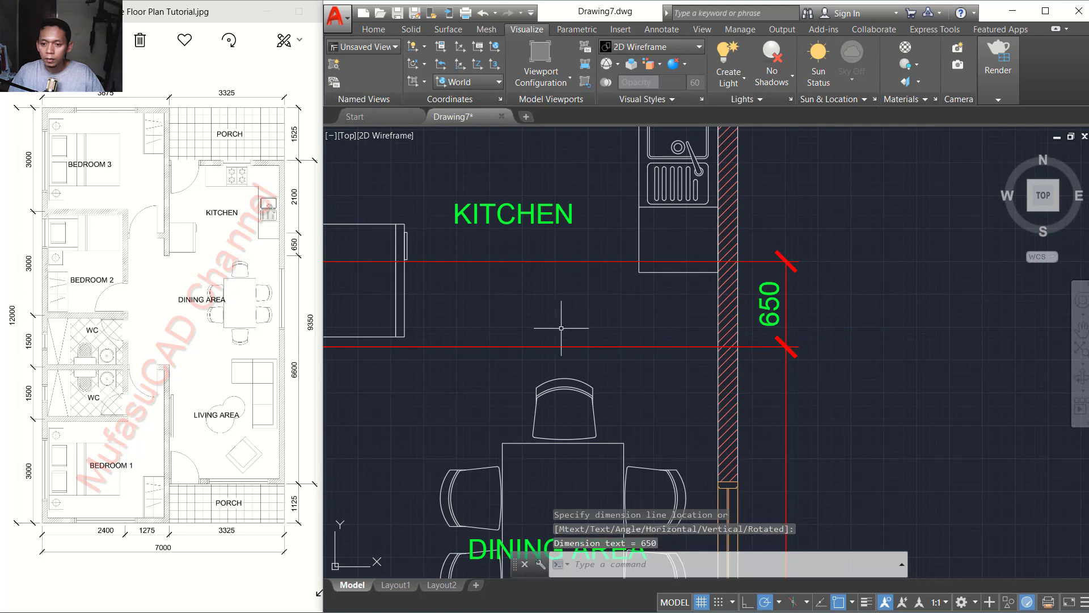
Step: Stretch the extension line origins of the two newest vertical dimensions from the kitchen partition to the right wall's outer face
{"action": "scroll", "coordinate": [561, 328], "scroll_direction": "down", "scroll_amount": 3}
{"action": "scroll", "coordinate": [646, 350], "scroll_direction": "up", "scroll_amount": 1}
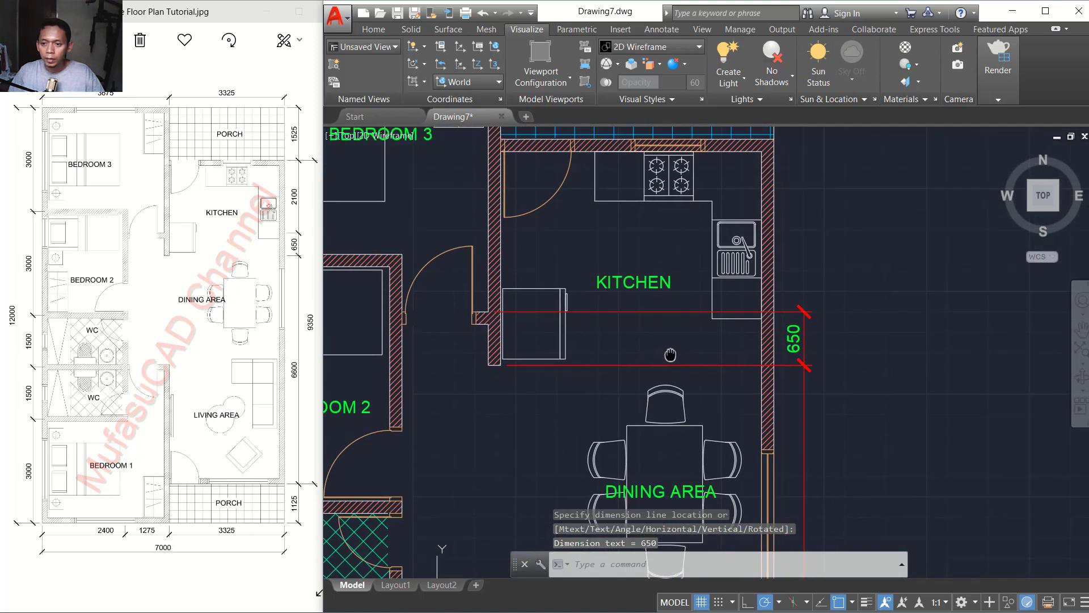
{"action": "left_click", "coordinate": [610, 377]}
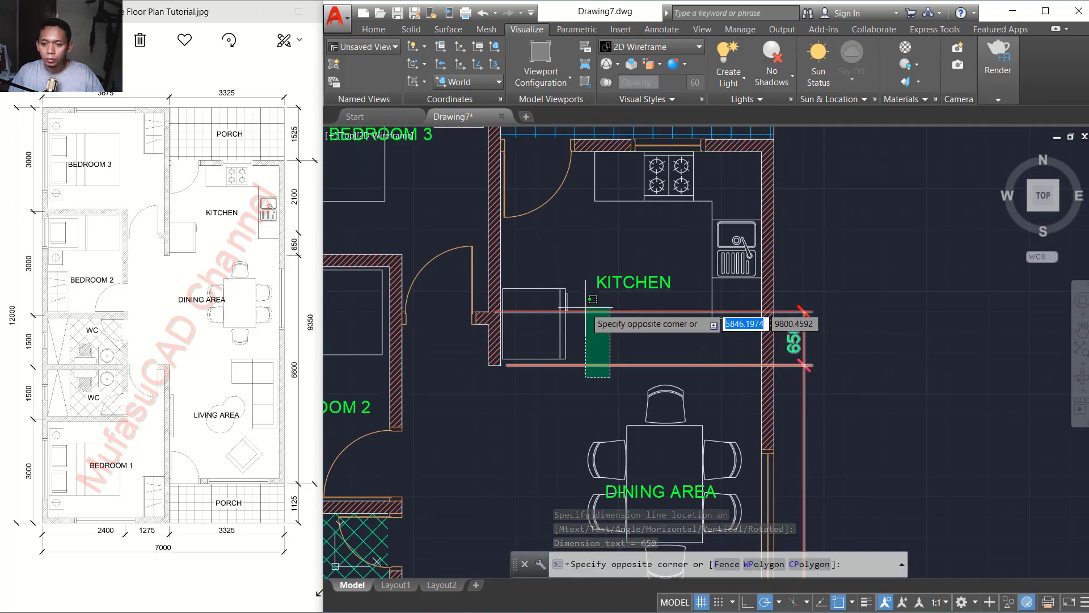
{"action": "left_click", "coordinate": [592, 299]}
{"action": "left_click", "coordinate": [489, 312]}
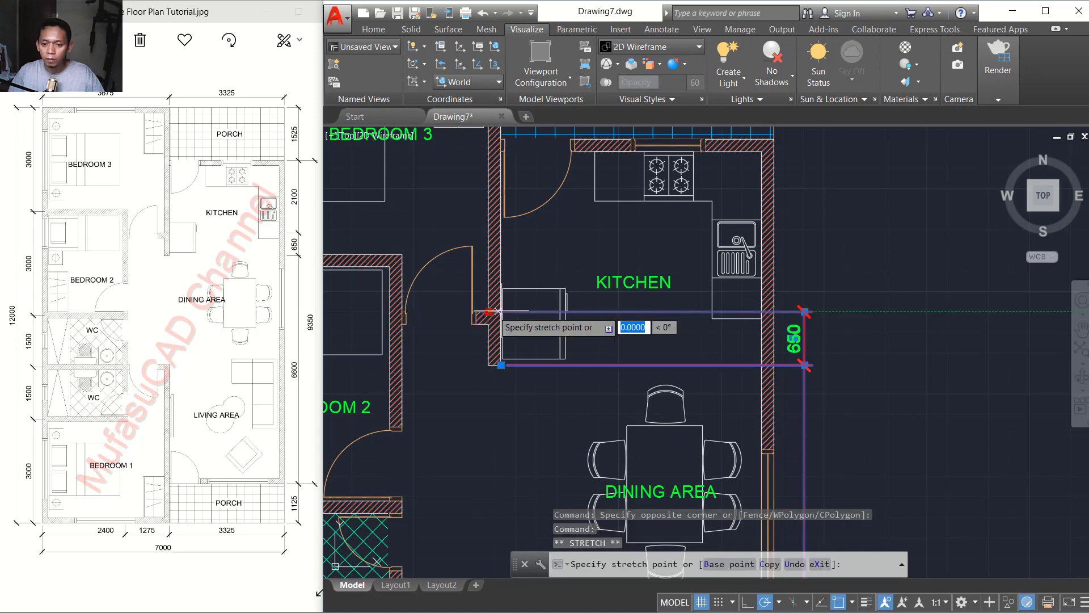
{"action": "scroll", "coordinate": [791, 304], "scroll_direction": "up", "scroll_amount": 4}
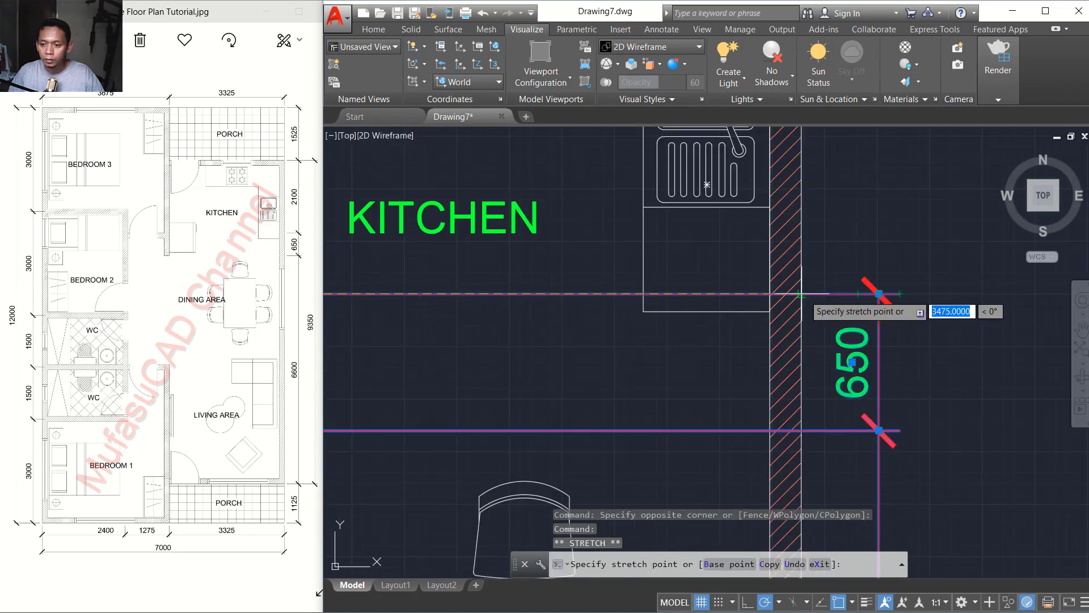
{"action": "left_click", "coordinate": [801, 294]}
{"action": "scroll", "coordinate": [436, 371], "scroll_direction": "down", "scroll_amount": 3}
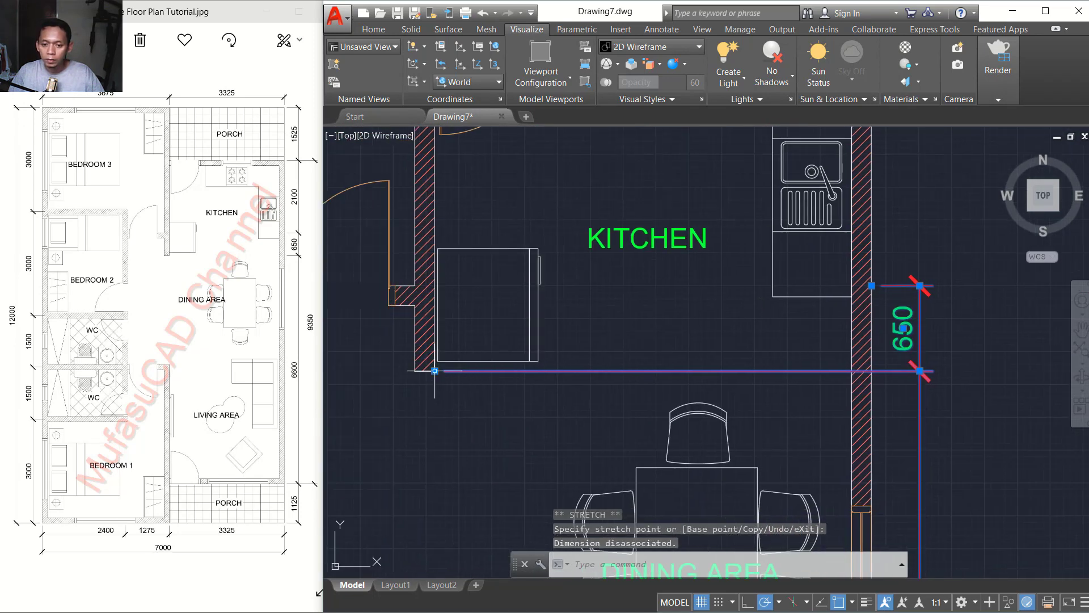
{"action": "left_click", "coordinate": [872, 371]}
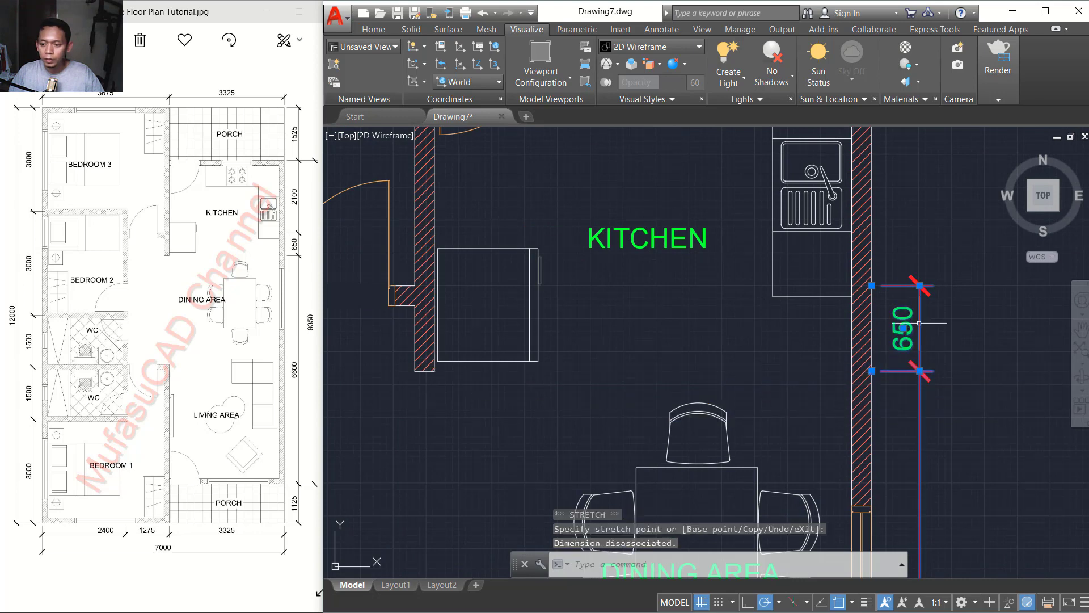
{"action": "scroll", "coordinate": [919, 322], "scroll_direction": "down", "scroll_amount": 2}
{"action": "key", "text": "Escape"}
Step: Add a vertical dimension from the upper end of the 650 dimension to the kitchen's upper-right outer corner, aligned with the same dimension line
{"action": "middle_click_drag", "start_coordinate": [923, 248], "coordinate": [802, 347]}
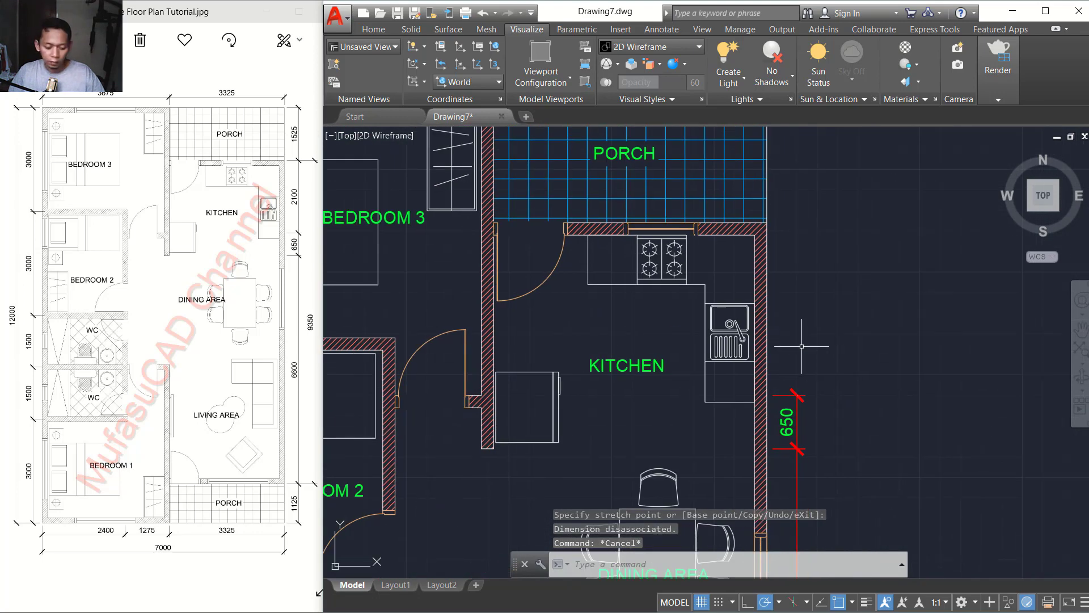
{"action": "type", "text": "DIMLIN"}
{"action": "key", "text": "Return"}
{"action": "scroll", "coordinate": [793, 385], "scroll_direction": "up", "scroll_amount": 2}
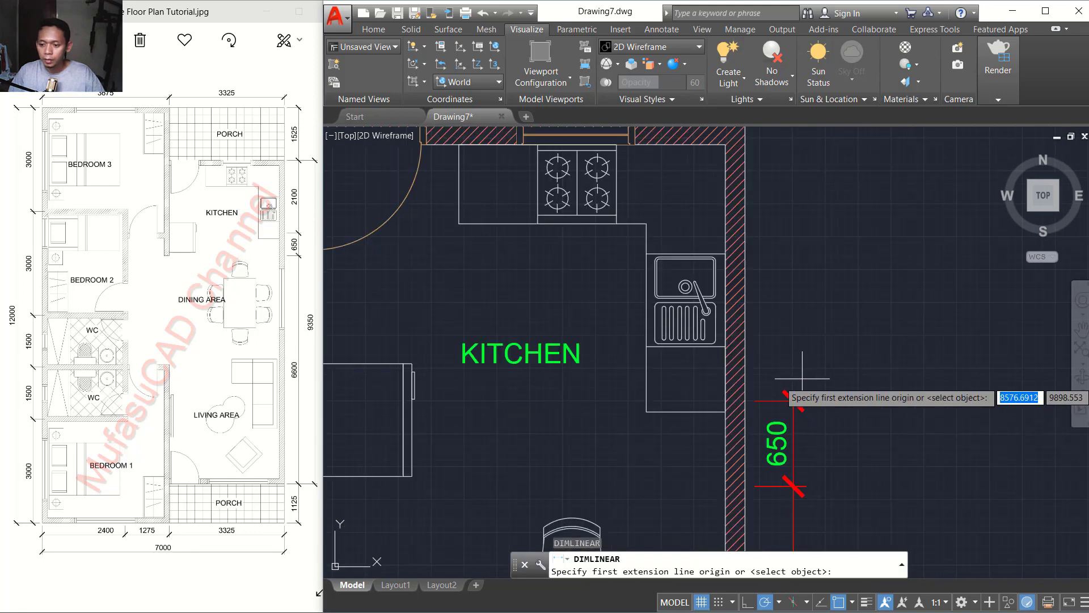
{"action": "left_click", "coordinate": [746, 400]}
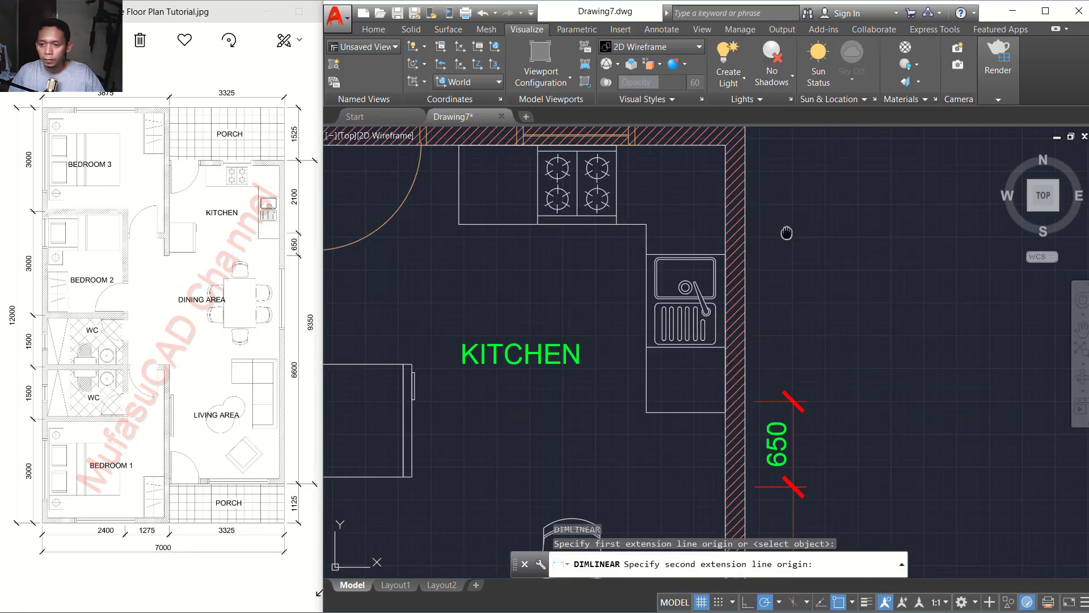
{"action": "middle_click_drag", "start_coordinate": [747, 143], "coordinate": [722, 252]}
{"action": "left_click", "coordinate": [723, 233]}
{"action": "scroll", "coordinate": [723, 239], "scroll_direction": "down", "scroll_amount": 3}
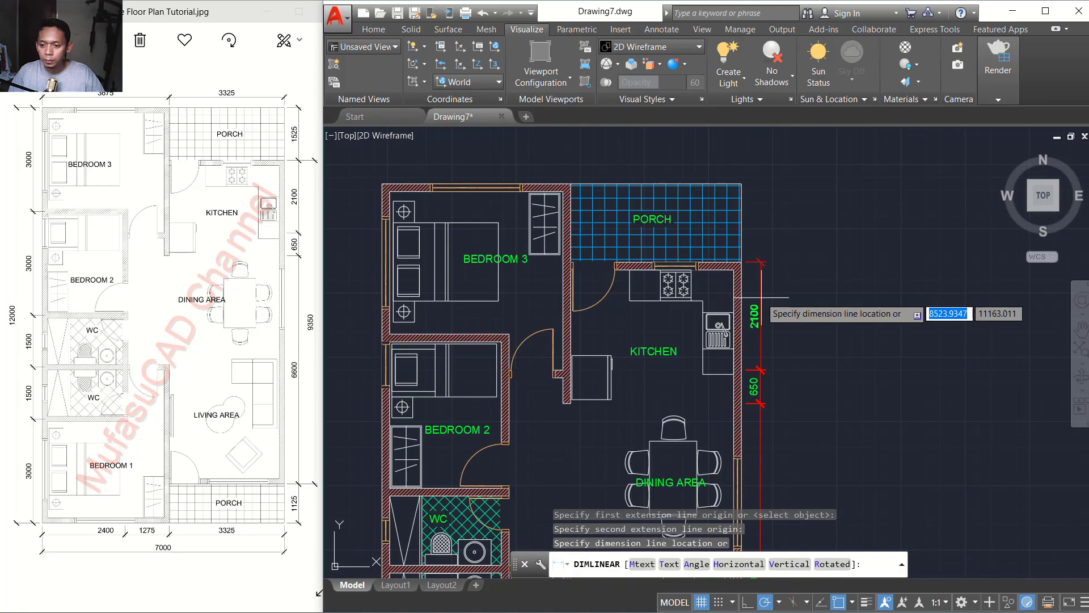
{"action": "scroll", "coordinate": [721, 343], "scroll_direction": "up", "scroll_amount": 3}
{"action": "left_click", "coordinate": [727, 352]}
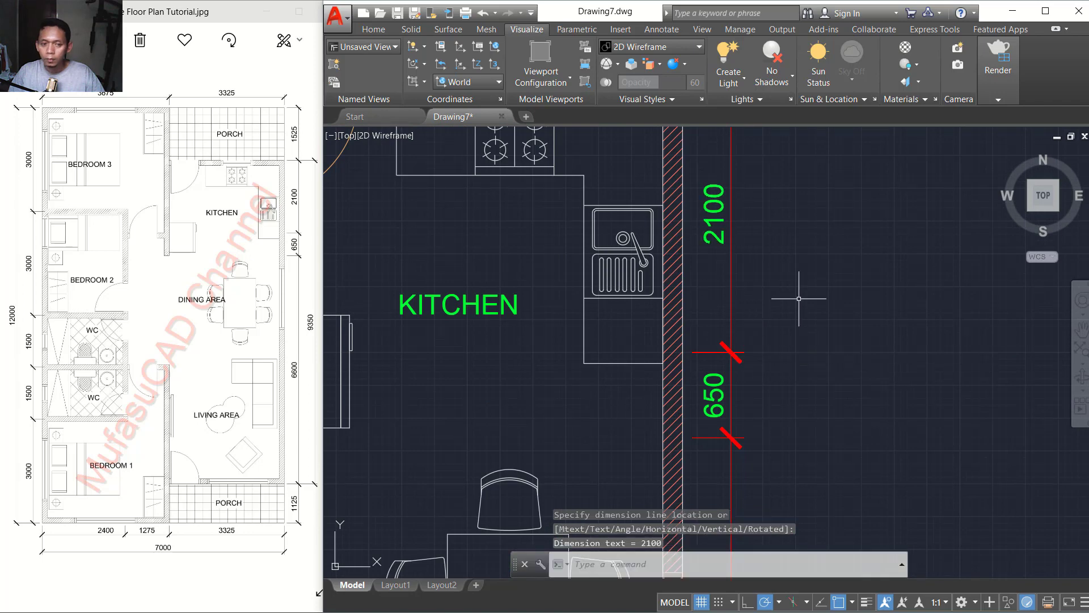
Step: Dimension the upper porch's depth along its right edge, aligned with the vertical dimensions beside the kitchen
{"action": "scroll", "coordinate": [798, 296], "scroll_direction": "down", "scroll_amount": 2}
{"action": "middle_click_drag", "start_coordinate": [789, 253], "coordinate": [772, 377]}
{"action": "scroll", "coordinate": [729, 238], "scroll_direction": "up", "scroll_amount": 2}
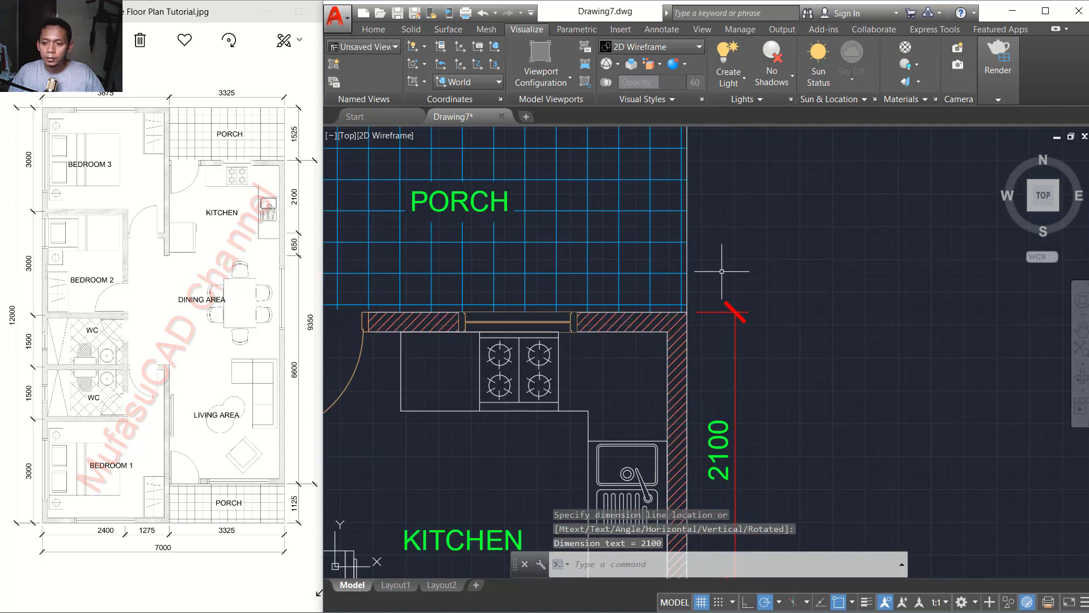
{"action": "key", "text": "space"}
{"action": "left_click", "coordinate": [687, 308]}
{"action": "middle_click_drag", "start_coordinate": [687, 308], "coordinate": [680, 376]}
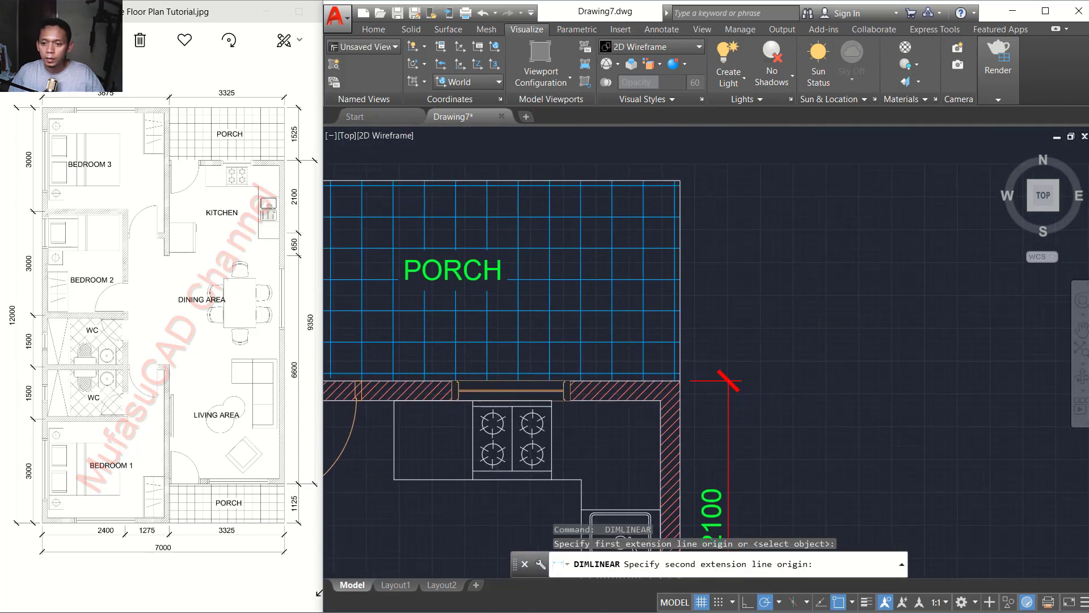
{"action": "left_click", "coordinate": [690, 181]}
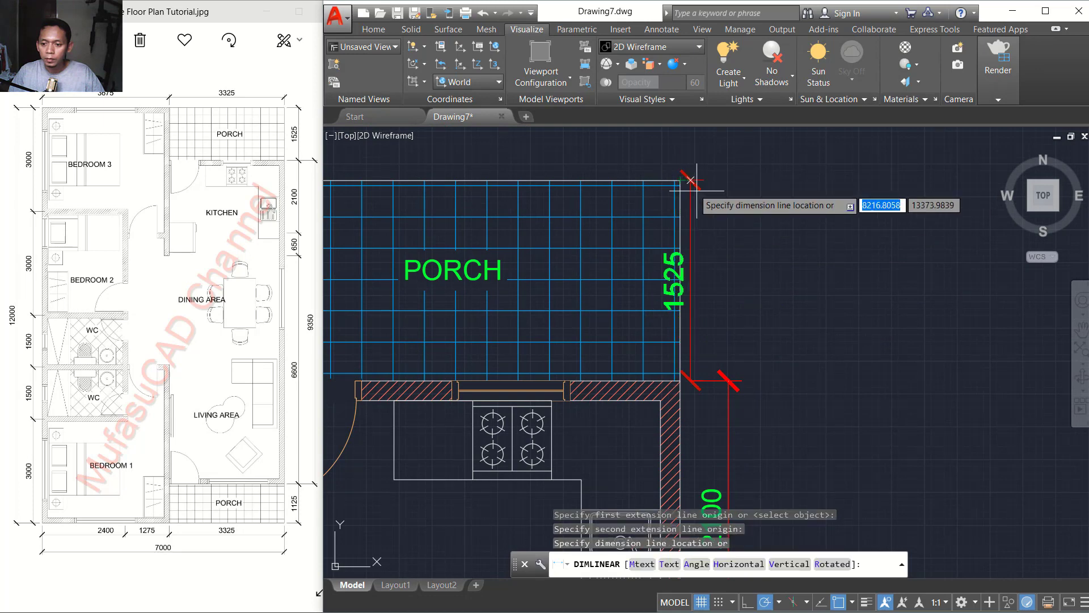
{"action": "left_click", "coordinate": [728, 382]}
Step: Add a vertical dimension from the kitchen's upper-right outer corner to the living area's lower-right outer corner, outside the first dimension row
{"action": "key", "text": "space"}
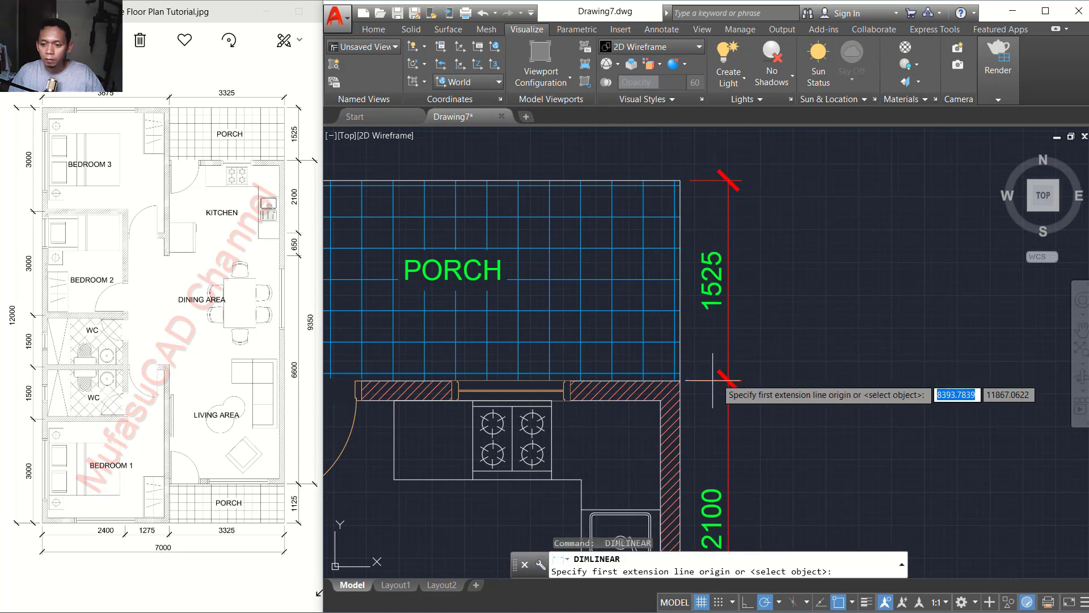
{"action": "left_click", "coordinate": [680, 380]}
{"action": "scroll", "coordinate": [743, 360], "scroll_direction": "down", "scroll_amount": 5}
{"action": "middle_click_drag", "start_coordinate": [778, 380], "coordinate": [708, 184]}
{"action": "middle_click_drag", "start_coordinate": [682, 433], "coordinate": [674, 341]}
{"action": "scroll", "coordinate": [671, 385], "scroll_direction": "up", "scroll_amount": 5}
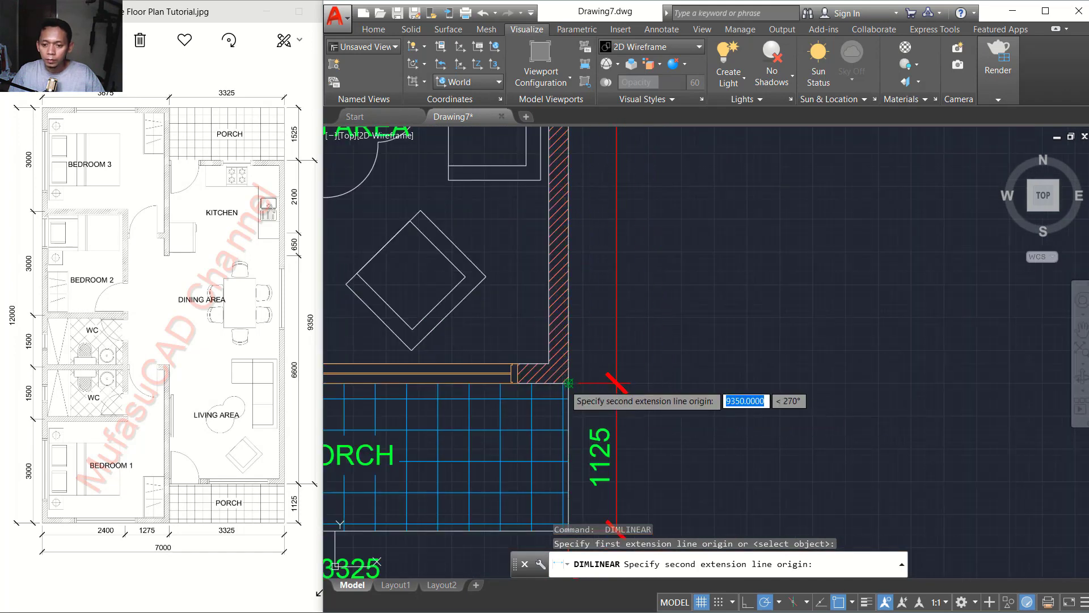
{"action": "left_click", "coordinate": [567, 383]}
{"action": "scroll", "coordinate": [644, 338], "scroll_direction": "down", "scroll_amount": 4}
{"action": "middle_click_drag", "start_coordinate": [659, 271], "coordinate": [644, 401]}
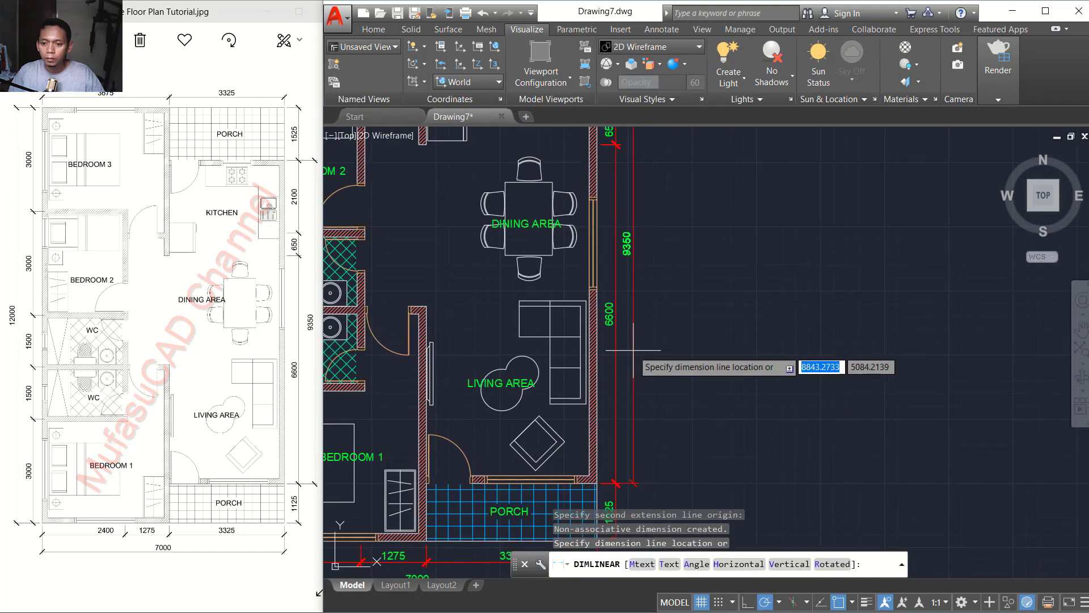
{"action": "left_click", "coordinate": [638, 355]}
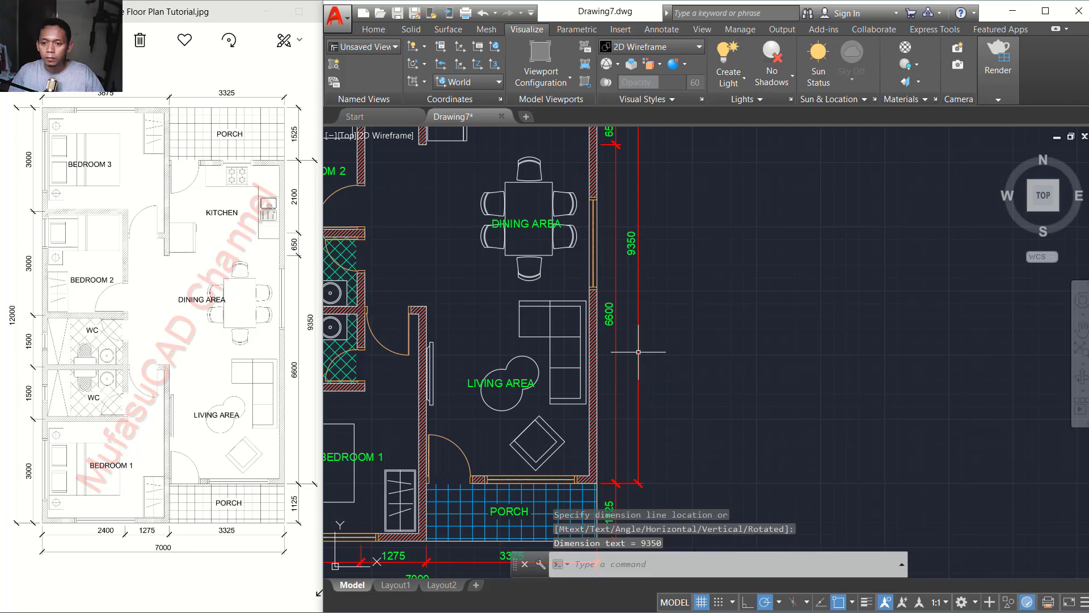
Step: Add a horizontal linear dimension across the upper porch's full width, placed just above its top edge
{"action": "scroll", "coordinate": [681, 295], "scroll_direction": "down", "scroll_amount": 5}
{"action": "middle_click_drag", "start_coordinate": [705, 244], "coordinate": [733, 363]}
{"action": "middle_click_drag", "start_coordinate": [734, 273], "coordinate": [740, 296]}
{"action": "scroll", "coordinate": [614, 275], "scroll_direction": "up", "scroll_amount": 6}
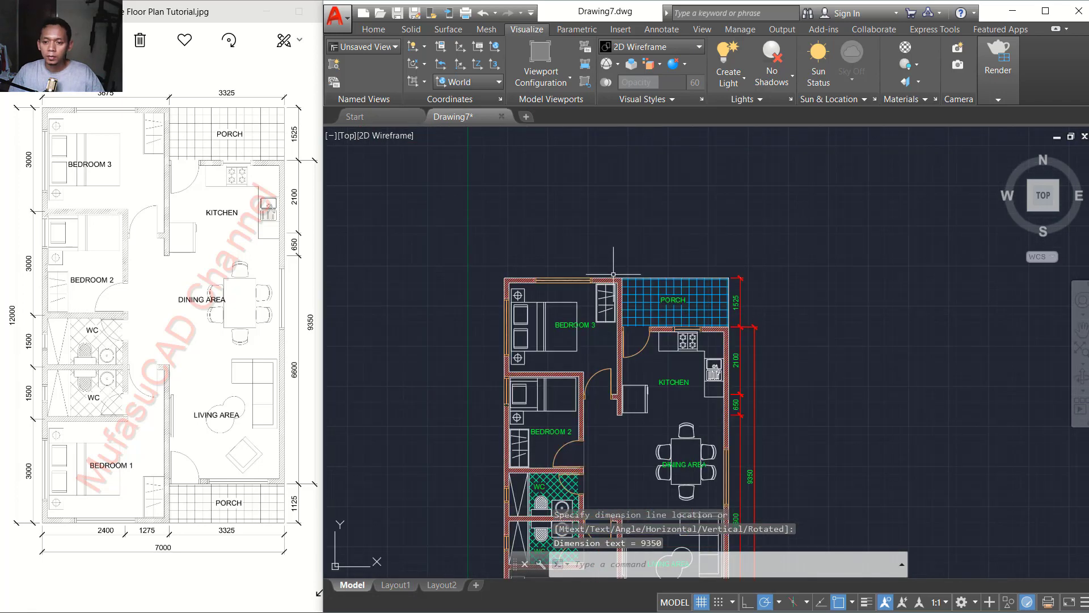
{"action": "middle_click_drag", "start_coordinate": [721, 236], "coordinate": [651, 260]}
{"action": "type", "text": "DIML"}
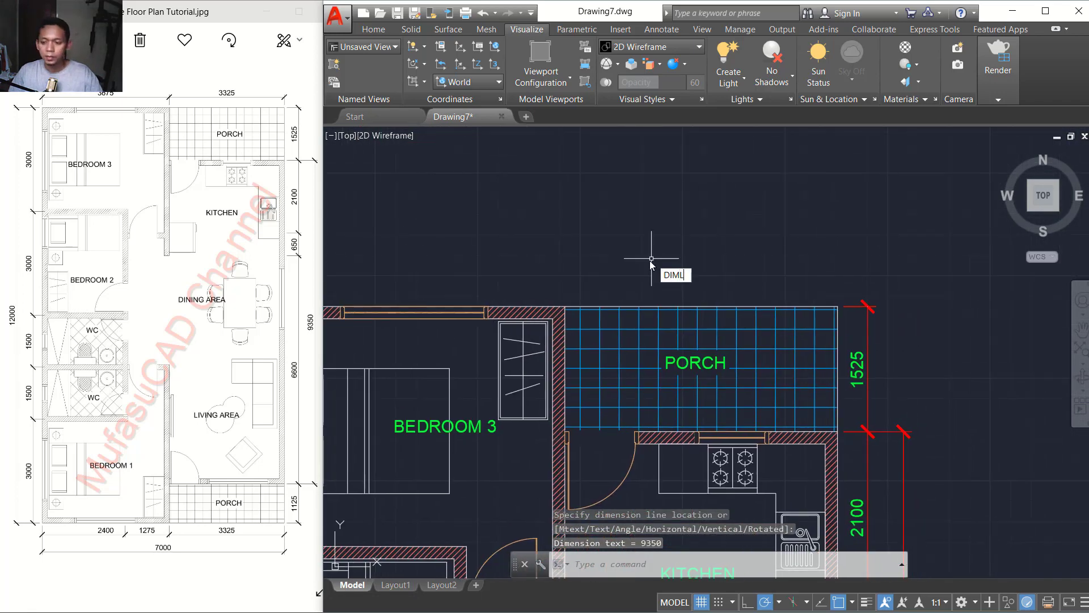
{"action": "type", "text": "IN"}
{"action": "key", "text": "Return"}
{"action": "left_click", "coordinate": [839, 306]}
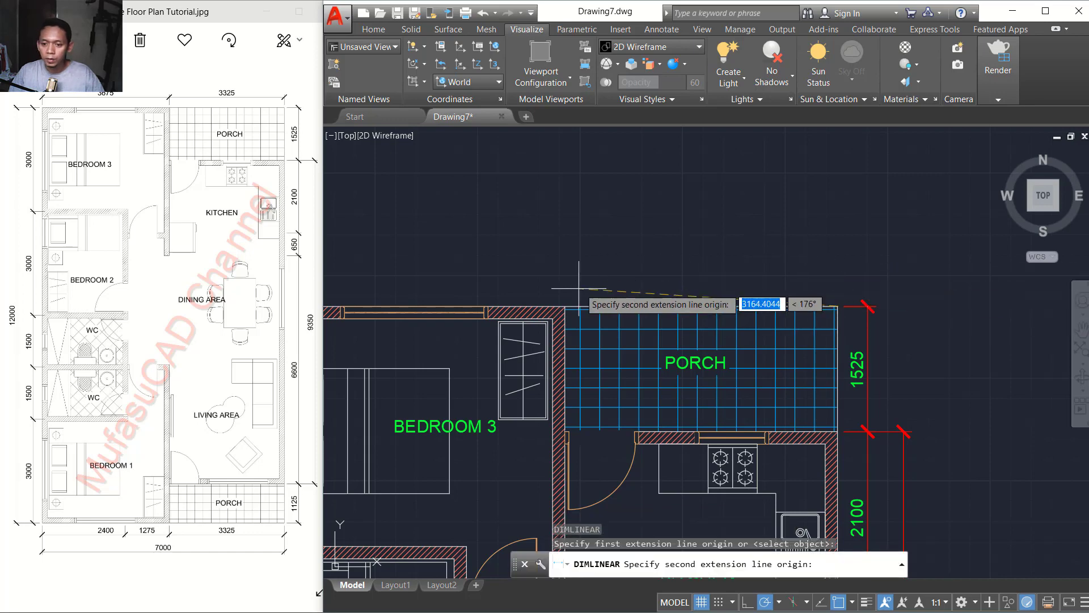
{"action": "left_click", "coordinate": [566, 307]}
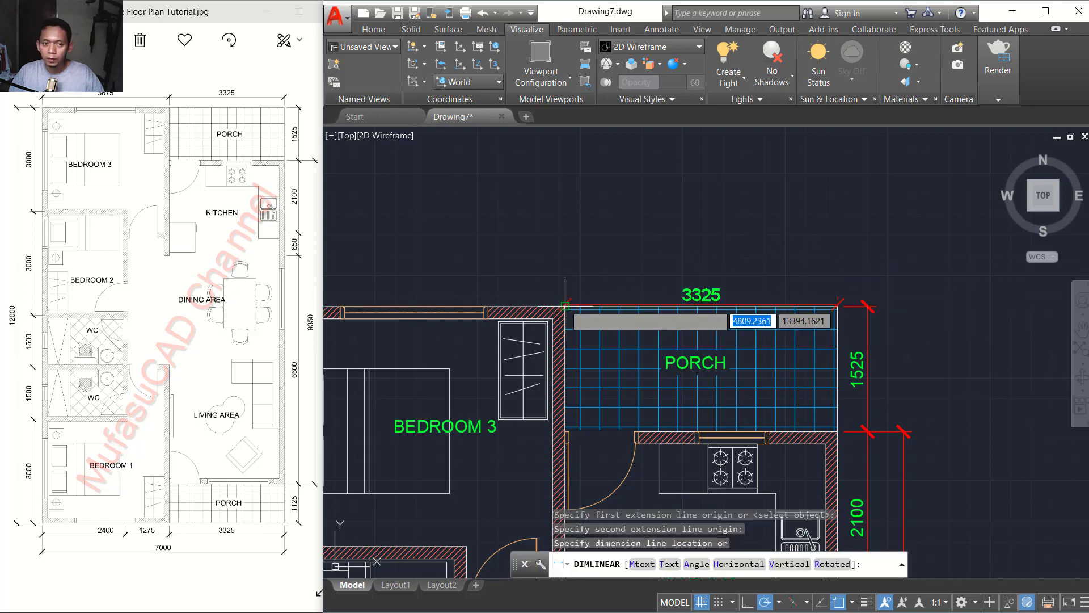
{"action": "left_click", "coordinate": [607, 282]}
Step: Dimension Bedroom 3's width from the porch's upper-left corner to the house's upper-left outer corner, aligned with the porch dimension
{"action": "left_click", "coordinate": [565, 306]}
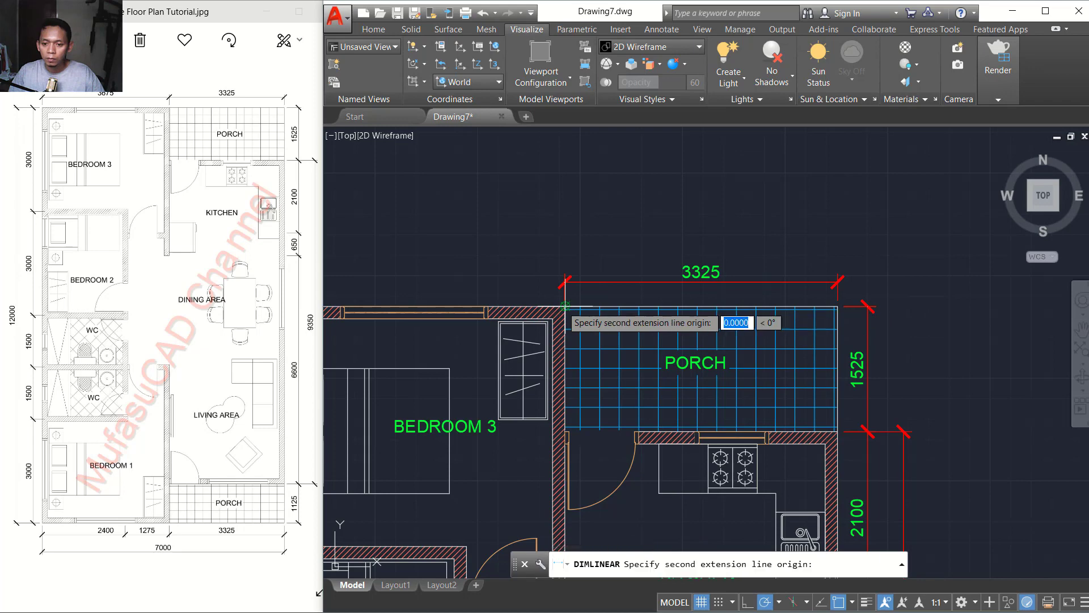
{"action": "middle_click_drag", "start_coordinate": [478, 263], "coordinate": [671, 268]}
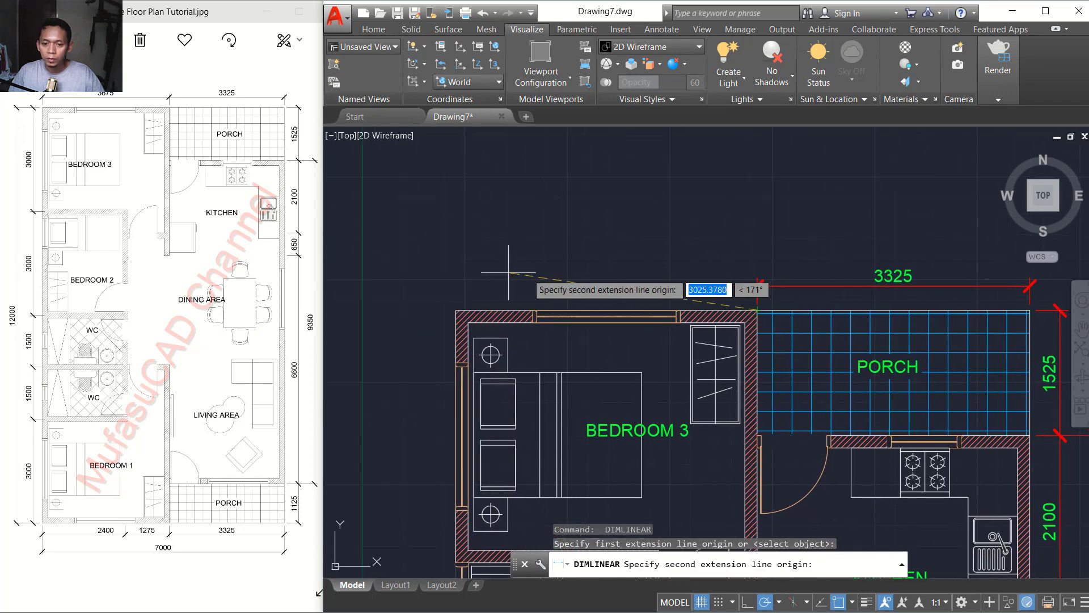
{"action": "left_click", "coordinate": [457, 311]}
{"action": "left_click", "coordinate": [758, 285]}
{"action": "scroll", "coordinate": [758, 286], "scroll_direction": "down", "scroll_amount": 6}
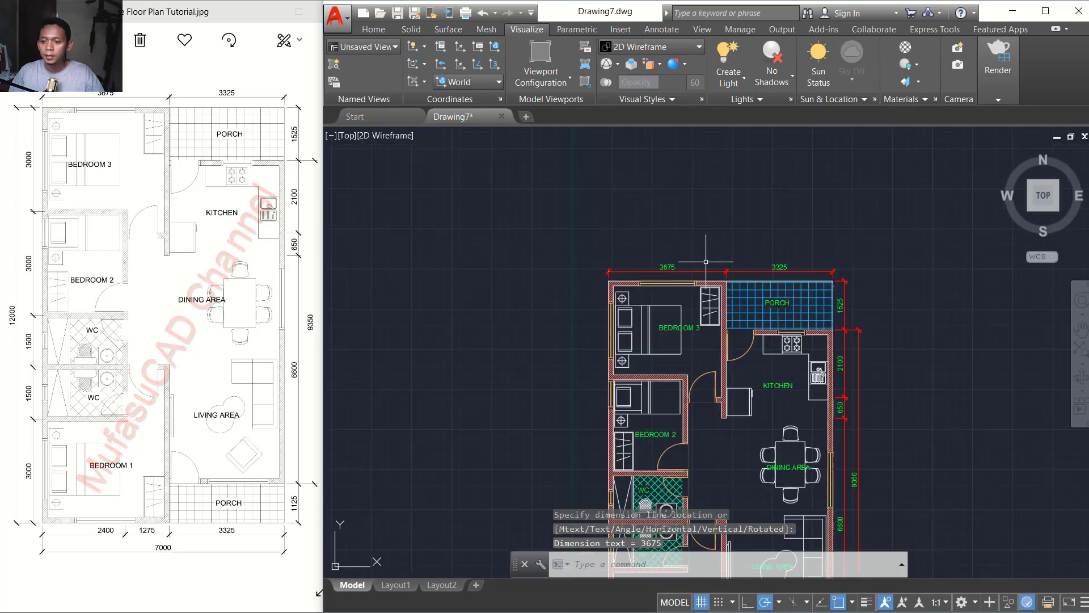
Step: Add a vertical dimension outside the left wall from Bedroom 3's upper-left outer corner to the mid-thickness of the wall between Bedrooms 3 and 2
{"action": "scroll", "coordinate": [653, 248], "scroll_direction": "up", "scroll_amount": 3}
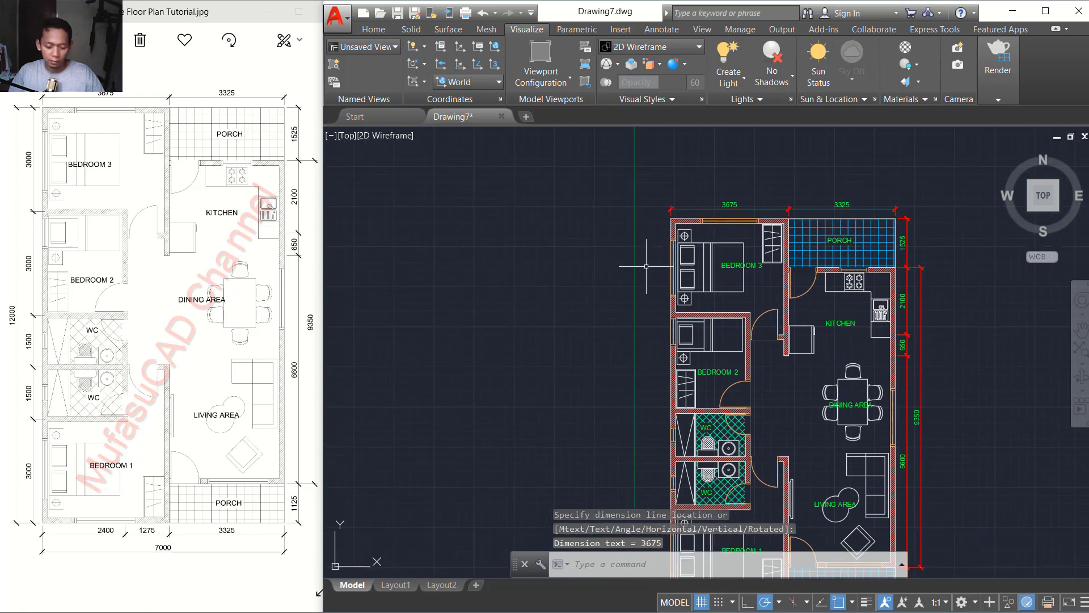
{"action": "scroll", "coordinate": [647, 266], "scroll_direction": "up", "scroll_amount": 3}
{"action": "type", "text": "DIML"}
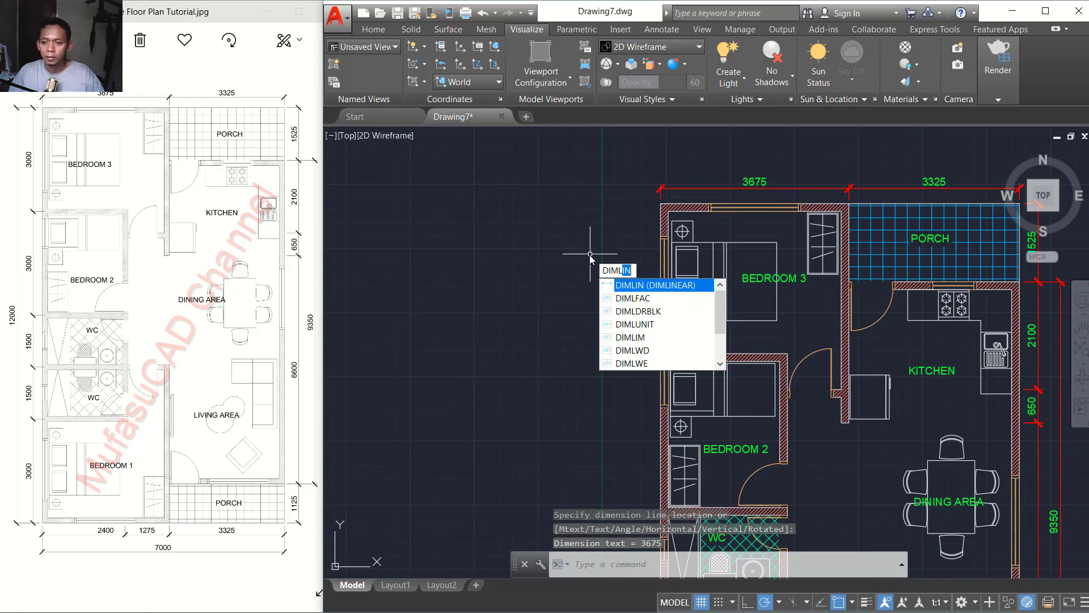
{"action": "key", "text": "Return"}
{"action": "scroll", "coordinate": [662, 238], "scroll_direction": "up", "scroll_amount": 2}
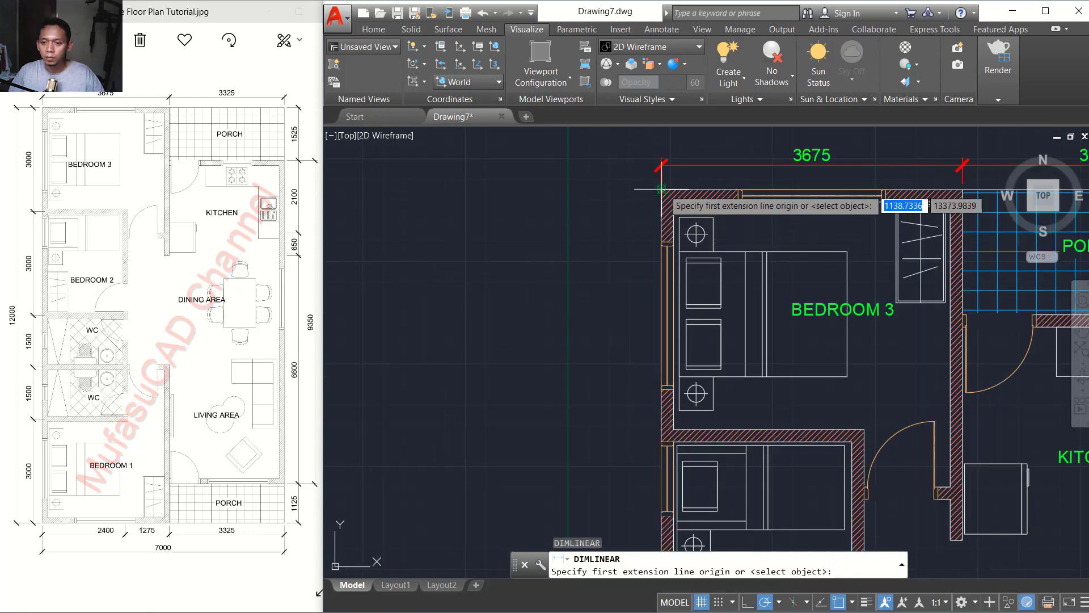
{"action": "scroll", "coordinate": [619, 426], "scroll_direction": "up", "scroll_amount": 3}
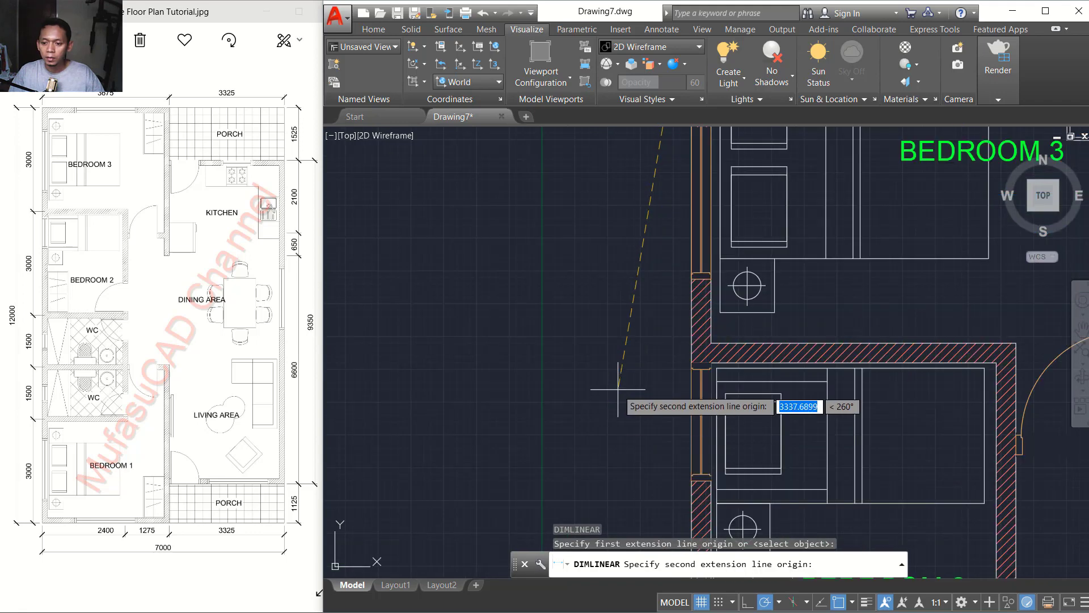
{"action": "scroll", "coordinate": [645, 389], "scroll_direction": "down", "scroll_amount": 2}
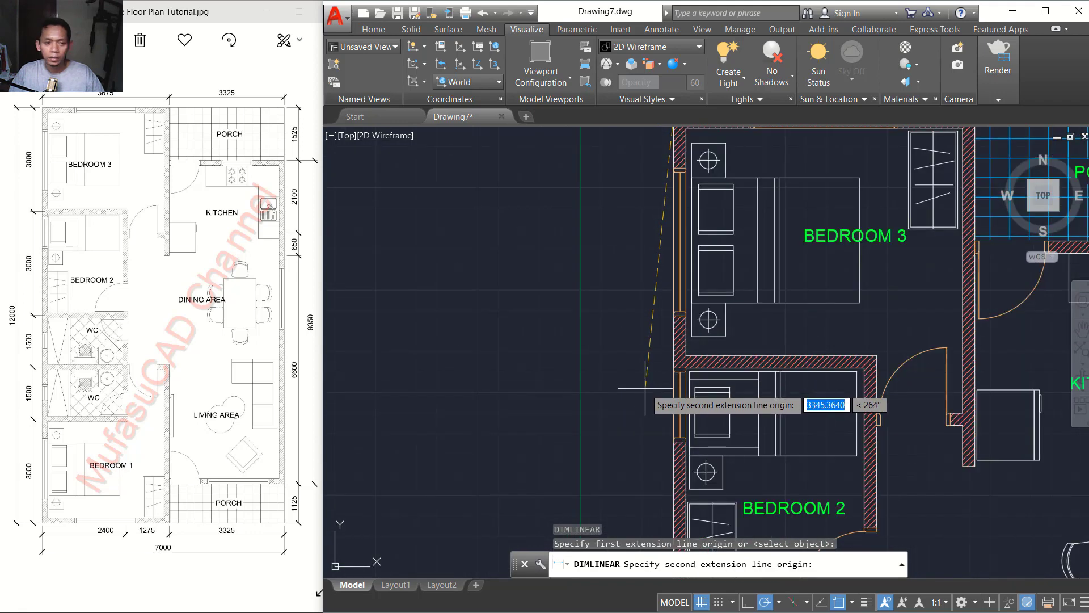
{"action": "scroll", "coordinate": [579, 369], "scroll_direction": "up", "scroll_amount": 3}
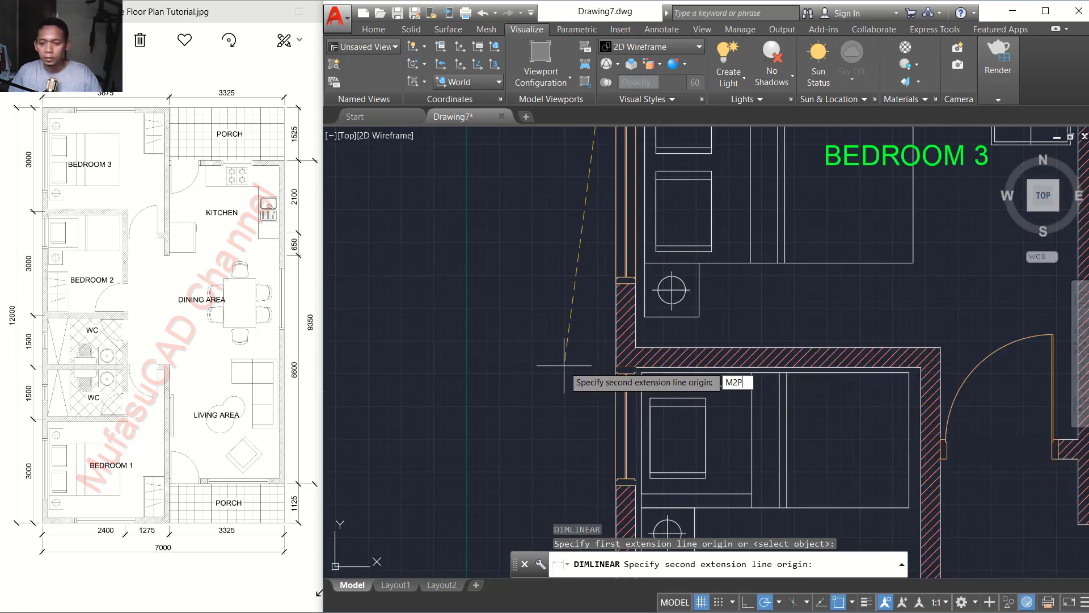
{"action": "key", "text": "Return"}
{"action": "scroll", "coordinate": [602, 370], "scroll_direction": "up", "scroll_amount": 4}
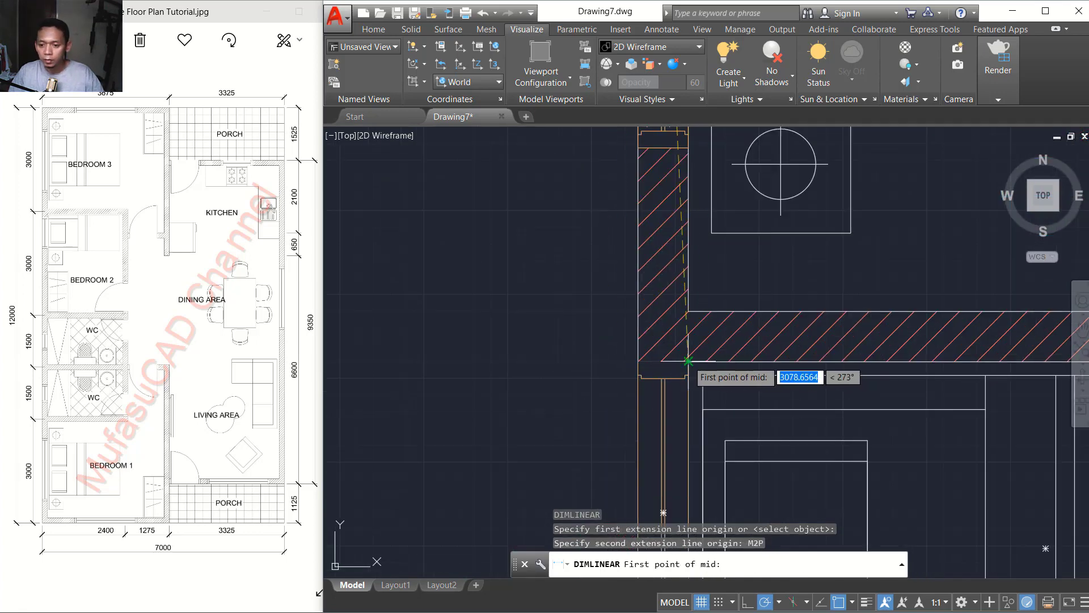
{"action": "left_click", "coordinate": [689, 361]}
{"action": "left_click", "coordinate": [688, 311]}
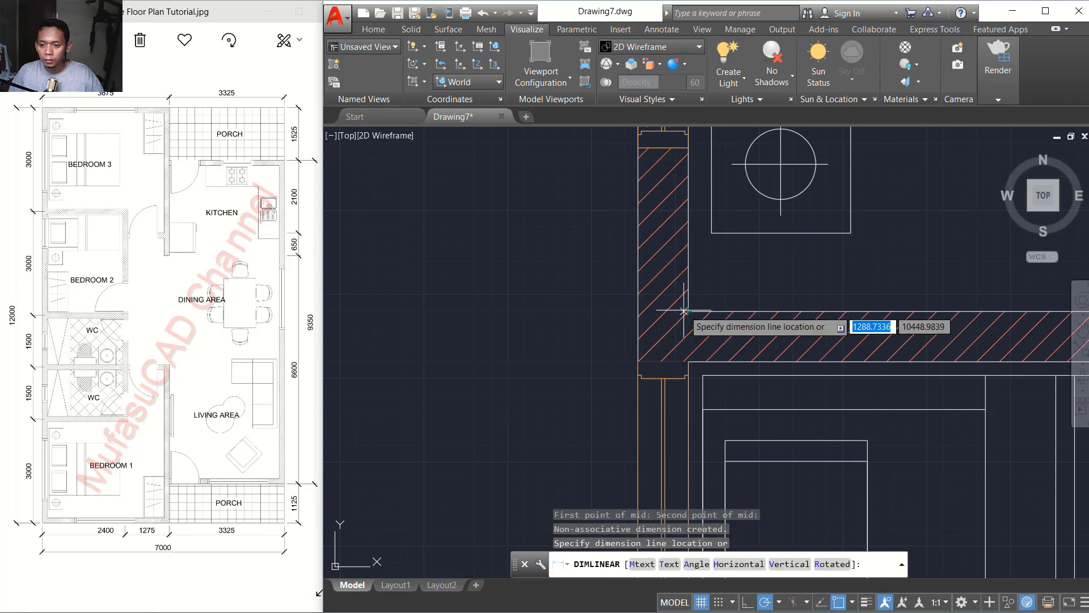
{"action": "scroll", "coordinate": [593, 320], "scroll_direction": "down", "scroll_amount": 5}
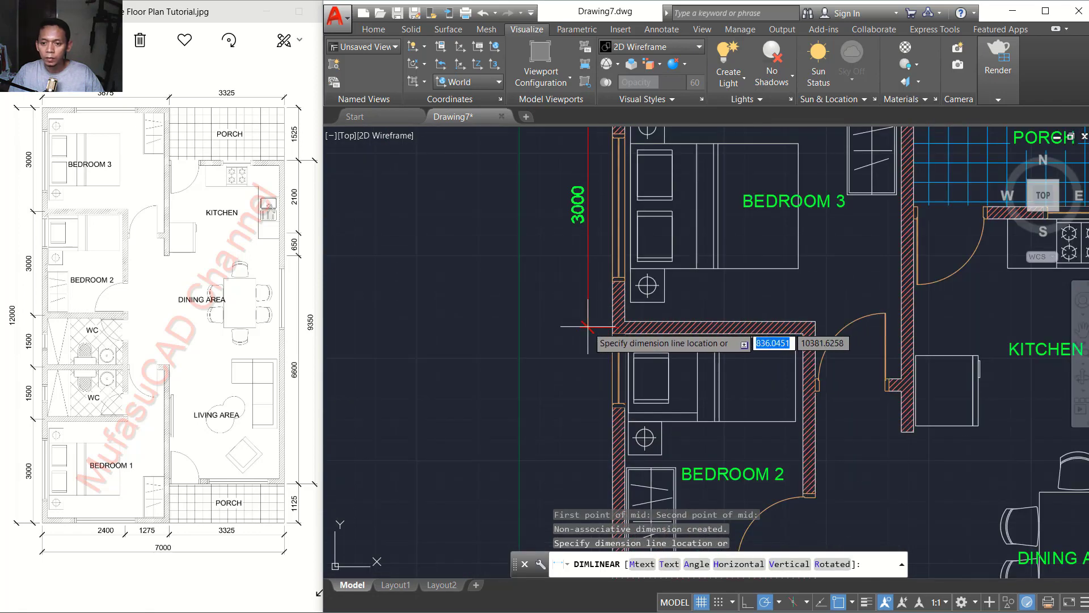
{"action": "left_click", "coordinate": [587, 326]}
{"action": "scroll", "coordinate": [588, 326], "scroll_direction": "down", "scroll_amount": 3}
{"action": "scroll", "coordinate": [597, 318], "scroll_direction": "up", "scroll_amount": 2}
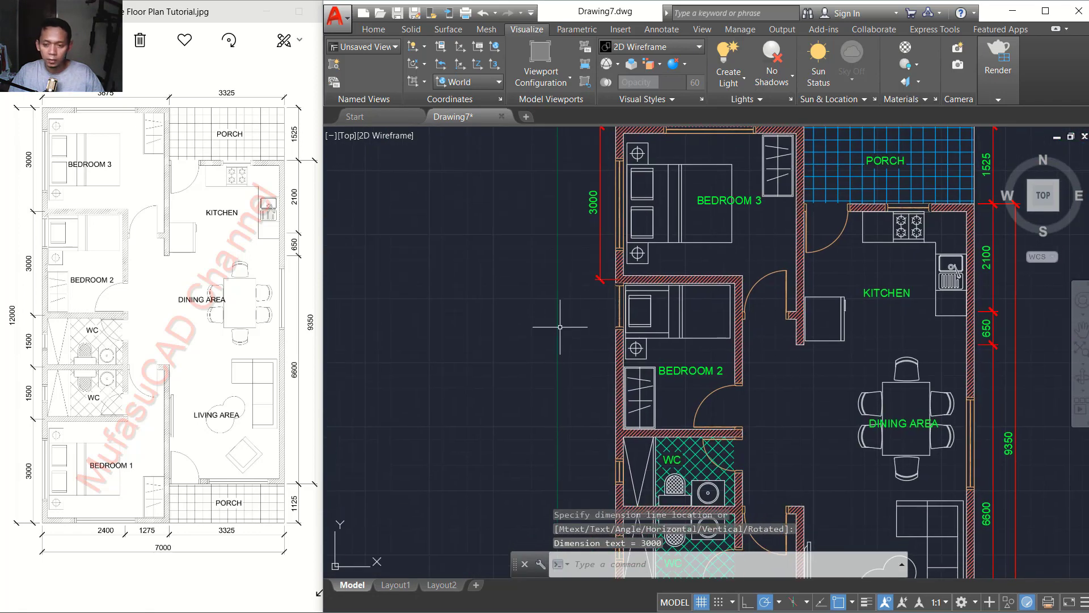
Step: Add a vertical dimension beside Bedroom 2 down to the mid-thickness of the Bedroom 2–WC wall, aligned with the Bedroom 3 dimension
{"action": "key", "text": "Return"}
{"action": "scroll", "coordinate": [590, 318], "scroll_direction": "up", "scroll_amount": 6}
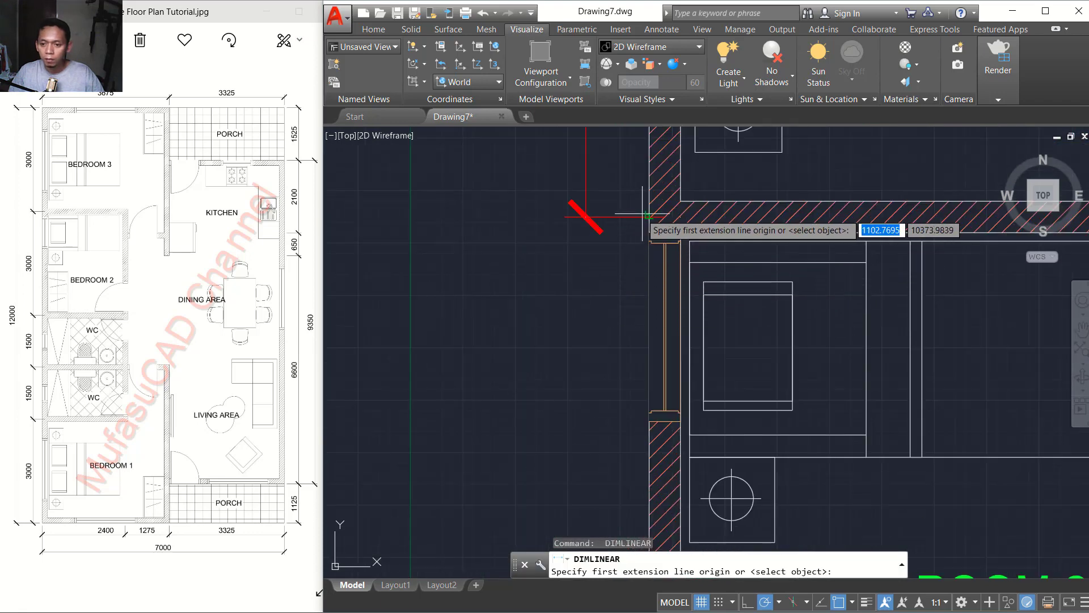
{"action": "left_click", "coordinate": [647, 216]}
{"action": "scroll", "coordinate": [647, 227], "scroll_direction": "down", "scroll_amount": 4}
{"action": "scroll", "coordinate": [593, 366], "scroll_direction": "up", "scroll_amount": 1}
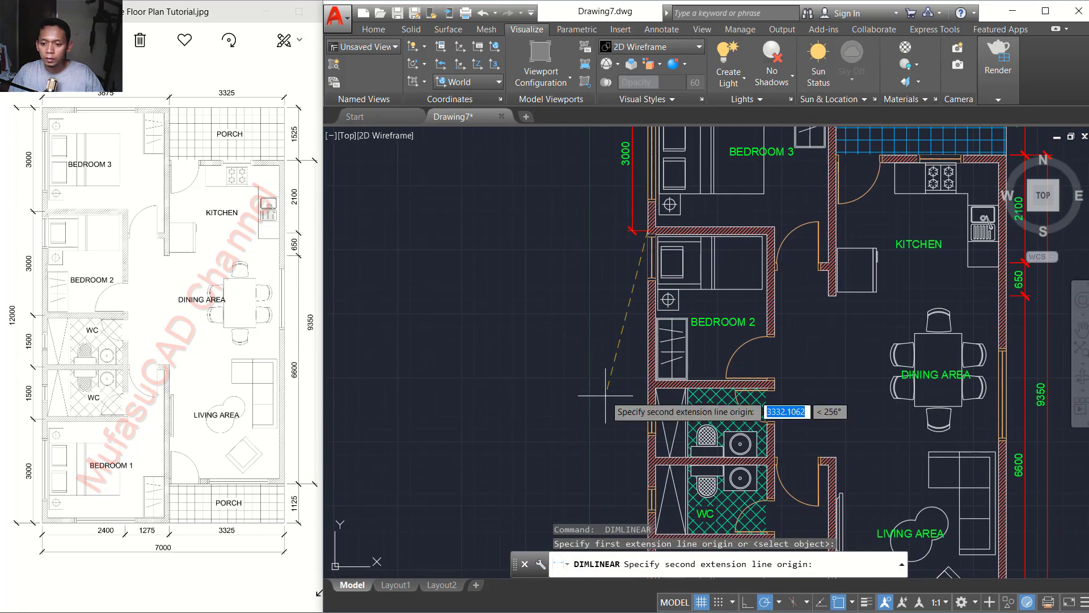
{"action": "scroll", "coordinate": [606, 396], "scroll_direction": "up", "scroll_amount": 2}
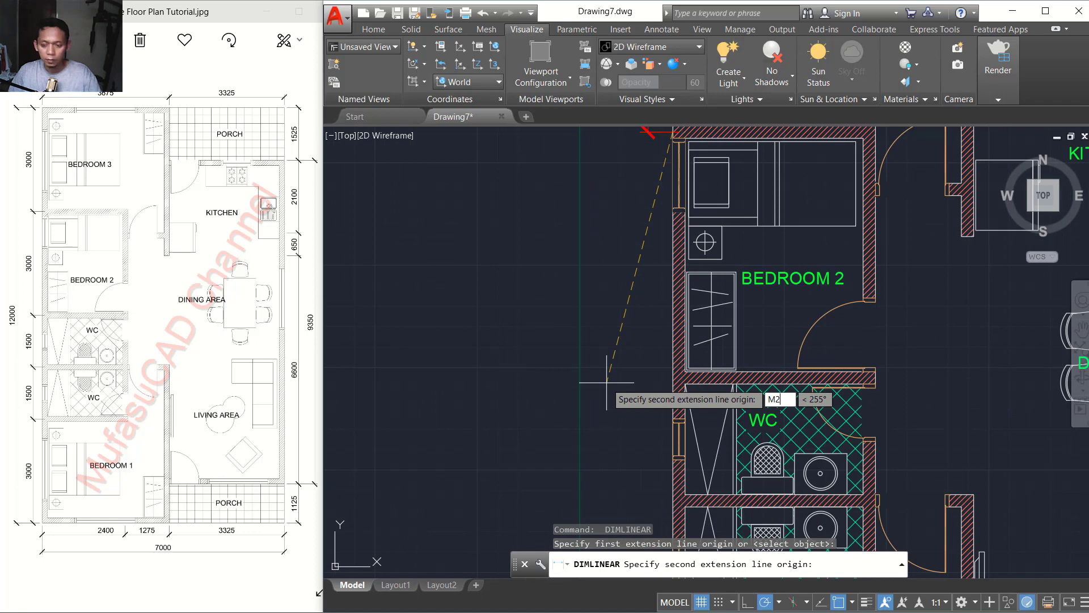
{"action": "key", "text": "Return"}
{"action": "scroll", "coordinate": [627, 390], "scroll_direction": "up", "scroll_amount": 4}
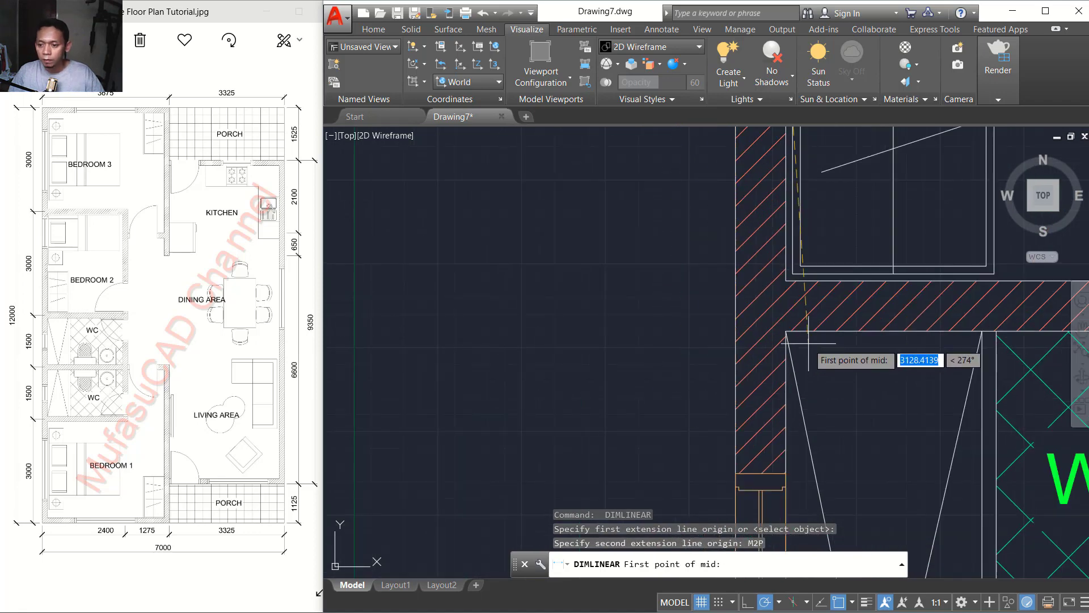
{"action": "left_click", "coordinate": [786, 330]}
{"action": "left_click", "coordinate": [786, 282]}
{"action": "scroll", "coordinate": [698, 295], "scroll_direction": "down", "scroll_amount": 5}
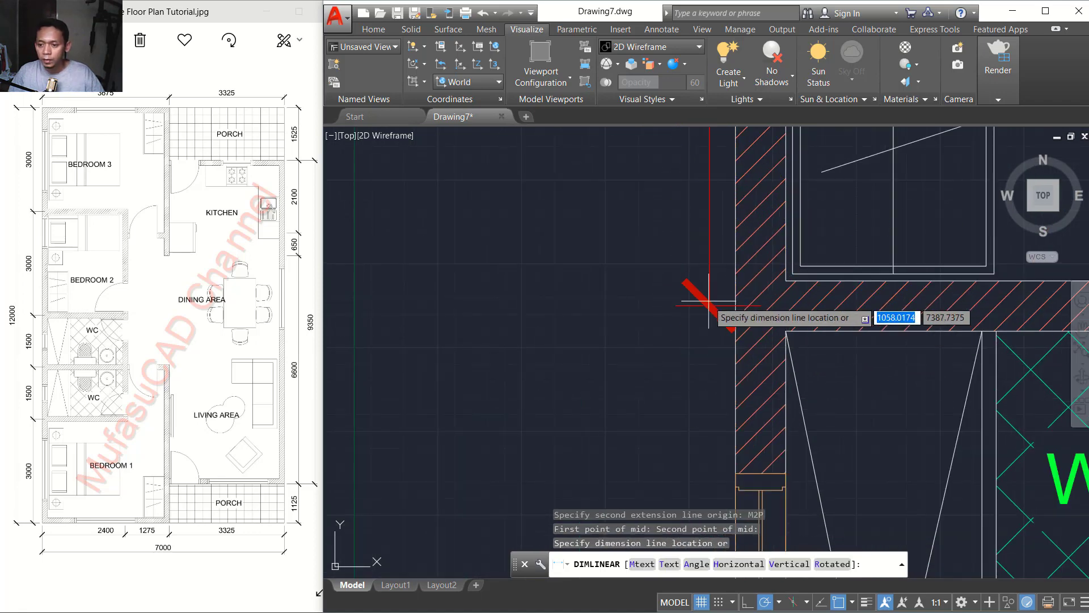
{"action": "middle_click_drag", "start_coordinate": [688, 267], "coordinate": [658, 420]}
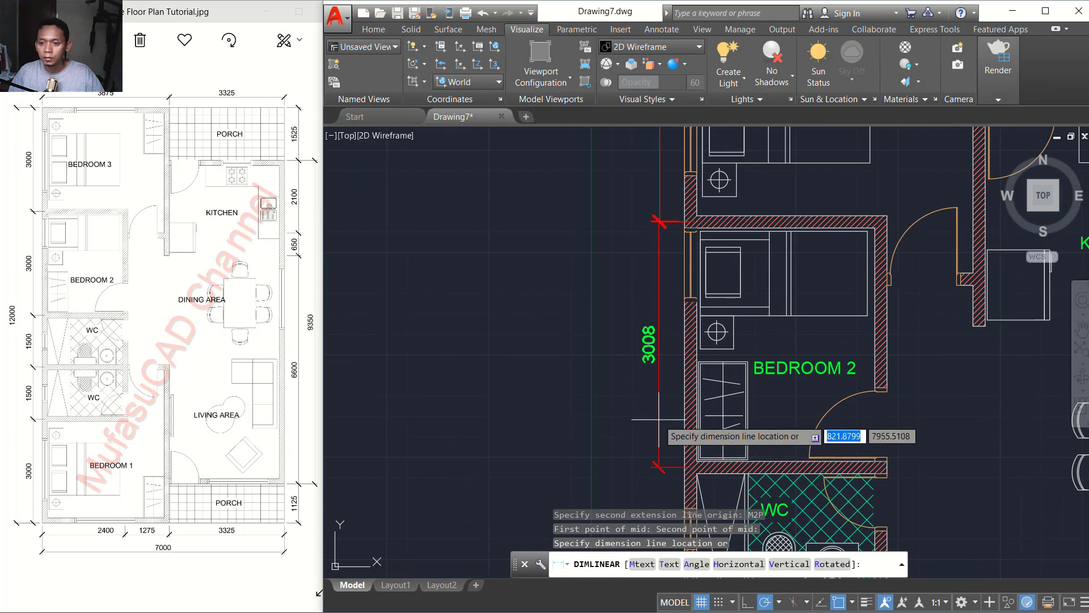
{"action": "left_click", "coordinate": [656, 238]}
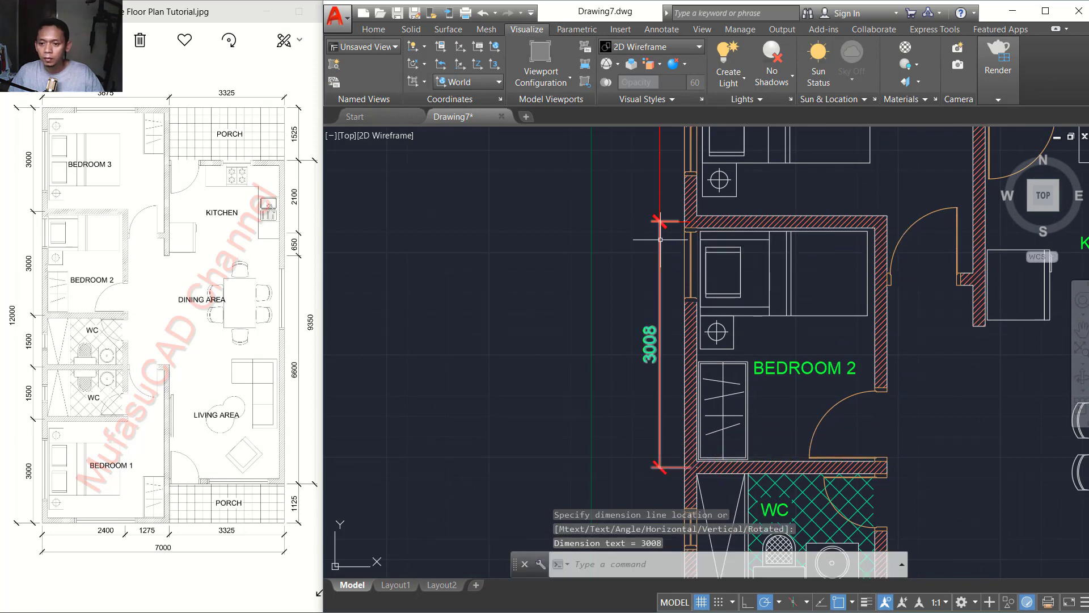
Step: Stretch the upper extension line origin of Bedroom 2's vertical dimension to the Bedroom 3 dimension's lower extension line at the outer wall face
{"action": "scroll", "coordinate": [675, 244], "scroll_direction": "up", "scroll_amount": 4}
{"action": "left_click", "coordinate": [677, 245]}
{"action": "left_click", "coordinate": [623, 293]}
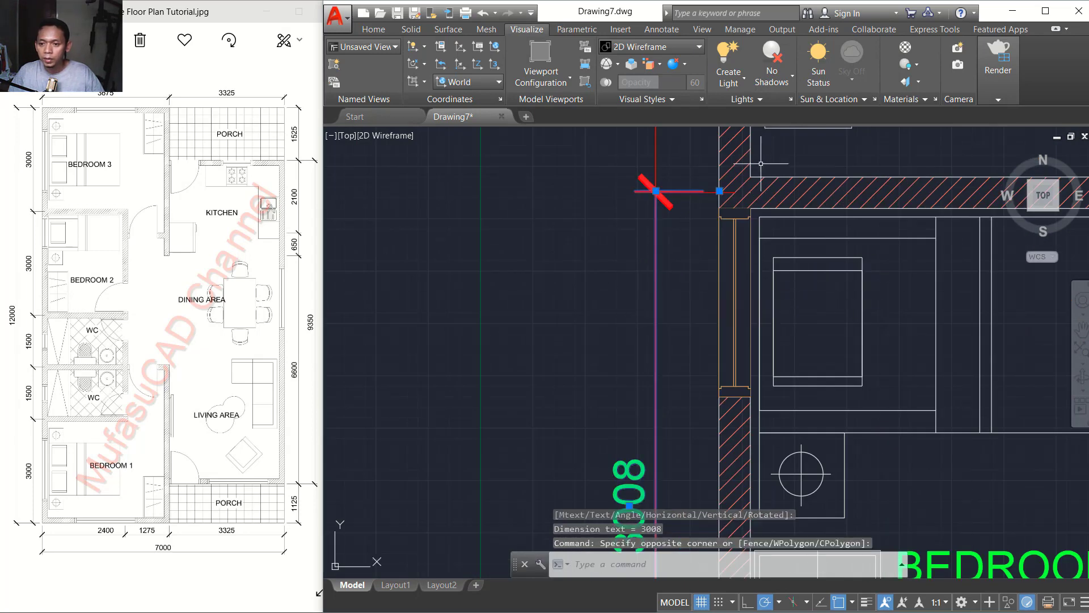
{"action": "scroll", "coordinate": [722, 169], "scroll_direction": "up", "scroll_amount": 8}
{"action": "left_click", "coordinate": [706, 315]}
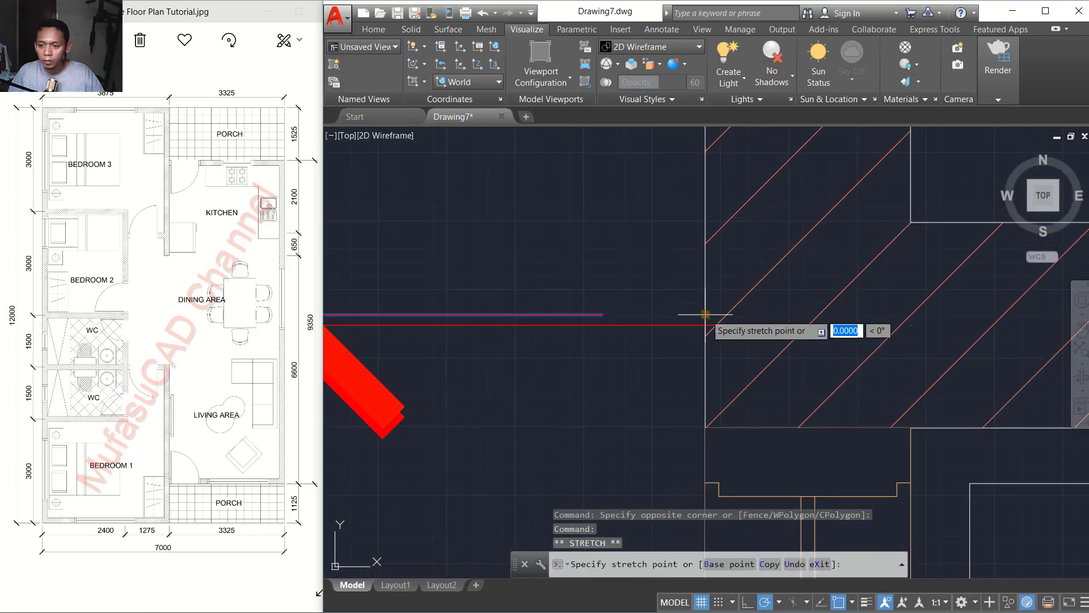
{"action": "left_click", "coordinate": [705, 324]}
{"action": "scroll", "coordinate": [705, 324], "scroll_direction": "down", "scroll_amount": 5}
{"action": "middle_click_drag", "start_coordinate": [639, 357], "coordinate": [618, 173]}
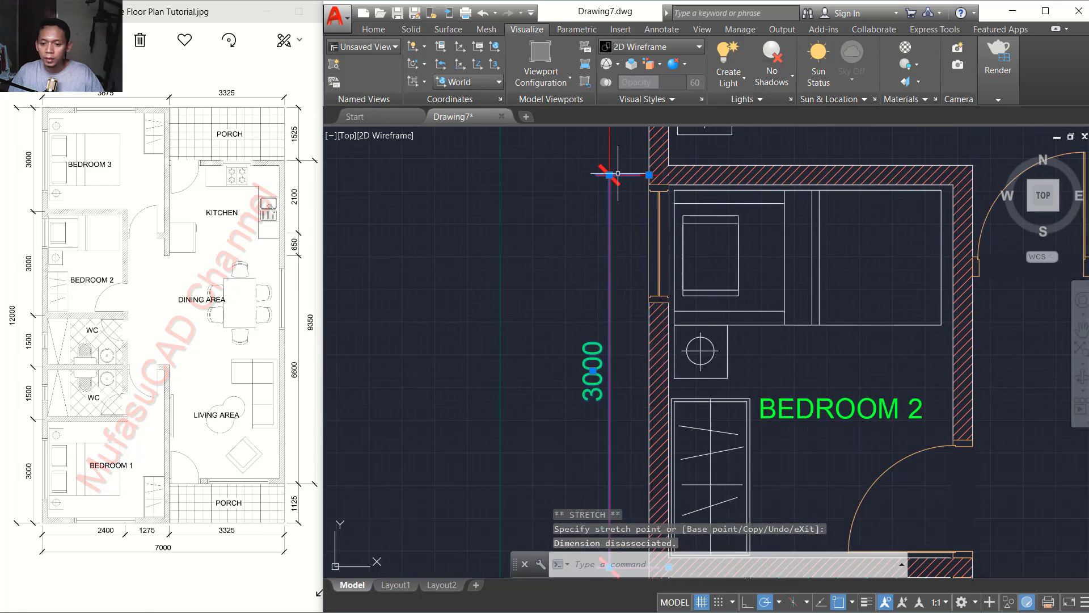
{"action": "key", "text": "Escape"}
Step: Add a vertical dimension beside the upper WC from Bedroom 2's lower extension line to the mid-thickness of the WC dividing wall, aligned with the Bedroom 2 dimension
{"action": "scroll", "coordinate": [609, 394], "scroll_direction": "down", "scroll_amount": 5}
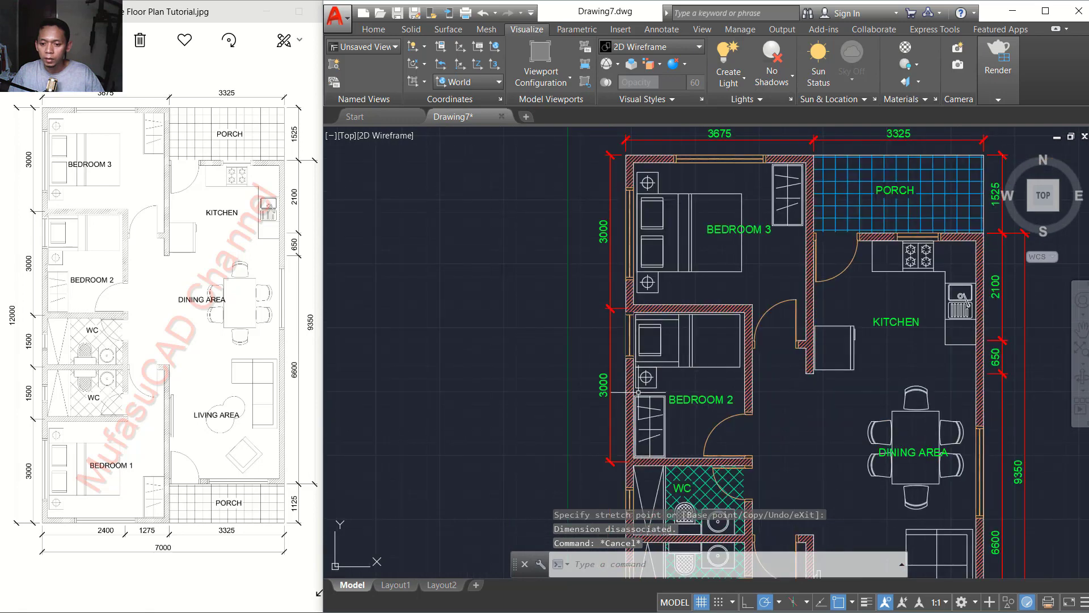
{"action": "middle_click_drag", "start_coordinate": [639, 392], "coordinate": [639, 254]}
{"action": "middle_click_drag", "start_coordinate": [630, 351], "coordinate": [633, 308]}
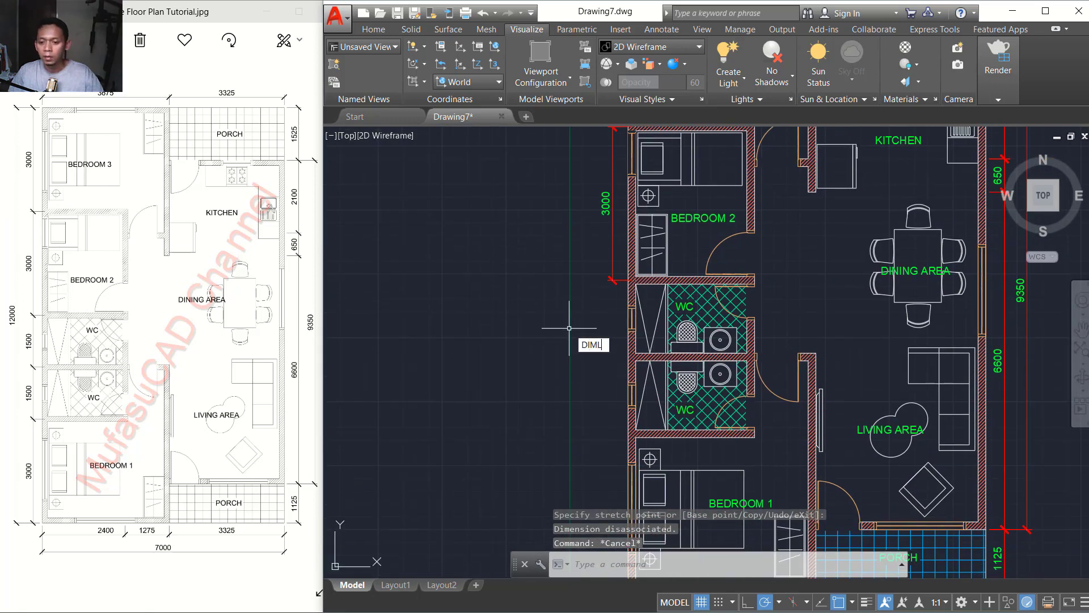
{"action": "key", "text": "Return"}
{"action": "scroll", "coordinate": [628, 281], "scroll_direction": "up", "scroll_amount": 6}
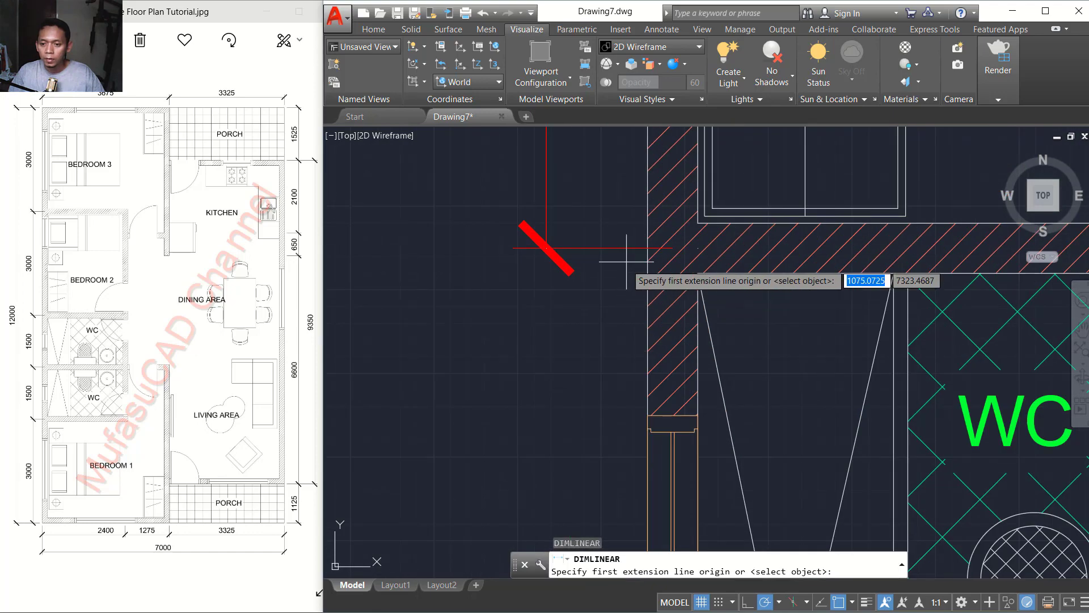
{"action": "left_click", "coordinate": [648, 248]}
{"action": "scroll", "coordinate": [611, 317], "scroll_direction": "down", "scroll_amount": 6}
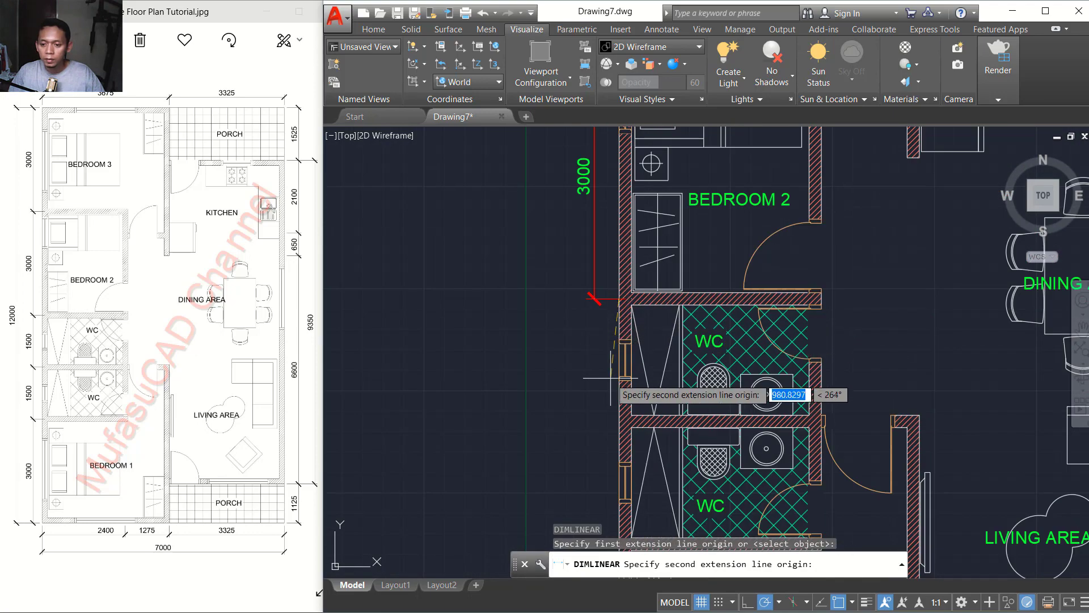
{"action": "scroll", "coordinate": [614, 326], "scroll_direction": "up", "scroll_amount": 5}
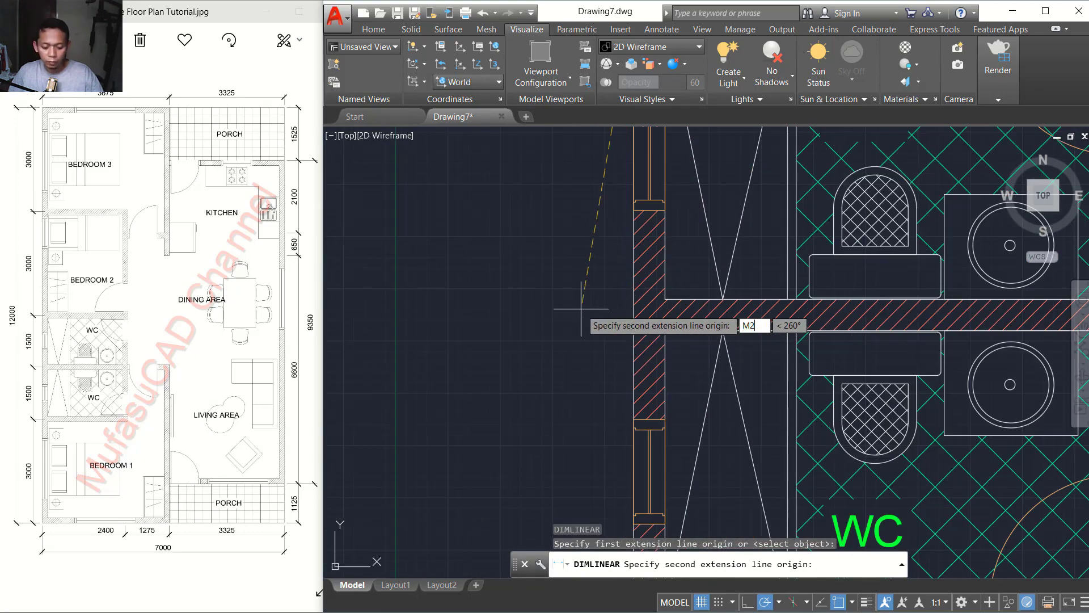
{"action": "key", "text": "Return"}
{"action": "scroll", "coordinate": [624, 321], "scroll_direction": "up", "scroll_amount": 6}
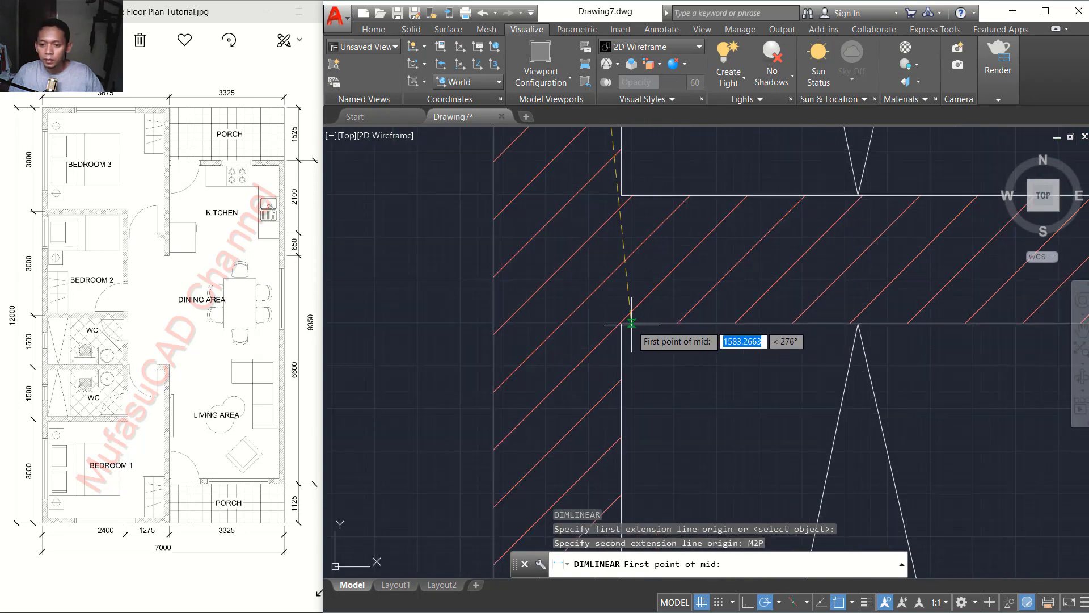
{"action": "left_click", "coordinate": [621, 323]}
{"action": "left_click", "coordinate": [622, 195]}
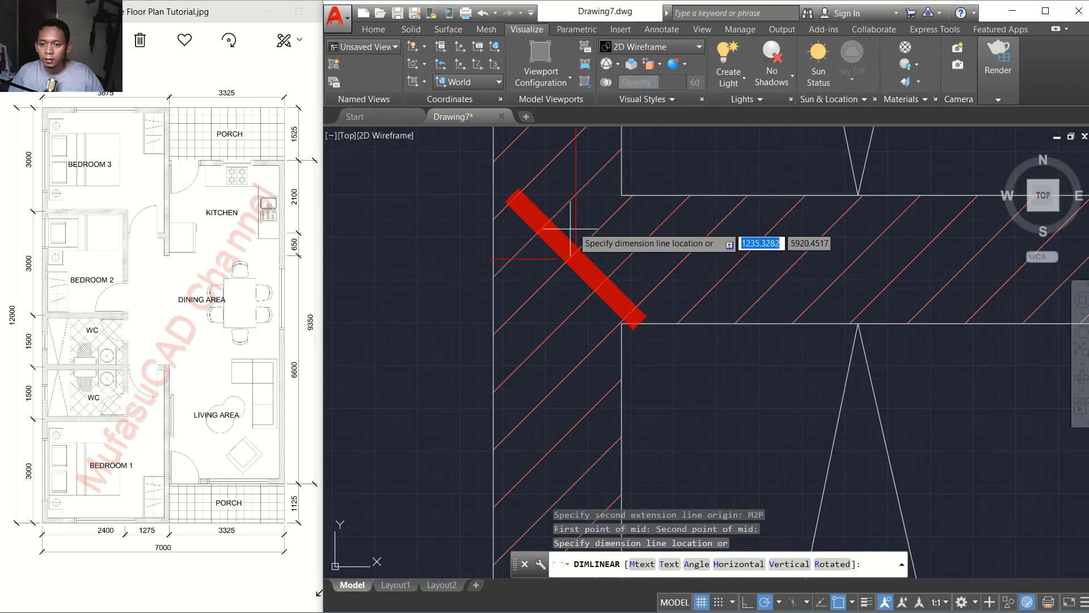
{"action": "scroll", "coordinate": [488, 221], "scroll_direction": "down", "scroll_amount": 6}
{"action": "scroll", "coordinate": [471, 218], "scroll_direction": "down", "scroll_amount": 3}
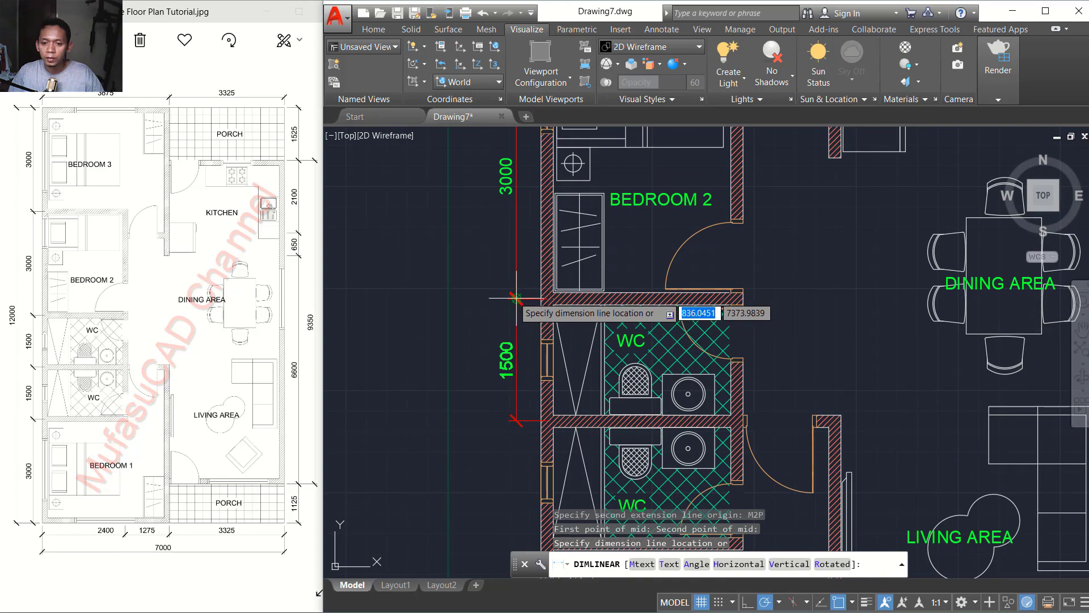
{"action": "left_click", "coordinate": [517, 318]}
Step: Dimension the lower WC vertically from the WC dividing wall's mid-thickness to that of the WC–Bedroom 1 wall, aligned with the upper WC dimension
{"action": "scroll", "coordinate": [520, 363], "scroll_direction": "up", "scroll_amount": 3}
{"action": "key", "text": "Return"}
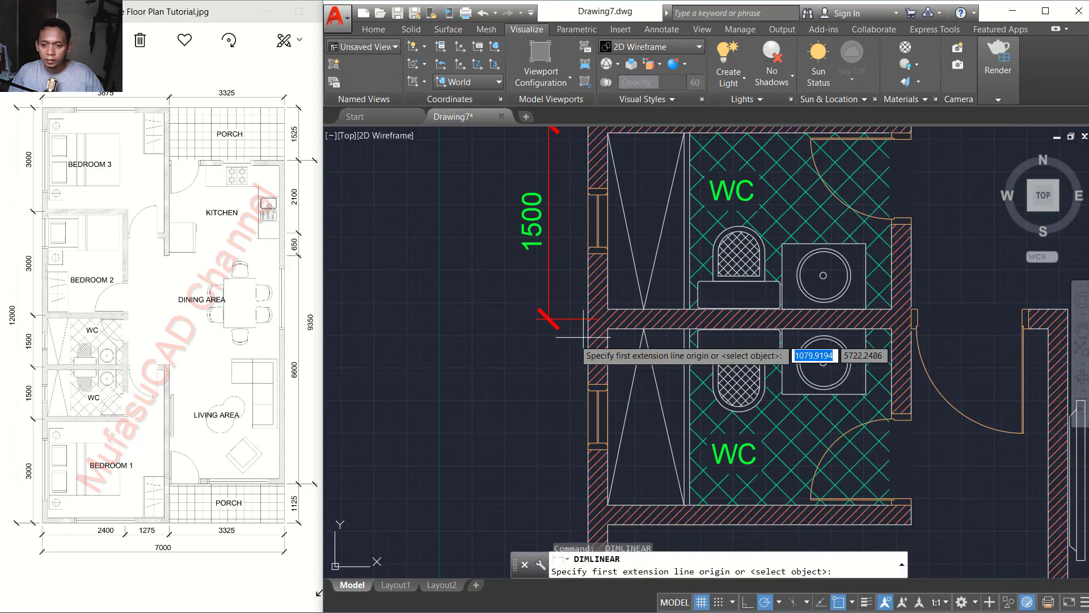
{"action": "scroll", "coordinate": [603, 326], "scroll_direction": "up", "scroll_amount": 6}
{"action": "left_click", "coordinate": [640, 262]}
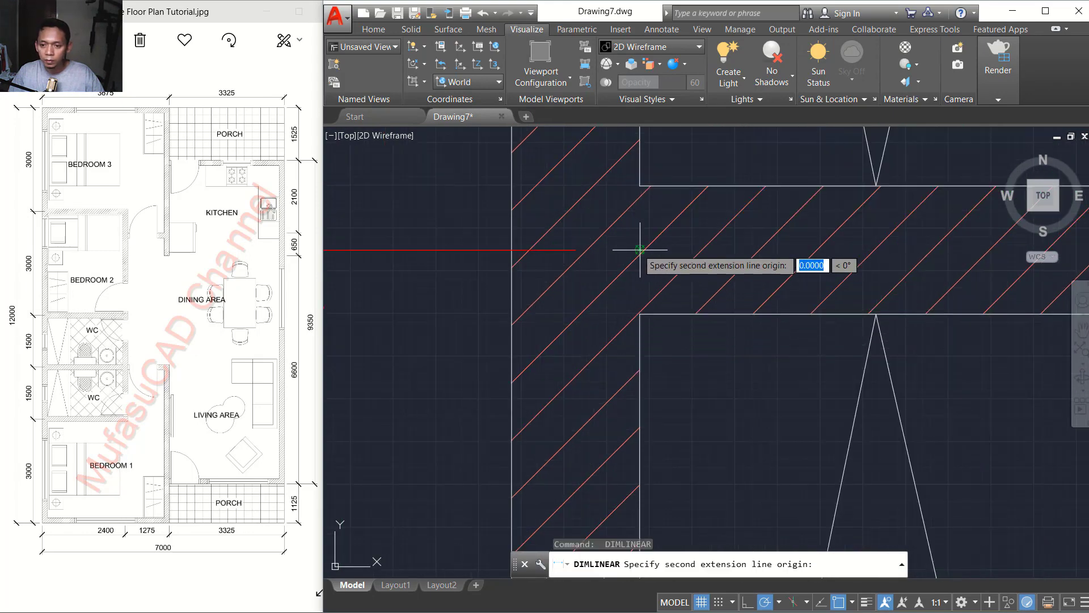
{"action": "scroll", "coordinate": [640, 262], "scroll_direction": "down", "scroll_amount": 5}
{"action": "scroll", "coordinate": [631, 386], "scroll_direction": "up", "scroll_amount": 4}
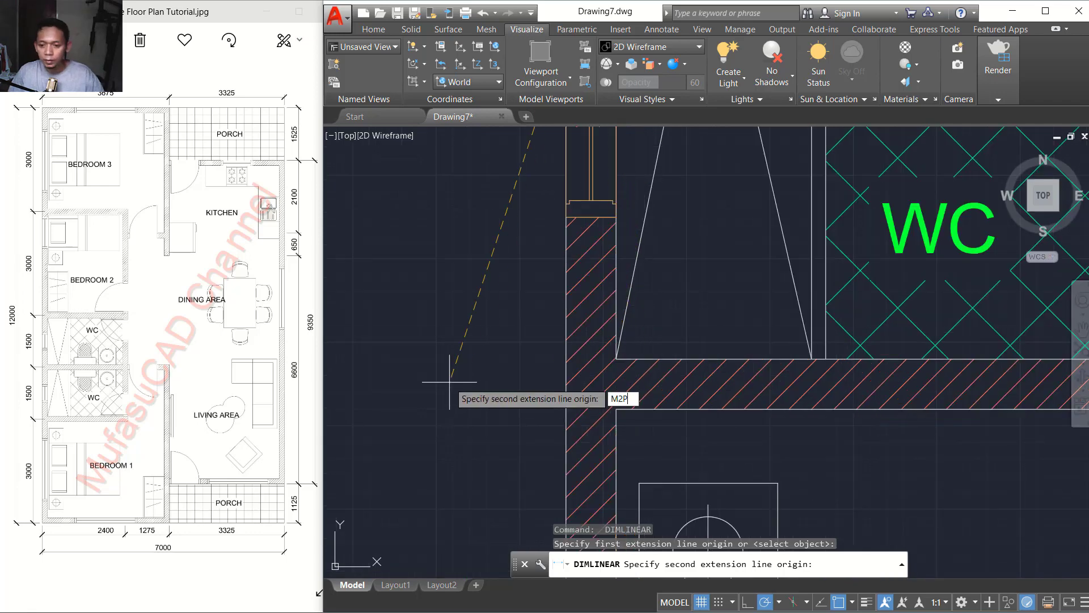
{"action": "type", "text": "M2P"}
{"action": "key", "text": "Return"}
{"action": "scroll", "coordinate": [622, 430], "scroll_direction": "up", "scroll_amount": 4}
{"action": "left_click", "coordinate": [607, 375]}
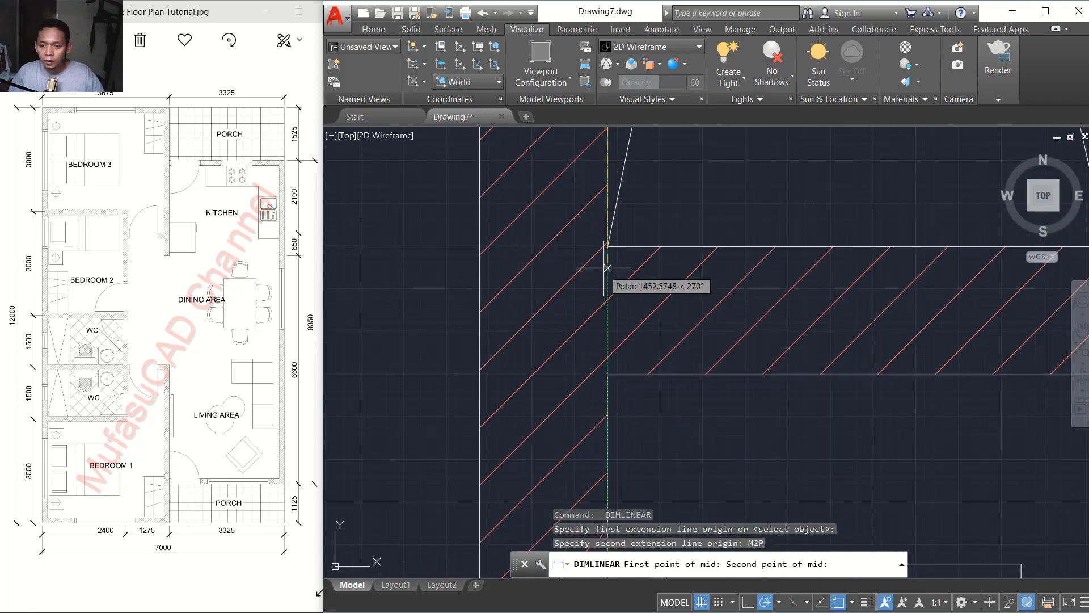
{"action": "left_click", "coordinate": [608, 245]}
{"action": "scroll", "coordinate": [533, 261], "scroll_direction": "down", "scroll_amount": 5}
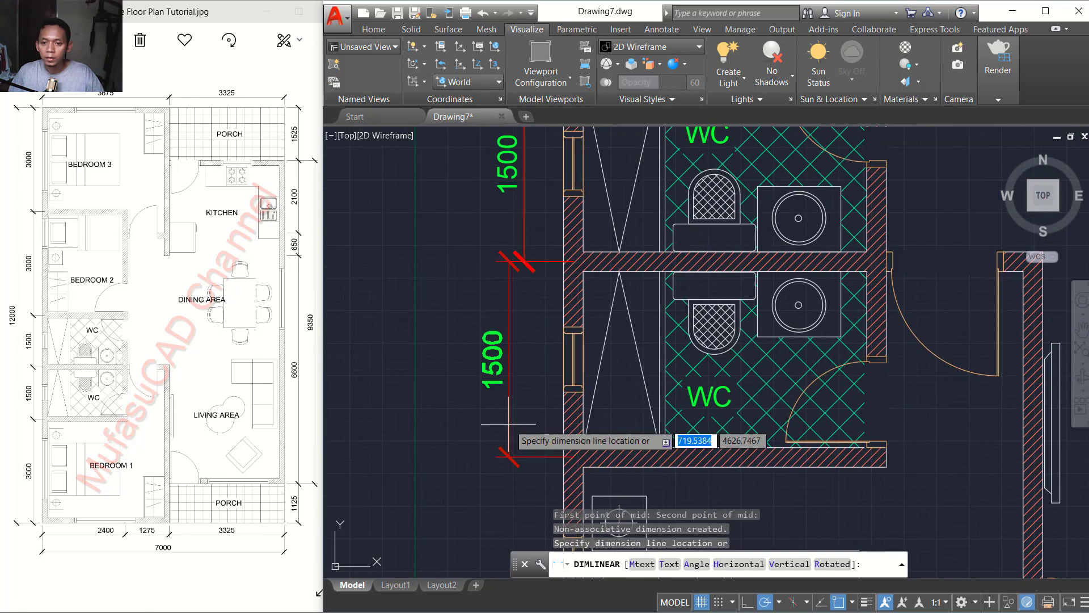
{"action": "left_click", "coordinate": [530, 261]}
Step: Add a vertical dimension from the mid-thickness of the WC–Bedroom 1 wall to the house's lower-left outer corner, aligned with the WC dimensions
{"action": "scroll", "coordinate": [502, 360], "scroll_direction": "down", "scroll_amount": 4}
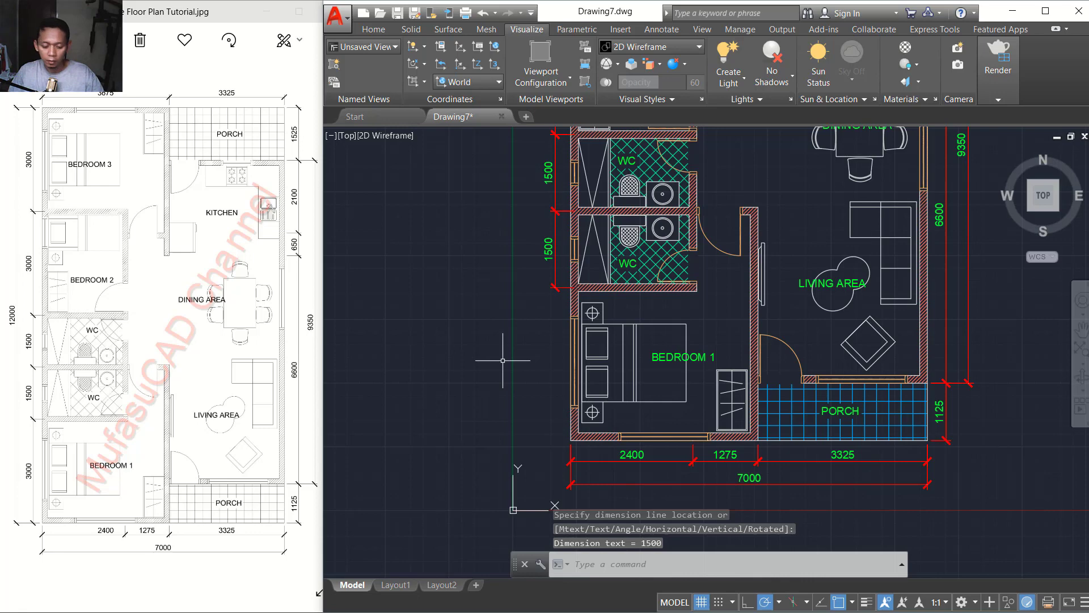
{"action": "key", "text": "Return"}
{"action": "scroll", "coordinate": [542, 334], "scroll_direction": "up", "scroll_amount": 4}
{"action": "scroll", "coordinate": [609, 225], "scroll_direction": "up", "scroll_amount": 6}
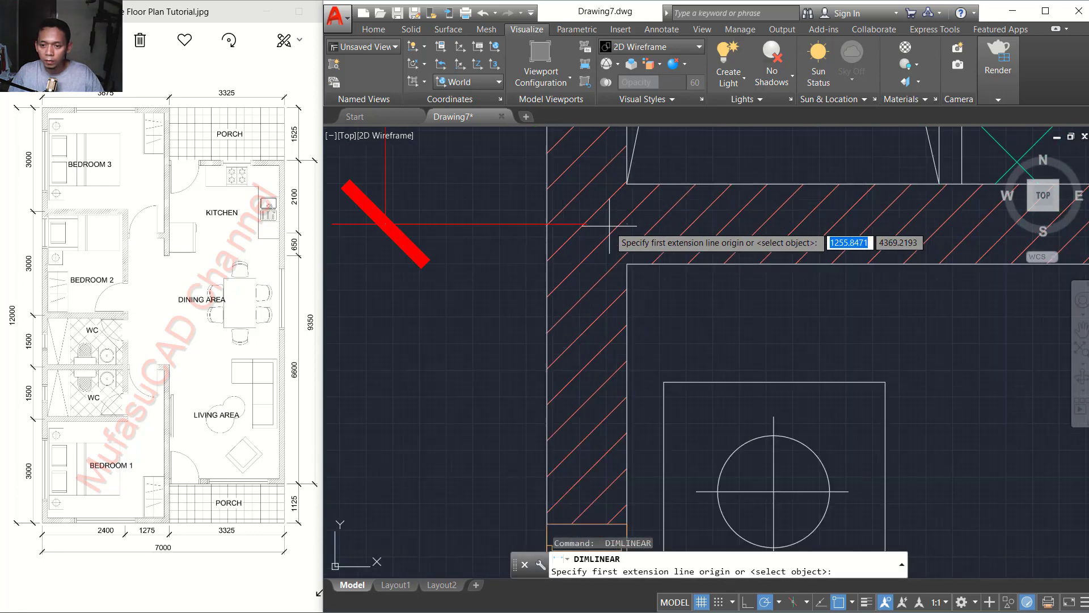
{"action": "left_click", "coordinate": [623, 225]}
{"action": "scroll", "coordinate": [621, 318], "scroll_direction": "down", "scroll_amount": 4}
{"action": "scroll", "coordinate": [605, 425], "scroll_direction": "up", "scroll_amount": 5}
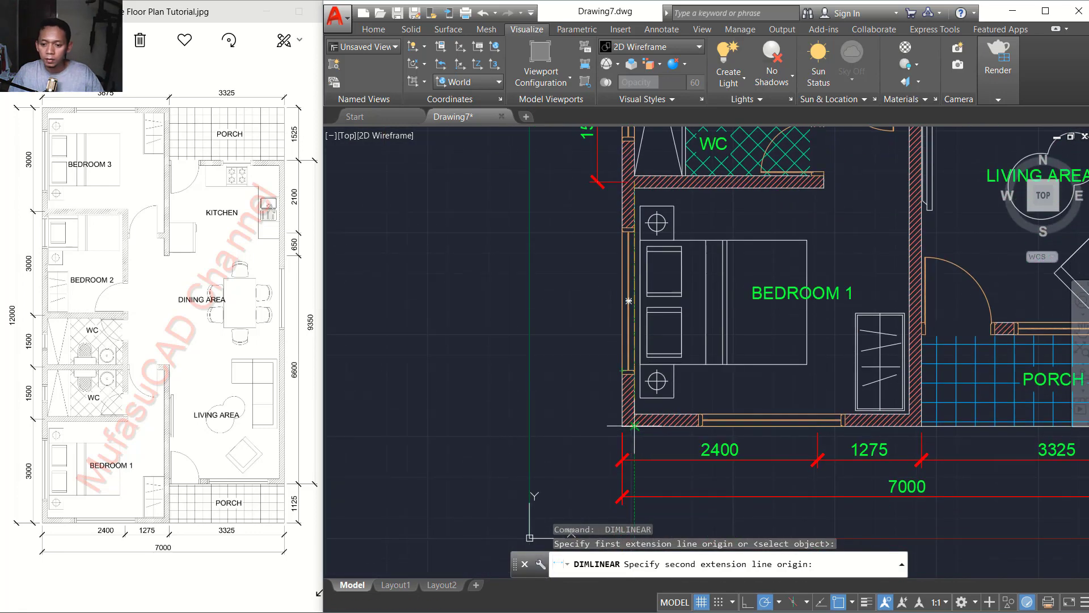
{"action": "left_click", "coordinate": [605, 425]}
{"action": "scroll", "coordinate": [567, 315], "scroll_direction": "down", "scroll_amount": 4}
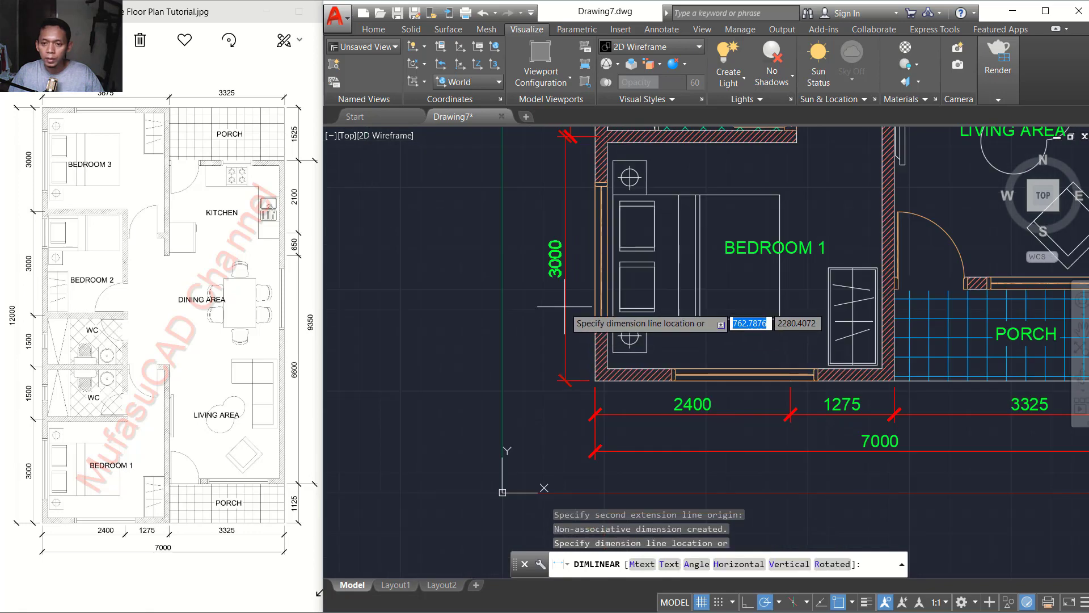
{"action": "left_click", "coordinate": [565, 245]}
Step: Add an overall vertical dimension from the house's lower-left to upper-left outer corner, placed outside the left-hand row of room dimensions
{"action": "key", "text": "Return"}
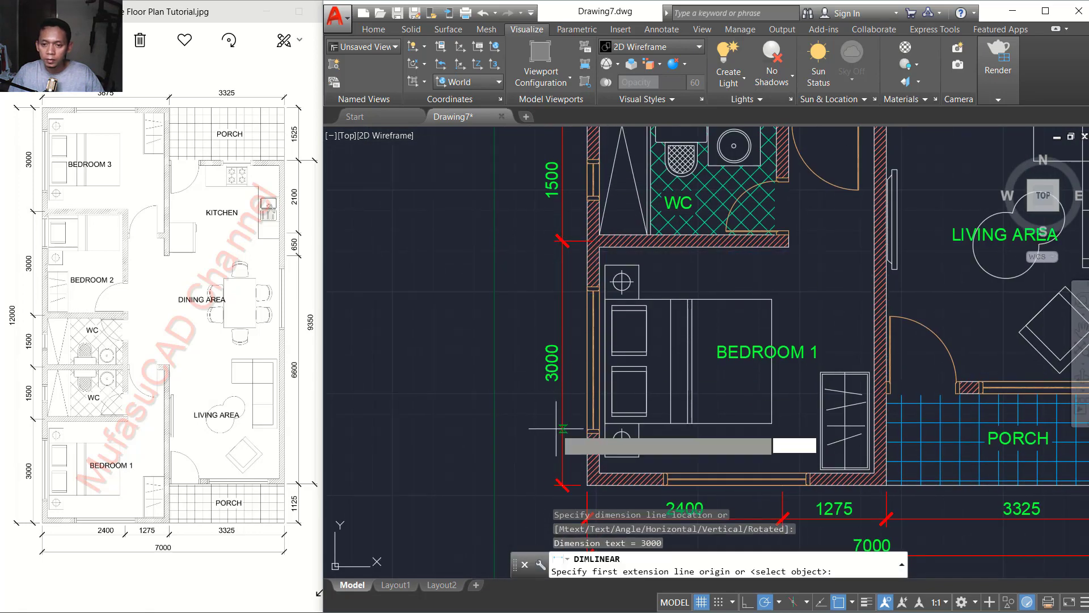
{"action": "scroll", "coordinate": [571, 425], "scroll_direction": "down", "scroll_amount": 2}
{"action": "scroll", "coordinate": [585, 434], "scroll_direction": "up", "scroll_amount": 5}
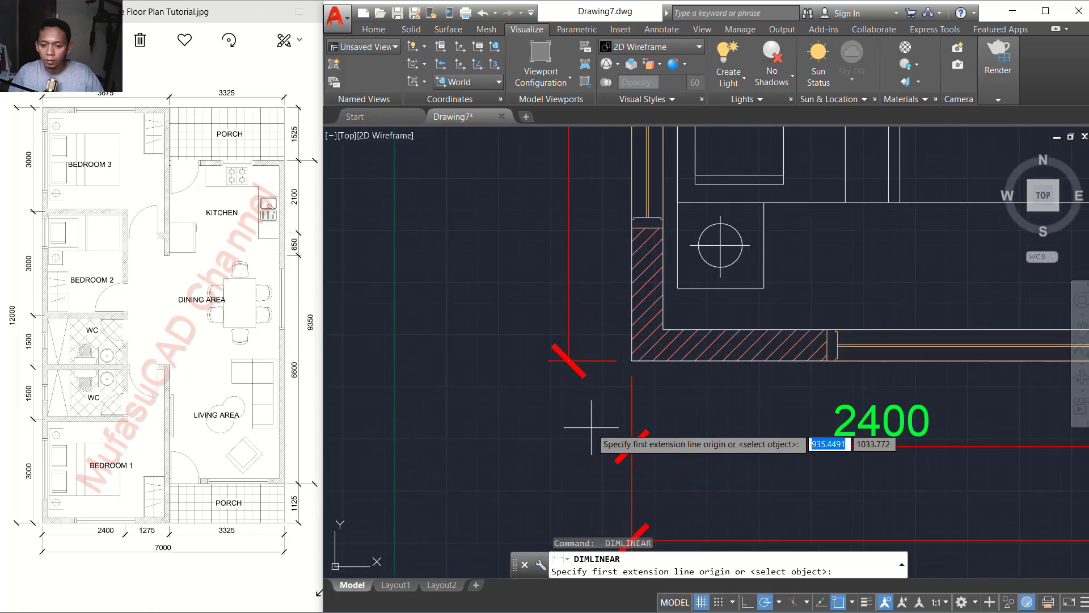
{"action": "left_click", "coordinate": [632, 361]}
{"action": "scroll", "coordinate": [619, 363], "scroll_direction": "down", "scroll_amount": 4}
{"action": "scroll", "coordinate": [596, 295], "scroll_direction": "up", "scroll_amount": 6}
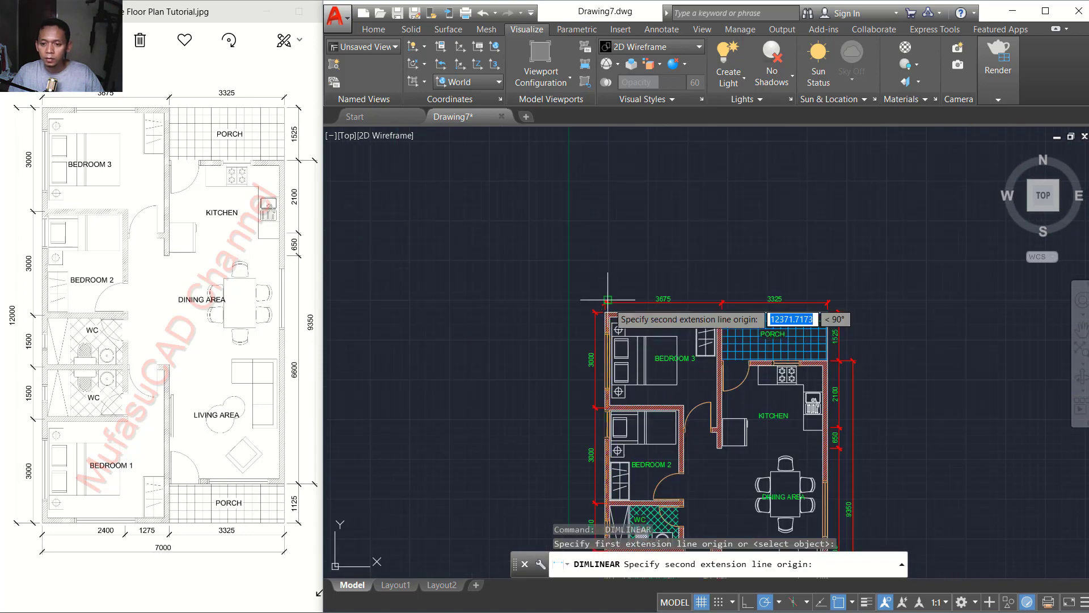
{"action": "left_click", "coordinate": [716, 386]}
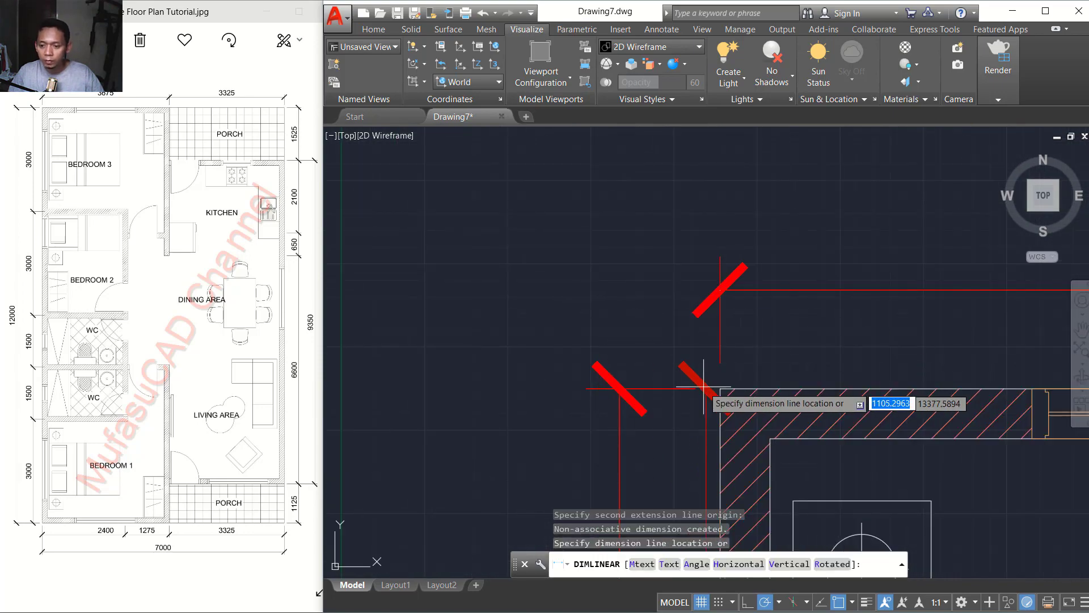
{"action": "scroll", "coordinate": [670, 398], "scroll_direction": "down", "scroll_amount": 3}
{"action": "middle_click_drag", "start_coordinate": [654, 405], "coordinate": [624, 185]}
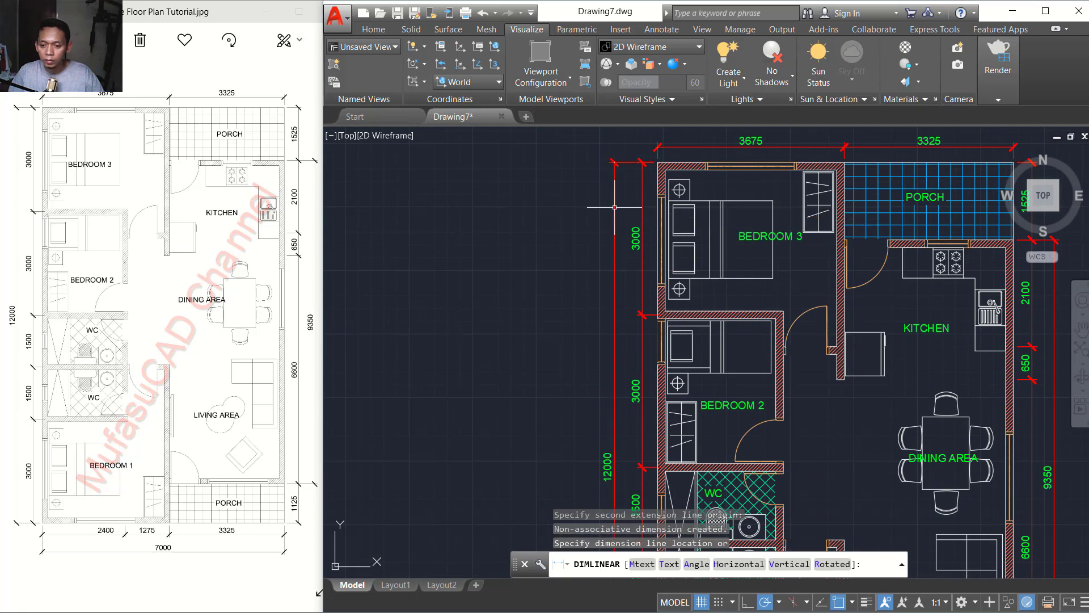
{"action": "left_click", "coordinate": [615, 207]}
Step: Stretch the lower extension line origin of Bedroom 3's vertical dimension to the outer face of the left wall
{"action": "scroll", "coordinate": [638, 272], "scroll_direction": "up", "scroll_amount": 5}
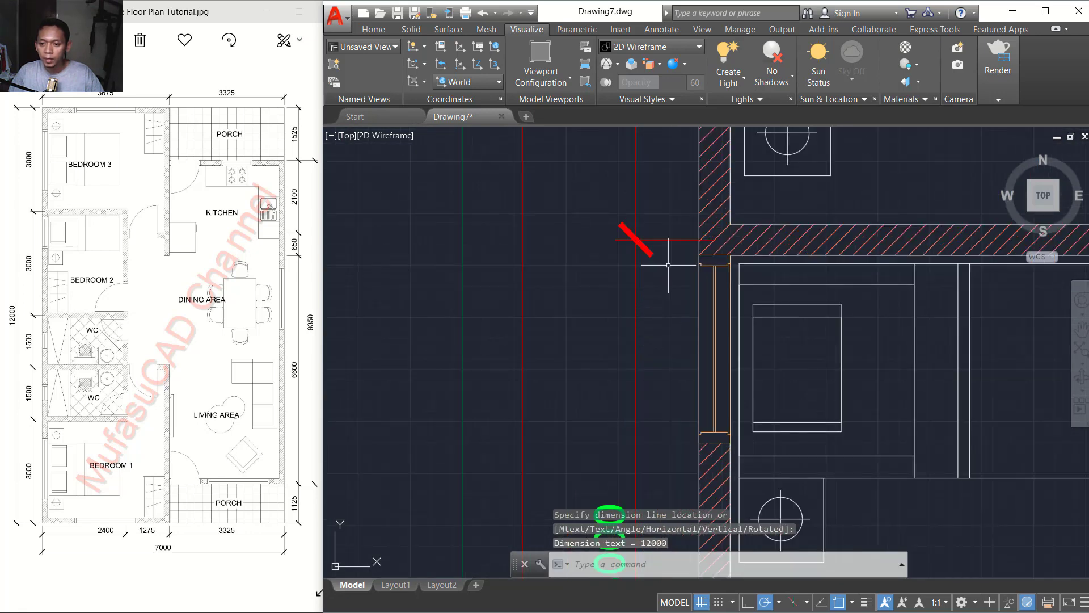
{"action": "scroll", "coordinate": [727, 234], "scroll_direction": "up", "scroll_amount": 4}
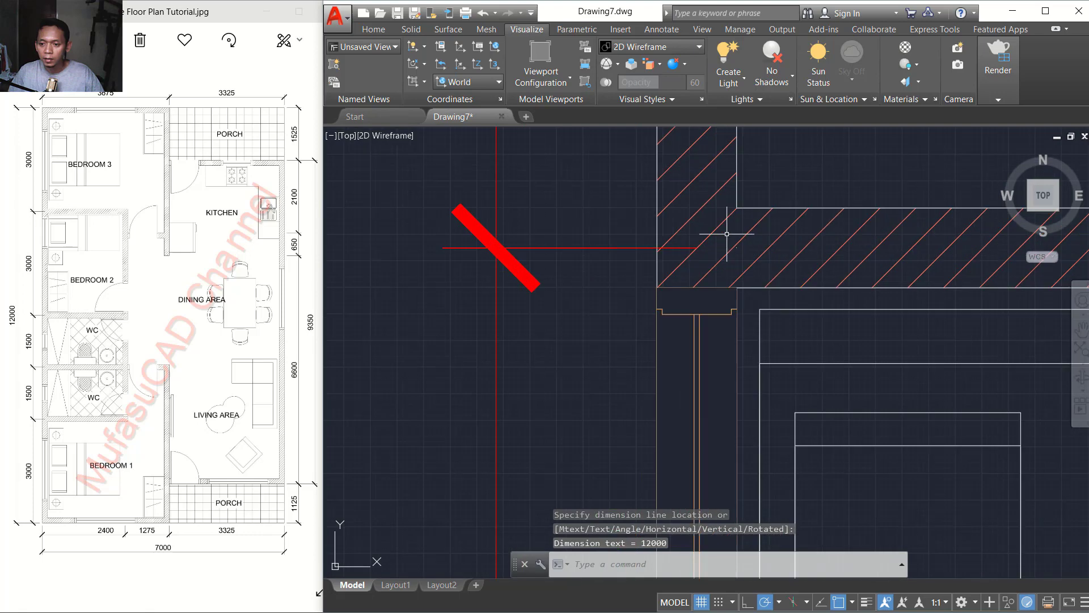
{"action": "left_click", "coordinate": [686, 248]}
{"action": "left_click", "coordinate": [736, 247]}
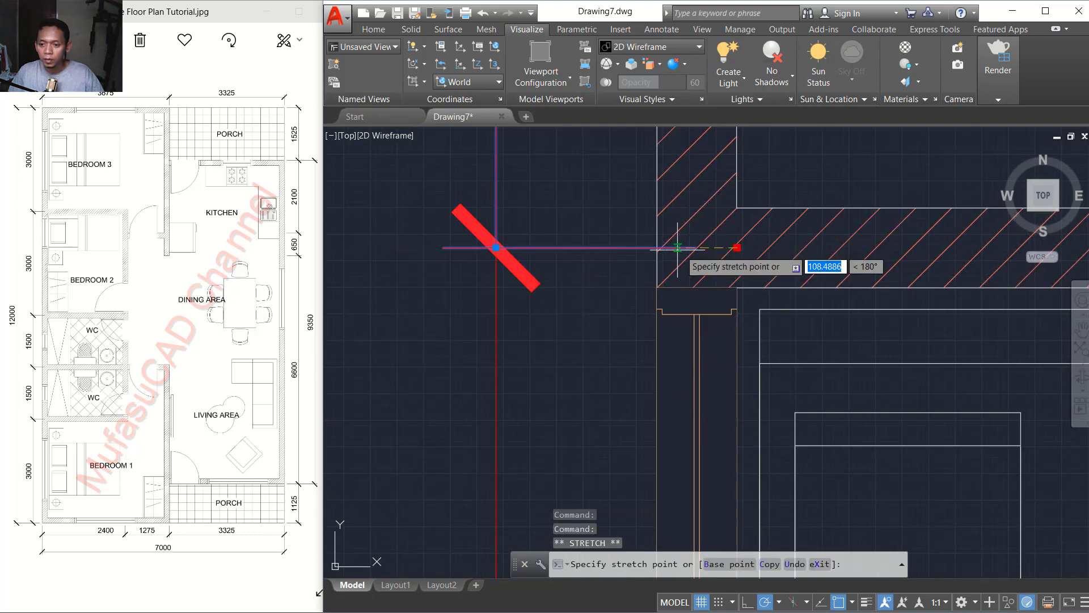
{"action": "key", "text": "Escape"}
{"action": "scroll", "coordinate": [657, 250], "scroll_direction": "down", "scroll_amount": 4}
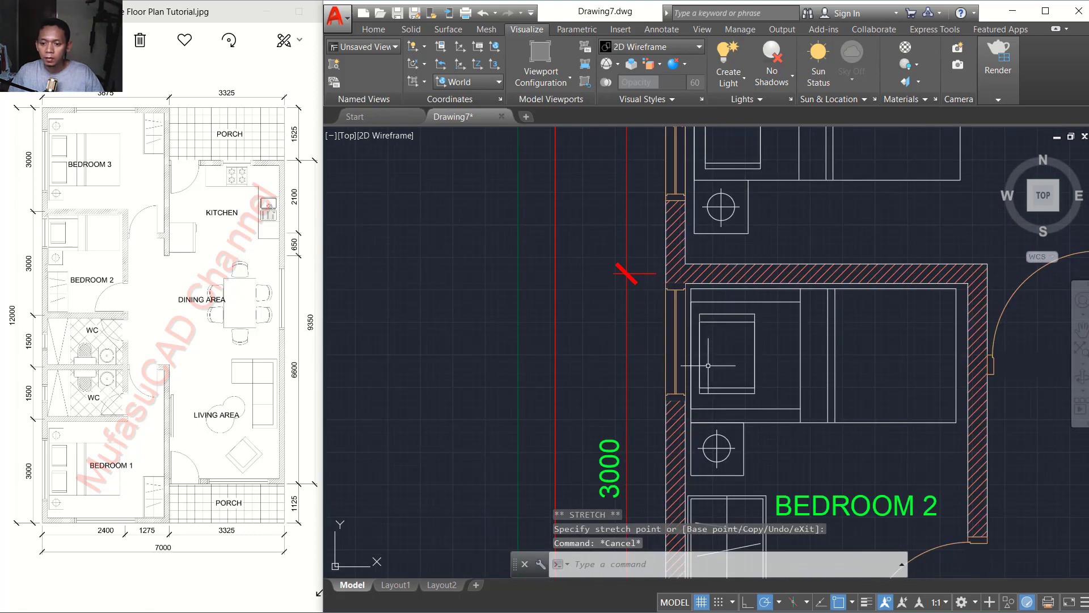
Step: Stretch the lower extension line origin of Bedroom 2's vertical dimension to the outer face of the left wall
{"action": "middle_click_drag", "start_coordinate": [672, 353], "coordinate": [663, 215]}
{"action": "scroll", "coordinate": [627, 340], "scroll_direction": "up", "scroll_amount": 5}
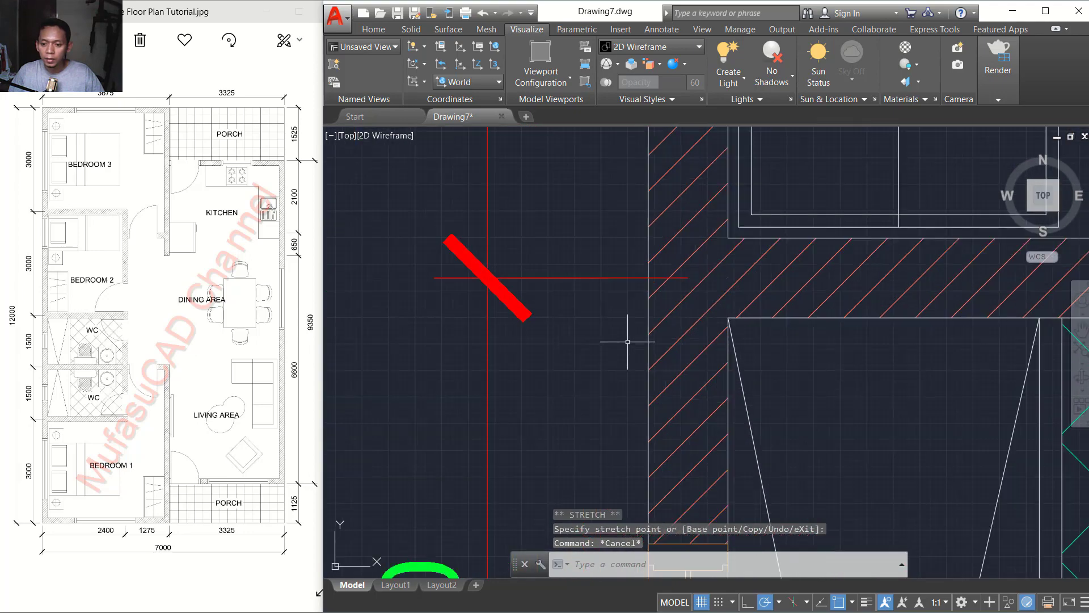
{"action": "left_click", "coordinate": [681, 277]}
{"action": "left_click", "coordinate": [728, 277]}
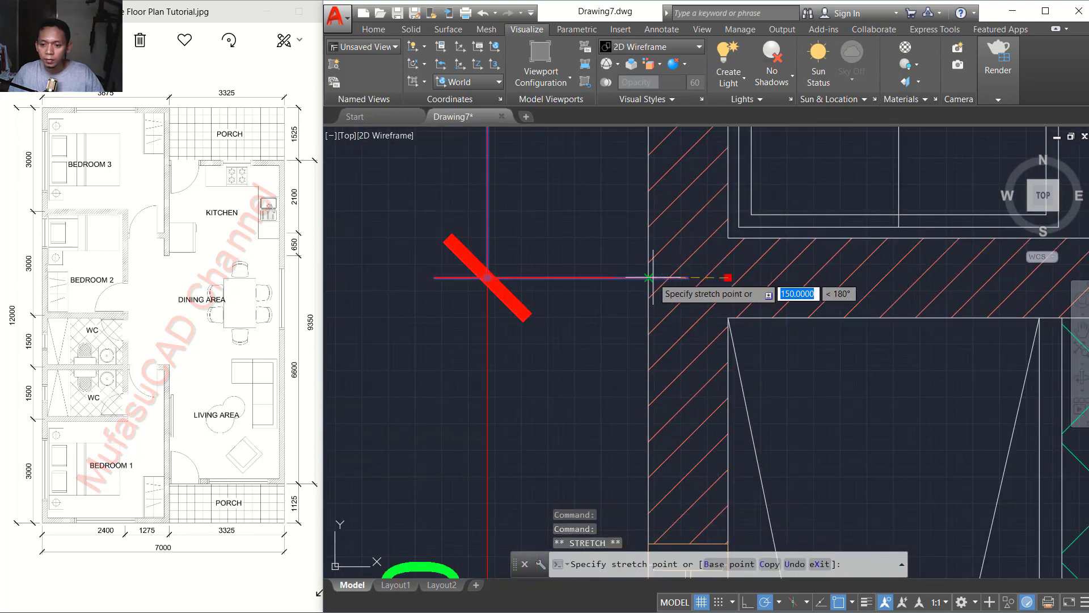
{"action": "scroll", "coordinate": [649, 277], "scroll_direction": "down", "scroll_amount": 3}
Step: Stretch both WC dimensions' extension line origins at the WC dividing wall to the outer face of the left wall
{"action": "scroll", "coordinate": [624, 335], "scroll_direction": "up", "scroll_amount": 2}
{"action": "scroll", "coordinate": [634, 341], "scroll_direction": "up", "scroll_amount": 3}
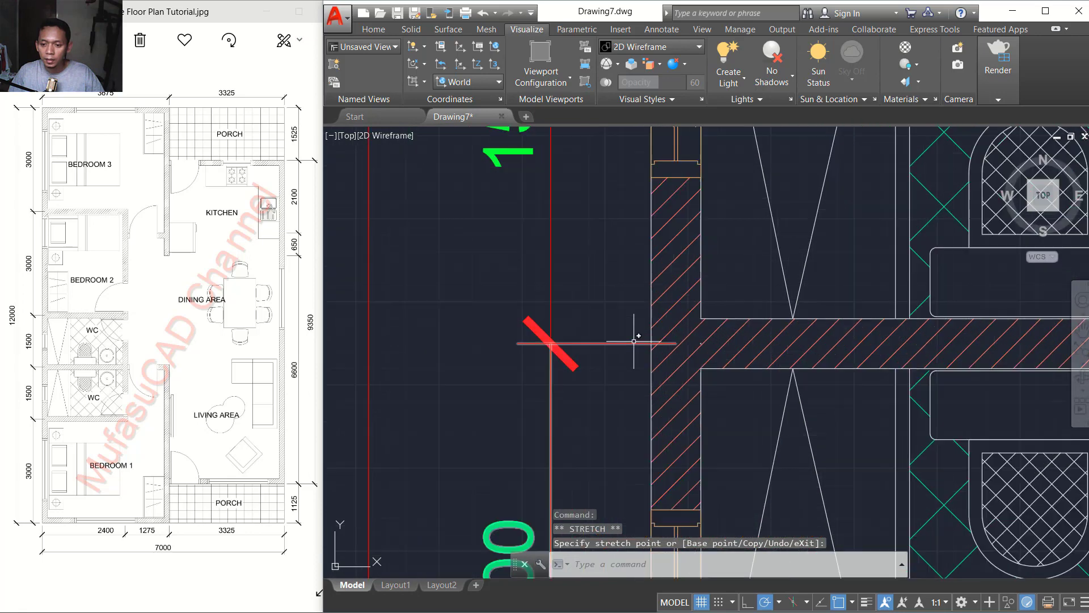
{"action": "left_click", "coordinate": [702, 343]}
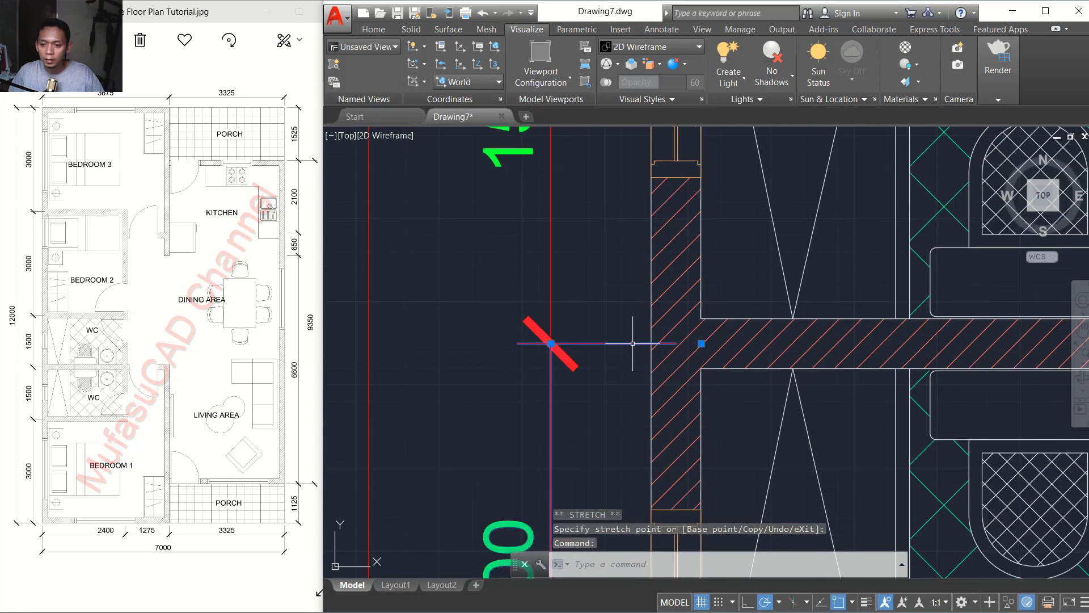
{"action": "left_click", "coordinate": [702, 343]}
{"action": "left_click", "coordinate": [651, 344]}
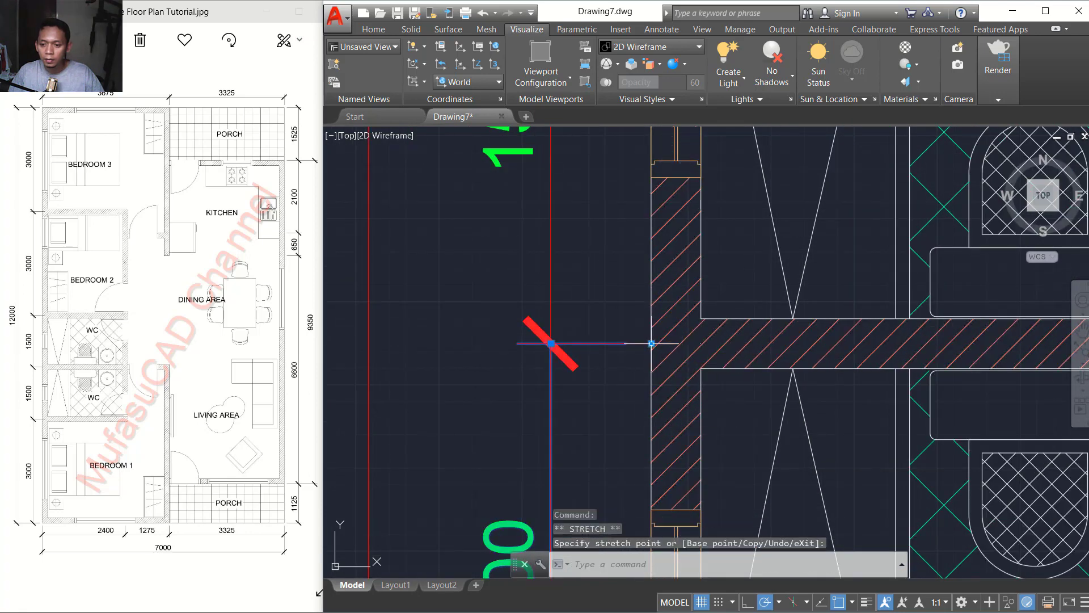
{"action": "scroll", "coordinate": [698, 345], "scroll_direction": "up", "scroll_amount": 5}
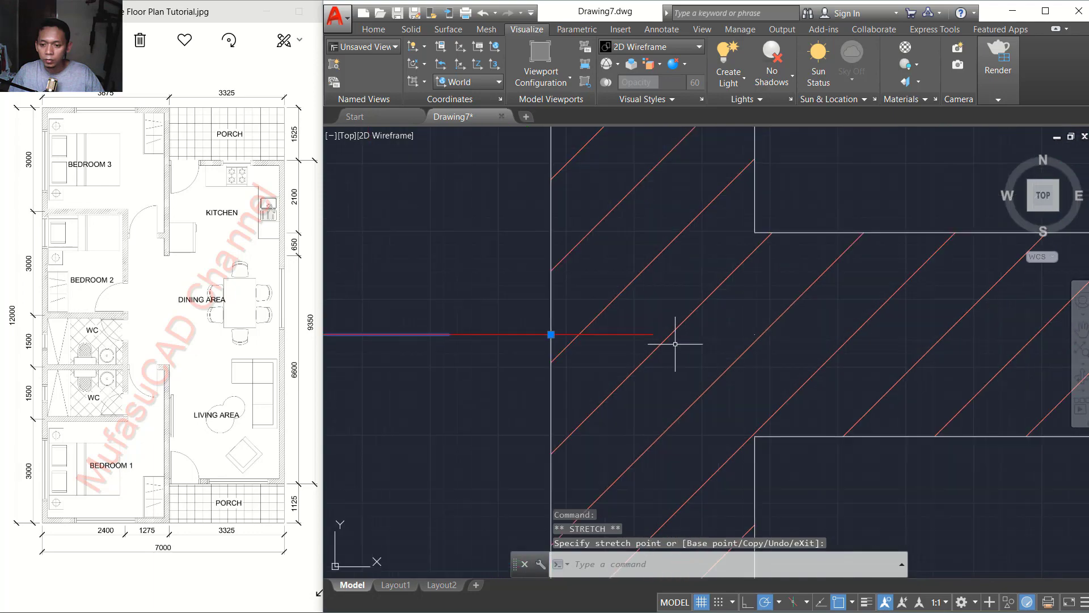
{"action": "left_click", "coordinate": [652, 334]}
{"action": "left_click", "coordinate": [754, 334]}
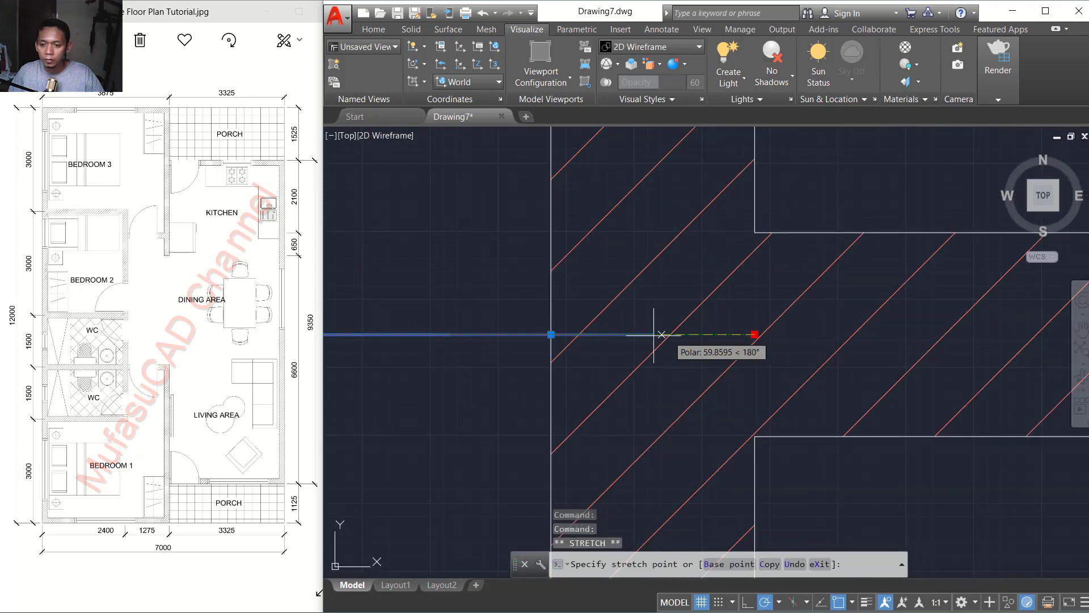
{"action": "left_click", "coordinate": [551, 334]}
Step: Stretch the lower WC's and Bedroom 1's dimension extension line origins at their shared wall to the outer face of the left wall
{"action": "scroll", "coordinate": [551, 334], "scroll_direction": "down", "scroll_amount": 8}
{"action": "scroll", "coordinate": [649, 247], "scroll_direction": "up", "scroll_amount": 3}
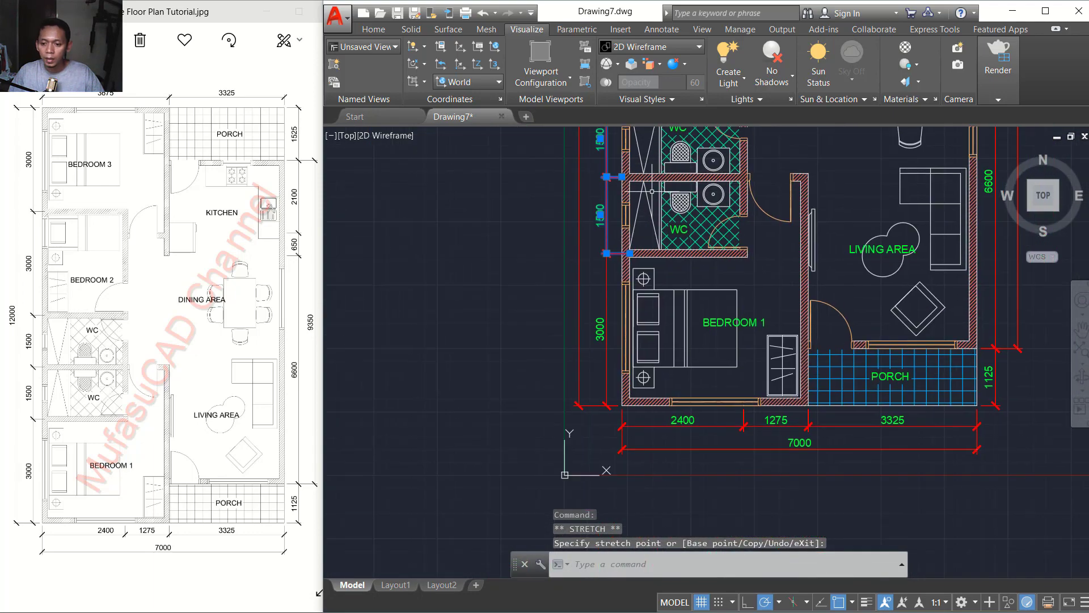
{"action": "scroll", "coordinate": [632, 257], "scroll_direction": "up", "scroll_amount": 5}
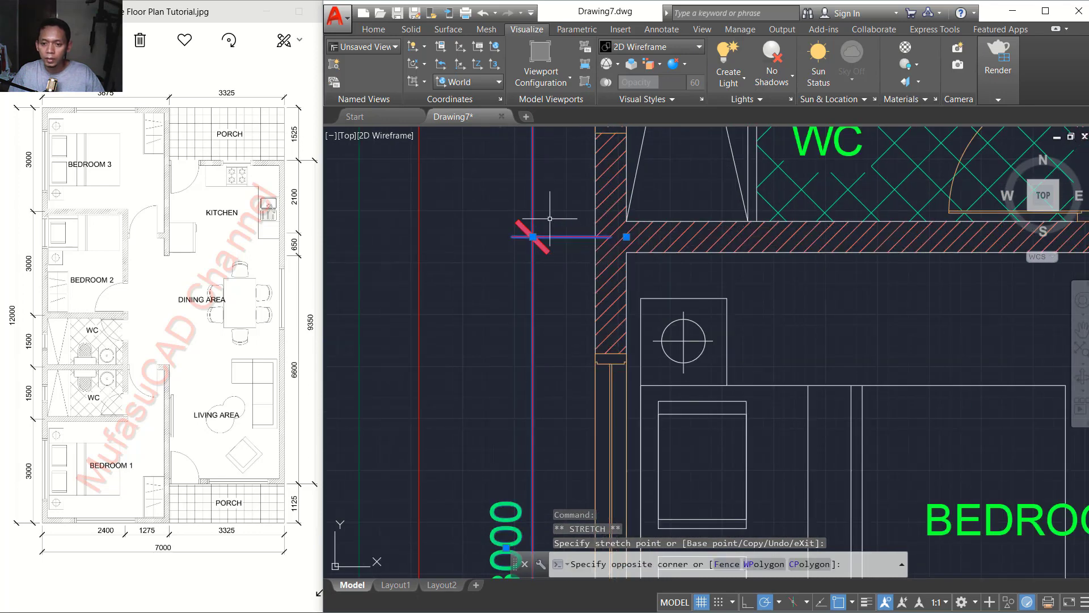
{"action": "left_click", "coordinate": [550, 218]}
{"action": "scroll", "coordinate": [645, 239], "scroll_direction": "up", "scroll_amount": 4}
{"action": "left_click", "coordinate": [596, 231]}
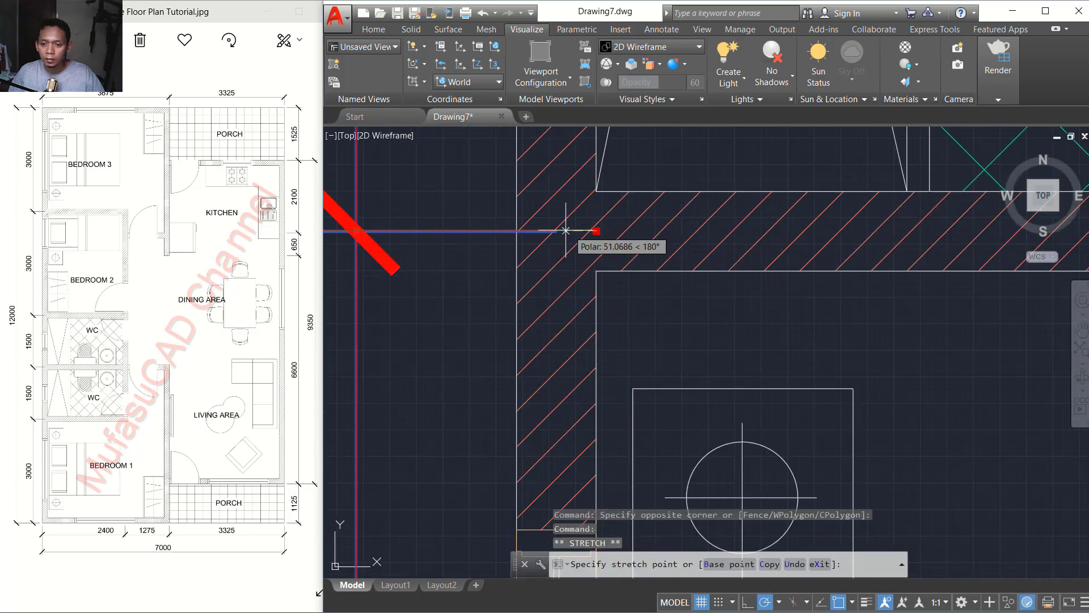
{"action": "left_click", "coordinate": [516, 231]}
{"action": "scroll", "coordinate": [642, 227], "scroll_direction": "down", "scroll_amount": 5}
{"action": "key", "text": "Escape"}
{"action": "scroll", "coordinate": [778, 379], "scroll_direction": "down", "scroll_amount": 4}
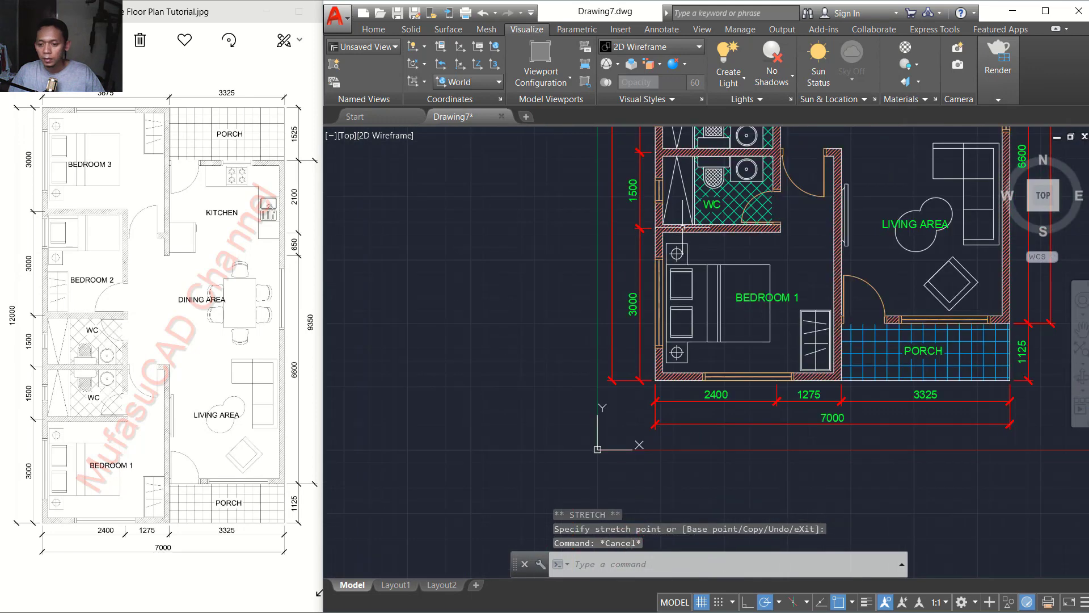
Step: Fit the complete dimensioned floor plan in the view with Zoom Extents to review it
{"action": "mouse_move", "coordinate": [924, 275]}
{"action": "middle_mouse_down"}
{"action": "mouse_move", "coordinate": [813, 230]}
{"action": "mouse_move", "coordinate": [703, 295]}
{"action": "middle_mouse_up"}
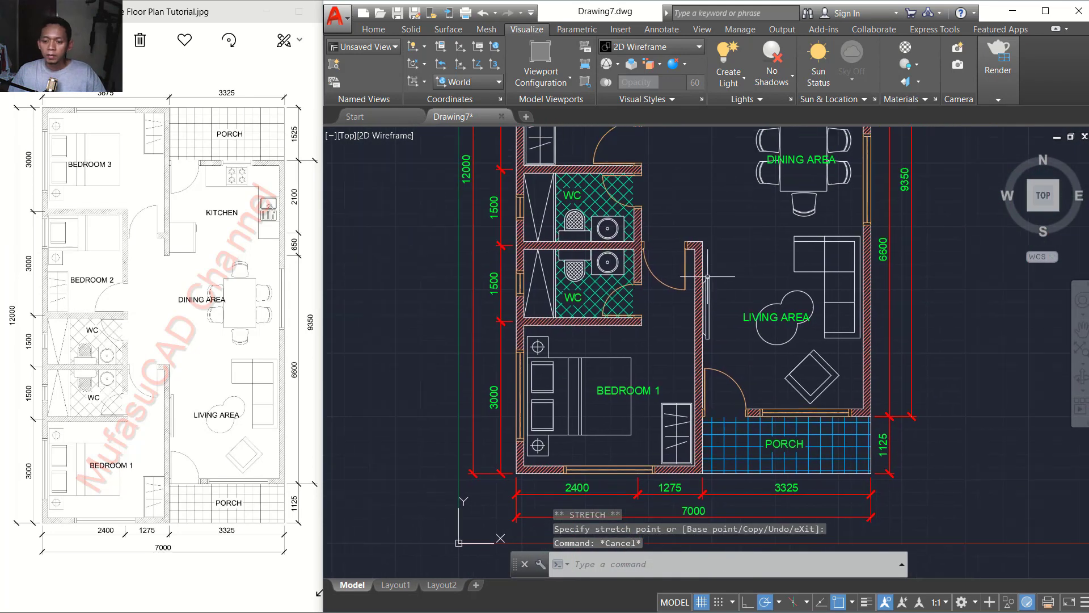
{"action": "scroll", "coordinate": [736, 260], "scroll_direction": "down", "scroll_amount": 2}
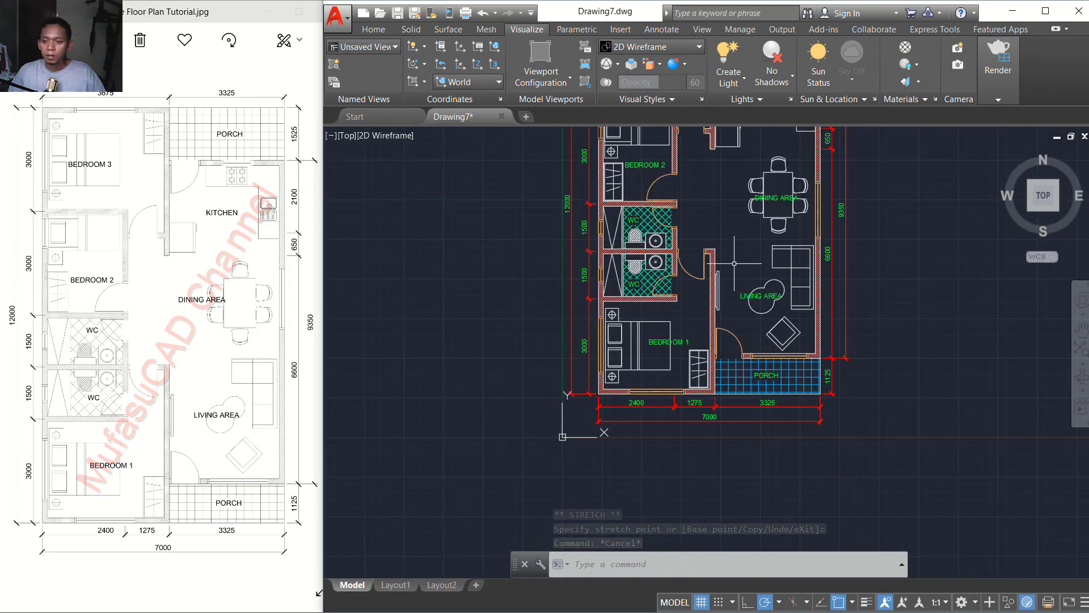
{"action": "middle_click_drag", "start_coordinate": [739, 223], "coordinate": [693, 314]}
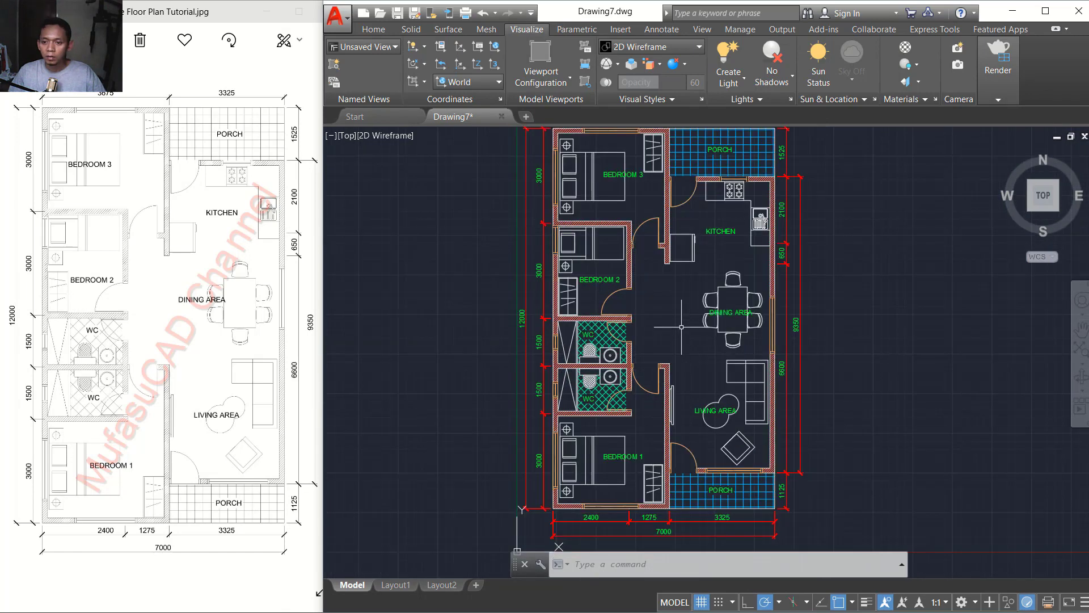
{"action": "key", "text": "Return"}
{"action": "type", "text": "E"}
{"action": "key", "text": "Return"}
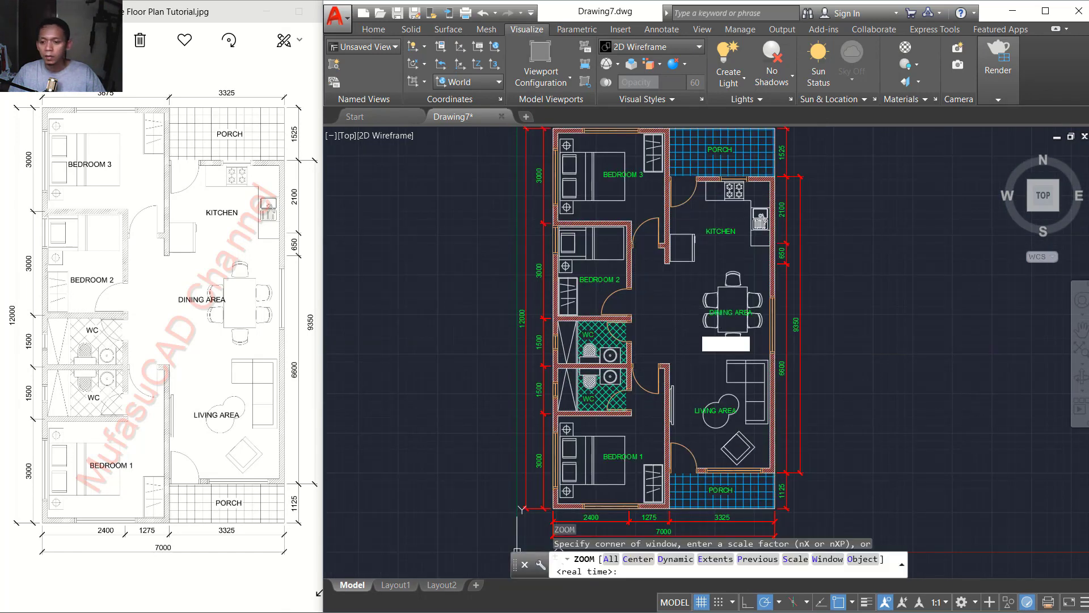